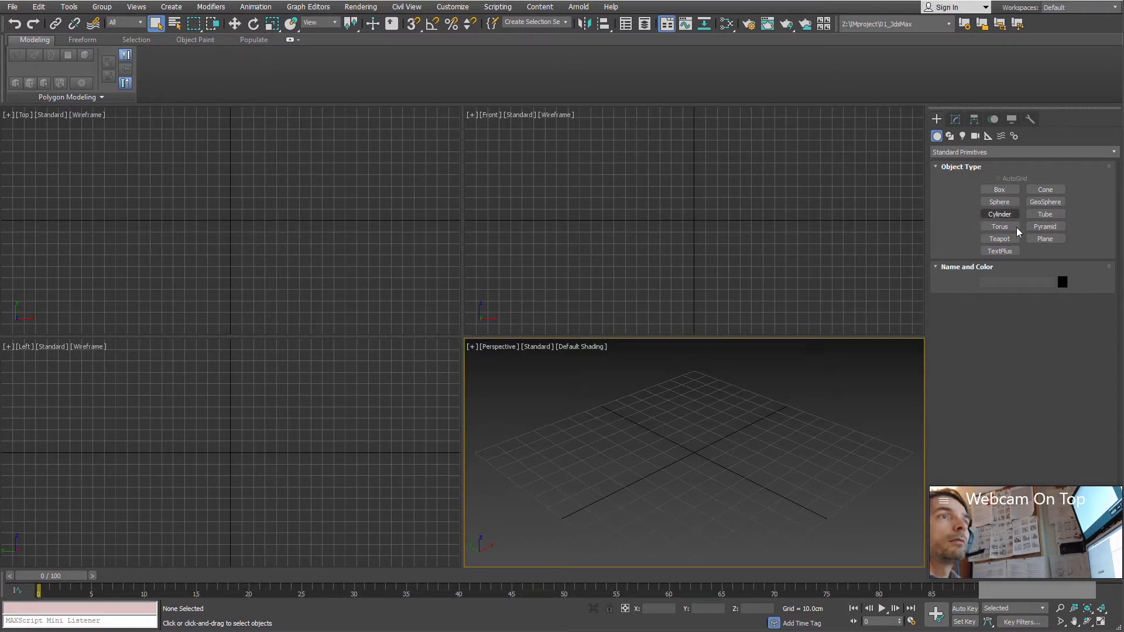
# Step: Create a plane at the centre of the perspective view, 50 cm long and 50 cm wide, with one length and one width segment
pyautogui.click(1047, 239)
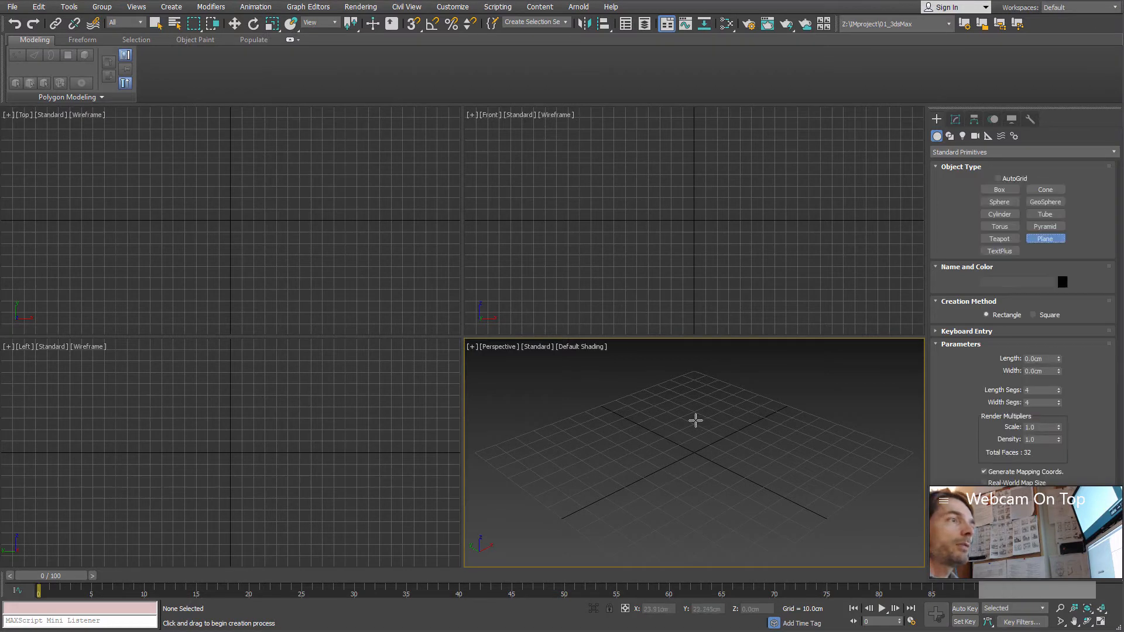
pyautogui.moveTo(697, 416); pyautogui.dragTo(695, 511)
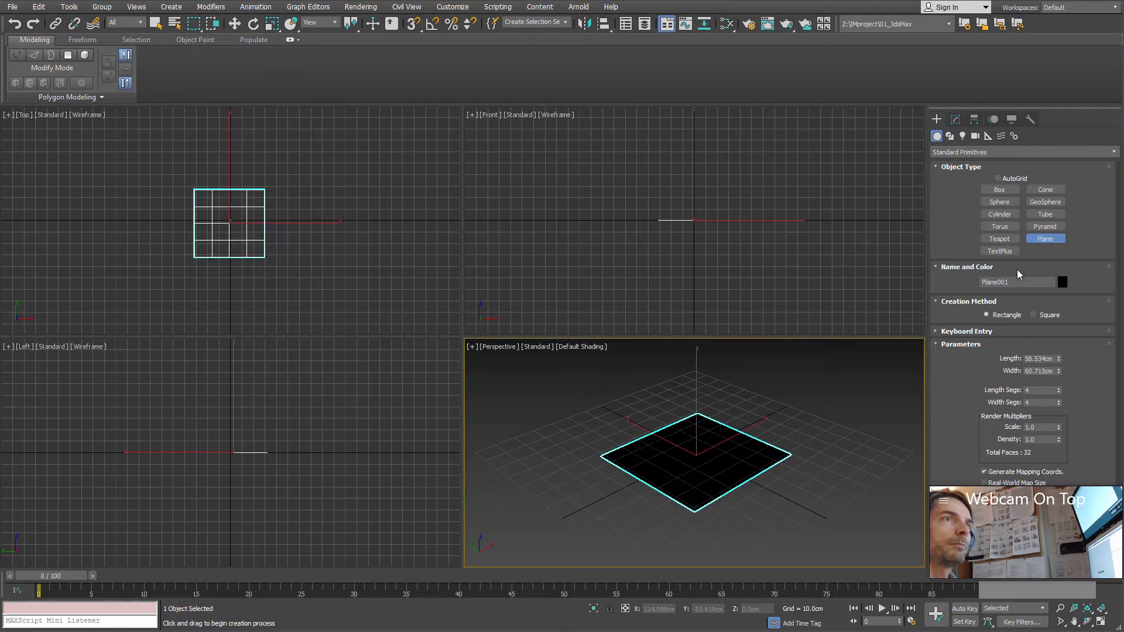
pyautogui.moveTo(1059, 362); pyautogui.dragTo(1024, 363)
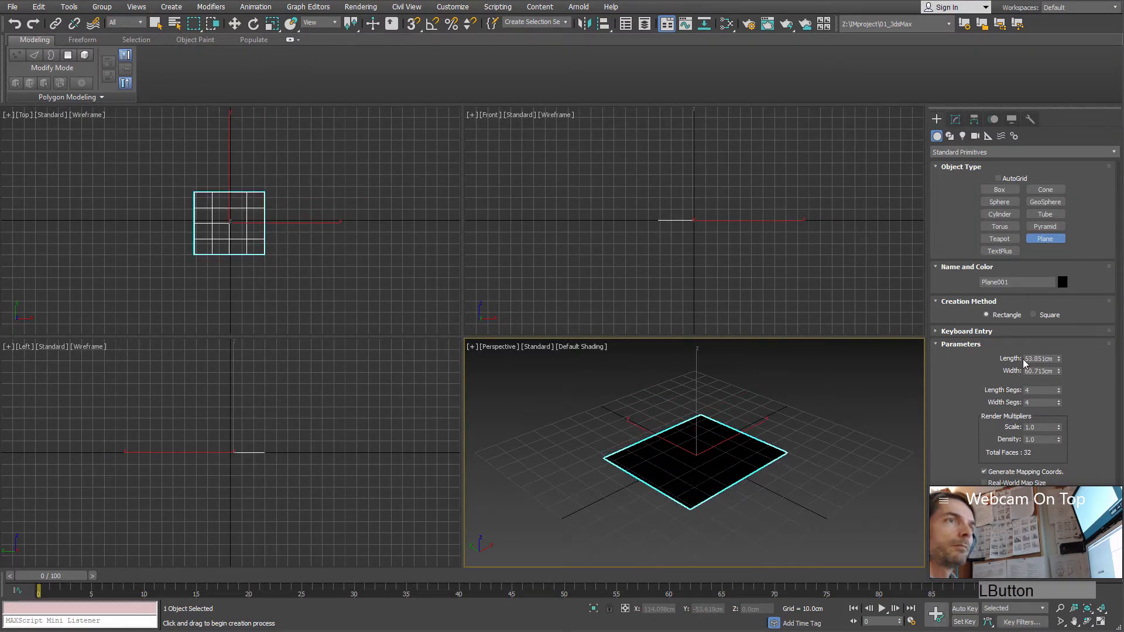
pyautogui.click(1054, 359)
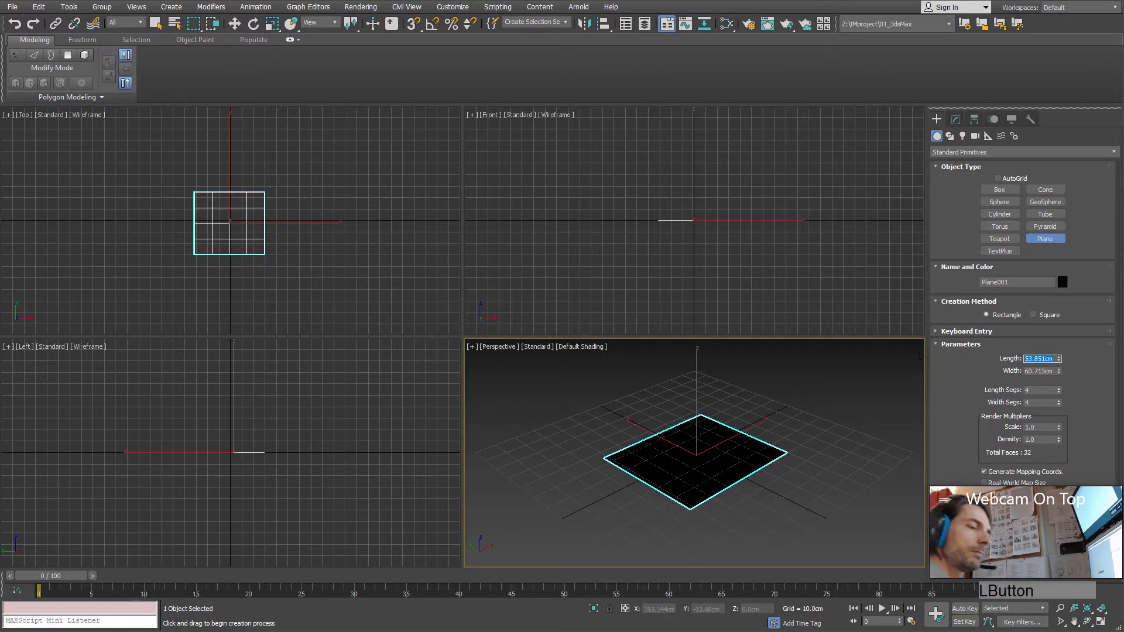
pyautogui.write('50')
pyautogui.press('Tab')
pyautogui.write('50')
pyautogui.press('Tab')
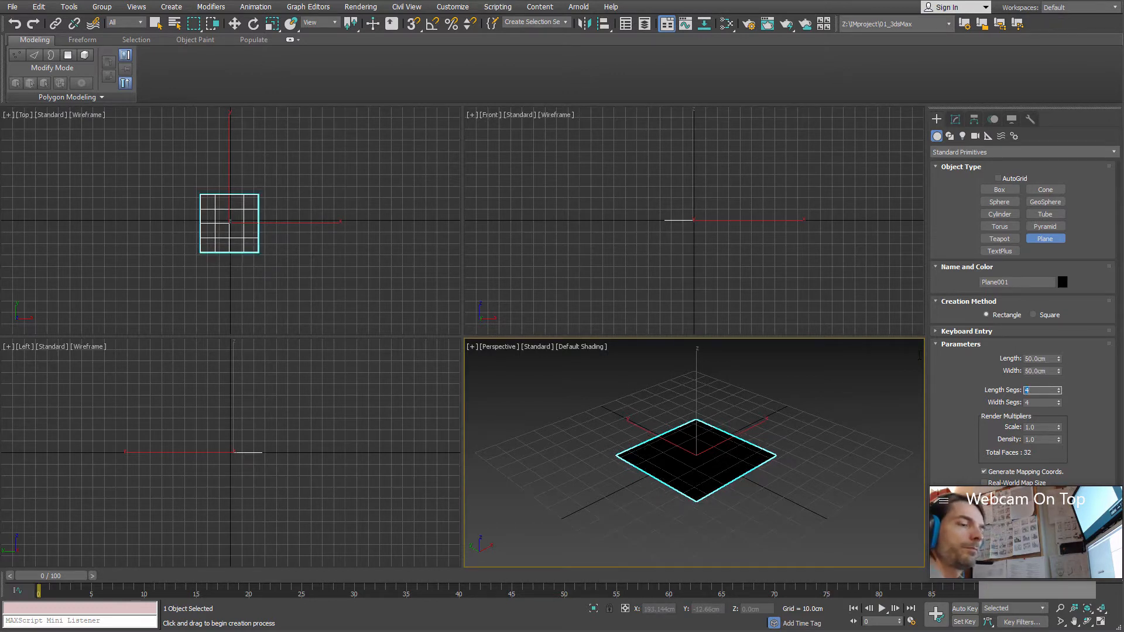
pyautogui.write('1')
pyautogui.press('Tab')
pyautogui.write('1')
pyautogui.press('Tab')
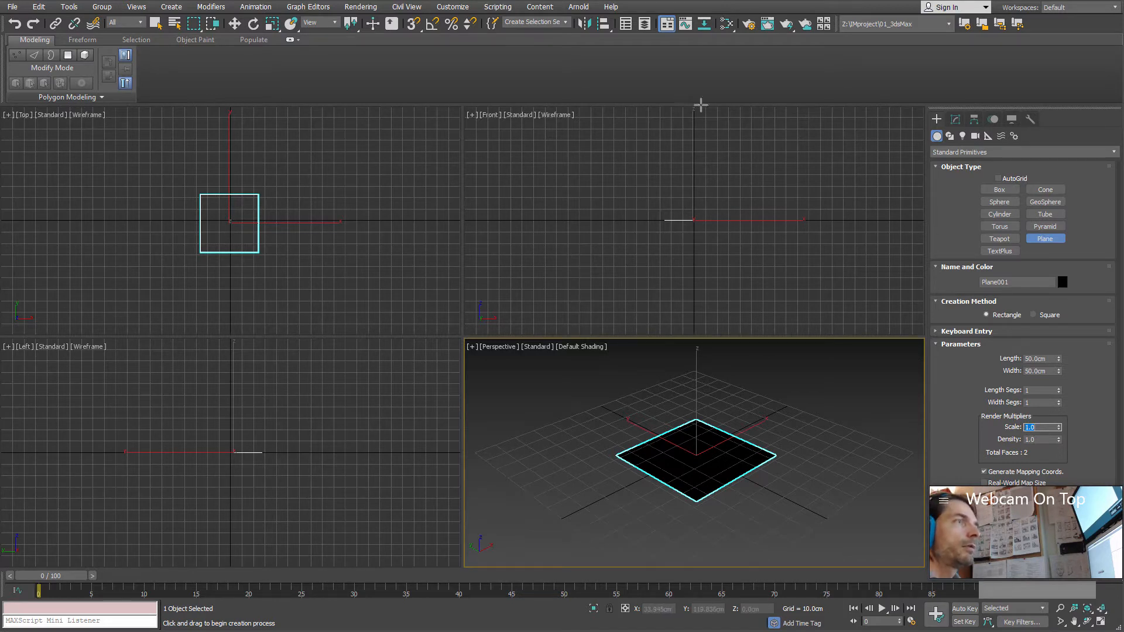
# Step: Create an Arnold Standard Surface material in the Slate Material Editor and assign it to the selected plane
pyautogui.click(726, 23)
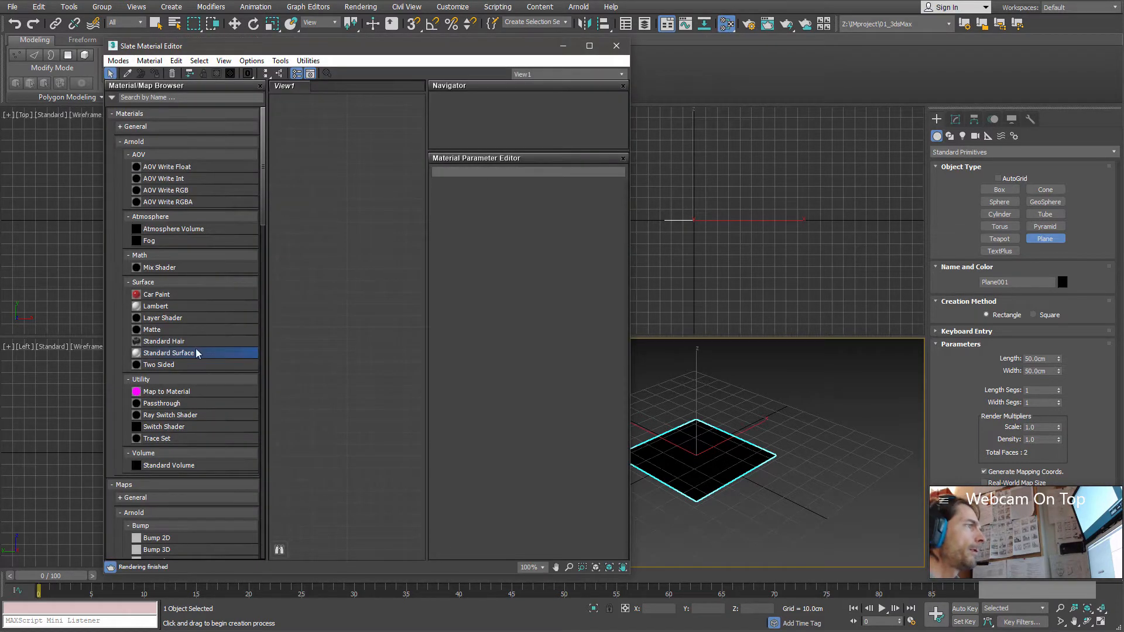
pyautogui.moveTo(209, 354); pyautogui.dragTo(338, 268)
pyautogui.rightClick(339, 269)
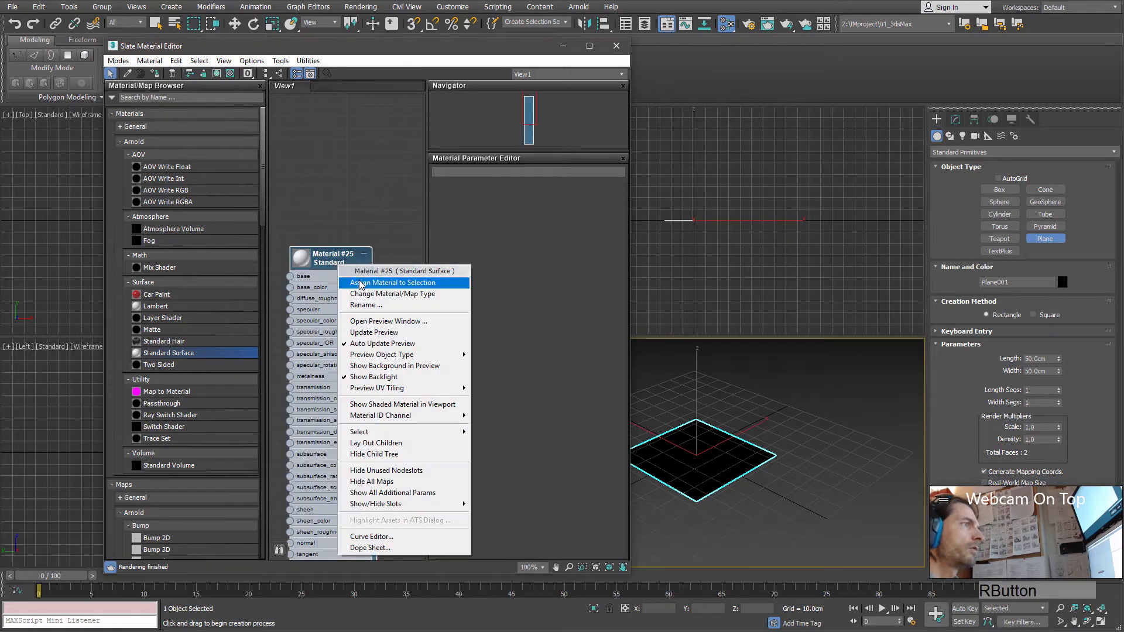
pyautogui.click(363, 285)
# Step: Set the plane material's base color to mid grey and its specular amount to 0, and close the material editor
pyautogui.doubleClick(332, 261)
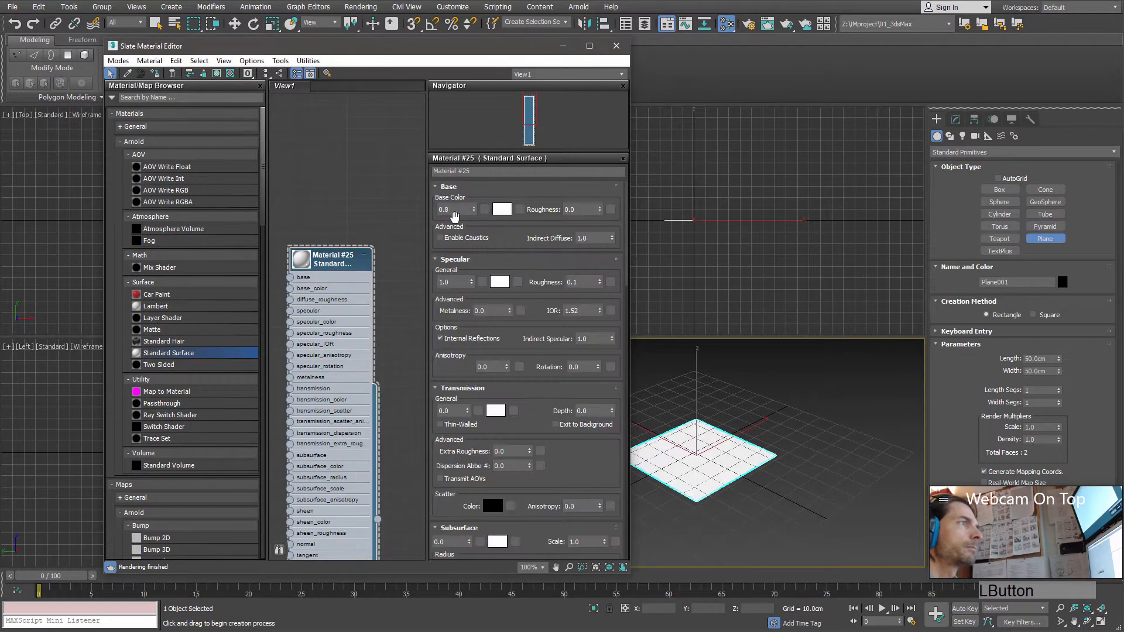
pyautogui.click(502, 209)
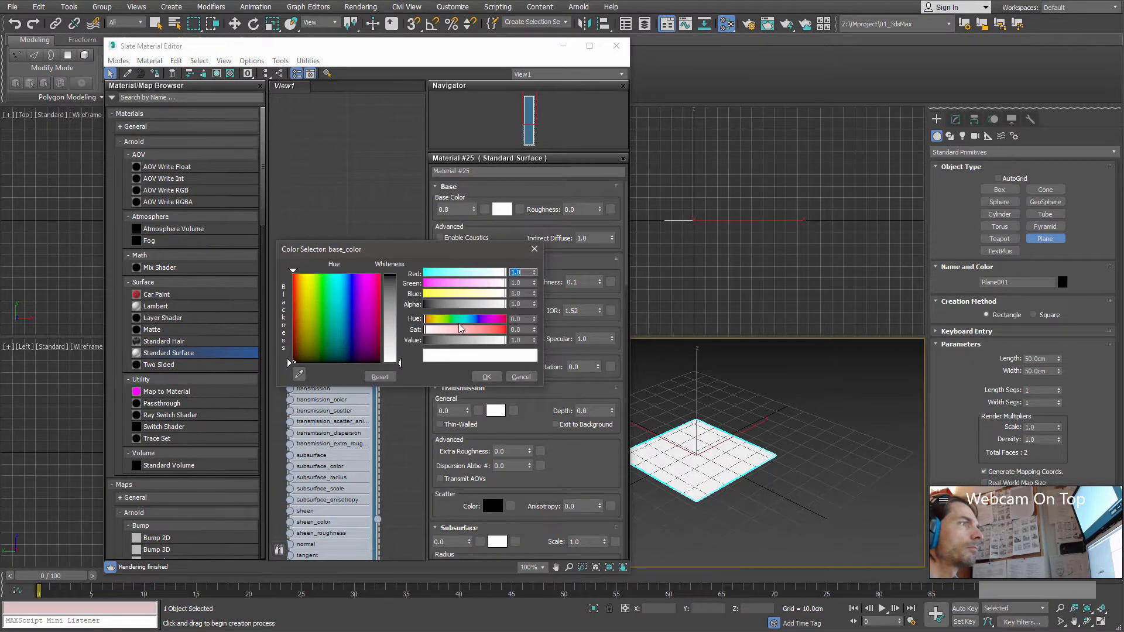
pyautogui.click(457, 341)
pyautogui.click(486, 377)
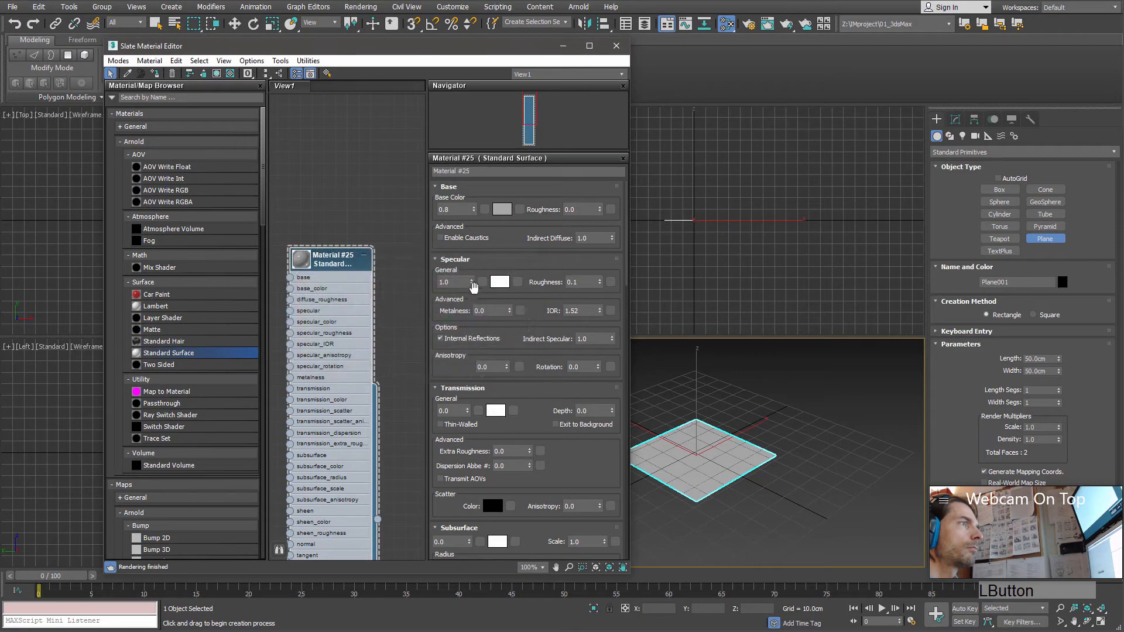
pyautogui.rightClick(472, 285)
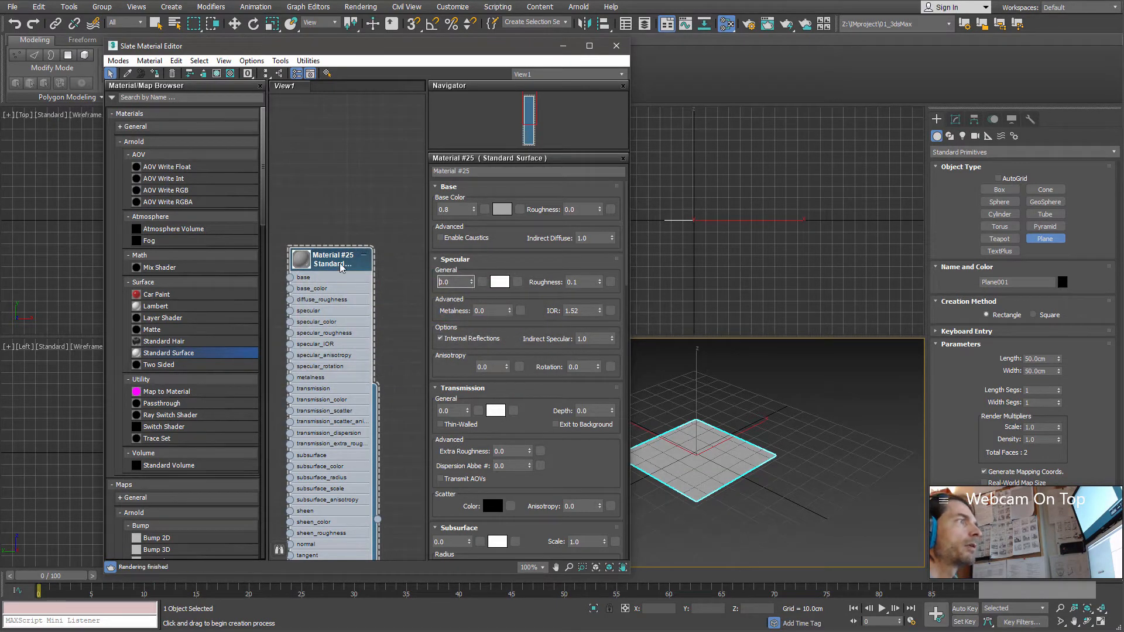
pyautogui.moveTo(342, 261); pyautogui.dragTo(366, 132)
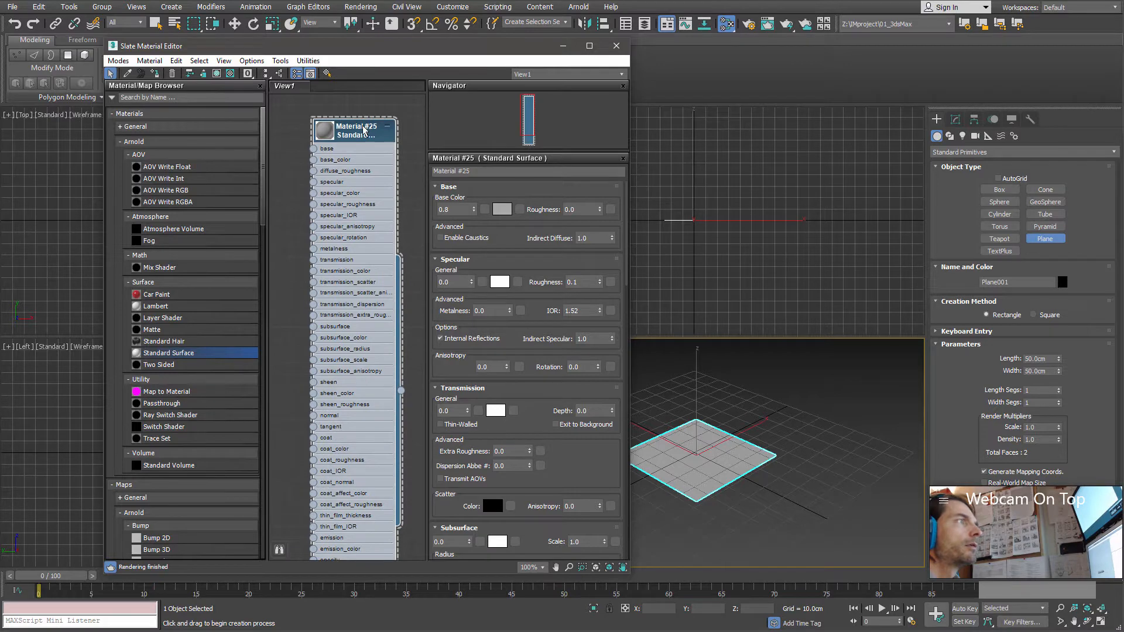
pyautogui.click(622, 50)
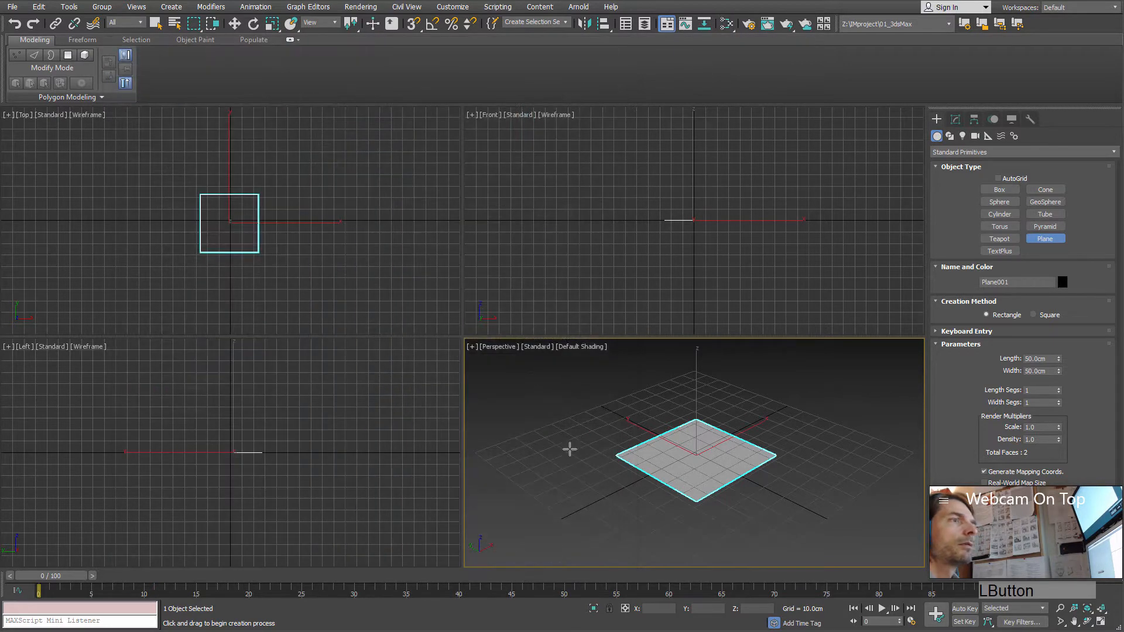
# Step: Add an Edit Poly modifier to the plane
pyautogui.keyDown('alt'); pyautogui.moveTo(735, 434); pyautogui.dragTo(673, 452, button='middle'); pyautogui.keyUp('alt')
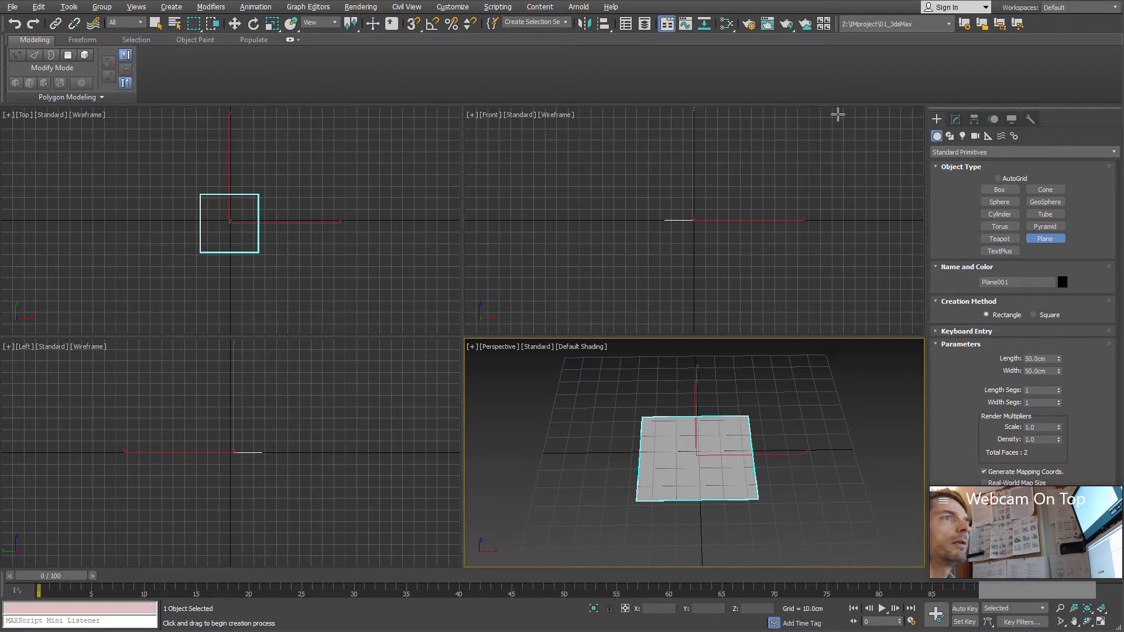
pyautogui.click(958, 119)
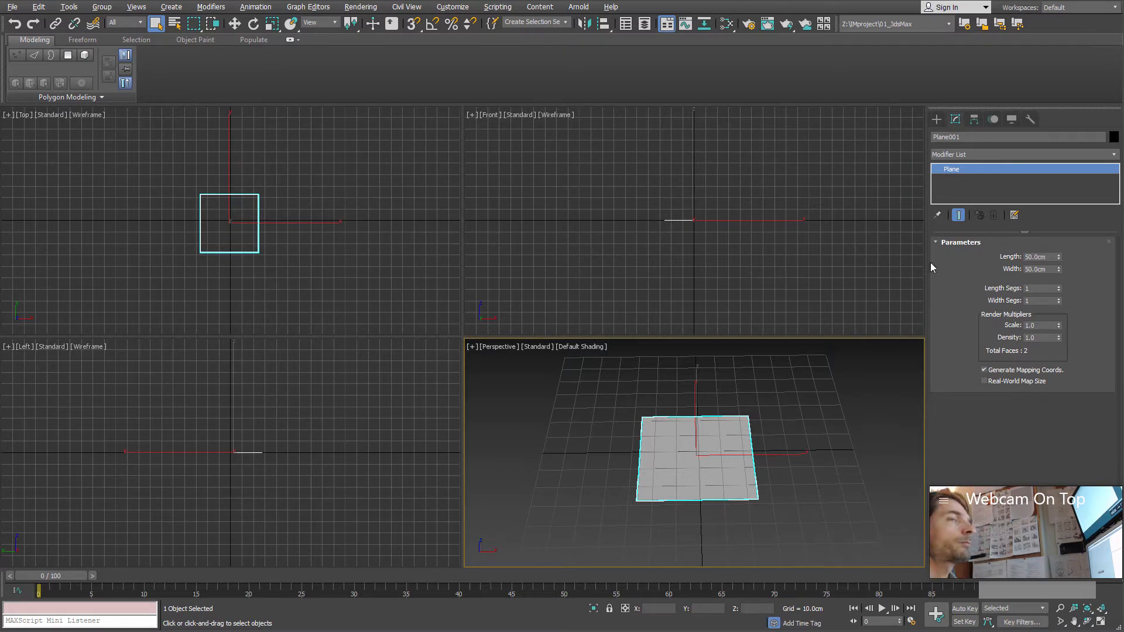
pyautogui.click(1117, 155)
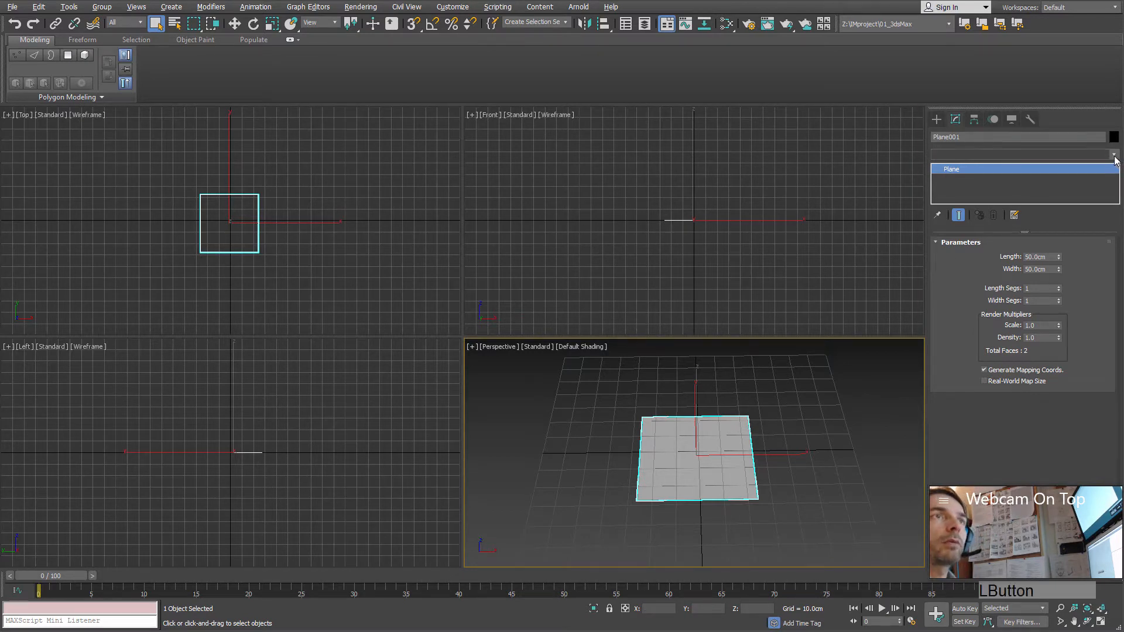
pyautogui.press('e')
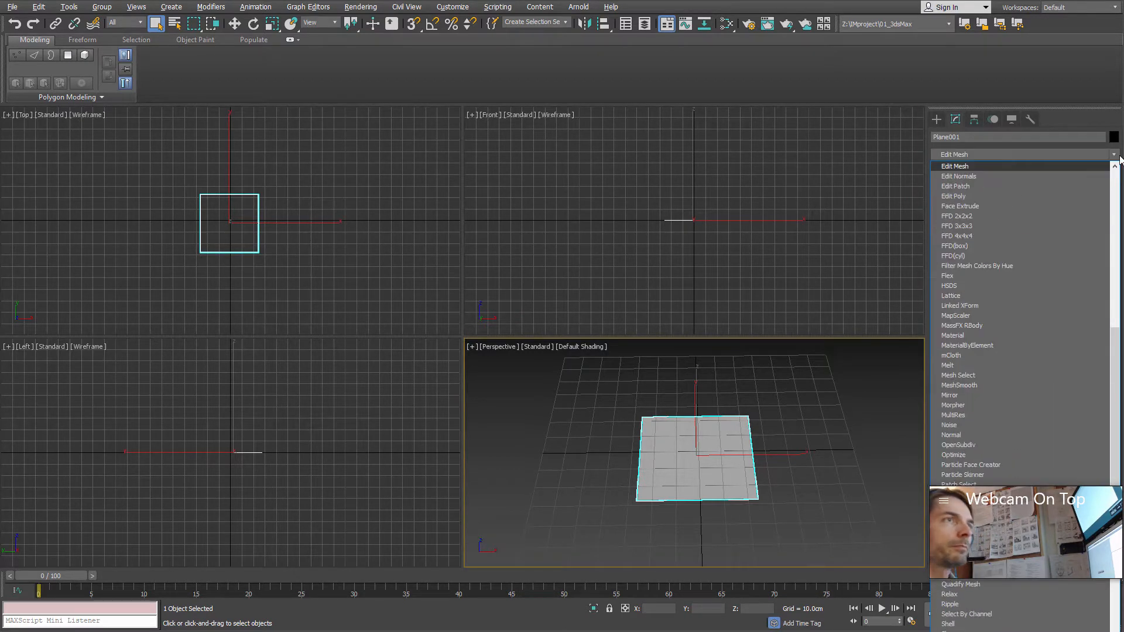
pyautogui.click(968, 196)
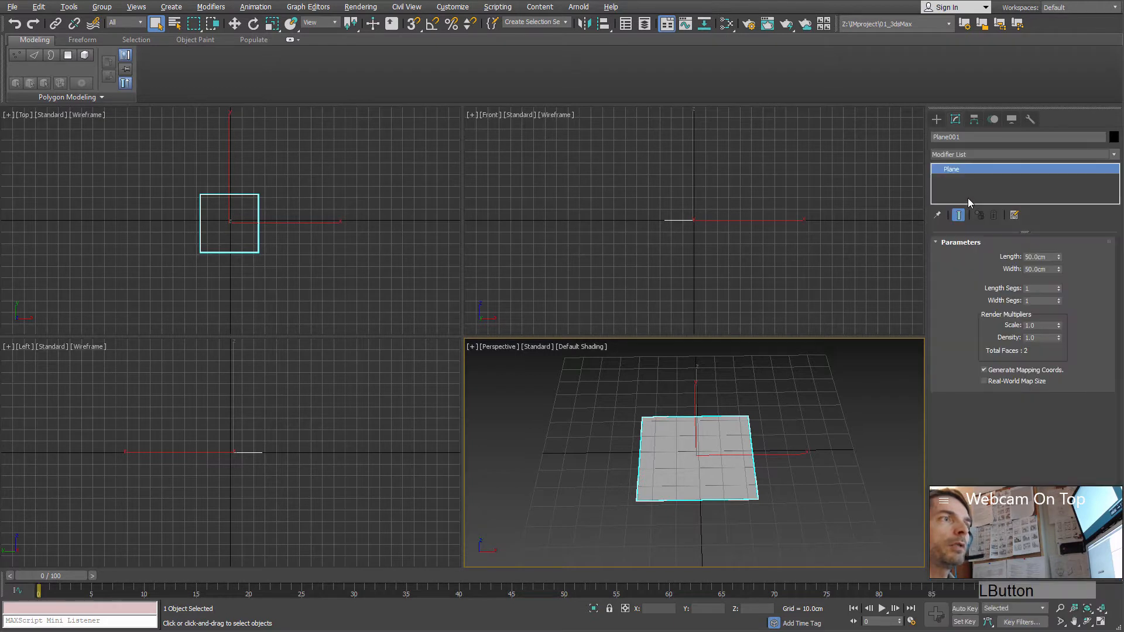
# Step: Widen the command panel to several columns to view all Edit Poly rollouts side by side
pyautogui.moveTo(969, 267)
pyautogui.mouseDown()
pyautogui.moveTo(966, 298)
pyautogui.moveTo(964, 285)
pyautogui.mouseUp()
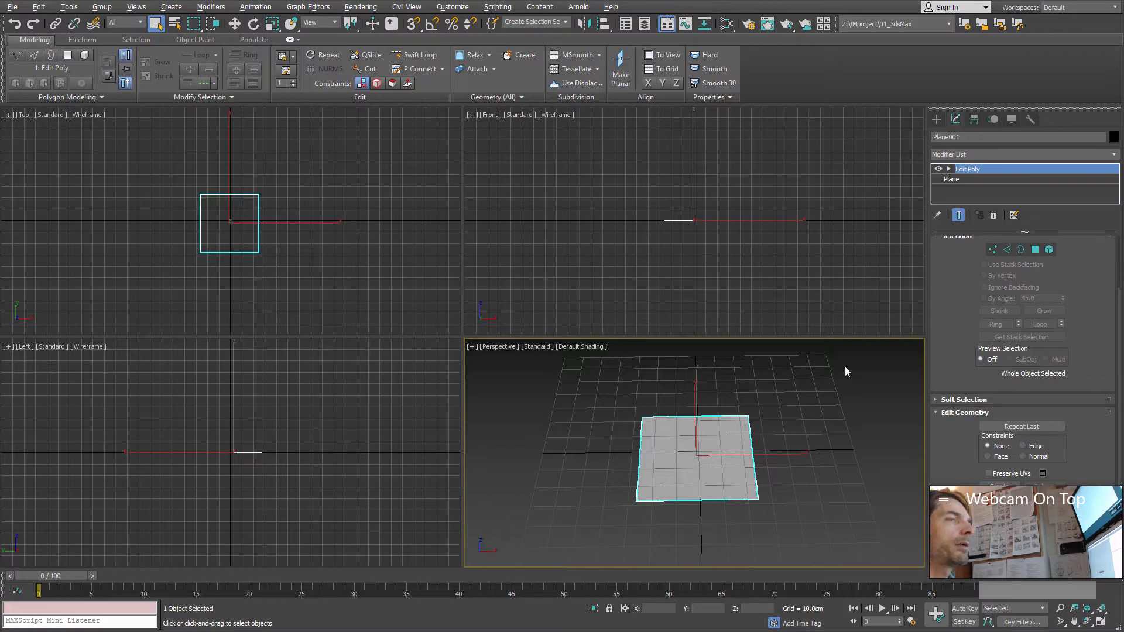
pyautogui.moveTo(928, 420); pyautogui.dragTo(740, 414)
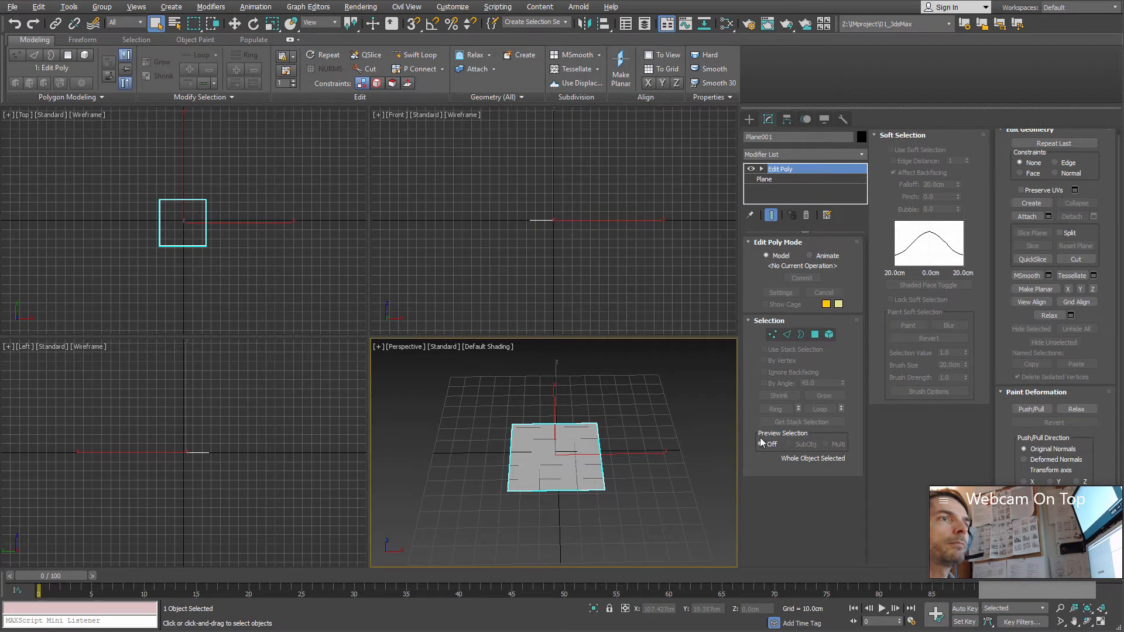
pyautogui.moveTo(740, 420); pyautogui.dragTo(558, 427)
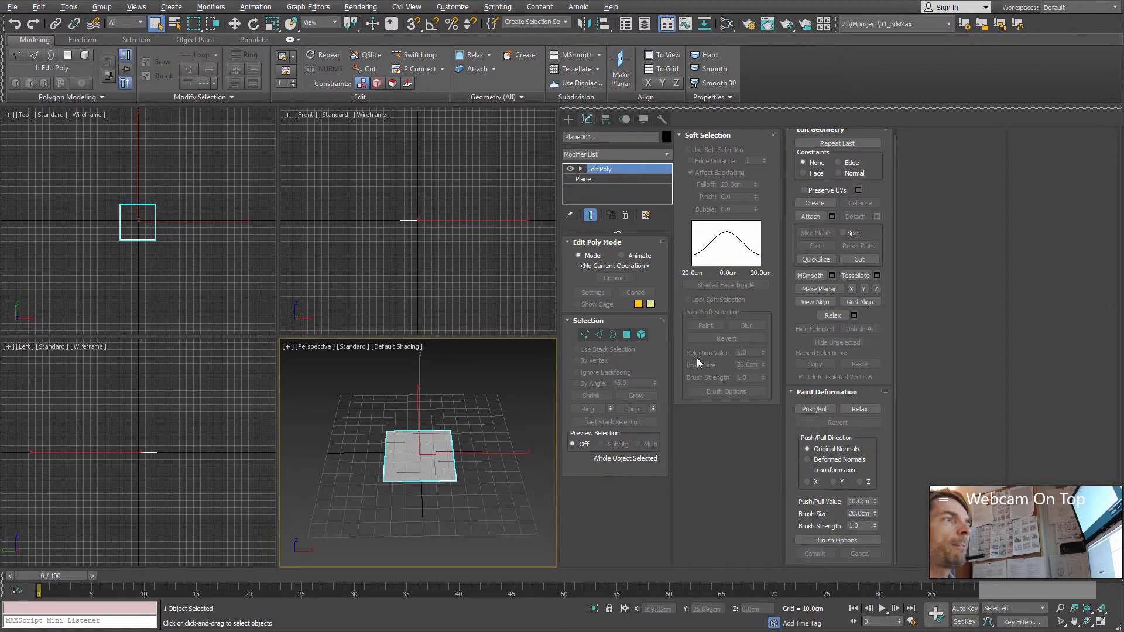
# Step: Collapse the plane's whole modifier stack into an Editable Poly
pyautogui.rightClick(418, 453)
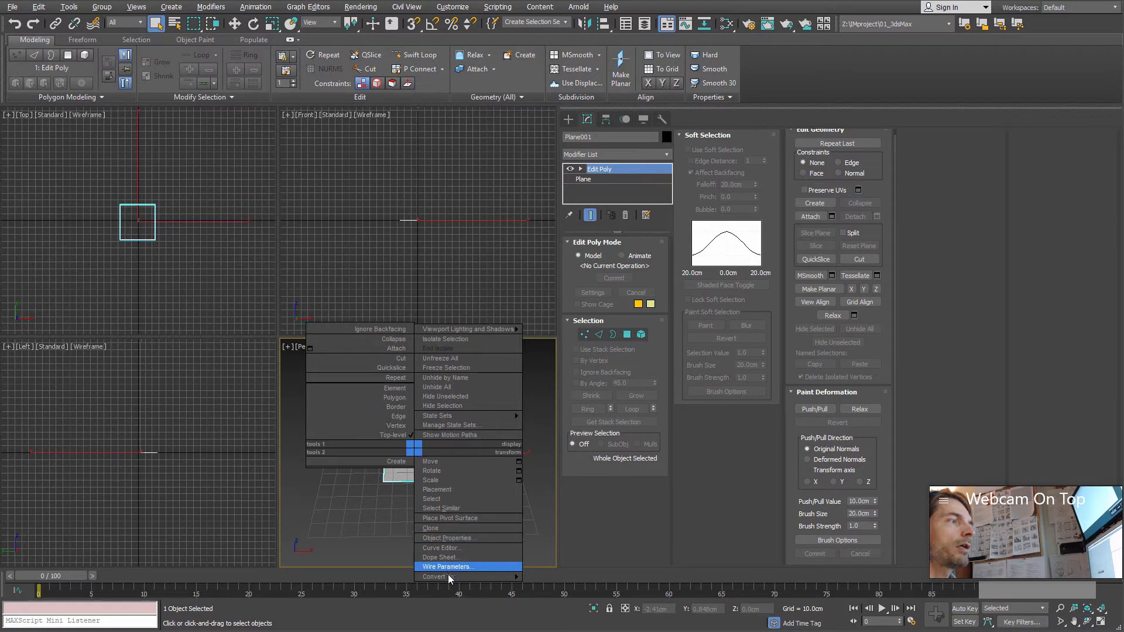
pyautogui.moveTo(451, 576)
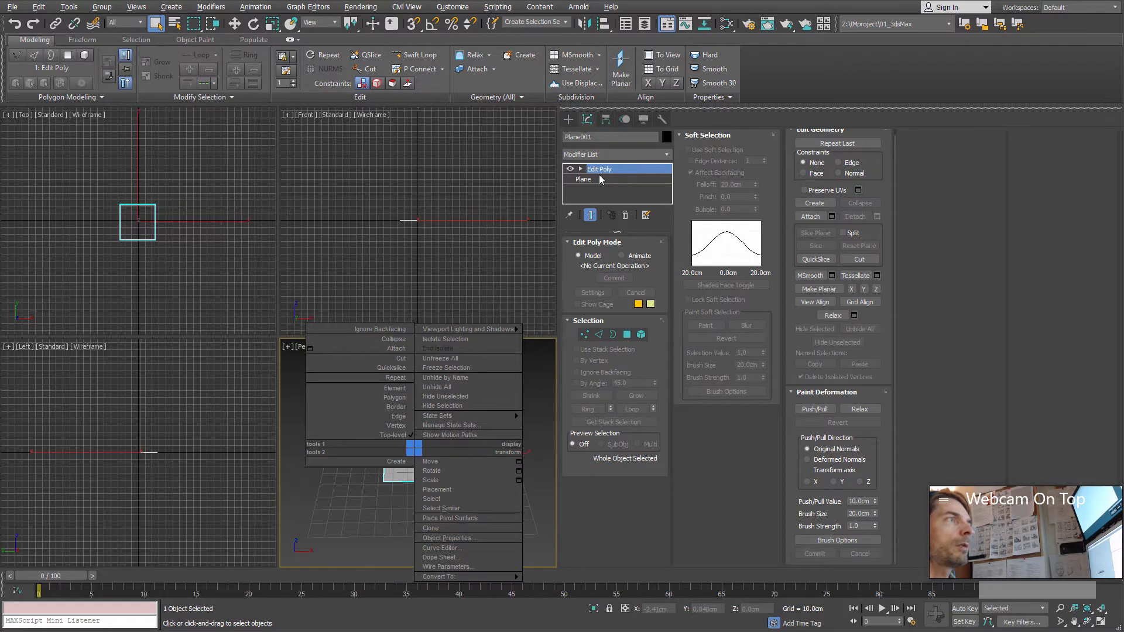
pyautogui.rightClick(606, 174)
pyautogui.rightClick(601, 175)
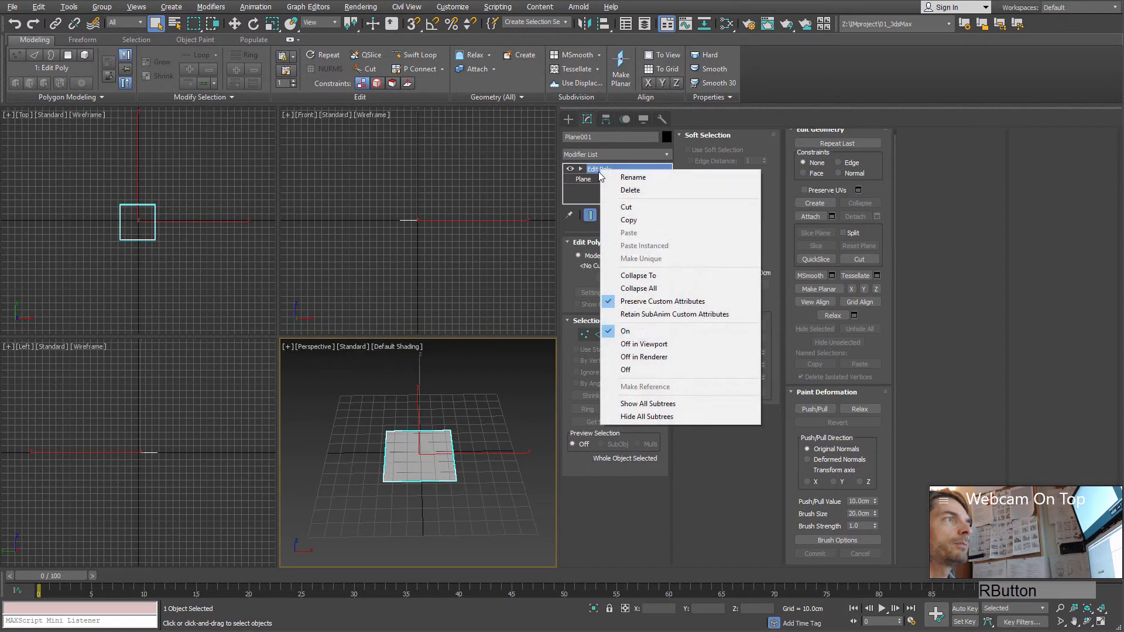
pyautogui.click(641, 288)
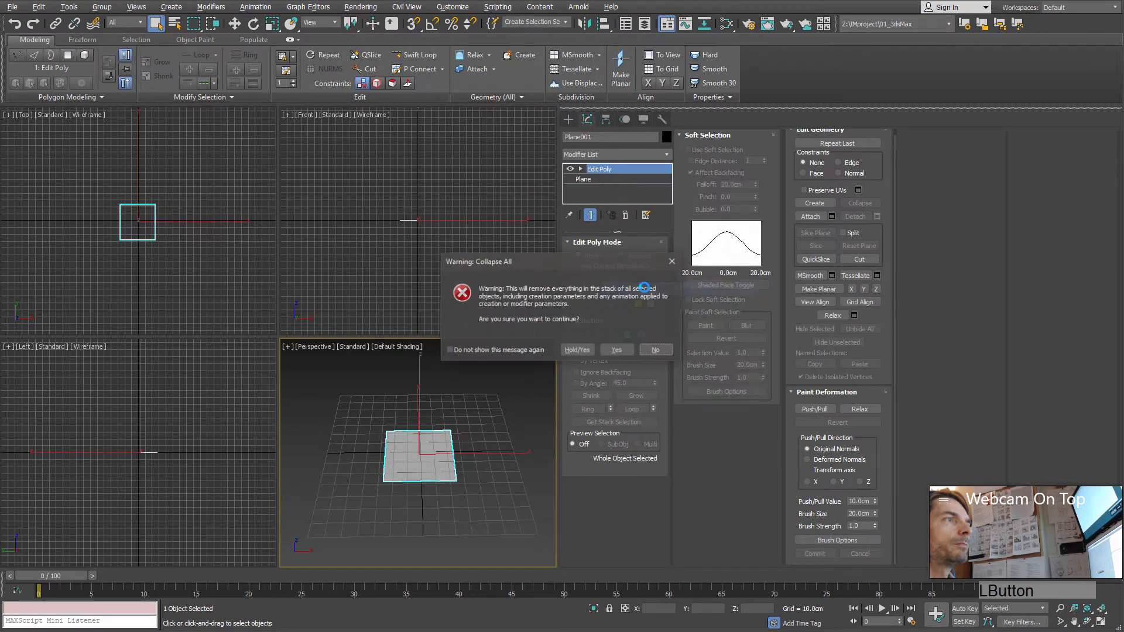
pyautogui.click(618, 351)
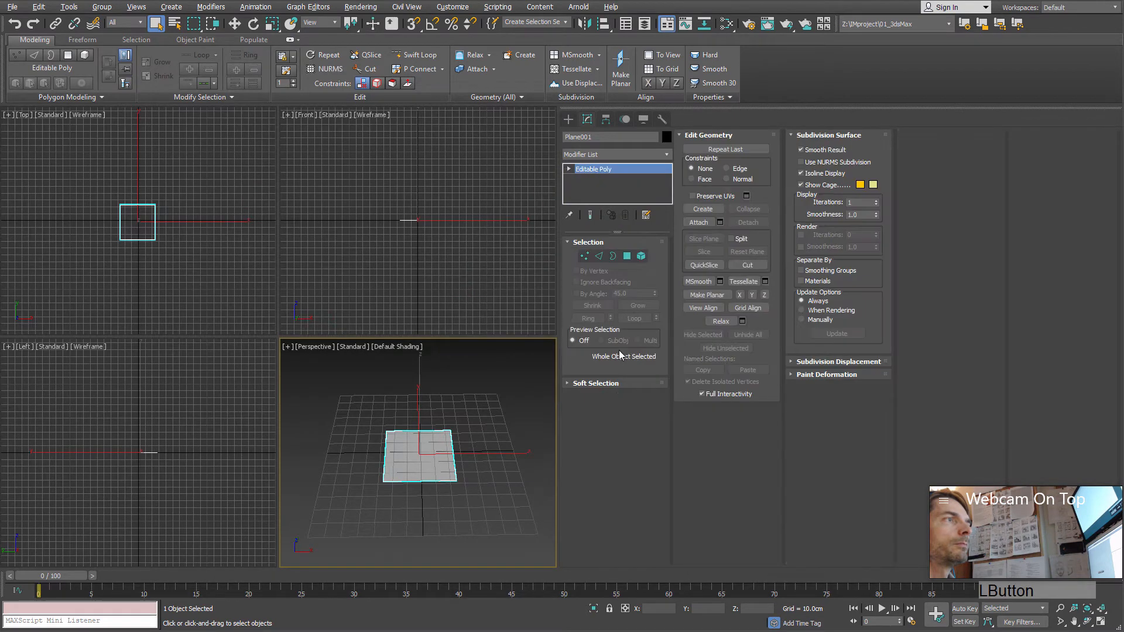
# Step: Expand the Paint Deformation, Subdivision Displacement and Soft Selection rollouts, and narrow the command panel back to a single column
pyautogui.click(845, 374)
pyautogui.click(843, 362)
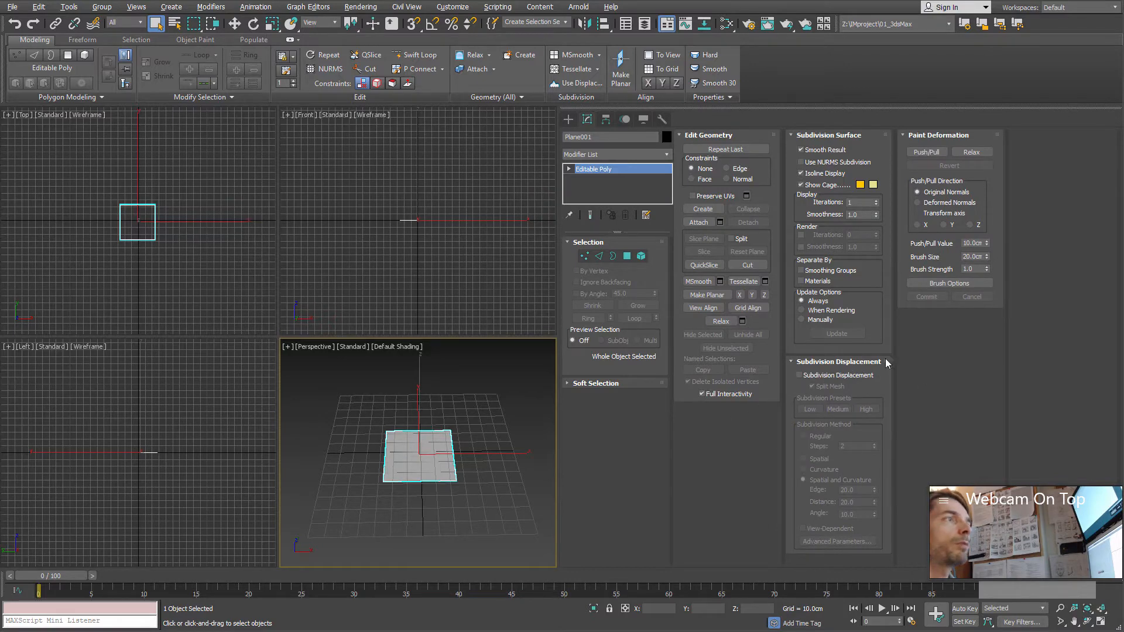
pyautogui.click(602, 383)
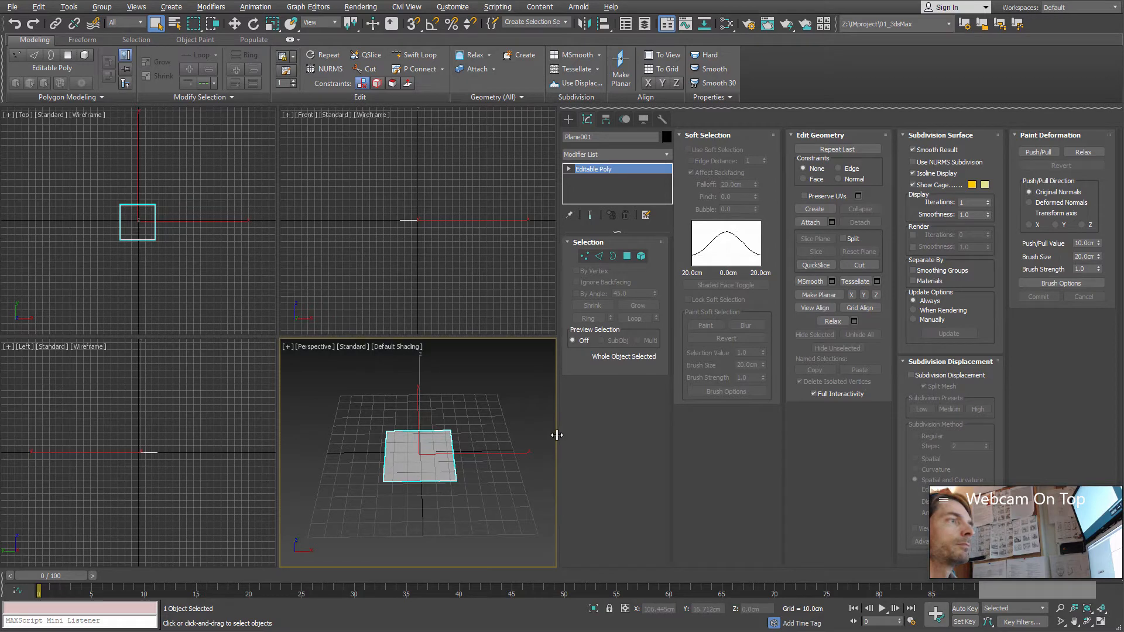
pyautogui.moveTo(557, 435); pyautogui.dragTo(941, 431)
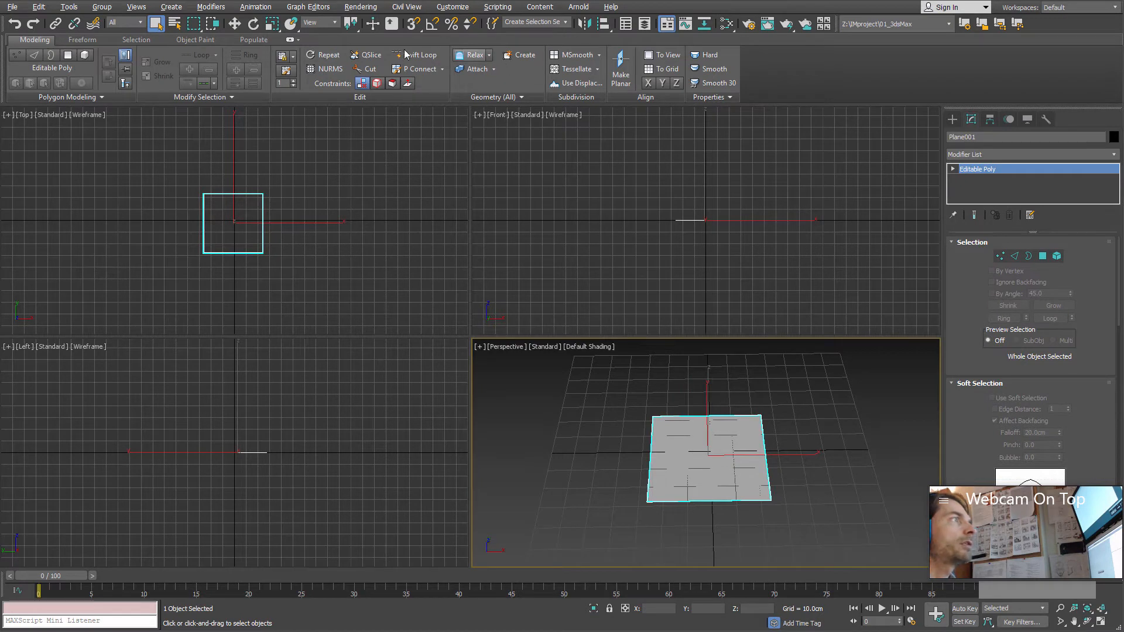
pyautogui.scroll(-6, 963, 293)
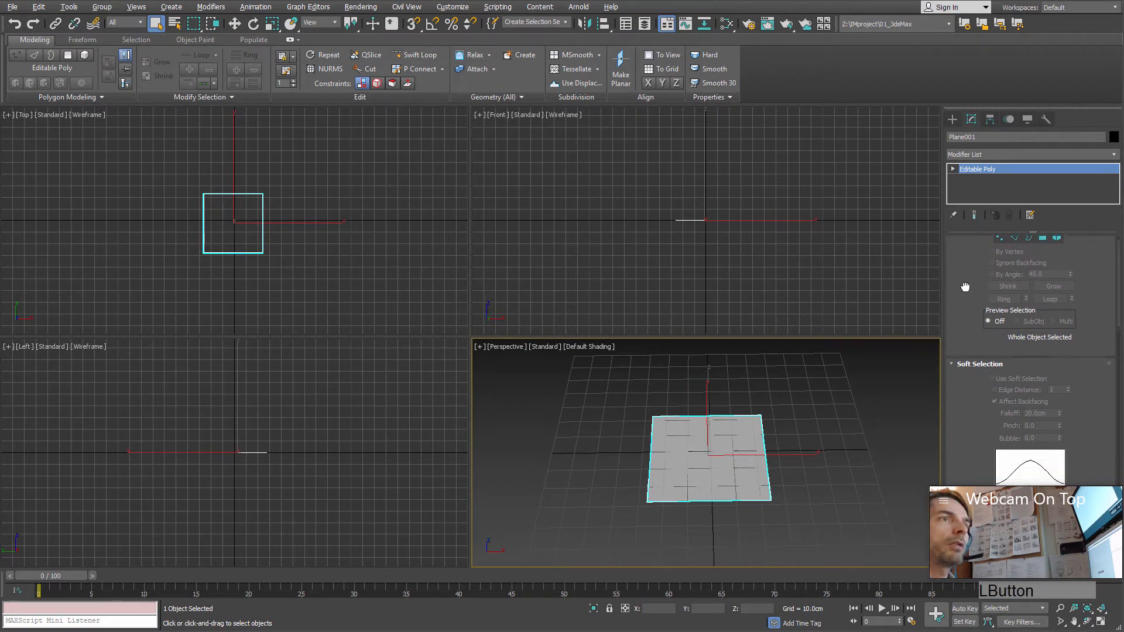
pyautogui.scroll(-11, 980, 347)
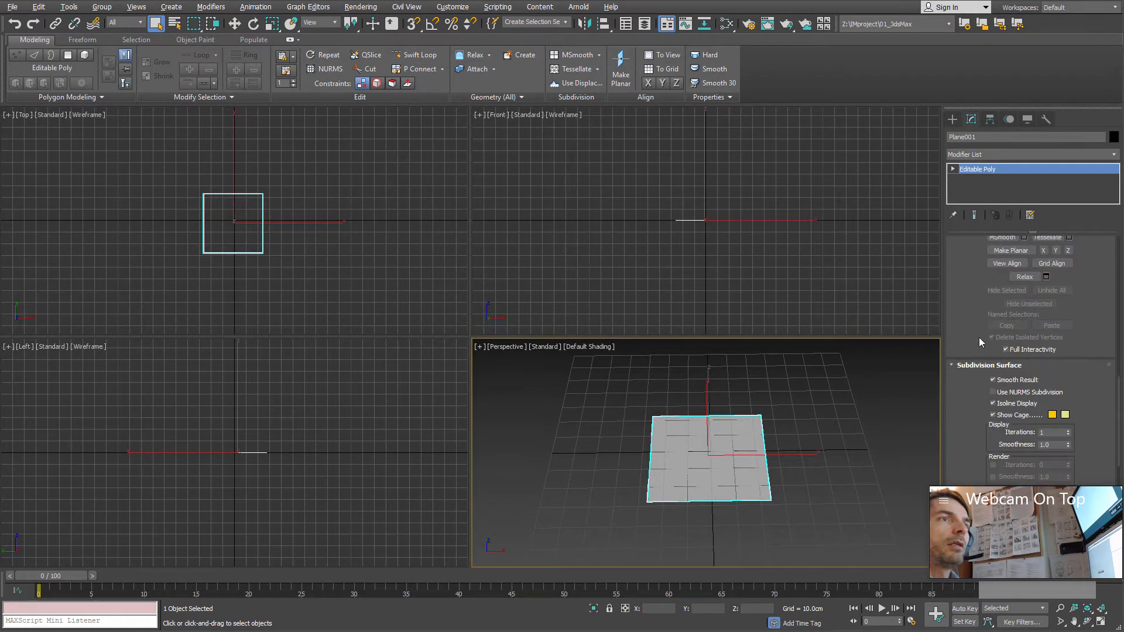
pyautogui.scroll(7, 1073, 308)
pyautogui.scroll(-4, 1049, 335)
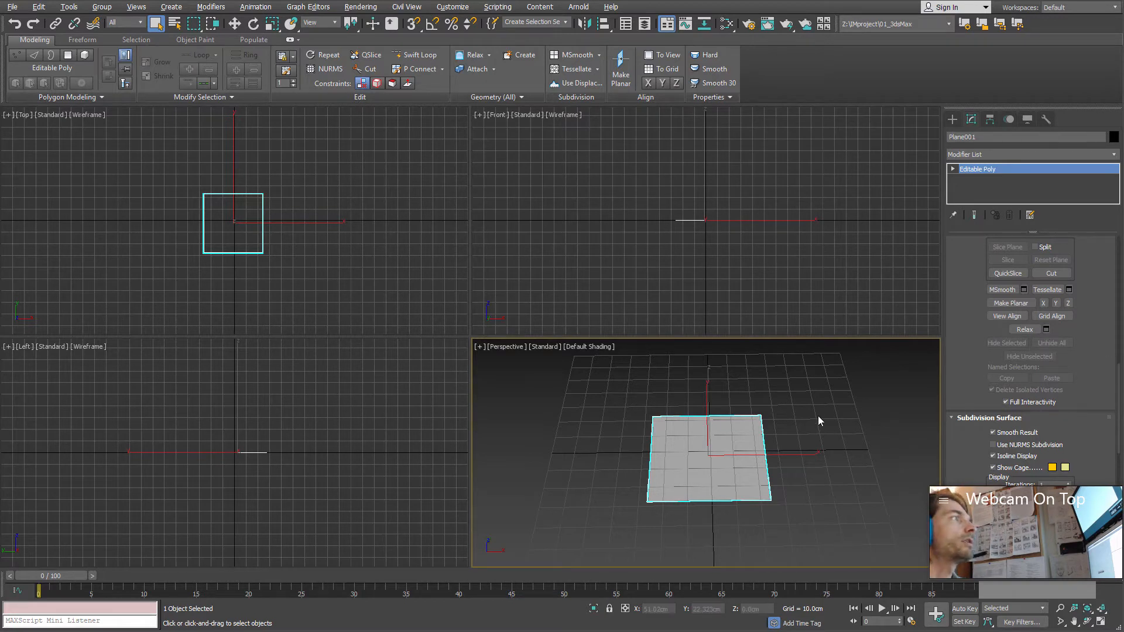
pyautogui.moveTo(696, 454)
pyautogui.keyDown('alt'); pyautogui.mouseDown(button='middle')
pyautogui.moveTo(694, 428)
pyautogui.moveTo(663, 459)
pyautogui.moveTo(678, 460)
pyautogui.mouseUp(button='middle'); pyautogui.keyUp('alt')
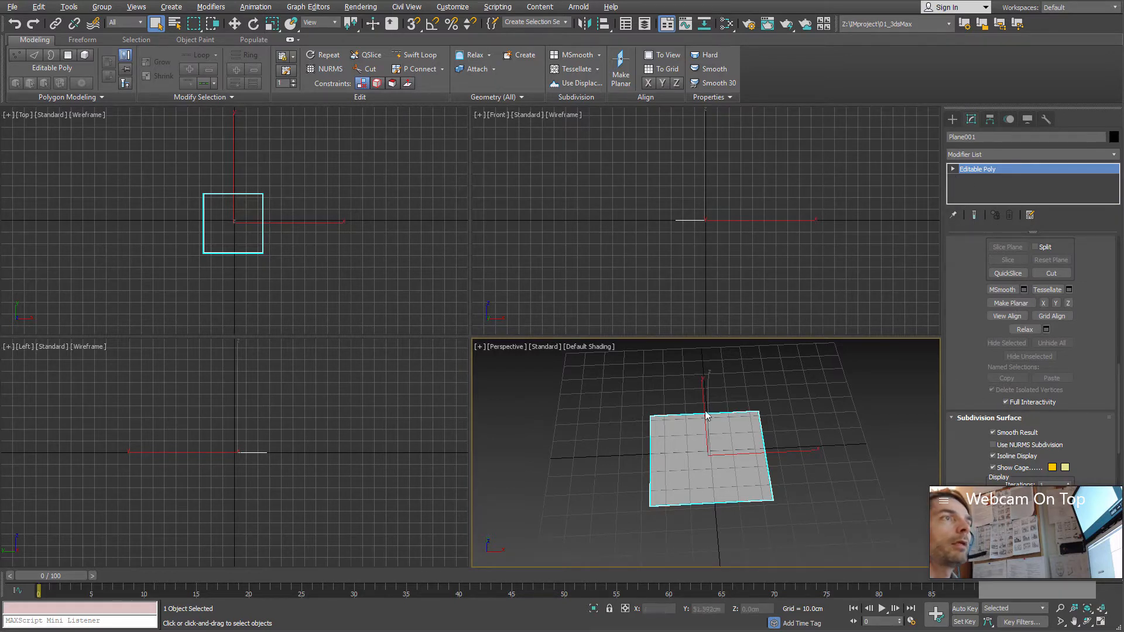
pyautogui.moveTo(673, 469); pyautogui.dragTo(659, 419, button='middle')
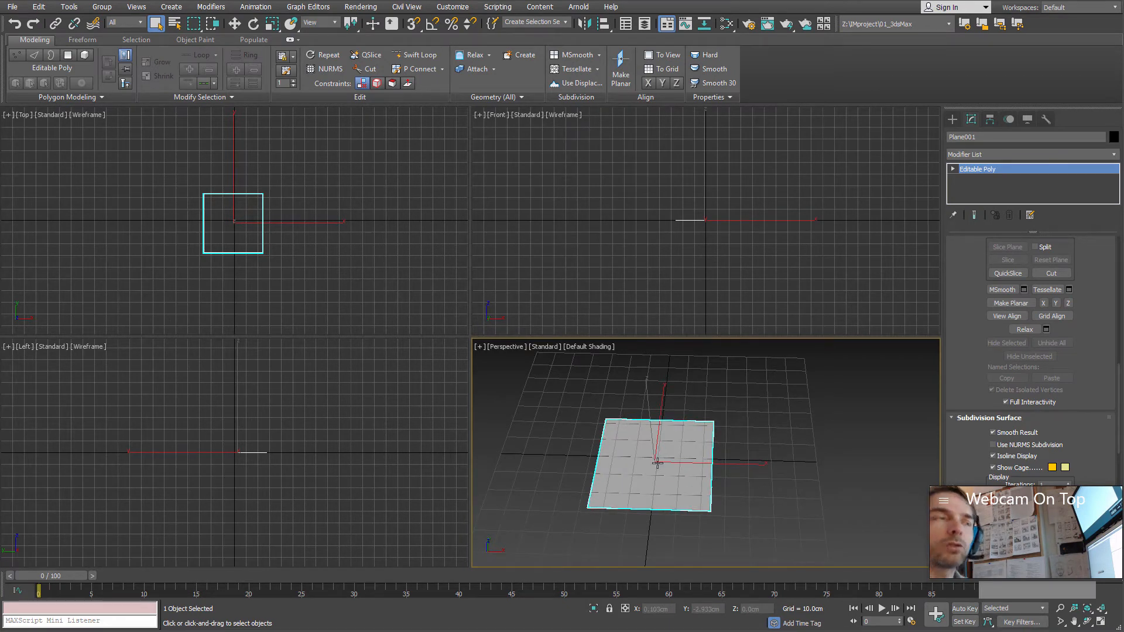
# Step: Create a box beside the plane in the Perspective view, standing on the ground grid, and end box creation
pyautogui.click(953, 119)
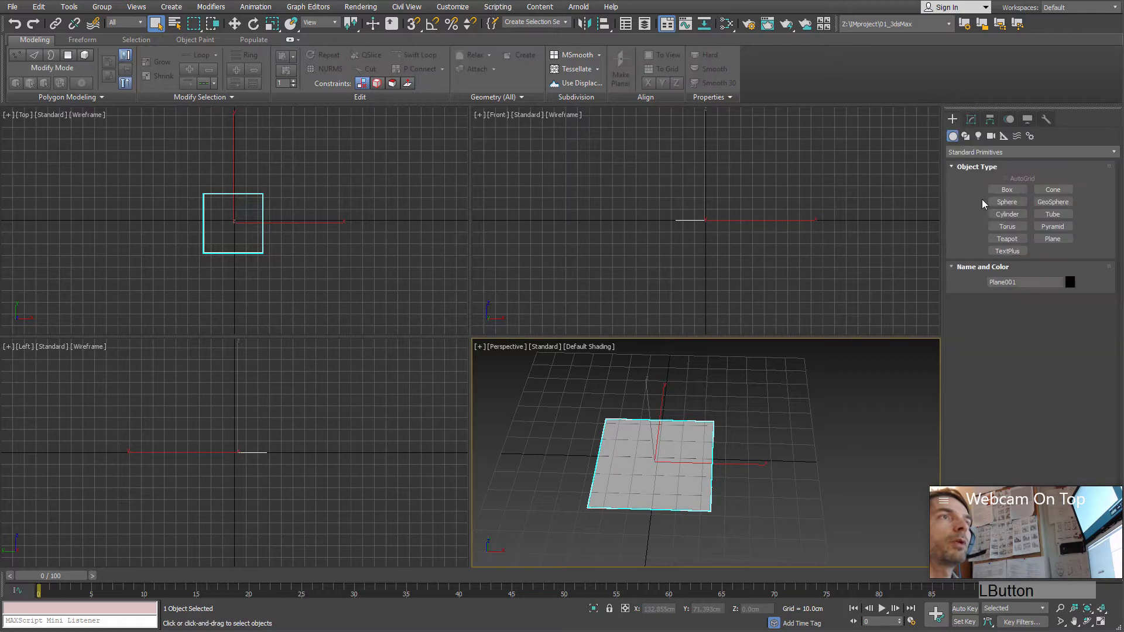
pyautogui.click(1007, 190)
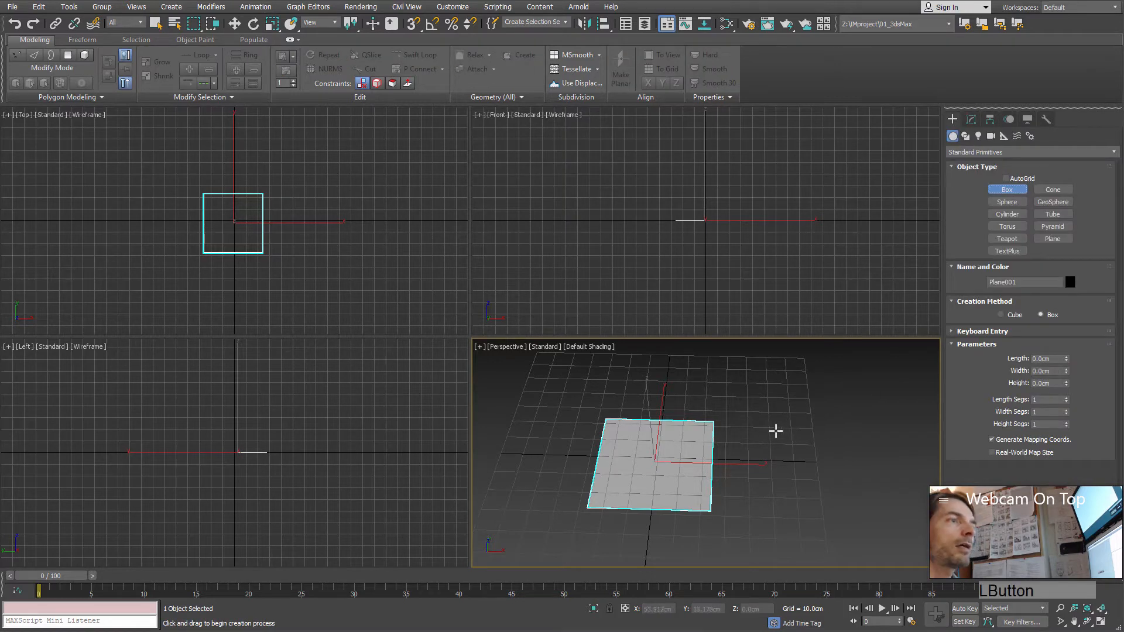
pyautogui.moveTo(776, 432); pyautogui.dragTo(875, 515)
pyautogui.click(876, 455)
pyautogui.keyDown('alt'); pyautogui.moveTo(876, 455); pyautogui.dragTo(672, 447, button='middle'); pyautogui.keyUp('alt')
pyautogui.rightClick(672, 447)
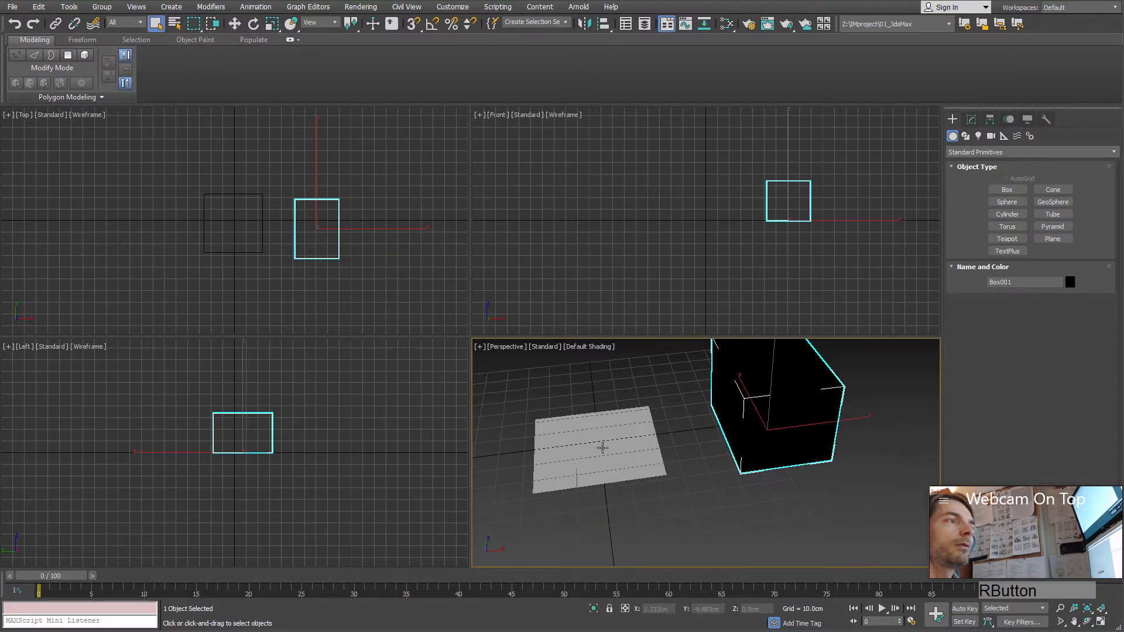
# Step: Examine the plane's polygon-level editing options, including Edit Polygons and Edit Geometry, and clear the selection
pyautogui.click(604, 454)
pyautogui.keyDown('alt'); pyautogui.moveTo(603, 454); pyautogui.dragTo(702, 472, button='middle'); pyautogui.keyUp('alt')
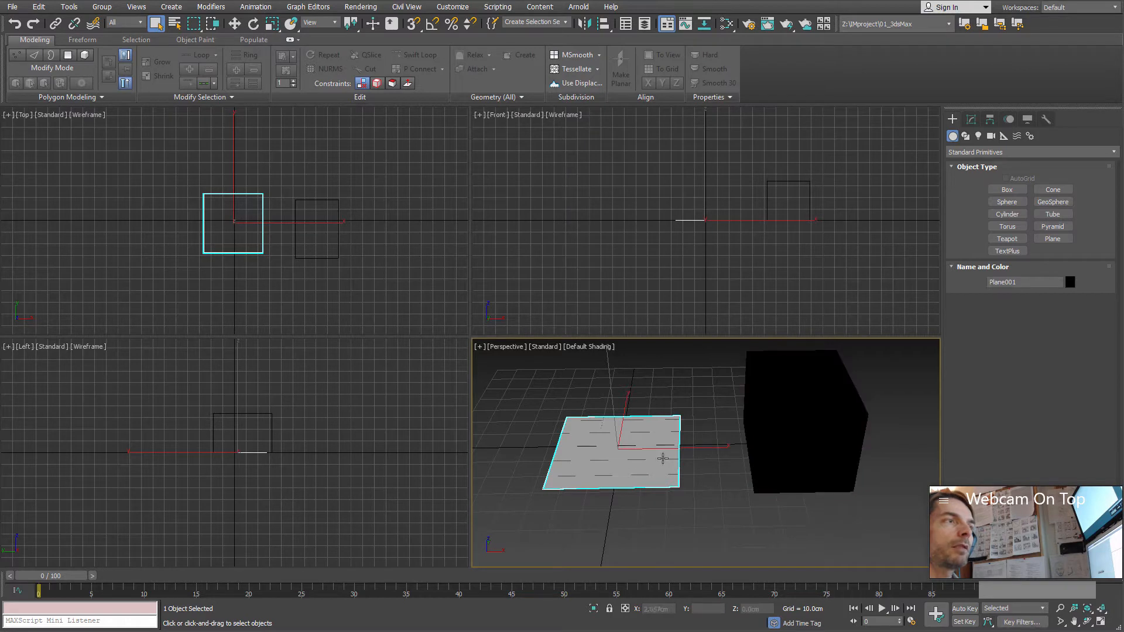
pyautogui.keyDown('alt'); pyautogui.moveTo(680, 476); pyautogui.dragTo(693, 410, button='middle'); pyautogui.keyUp('alt')
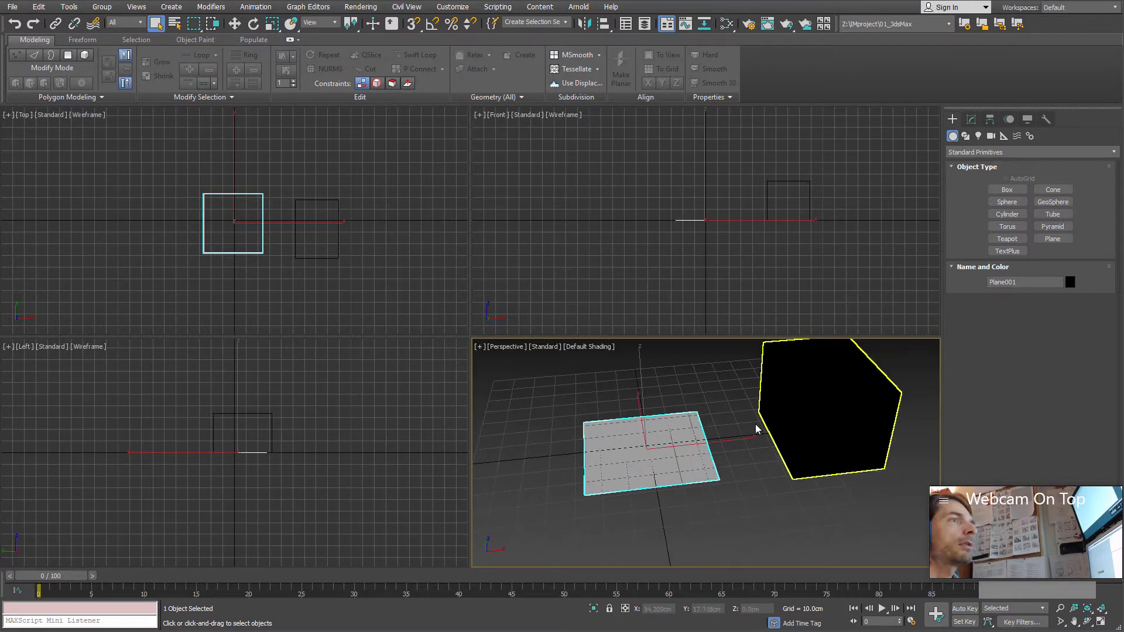
pyautogui.click(596, 480)
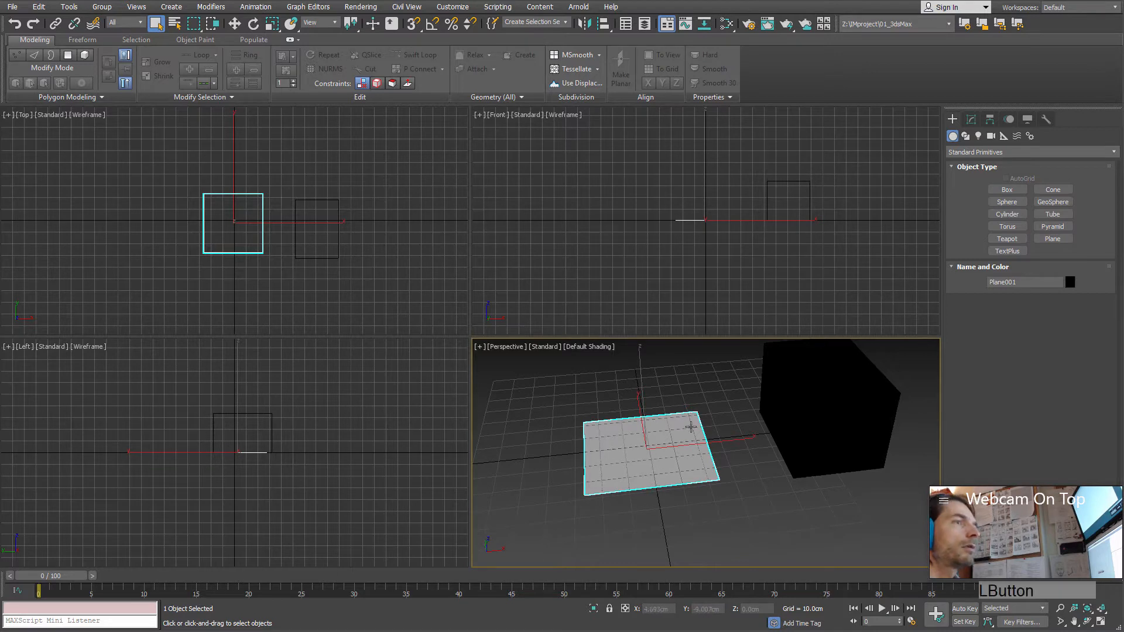
pyautogui.press('4')
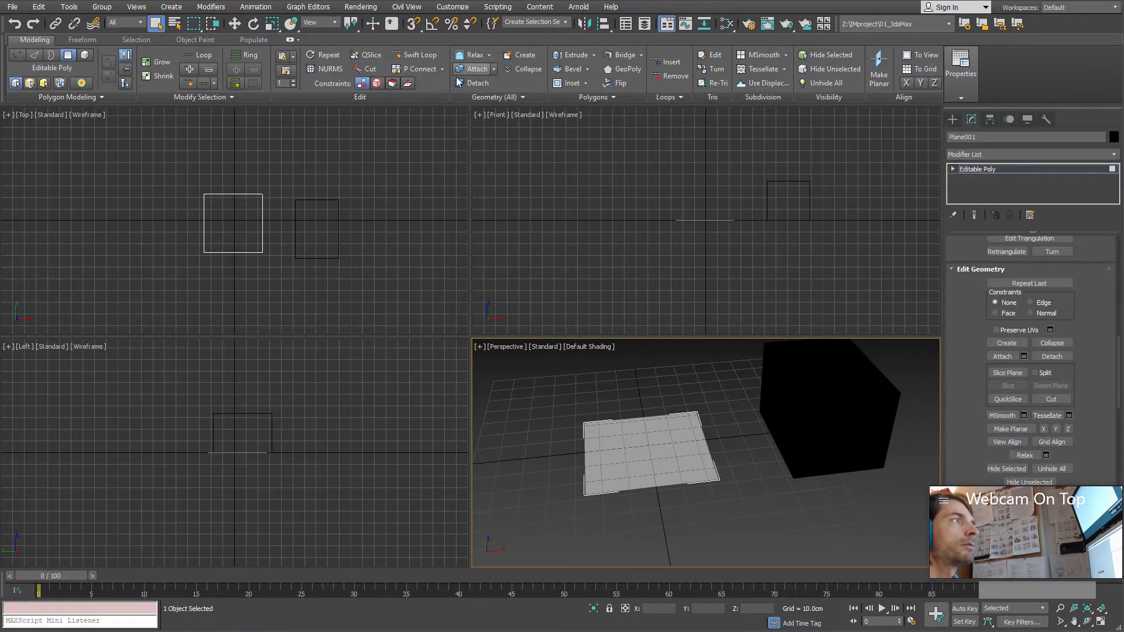
pyautogui.moveTo(996, 316); pyautogui.dragTo(957, 432)
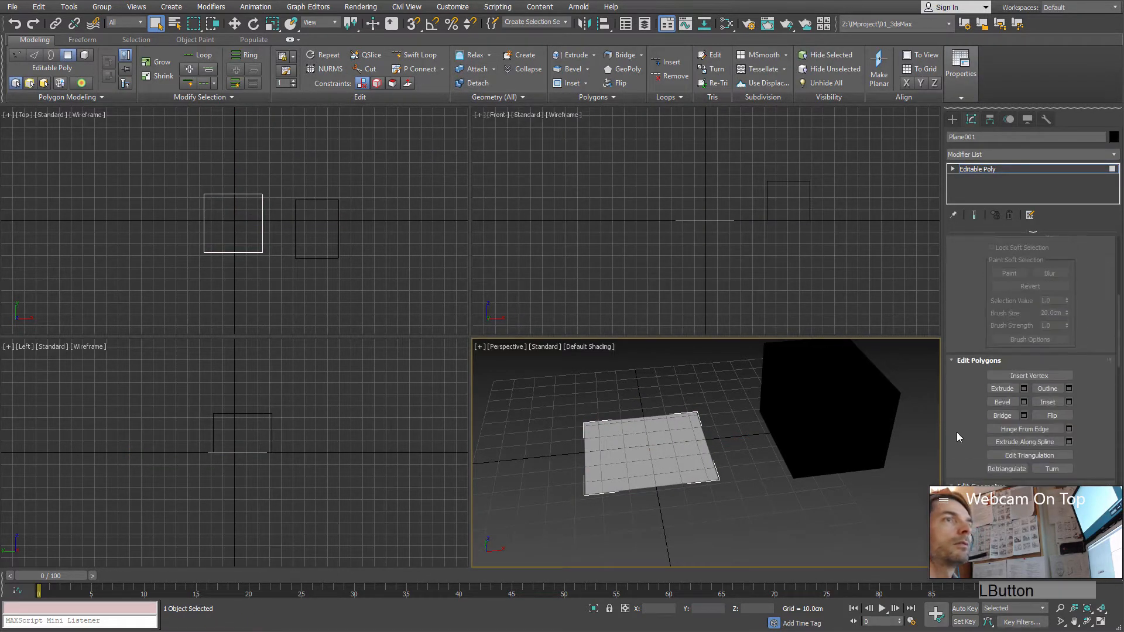
pyautogui.click(1043, 256)
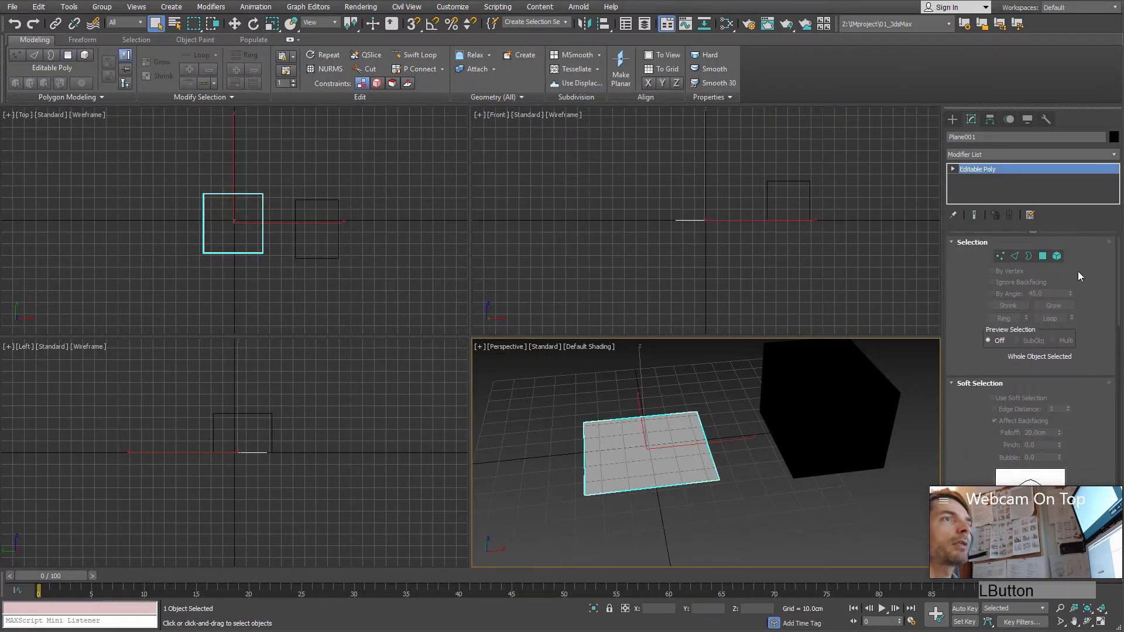
pyautogui.click(739, 434)
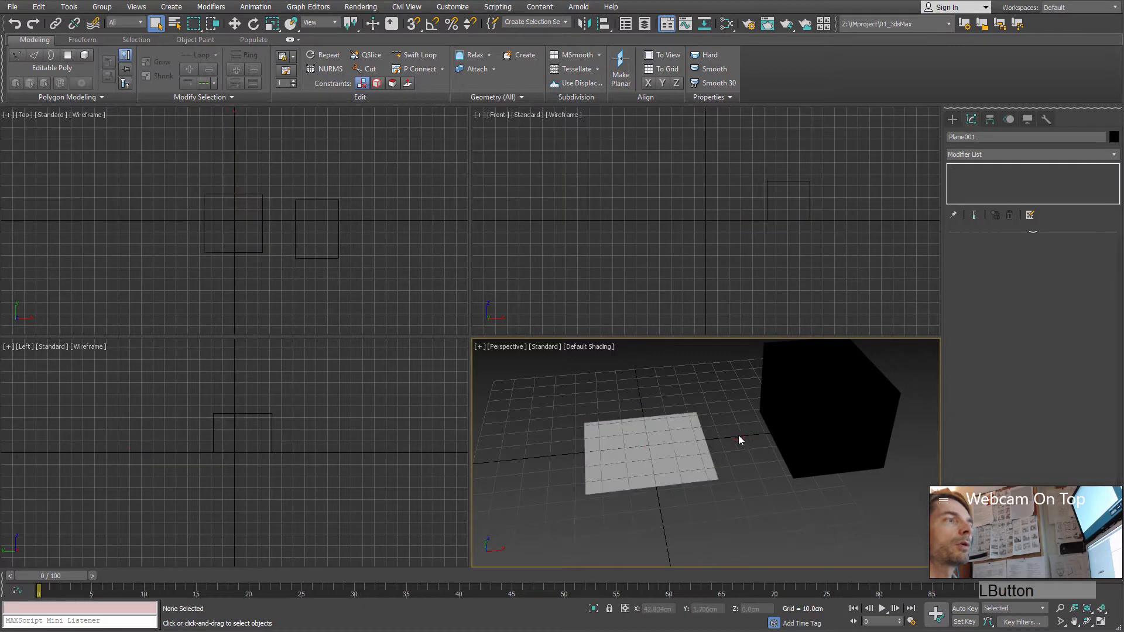
# Step: Attach the box to the plane's Editable Poly so both form one object
pyautogui.click(673, 442)
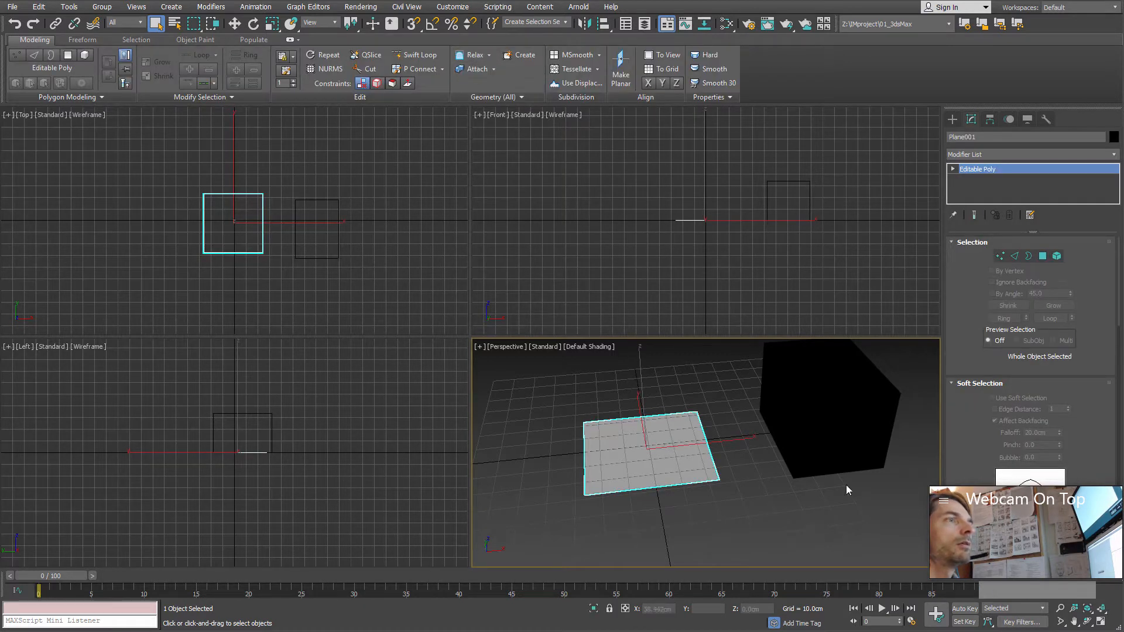
pyautogui.click(475, 70)
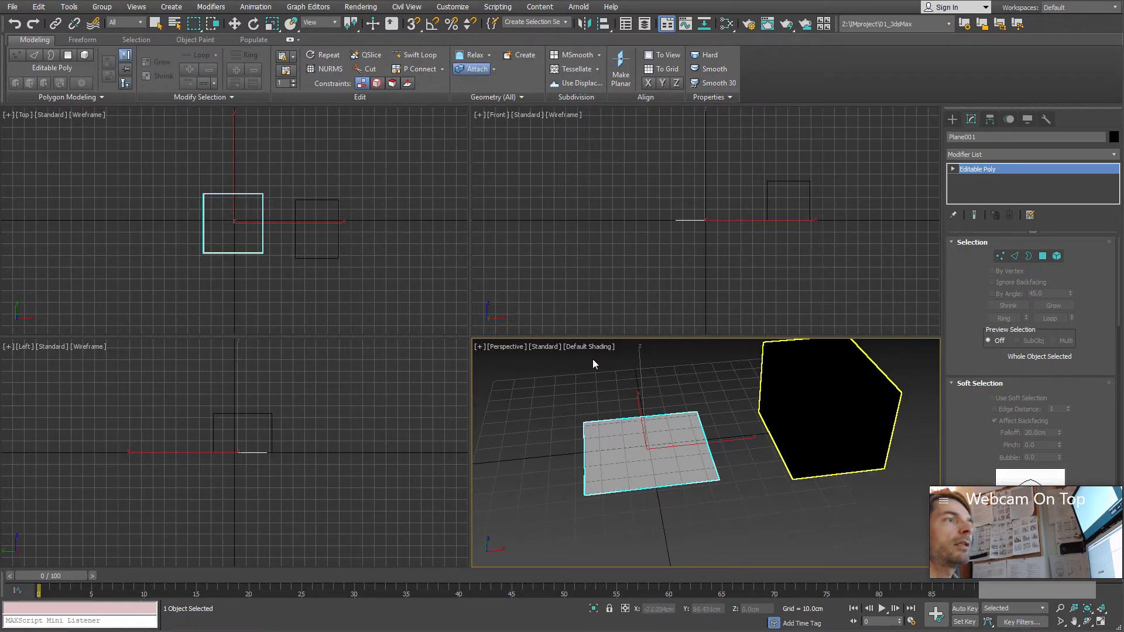
pyautogui.click(823, 418)
pyautogui.keyDown('alt'); pyautogui.moveTo(732, 454); pyautogui.dragTo(755, 495, button='middle'); pyautogui.keyUp('alt')
# Step: Enter polygon level on the combined object, turn on edged faces and maximize the Perspective viewport
pyautogui.click(1043, 256)
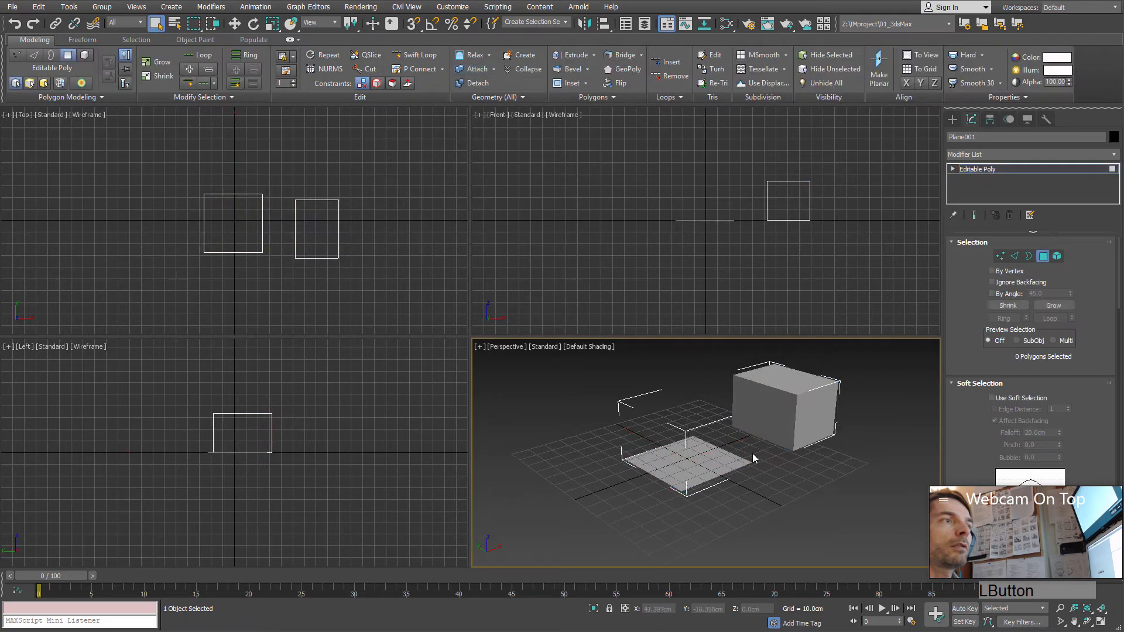
pyautogui.keyDown('alt'); pyautogui.moveTo(753, 454); pyautogui.dragTo(727, 459, button='middle'); pyautogui.keyUp('alt')
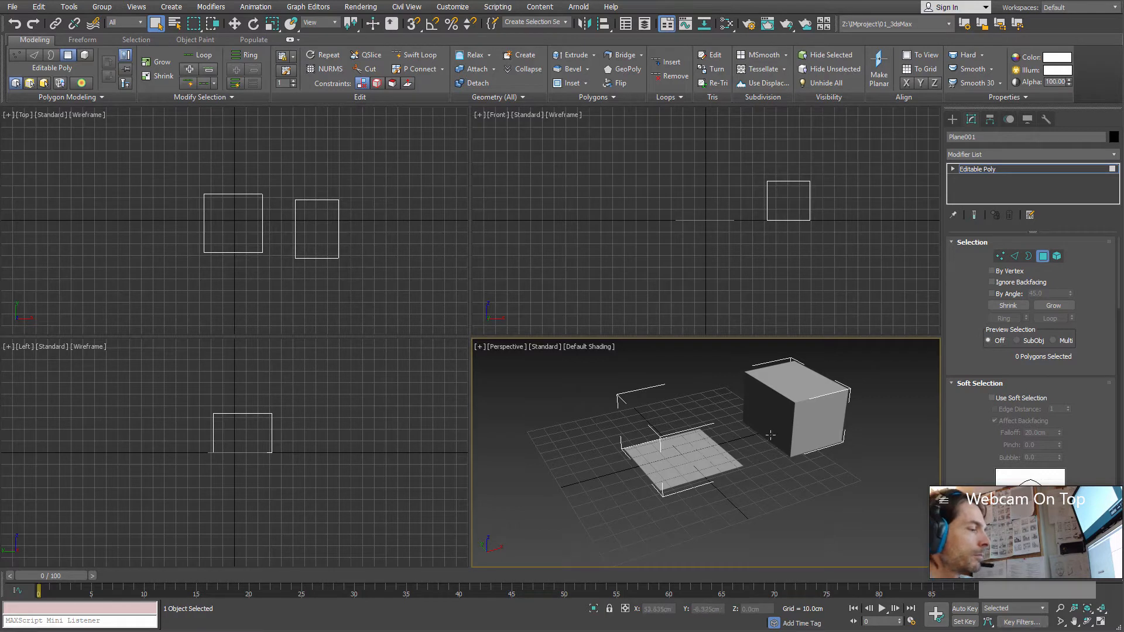
pyautogui.press('F4')
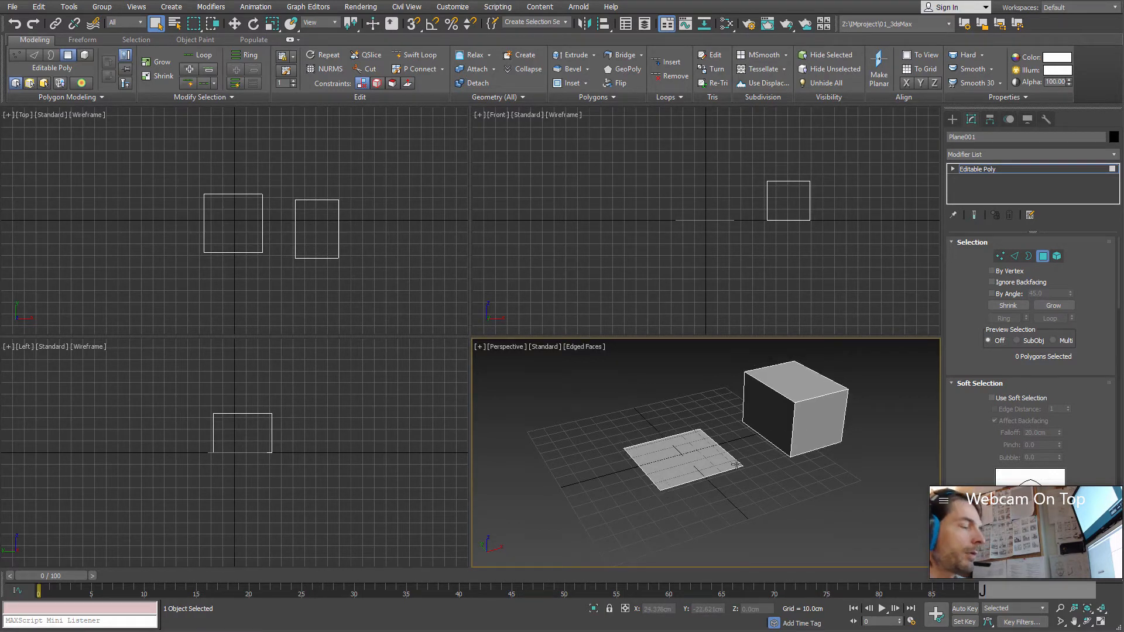
pyautogui.moveTo(729, 460)
pyautogui.keyDown('alt'); pyautogui.mouseDown(button='middle')
pyautogui.moveTo(747, 457)
pyautogui.moveTo(733, 480)
pyautogui.mouseUp(button='middle'); pyautogui.keyUp('alt')
pyautogui.hotkey('alt', 'w')
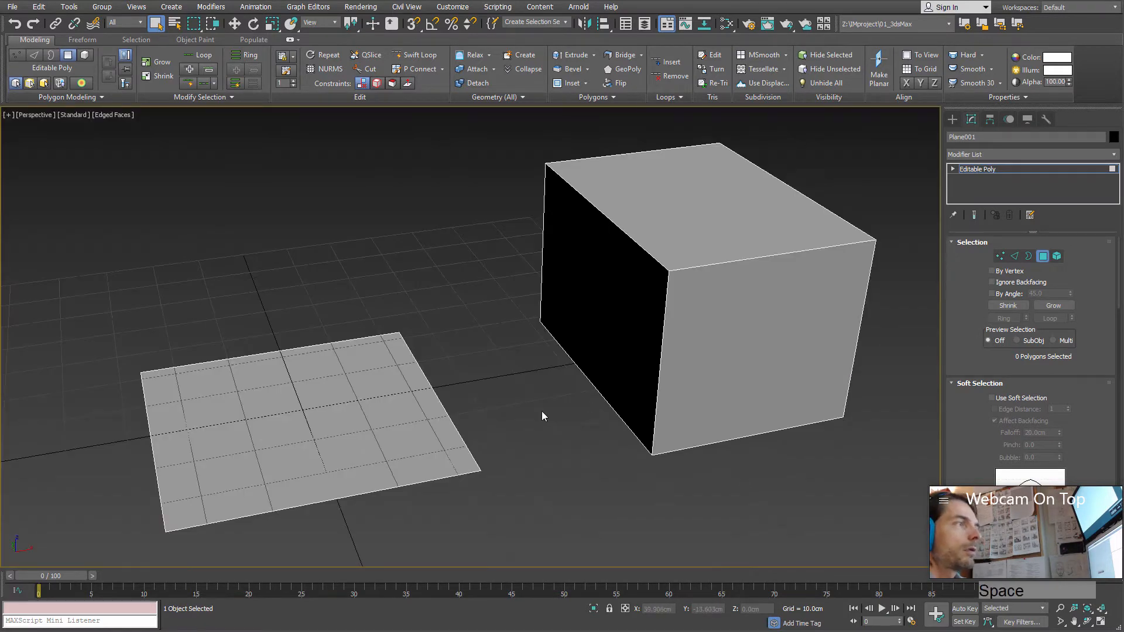
pyautogui.keyDown('alt'); pyautogui.moveTo(542, 411); pyautogui.dragTo(702, 463, button='middle'); pyautogui.keyUp('alt')
# Step: Select one side polygon of the box and return to whole-object level
pyautogui.click(710, 341)
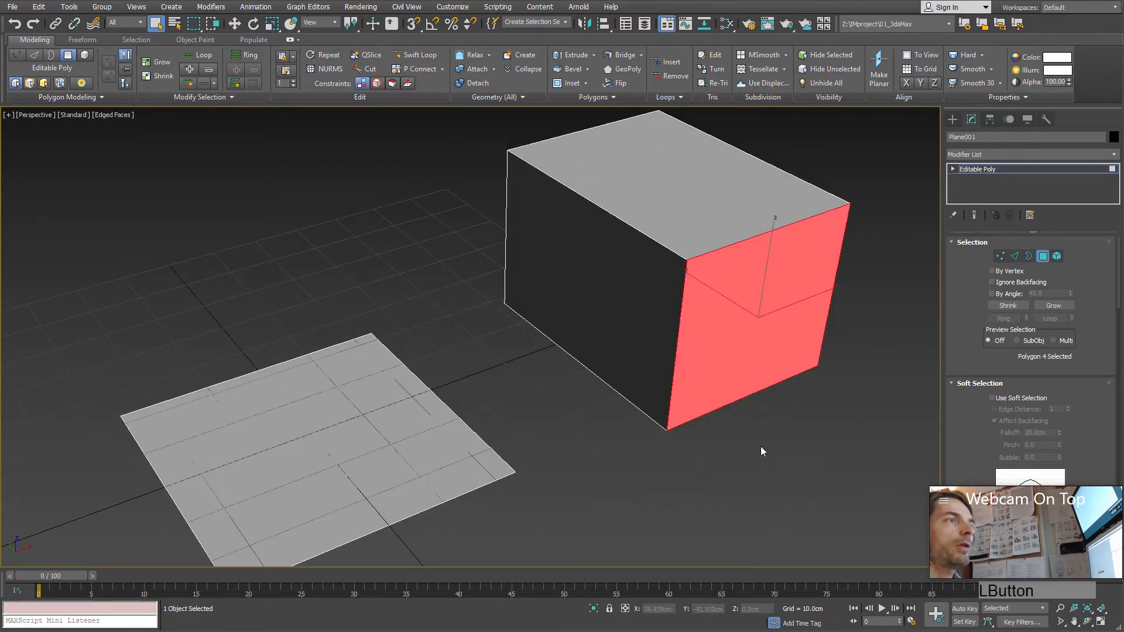
pyautogui.click(1043, 256)
pyautogui.scroll(-5, 722, 479)
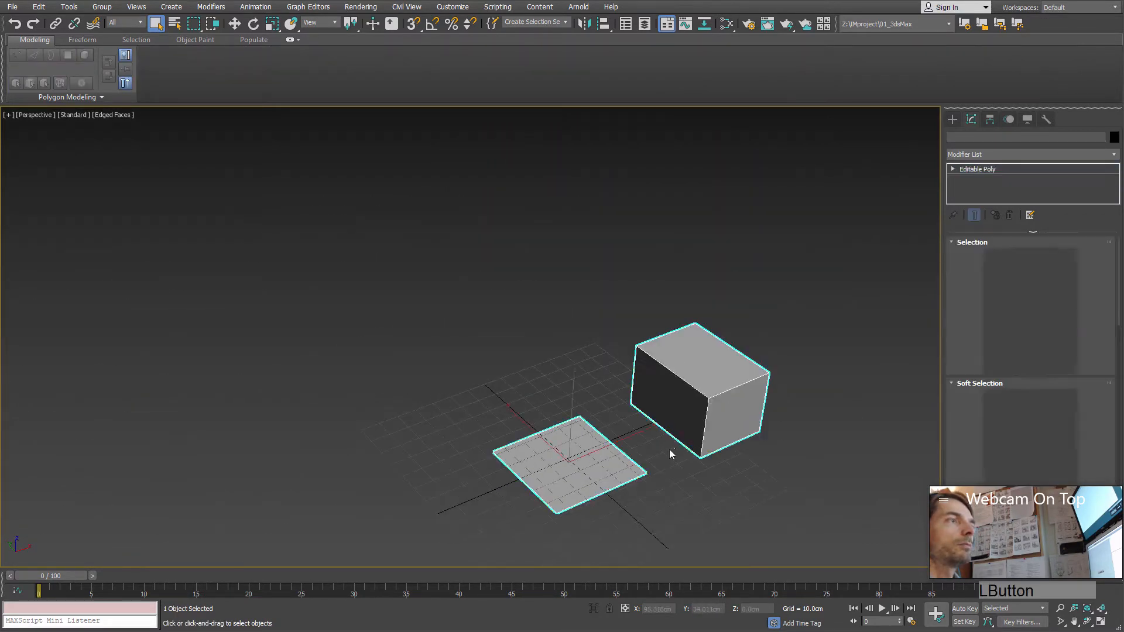
pyautogui.keyDown('alt'); pyautogui.moveTo(671, 454); pyautogui.dragTo(631, 448, button='middle'); pyautogui.keyUp('alt')
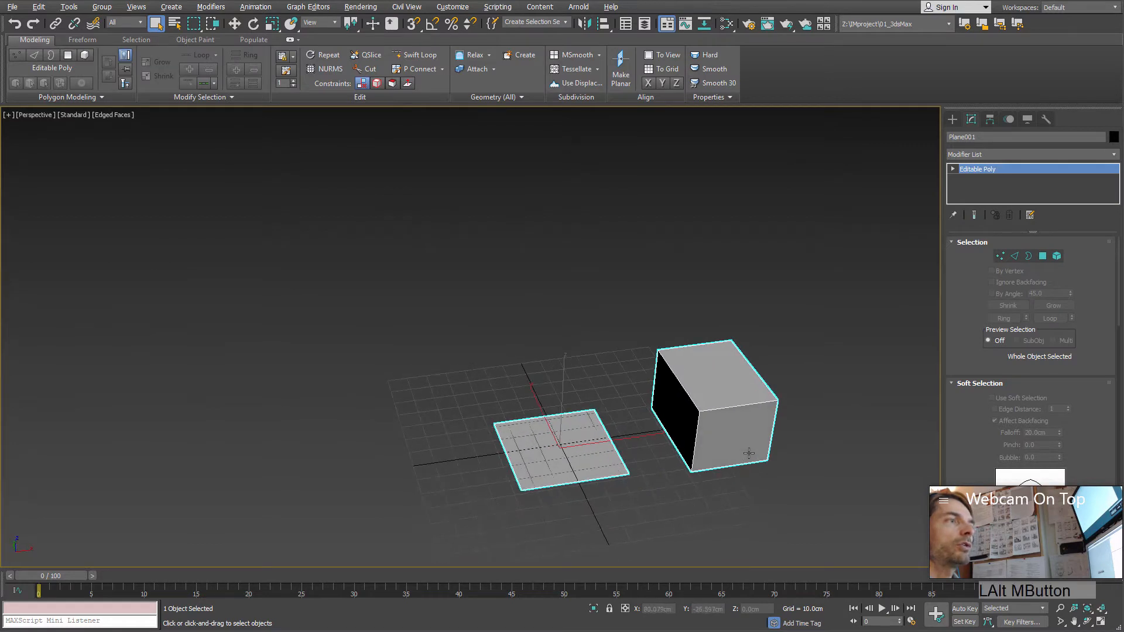
pyautogui.keyDown('alt'); pyautogui.moveTo(749, 453); pyautogui.dragTo(758, 447, button='middle'); pyautogui.keyUp('alt')
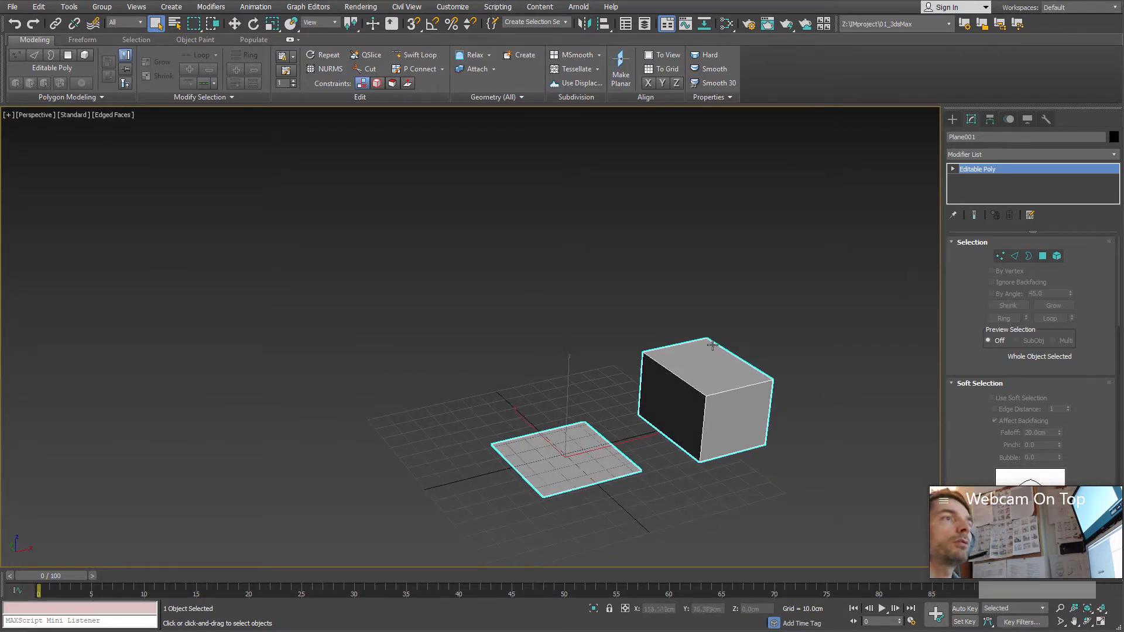
pyautogui.keyDown('alt'); pyautogui.middleClick(713, 384); pyautogui.keyUp('alt')
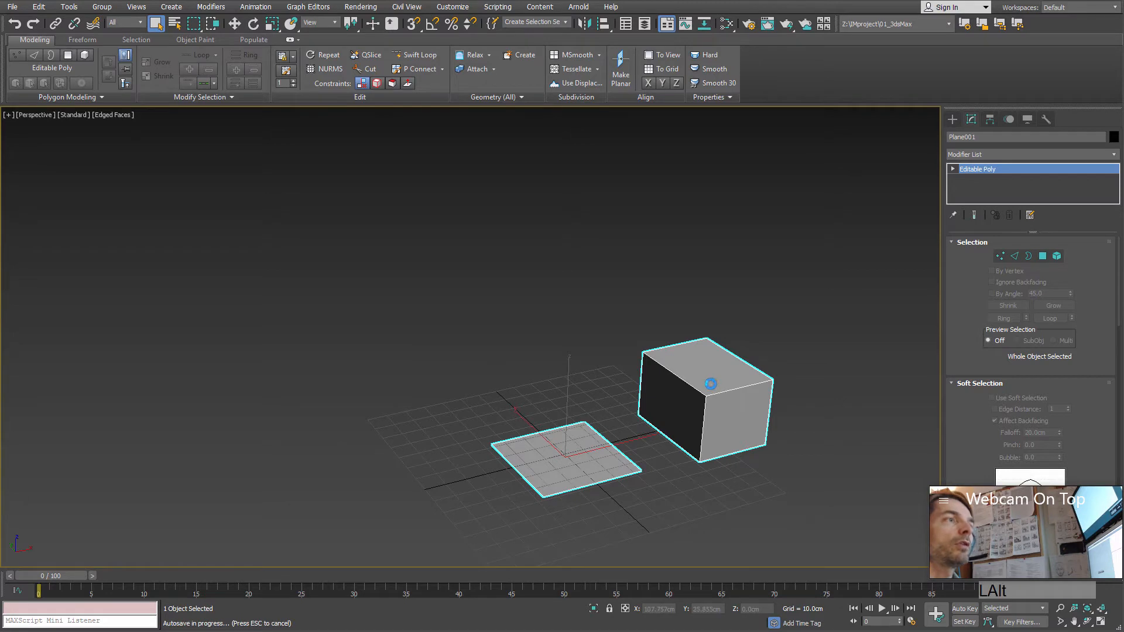
# Step: Cycle through the vertex, edge and polygon levels to element level and select the whole box element
pyautogui.click(994, 257)
pyautogui.click(1015, 256)
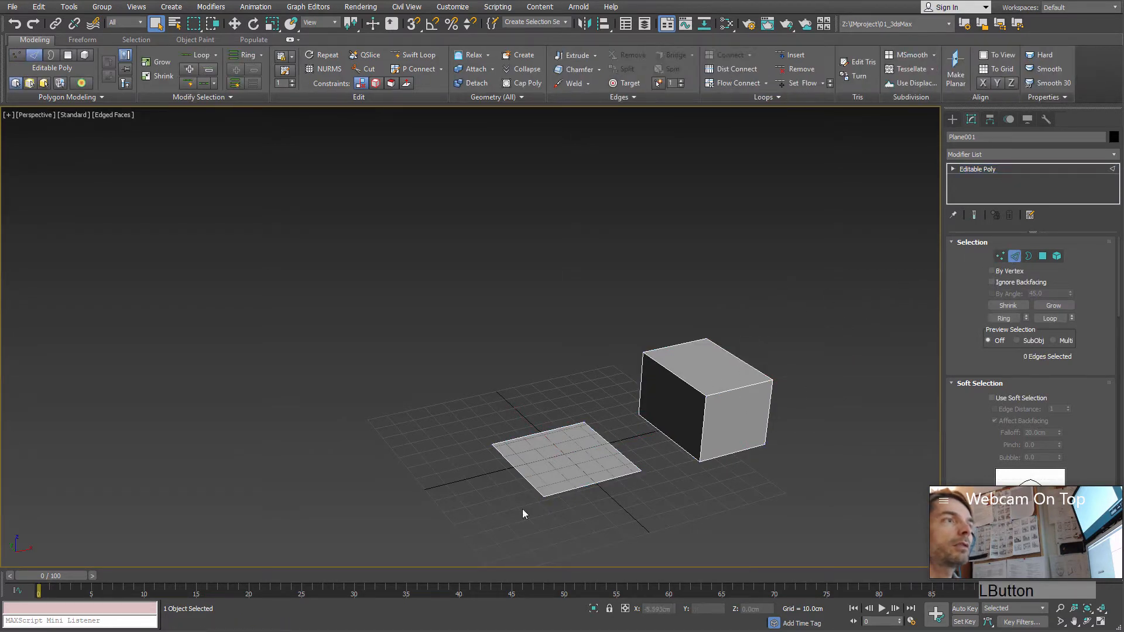
pyautogui.click(1043, 256)
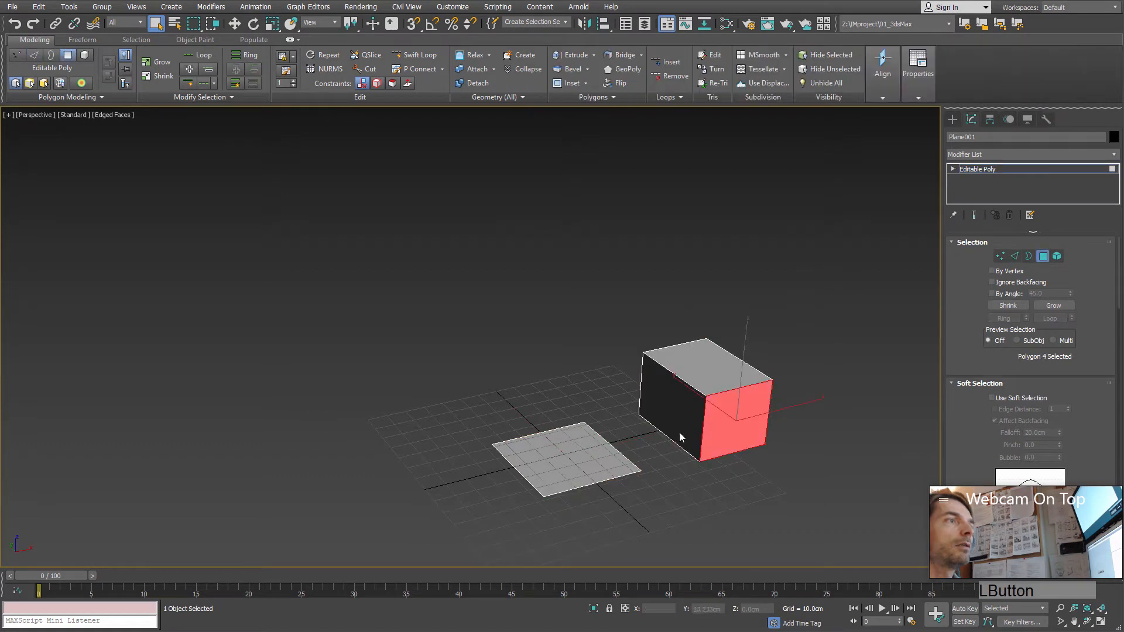
pyautogui.click(1057, 256)
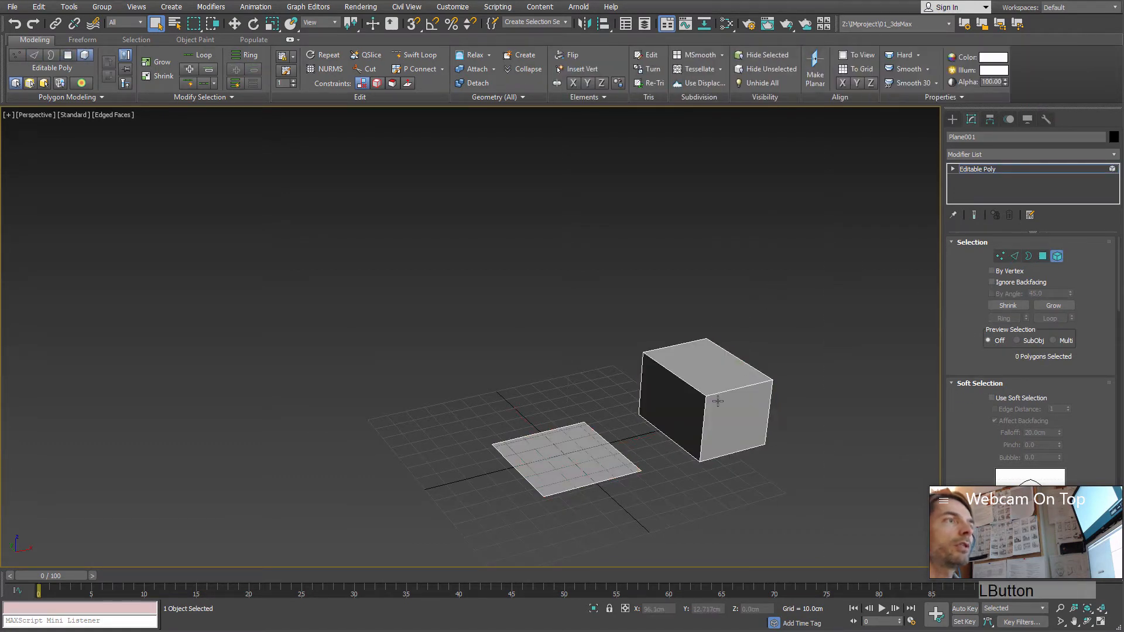
pyautogui.click(714, 404)
# Step: Select all six polygons of the box, switch back to element level and view the selected box from several angles
pyautogui.keyDown('alt'); pyautogui.moveTo(715, 404); pyautogui.dragTo(653, 378, button='middle'); pyautogui.keyUp('alt')
pyautogui.keyDown('alt'); pyautogui.moveTo(652, 334); pyautogui.dragTo(717, 369, button='middle'); pyautogui.keyUp('alt')
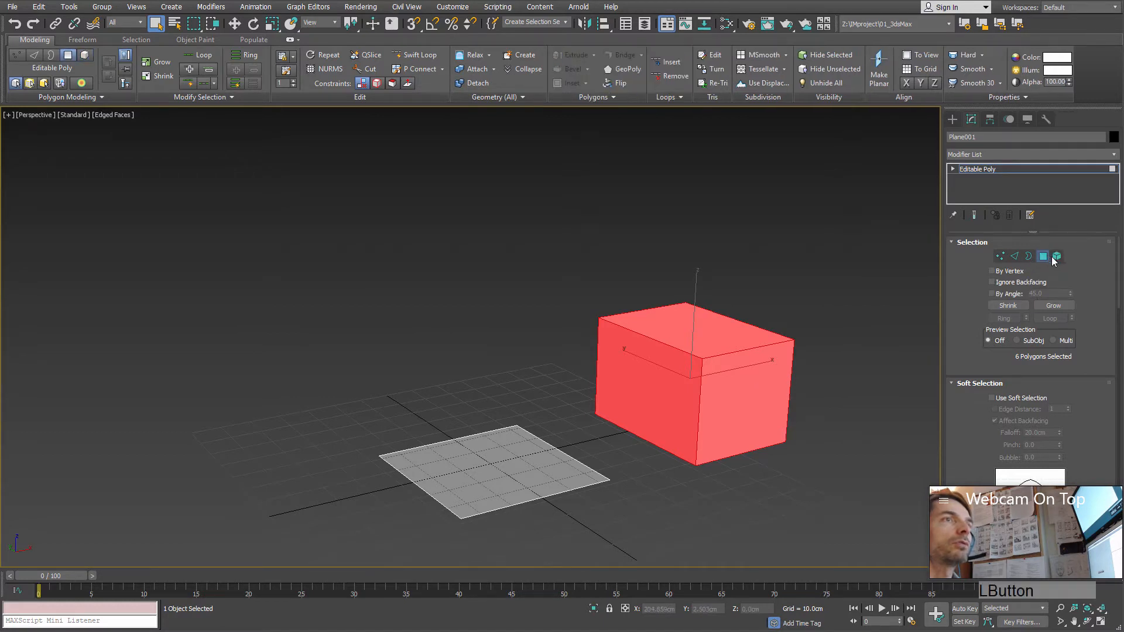
pyautogui.click(709, 360)
pyautogui.click(709, 360)
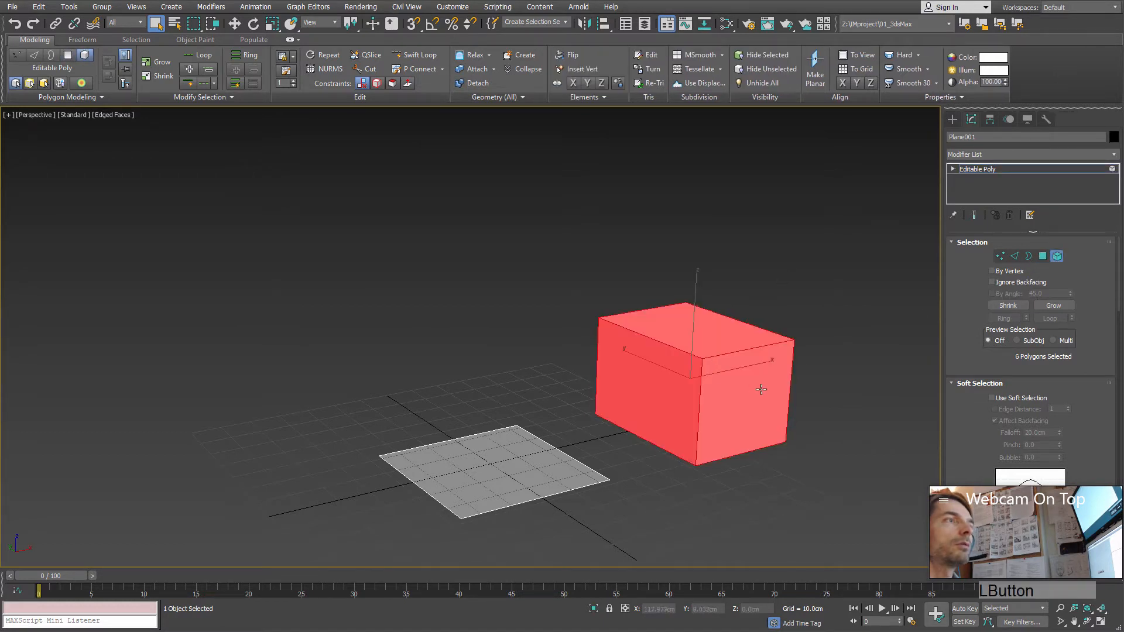
pyautogui.keyDown('alt'); pyautogui.moveTo(757, 389); pyautogui.dragTo(710, 407, button='middle'); pyautogui.keyUp('alt')
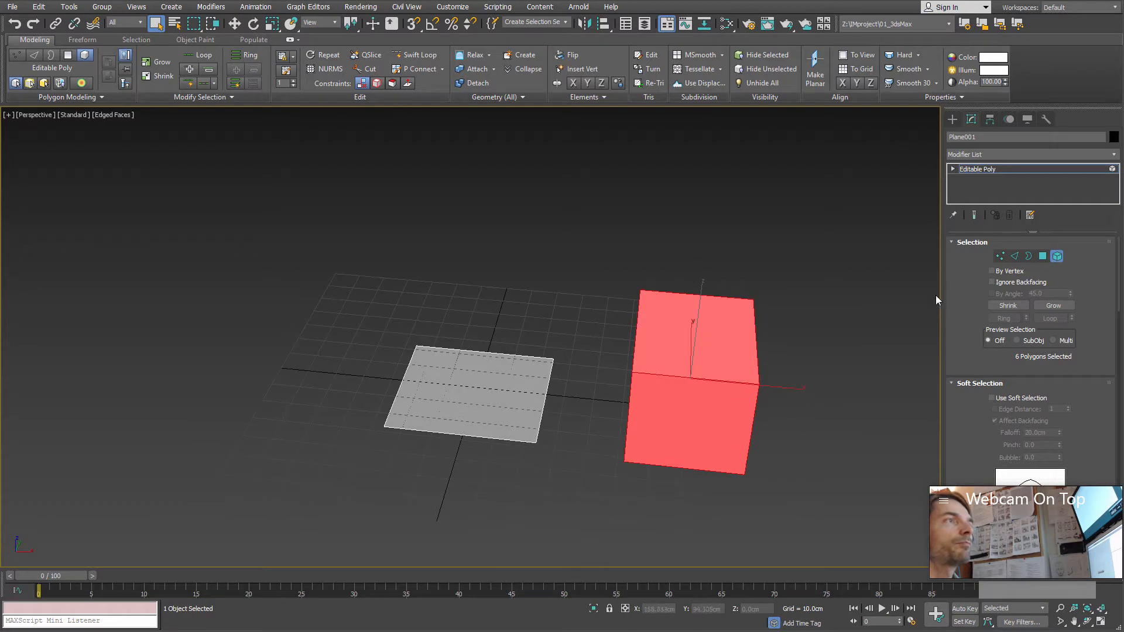
pyautogui.keyDown('alt'); pyautogui.moveTo(760, 432); pyautogui.dragTo(781, 332, button='middle'); pyautogui.keyUp('alt')
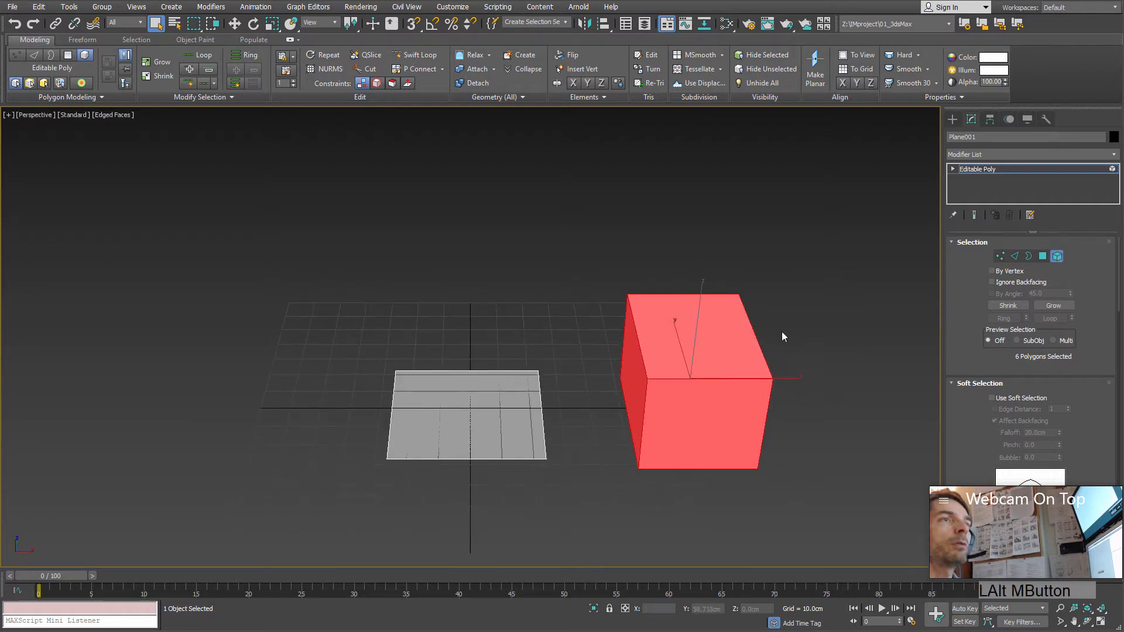
pyautogui.keyDown('alt'); pyautogui.moveTo(746, 376); pyautogui.dragTo(733, 341, button='middle'); pyautogui.keyUp('alt')
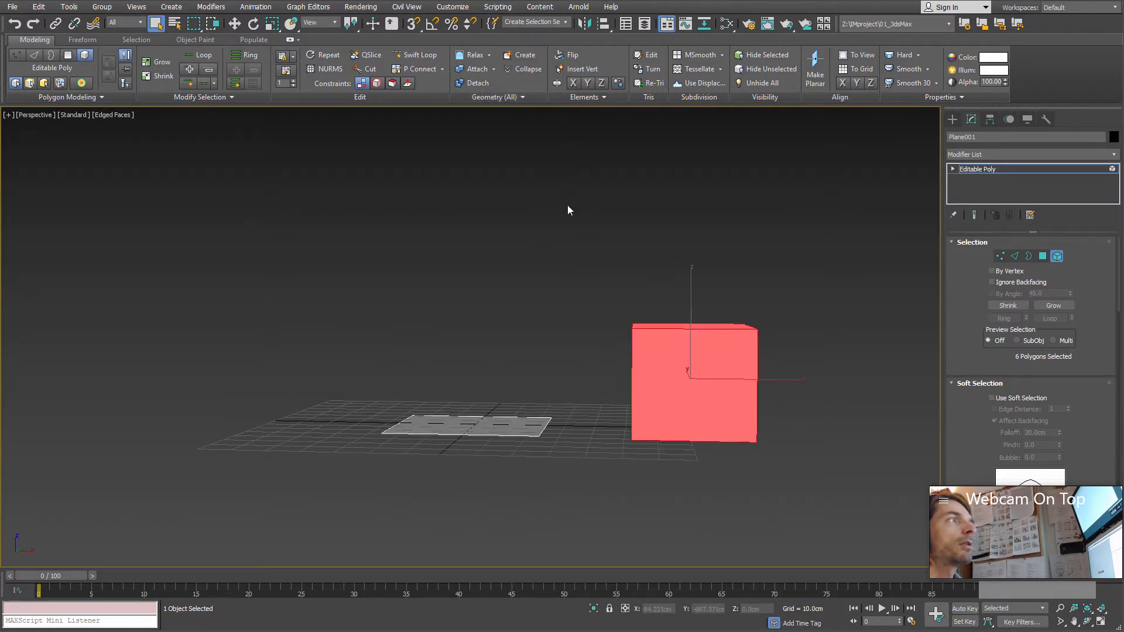
pyautogui.keyDown('alt'); pyautogui.moveTo(685, 313); pyautogui.dragTo(793, 306, button='middle'); pyautogui.keyUp('alt')
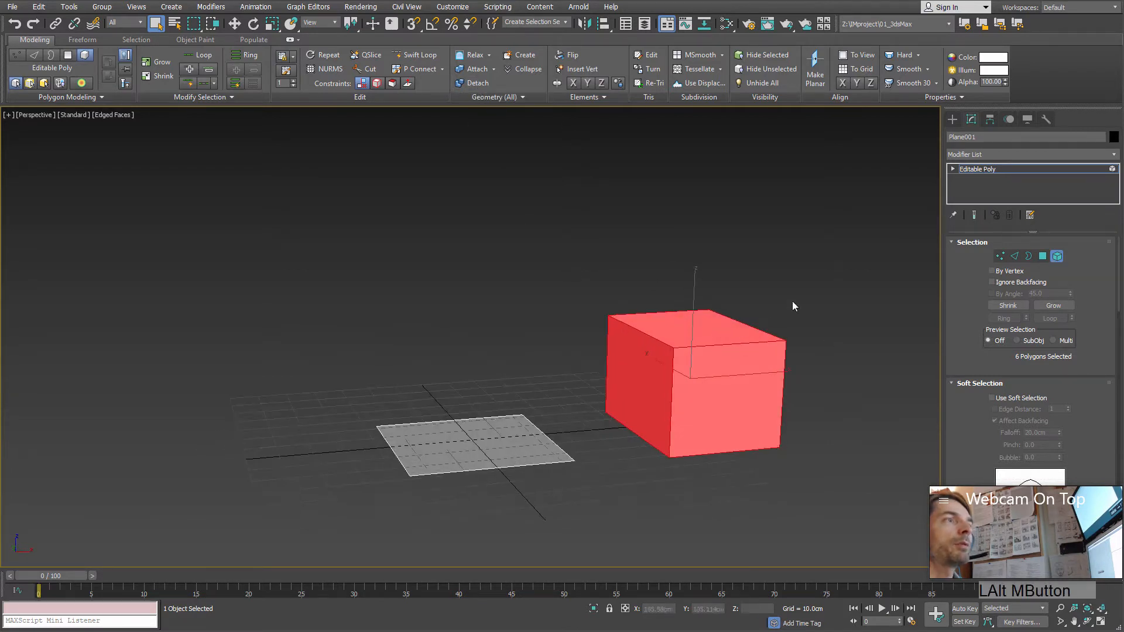
# Step: At polygon level, region-select all of the box's polygons, and replace that selection with the plane's polygon
pyautogui.click(1043, 256)
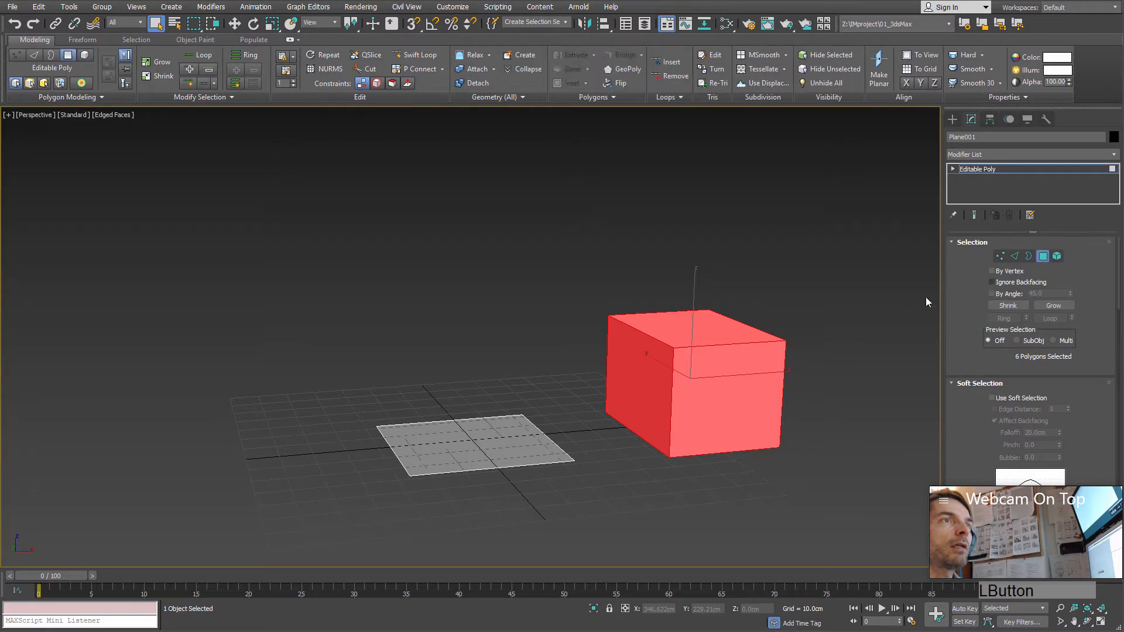
pyautogui.moveTo(923, 205); pyautogui.dragTo(597, 506)
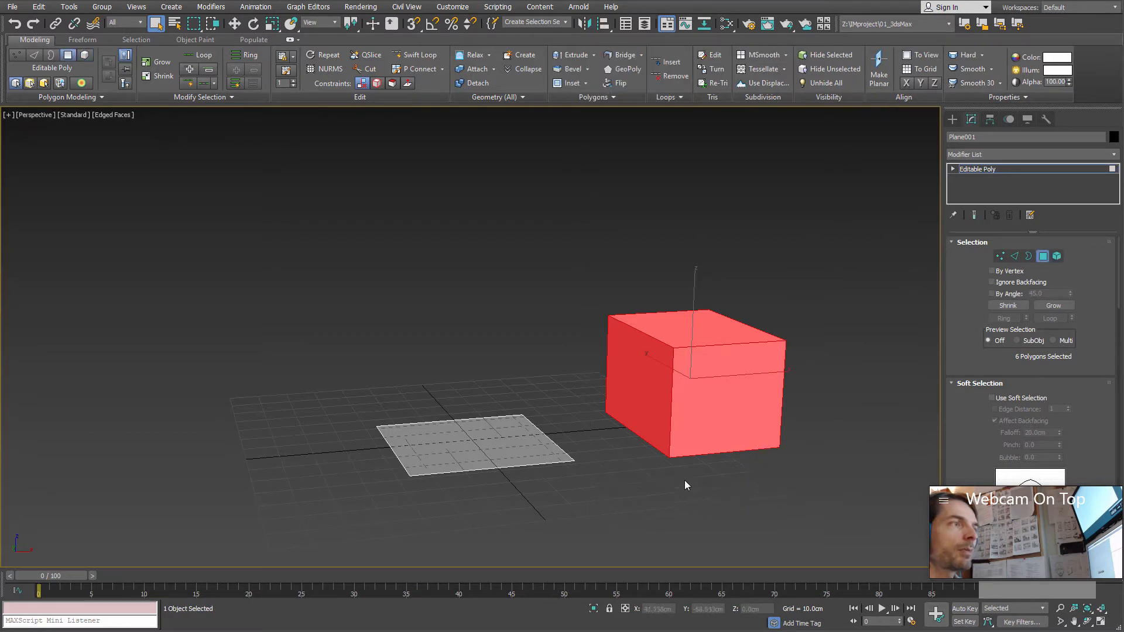
pyautogui.keyDown('alt'); pyautogui.moveTo(684, 480); pyautogui.dragTo(652, 475, button='middle'); pyautogui.keyUp('alt')
pyautogui.moveTo(219, 258); pyautogui.dragTo(585, 516)
pyautogui.keyDown('alt'); pyautogui.moveTo(585, 515); pyautogui.dragTo(719, 456, button='middle'); pyautogui.keyUp('alt')
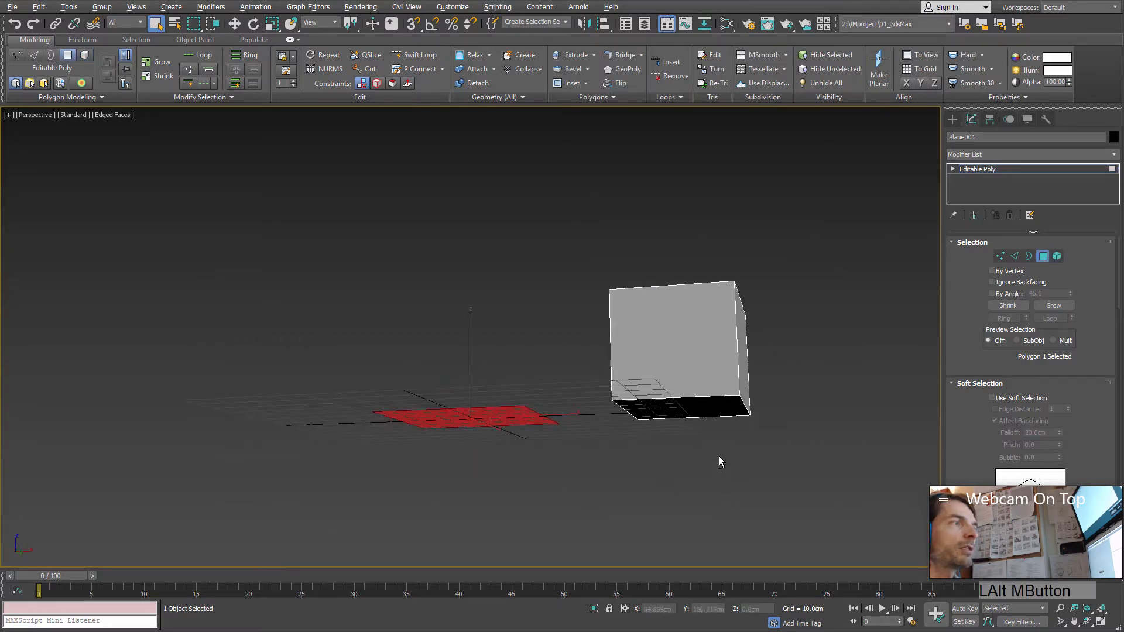
# Step: Region-select the box's upper and side polygons, and subtract the sides so only the top polygon stays selected
pyautogui.moveTo(868, 228); pyautogui.dragTo(584, 325)
pyautogui.keyDown('alt'); pyautogui.moveTo(584, 326); pyautogui.dragTo(659, 376, button='middle'); pyautogui.keyUp('alt')
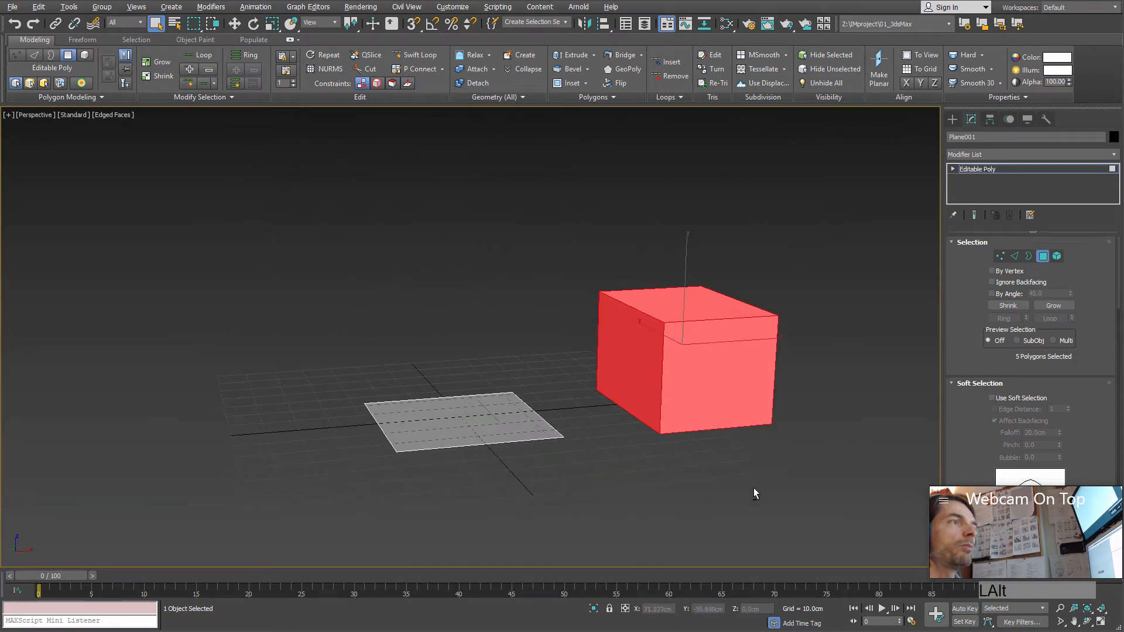
pyautogui.keyDown('alt'); pyautogui.moveTo(754, 492); pyautogui.dragTo(599, 351); pyautogui.keyUp('alt')
pyautogui.keyDown('alt'); pyautogui.moveTo(838, 457); pyautogui.dragTo(804, 373, button='middle'); pyautogui.keyUp('alt')
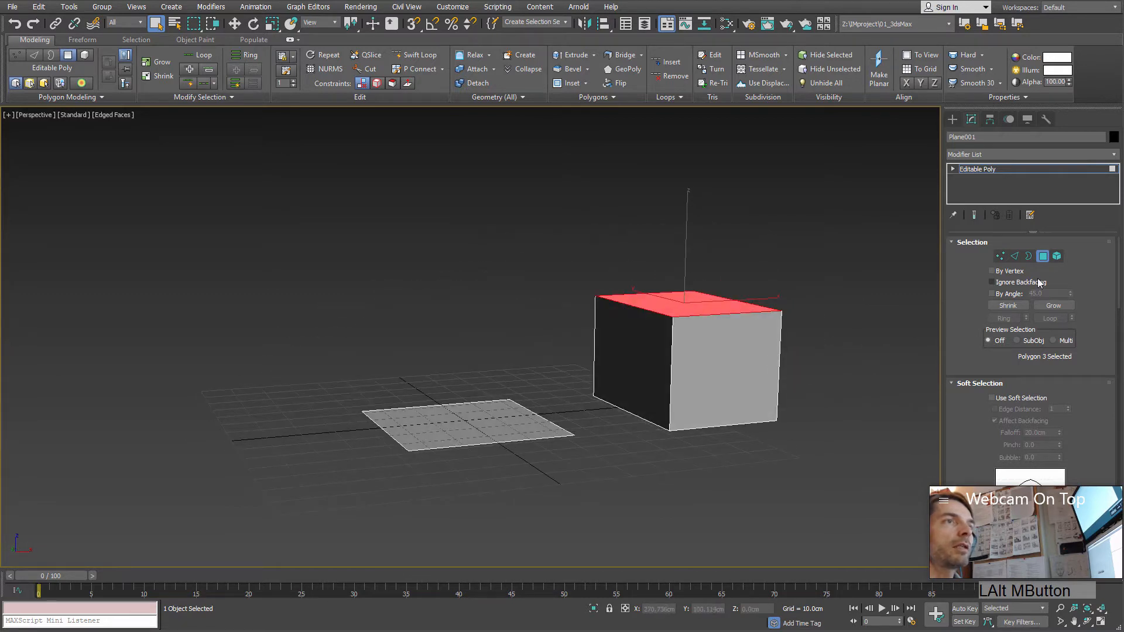
# Step: Select all six polygons of the box and detach them as a separate object named Box
pyautogui.moveTo(583, 458); pyautogui.dragTo(589, 464)
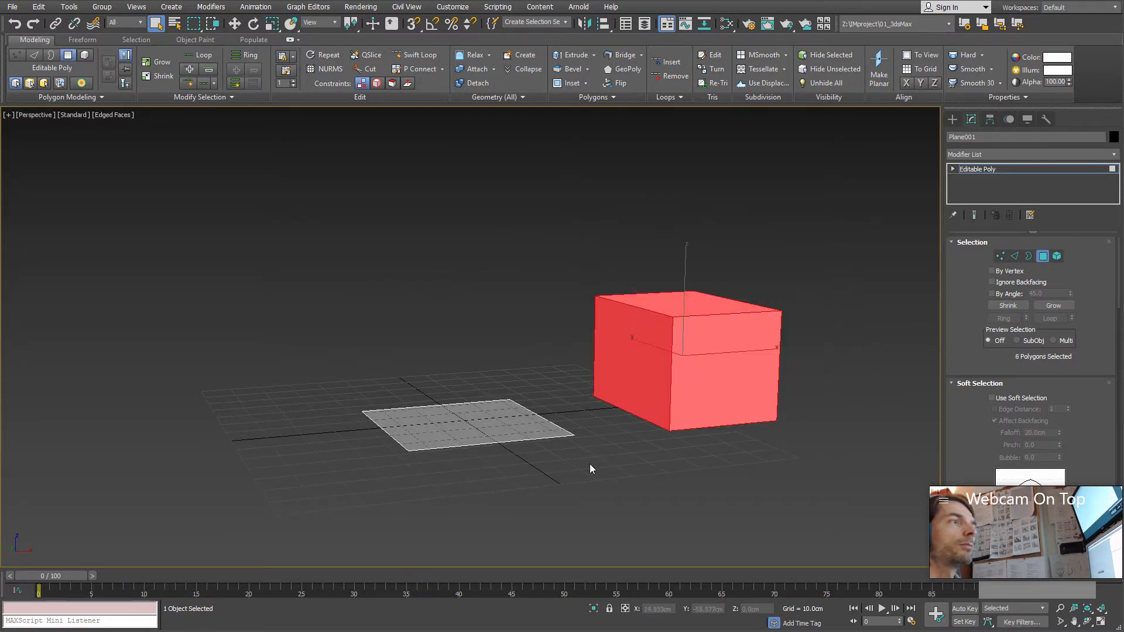
pyautogui.click(473, 83)
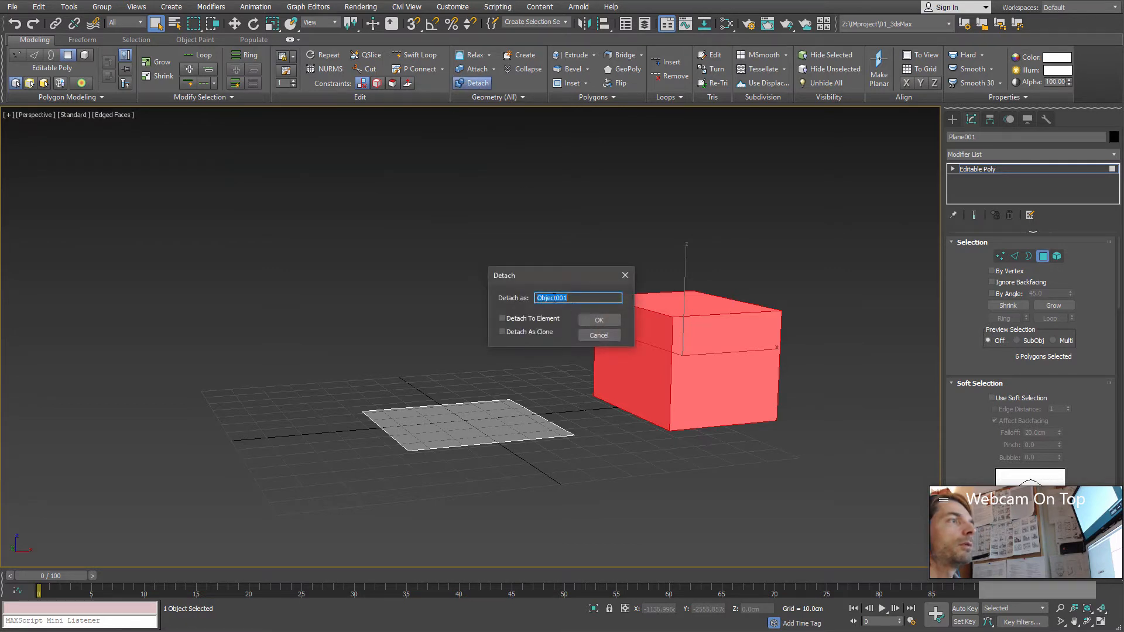
pyautogui.click(579, 299)
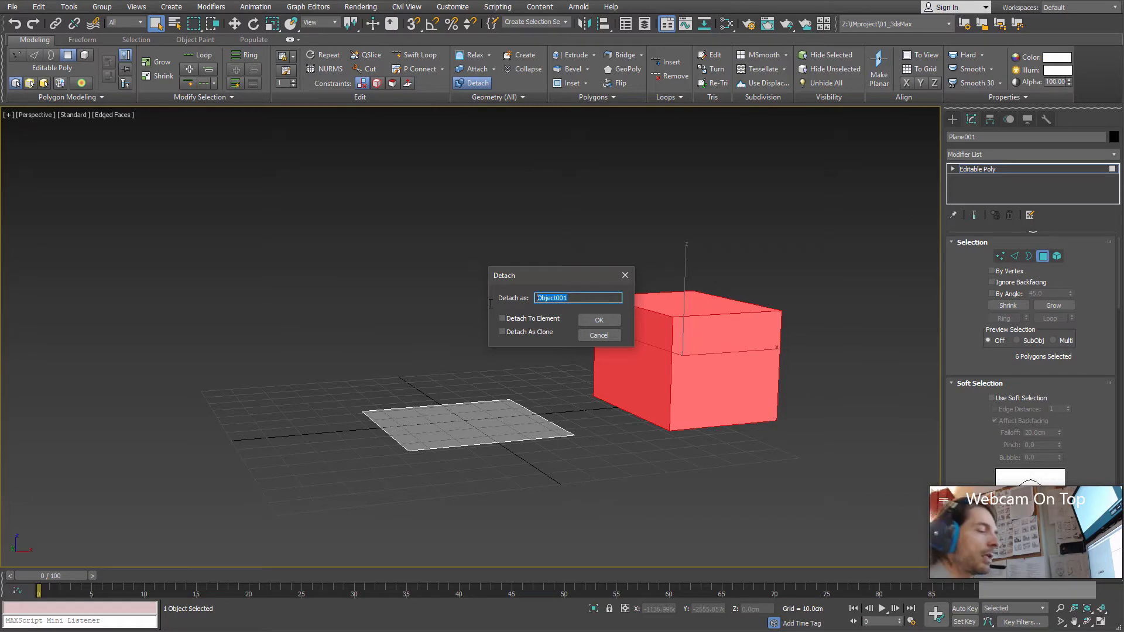
pyautogui.write('Box')
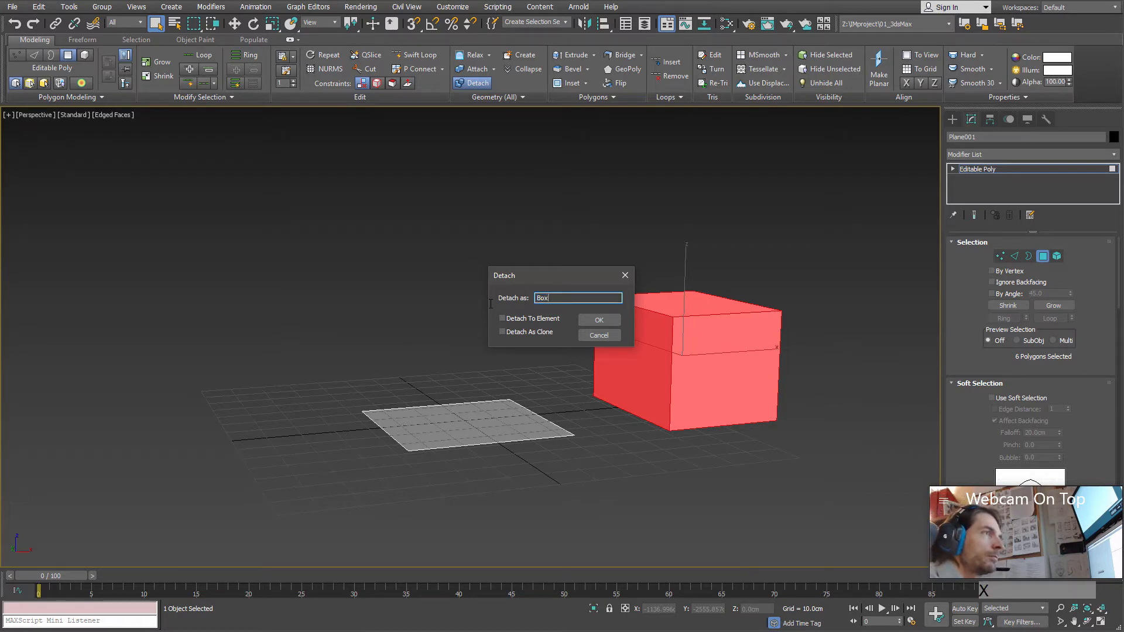
pyautogui.click(598, 324)
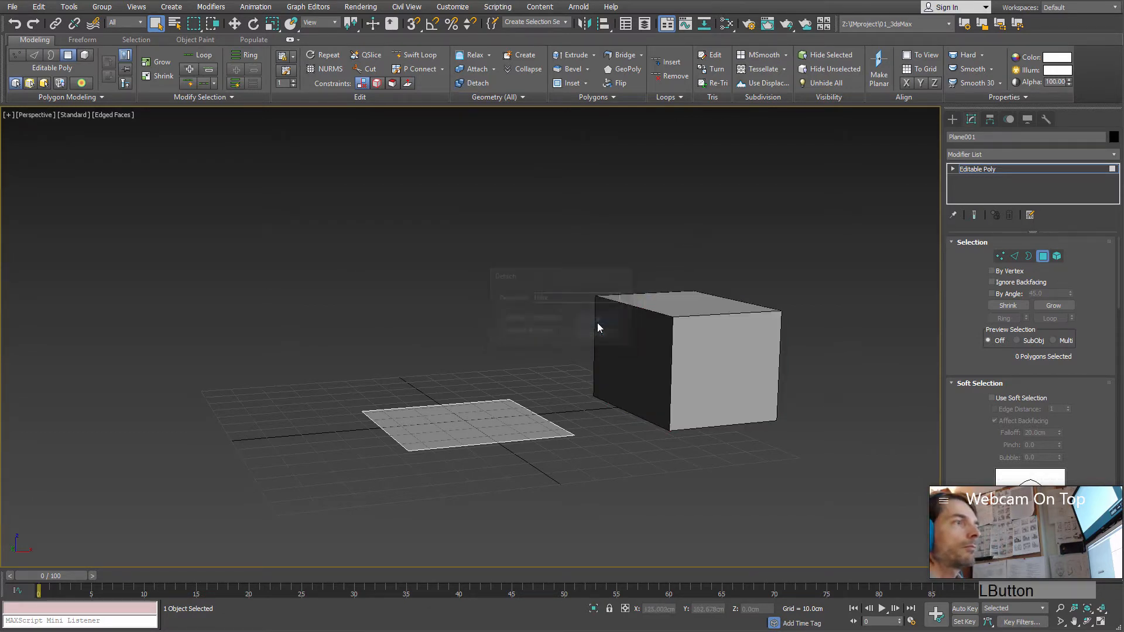
# Step: Leave polygon level, activate the Move tool, and alternately select the detached box and the plane as separate objects
pyautogui.click(1042, 259)
pyautogui.keyDown('alt'); pyautogui.moveTo(698, 362); pyautogui.dragTo(694, 377, button='middle'); pyautogui.keyUp('alt')
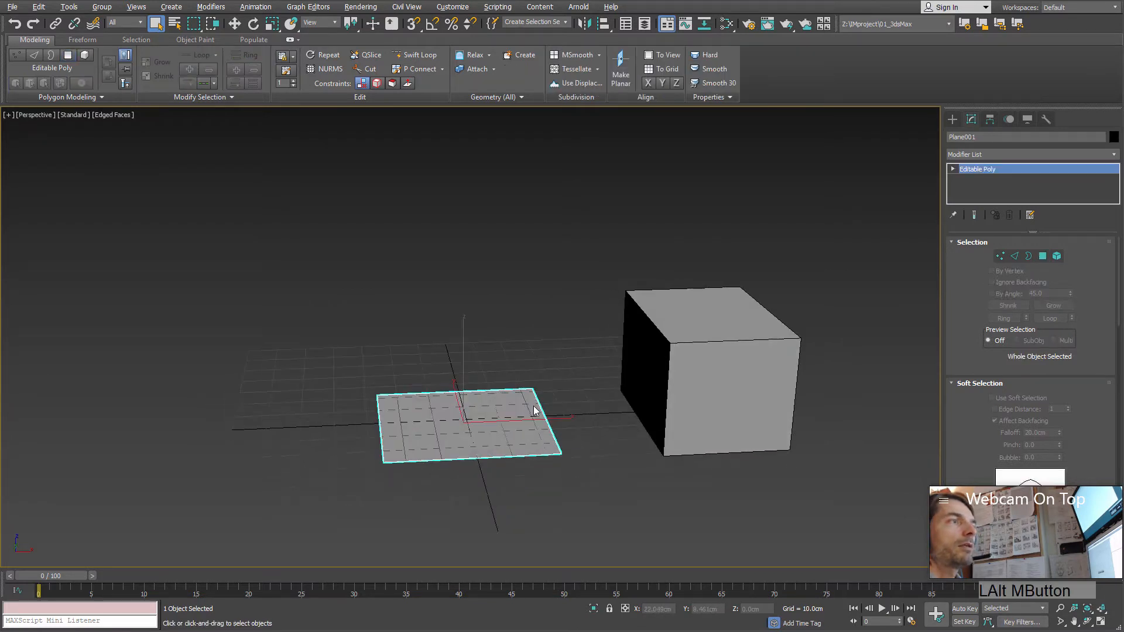
pyautogui.click(694, 378)
pyautogui.press('w')
pyautogui.click(691, 378)
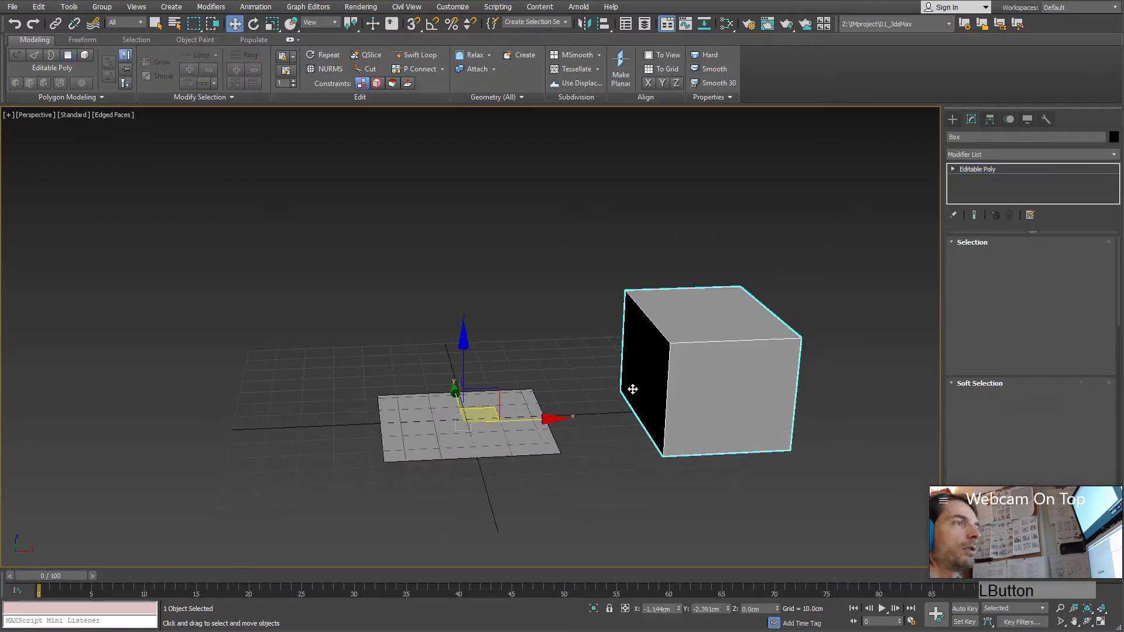
pyautogui.click(607, 401)
pyautogui.click(657, 407)
pyautogui.click(502, 441)
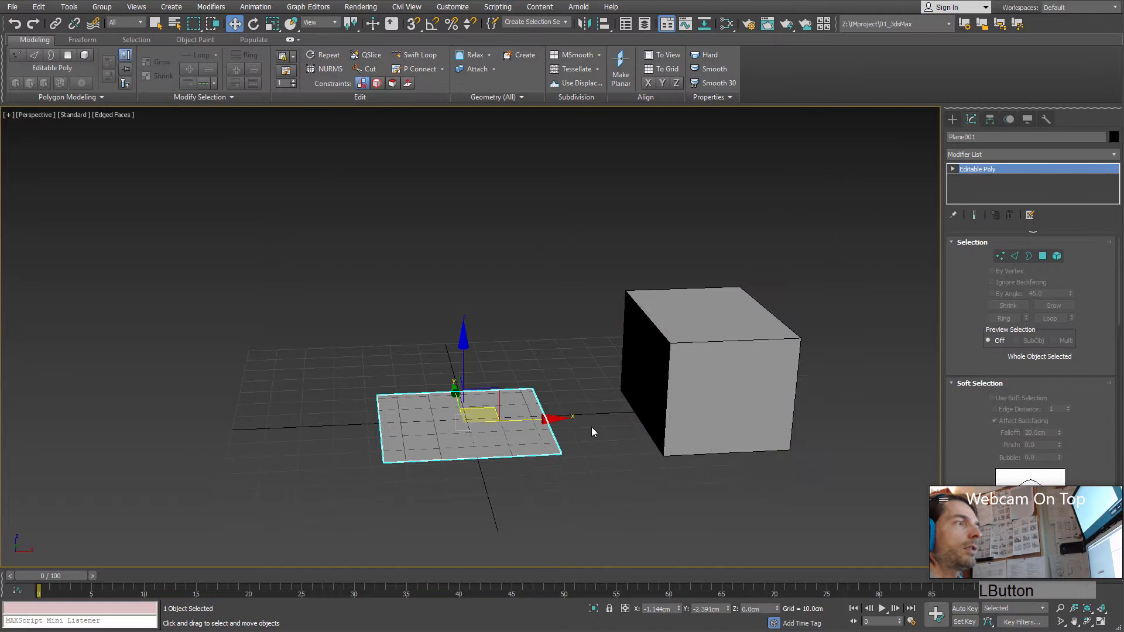
pyautogui.click(639, 479)
pyautogui.click(514, 451)
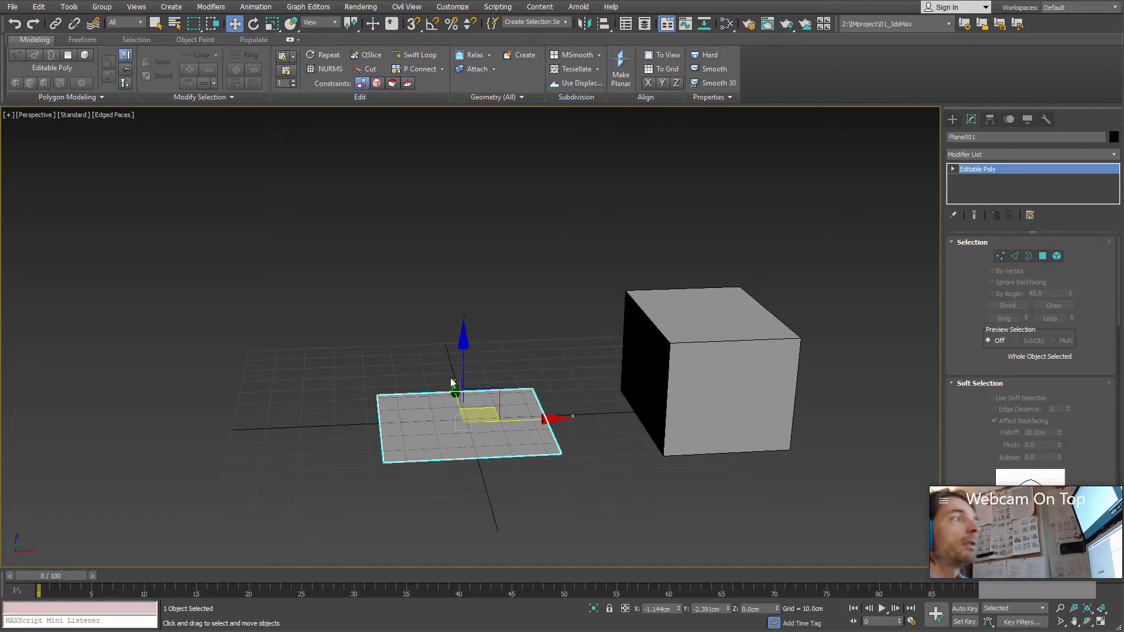
# Step: Select the detached box as a whole object
pyautogui.keyDown('alt'); pyautogui.moveTo(463, 416); pyautogui.dragTo(703, 334, button='middle'); pyautogui.keyUp('alt')
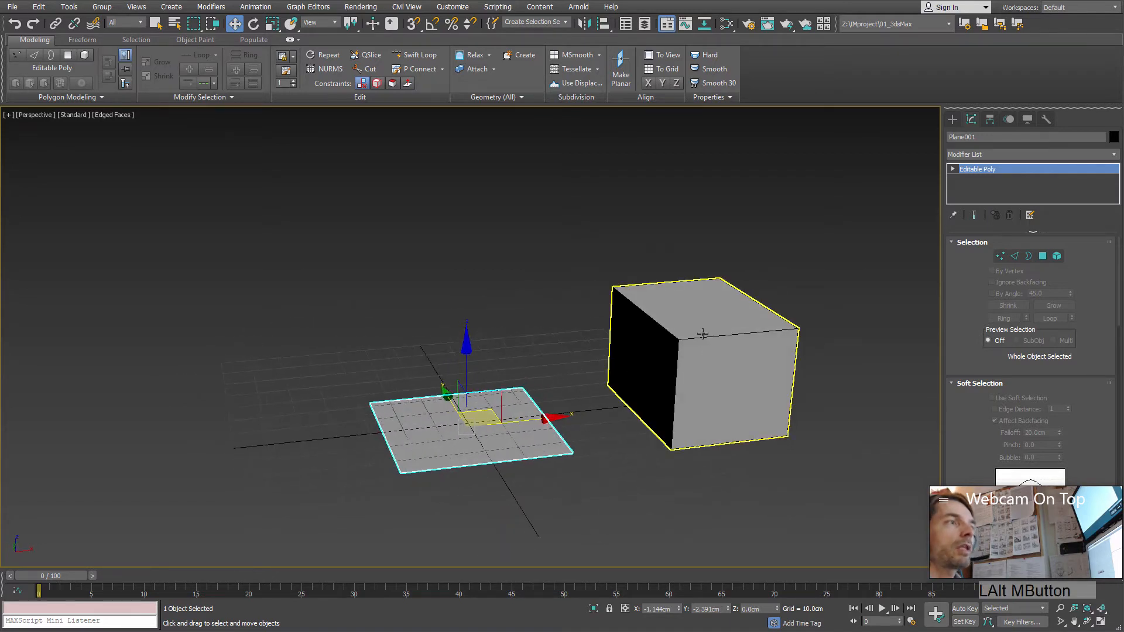
pyautogui.click(702, 334)
pyautogui.moveTo(736, 420)
pyautogui.keyDown('alt'); pyautogui.mouseDown(button='middle')
pyautogui.moveTo(736, 392)
pyautogui.moveTo(690, 409)
pyautogui.moveTo(738, 399)
pyautogui.mouseUp(button='middle'); pyautogui.keyUp('alt')
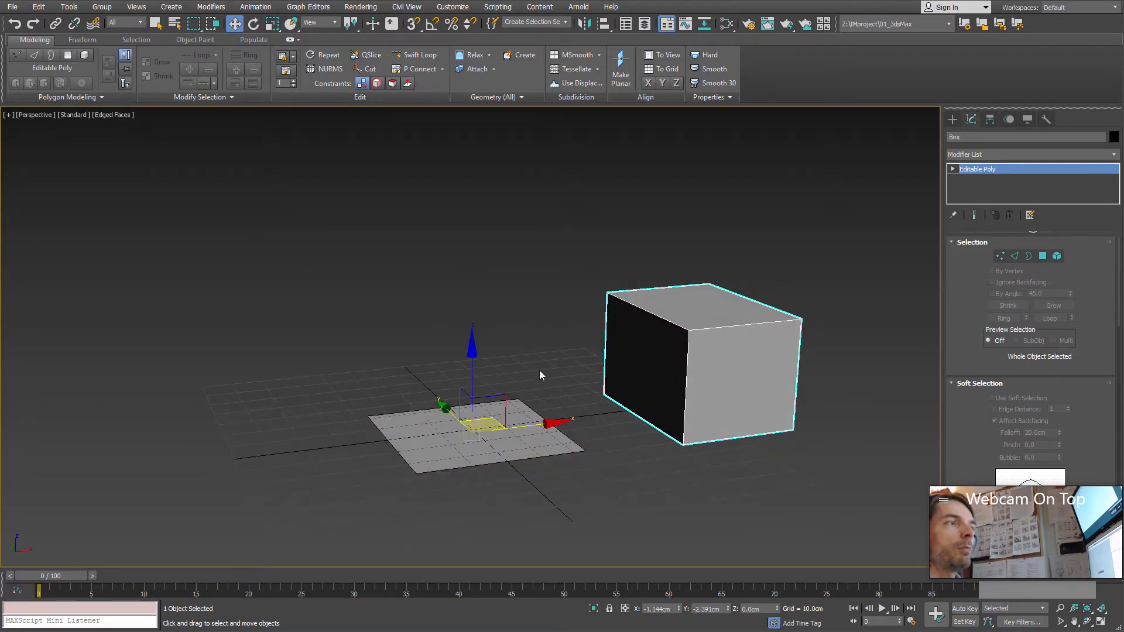
# Step: Move the box about 21 cm up and about 5 cm along X, and undo the move
pyautogui.moveTo(492, 398); pyautogui.dragTo(532, 367)
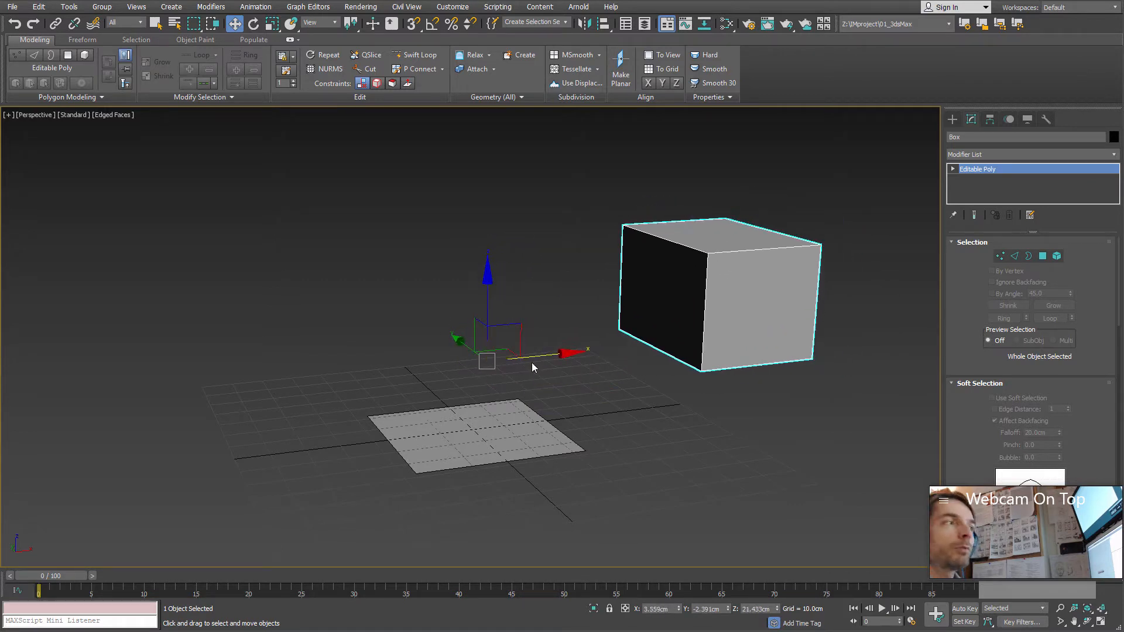
pyautogui.hotkey('ctrl', 'z')
pyautogui.keyDown('alt'); pyautogui.moveTo(617, 422); pyautogui.dragTo(602, 433, button='middle'); pyautogui.keyUp('alt')
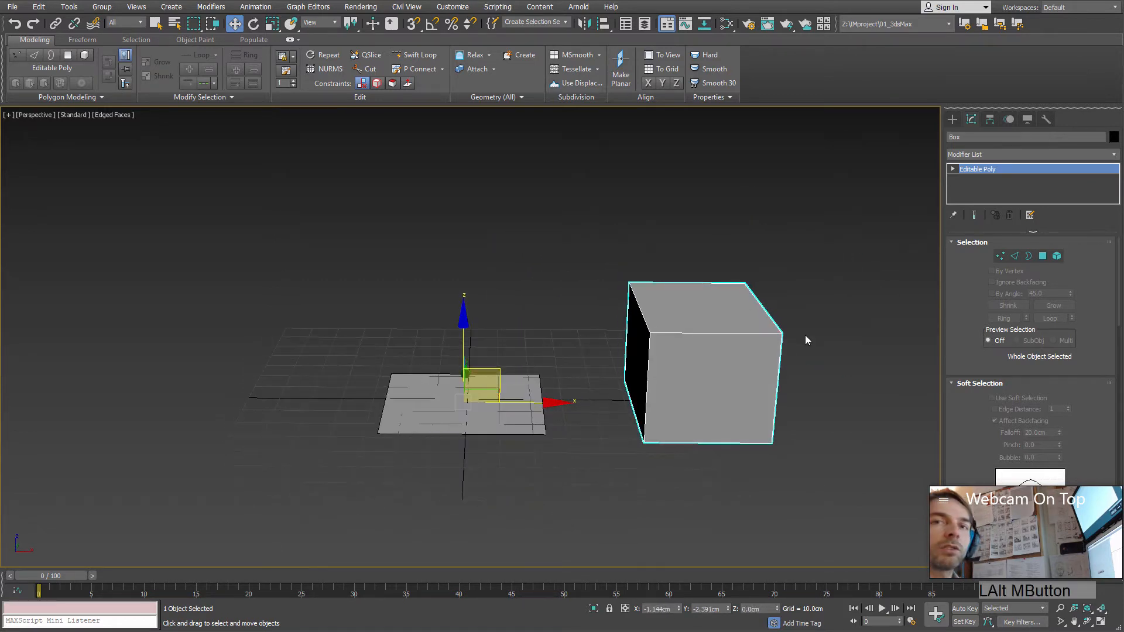
# Step: Enter polygon level on the box object and select its top polygon
pyautogui.keyDown('alt'); pyautogui.moveTo(806, 335); pyautogui.dragTo(688, 336, button='middle'); pyautogui.keyUp('alt')
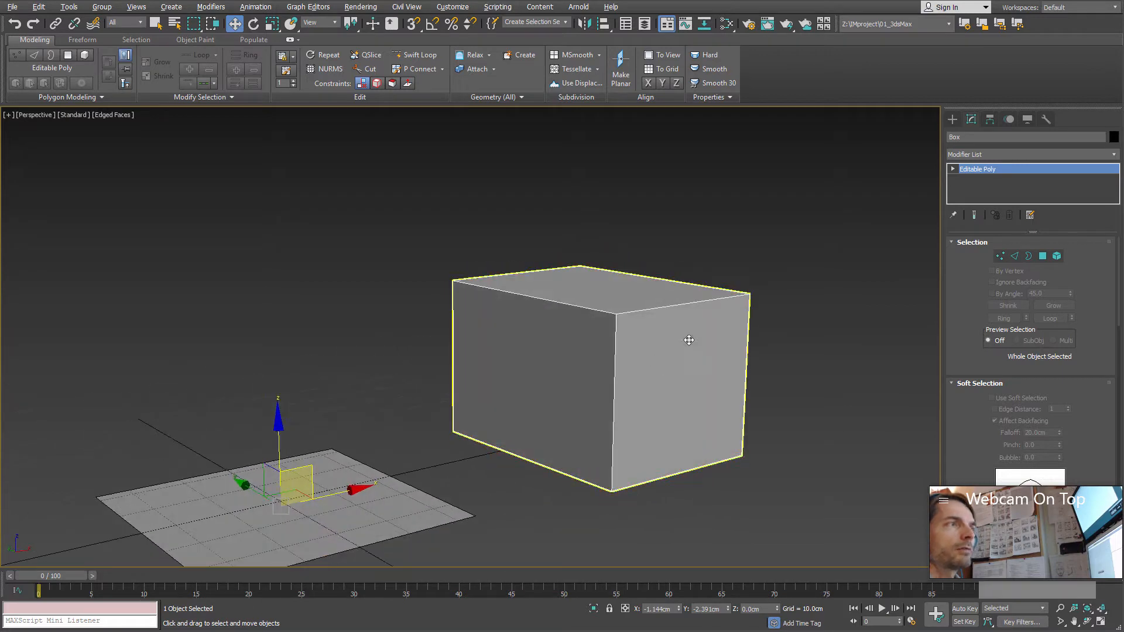
pyautogui.click(1043, 256)
pyautogui.click(606, 374)
pyautogui.keyDown('alt'); pyautogui.moveTo(655, 379); pyautogui.dragTo(636, 384, button='middle'); pyautogui.keyUp('alt')
pyautogui.moveTo(637, 384)
pyautogui.mouseDown()
pyautogui.moveTo(695, 382)
pyautogui.moveTo(657, 383)
pyautogui.mouseUp()
pyautogui.keyDown('alt'); pyautogui.moveTo(656, 381); pyautogui.dragTo(559, 424, button='middle'); pyautogui.keyUp('alt')
pyautogui.click(618, 265)
pyautogui.moveTo(584, 217); pyautogui.dragTo(559, 266)
pyautogui.keyDown('alt'); pyautogui.moveTo(560, 266); pyautogui.dragTo(581, 276, button='middle'); pyautogui.keyUp('alt')
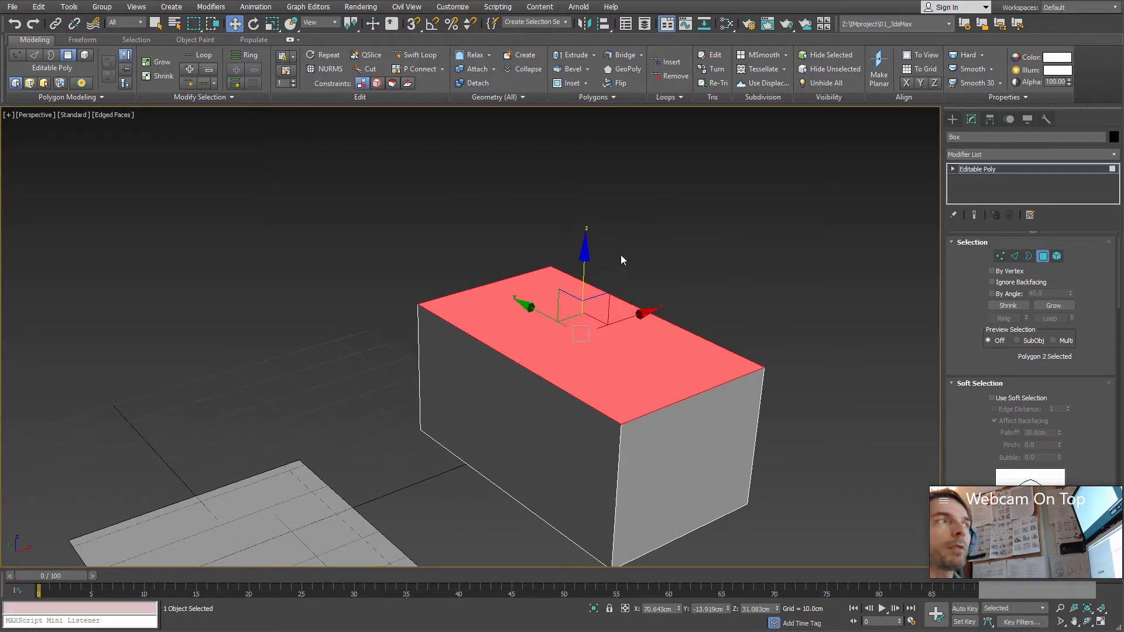
# Step: Detach the top polygon with Detach To Element so it becomes its own element within the box object
pyautogui.click(472, 82)
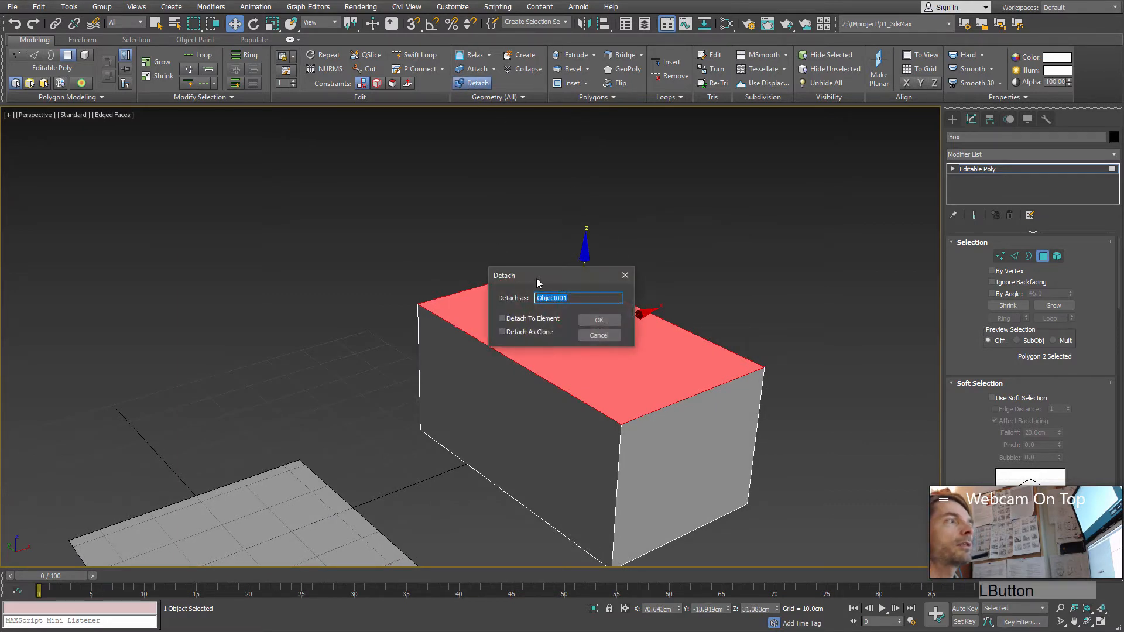
pyautogui.moveTo(524, 256); pyautogui.dragTo(324, 183)
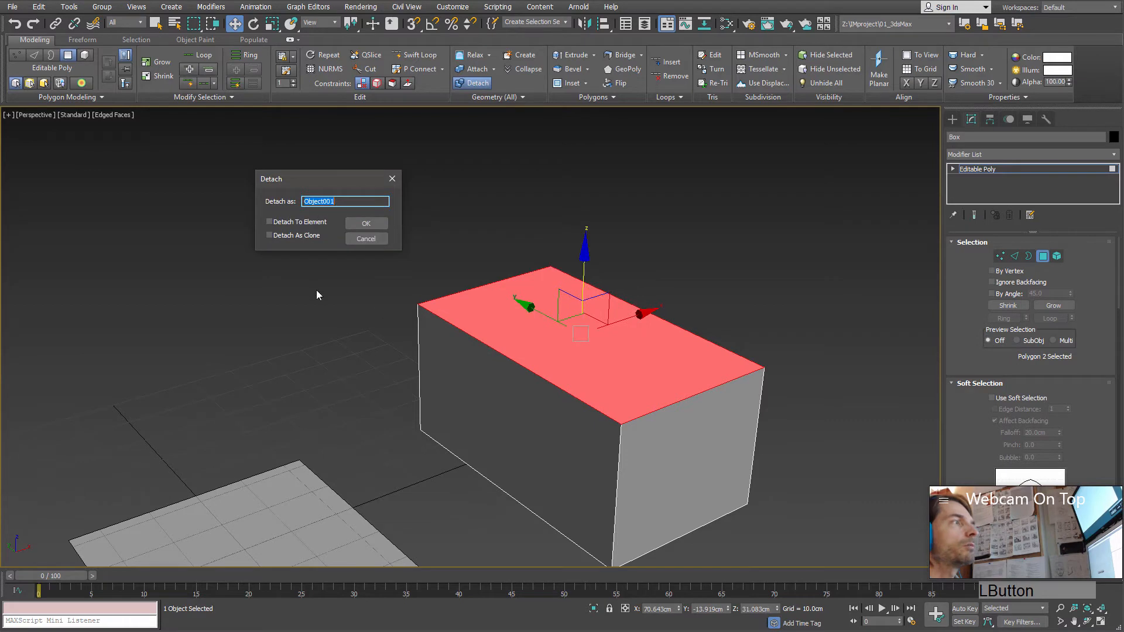
pyautogui.click(298, 223)
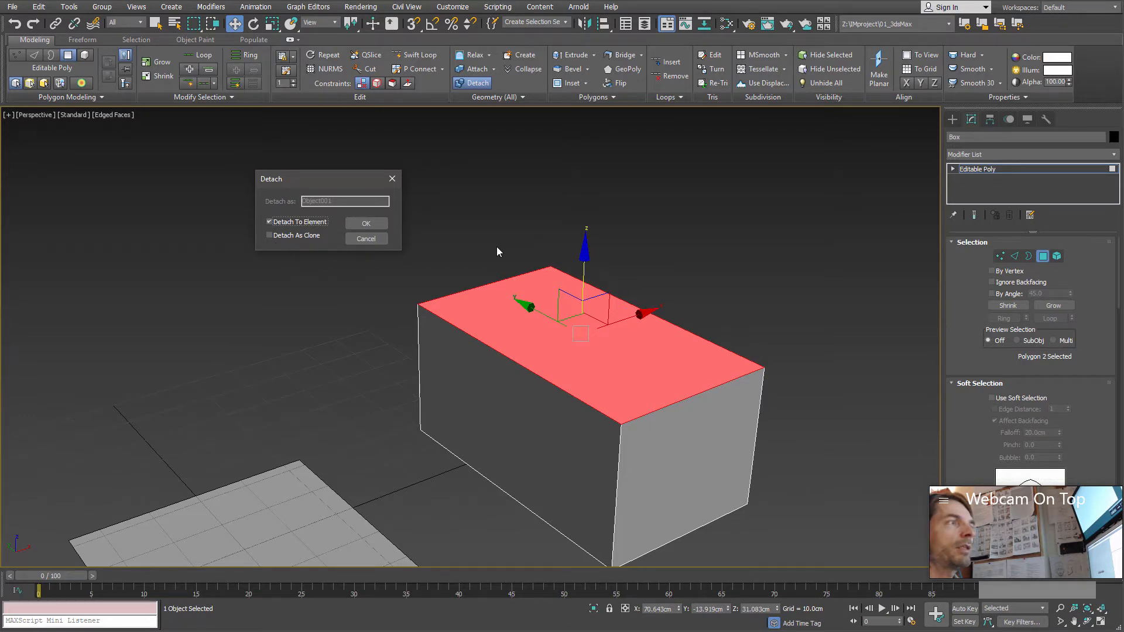
pyautogui.click(366, 224)
# Step: Try raising the top polygon together with a side polygon, undo the move, and return to only the top polygon selected
pyautogui.moveTo(579, 280); pyautogui.dragTo(577, 170)
pyautogui.moveTo(584, 278); pyautogui.dragTo(574, 145)
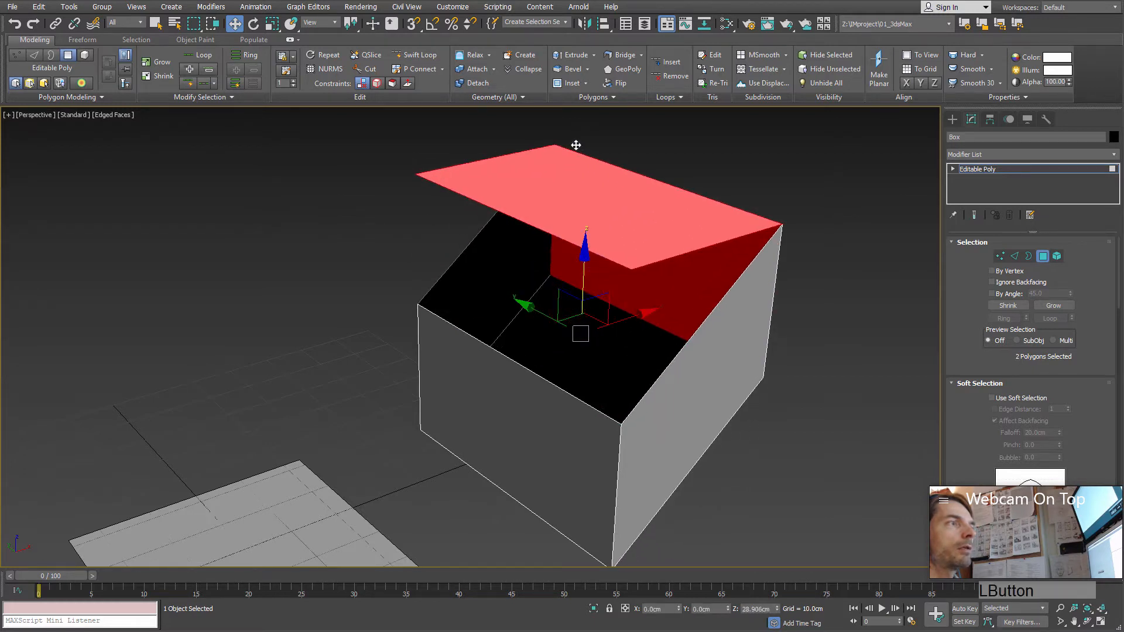
pyautogui.hotkey('ctrl', 'z')
pyautogui.keyDown('alt'); pyautogui.moveTo(731, 357); pyautogui.dragTo(668, 409, button='middle'); pyautogui.keyUp('alt')
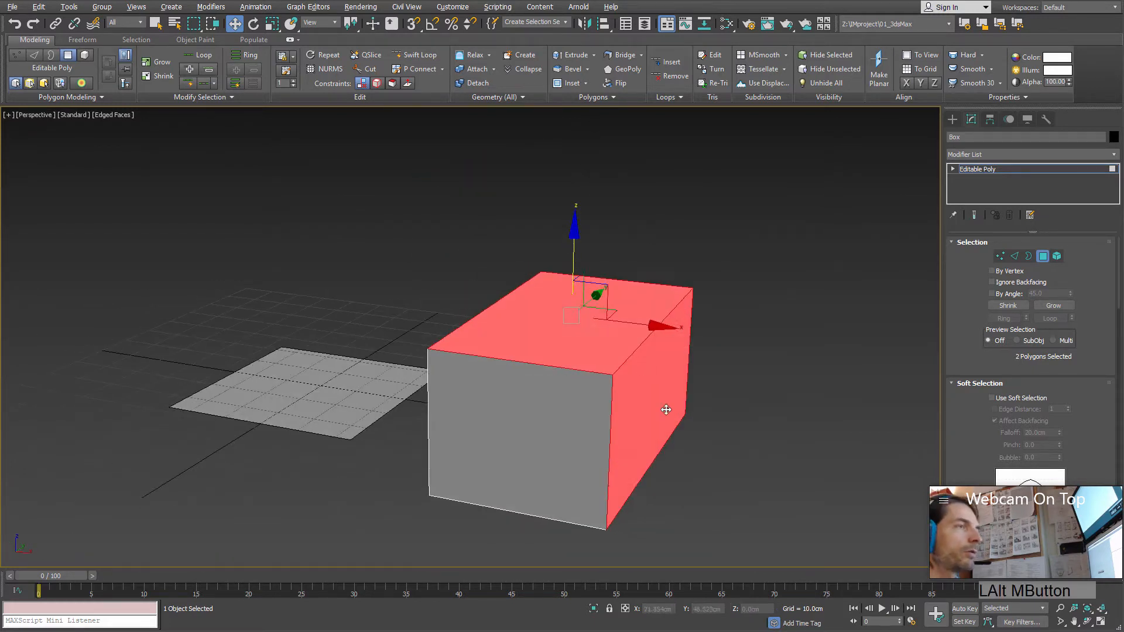
pyautogui.keyDown('alt'); pyautogui.click(557, 466); pyautogui.keyUp('alt')
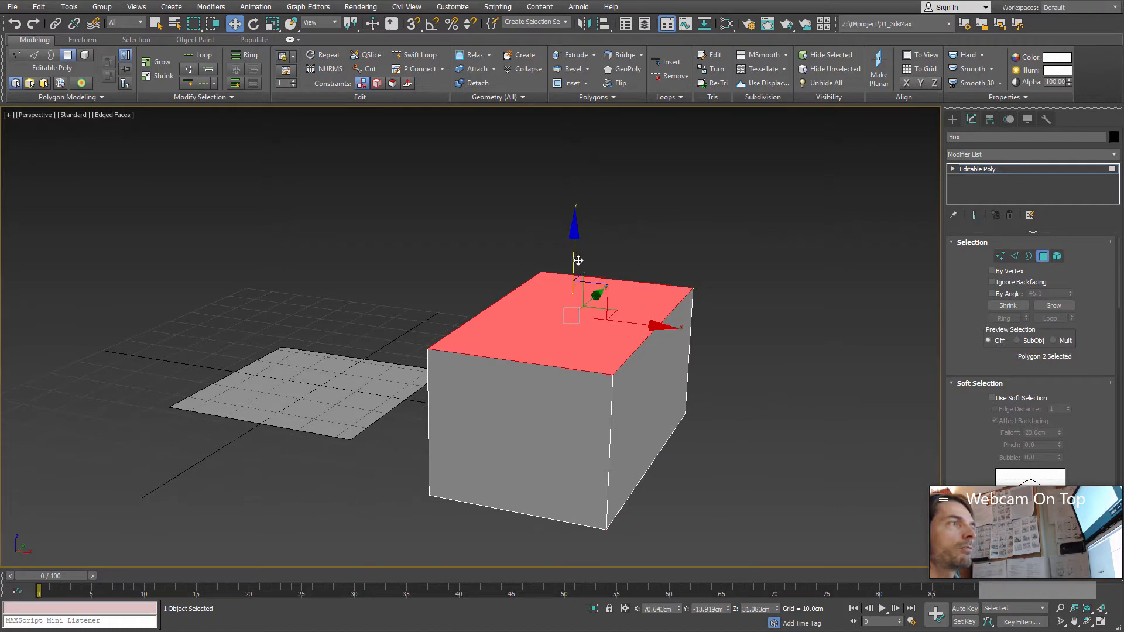
# Step: Lift the detached top polygon clear of the box, and select the bottom polygon and shift it slightly along Z
pyautogui.moveTo(578, 260); pyautogui.dragTo(572, 106)
pyautogui.keyDown('alt'); pyautogui.moveTo(572, 106); pyautogui.dragTo(644, 313, button='middle'); pyautogui.keyUp('alt')
pyautogui.click(578, 457)
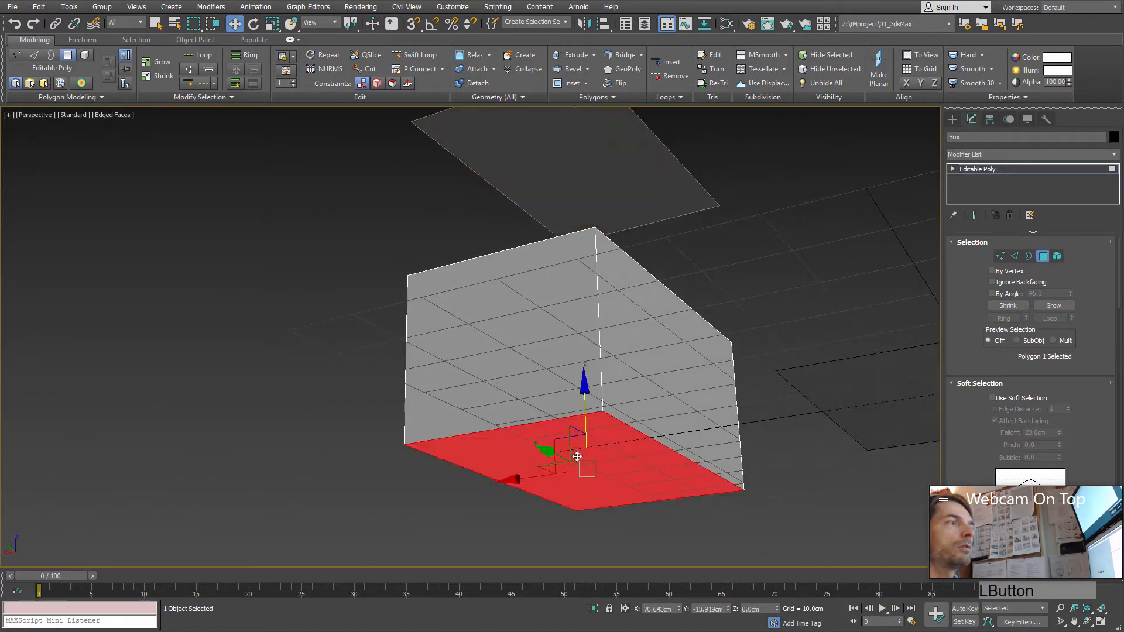
pyautogui.moveTo(553, 351); pyautogui.dragTo(547, 319, button='middle')
pyautogui.moveTo(548, 320)
pyautogui.mouseDown()
pyautogui.moveTo(540, 404)
pyautogui.moveTo(539, 258)
pyautogui.moveTo(535, 320)
pyautogui.mouseUp()
pyautogui.keyDown('alt'); pyautogui.moveTo(541, 328); pyautogui.dragTo(597, 461, button='middle'); pyautogui.keyUp('alt')
# Step: Leave and re-enter polygon level on the box, and select the side polygon at its near end
pyautogui.click(1045, 257)
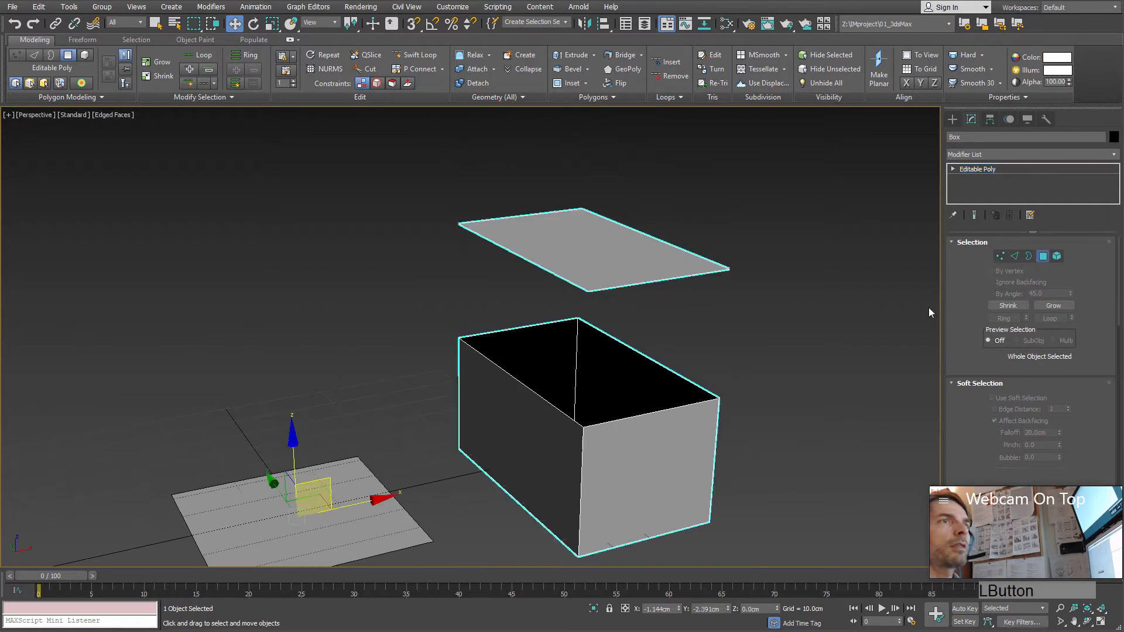
pyautogui.click(1043, 257)
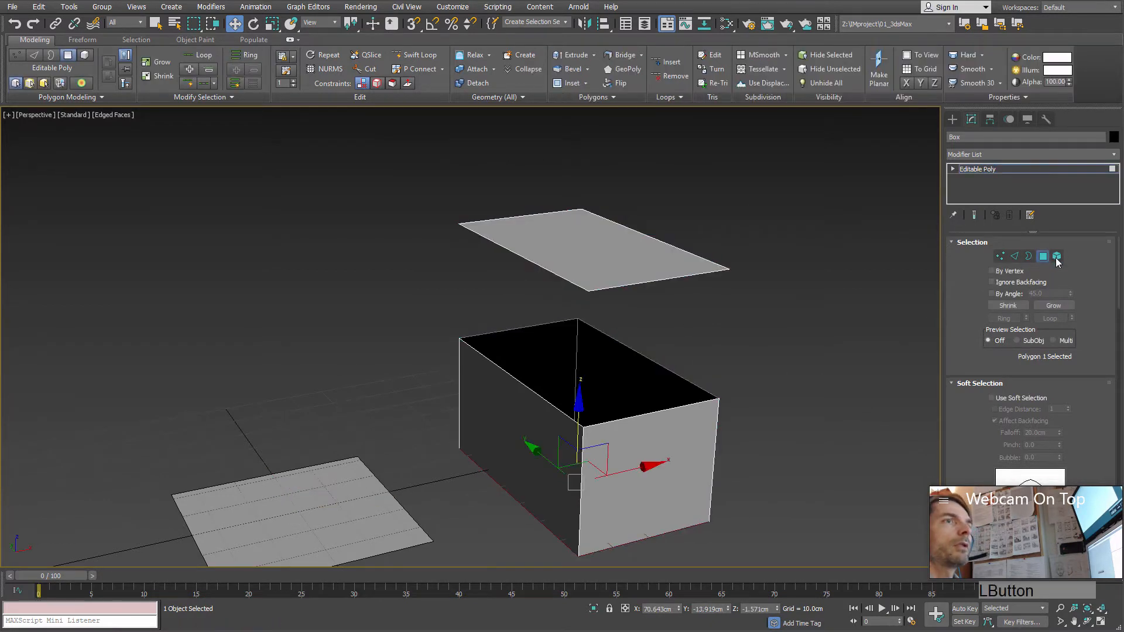
pyautogui.click(656, 440)
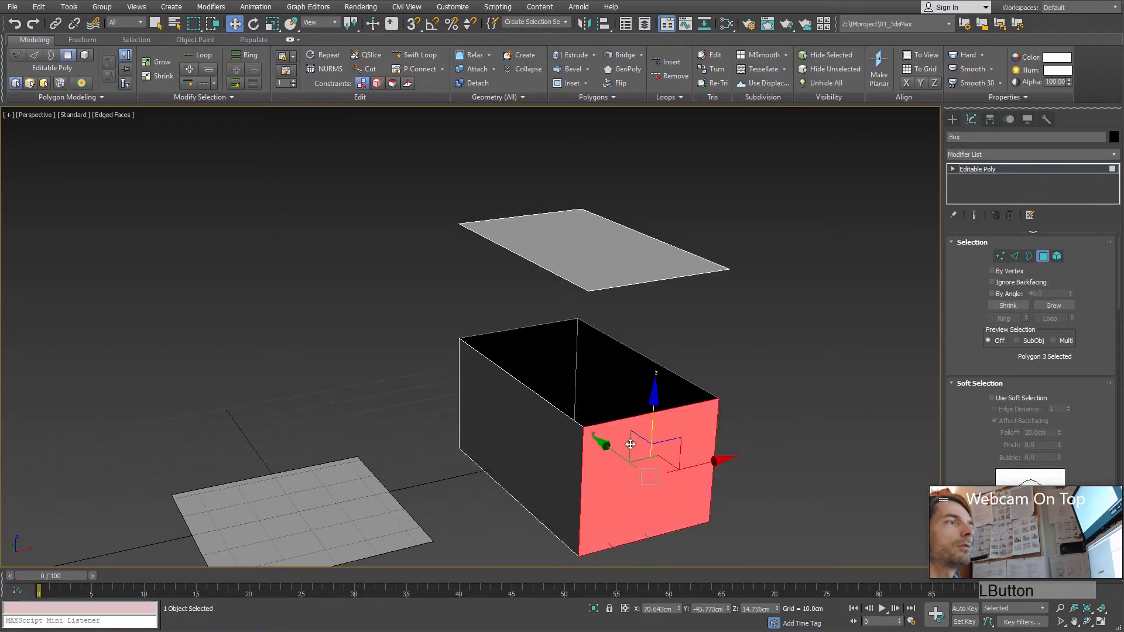
pyautogui.keyDown('alt'); pyautogui.moveTo(657, 450); pyautogui.dragTo(483, 199, button='middle'); pyautogui.keyUp('alt')
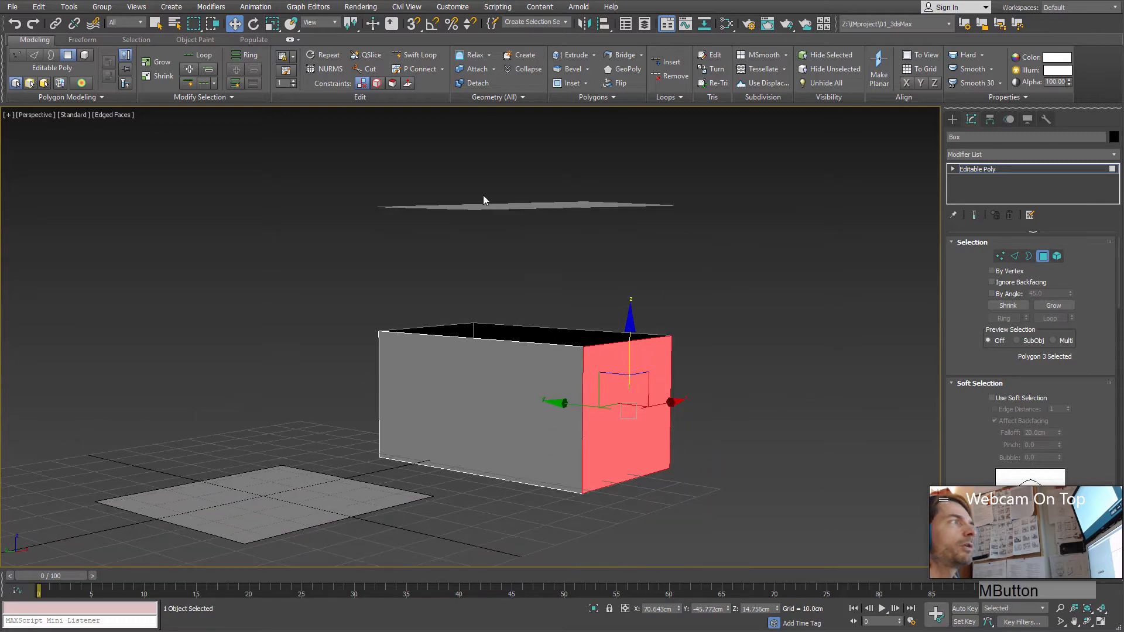
# Step: Detach the selected side polygon as a separate object, with Detach As Clone on and Detach To Element off
pyautogui.click(476, 84)
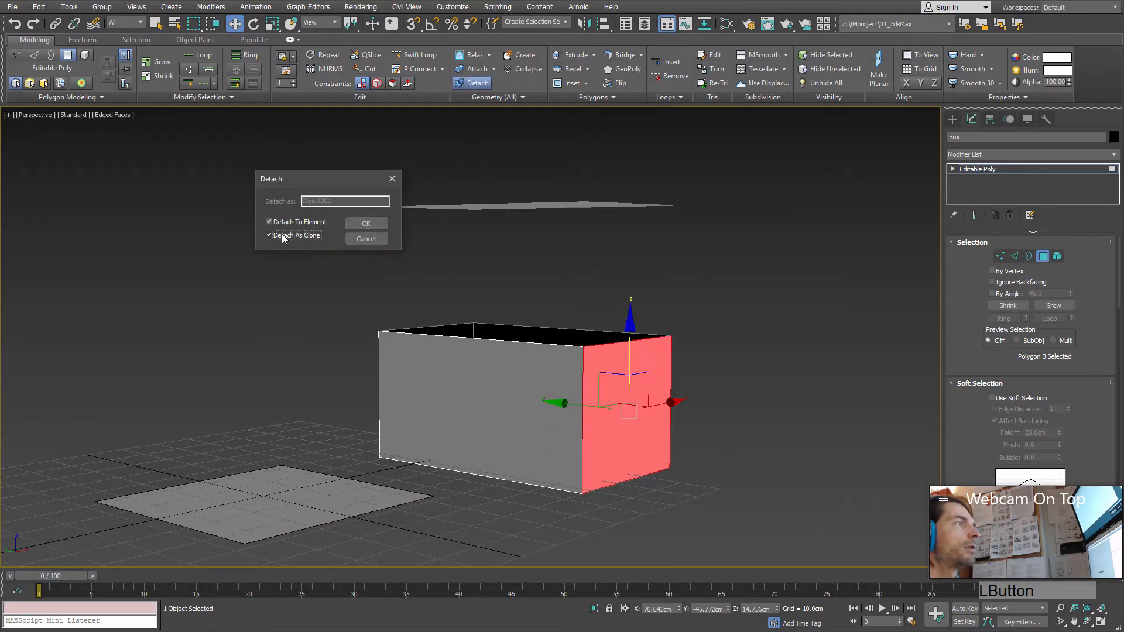
pyautogui.click(312, 223)
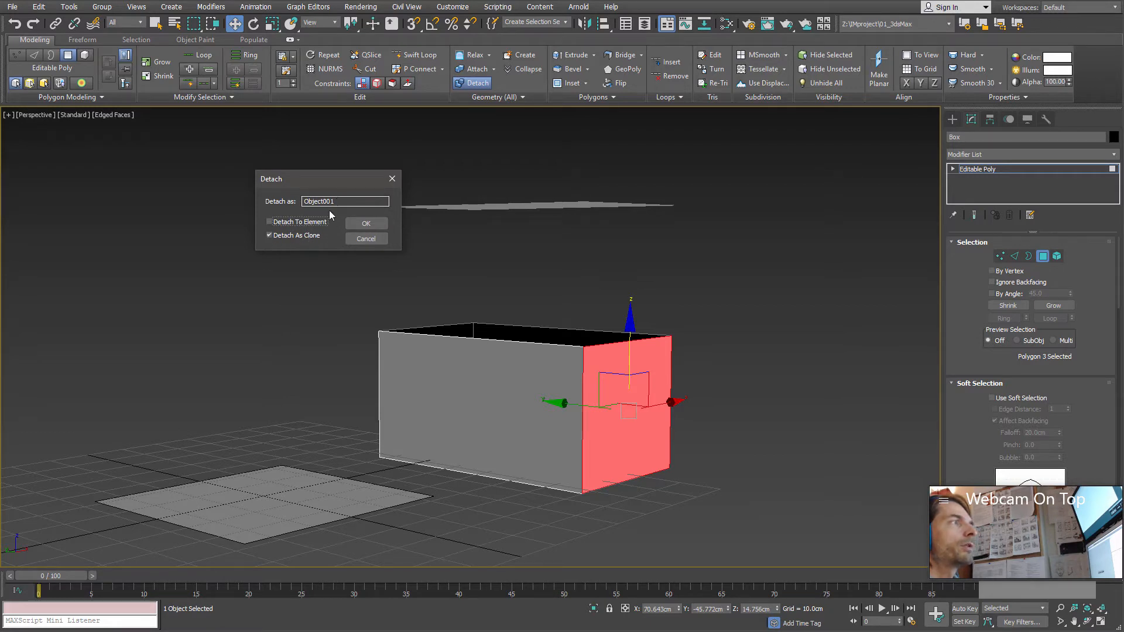
pyautogui.click(340, 202)
pyautogui.click(296, 223)
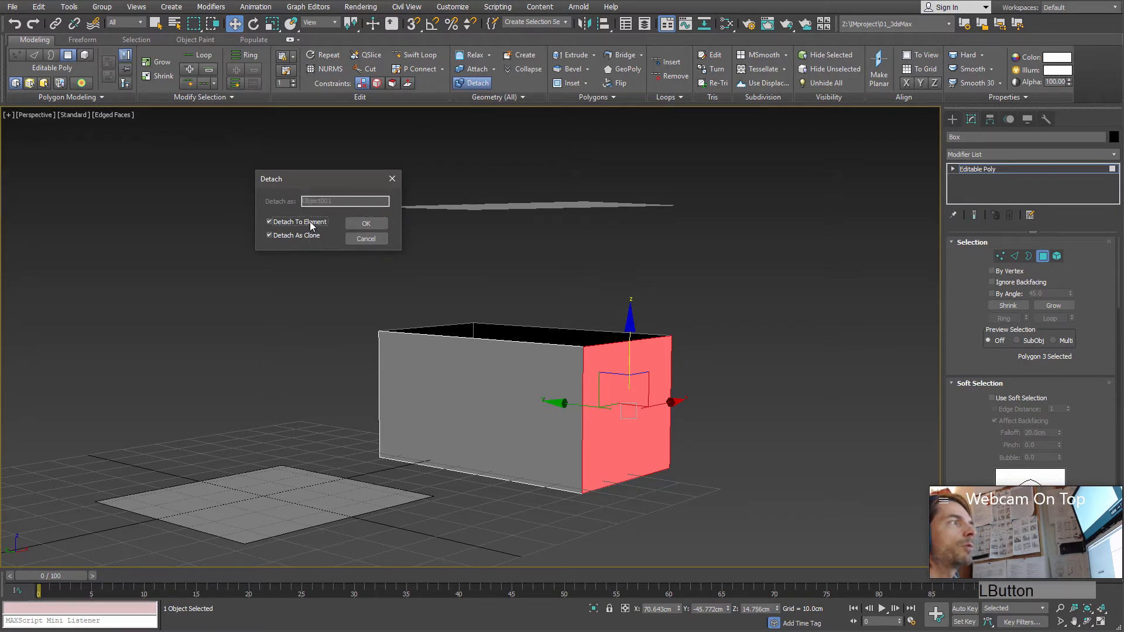
pyautogui.click(310, 222)
pyautogui.click(367, 225)
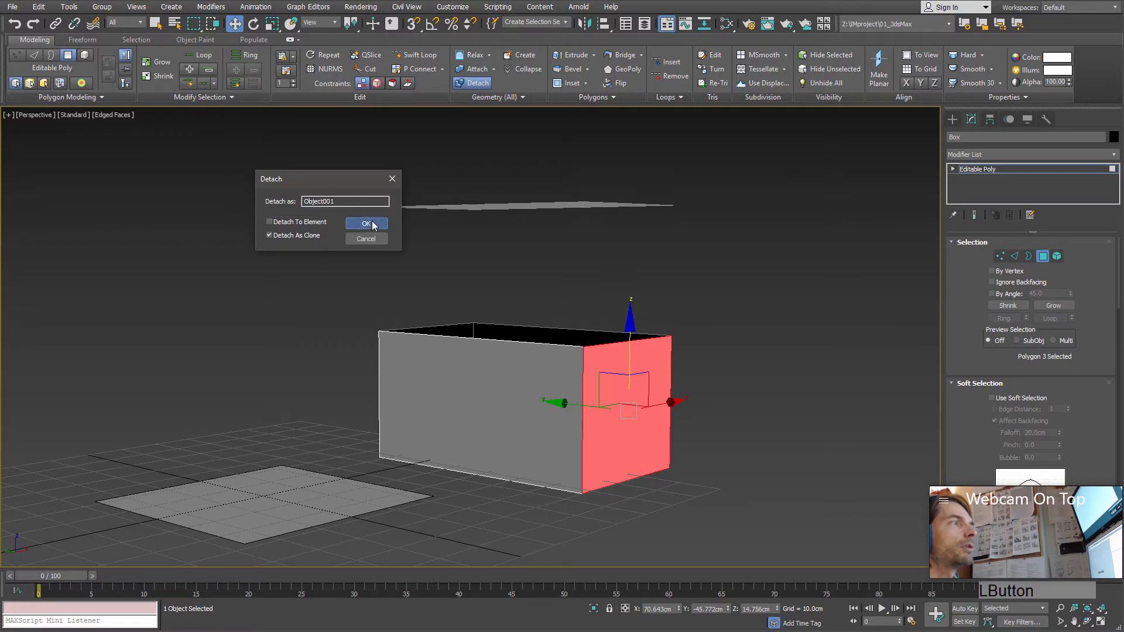
# Step: Leave polygon level, select the cloned side object, and move it away from the box along Y to about -41 cm
pyautogui.click(1039, 259)
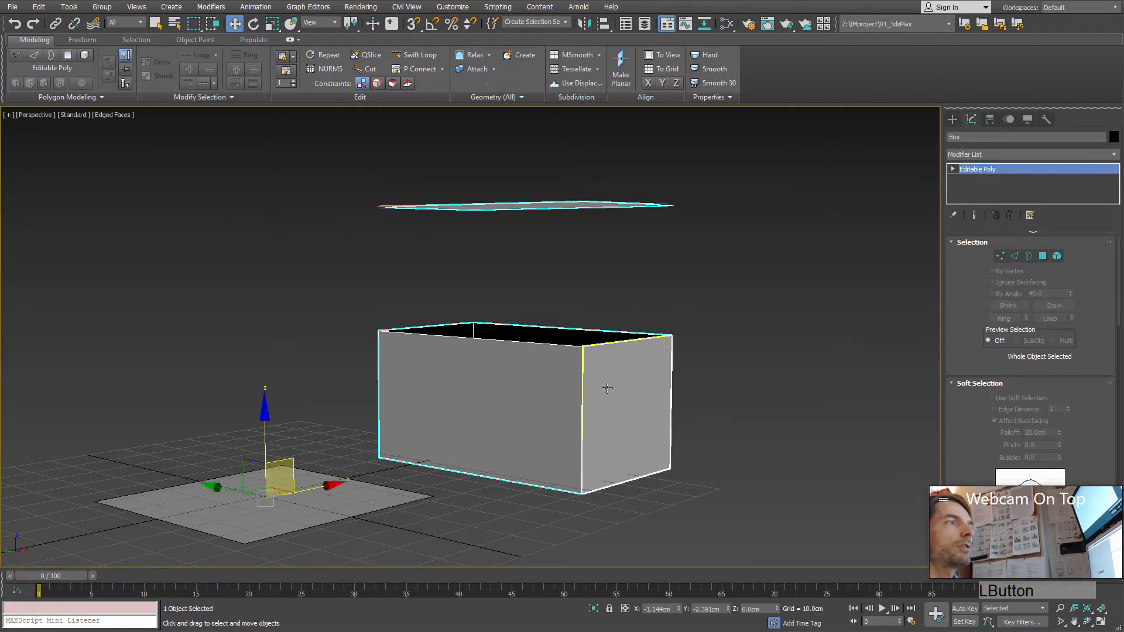
pyautogui.click(607, 389)
pyautogui.moveTo(224, 487); pyautogui.dragTo(339, 520)
pyautogui.keyDown('alt'); pyautogui.moveTo(659, 416); pyautogui.dragTo(591, 374, button='middle'); pyautogui.keyUp('alt')
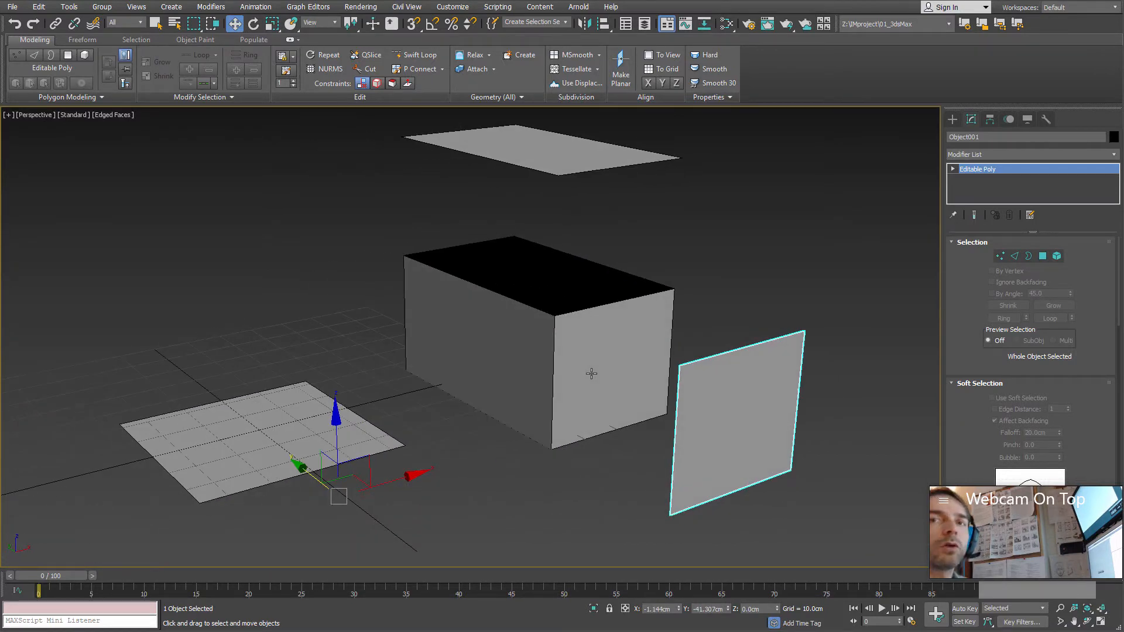
pyautogui.keyDown('alt'); pyautogui.moveTo(591, 373); pyautogui.dragTo(694, 421, button='middle'); pyautogui.keyUp('alt')
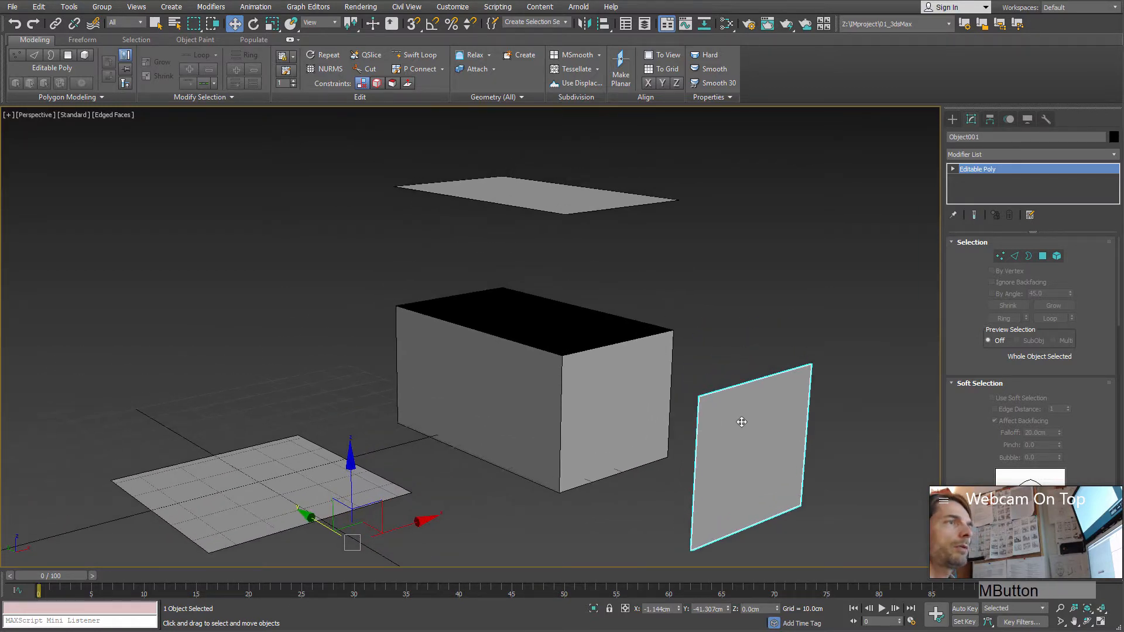
# Step: Delete the cloned side object and the box object, and select the remaining plane
pyautogui.press('Delete')
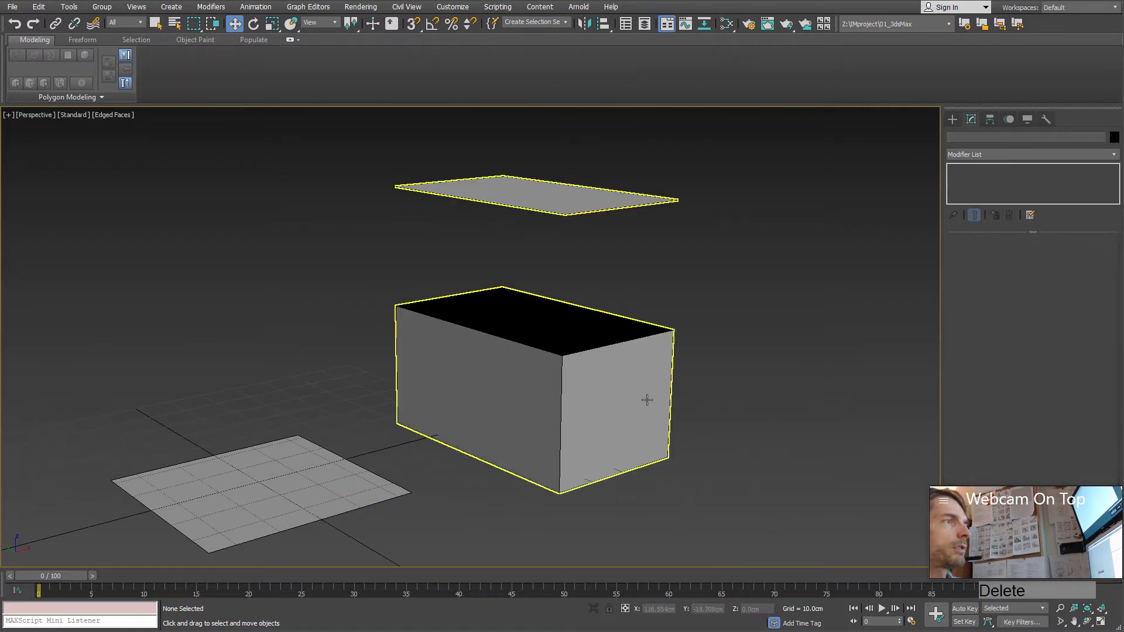
pyautogui.click(647, 400)
pyautogui.press('Delete')
pyautogui.click(332, 482)
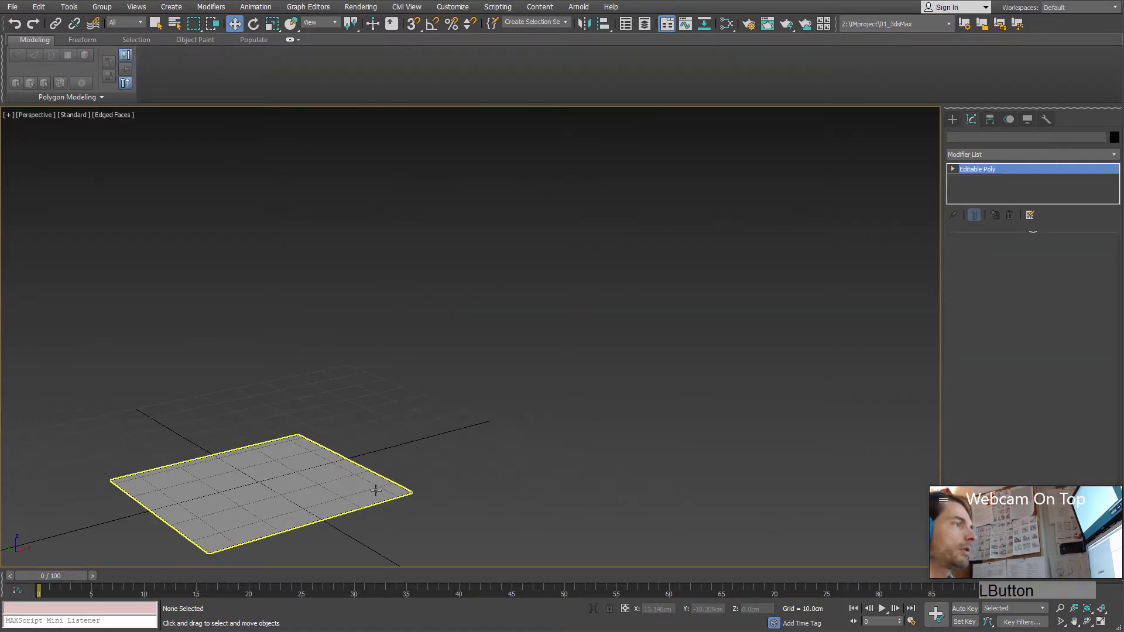
# Step: Select the plane and cycle through its vertex, edge, border, polygon and element sub-object levels two times
pyautogui.moveTo(418, 495); pyautogui.dragTo(466, 391, button='middle')
pyautogui.keyDown('alt'); pyautogui.moveTo(520, 345); pyautogui.dragTo(521, 339, button='middle'); pyautogui.keyUp('alt')
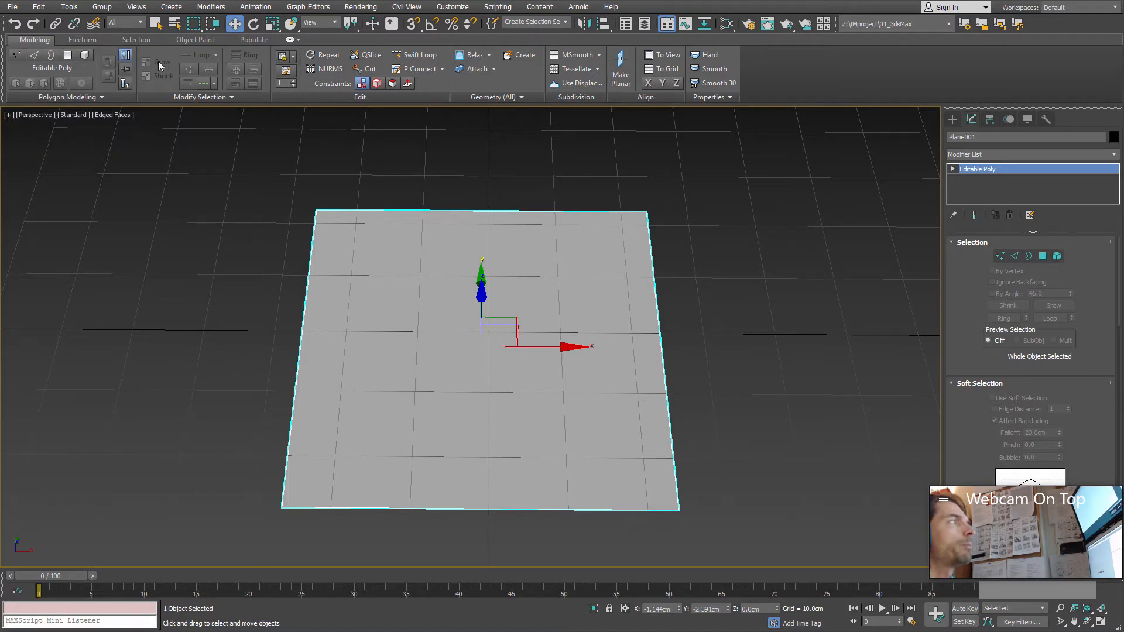
pyautogui.click(34, 54)
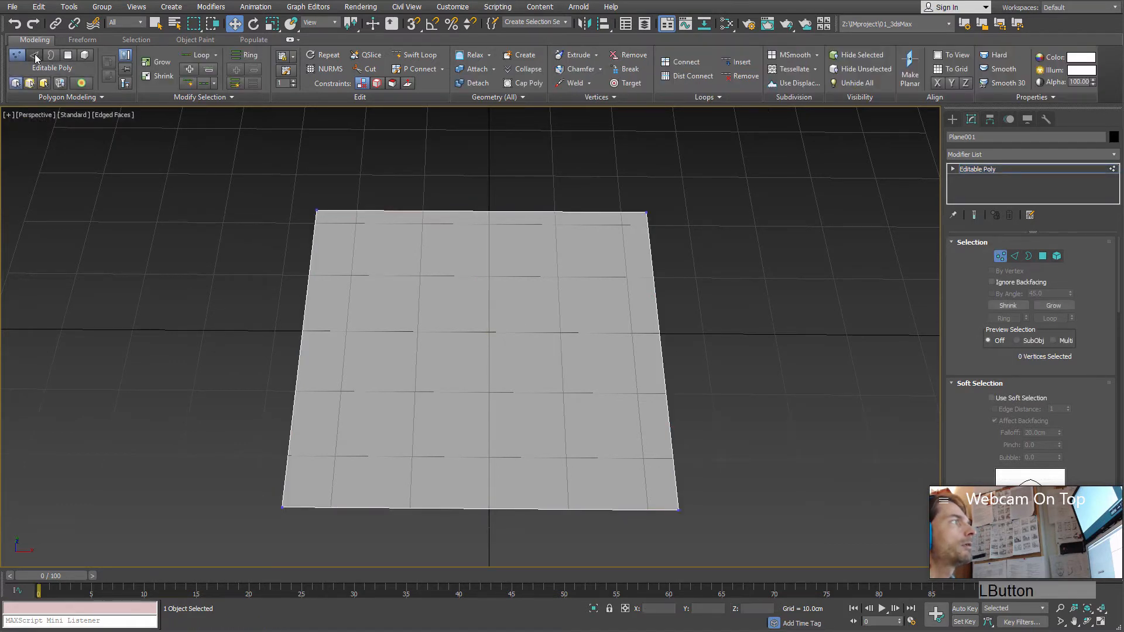
pyautogui.click(52, 55)
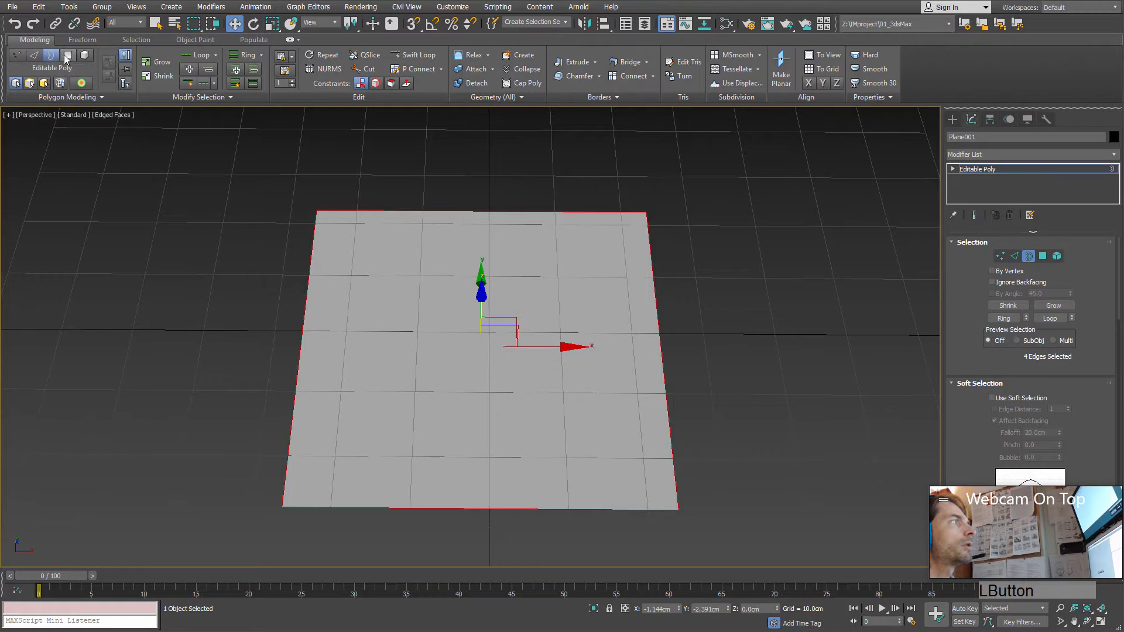
pyautogui.click(68, 56)
pyautogui.click(85, 55)
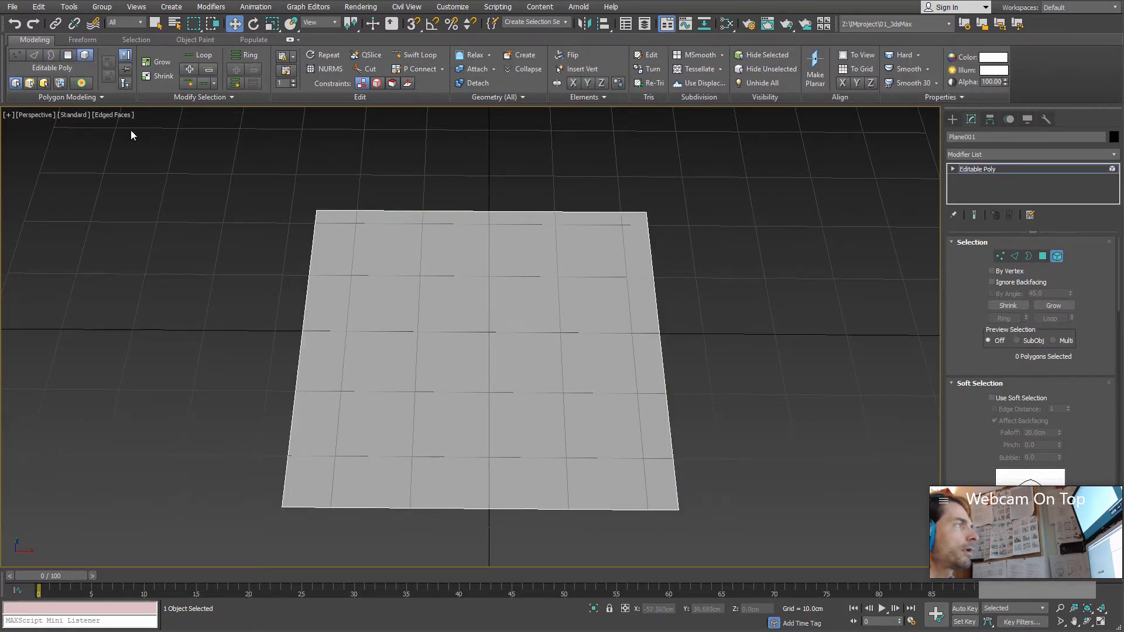
pyautogui.press('1')
pyautogui.press('2')
pyautogui.press('3')
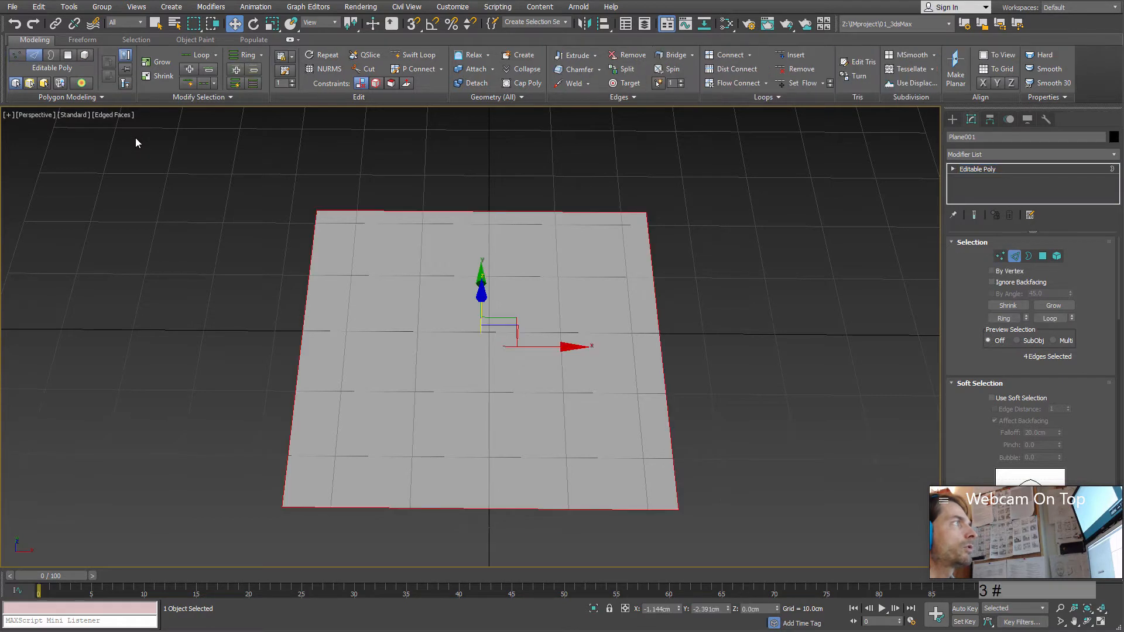
pyautogui.press('4')
pyautogui.press('5')
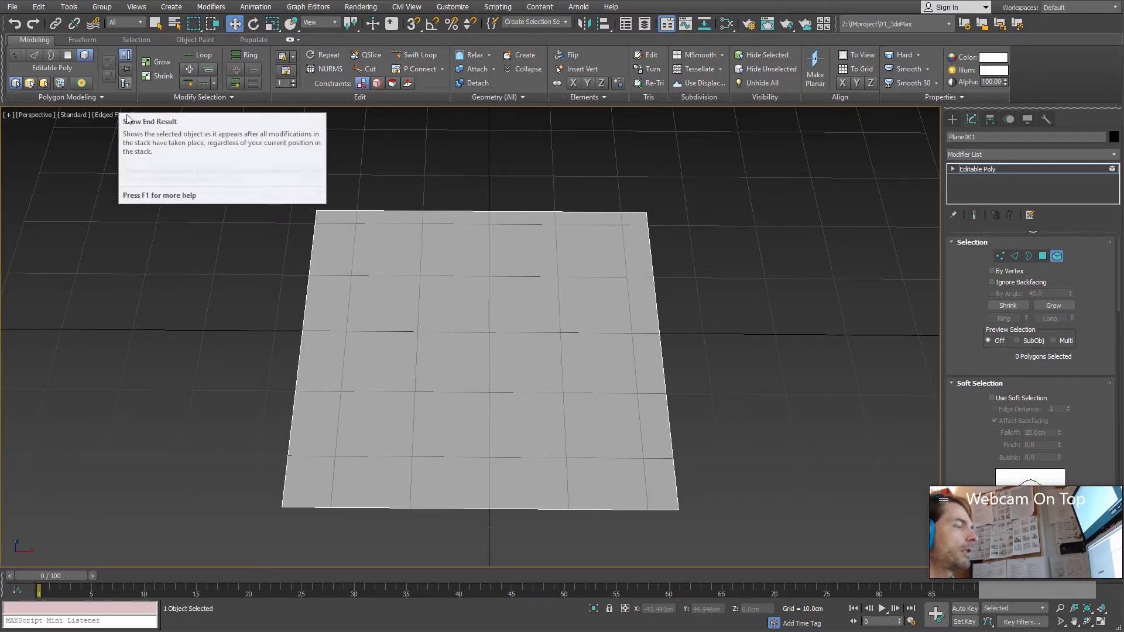
# Step: Toggle Show End Result on and off repeatedly for the plane
pyautogui.press('d')
pyautogui.press('d')
pyautogui.press('d')
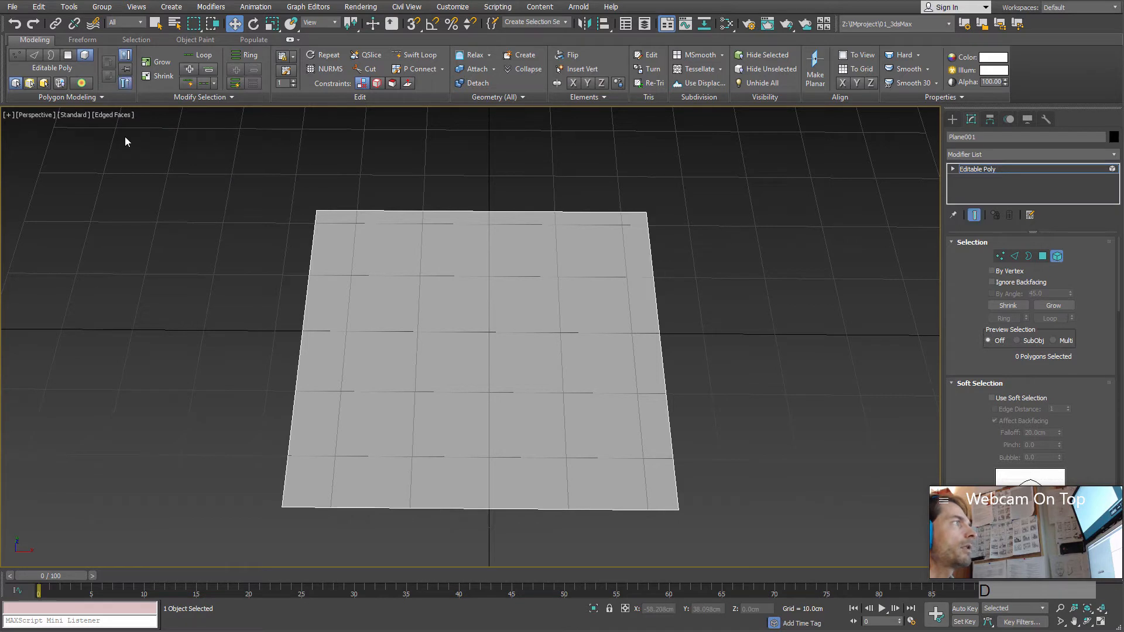
pyautogui.press('d')
pyautogui.press('d')
pyautogui.press('d')
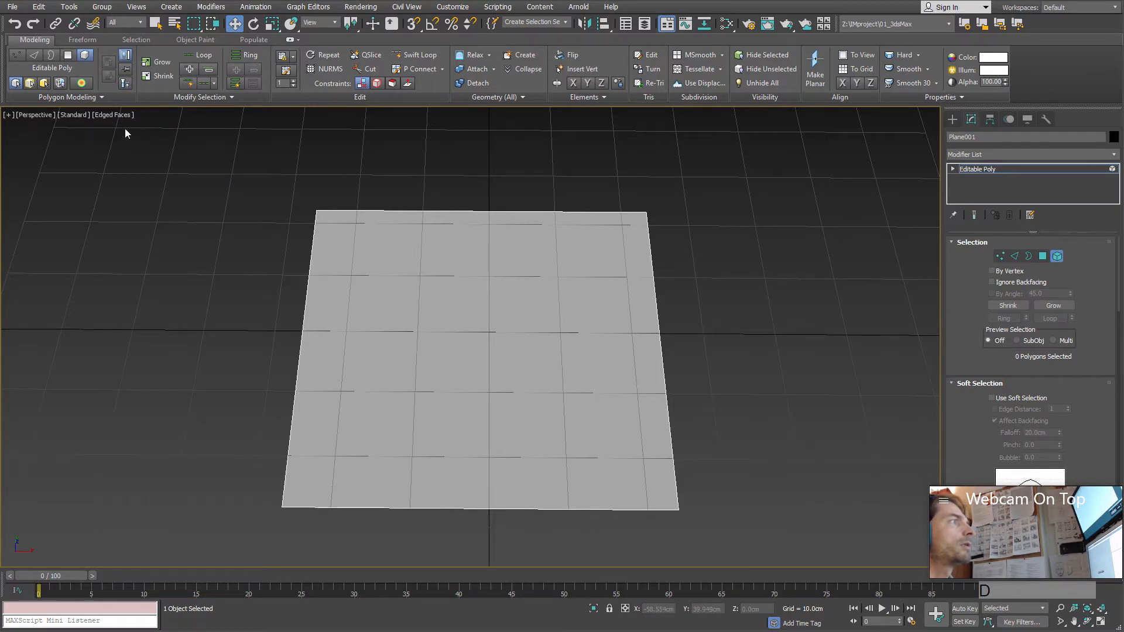
# Step: Toggle the Perspective view's grid and leave it hidden around the plane
pyautogui.moveTo(383, 212); pyautogui.dragTo(497, 264, button='middle')
pyautogui.press('g')
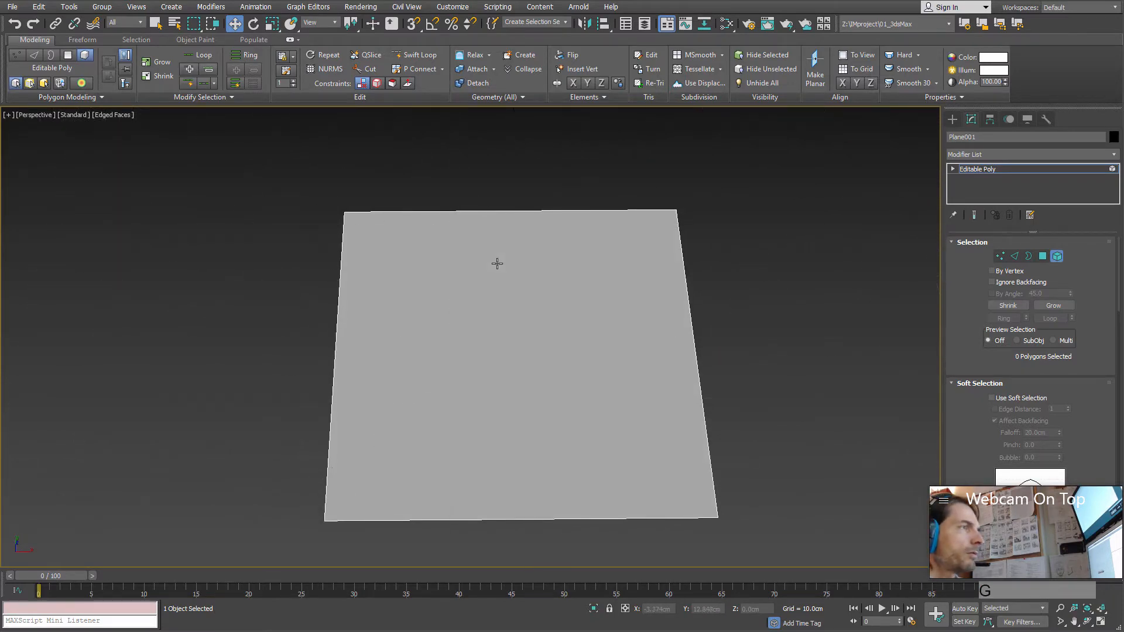
pyautogui.press('g')
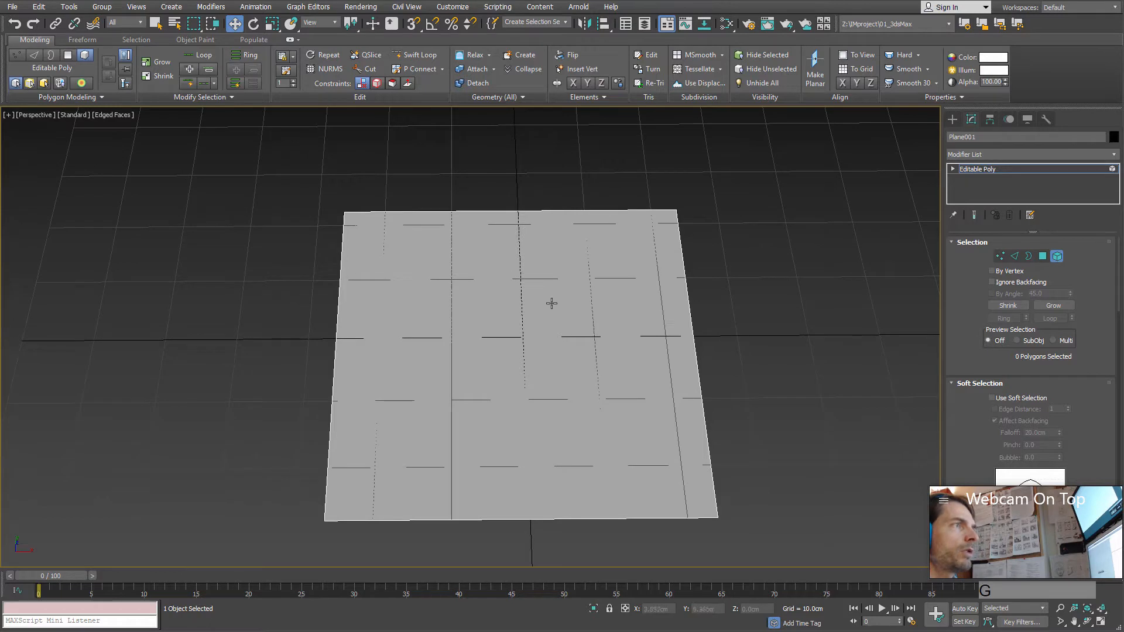
pyautogui.press('g')
pyautogui.moveTo(515, 394)
pyautogui.keyDown('alt'); pyautogui.mouseDown(button='middle')
pyautogui.moveTo(517, 384)
pyautogui.moveTo(518, 404)
pyautogui.mouseUp(button='middle'); pyautogui.keyUp('alt')
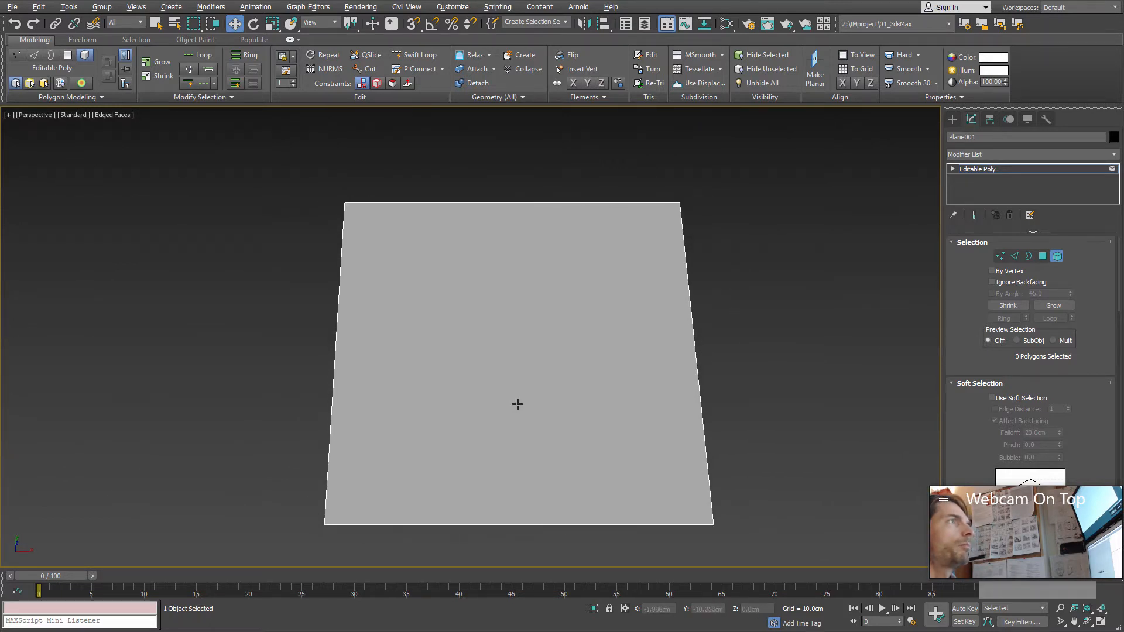
pyautogui.moveTo(503, 338); pyautogui.dragTo(496, 326, button='middle')
# Step: Enter edge level on the plane and select its two opposite side edges that run along Y
pyautogui.click(1015, 257)
pyautogui.keyDown('alt'); pyautogui.moveTo(700, 314); pyautogui.dragTo(712, 325, button='middle'); pyautogui.keyUp('alt')
pyautogui.keyDown('alt'); pyautogui.moveTo(601, 345); pyautogui.dragTo(592, 346, button='middle'); pyautogui.keyUp('alt')
pyautogui.moveTo(227, 315); pyautogui.dragTo(493, 324)
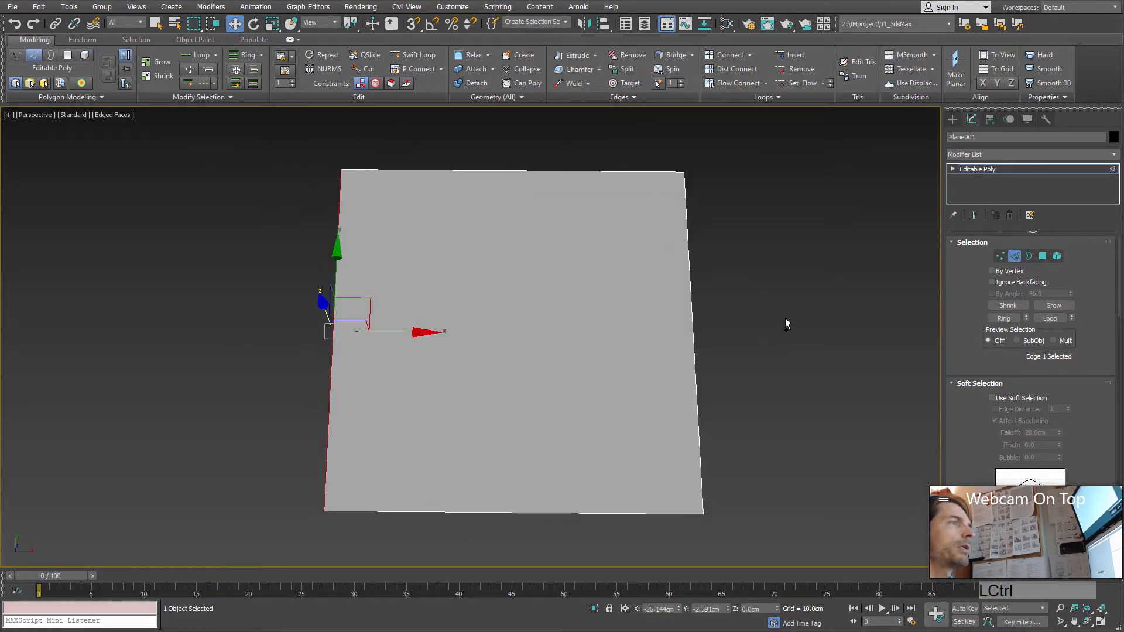
pyautogui.keyDown('alt'); pyautogui.moveTo(595, 329); pyautogui.dragTo(637, 315, button='middle'); pyautogui.keyUp('alt')
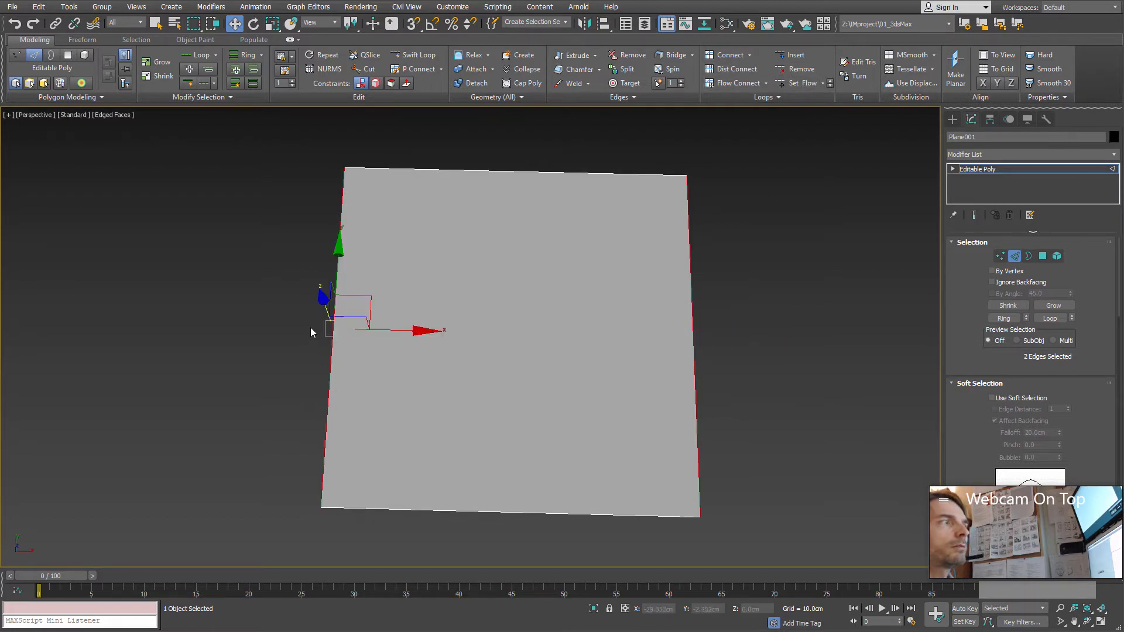
# Step: Connect the two selected side edges with the default Connect command, and undo the connection
pyautogui.click(726, 55)
pyautogui.keyDown('alt'); pyautogui.moveTo(493, 385); pyautogui.dragTo(518, 326, button='middle'); pyautogui.keyUp('alt')
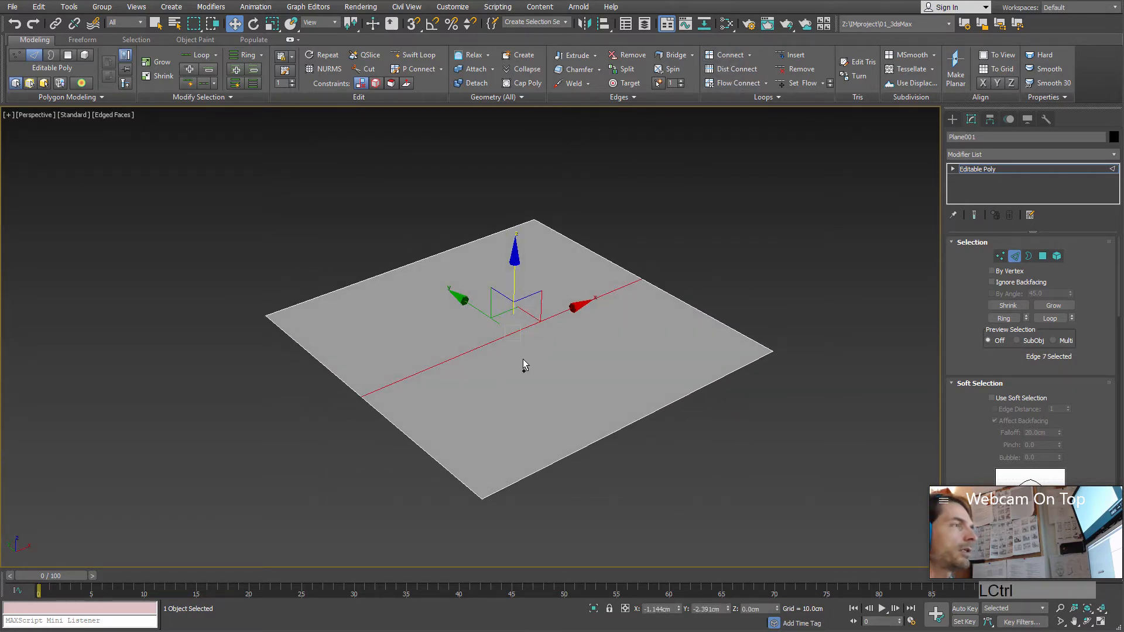
pyautogui.hotkey('ctrl', 'z')
# Step: Open the Connect settings for the two side edges and set the segments to 3
pyautogui.moveTo(542, 372)
pyautogui.keyDown('alt'); pyautogui.mouseDown(button='middle')
pyautogui.moveTo(542, 404)
pyautogui.moveTo(562, 363)
pyautogui.mouseUp(button='middle'); pyautogui.keyUp('alt')
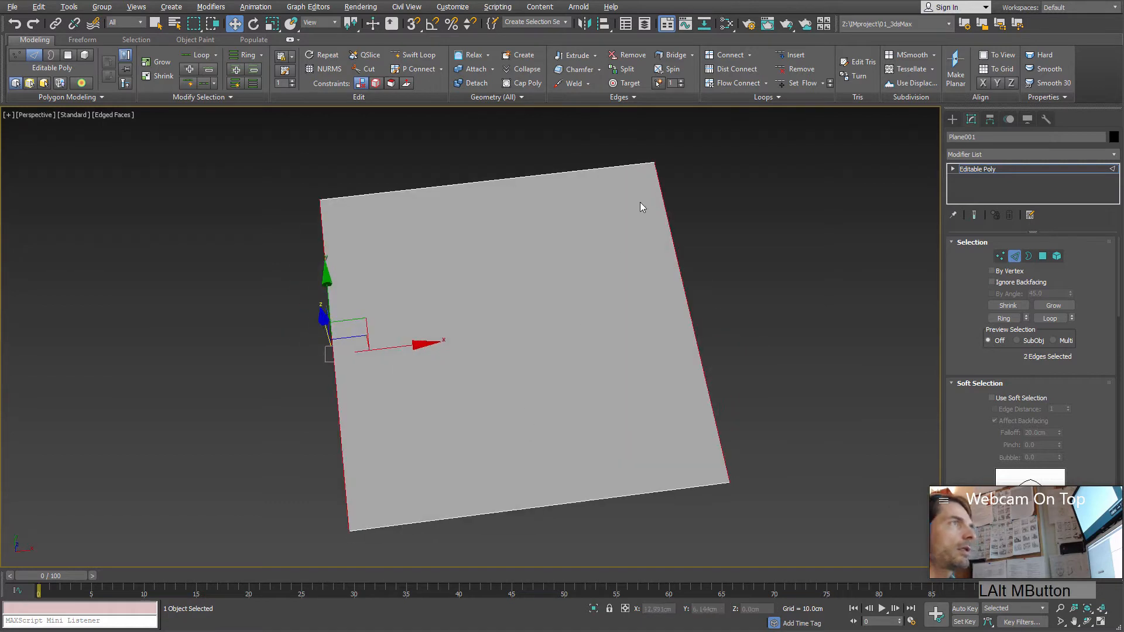
pyautogui.click(749, 55)
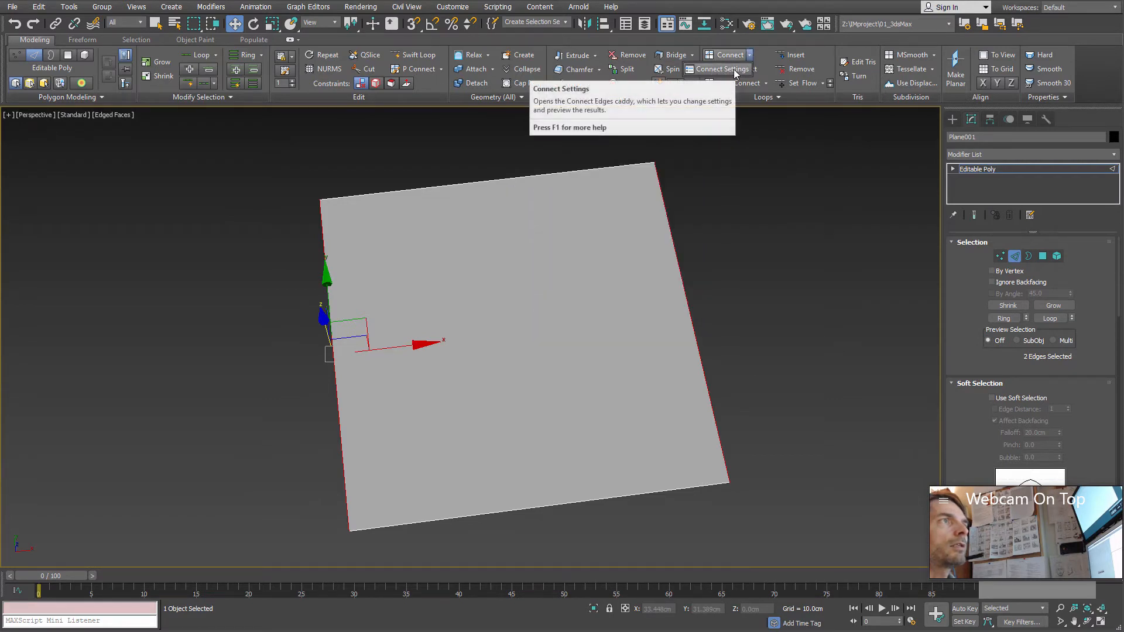
pyautogui.click(729, 69)
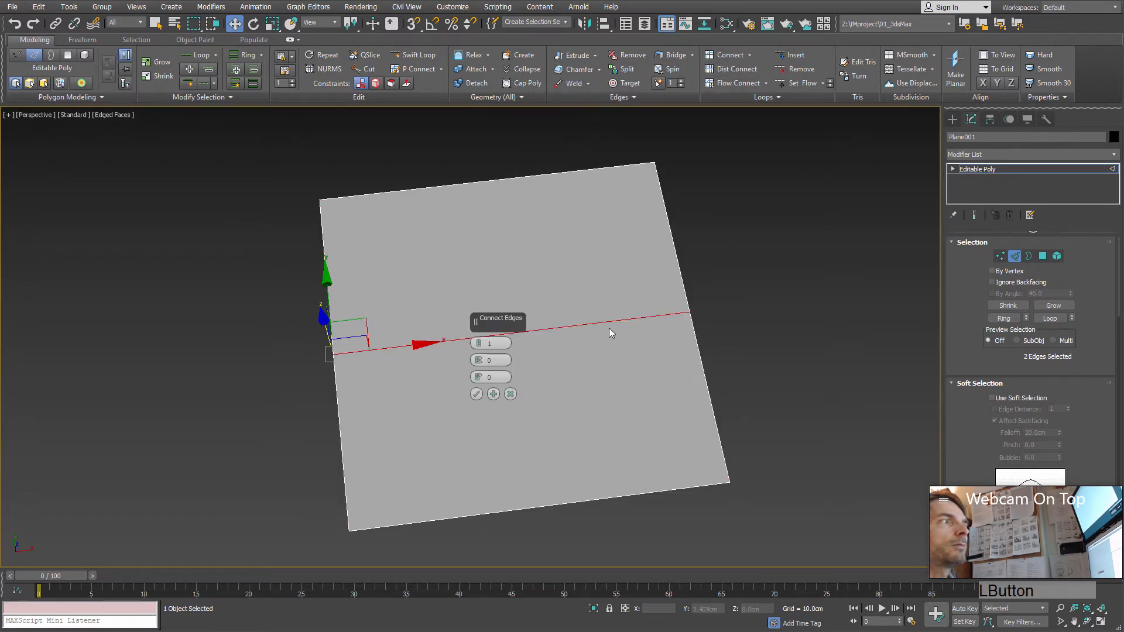
pyautogui.moveTo(499, 318); pyautogui.dragTo(778, 209)
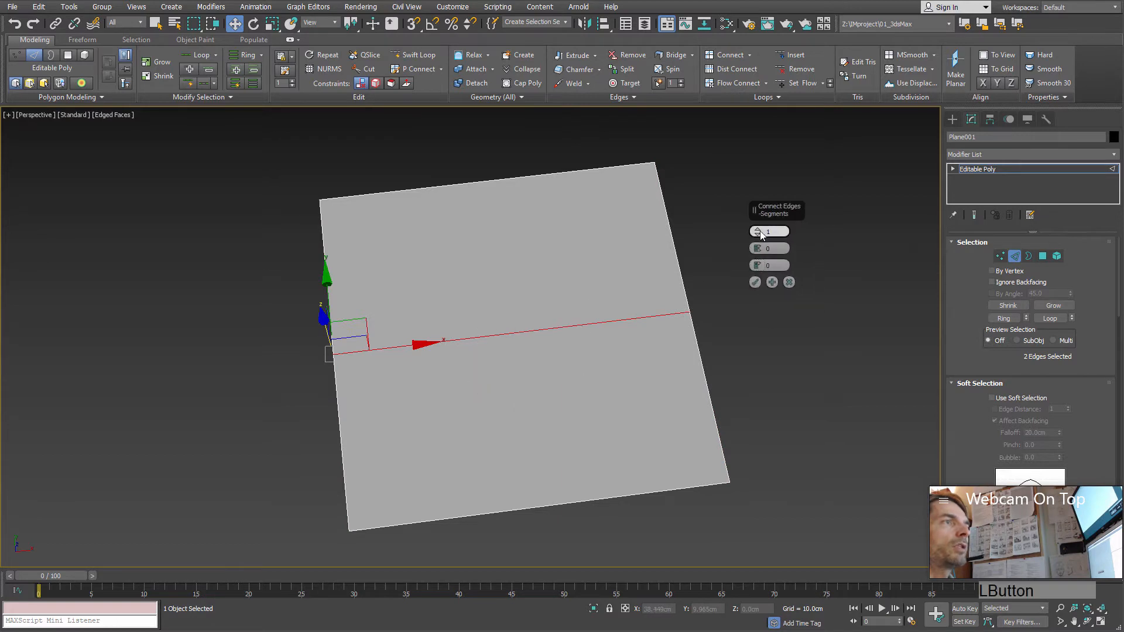
pyautogui.click(757, 229)
pyautogui.click(757, 230)
pyautogui.keyDown('alt'); pyautogui.moveTo(585, 258); pyautogui.dragTo(705, 258, button='middle'); pyautogui.keyUp('alt')
pyautogui.keyDown('alt'); pyautogui.moveTo(704, 350); pyautogui.dragTo(555, 356, button='middle'); pyautogui.keyUp('alt')
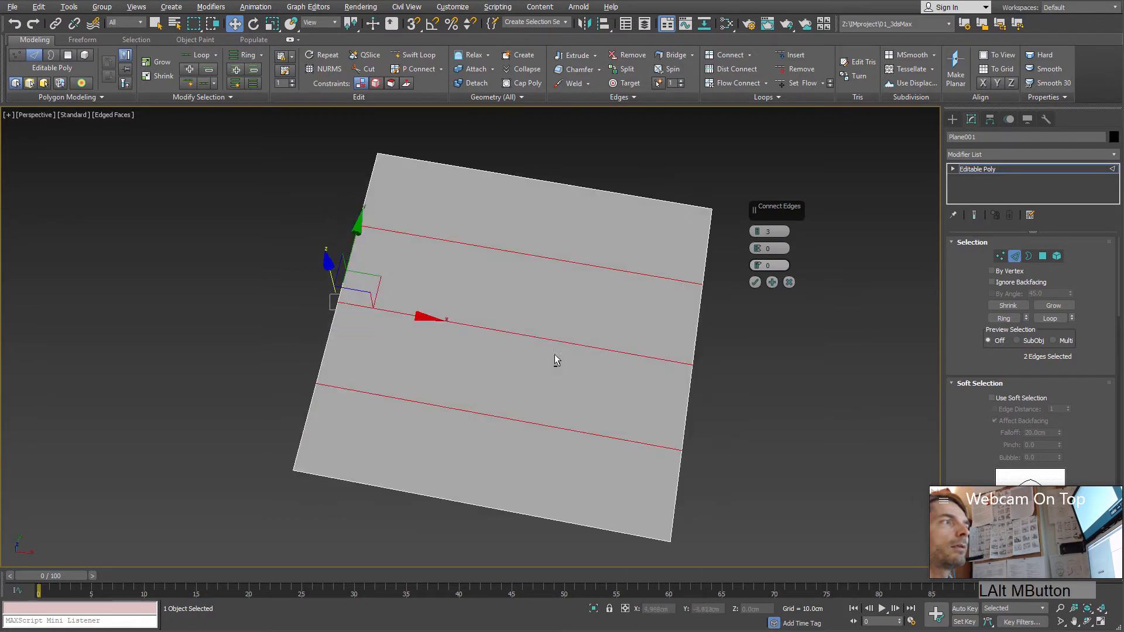
# Step: Set the edge connection to 5 segments, pinch -13 and slide -4, and accept it
pyautogui.click(758, 230)
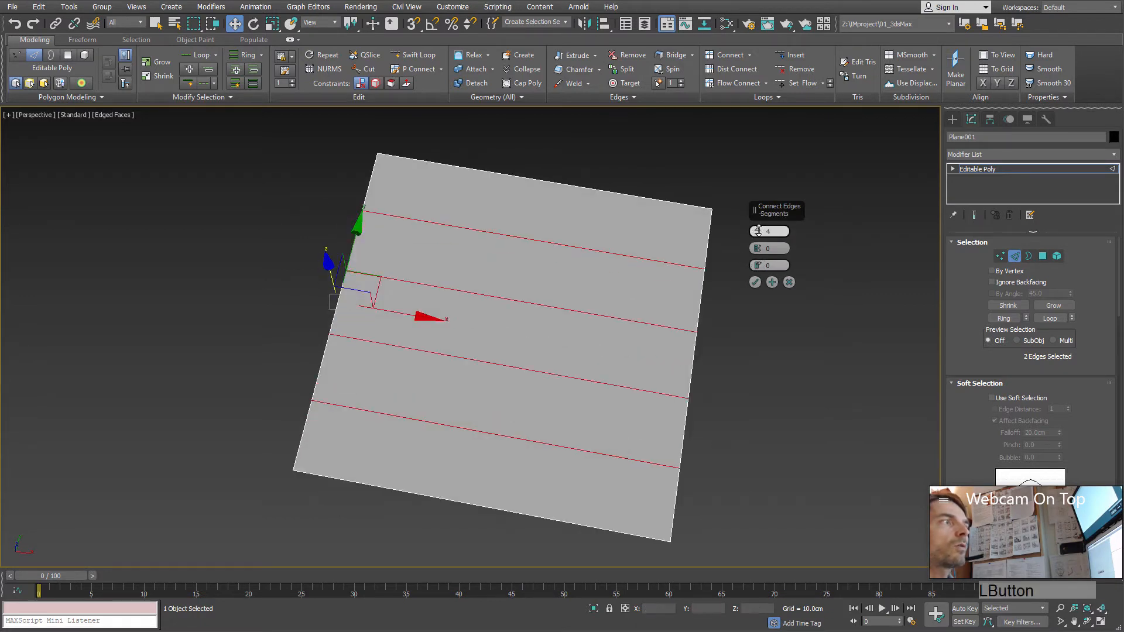
pyautogui.click(759, 233)
pyautogui.moveTo(760, 253); pyautogui.dragTo(752, 282)
pyautogui.moveTo(759, 233)
pyautogui.mouseDown()
pyautogui.moveTo(760, 260)
pyautogui.moveTo(764, 202)
pyautogui.moveTo(764, 230)
pyautogui.mouseUp()
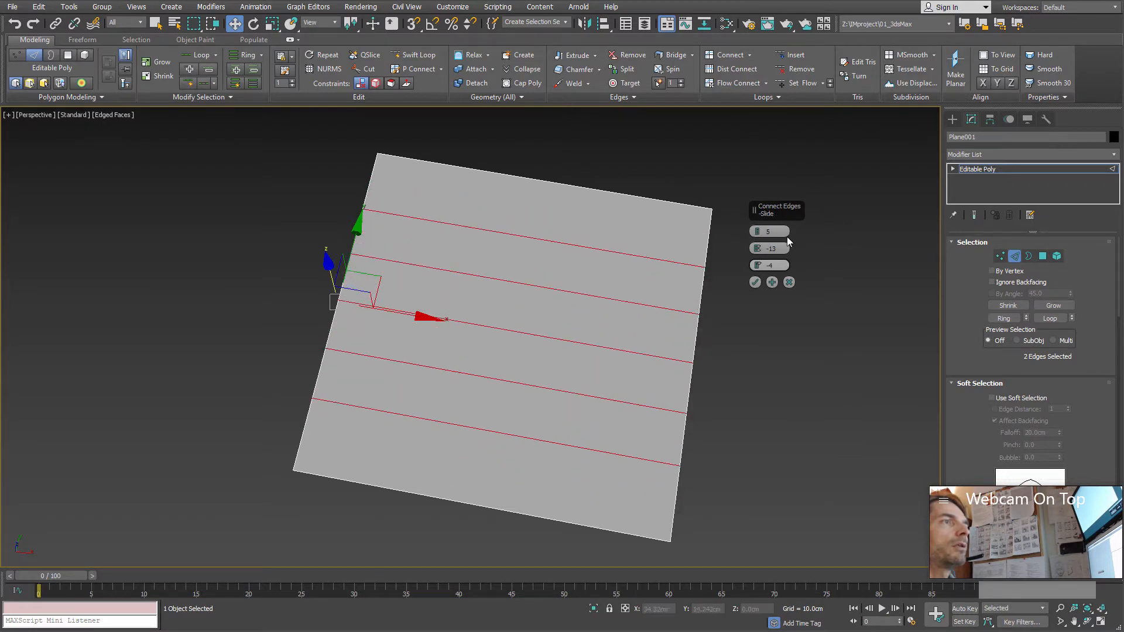
pyautogui.click(756, 283)
# Step: Select the middle of the five cross edges, delete it, and undo the deletion
pyautogui.keyDown('alt'); pyautogui.moveTo(761, 282); pyautogui.dragTo(743, 324, button='middle'); pyautogui.keyUp('alt')
pyautogui.click(544, 332)
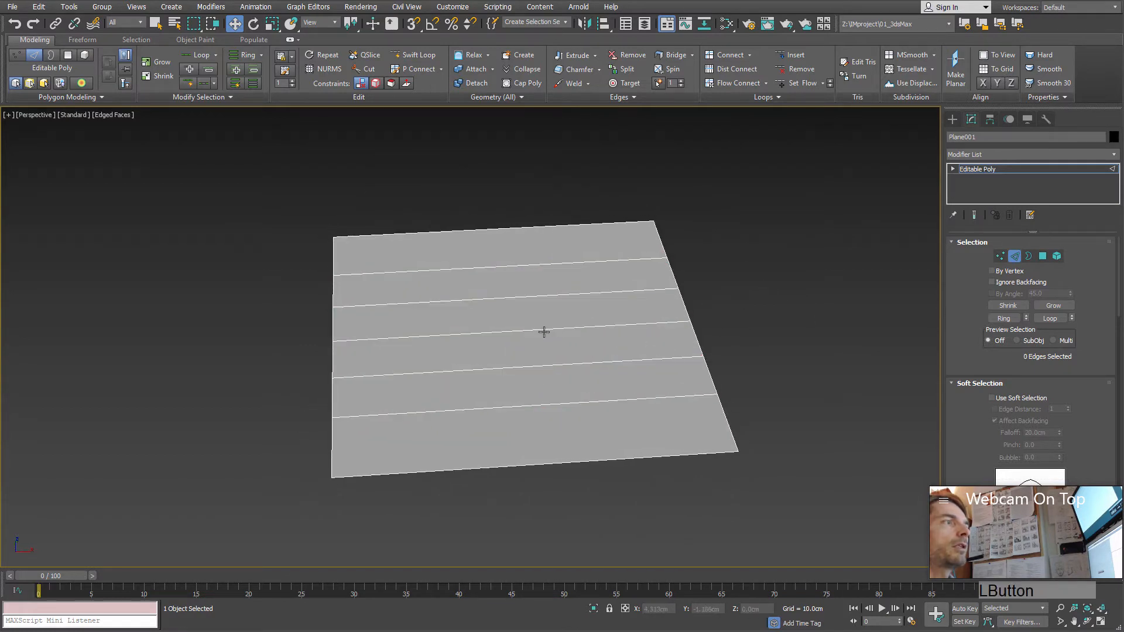
pyautogui.click(542, 331)
pyautogui.moveTo(522, 356)
pyautogui.keyDown('alt'); pyautogui.mouseDown(button='middle')
pyautogui.moveTo(516, 400)
pyautogui.moveTo(535, 356)
pyautogui.moveTo(469, 356)
pyautogui.moveTo(477, 367)
pyautogui.moveTo(524, 364)
pyautogui.mouseUp(button='middle'); pyautogui.keyUp('alt')
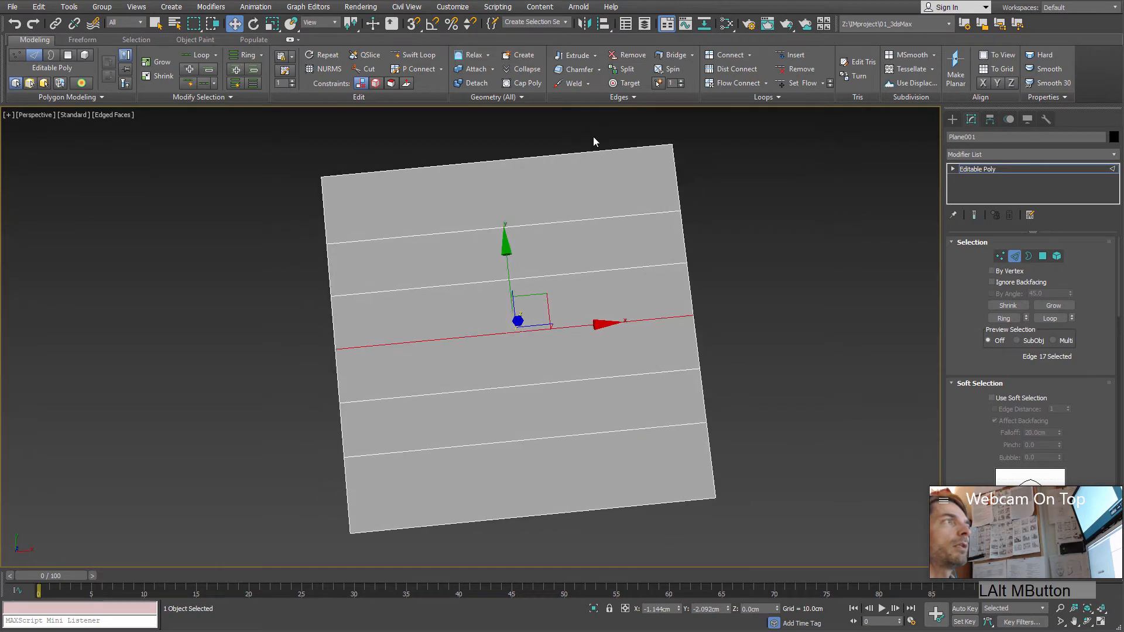
pyautogui.moveTo(555, 213)
pyautogui.keyDown('alt'); pyautogui.mouseDown(button='middle')
pyautogui.moveTo(540, 216)
pyautogui.moveTo(550, 204)
pyautogui.mouseUp(button='middle'); pyautogui.keyUp('alt')
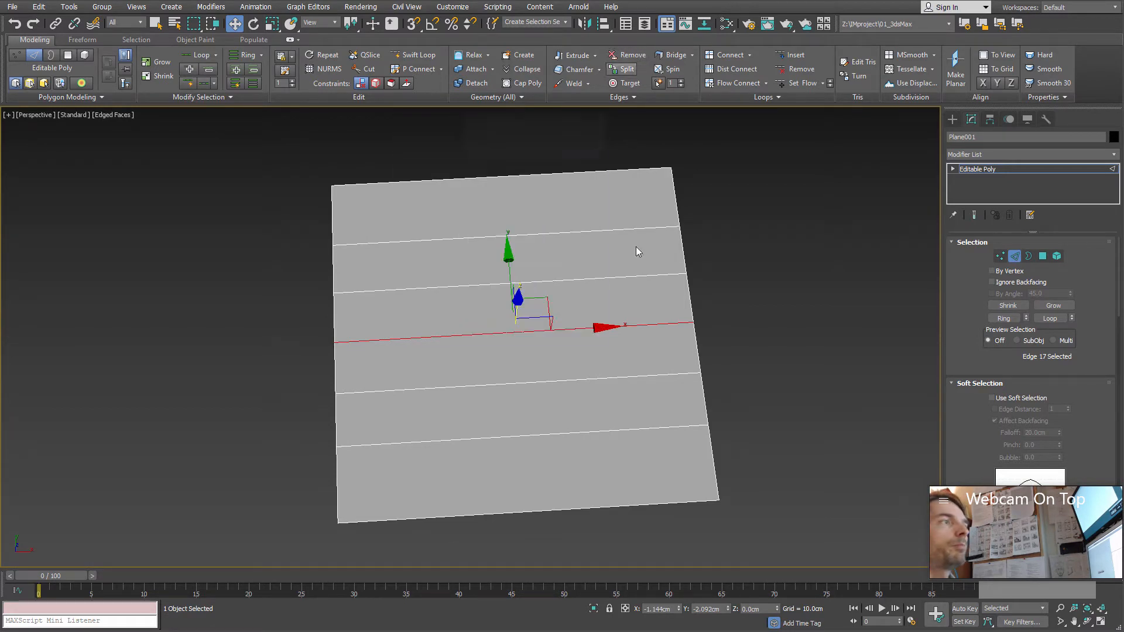
pyautogui.moveTo(627, 376)
pyautogui.keyDown('alt'); pyautogui.mouseDown(button='middle')
pyautogui.moveTo(609, 366)
pyautogui.moveTo(625, 360)
pyautogui.mouseUp(button='middle'); pyautogui.keyUp('alt')
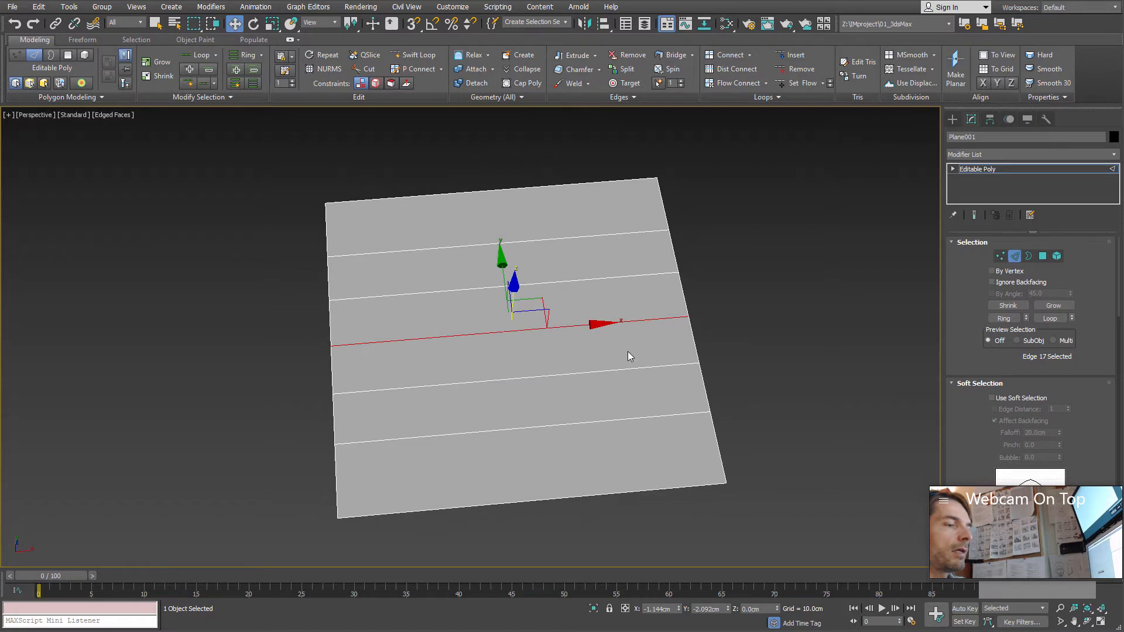
pyautogui.press('Delete')
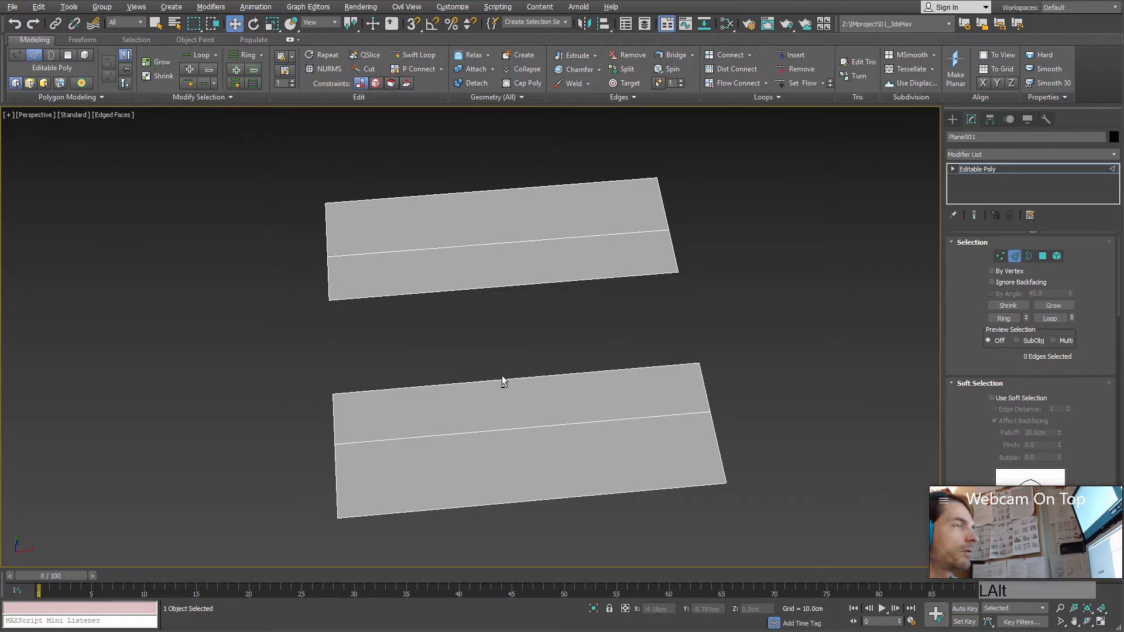
pyautogui.keyDown('alt'); pyautogui.moveTo(502, 378); pyautogui.dragTo(517, 421, button='middle'); pyautogui.keyUp('alt')
pyautogui.hotkey('ctrl', 'z')
# Step: Leave edge level and clone the plane as one Copy, moved along X to about -61 cm
pyautogui.click(1016, 256)
pyautogui.keyDown('alt'); pyautogui.moveTo(643, 358); pyautogui.dragTo(666, 343, button='middle'); pyautogui.keyUp('alt')
pyautogui.scroll(-3, 662, 359)
pyautogui.keyDown('shift'); pyautogui.moveTo(670, 323); pyautogui.dragTo(384, 332); pyautogui.keyUp('shift')
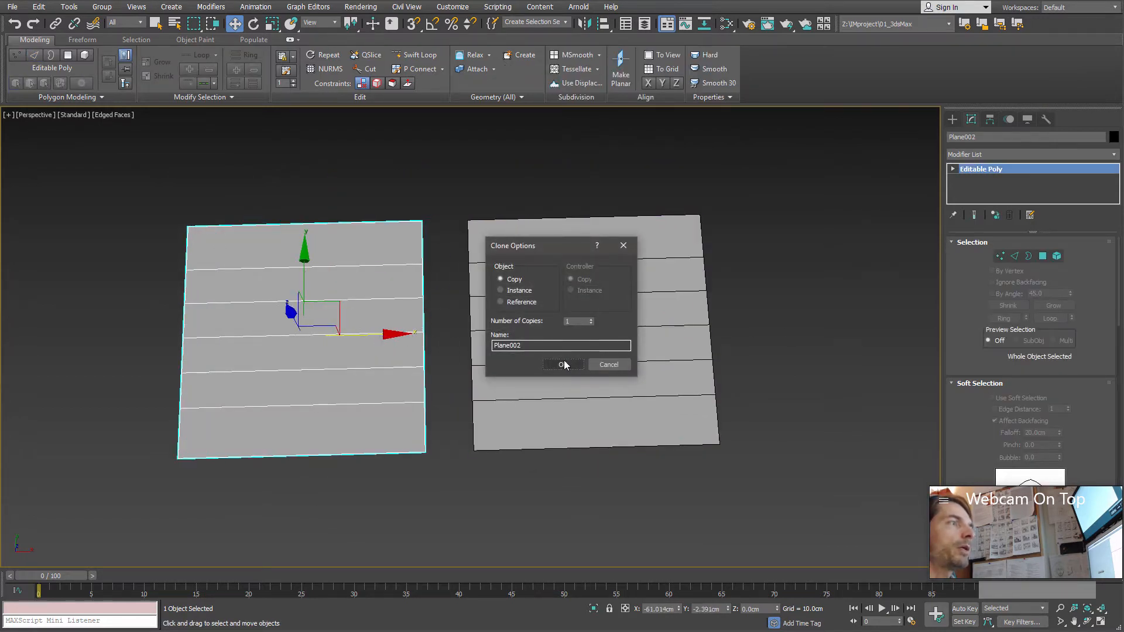
pyautogui.click(564, 365)
pyautogui.moveTo(511, 378)
pyautogui.keyDown('alt'); pyautogui.mouseDown(button='middle')
pyautogui.moveTo(577, 381)
pyautogui.moveTo(486, 354)
pyautogui.mouseUp(button='middle'); pyautogui.keyUp('alt')
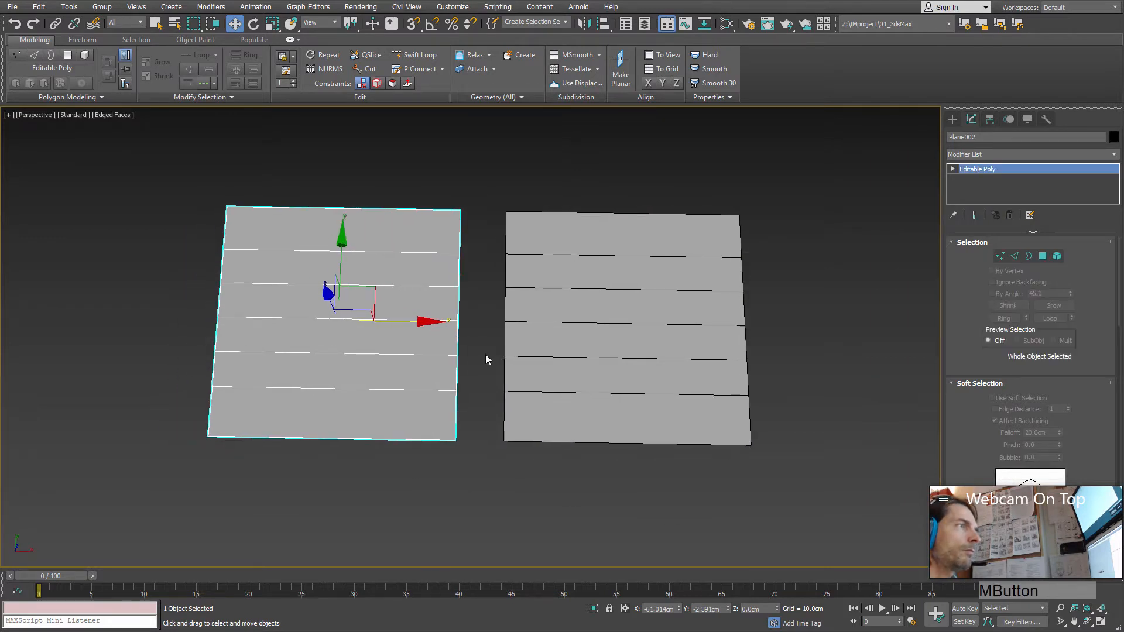
# Step: Delete the middle cross edge of the original plane at edge level, and leave edge level
pyautogui.click(572, 315)
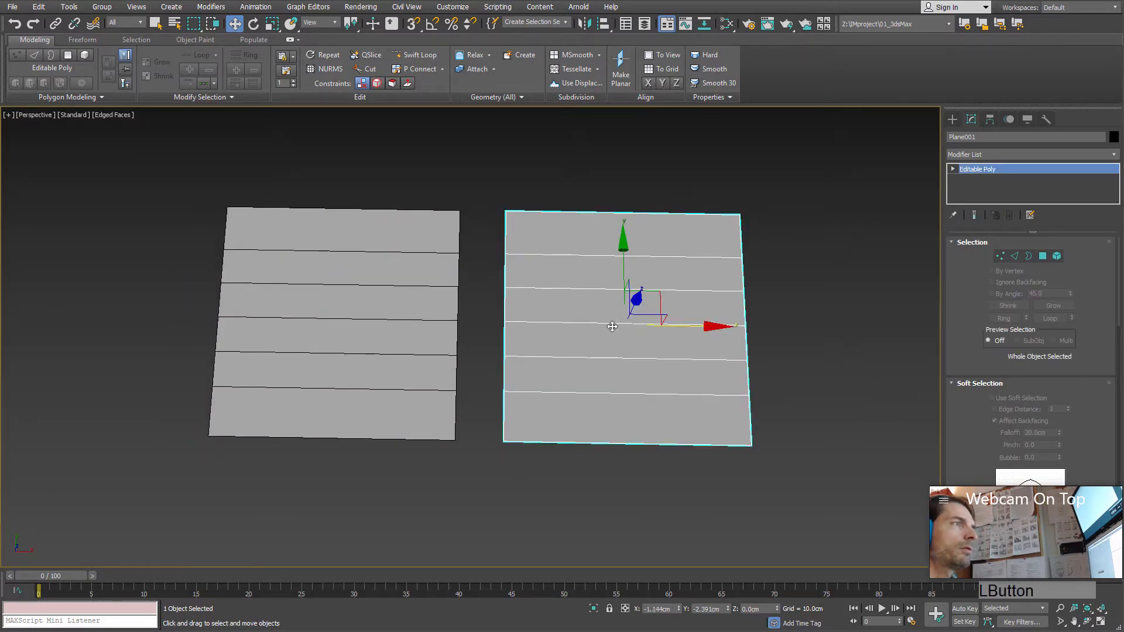
pyautogui.click(1012, 256)
pyautogui.click(602, 323)
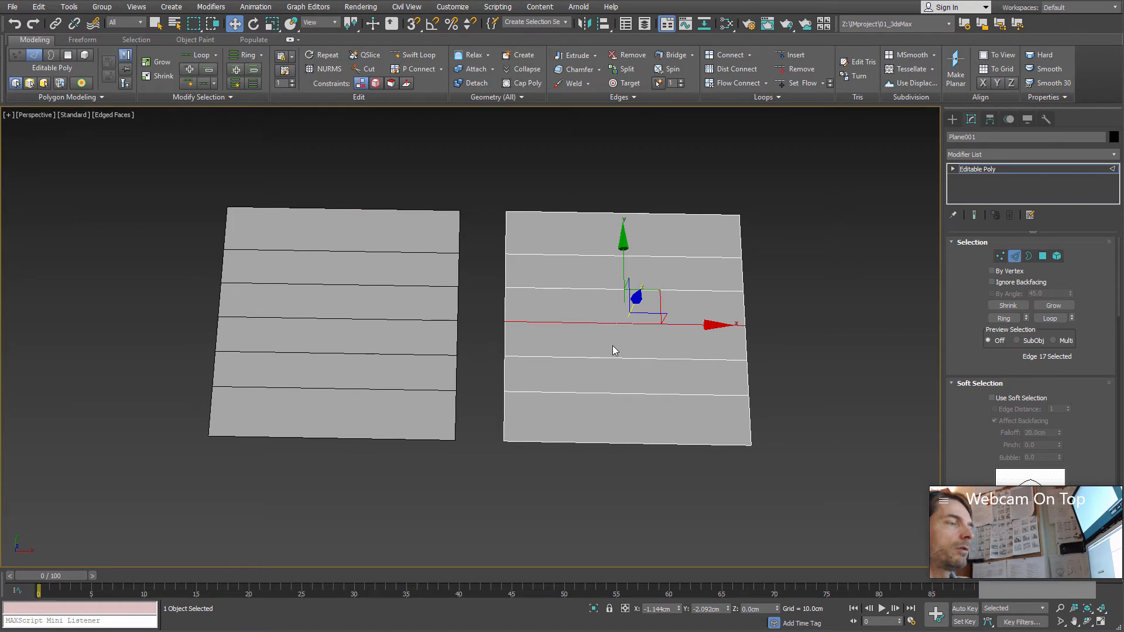
pyautogui.press('Delete')
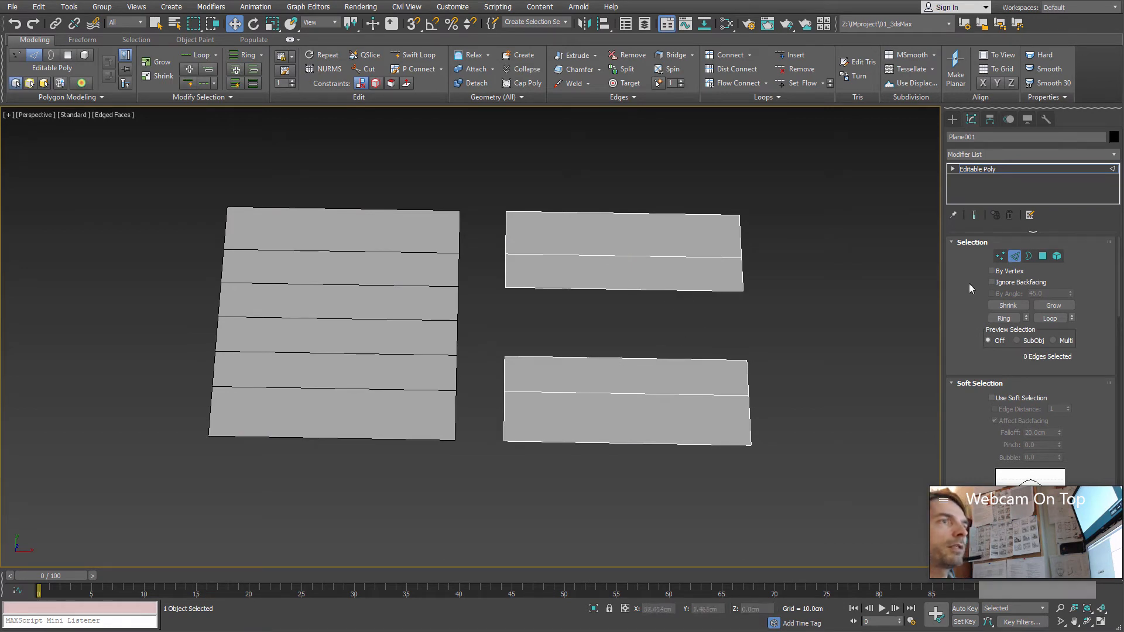
pyautogui.click(1016, 257)
# Step: Select the copied plane and use Remove on its middle cross edge at edge level
pyautogui.click(356, 323)
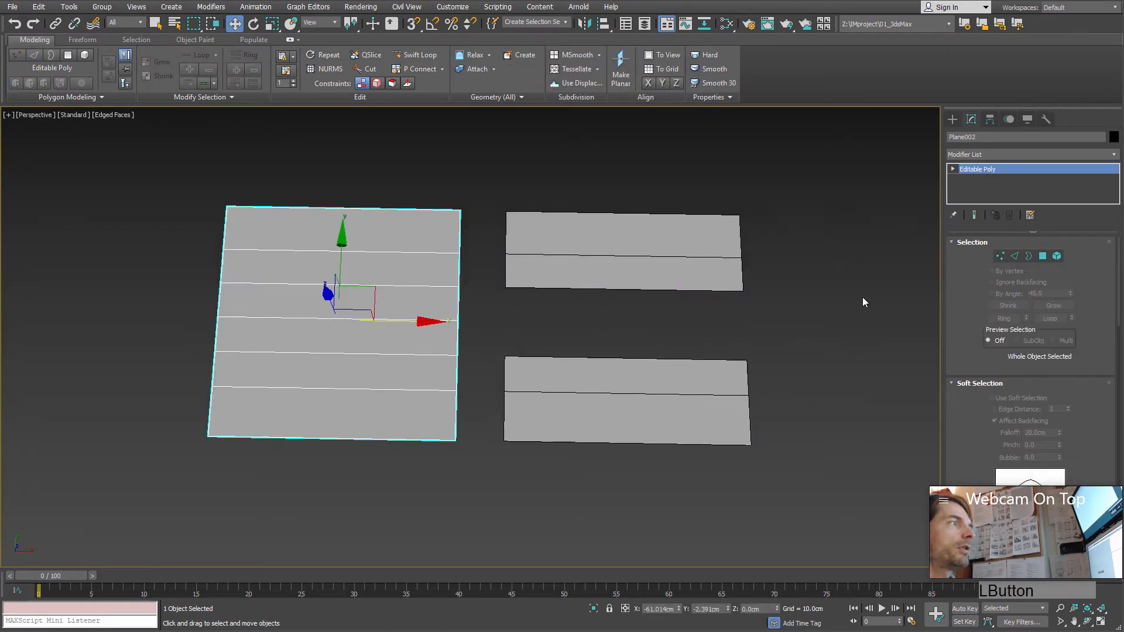
pyautogui.click(1016, 257)
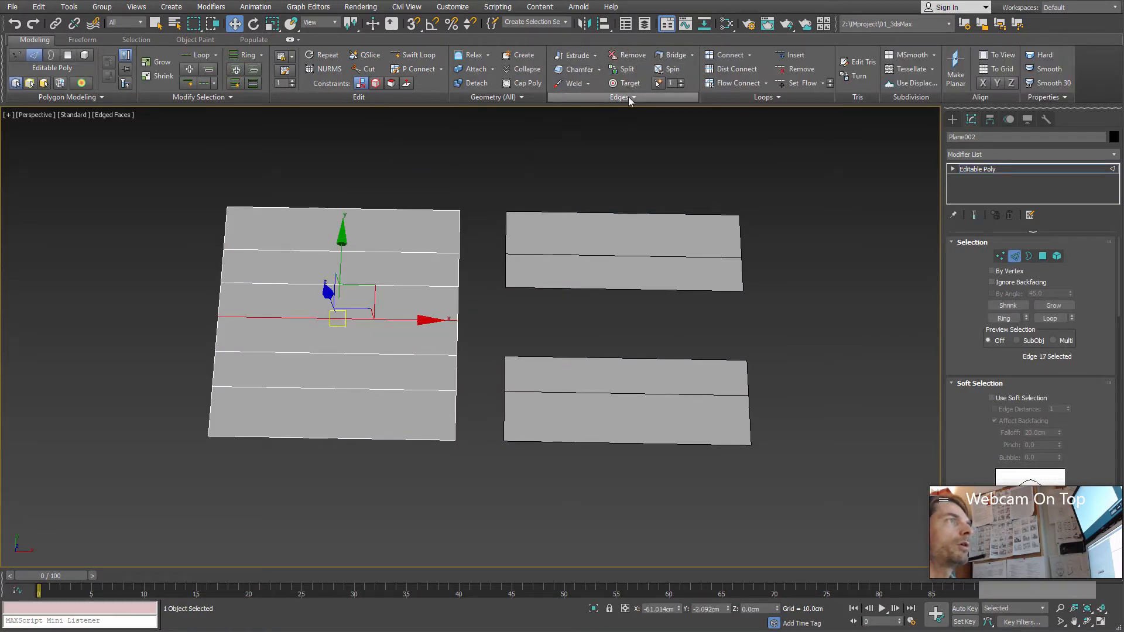
pyautogui.click(451, 272)
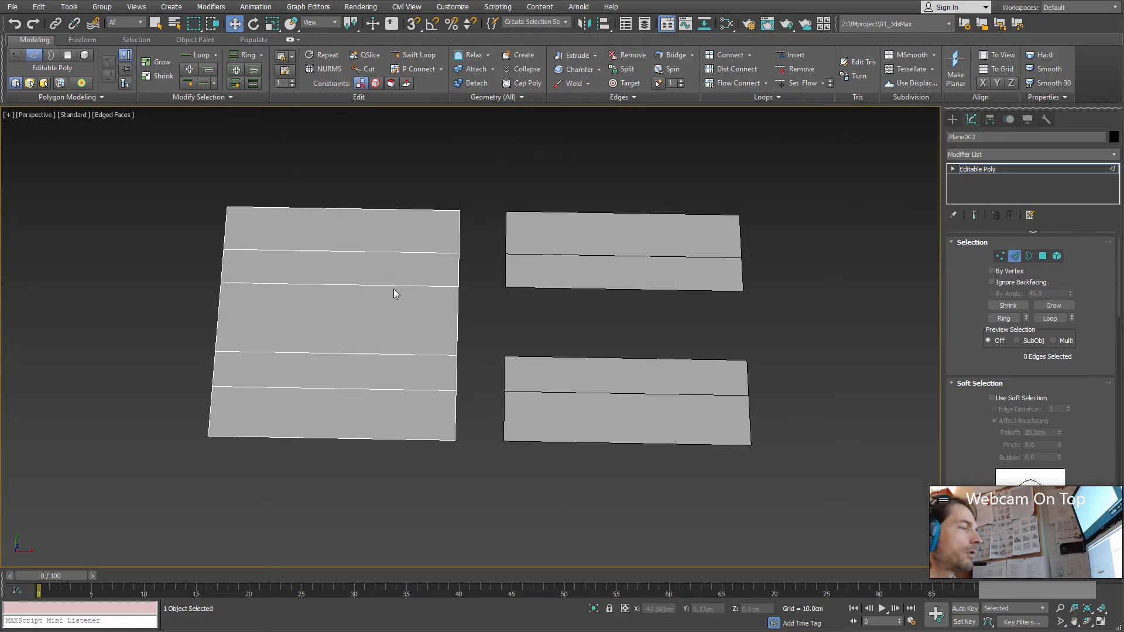
# Step: At vertex level, move the copied plane's two leftover middle side vertices outward along X, to about -29 cm and -94 cm
pyautogui.moveTo(395, 293); pyautogui.dragTo(426, 304, button='middle')
pyautogui.press('1')
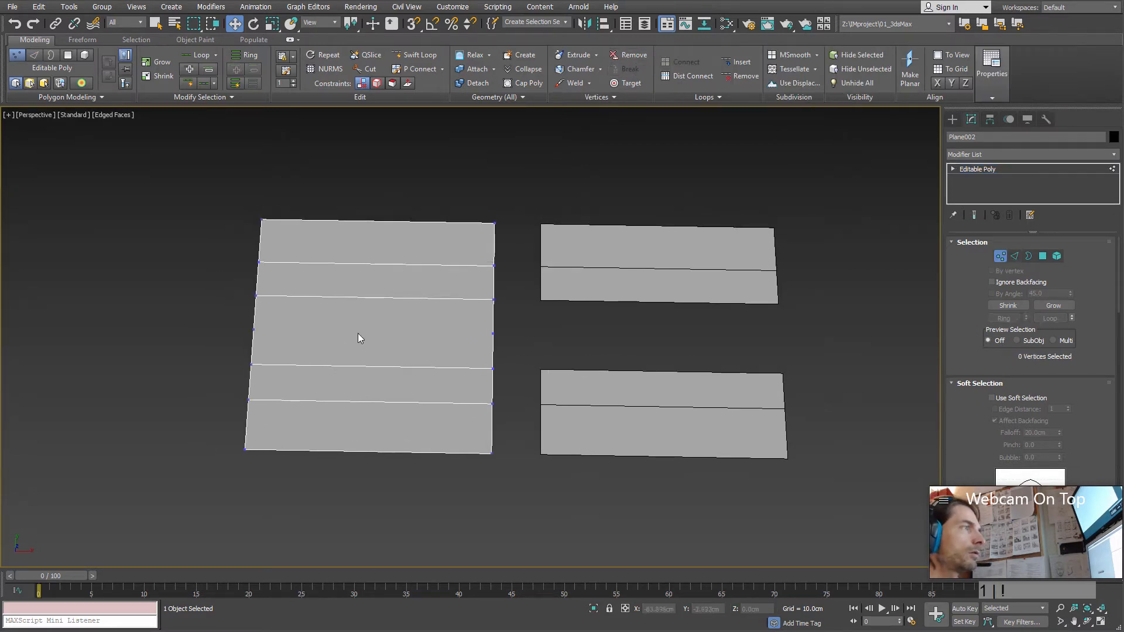
pyautogui.moveTo(357, 333)
pyautogui.mouseDown(button='middle')
pyautogui.moveTo(449, 343)
pyautogui.moveTo(367, 339)
pyautogui.mouseUp(button='middle')
pyautogui.scroll(3, 448, 343)
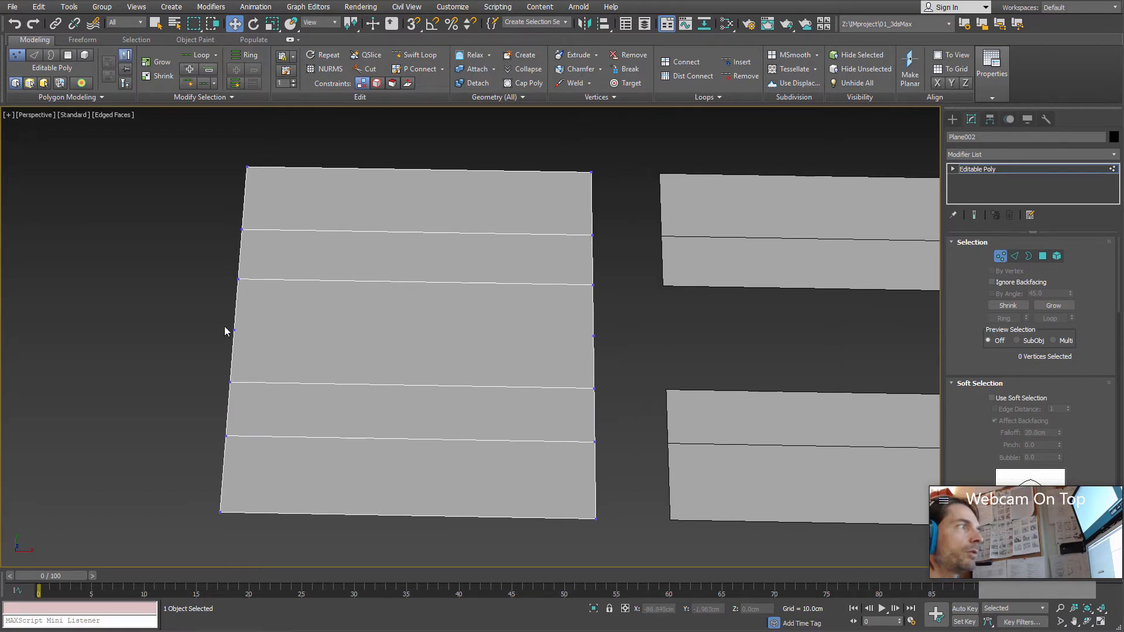
pyautogui.moveTo(265, 347); pyautogui.dragTo(266, 347)
pyautogui.moveTo(585, 329); pyautogui.dragTo(620, 347)
pyautogui.moveTo(629, 324); pyautogui.dragTo(573, 328)
pyautogui.hotkey('ctrl', 'z')
pyautogui.click(618, 363)
pyautogui.moveTo(654, 336); pyautogui.dragTo(704, 337)
pyautogui.moveTo(319, 318); pyautogui.dragTo(182, 355)
pyautogui.moveTo(299, 346); pyautogui.dragTo(255, 289)
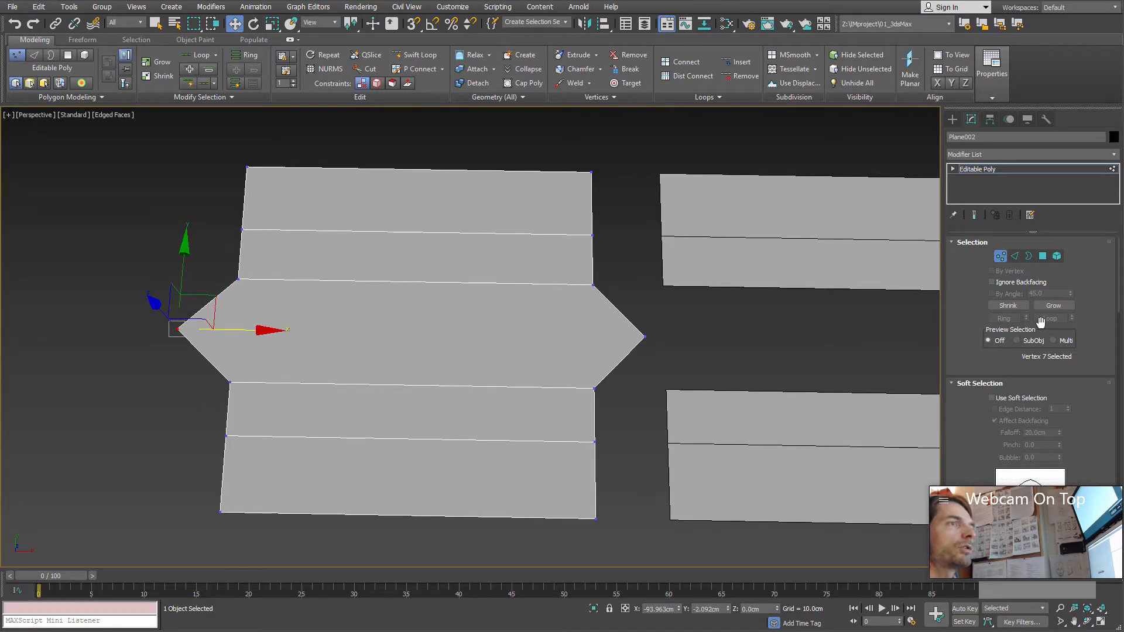
# Step: Undo the two vertex moves and the removal of the copied plane's middle cross edge
pyautogui.hotkey('ctrl', 'z')
pyautogui.hotkey('ctrl', 'z')
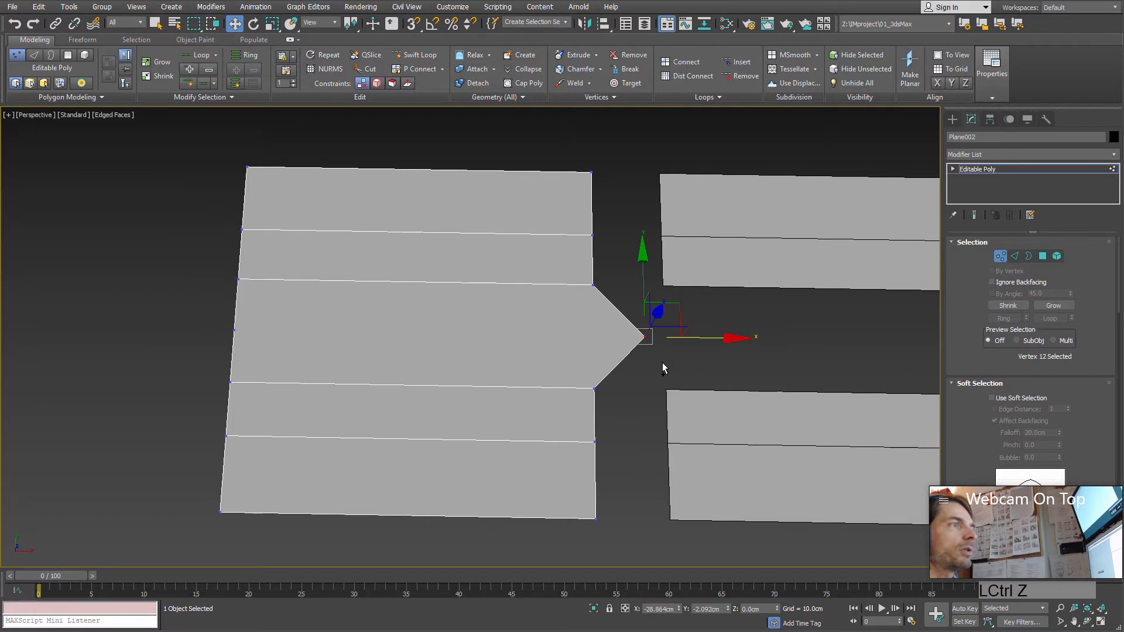
pyautogui.hotkey('ctrl', 'z')
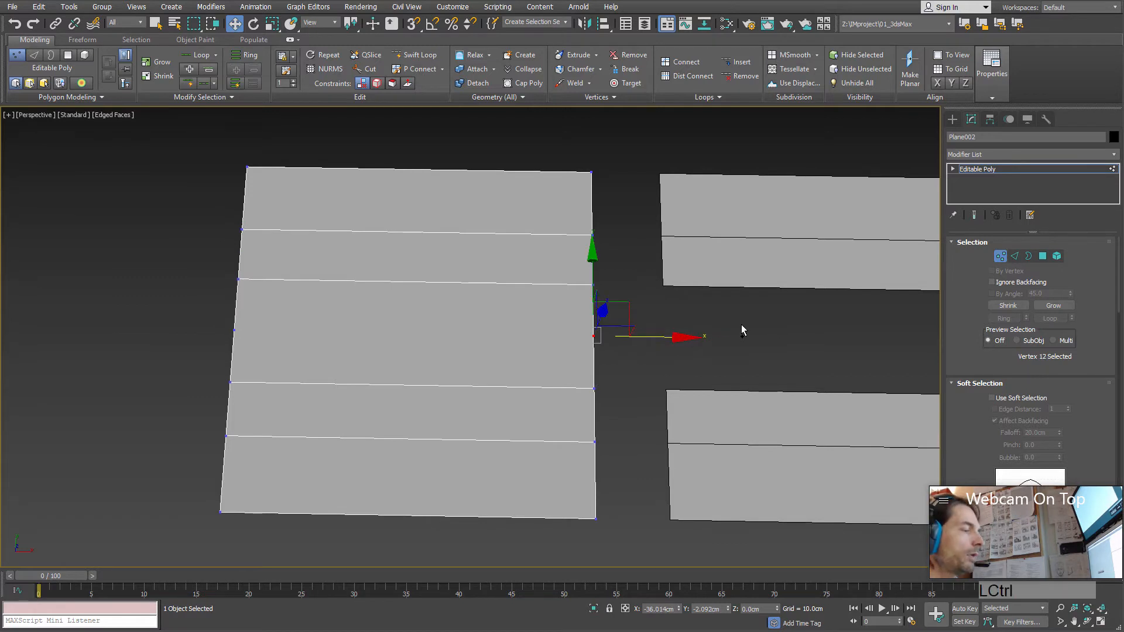
pyautogui.hotkey('ctrl', 'z')
pyautogui.hotkey('ctrl', 'z')
pyautogui.hotkey('ctrl', 'z')
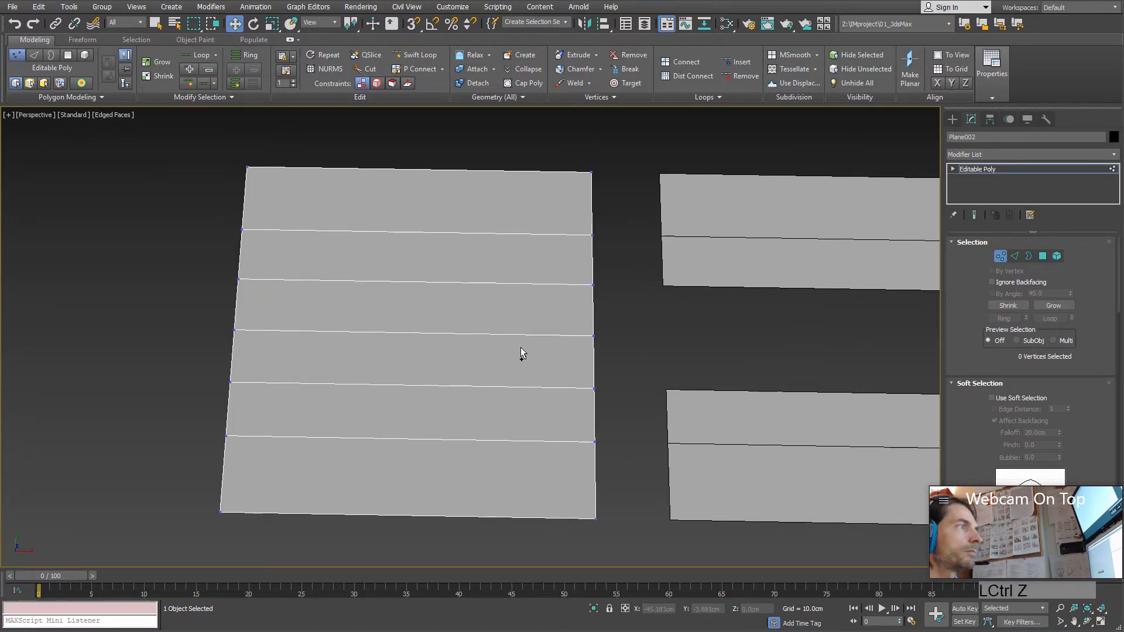
# Step: Leave vertex level and clone the plane as one Copy, moved along X to about -128 cm
pyautogui.moveTo(713, 336); pyautogui.dragTo(767, 319, button='middle')
pyautogui.click(1002, 258)
pyautogui.scroll(-3, 572, 333)
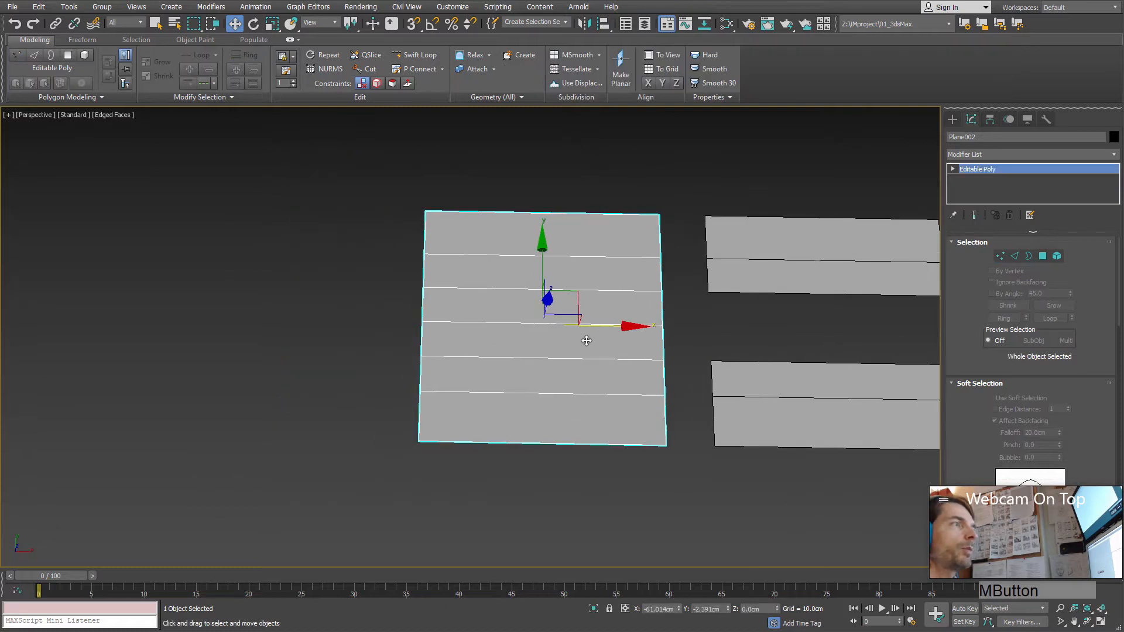
pyautogui.keyDown('shift'); pyautogui.moveTo(580, 320); pyautogui.dragTo(345, 318); pyautogui.keyUp('shift')
pyautogui.keyDown('shift'); pyautogui.moveTo(281, 314); pyautogui.dragTo(294, 315); pyautogui.keyUp('shift')
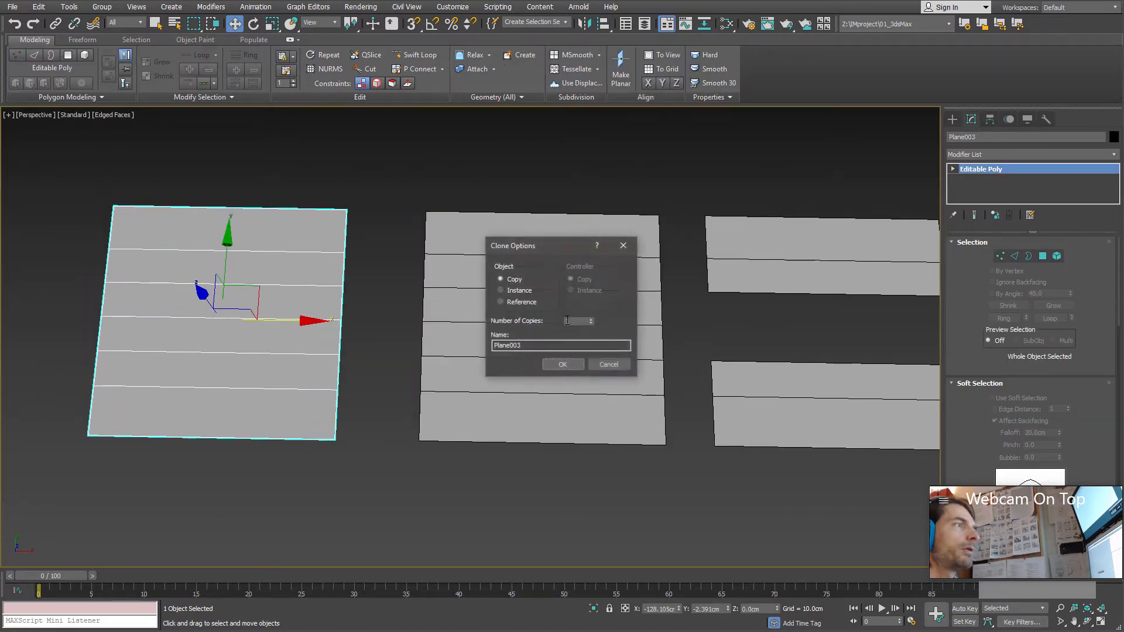
pyautogui.click(563, 365)
# Step: Select the middle plane and use the Edges Remove command on its middle cross edge at edge level
pyautogui.click(533, 329)
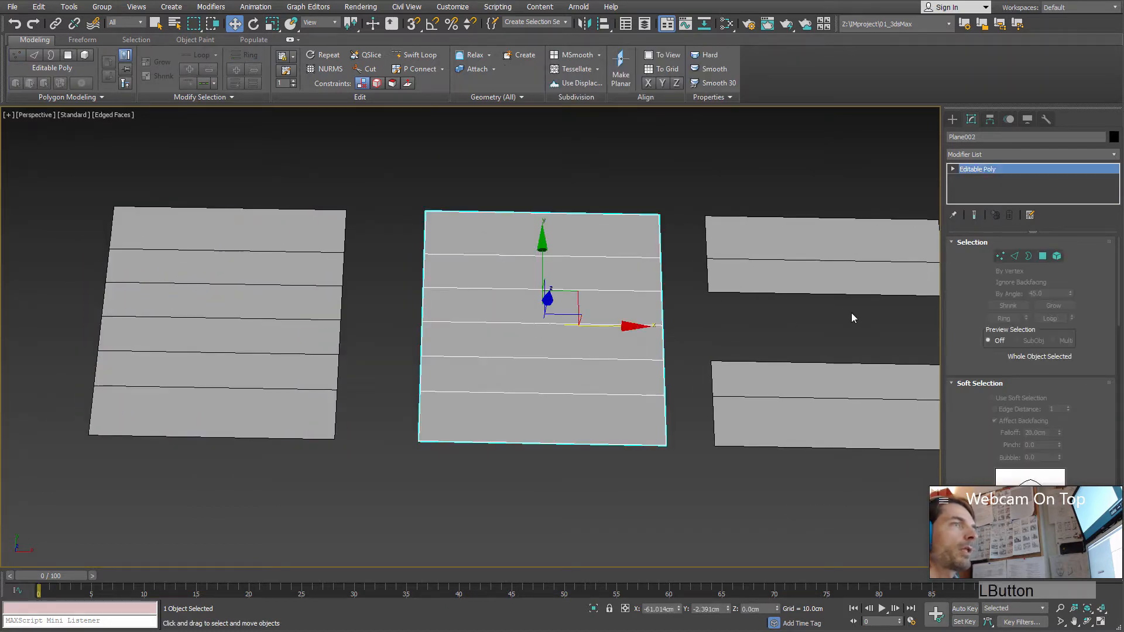
pyautogui.click(1019, 257)
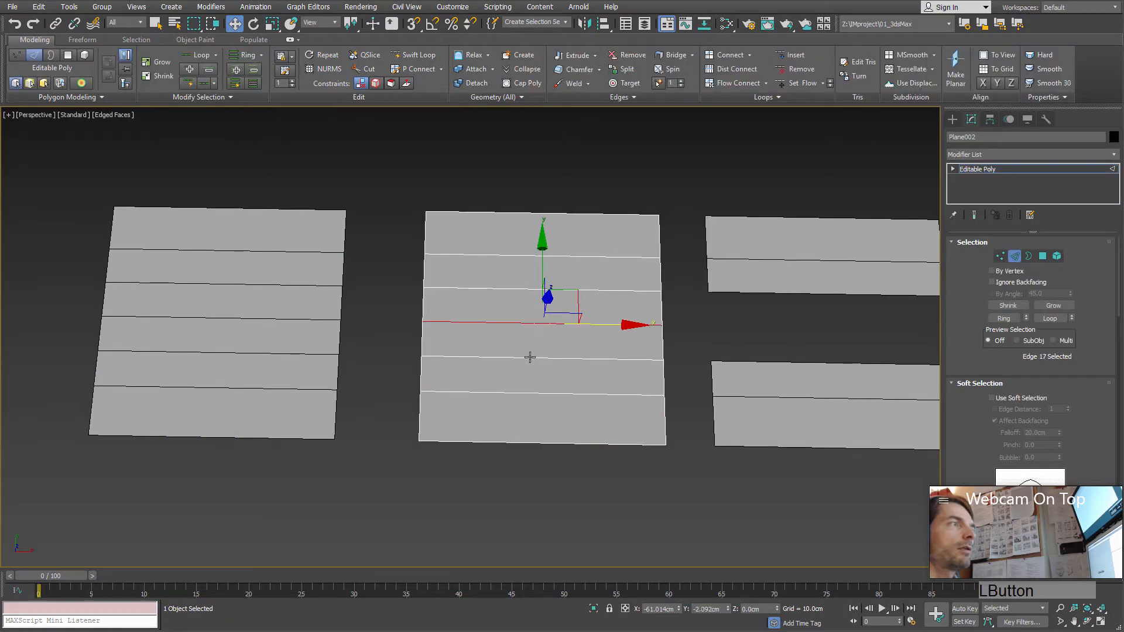
pyautogui.click(526, 323)
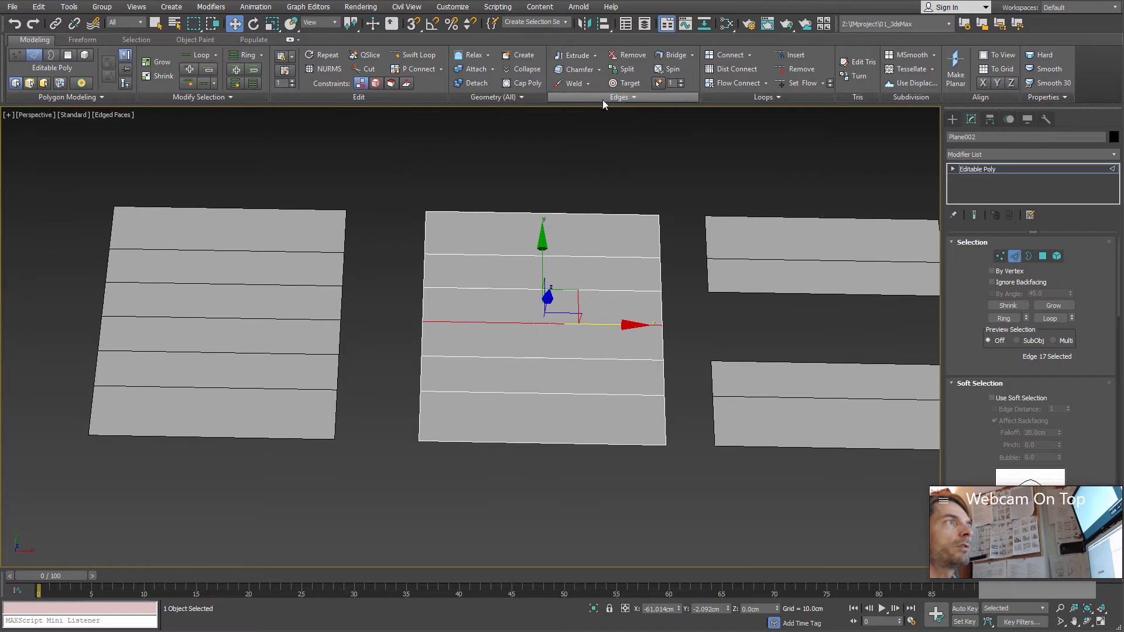
pyautogui.click(631, 55)
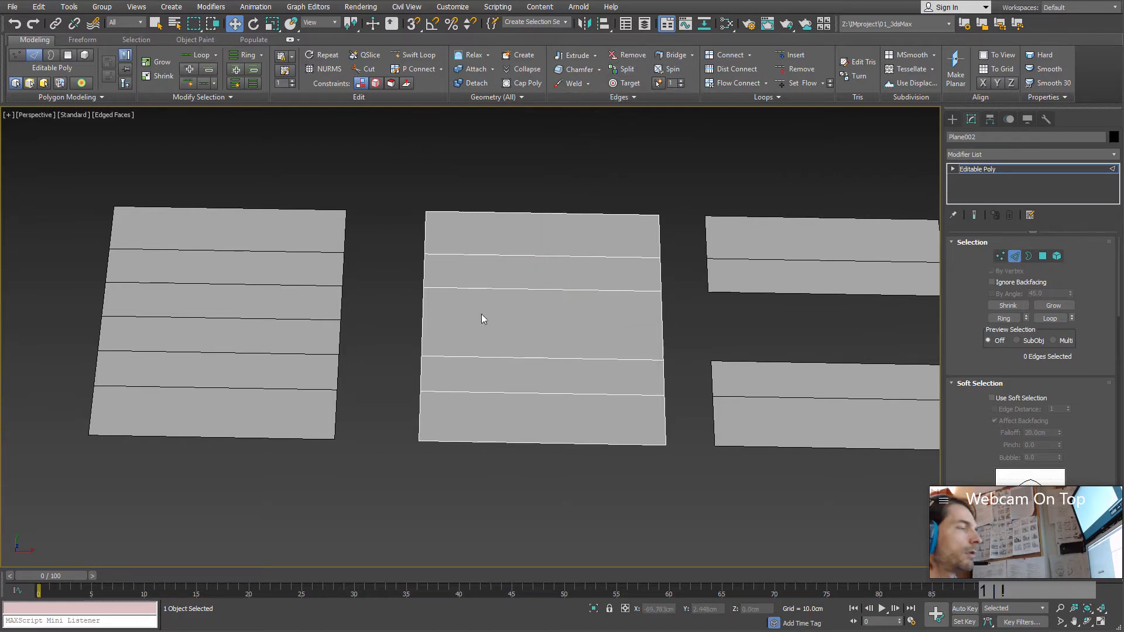
# Step: Move the middle plane's leftover left side vertex outward along X to about -90 cm, and leave vertex level
pyautogui.press('1')
pyautogui.moveTo(395, 309); pyautogui.dragTo(455, 322)
pyautogui.click(371, 322)
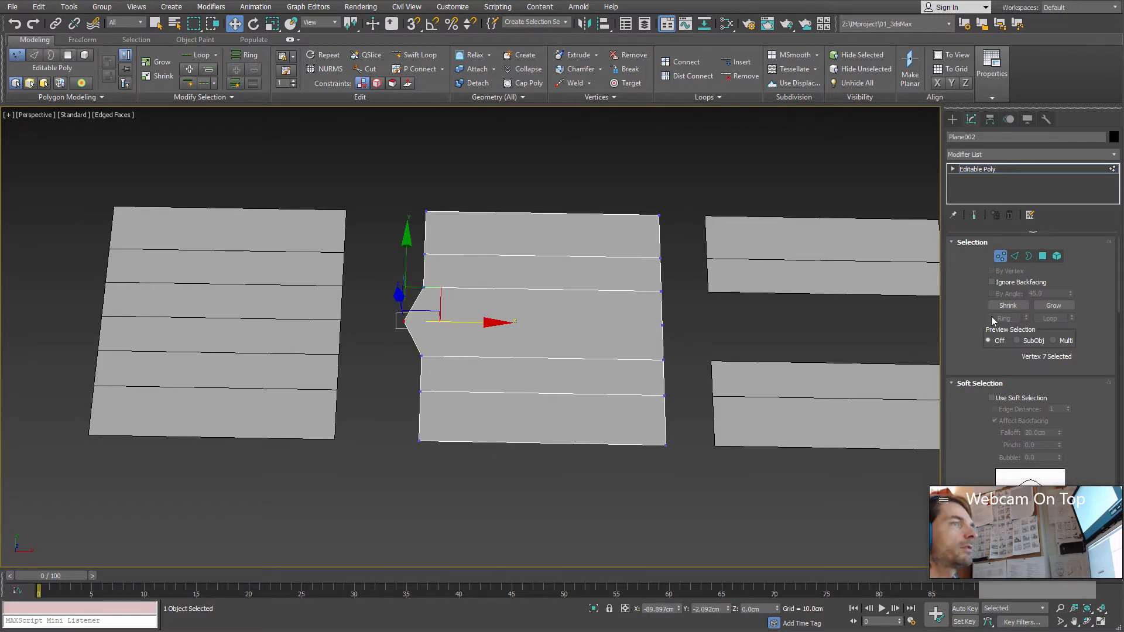
pyautogui.click(1003, 248)
# Step: Select the newest plane copy and use the Loops Remove command on its middle cross edge at edge level
pyautogui.click(243, 285)
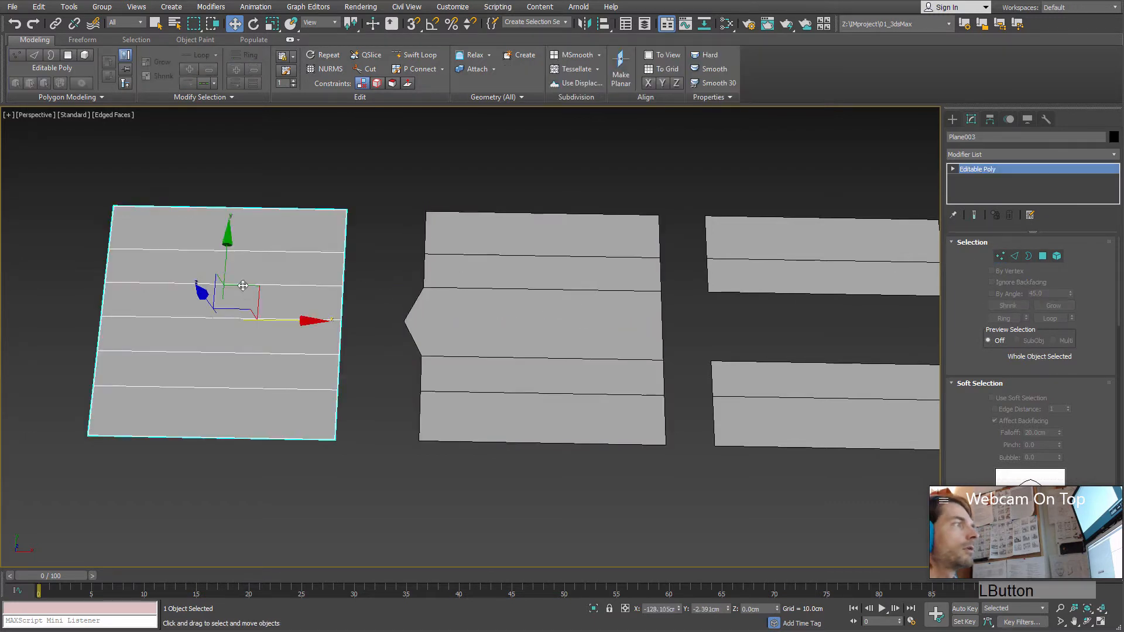
pyautogui.click(1014, 257)
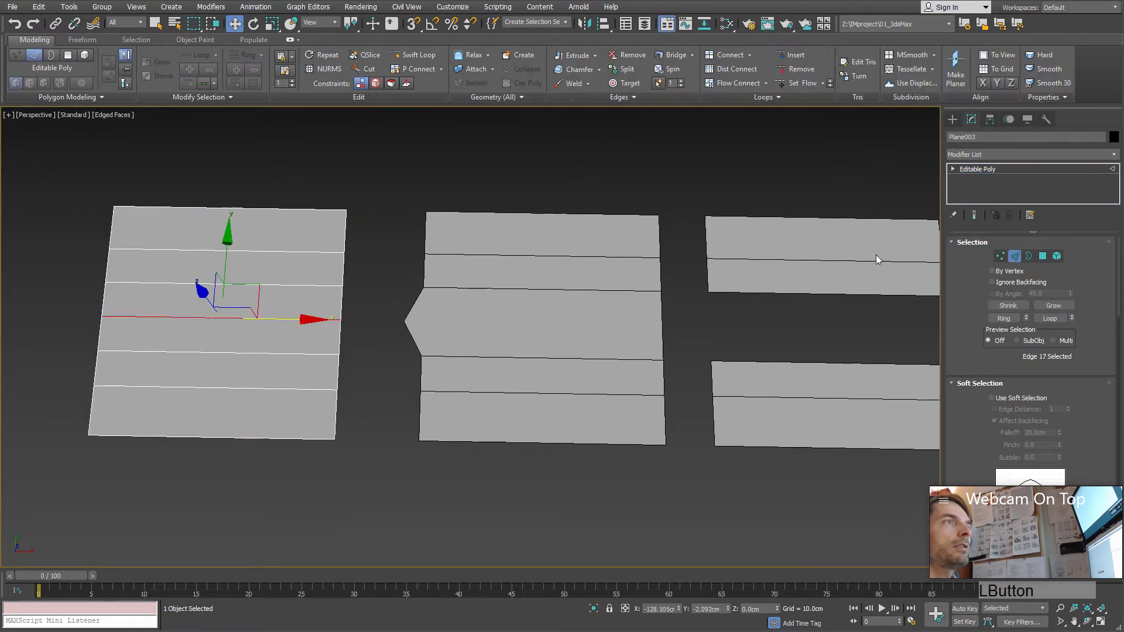
pyautogui.click(186, 319)
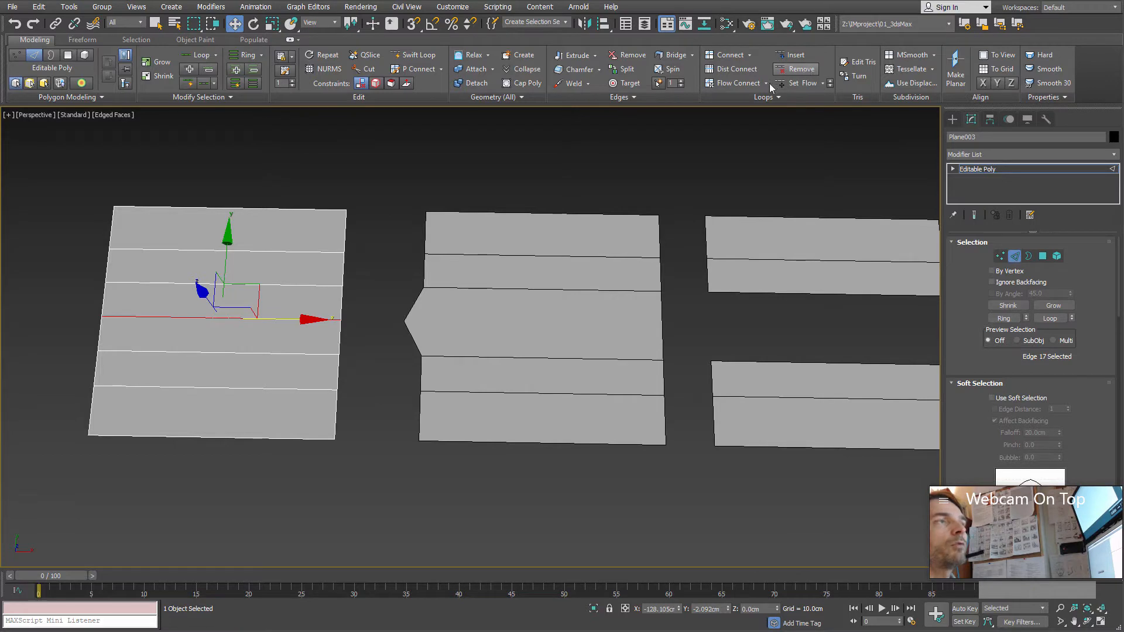
pyautogui.click(800, 70)
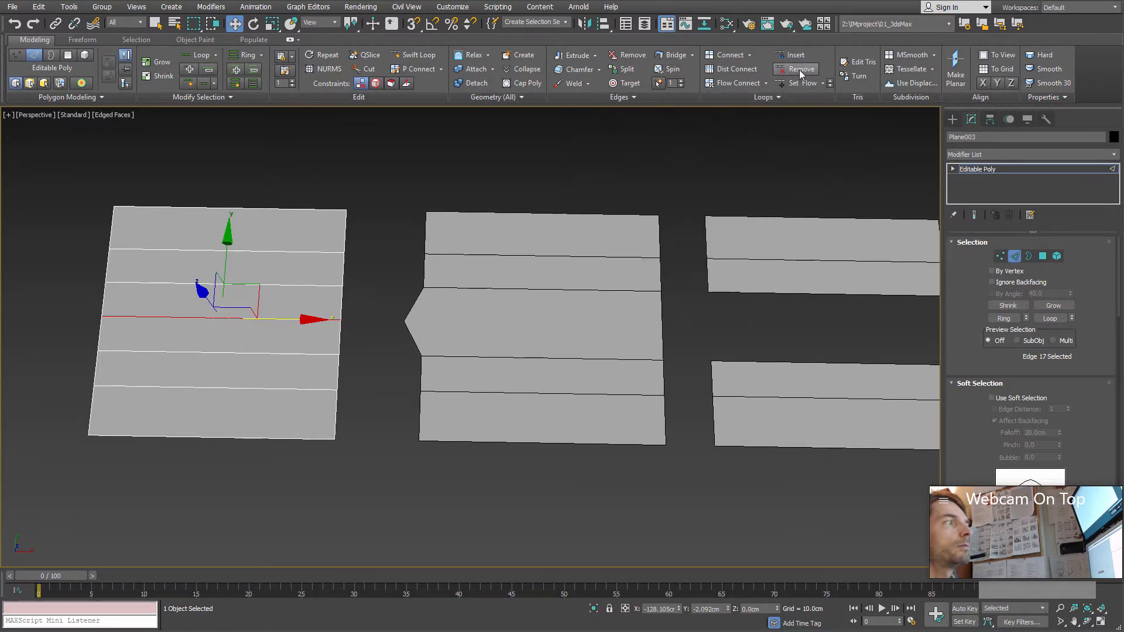
# Step: Check the newest plane's side edges for leftover vertices at vertex level and compare it with the other planes
pyautogui.moveTo(212, 330); pyautogui.dragTo(226, 321, button='middle')
pyautogui.press('1')
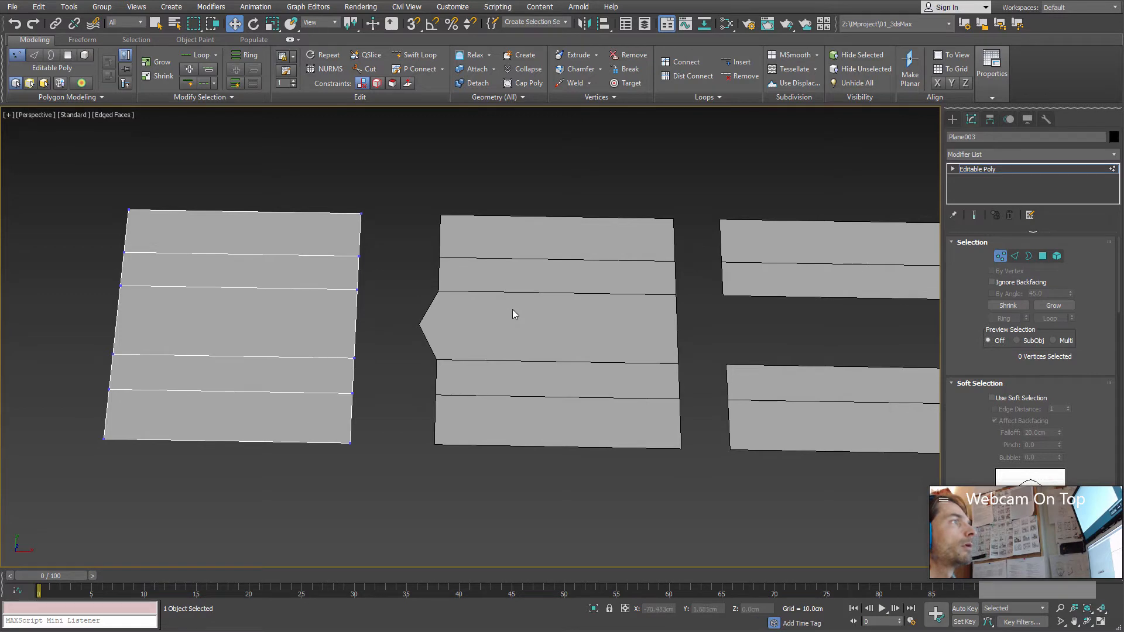
pyautogui.keyDown('alt'); pyautogui.moveTo(365, 316); pyautogui.dragTo(468, 322, button='middle'); pyautogui.keyUp('alt')
pyautogui.scroll(-3, 382, 311)
pyautogui.moveTo(468, 323); pyautogui.dragTo(430, 336, button='middle')
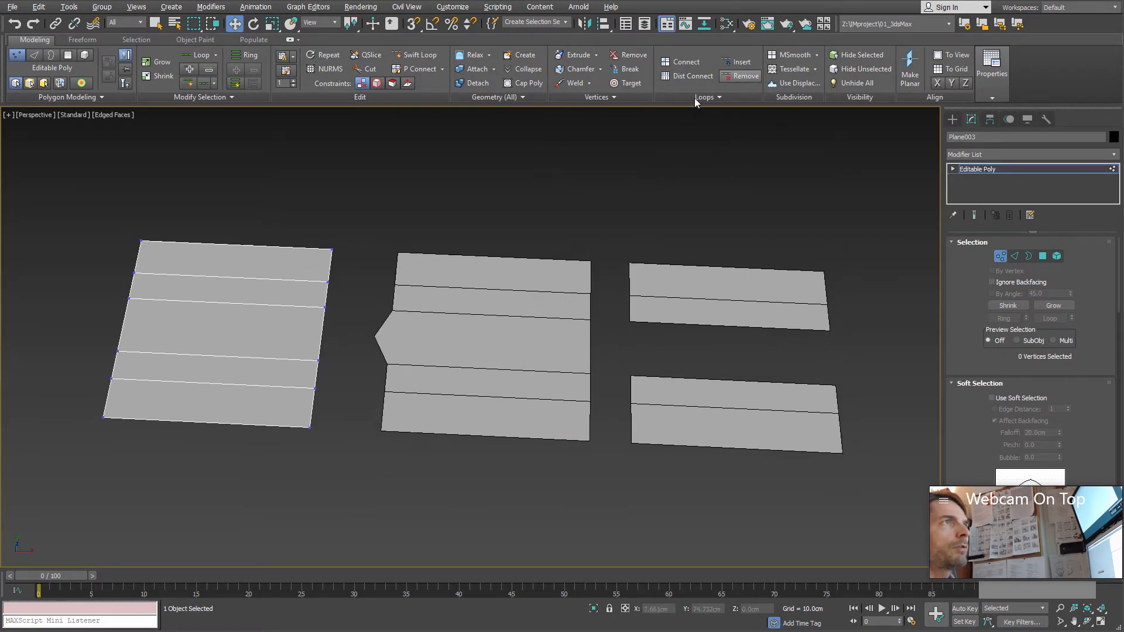
pyautogui.keyDown('alt'); pyautogui.moveTo(341, 348); pyautogui.dragTo(346, 322, button='middle'); pyautogui.keyUp('alt')
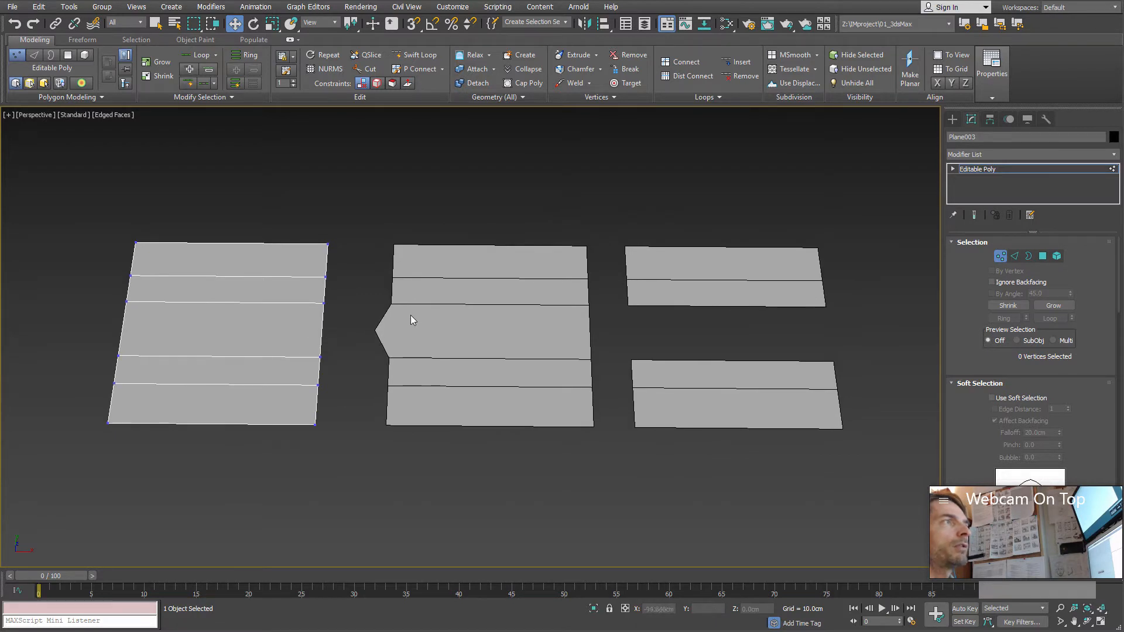
# Step: Switch to the middle plane and use Remove on both leftover middle side vertices at vertex level
pyautogui.click(1001, 256)
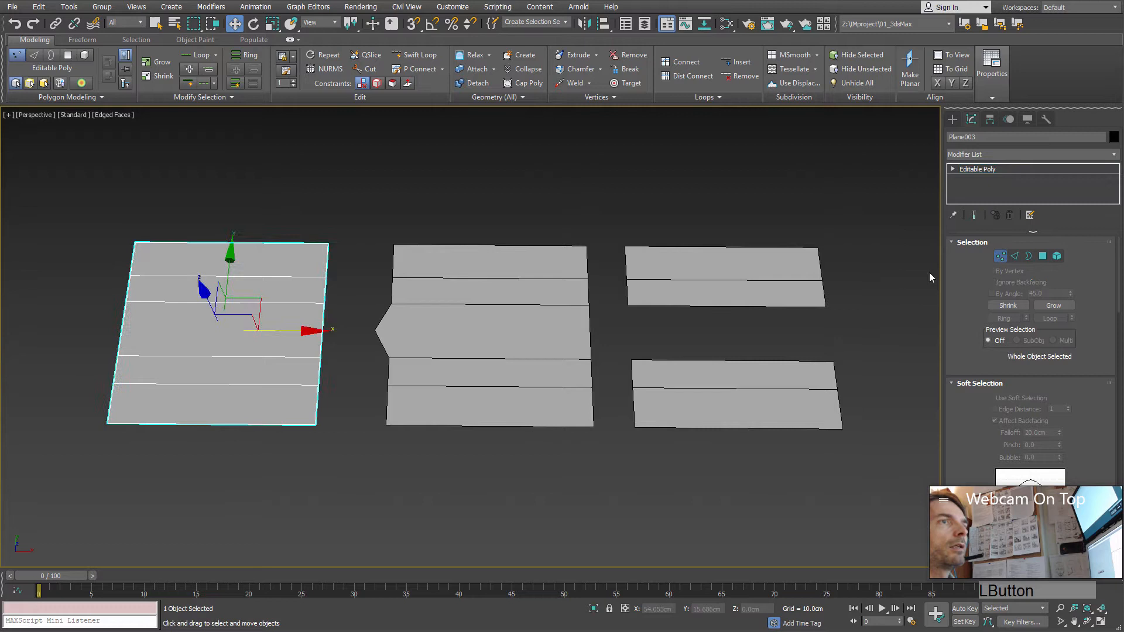
pyautogui.click(451, 301)
pyautogui.press('1')
pyautogui.moveTo(614, 314); pyautogui.dragTo(353, 346)
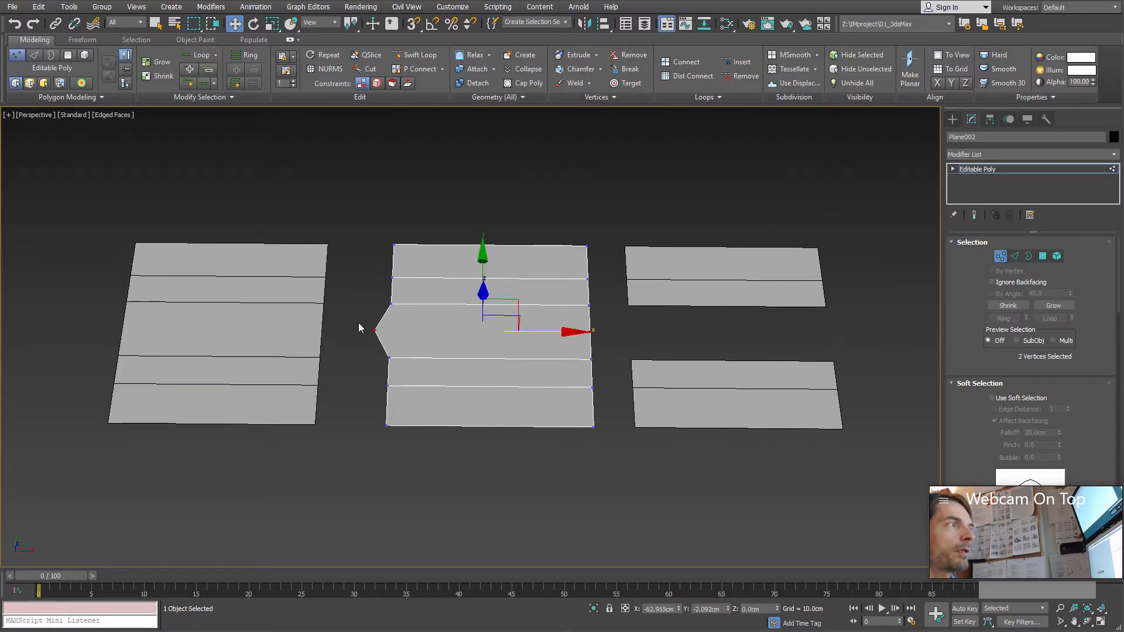
pyautogui.moveTo(606, 338); pyautogui.dragTo(615, 349)
pyautogui.click(625, 58)
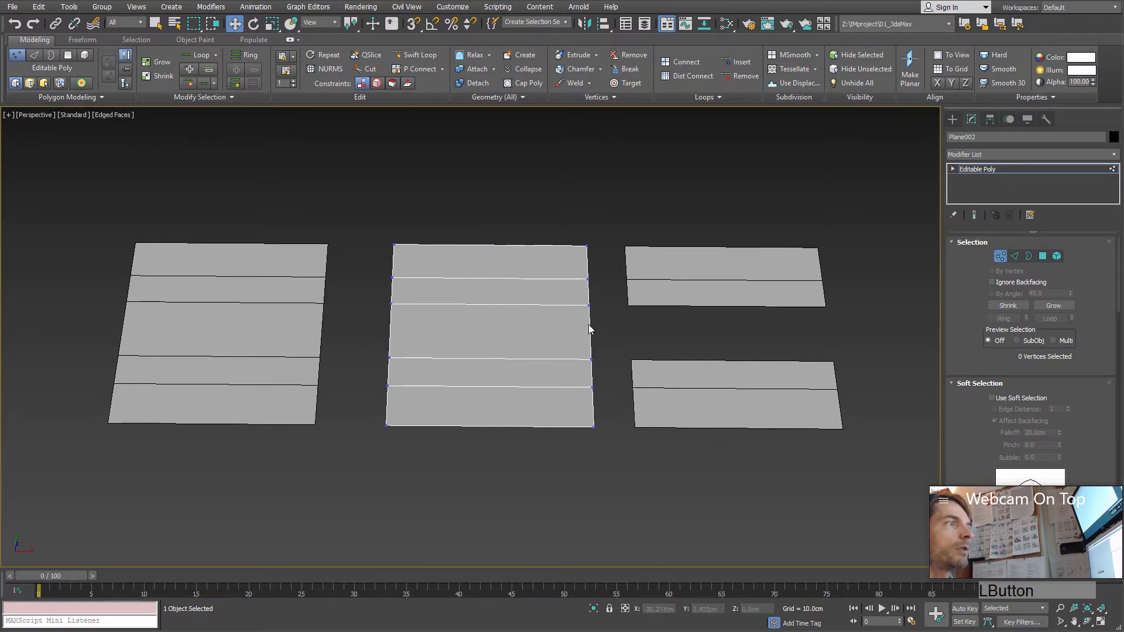
pyautogui.keyDown('alt'); pyautogui.moveTo(589, 324); pyautogui.dragTo(533, 366, button='middle'); pyautogui.keyUp('alt')
pyautogui.scroll(3, 561, 340)
pyautogui.scroll(-1, 567, 349)
pyautogui.scroll(1, 541, 364)
pyautogui.scroll(-1, 542, 363)
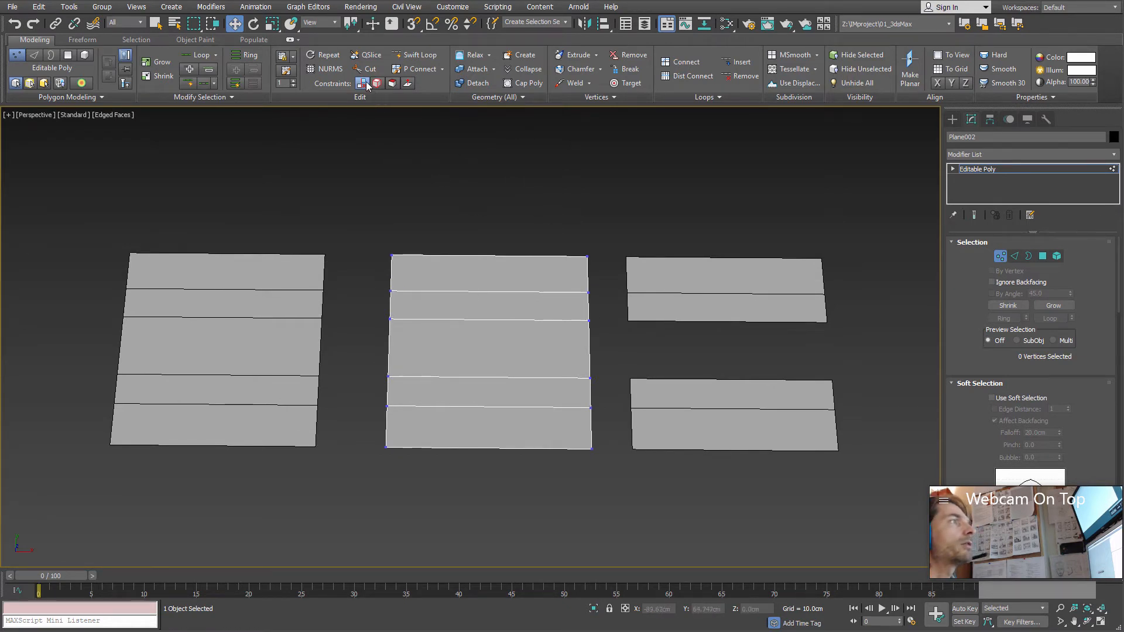
pyautogui.moveTo(535, 306); pyautogui.dragTo(546, 288, button='middle')
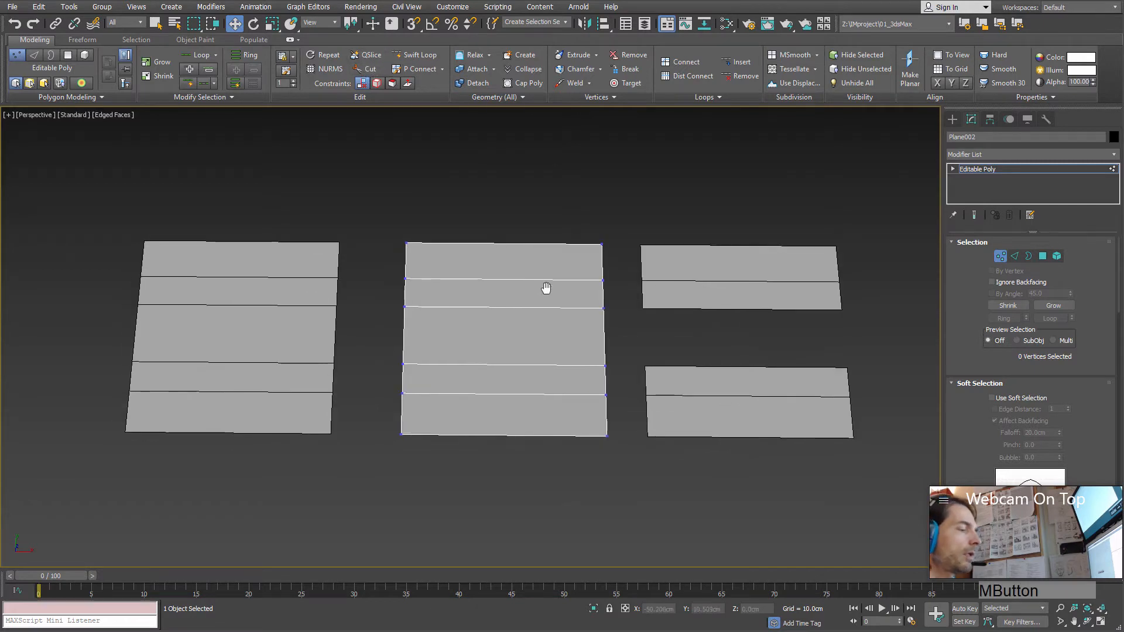
# Step: Use Cut to add a slightly slanted edge across the middle plane's largest face, from its left side to its right side
pyautogui.hotkey('alt', 'c')
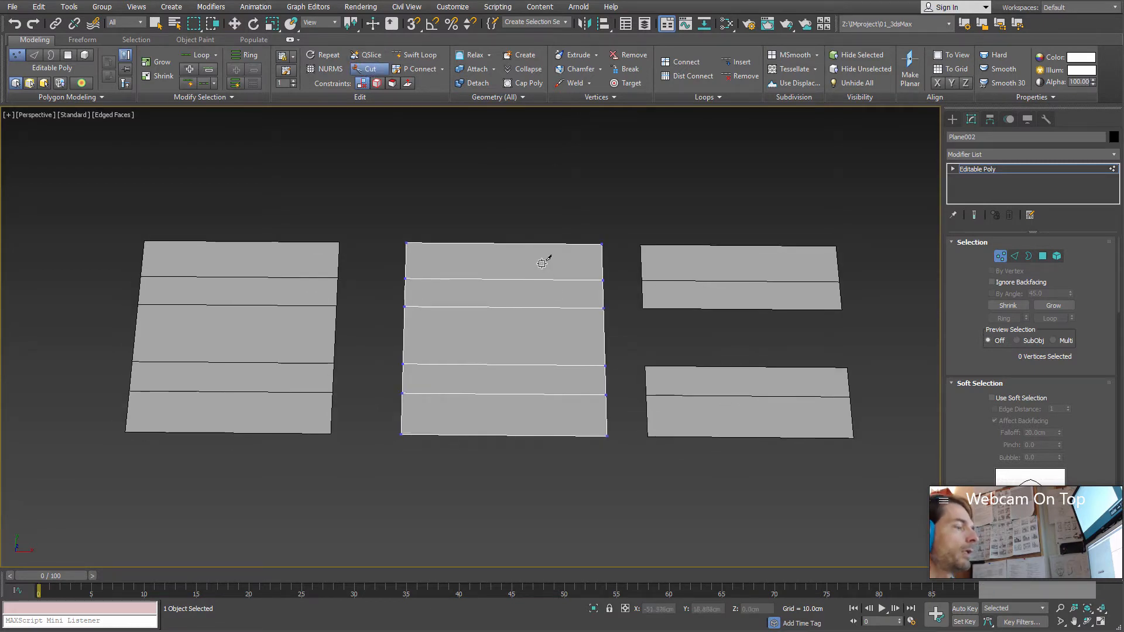
pyautogui.press('c')
pyautogui.press('c')
pyautogui.press('c')
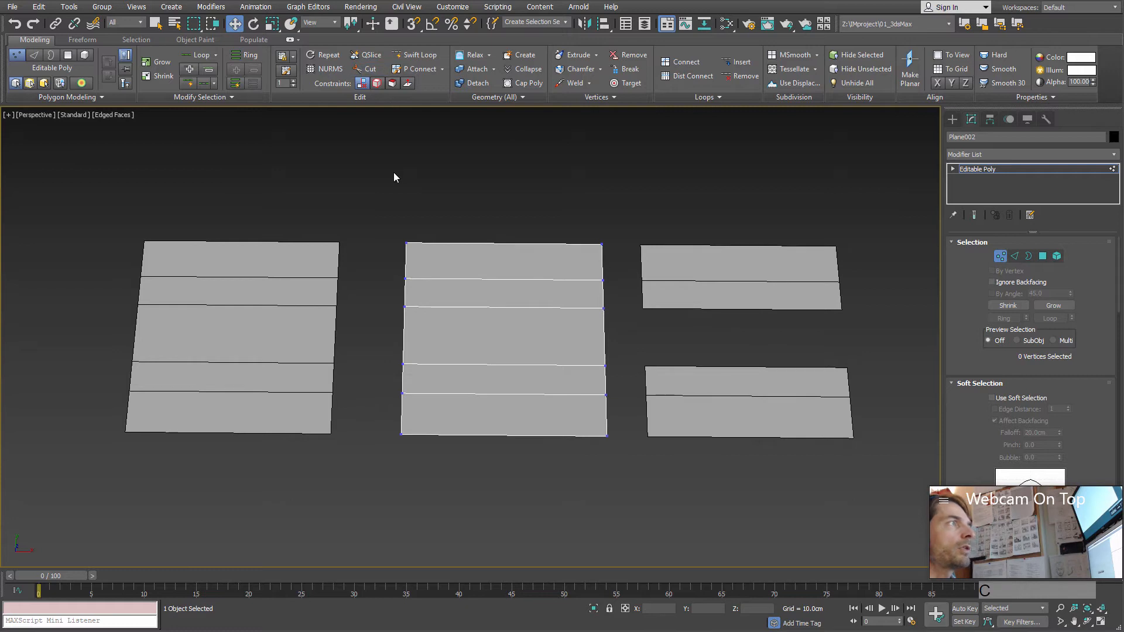
pyautogui.press('c')
pyautogui.press('c')
pyautogui.press('c')
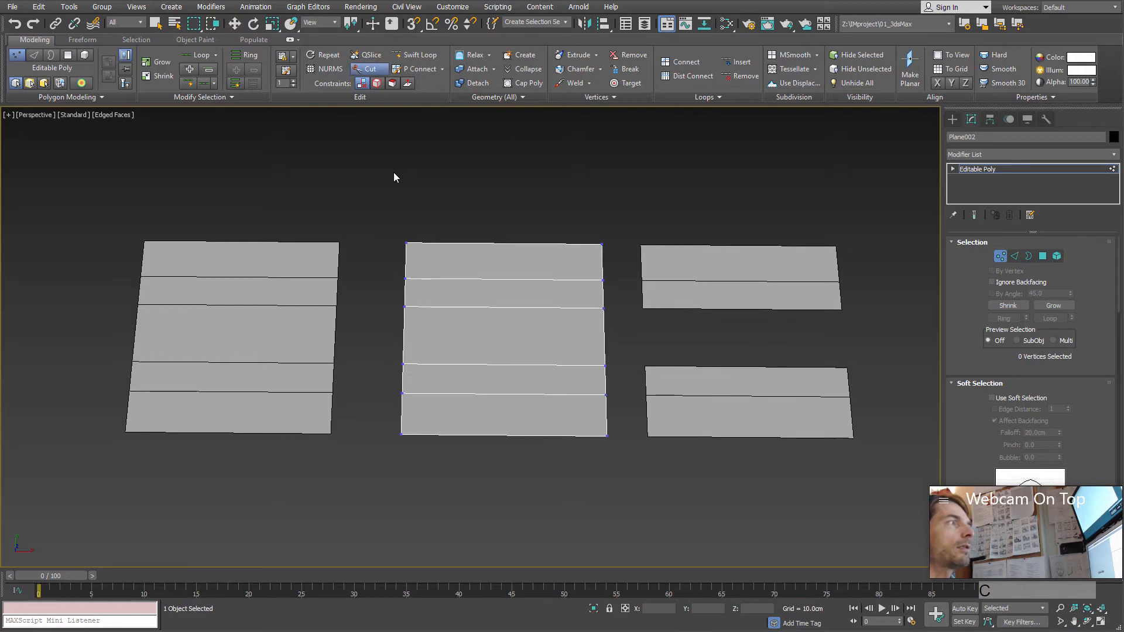
pyautogui.moveTo(497, 308); pyautogui.dragTo(502, 300, button='middle')
pyautogui.scroll(3, 502, 299)
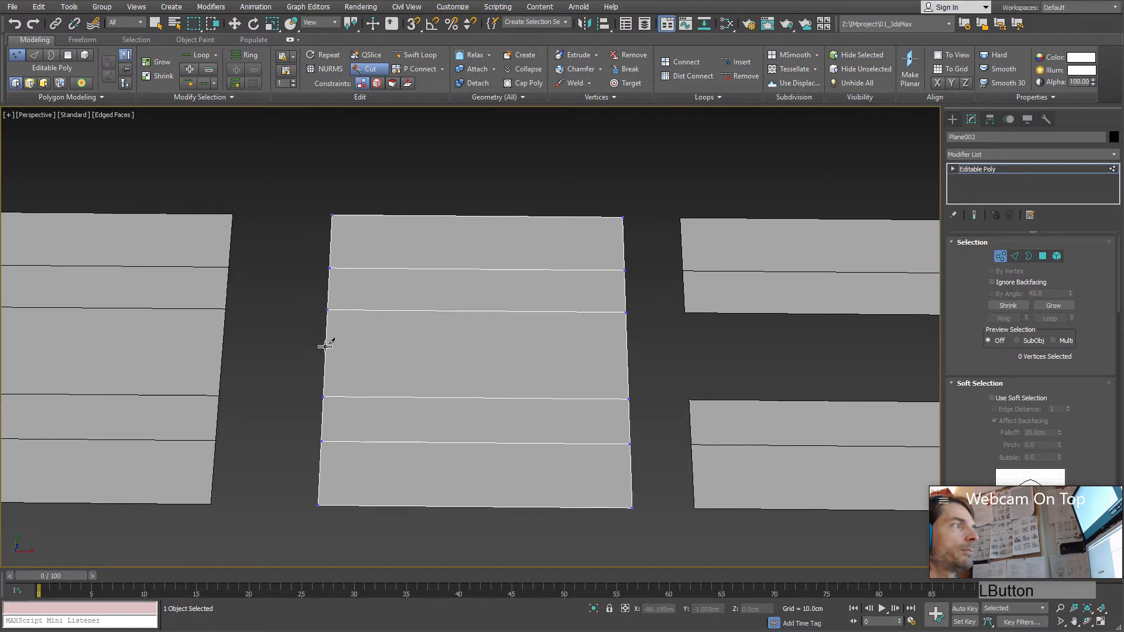
pyautogui.click(626, 335)
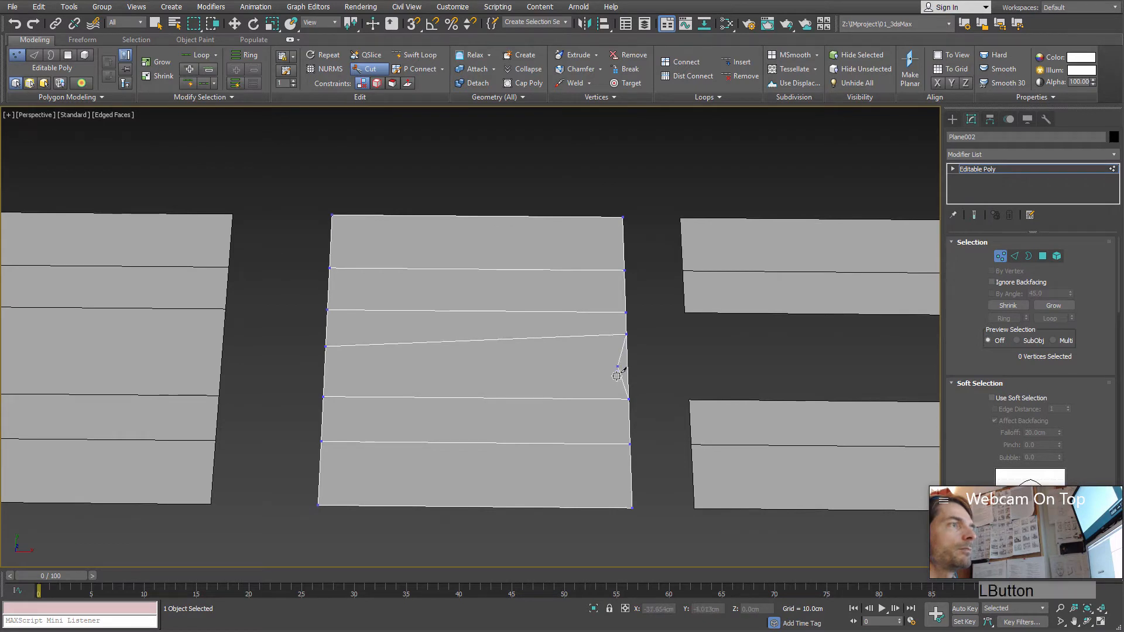
pyautogui.rightClick(568, 373)
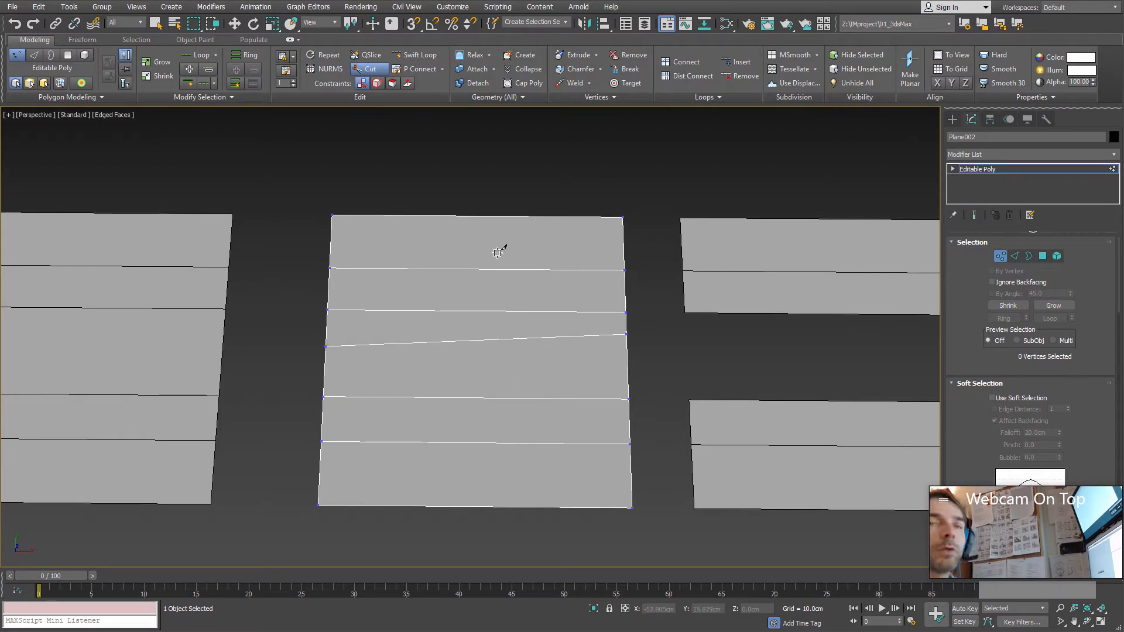
# Step: Cut a closed four-sided shape across the middle plane's two uppermost faces, and leave the Cut tool
pyautogui.click(485, 237)
pyautogui.click(556, 285)
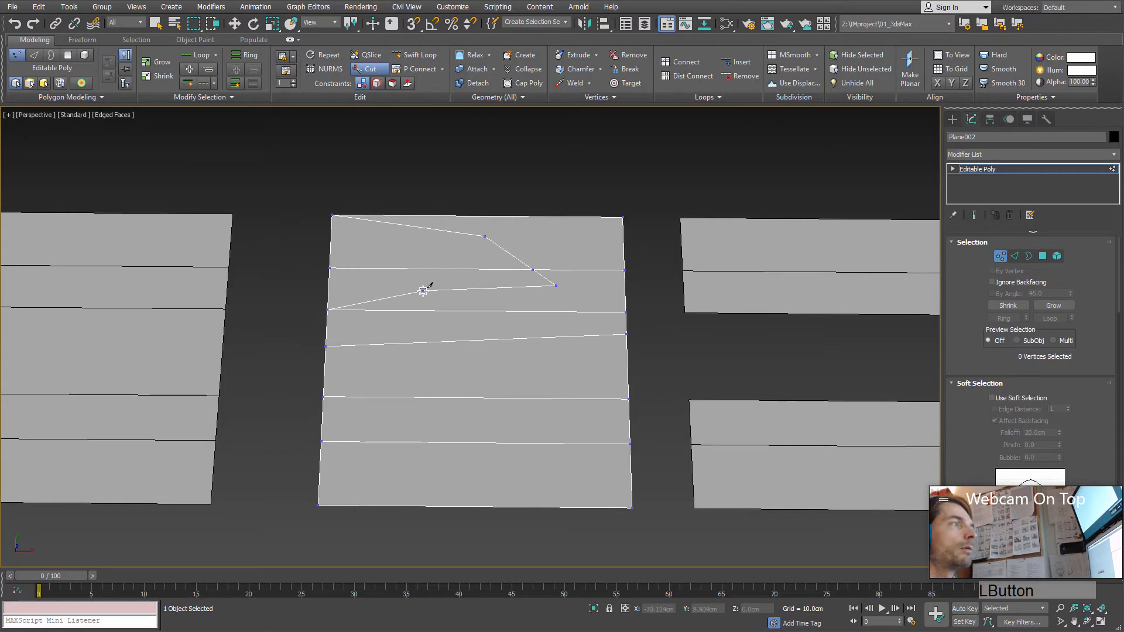
pyautogui.click(422, 291)
pyautogui.click(426, 250)
pyautogui.rightClick(449, 233)
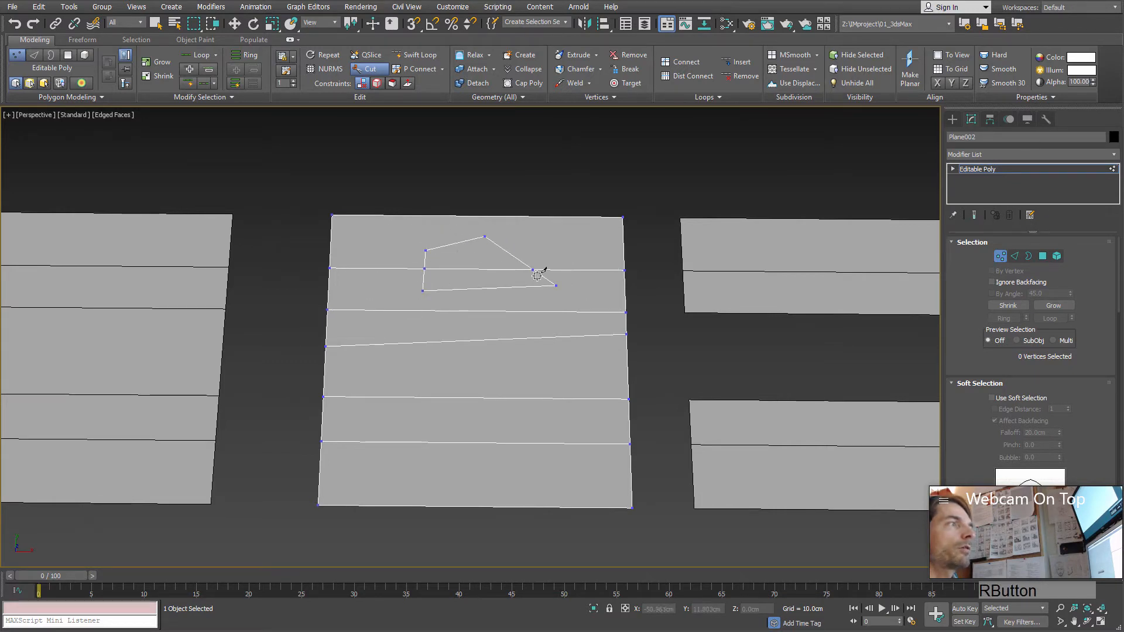
pyautogui.scroll(5, 489, 271)
pyautogui.moveTo(489, 271); pyautogui.dragTo(469, 316, button='middle')
pyautogui.rightClick(453, 281)
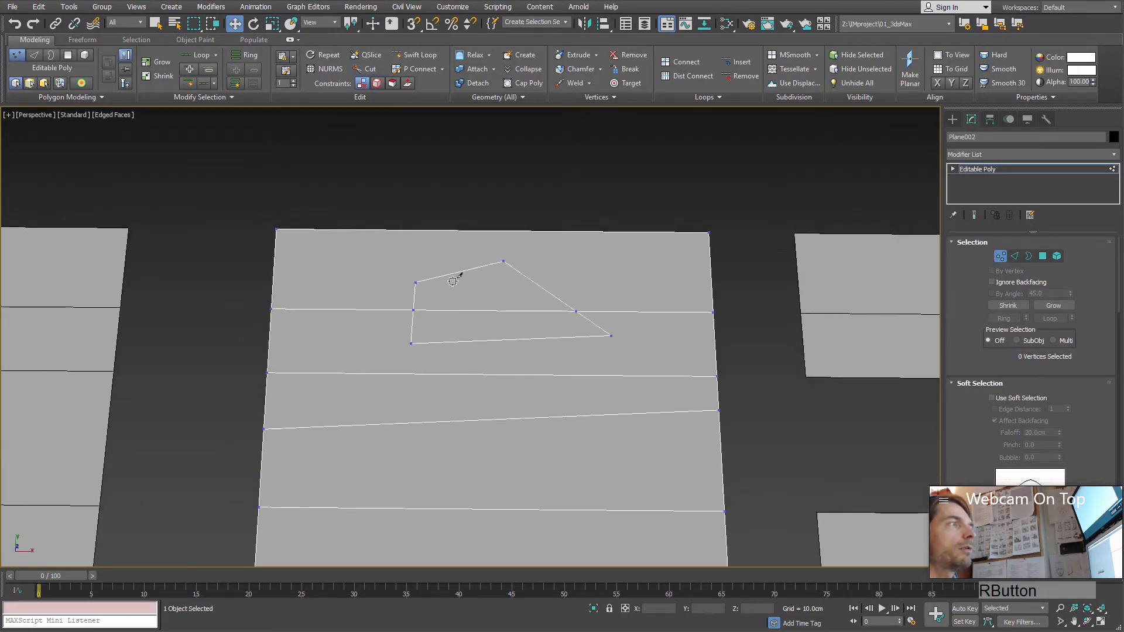
# Step: Select the middle plane's uppermost face around the cut shape at polygon level
pyautogui.click(1042, 255)
pyautogui.click(377, 258)
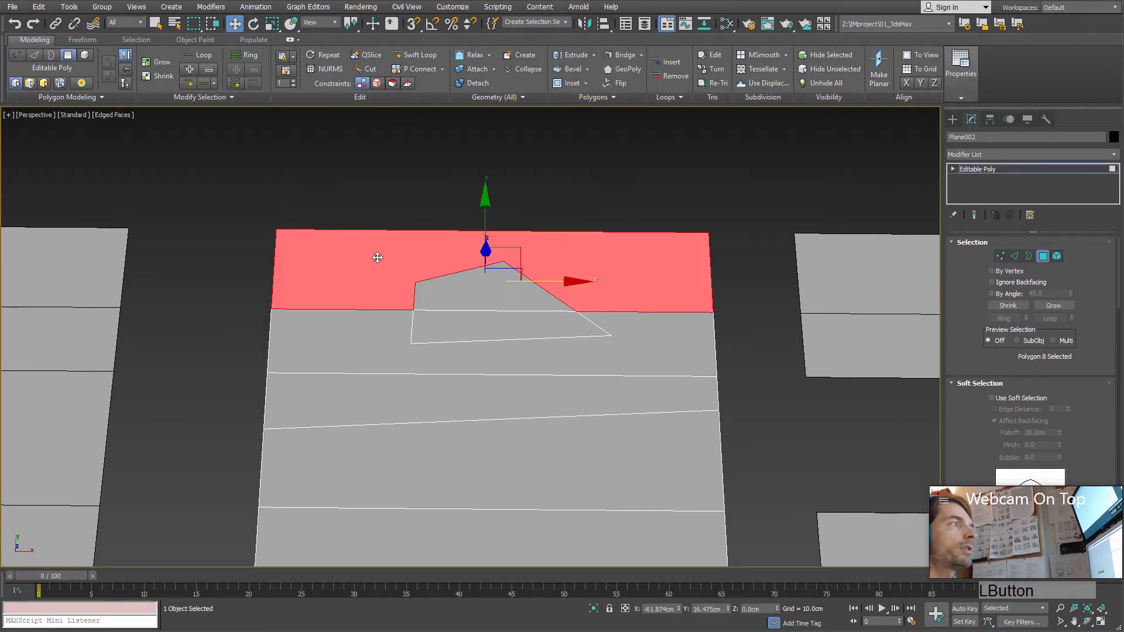
# Step: Use Cut to add an edge from the cut shape's topmost corner straight up to the middle plane's upper border
pyautogui.moveTo(378, 258); pyautogui.dragTo(437, 377, button='middle')
pyautogui.keyDown('alt'); pyautogui.moveTo(339, 351); pyautogui.dragTo(371, 353, button='middle'); pyautogui.keyUp('alt')
pyautogui.keyDown('alt'); pyautogui.moveTo(464, 353); pyautogui.dragTo(522, 316, button='middle'); pyautogui.keyUp('alt')
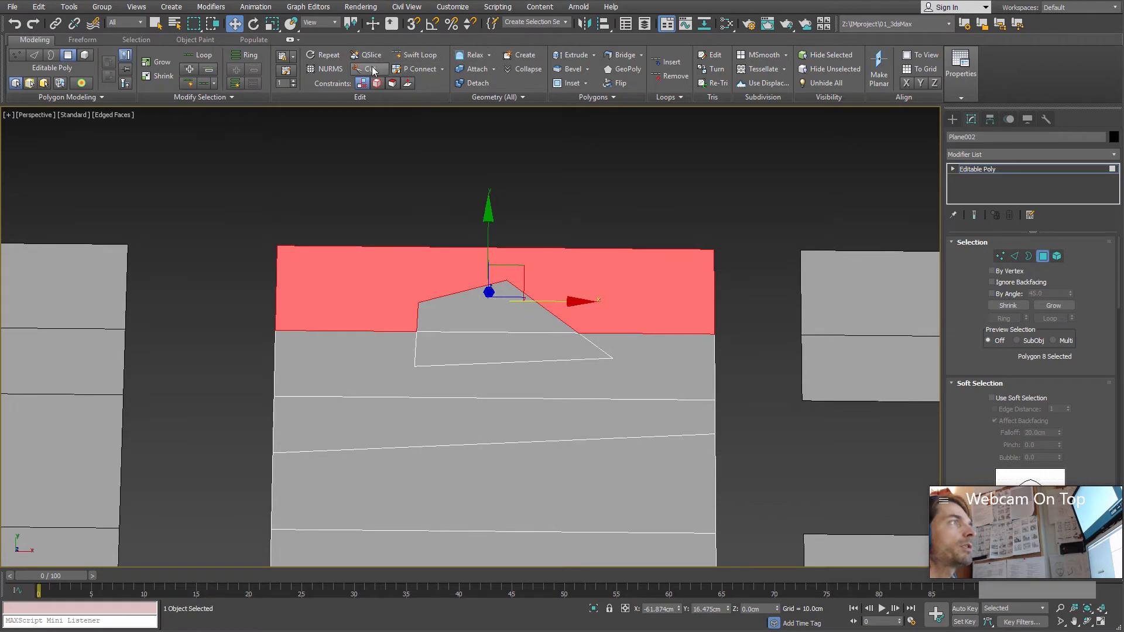
pyautogui.click(366, 69)
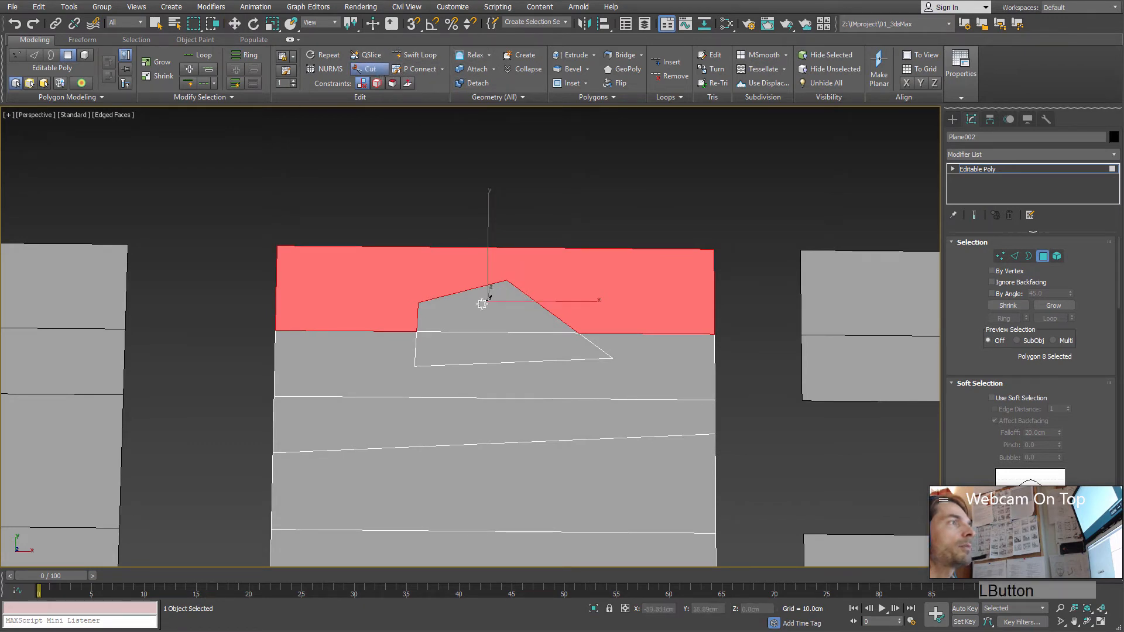
pyautogui.click(507, 281)
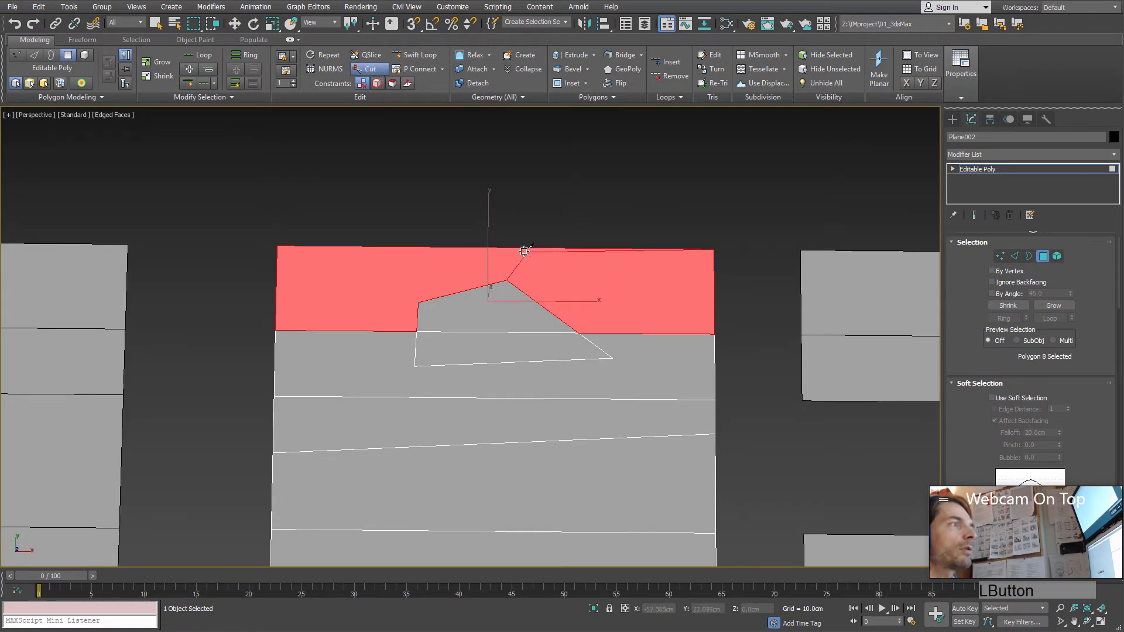
pyautogui.click(507, 247)
pyautogui.rightClick(536, 356)
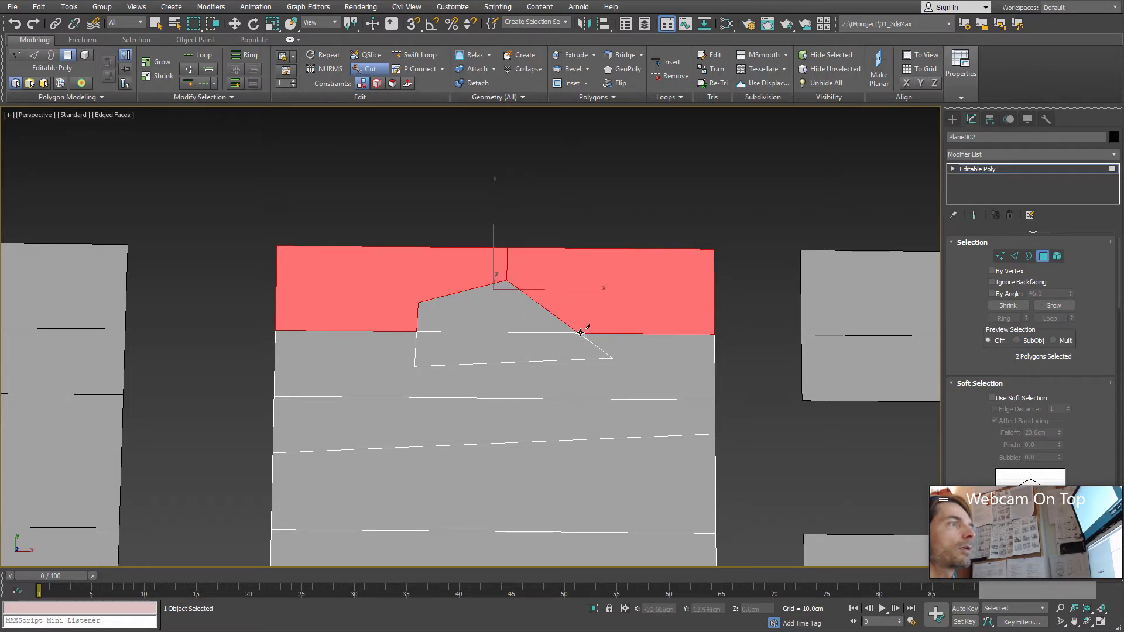
# Step: At vertex level, cut an edge from where the shape's right side crosses the horizontal edge up to the plane's upper border
pyautogui.press('1')
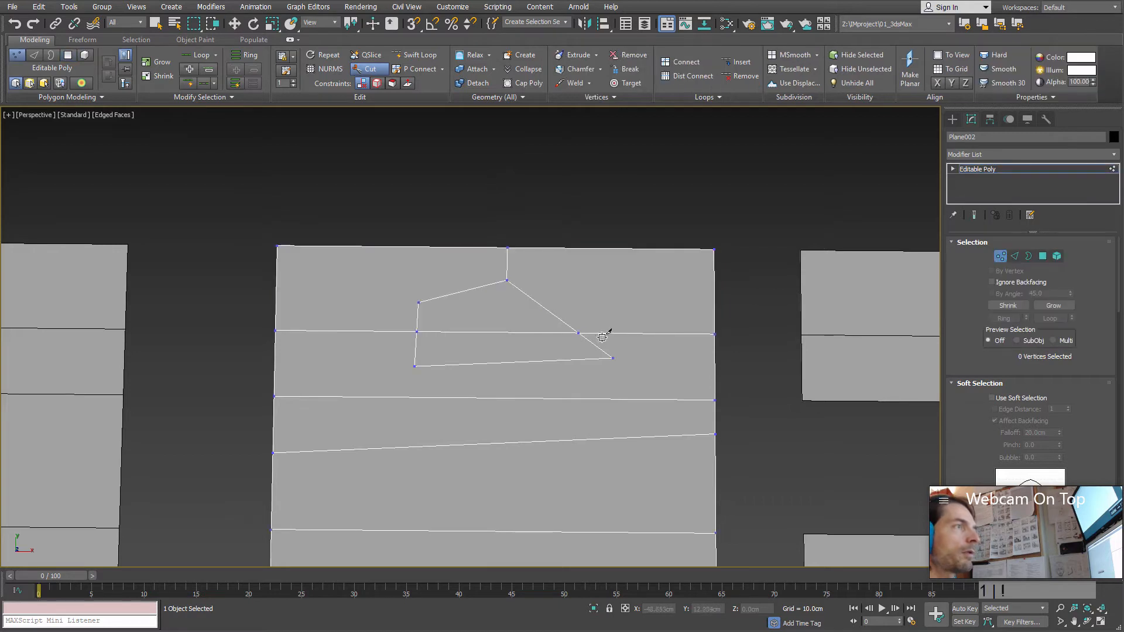
pyautogui.click(576, 332)
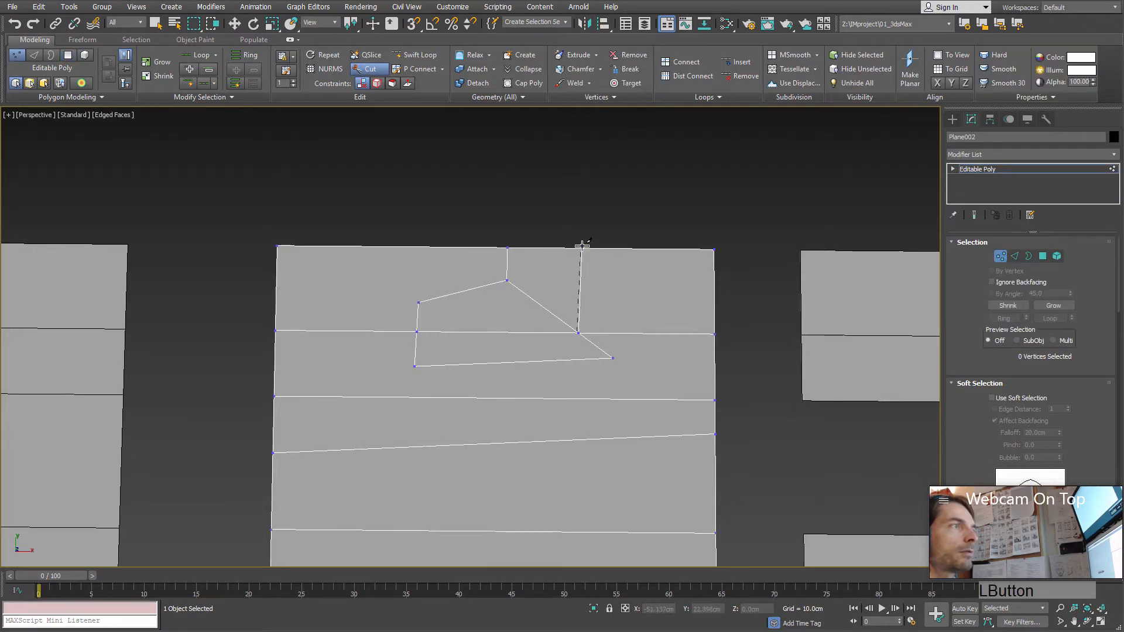
pyautogui.click(580, 249)
pyautogui.rightClick(629, 305)
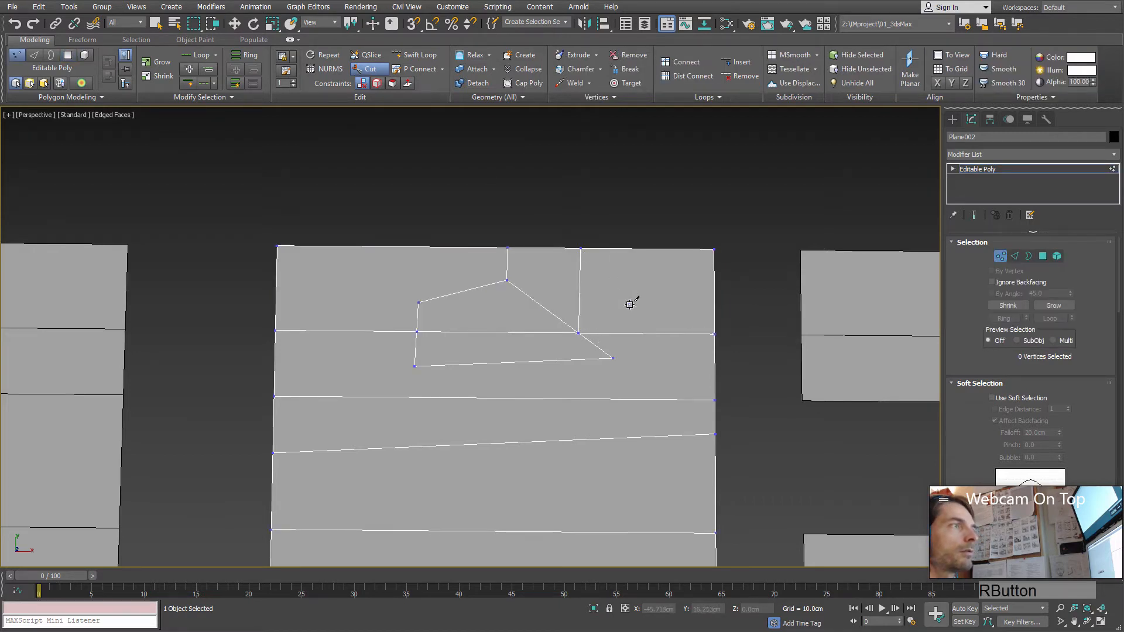
# Step: Cut edges from the shape's upper-left corner to the plane's upper border and to its left border, and leave the Cut tool
pyautogui.click(418, 303)
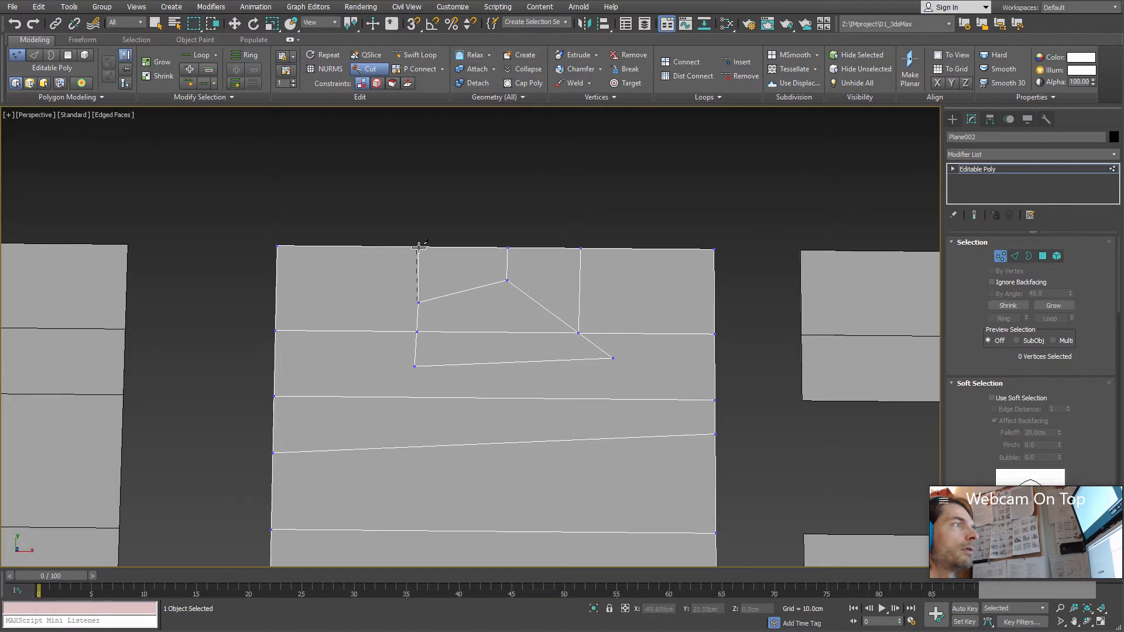
pyautogui.click(418, 246)
pyautogui.rightClick(450, 306)
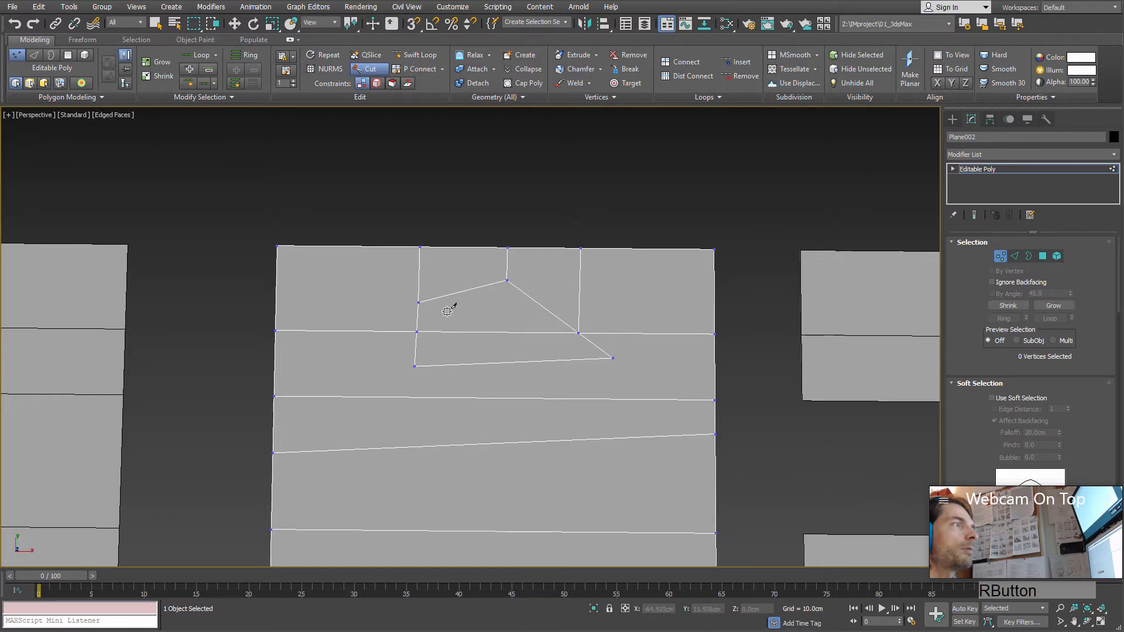
pyautogui.click(418, 302)
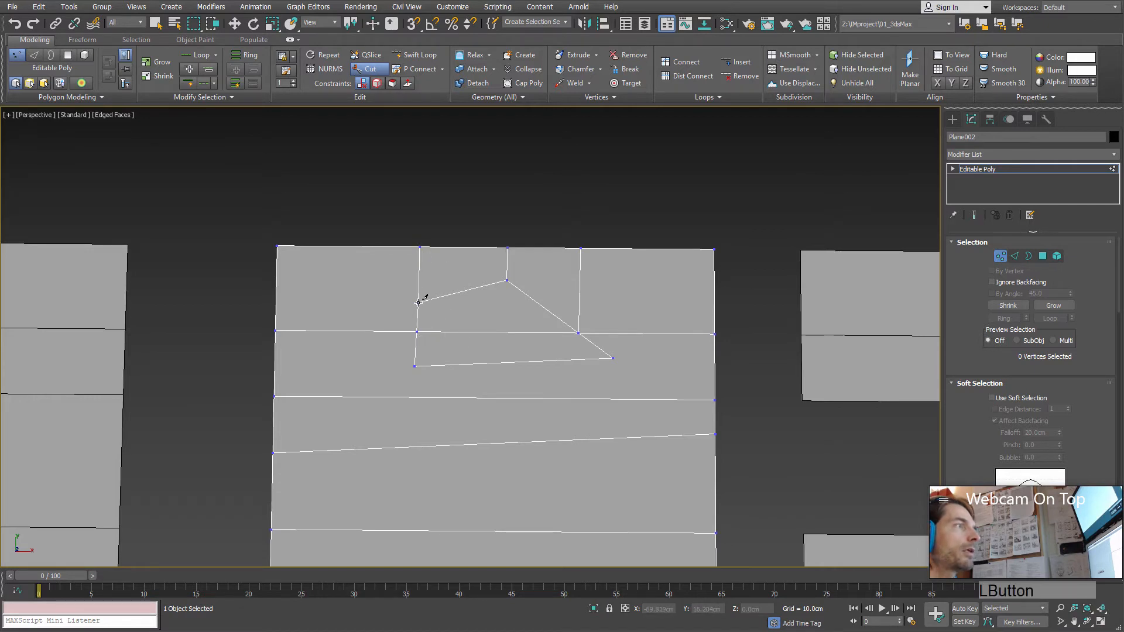
pyautogui.click(275, 299)
pyautogui.rightClick(337, 347)
pyautogui.rightClick(331, 322)
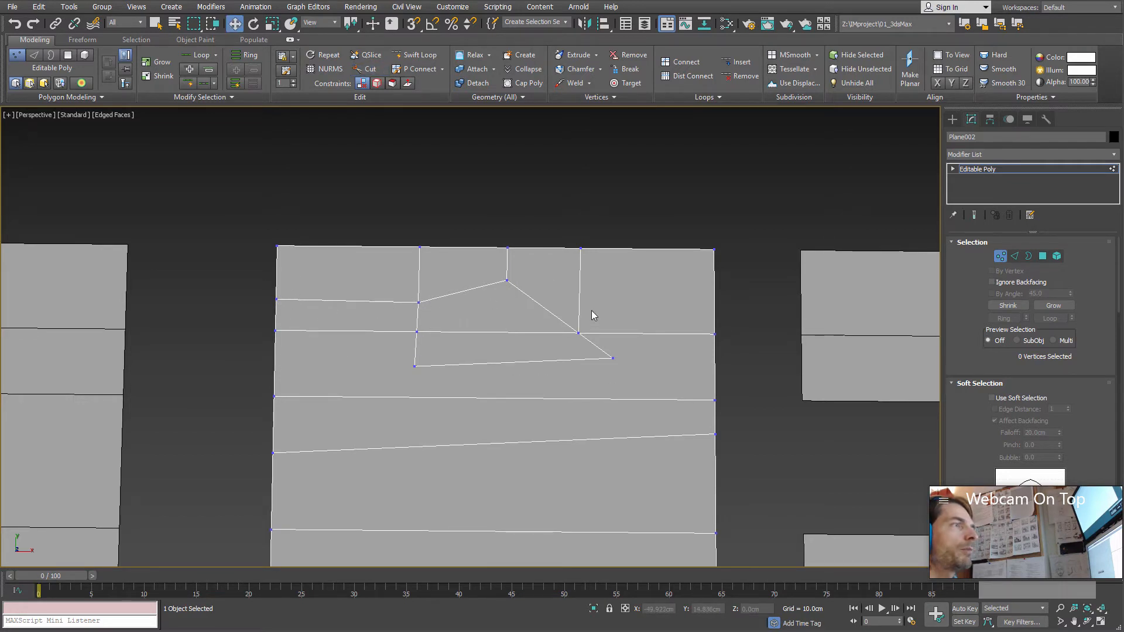
# Step: Select the faces in and around the cut shape one by one at polygon level to check how the cuts divide them
pyautogui.click(1043, 256)
pyautogui.click(490, 312)
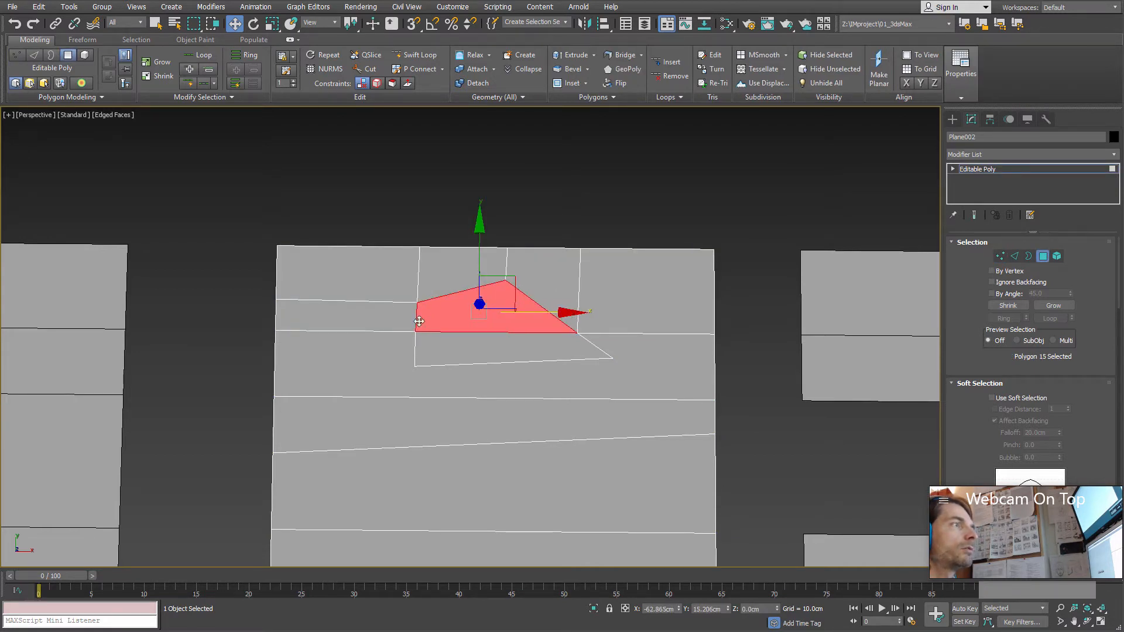
pyautogui.click(597, 262)
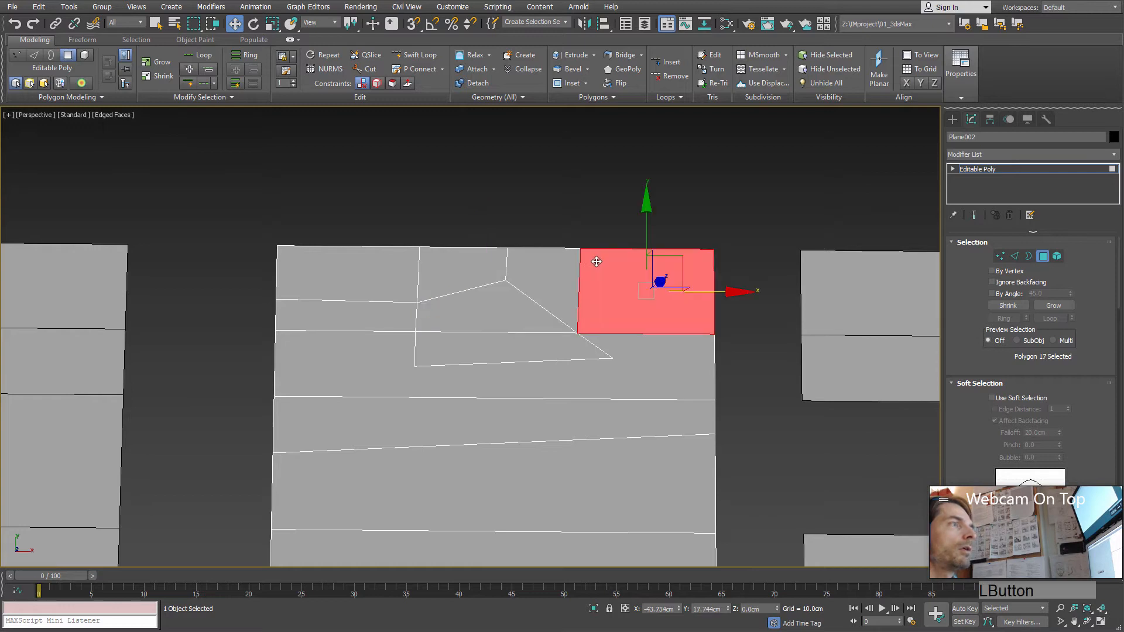
pyautogui.click(547, 281)
pyautogui.click(448, 264)
pyautogui.click(385, 268)
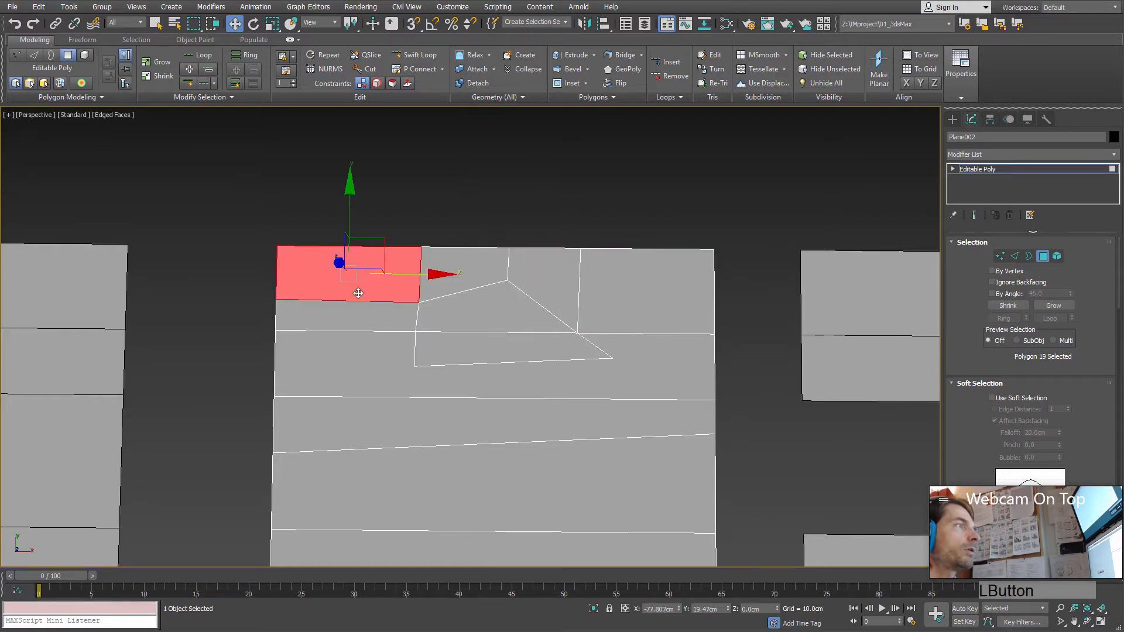
pyautogui.click(357, 309)
pyautogui.click(442, 356)
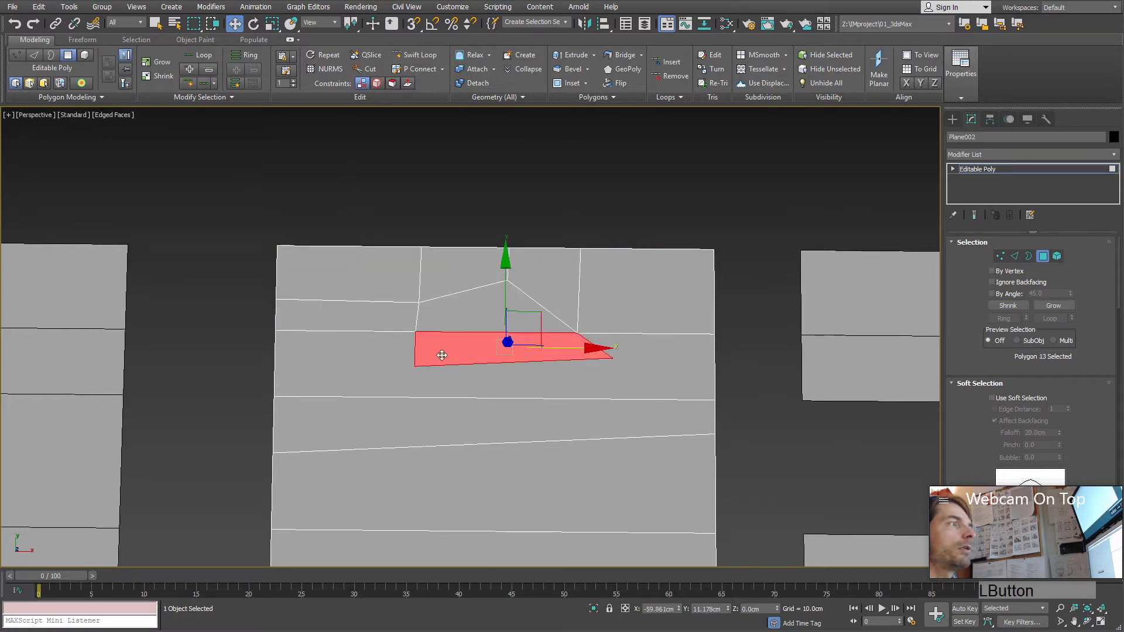
# Step: At vertex level, cut an edge from the shape's lower-left corner down across all faces to the middle plane's lower border
pyautogui.click(1000, 257)
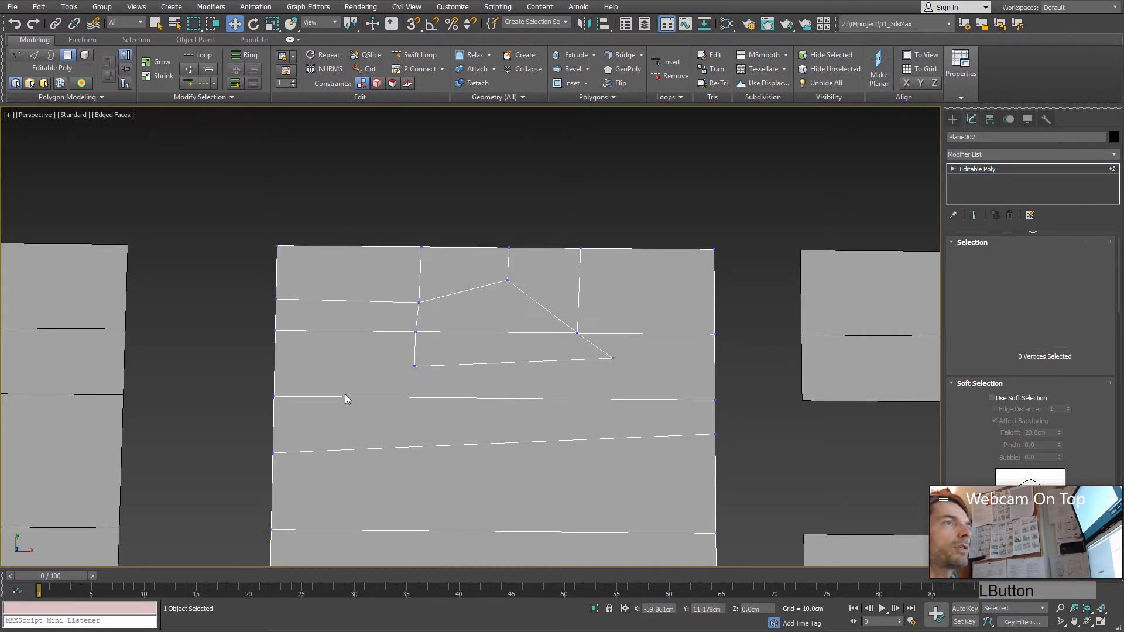
pyautogui.moveTo(346, 394); pyautogui.dragTo(375, 275, button='middle')
pyautogui.scroll(-3, 431, 251)
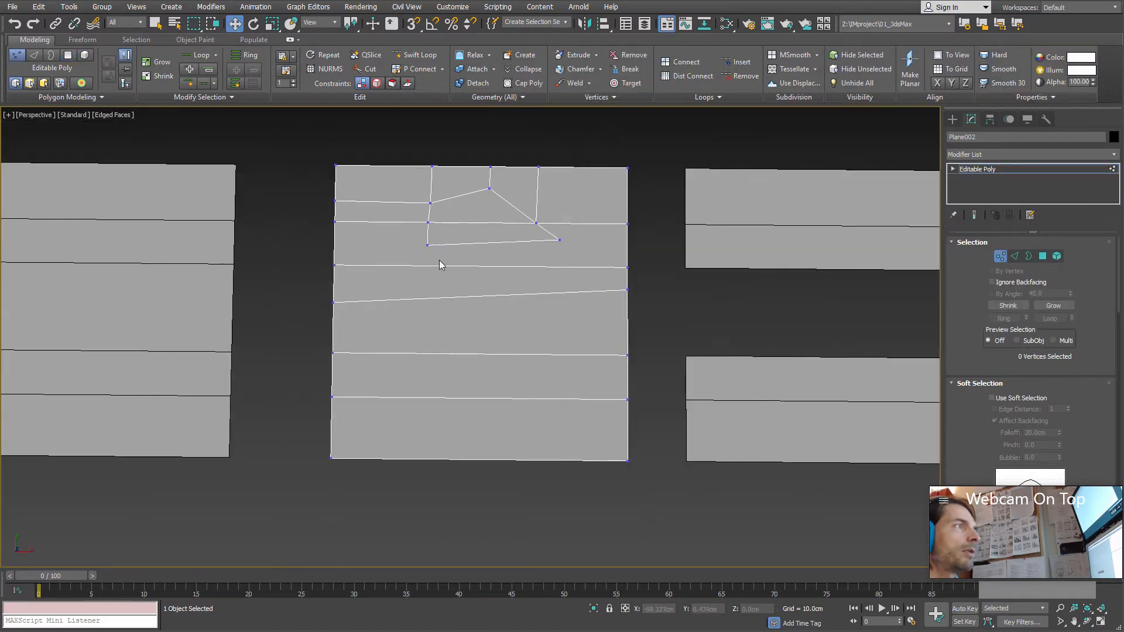
pyautogui.moveTo(442, 261); pyautogui.dragTo(412, 251, button='middle')
pyautogui.hotkey('alt', 'c')
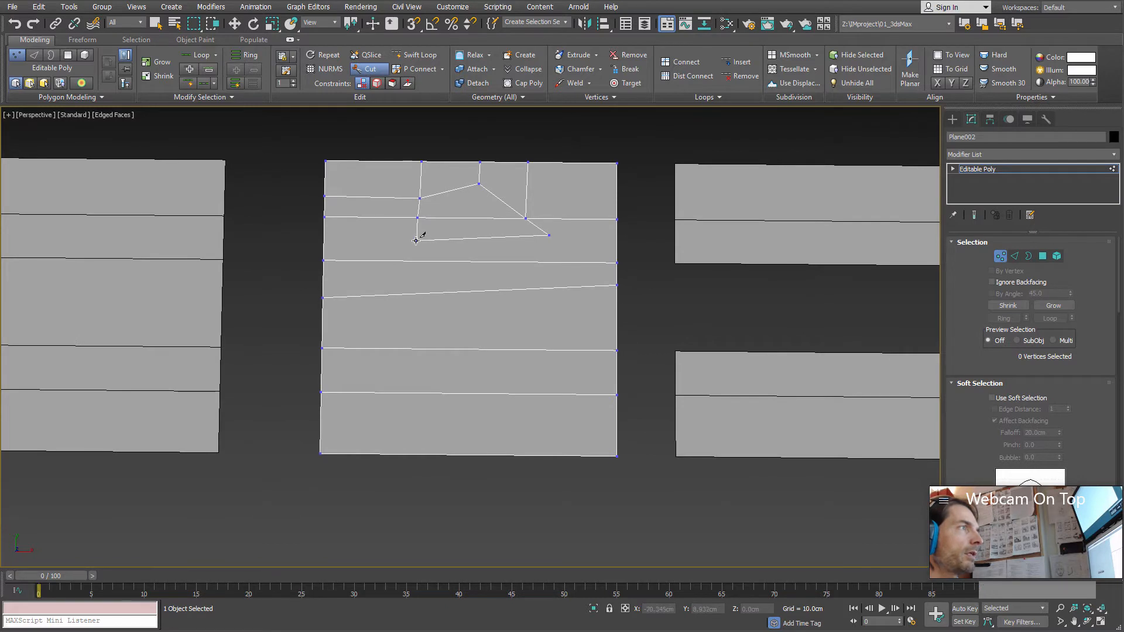
pyautogui.click(409, 455)
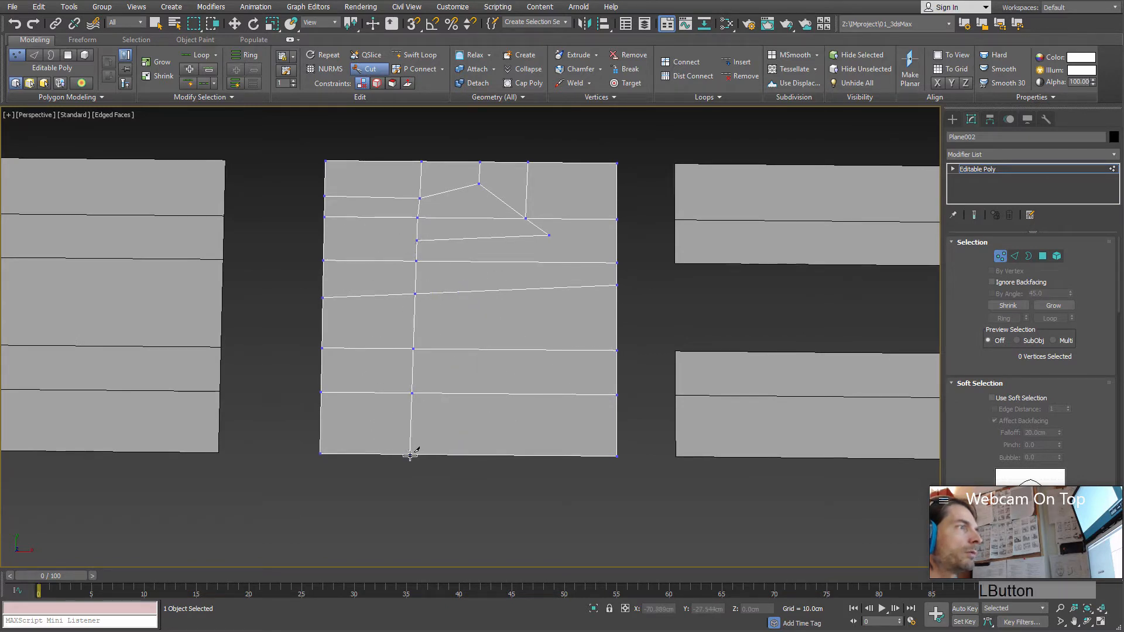
pyautogui.rightClick(572, 286)
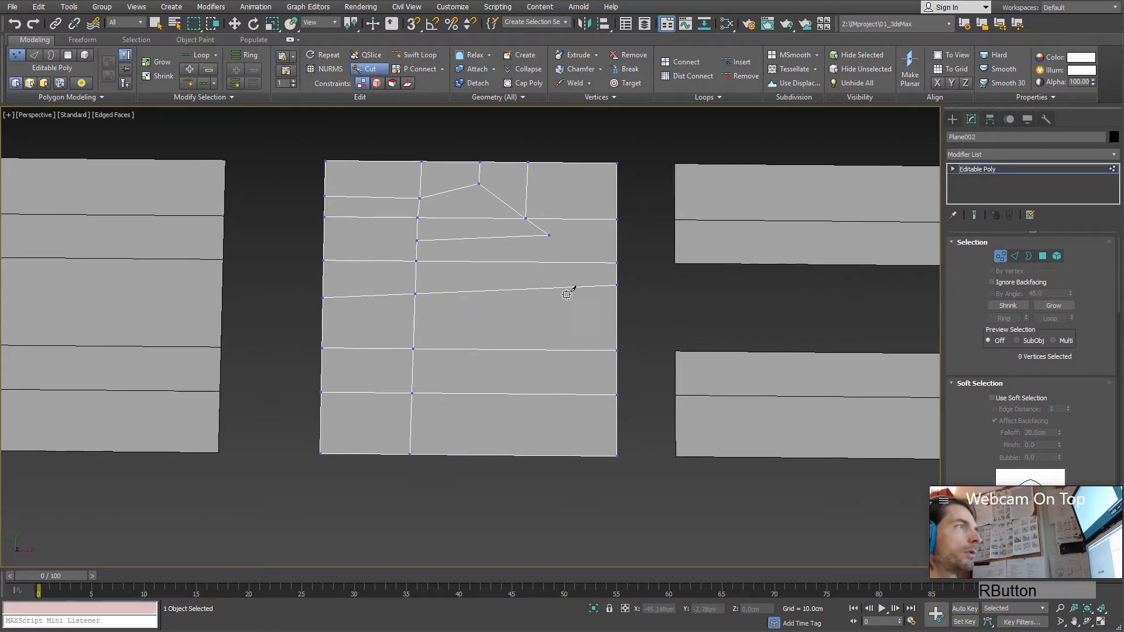
# Step: Try cutting an edge from the shape's lower-right corner down to the plane's lower border in one go, and undo it
pyautogui.click(549, 234)
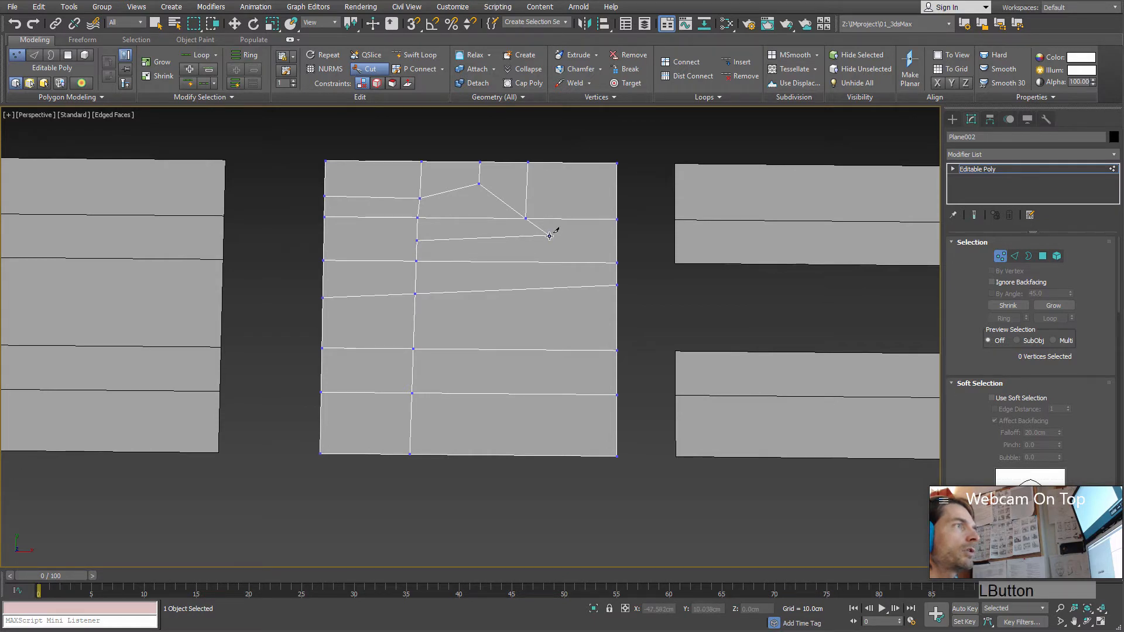
pyautogui.click(544, 455)
pyautogui.rightClick(572, 264)
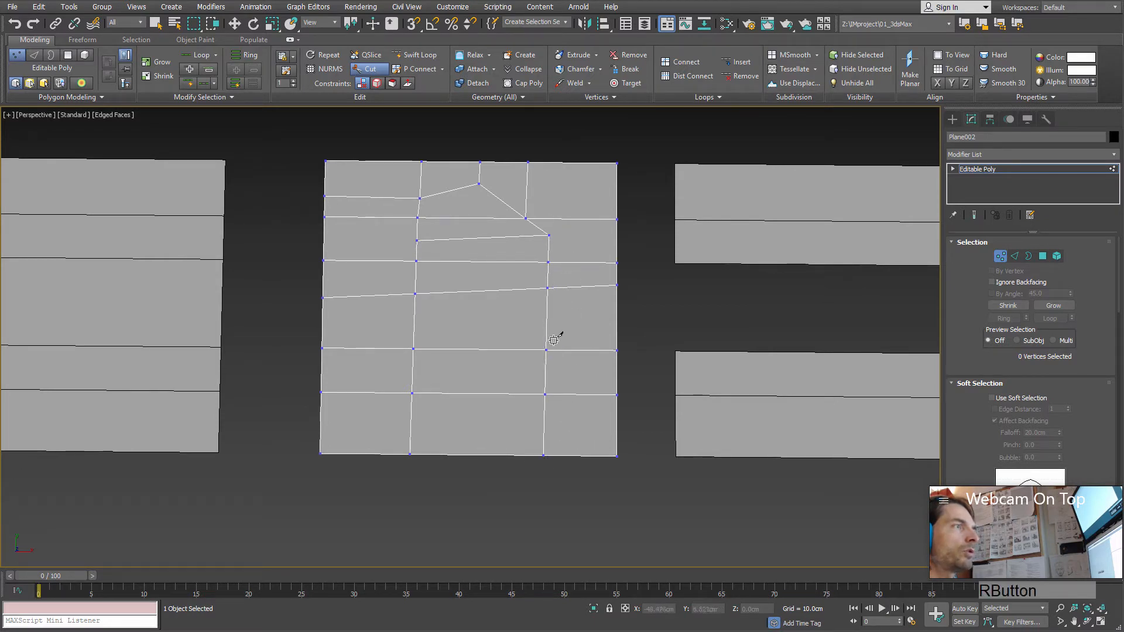
pyautogui.hotkey('ctrl', 'z')
# Step: Cut a short edge from the shape's lower-right corner to the horizontal edge just below, and select the face beneath it at polygon level
pyautogui.click(549, 235)
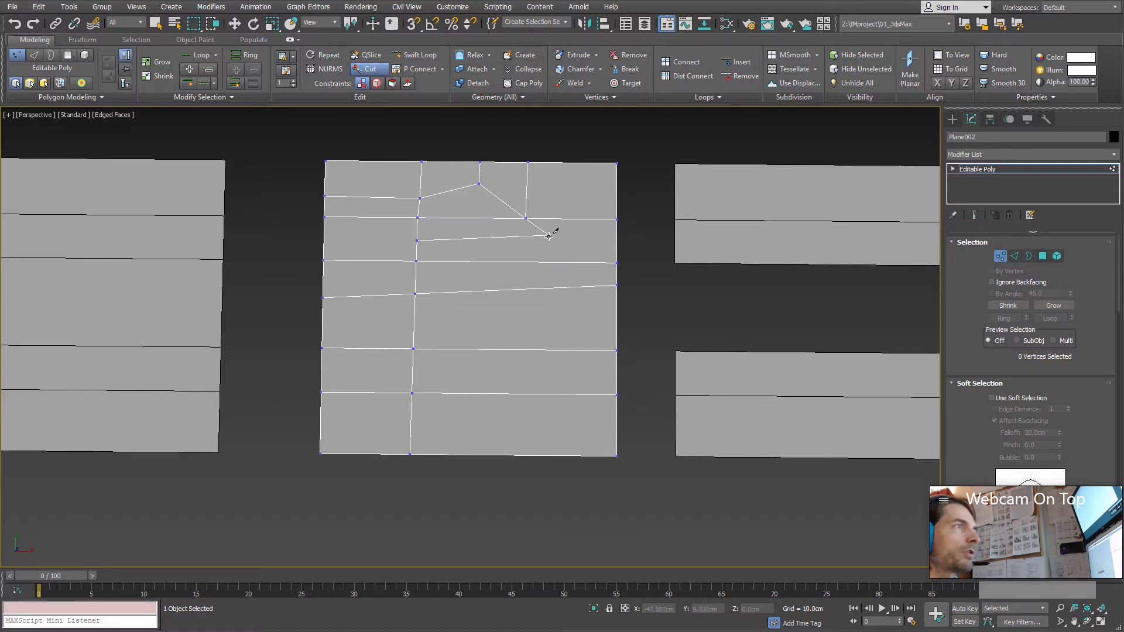
pyautogui.click(550, 262)
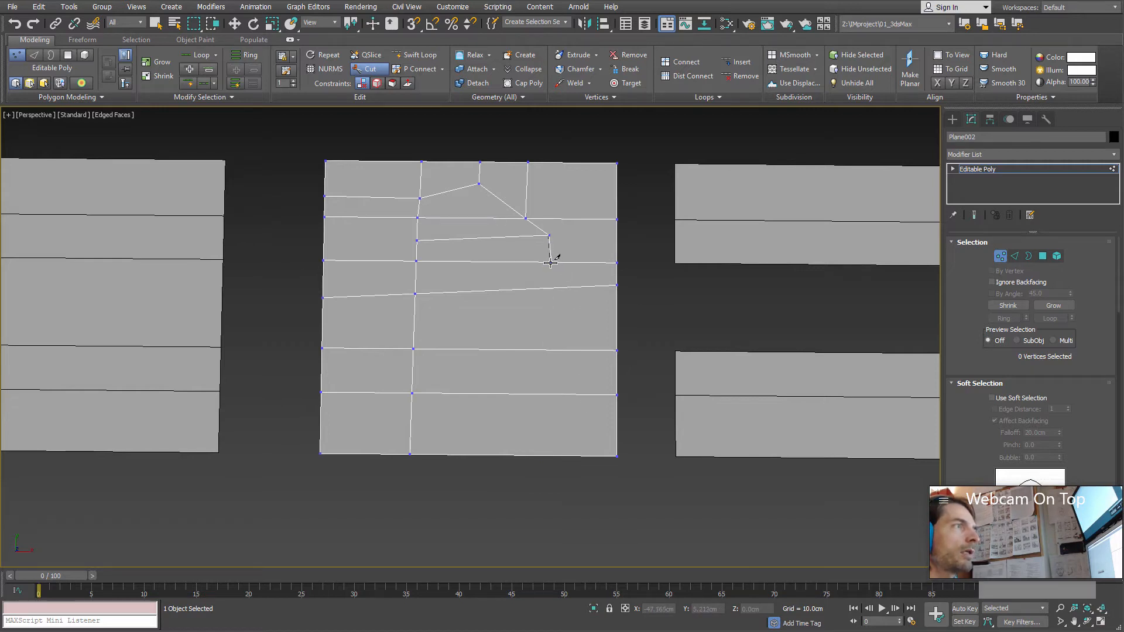
pyautogui.rightClick(560, 310)
pyautogui.rightClick(558, 317)
pyautogui.click(1045, 258)
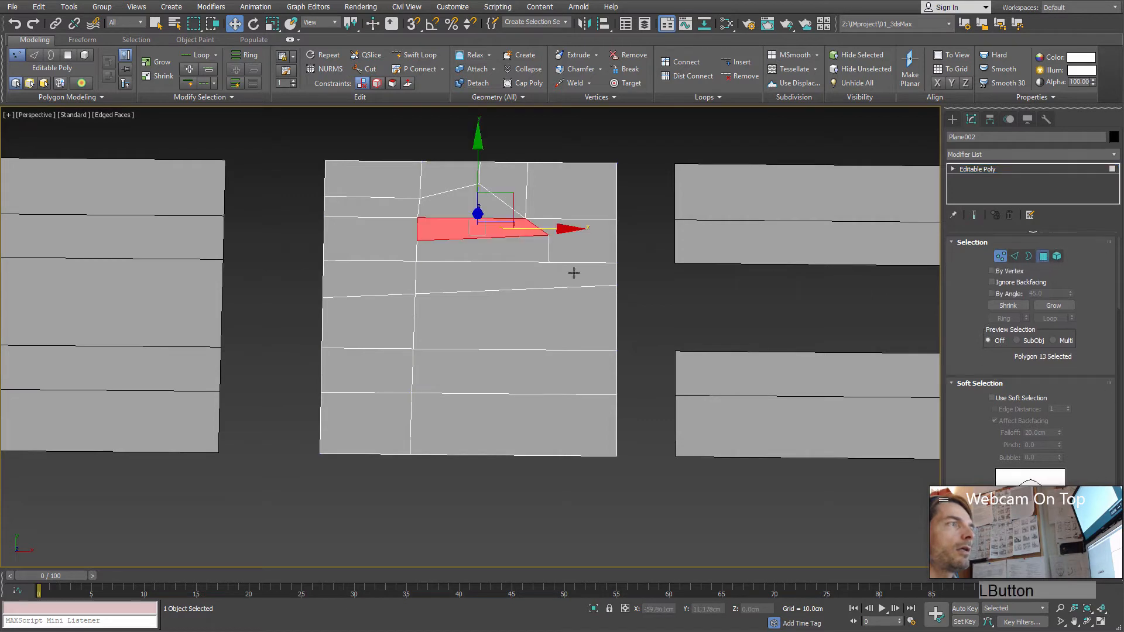
pyautogui.click(490, 281)
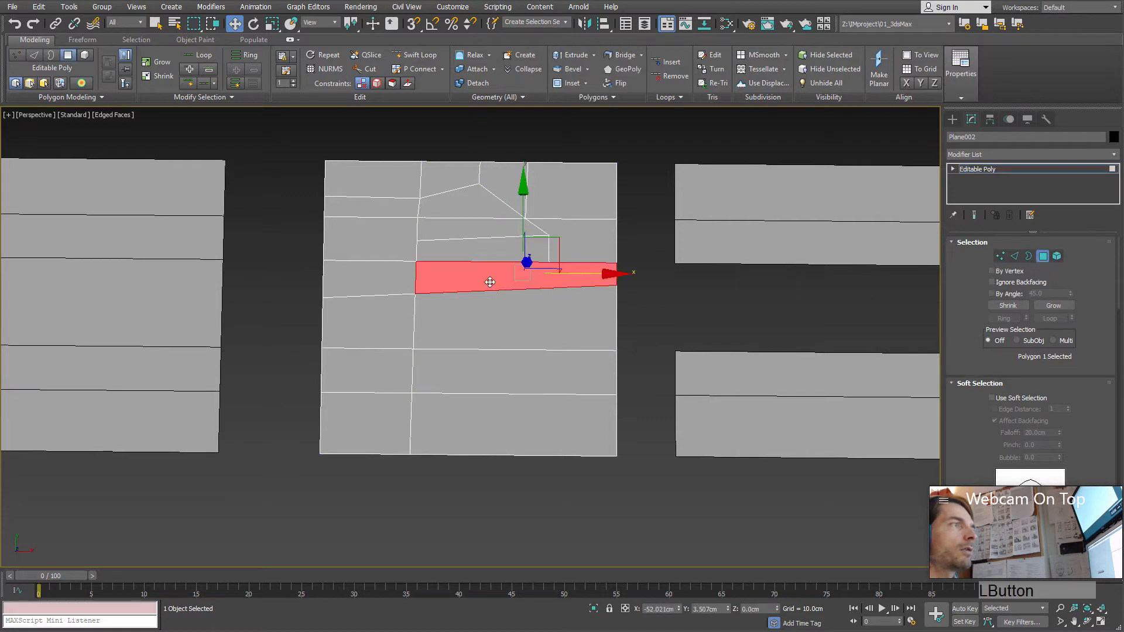
# Step: At vertex level, cut from the short edge's end vertex down to the plane's lower border, and extend the shape's lower corners to both side borders
pyautogui.click(1001, 256)
pyautogui.click(550, 262)
pyautogui.moveTo(554, 218); pyautogui.dragTo(555, 216)
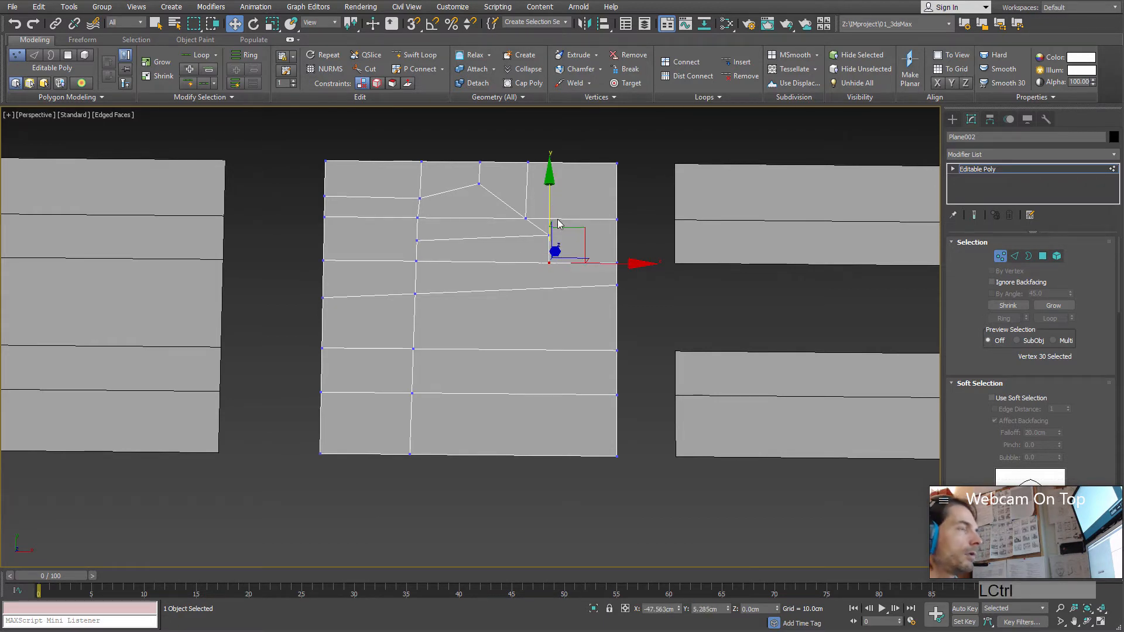
pyautogui.hotkey('alt', 'c')
pyautogui.click(549, 263)
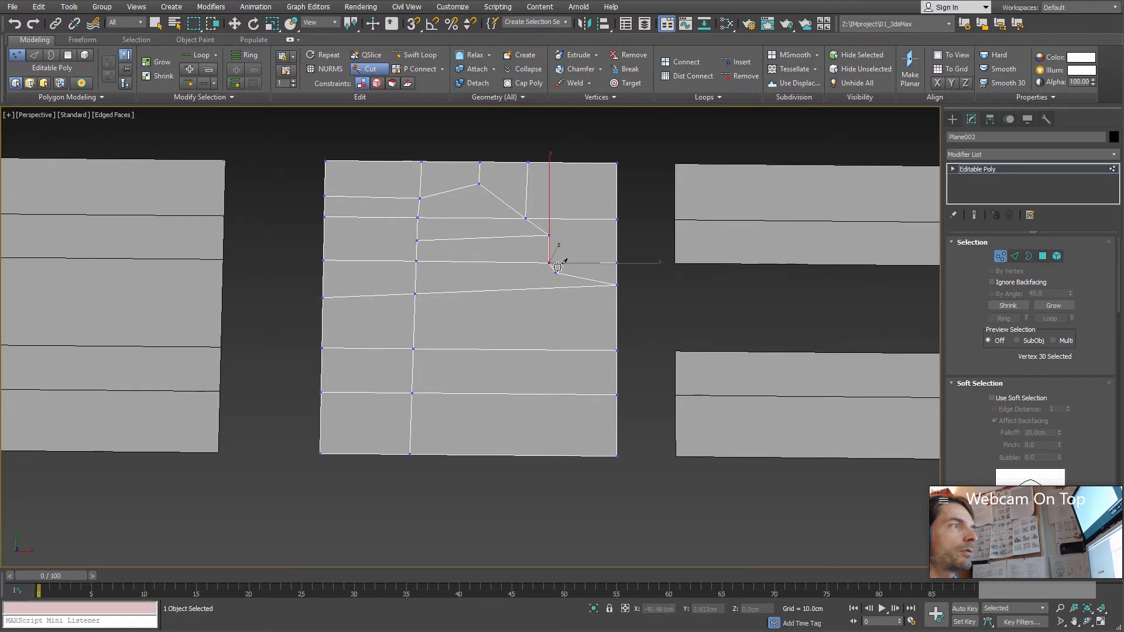
pyautogui.click(544, 457)
pyautogui.rightClick(606, 467)
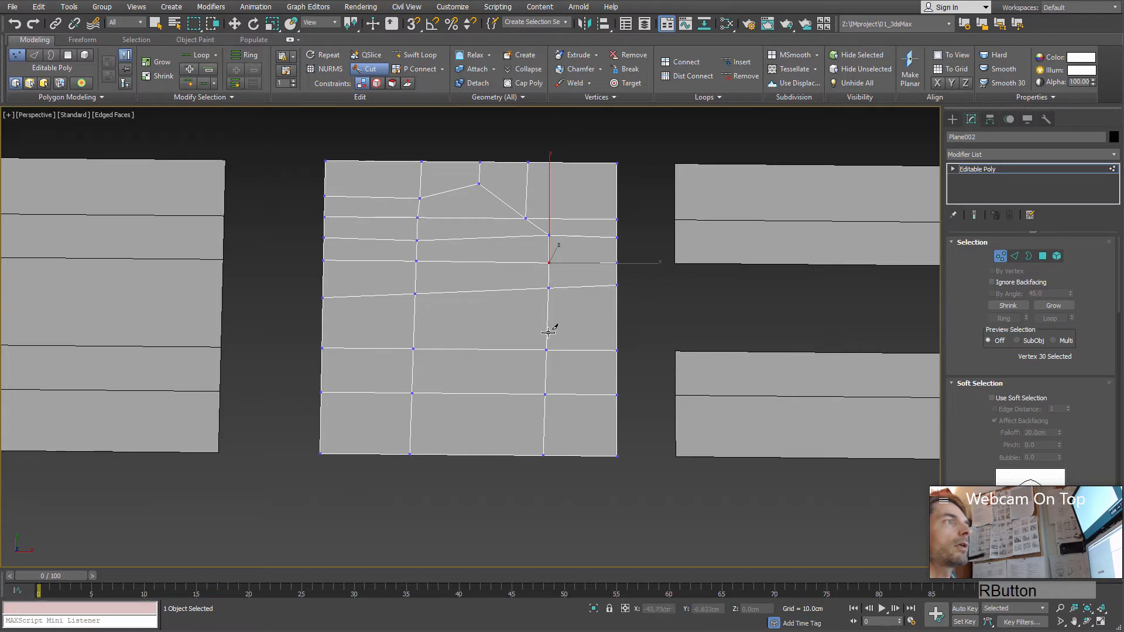
# Step: Leave the Cut tool and select the two middle vertices on the left vertical cut, above and on the slanted edge
pyautogui.moveTo(548, 333); pyautogui.dragTo(552, 359, button='middle')
pyautogui.scroll(2, 547, 309)
pyautogui.keyDown('alt'); pyautogui.moveTo(547, 308); pyautogui.dragTo(515, 315, button='middle'); pyautogui.keyUp('alt')
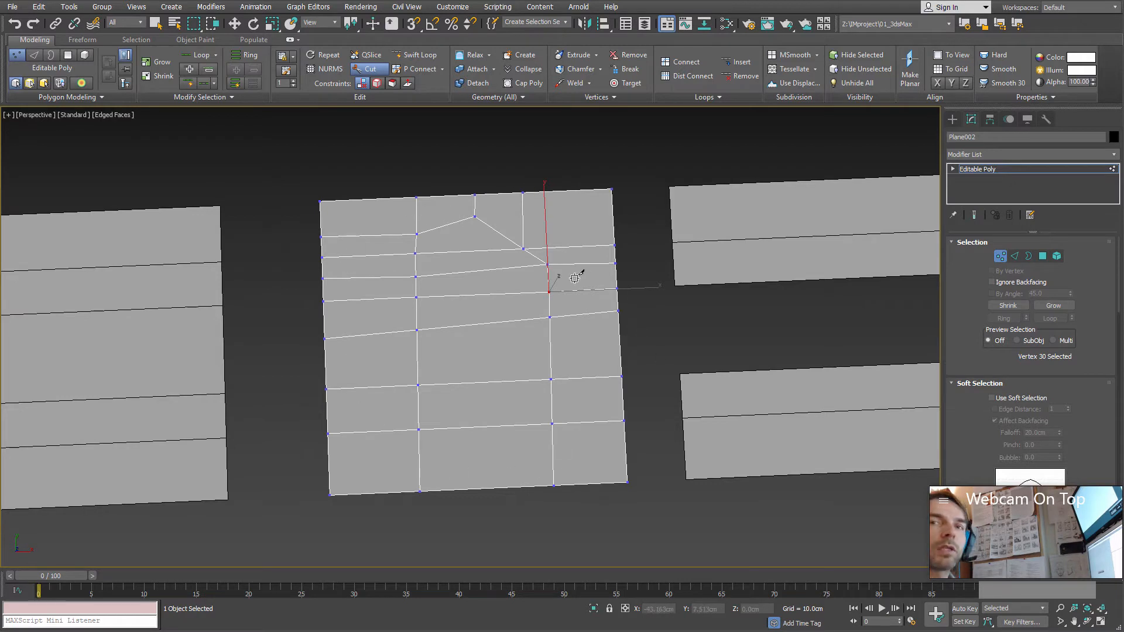
pyautogui.press('w')
pyautogui.click(417, 297)
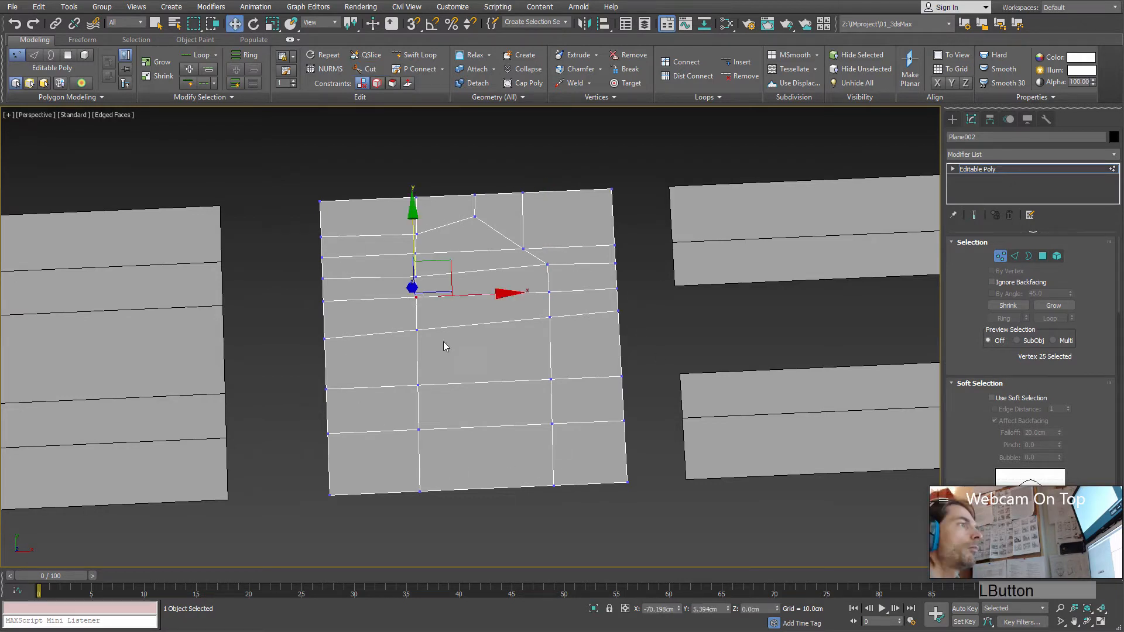
pyautogui.keyDown('ctrl'); pyautogui.click(416, 329); pyautogui.keyUp('ctrl')
pyautogui.scroll(-4, 533, 352)
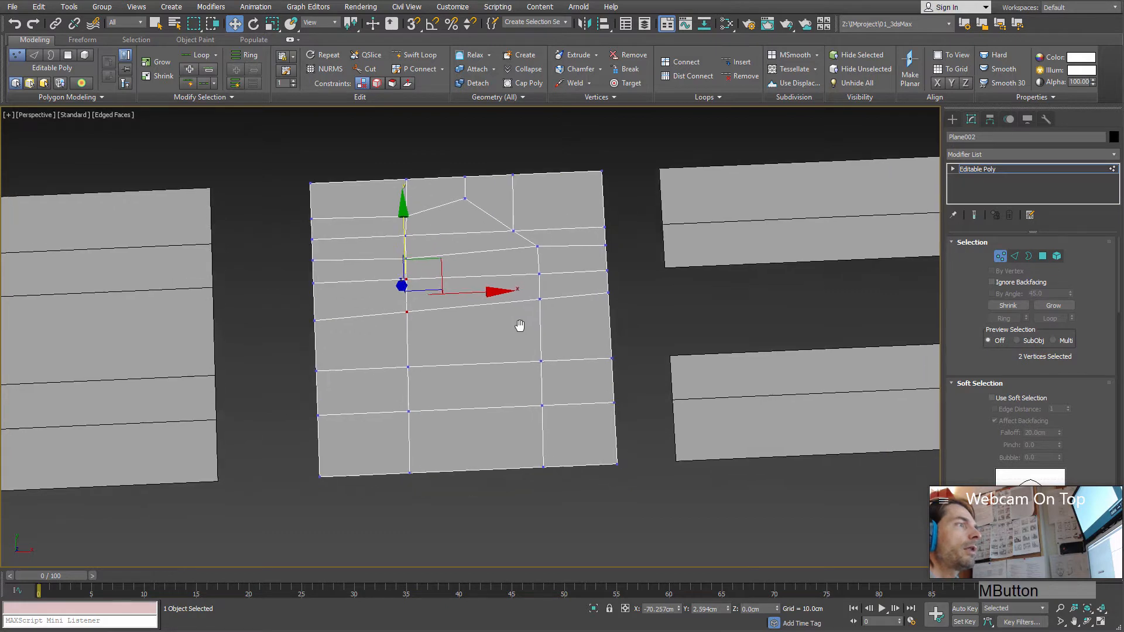
# Step: Leave vertex level on the middle plane and select the whole left plane with its four horizontal edges
pyautogui.click(1003, 256)
pyautogui.moveTo(430, 403); pyautogui.dragTo(565, 387, button='middle')
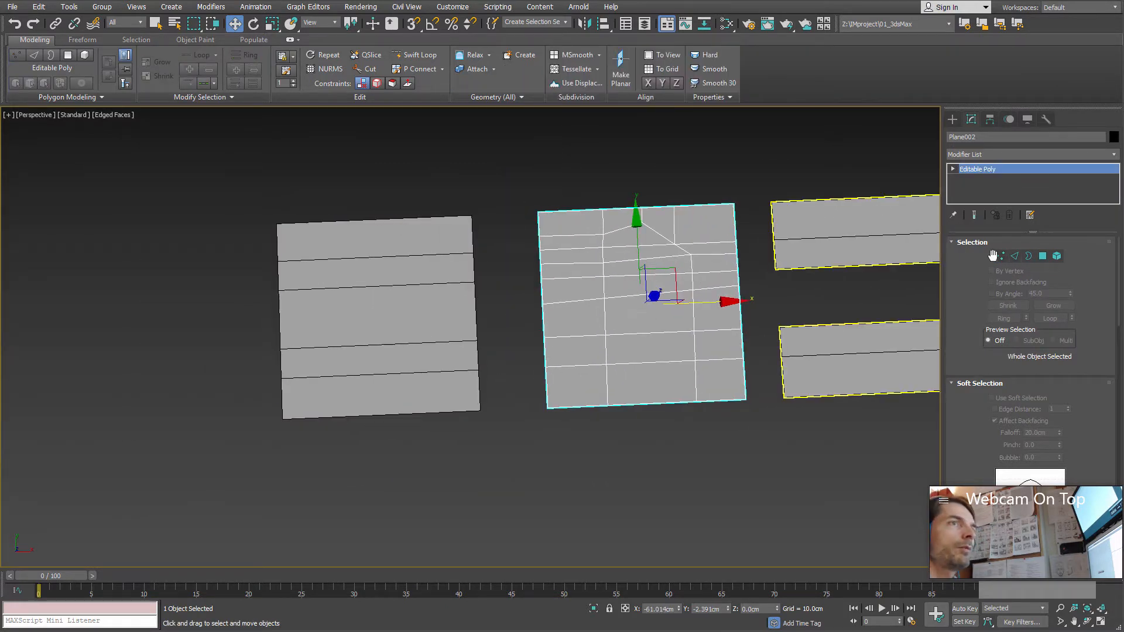
pyautogui.click(359, 332)
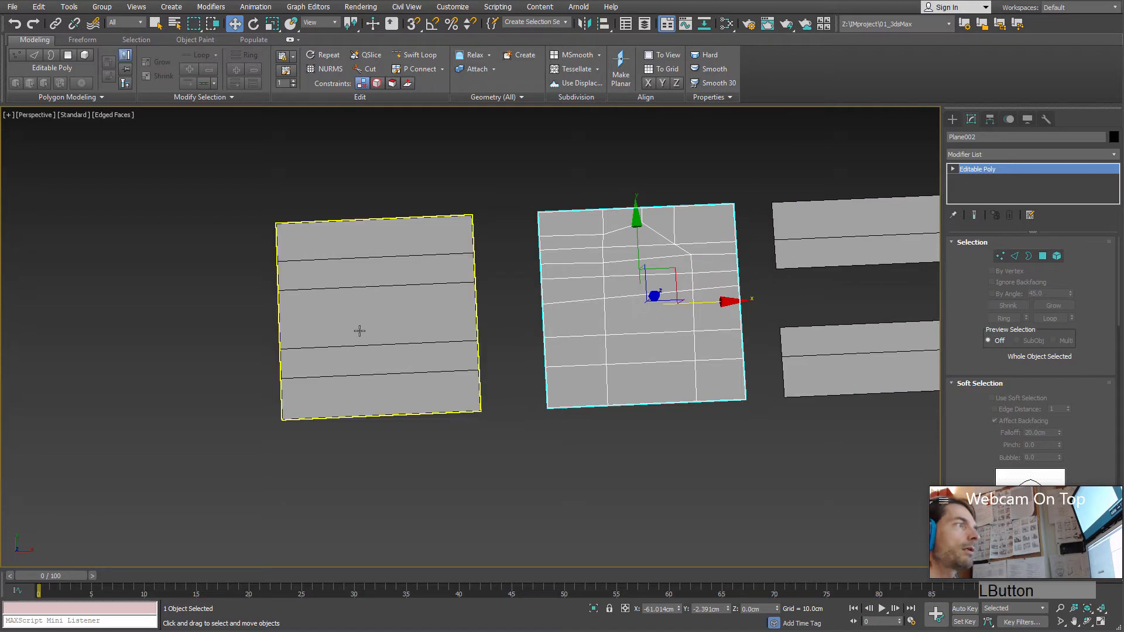
pyautogui.moveTo(396, 352); pyautogui.dragTo(452, 315, button='middle')
pyautogui.scroll(3, 384, 343)
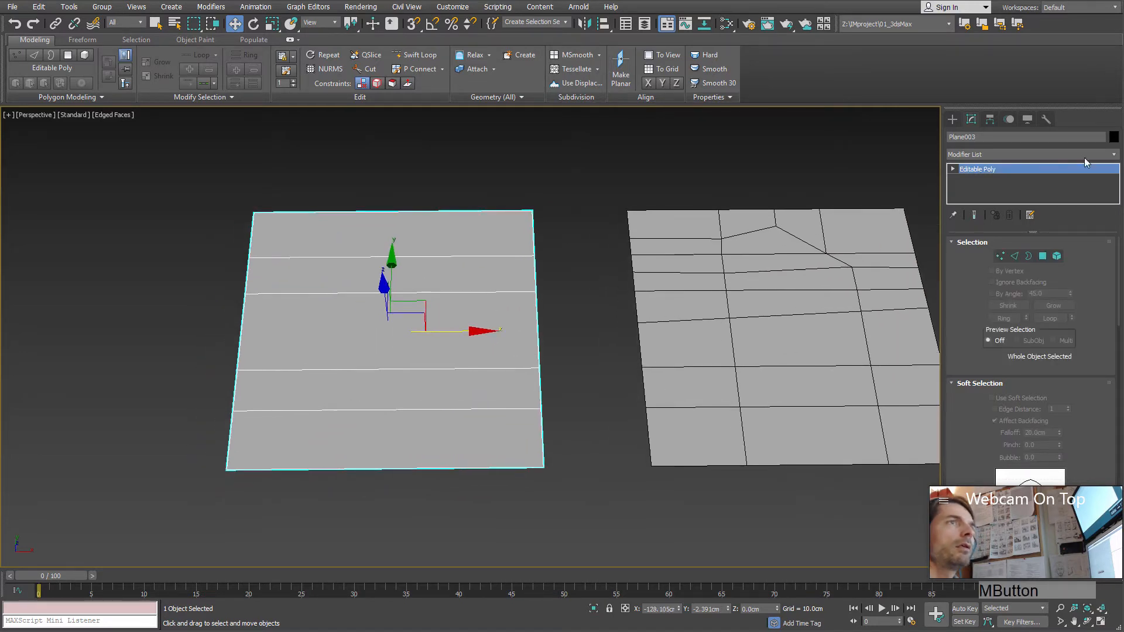
# Step: Apply a TurboSmooth modifier with 2 iterations to the left plane
pyautogui.click(1114, 155)
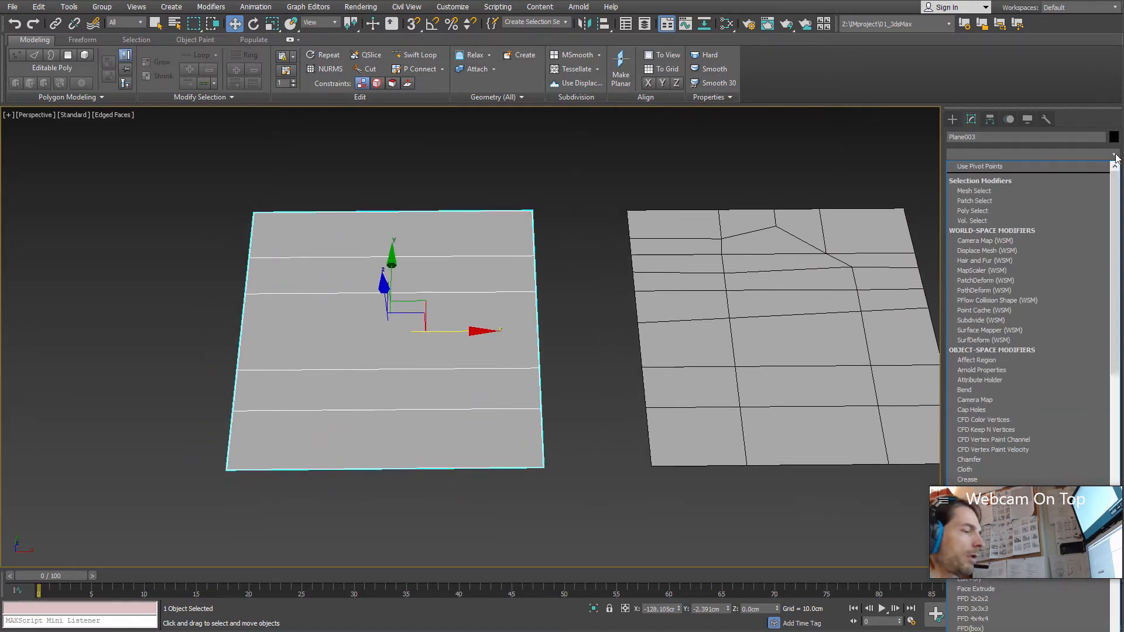
pyautogui.press('t')
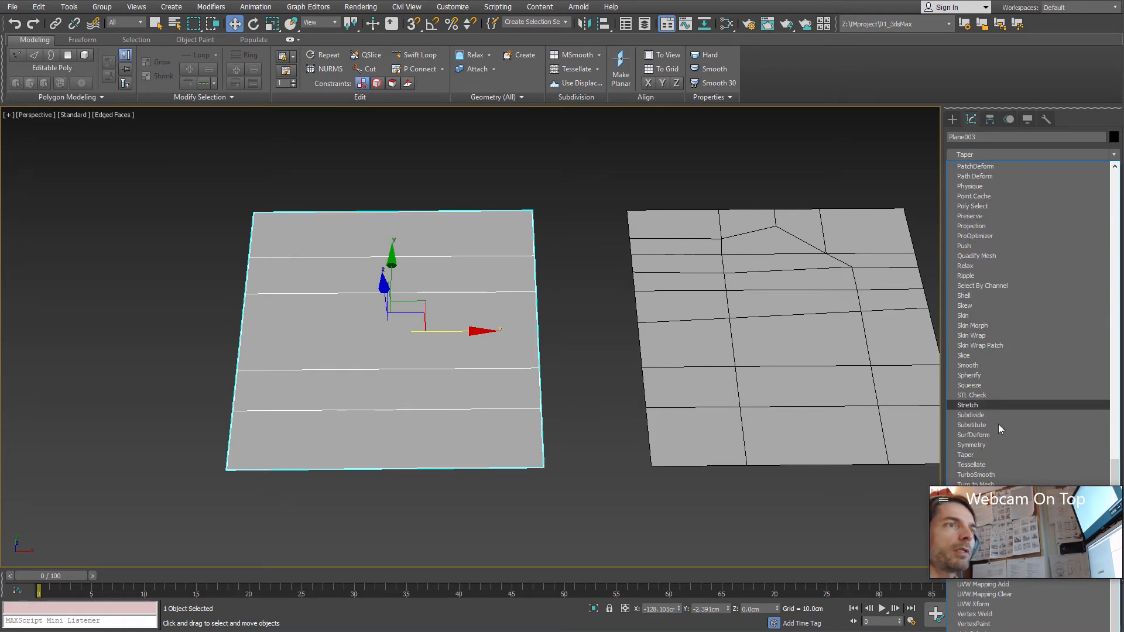
pyautogui.click(991, 474)
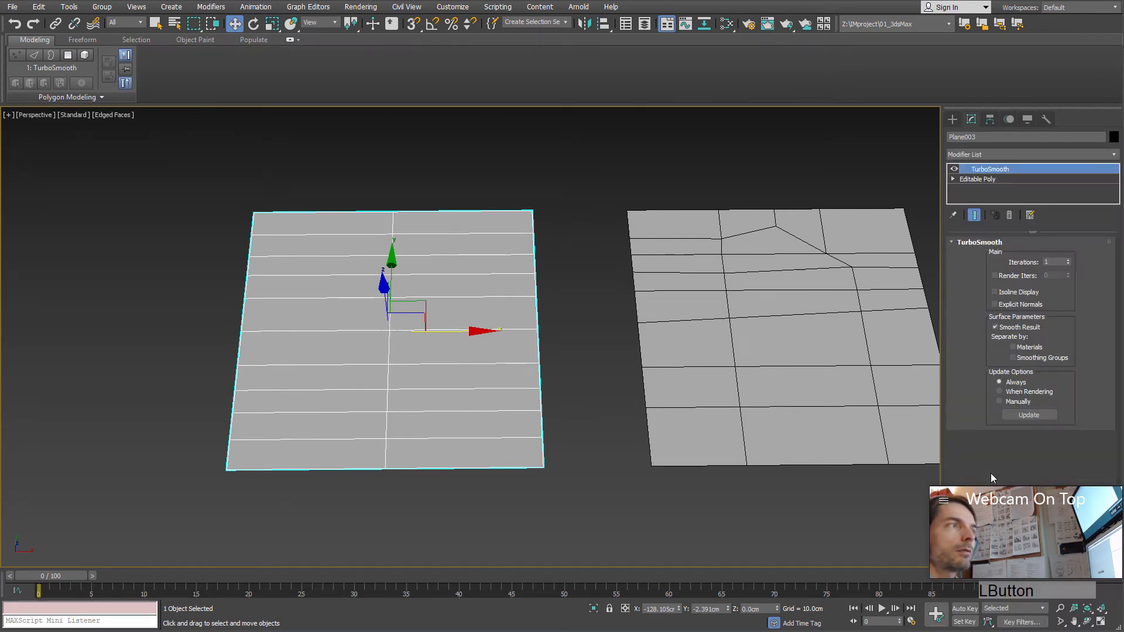
pyautogui.click(1069, 259)
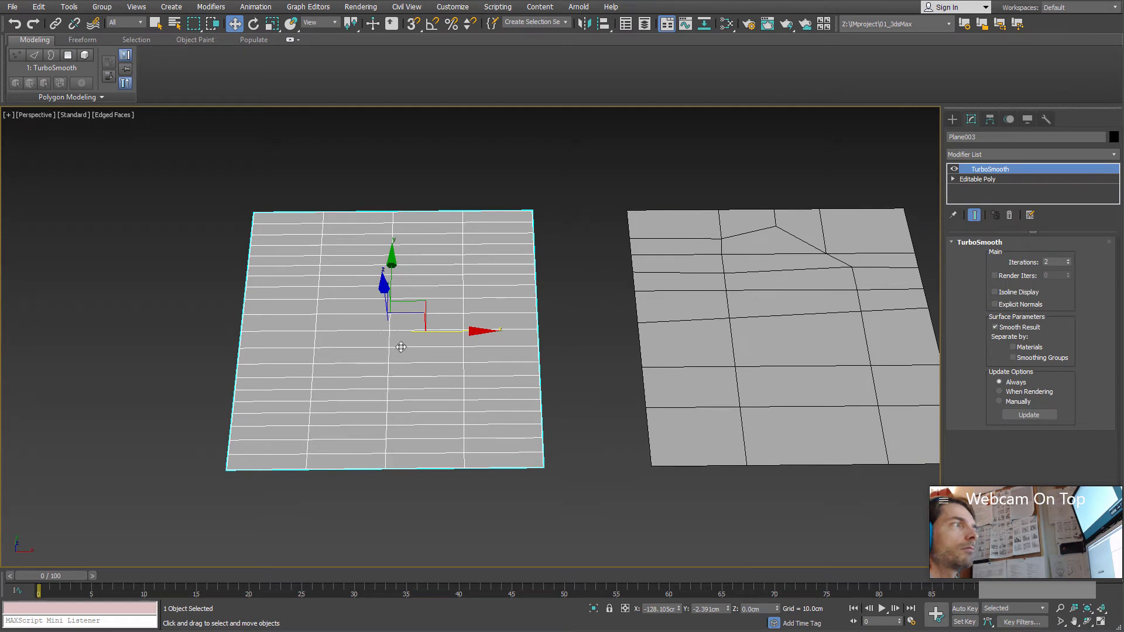
# Step: Convert the smoothed left plane to an Editable Poly
pyautogui.rightClick(386, 304)
pyautogui.moveTo(410, 433)
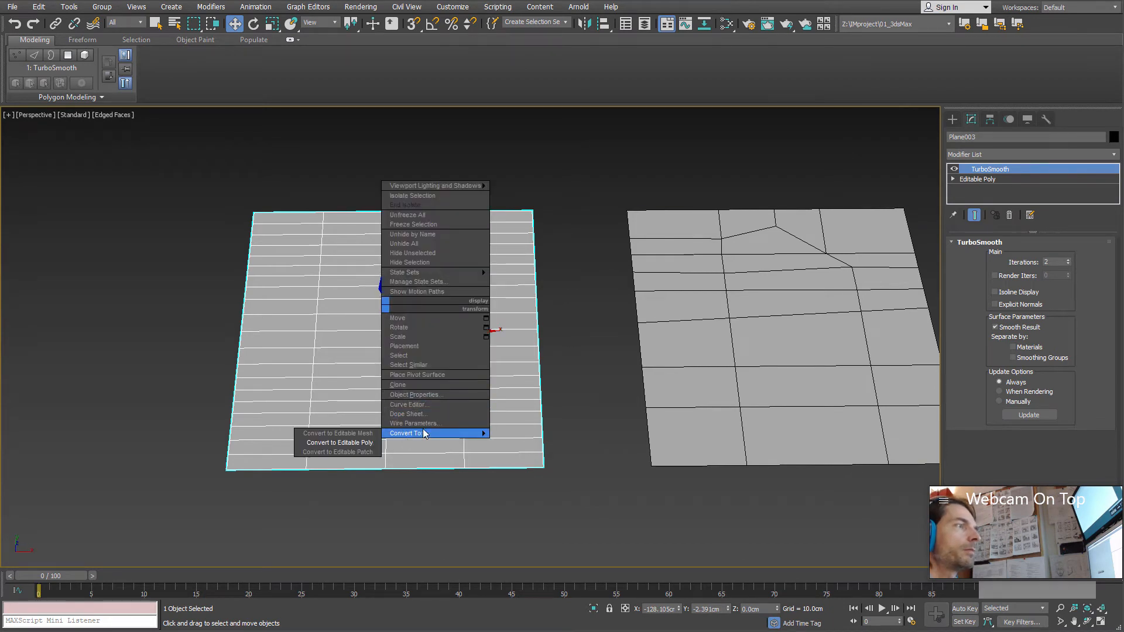
pyautogui.click(371, 444)
pyautogui.click(1048, 169)
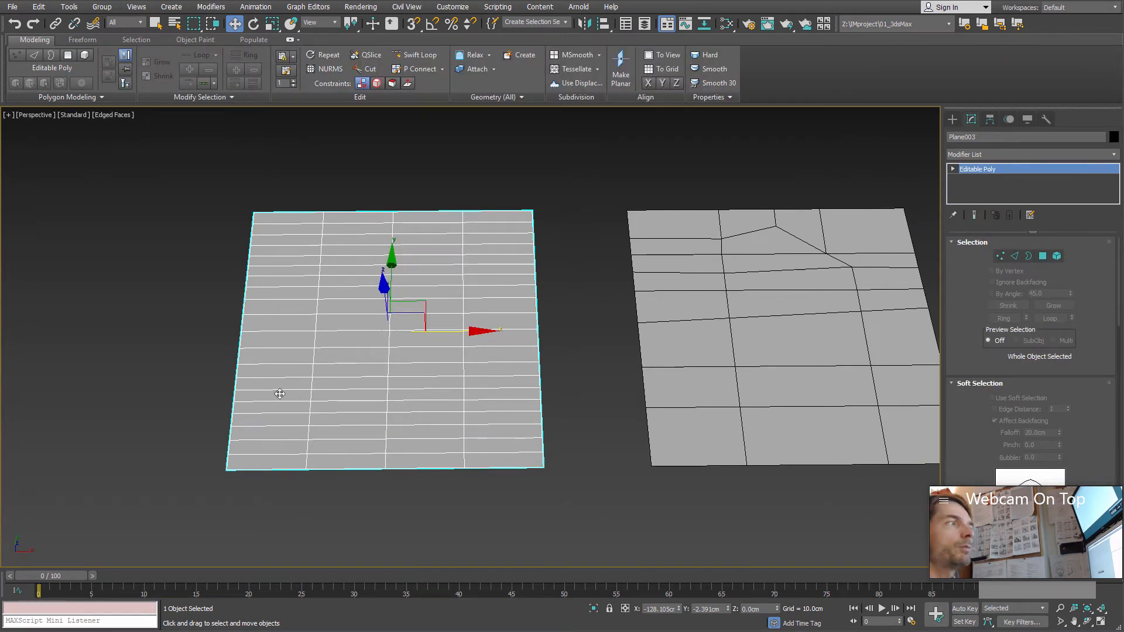
pyautogui.keyDown('alt'); pyautogui.moveTo(280, 394); pyautogui.dragTo(335, 376, button='middle'); pyautogui.keyUp('alt')
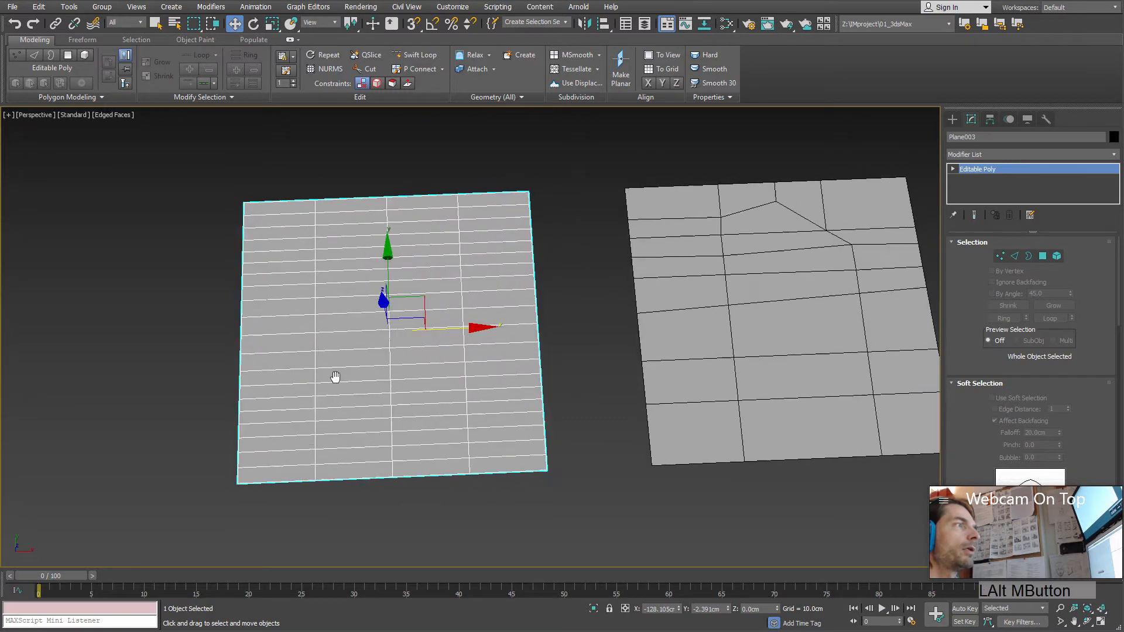
# Step: At edge level, select all horizontal edges in the left plane's third column and connect them with one vertical line
pyautogui.click(1014, 258)
pyautogui.keyDown('alt'); pyautogui.moveTo(432, 344); pyautogui.dragTo(425, 355, button='middle'); pyautogui.keyUp('alt')
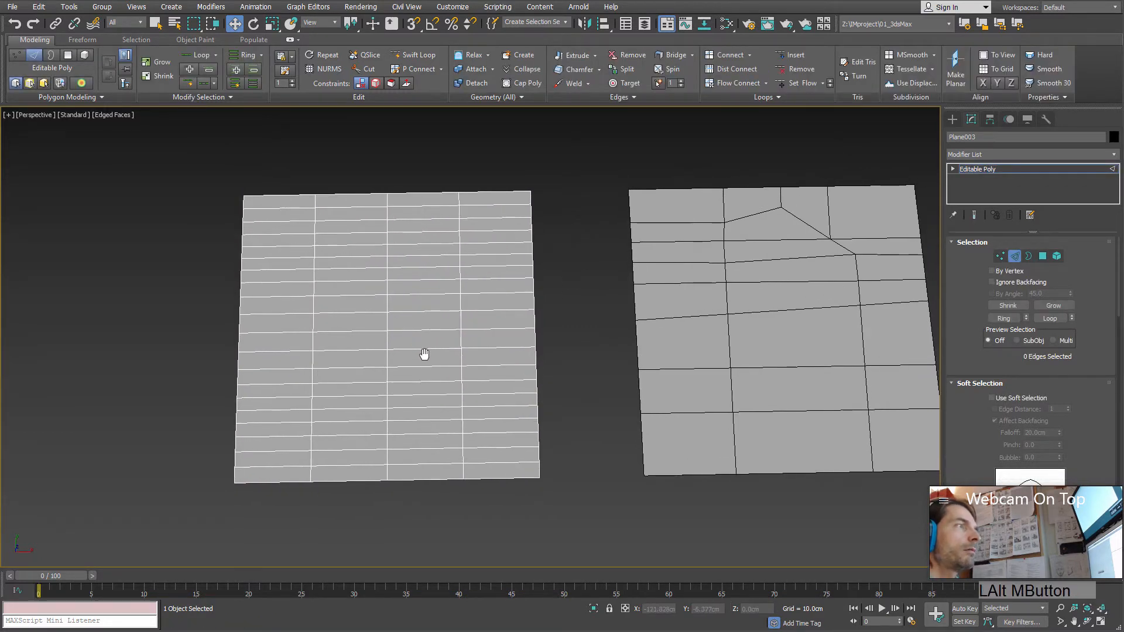
pyautogui.moveTo(427, 518); pyautogui.dragTo(425, 520)
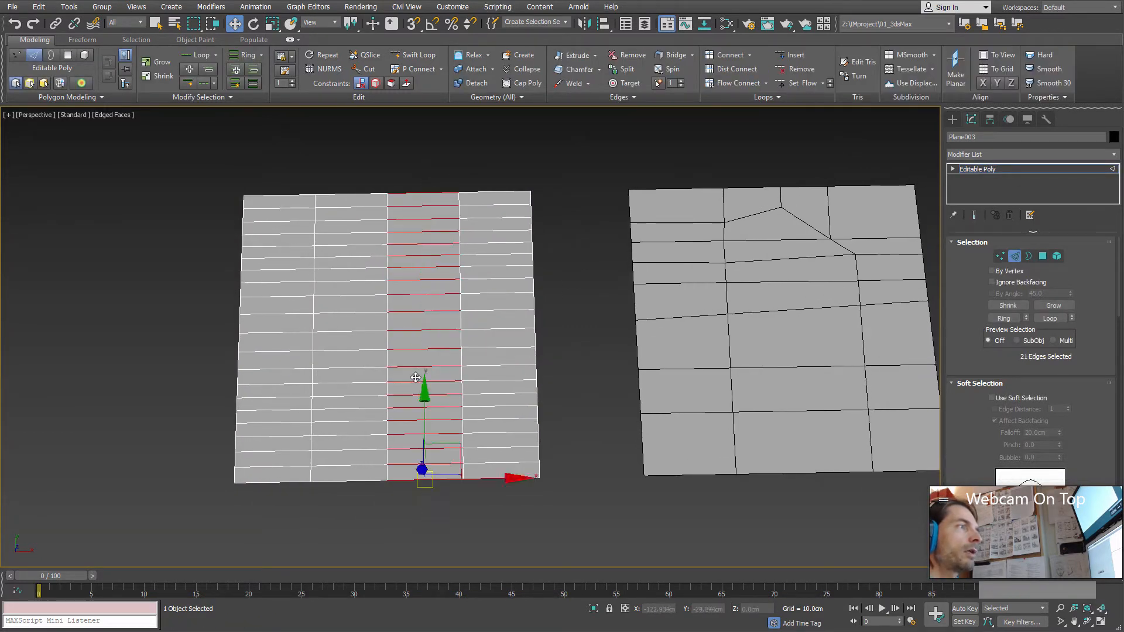
pyautogui.click(730, 56)
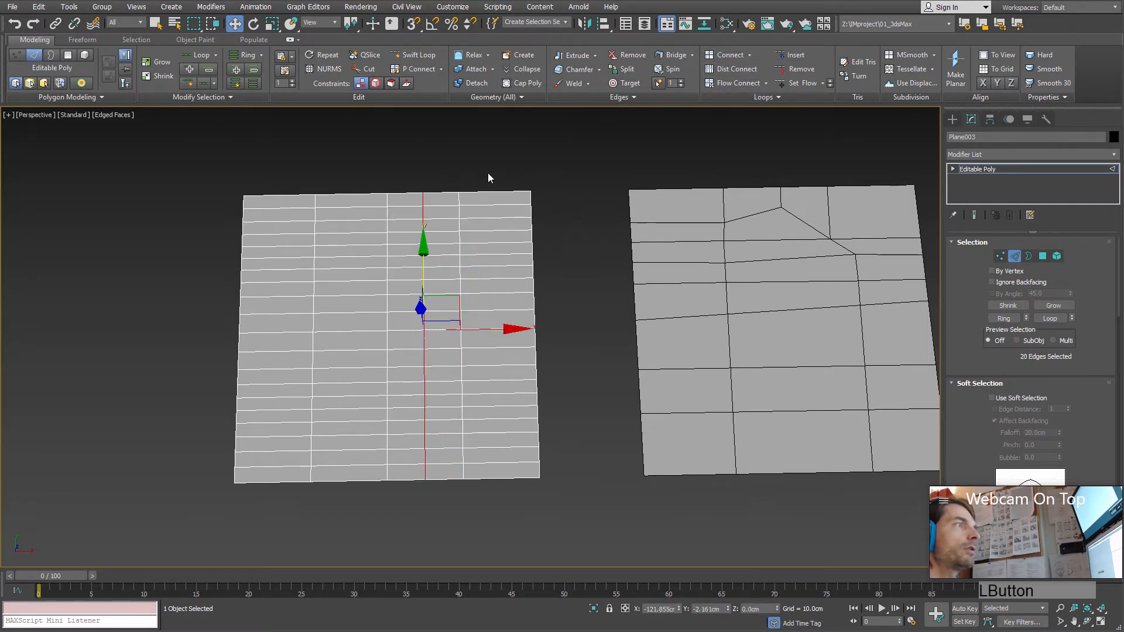
# Step: Connect the horizontal edges of the fourth, second and first original columns, adding one vertical line through the middle of each
pyautogui.moveTo(490, 178); pyautogui.dragTo(505, 515)
pyautogui.click(732, 56)
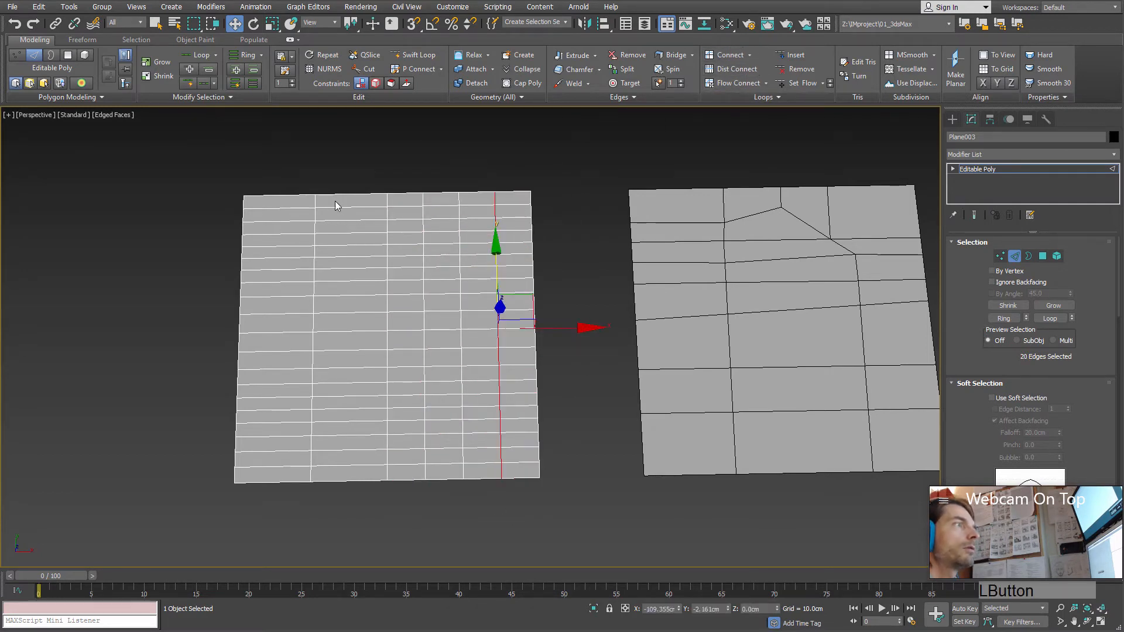
pyautogui.moveTo(369, 459); pyautogui.dragTo(370, 460)
pyautogui.click(739, 56)
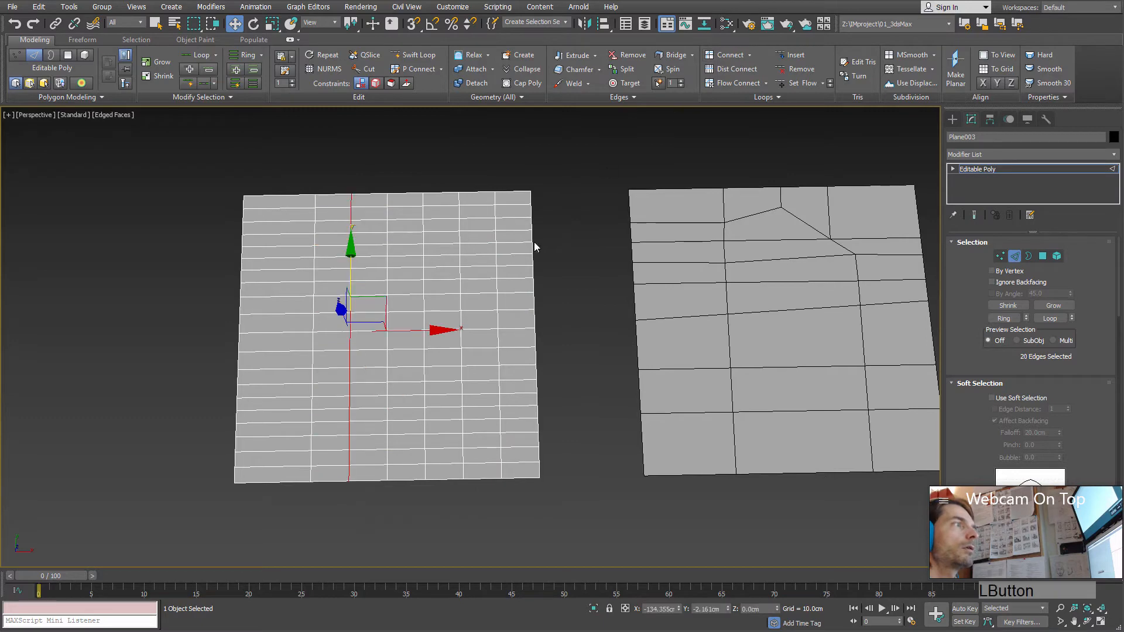
pyautogui.moveTo(286, 175); pyautogui.dragTo(282, 535)
pyautogui.click(727, 55)
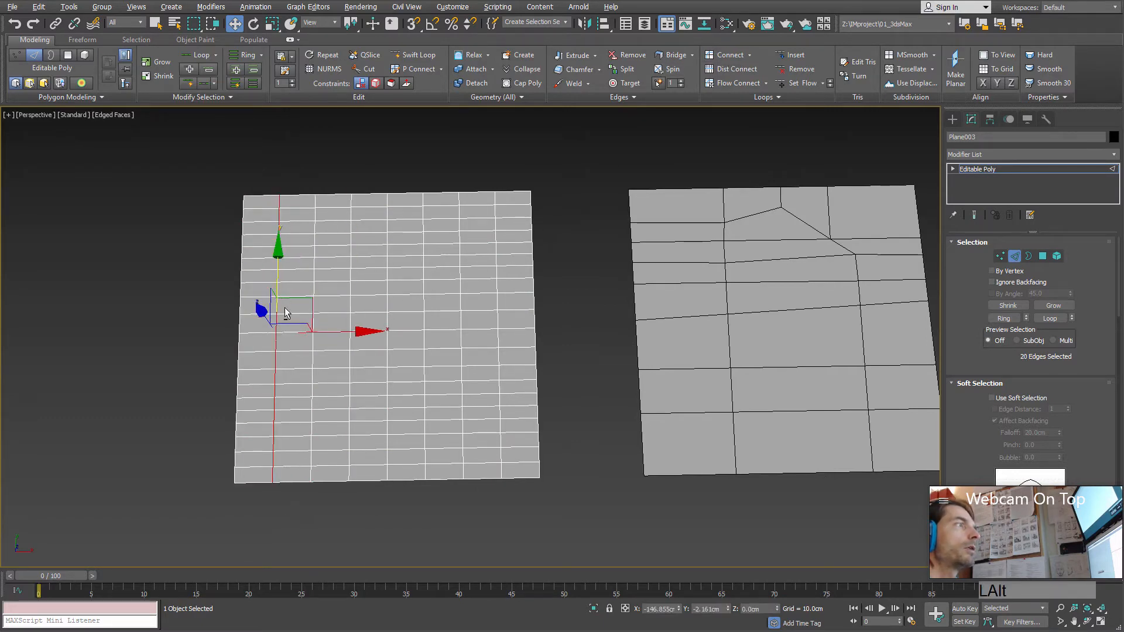
# Step: Use Swift Loop to insert two vertical edge loops inside the third column from the left plane's left border
pyautogui.keyDown('alt'); pyautogui.moveTo(286, 313); pyautogui.dragTo(412, 335, button='middle'); pyautogui.keyUp('alt')
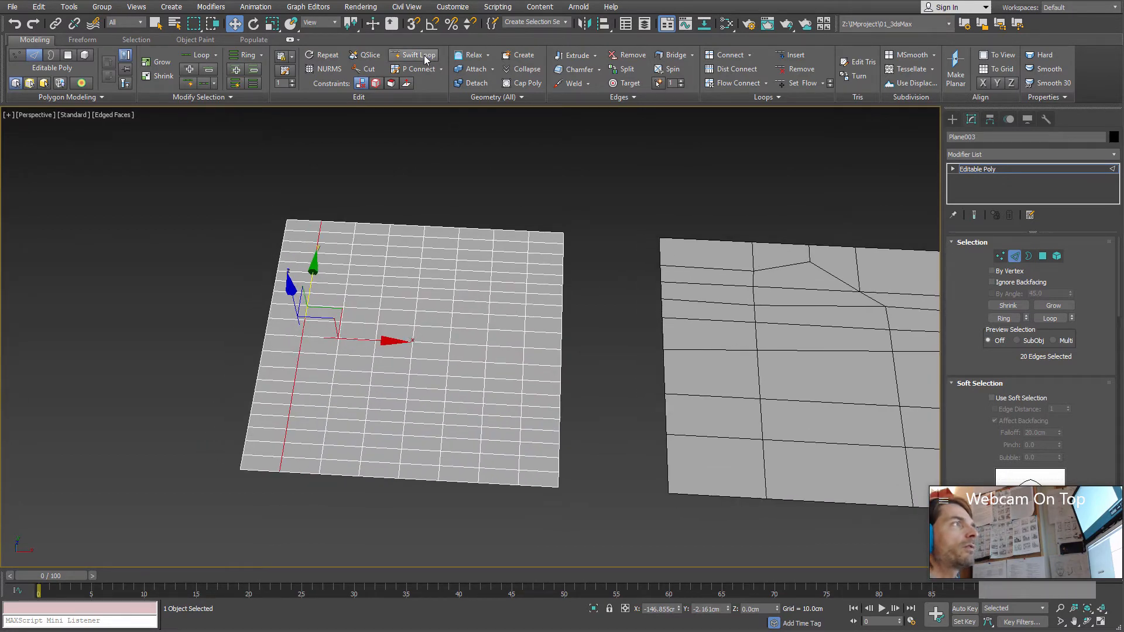
pyautogui.keyDown('alt'); pyautogui.moveTo(343, 320); pyautogui.dragTo(348, 331, button='middle'); pyautogui.keyUp('alt')
pyautogui.moveTo(348, 332); pyautogui.dragTo(338, 344, button='middle')
pyautogui.scroll(3, 338, 344)
pyautogui.moveTo(271, 361); pyautogui.dragTo(292, 318, button='middle')
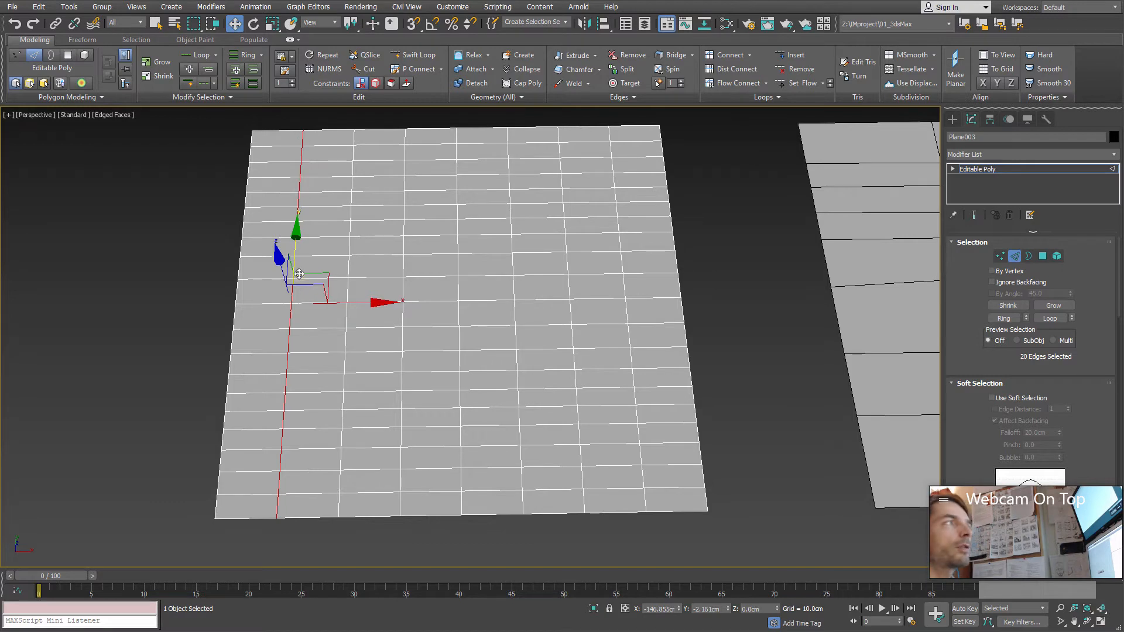
pyautogui.click(418, 55)
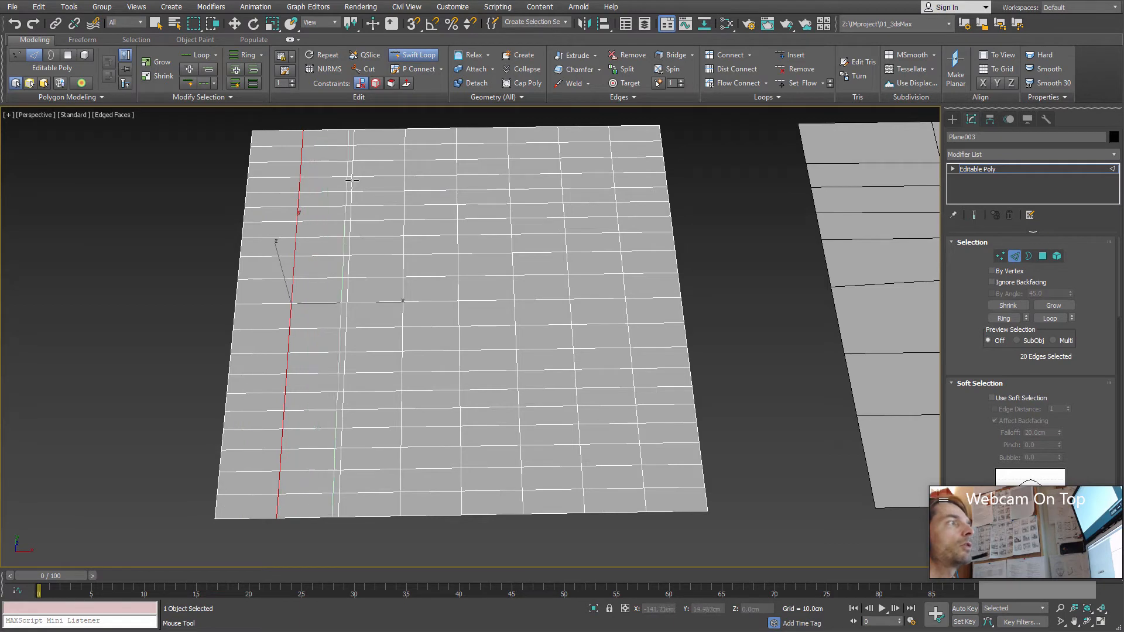
pyautogui.moveTo(367, 196); pyautogui.dragTo(391, 178)
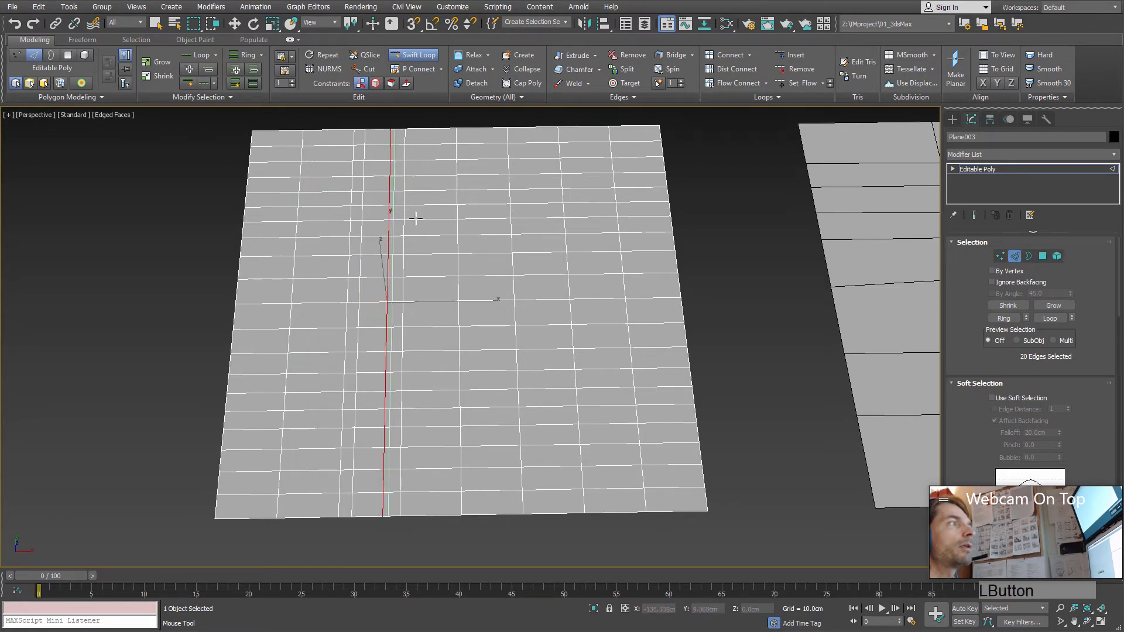
# Step: Insert one vertical Swift Loop in each of the remaining seven columns, and leave the Swift Loop tool
pyautogui.click(432, 174)
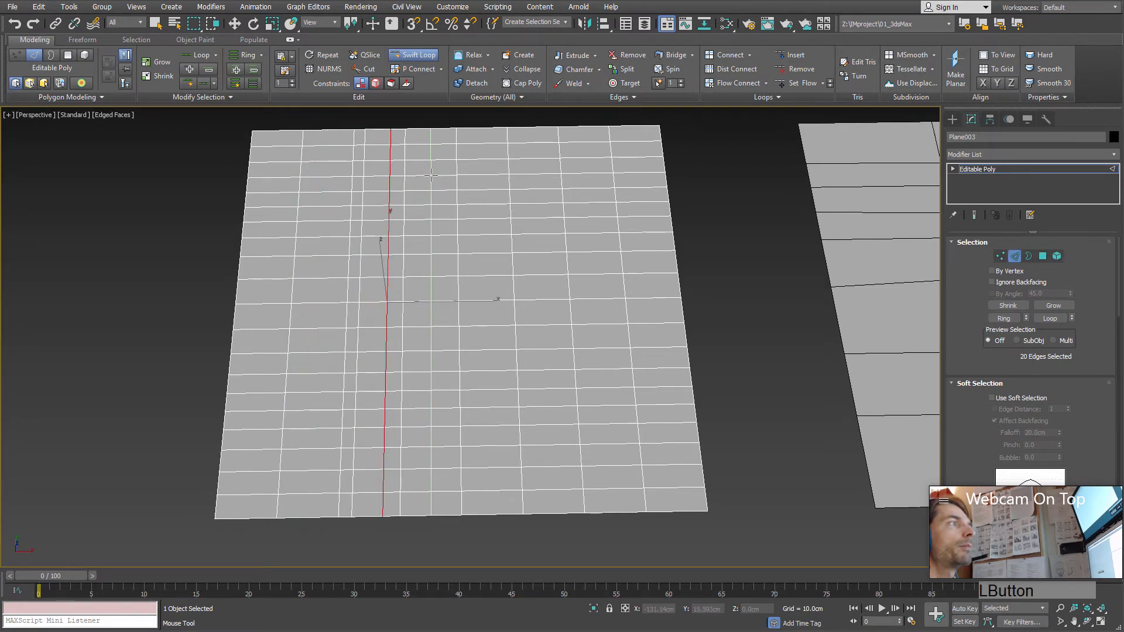
pyautogui.click(485, 174)
pyautogui.click(534, 173)
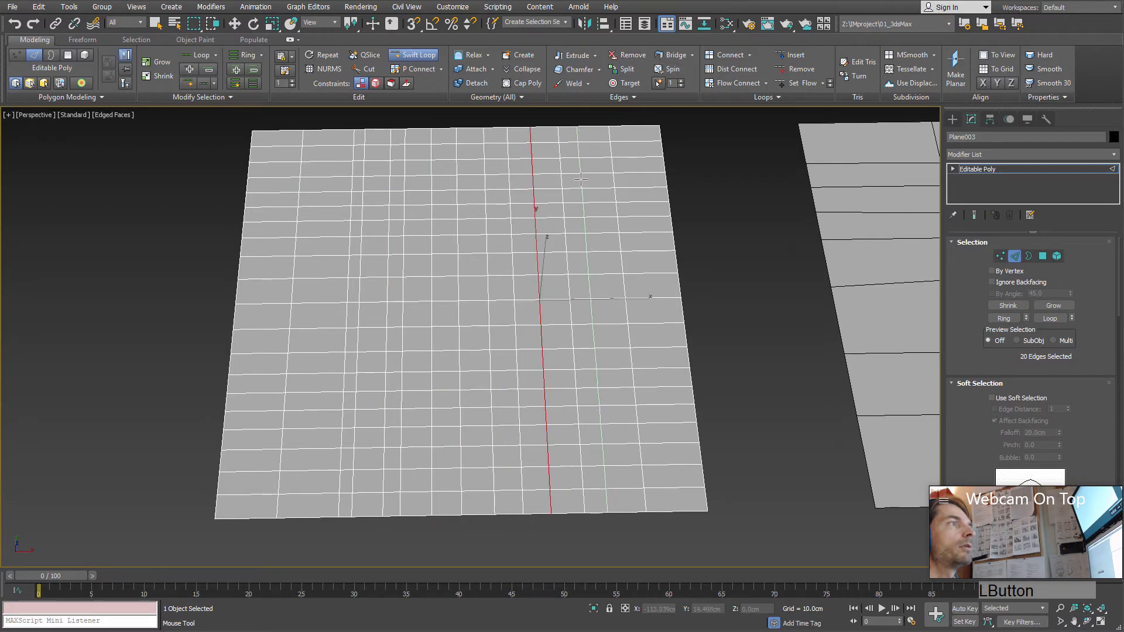
pyautogui.click(585, 174)
pyautogui.click(638, 173)
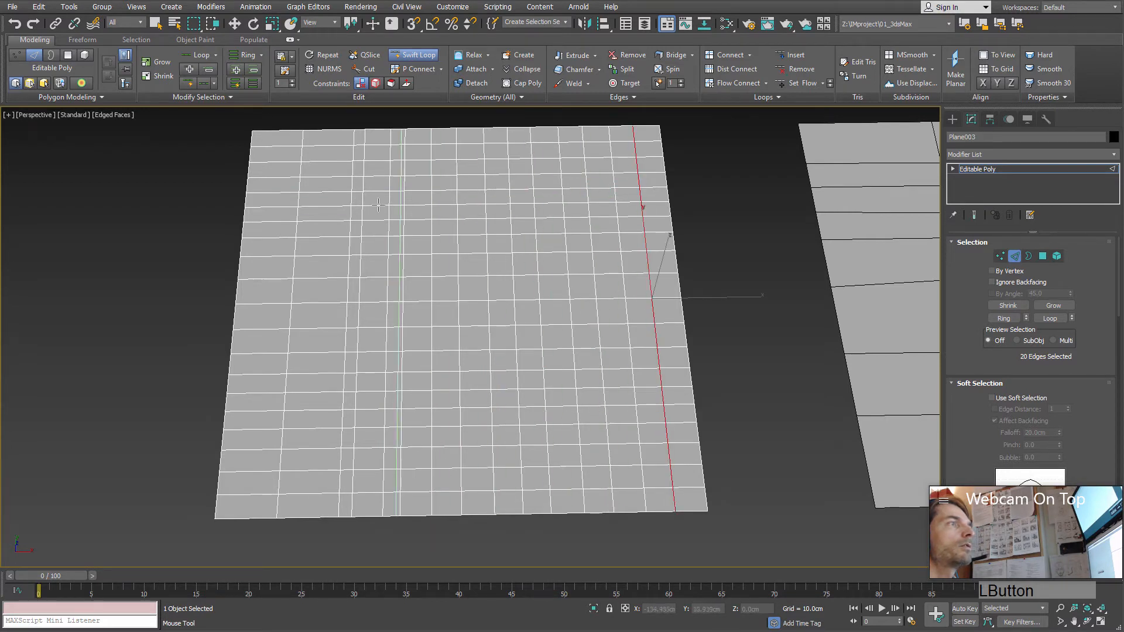
pyautogui.click(328, 175)
pyautogui.click(275, 176)
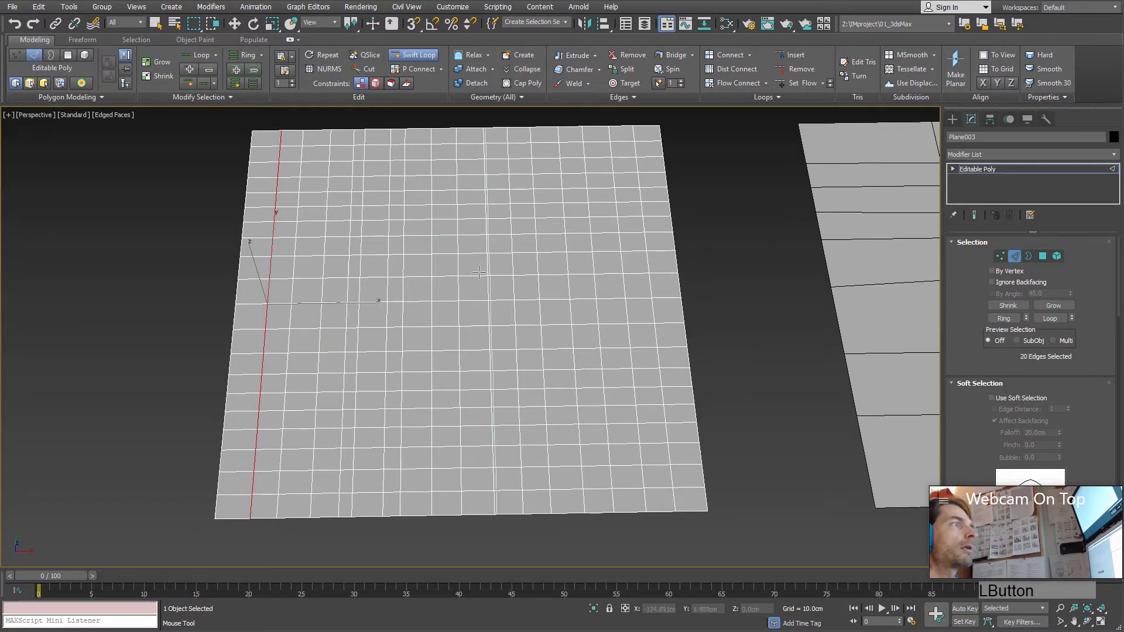
pyautogui.keyDown('alt'); pyautogui.moveTo(375, 300); pyautogui.dragTo(353, 283, button='middle'); pyautogui.keyUp('alt')
pyautogui.rightClick(390, 302)
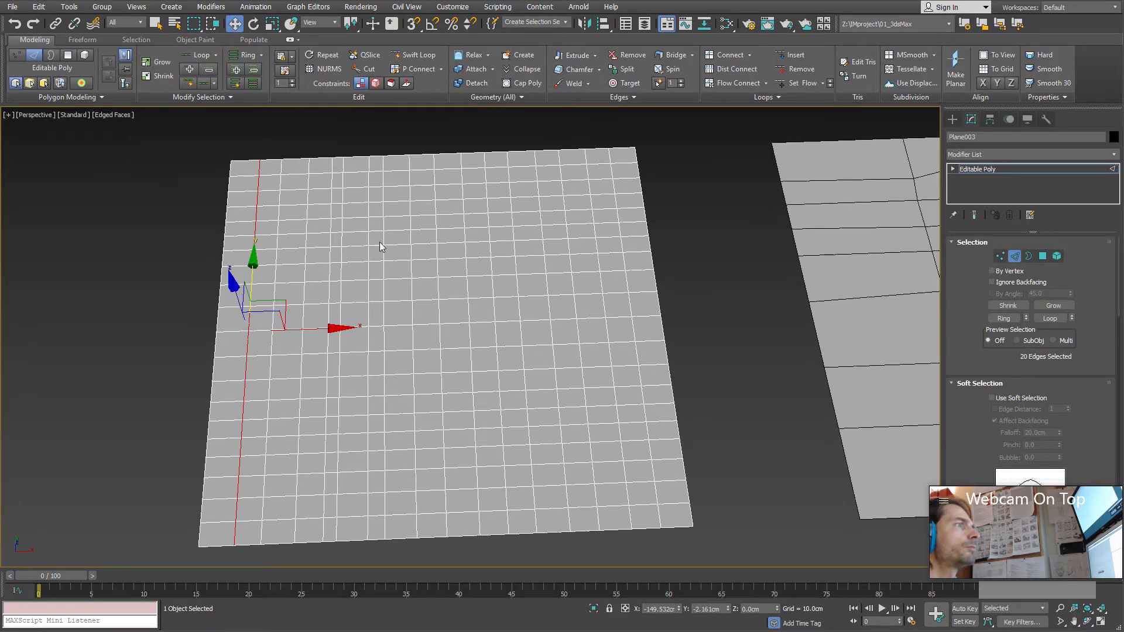
# Step: Select a horizontal edge near the middle of the dense plane and grow the edge selection outward several times
pyautogui.click(422, 326)
pyautogui.moveTo(439, 339)
pyautogui.keyDown('alt'); pyautogui.mouseDown(button='middle')
pyautogui.moveTo(431, 371)
pyautogui.moveTo(438, 325)
pyautogui.mouseUp(button='middle'); pyautogui.keyUp('alt')
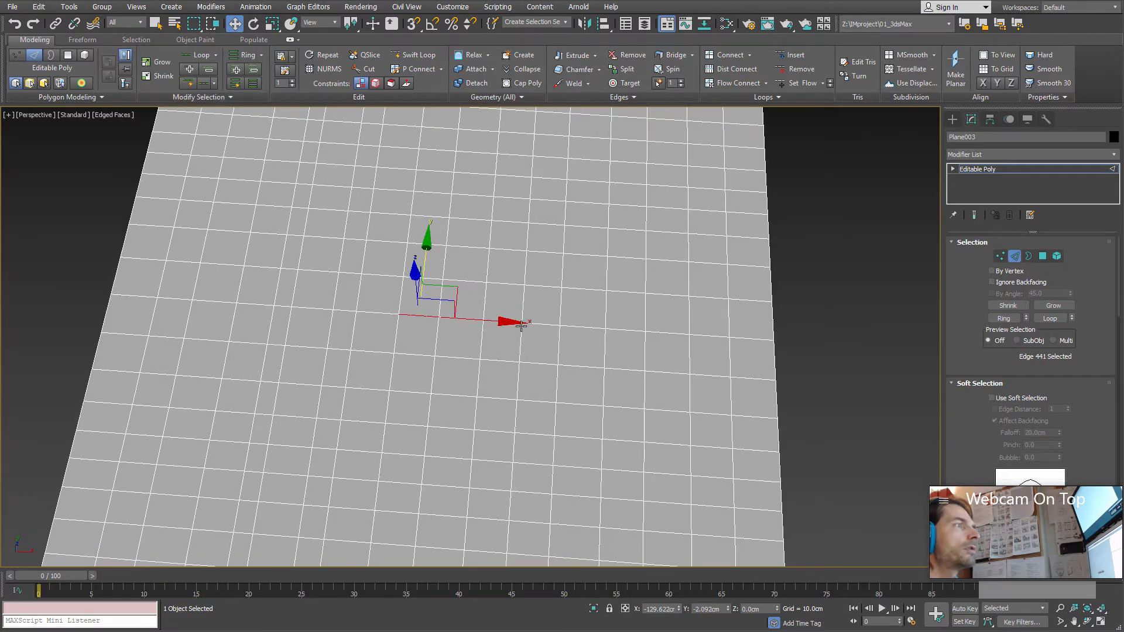
pyautogui.click(168, 64)
pyautogui.keyDown('alt'); pyautogui.moveTo(203, 130); pyautogui.dragTo(450, 288, button='middle'); pyautogui.keyUp('alt')
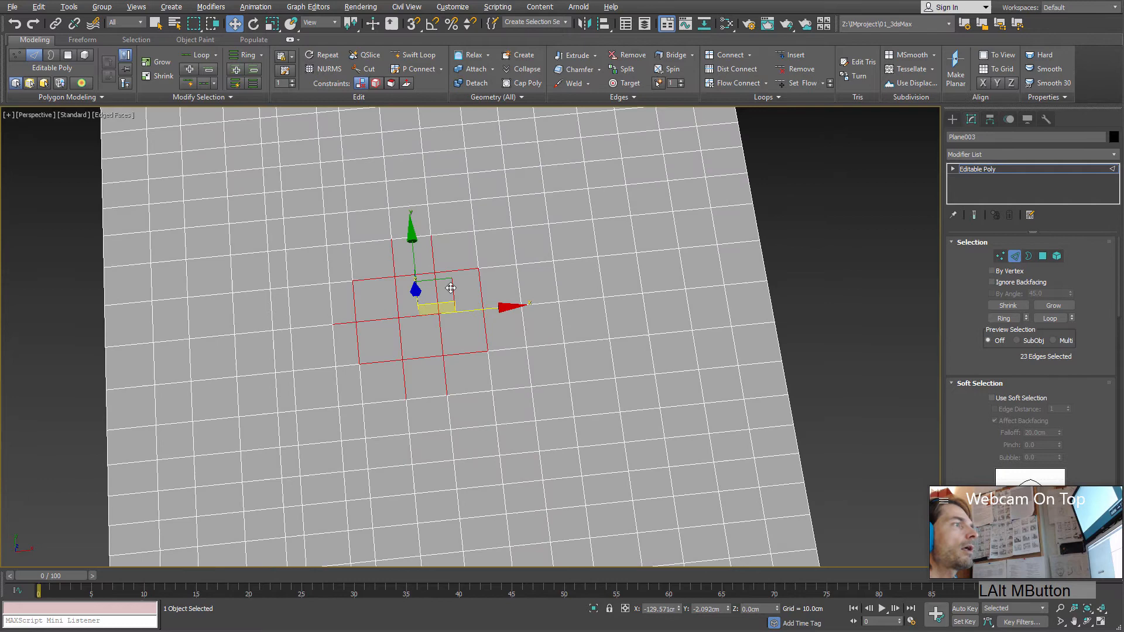
pyautogui.click(188, 69)
pyautogui.keyDown('alt'); pyautogui.moveTo(364, 319); pyautogui.dragTo(350, 293, button='middle'); pyautogui.keyUp('alt')
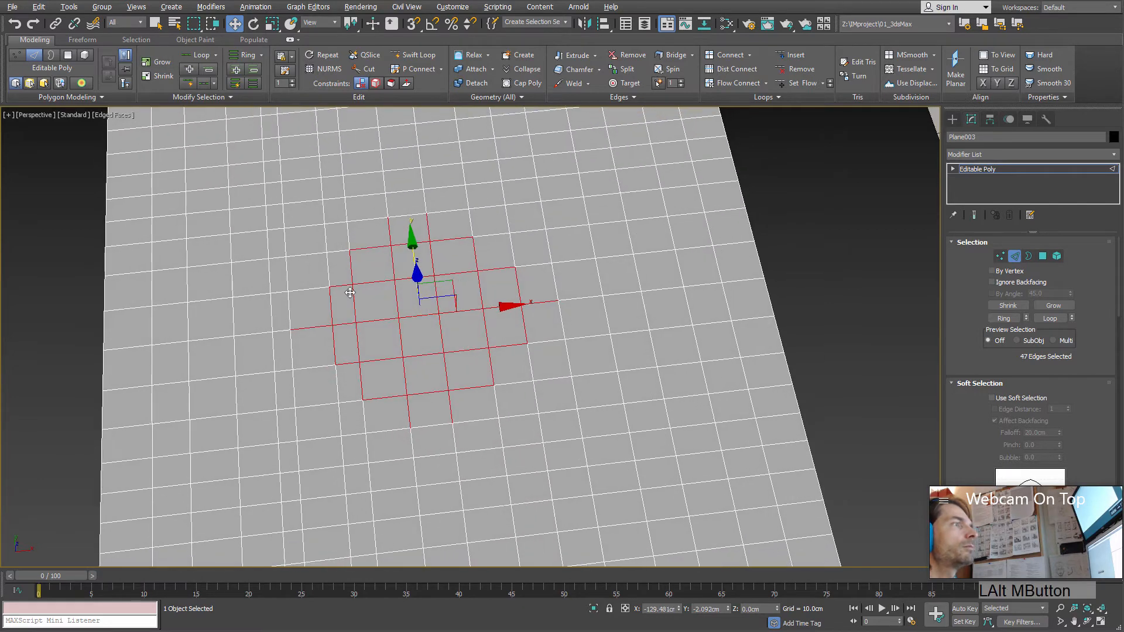
pyautogui.click(154, 64)
pyautogui.keyDown('alt'); pyautogui.moveTo(451, 289); pyautogui.dragTo(433, 305, button='middle'); pyautogui.keyUp('alt')
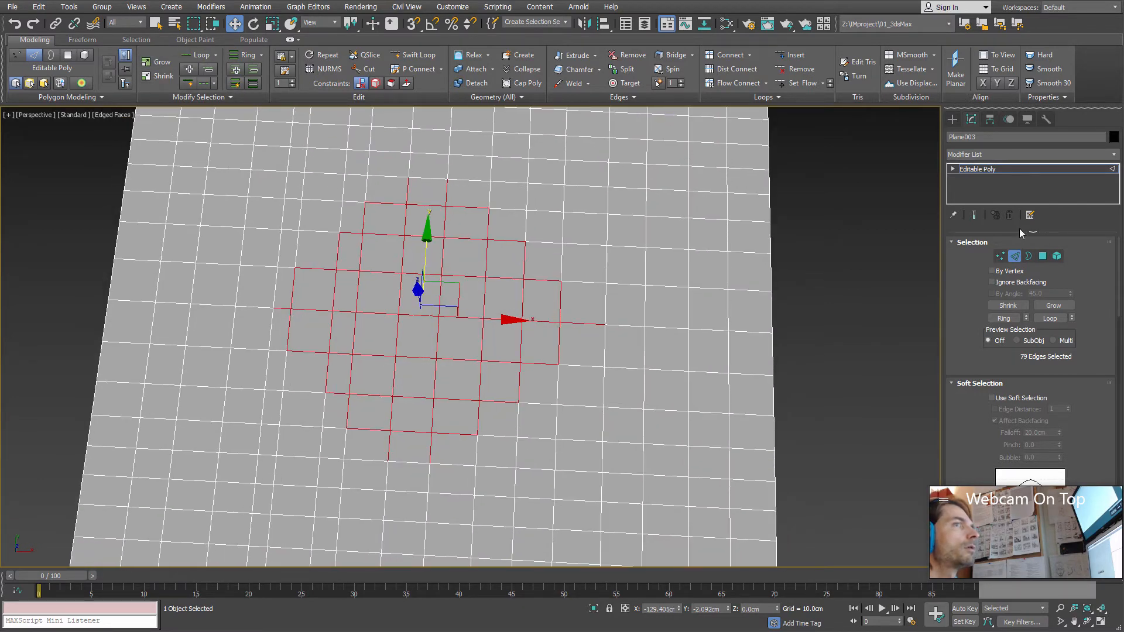
# Step: At polygon level, select one face near the plane's middle, grow the selection four times, and clear it
pyautogui.press('4')
pyautogui.click(424, 335)
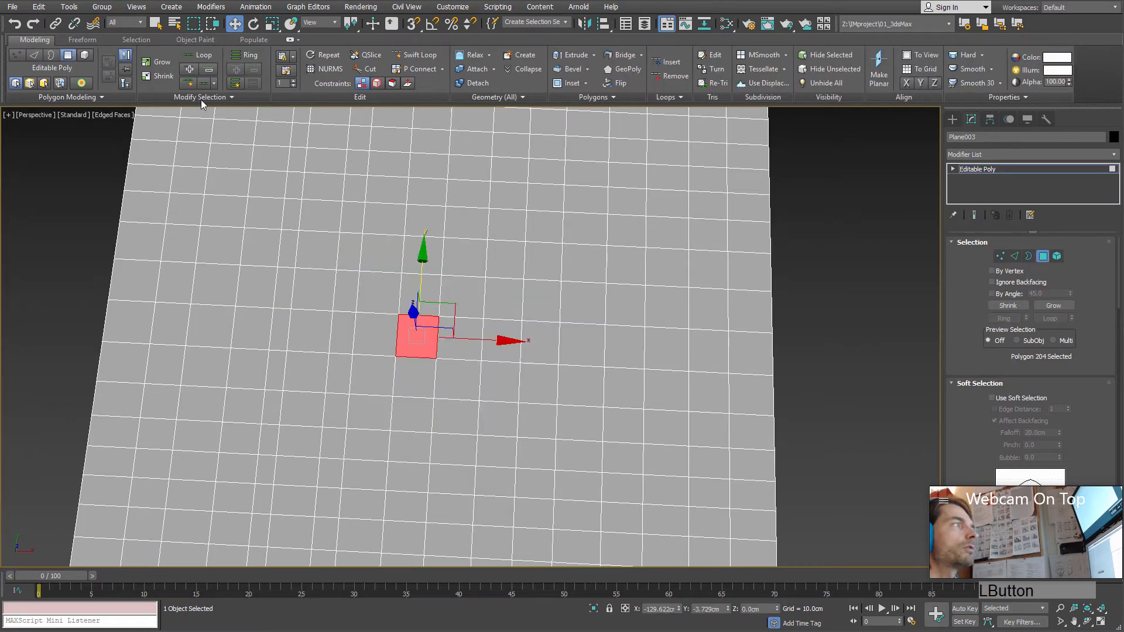
pyautogui.click(155, 62)
pyautogui.click(154, 62)
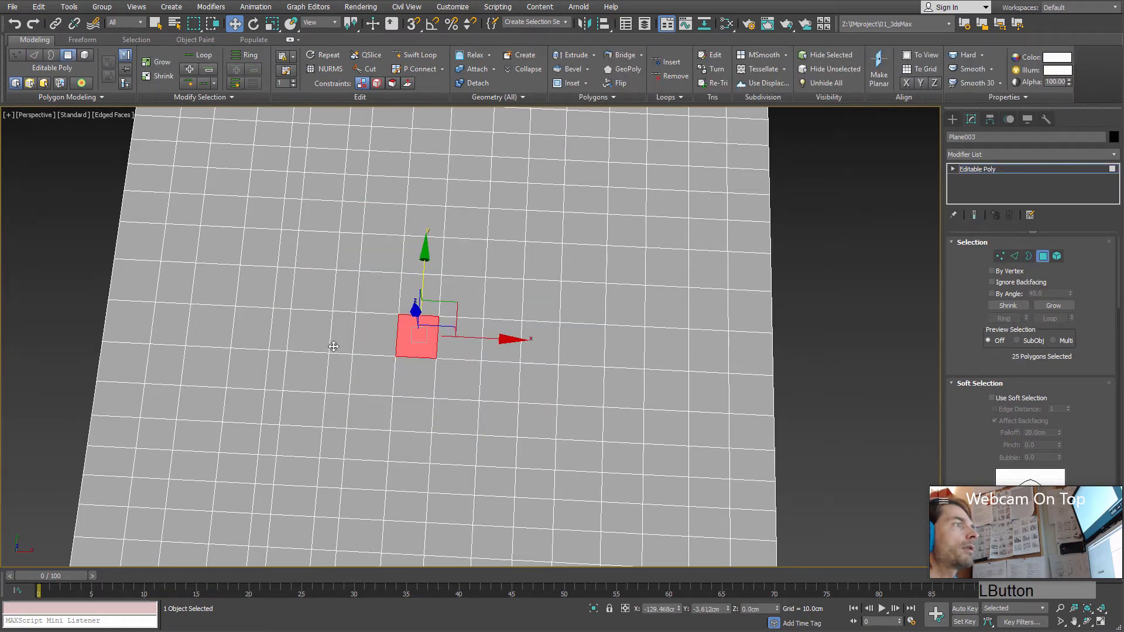
pyautogui.keyDown('alt'); pyautogui.moveTo(258, 228); pyautogui.dragTo(249, 216, button='middle'); pyautogui.keyUp('alt')
pyautogui.click(173, 63)
pyautogui.click(172, 64)
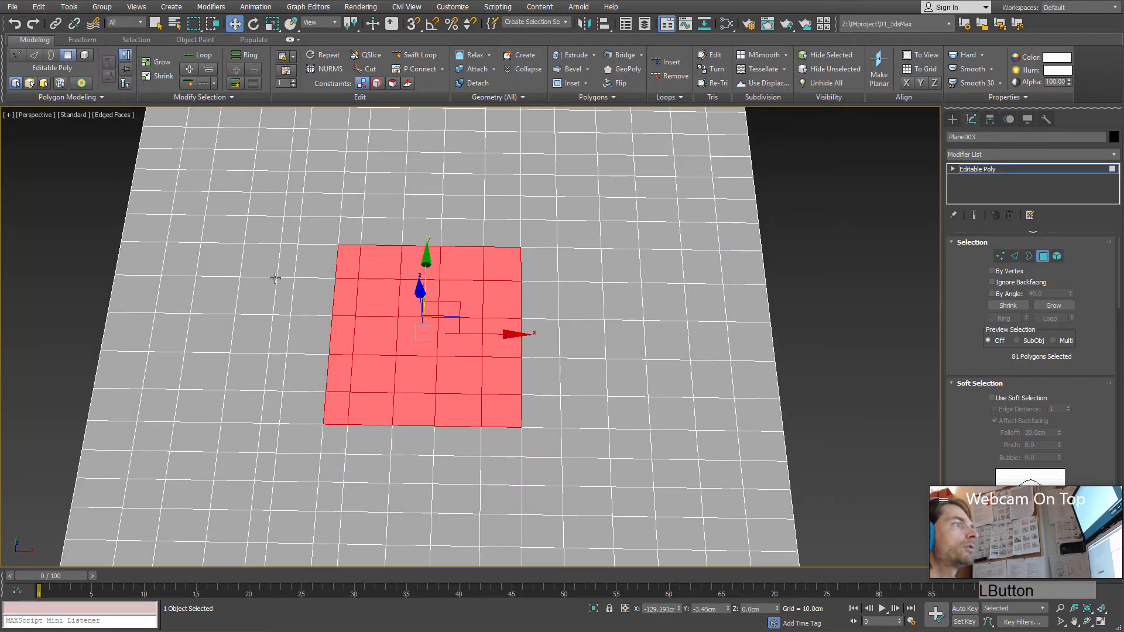
pyautogui.keyDown('alt'); pyautogui.moveTo(368, 349); pyautogui.dragTo(377, 334, button='middle'); pyautogui.keyUp('alt')
pyautogui.click(845, 357)
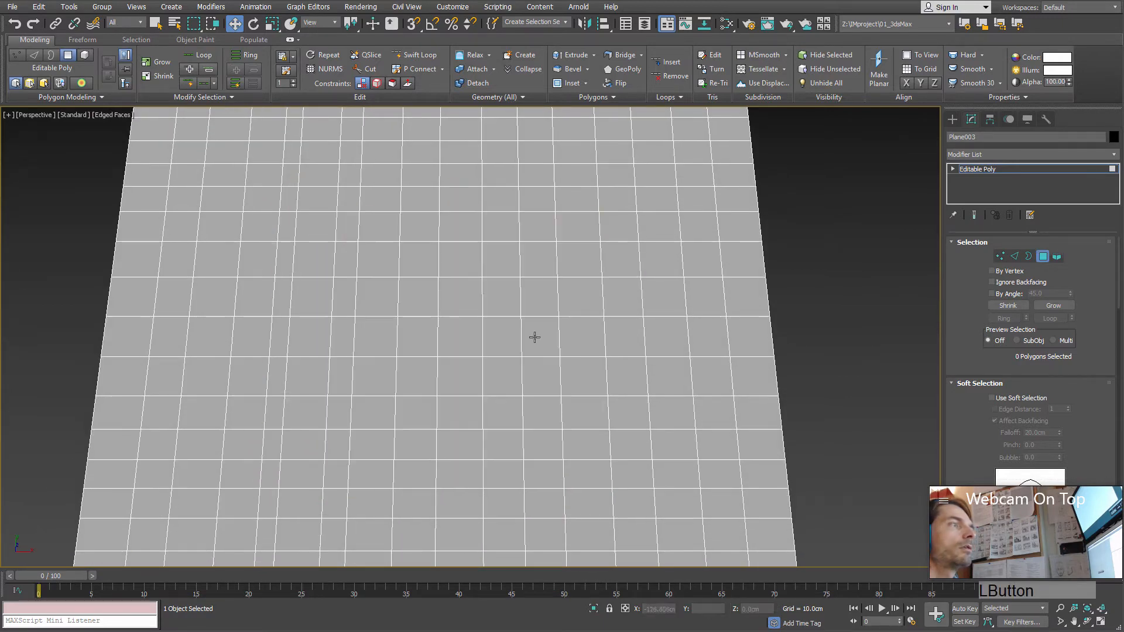
# Step: Select a single face at the plane's centre and grow the selection three times into a 7 by 7 block of polygons
pyautogui.click(457, 334)
pyautogui.moveTo(456, 334); pyautogui.dragTo(435, 308, button='middle')
pyautogui.keyDown('alt'); pyautogui.moveTo(529, 322); pyautogui.dragTo(516, 305, button='middle'); pyautogui.keyUp('alt')
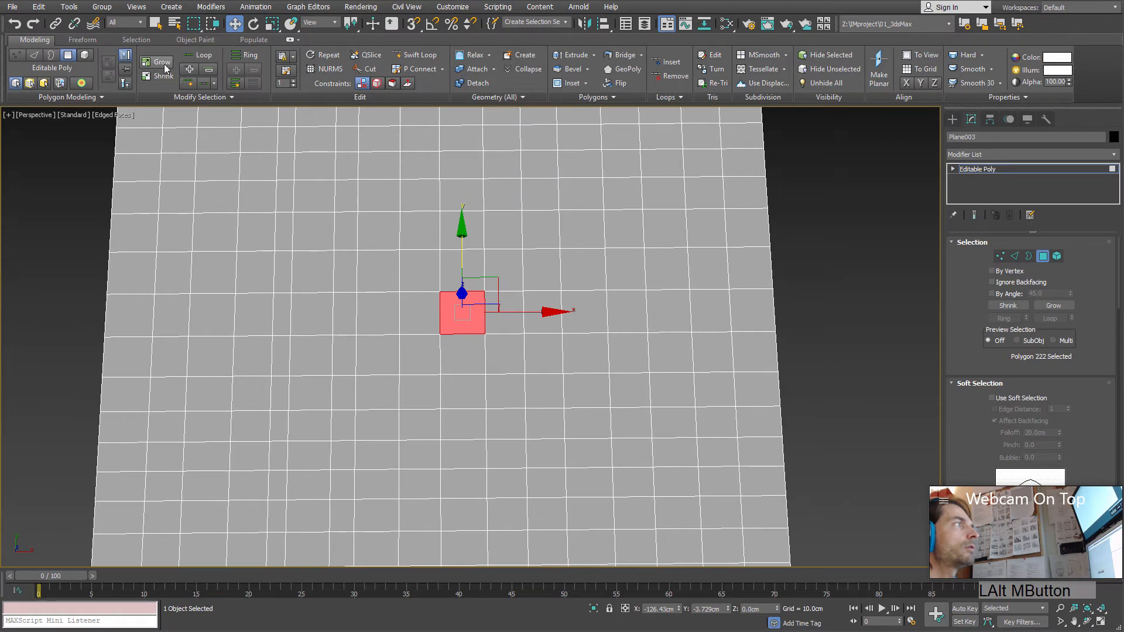
pyautogui.click(157, 62)
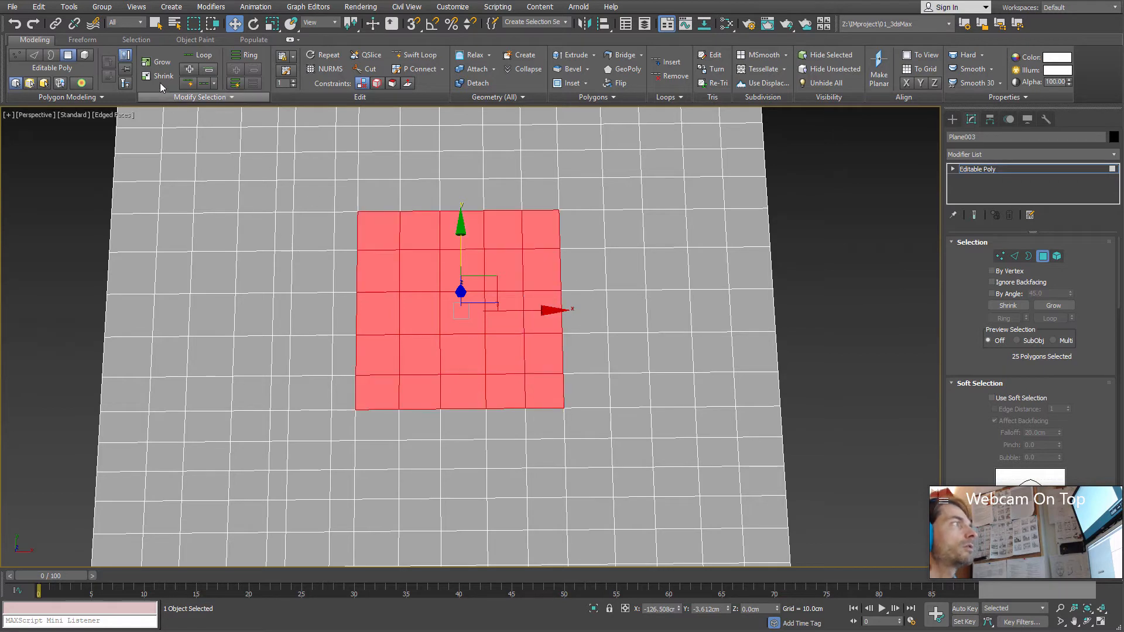
pyautogui.click(157, 62)
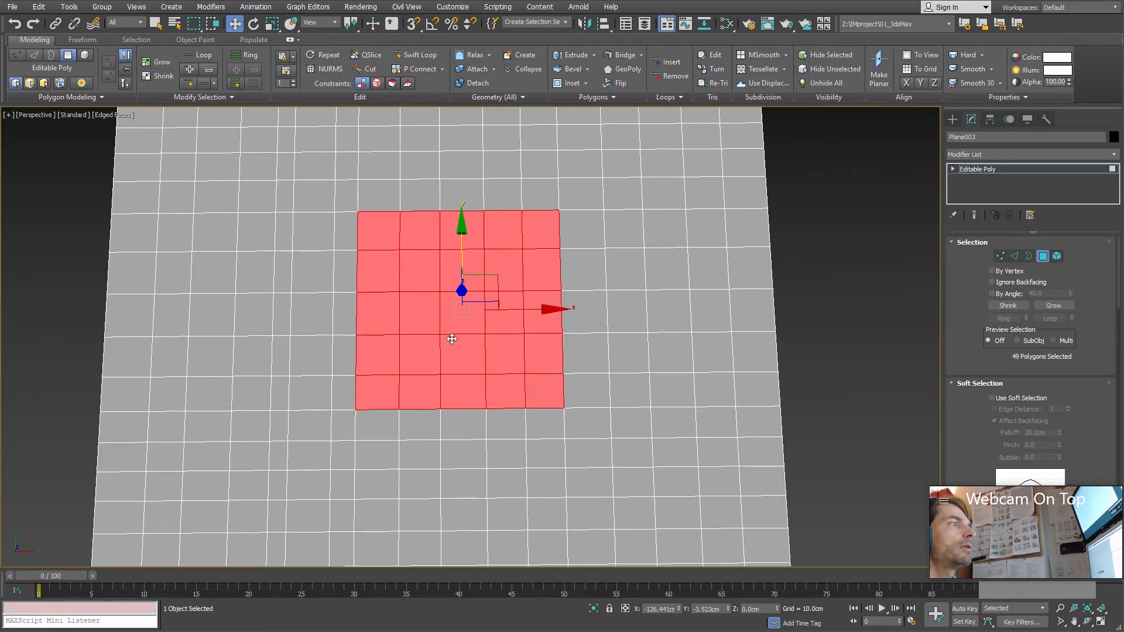
pyautogui.keyDown('alt'); pyautogui.moveTo(393, 382); pyautogui.dragTo(417, 367, button='middle'); pyautogui.keyUp('alt')
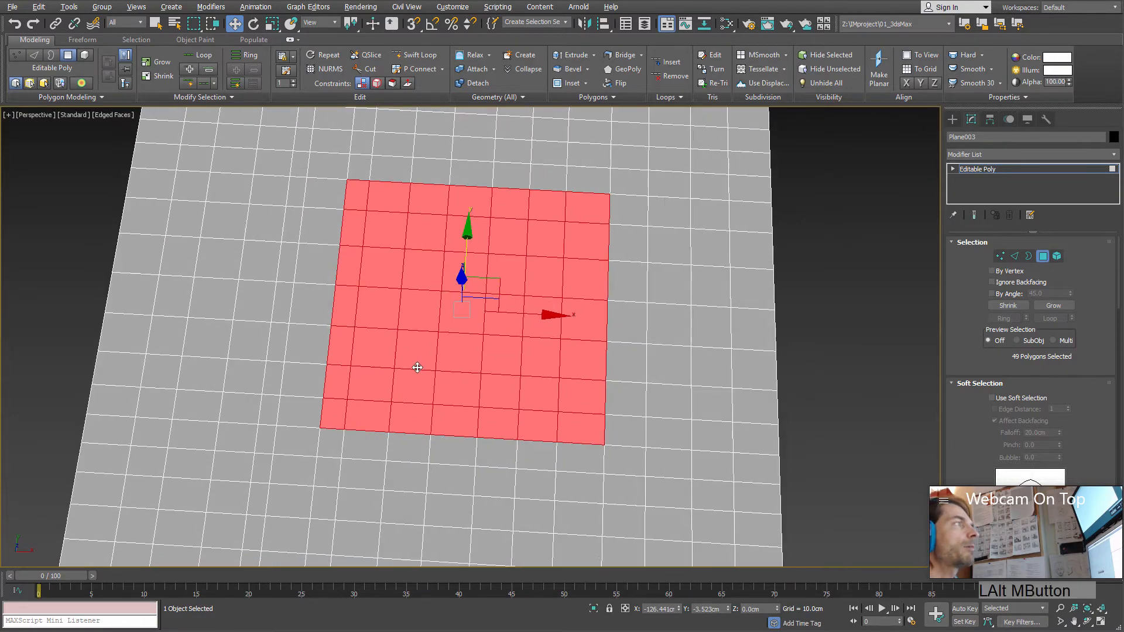
pyautogui.keyDown('alt'); pyautogui.moveTo(278, 218); pyautogui.dragTo(349, 248, button='middle'); pyautogui.keyUp('alt')
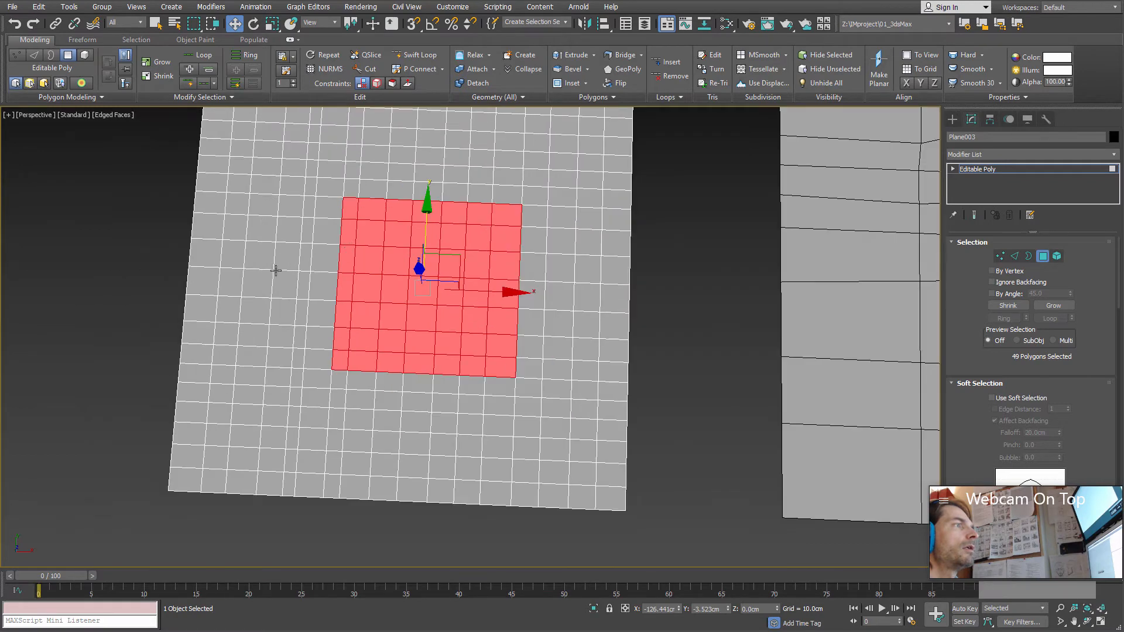
# Step: At vertex level, select a small cluster of vertices near the plane's middle and grow the selection outward several times
pyautogui.moveTo(682, 359); pyautogui.dragTo(679, 361)
pyautogui.keyDown('alt'); pyautogui.moveTo(565, 369); pyautogui.dragTo(431, 395, button='middle'); pyautogui.keyUp('alt')
pyautogui.click(1000, 256)
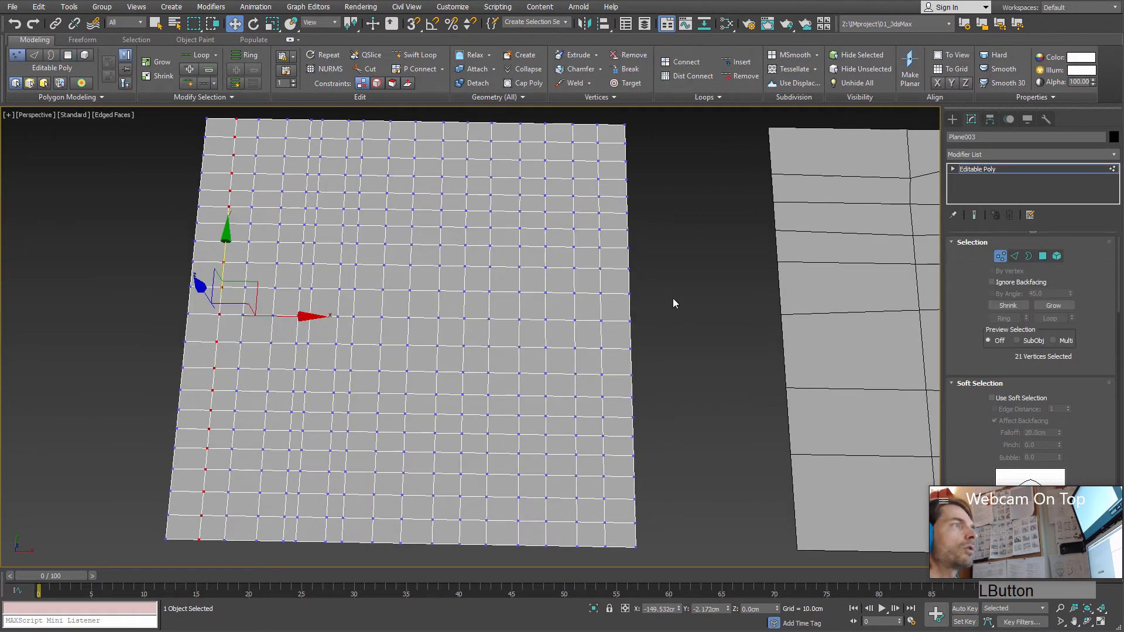
pyautogui.moveTo(455, 337); pyautogui.dragTo(456, 337)
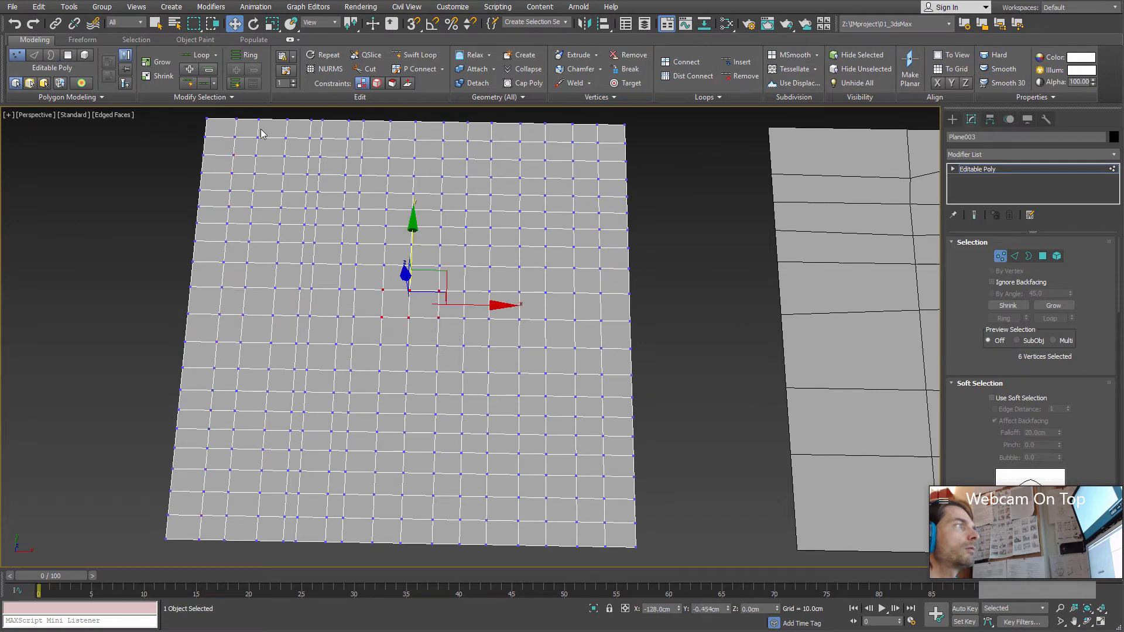
pyautogui.click(159, 61)
pyautogui.click(161, 61)
pyautogui.keyDown('alt'); pyautogui.moveTo(431, 351); pyautogui.dragTo(444, 344, button='middle'); pyautogui.keyUp('alt')
# Step: At polygon level, shrink the wide horizontal band of selected polygons repeatedly until it is at most two rows high
pyautogui.click(1043, 256)
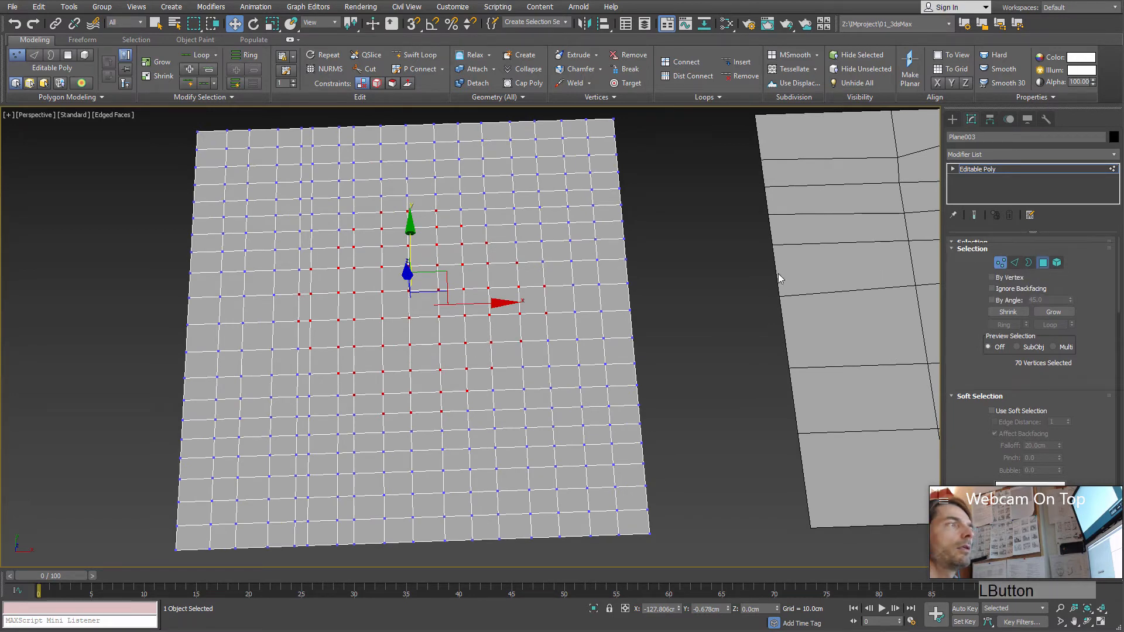
pyautogui.keyDown('alt'); pyautogui.moveTo(371, 280); pyautogui.dragTo(379, 289, button='middle'); pyautogui.keyUp('alt')
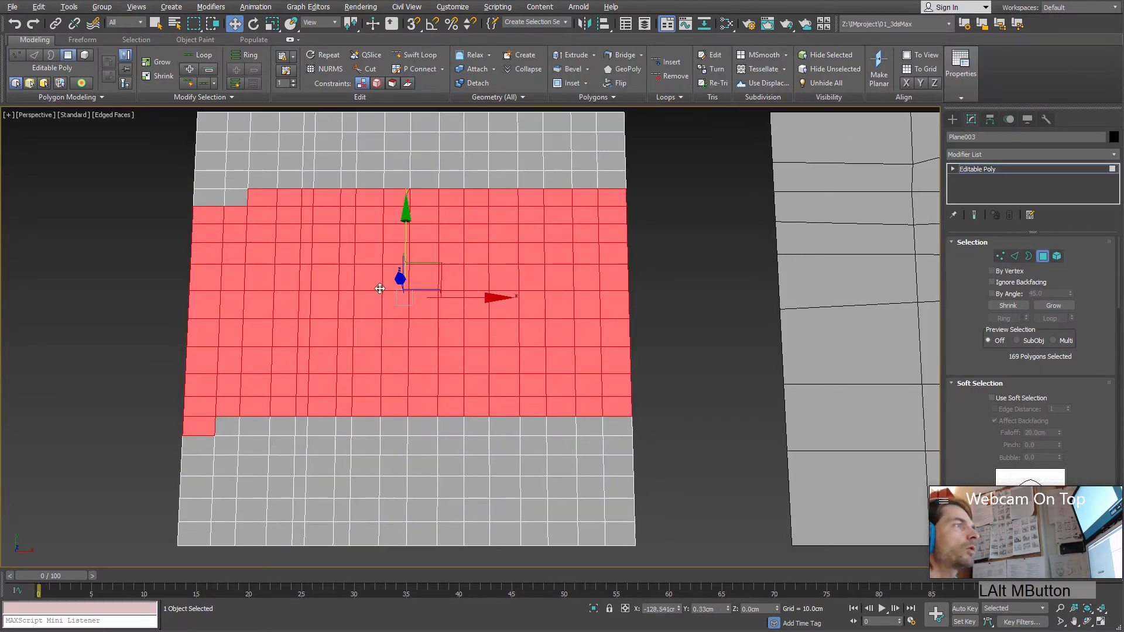
pyautogui.click(168, 76)
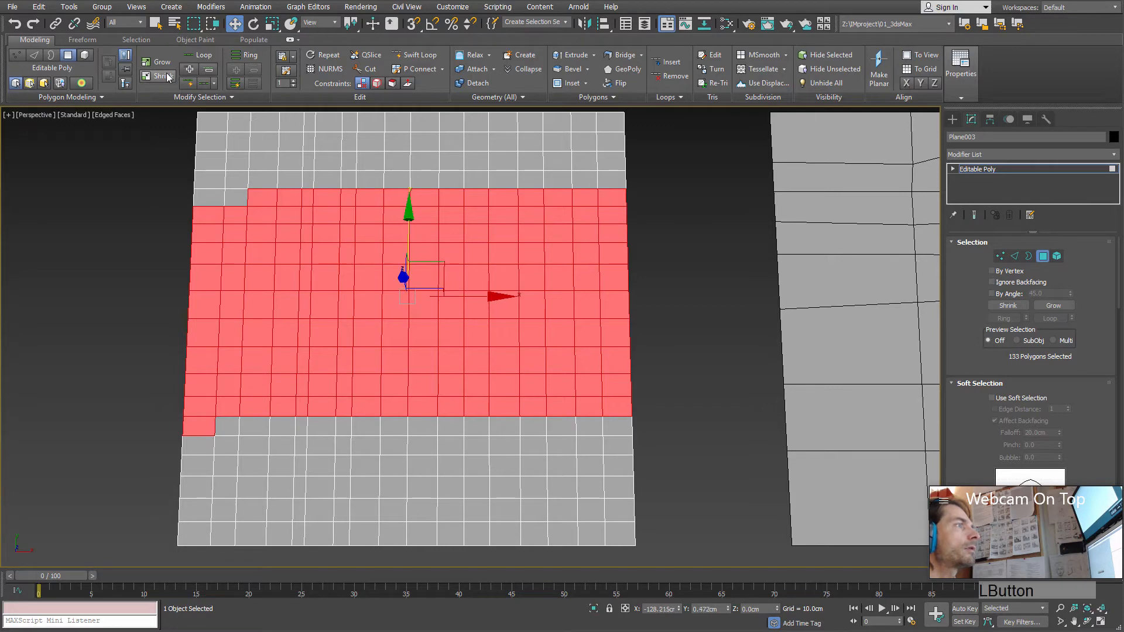
pyautogui.click(170, 77)
pyautogui.keyDown('alt'); pyautogui.moveTo(182, 118); pyautogui.dragTo(202, 102, button='middle'); pyautogui.keyUp('alt')
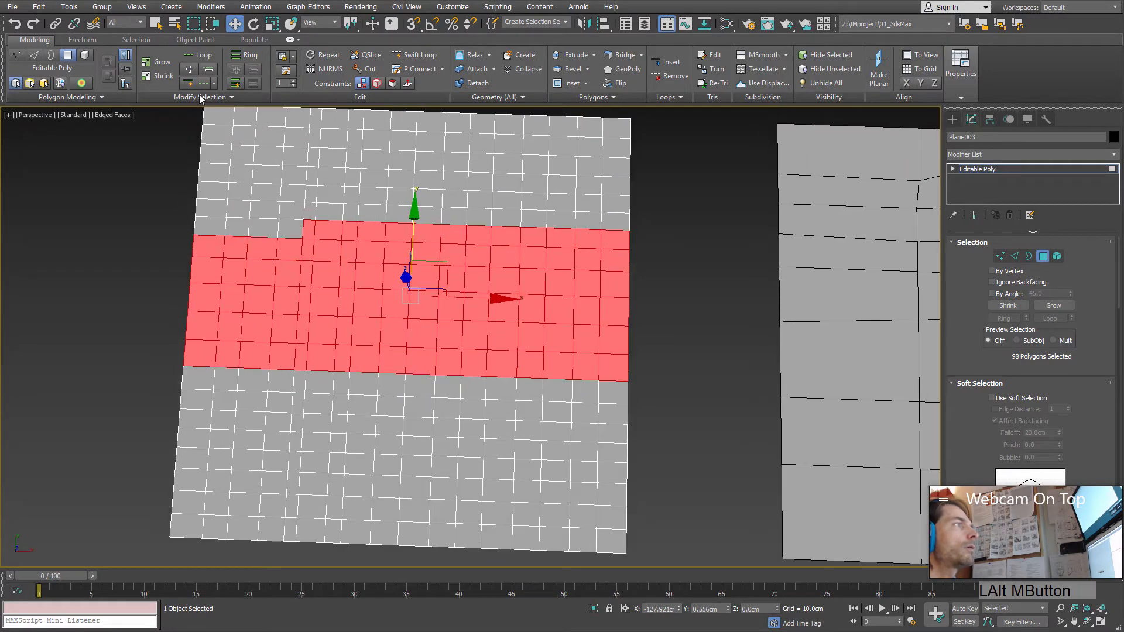
pyautogui.keyDown('alt'); pyautogui.moveTo(287, 190); pyautogui.dragTo(402, 361, button='middle'); pyautogui.keyUp('alt')
pyautogui.click(167, 78)
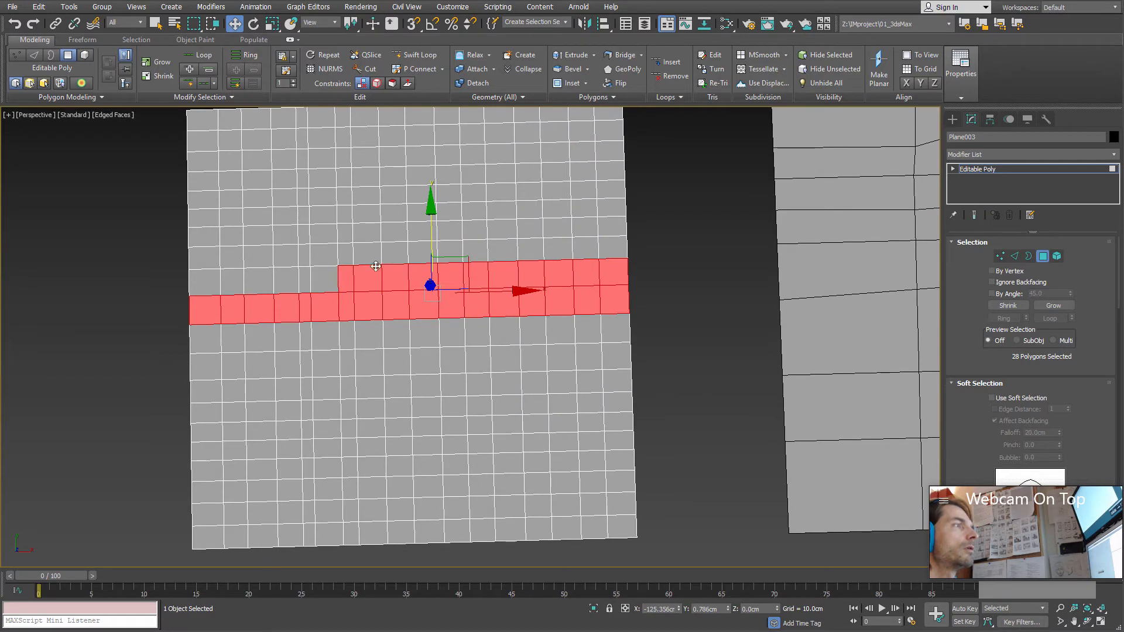
# Step: Select a single face at the plane's centre and grow the selection into a 9 by 9 block of polygons
pyautogui.click(377, 254)
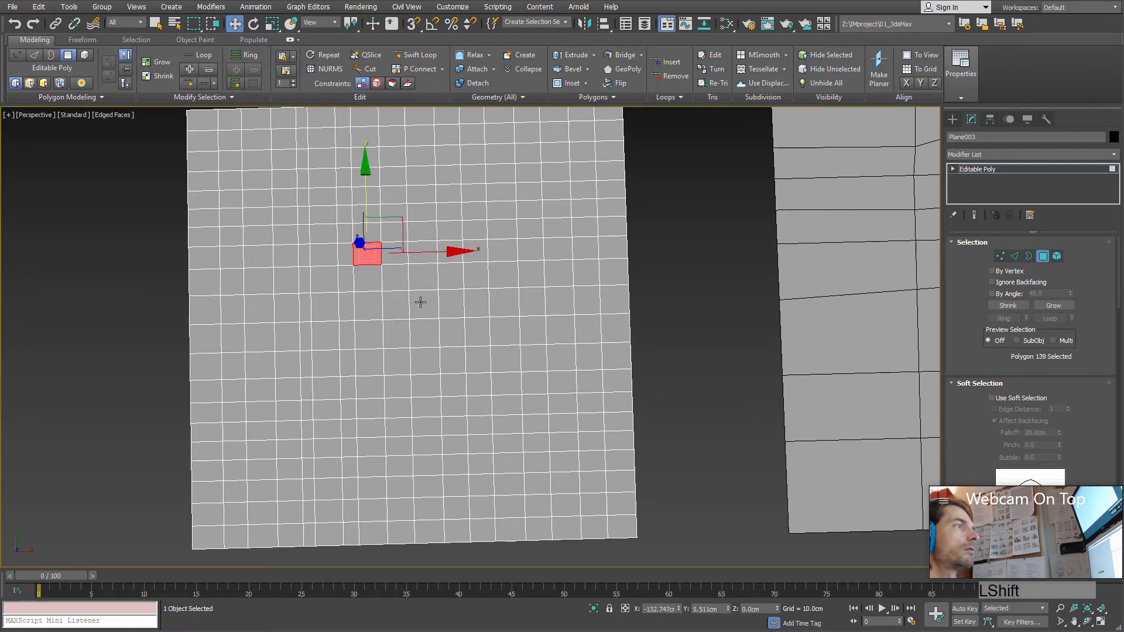
pyautogui.click(420, 302)
pyautogui.click(157, 63)
pyautogui.click(157, 63)
pyautogui.click(157, 63)
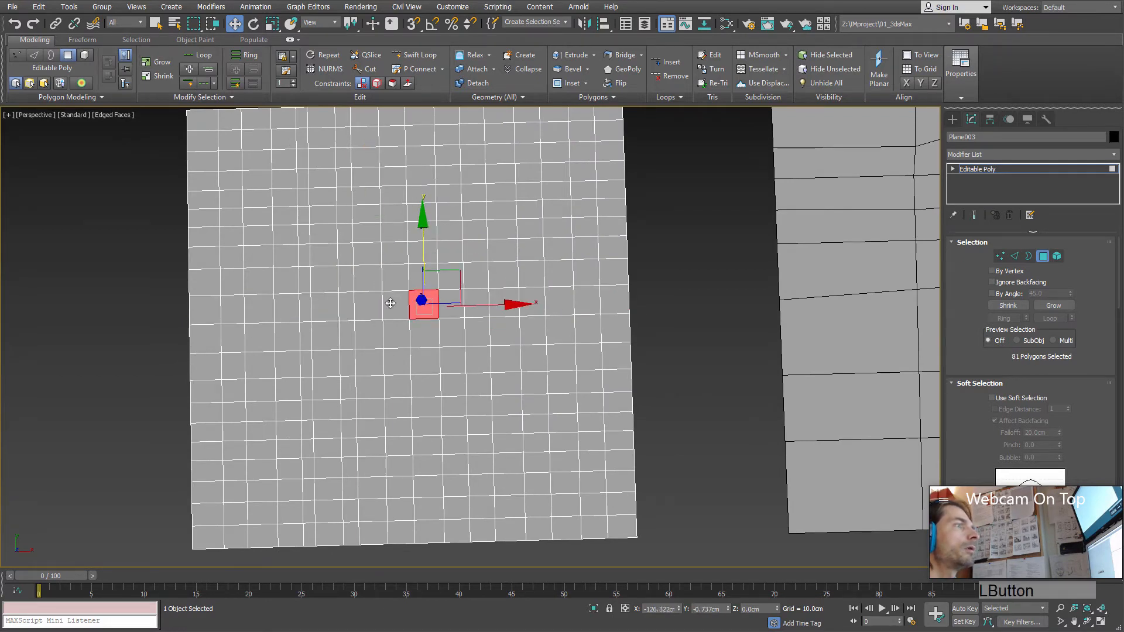
pyautogui.click(157, 63)
# Step: Shrink the polygon block step by step down to 3 by 3 faces
pyautogui.click(159, 76)
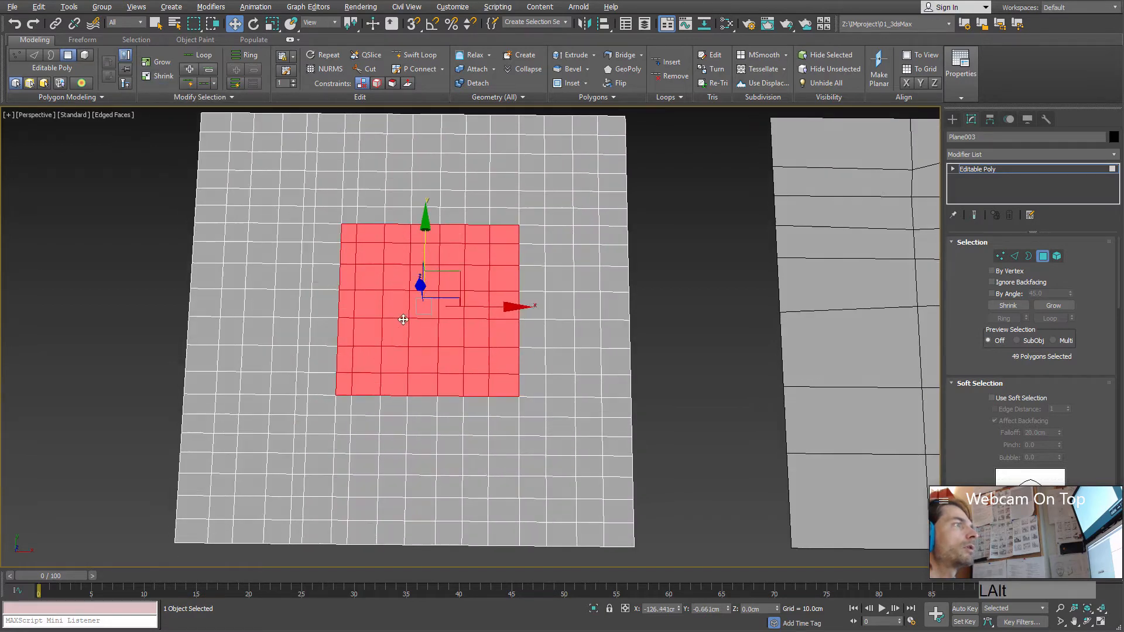
pyautogui.click(162, 77)
pyautogui.keyDown('alt'); pyautogui.moveTo(374, 300); pyautogui.dragTo(383, 302, button='middle'); pyautogui.keyUp('alt')
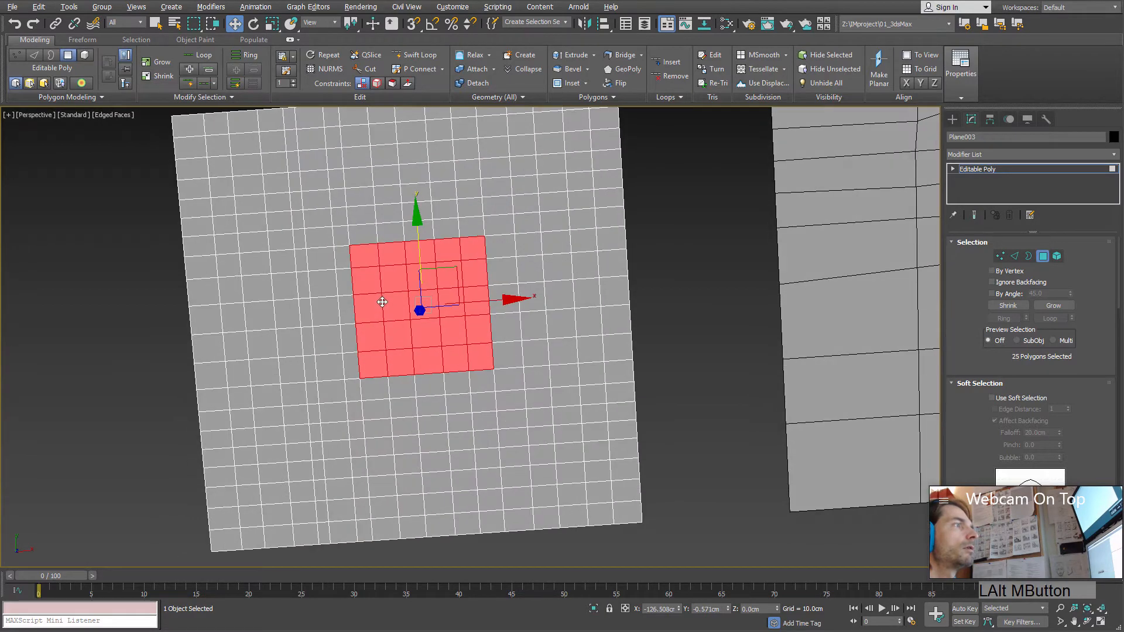
pyautogui.click(158, 76)
pyautogui.keyDown('alt'); pyautogui.moveTo(316, 264); pyautogui.dragTo(326, 279, button='middle'); pyautogui.keyUp('alt')
pyautogui.keyDown('alt'); pyautogui.moveTo(411, 366); pyautogui.dragTo(391, 350, button='middle'); pyautogui.keyUp('alt')
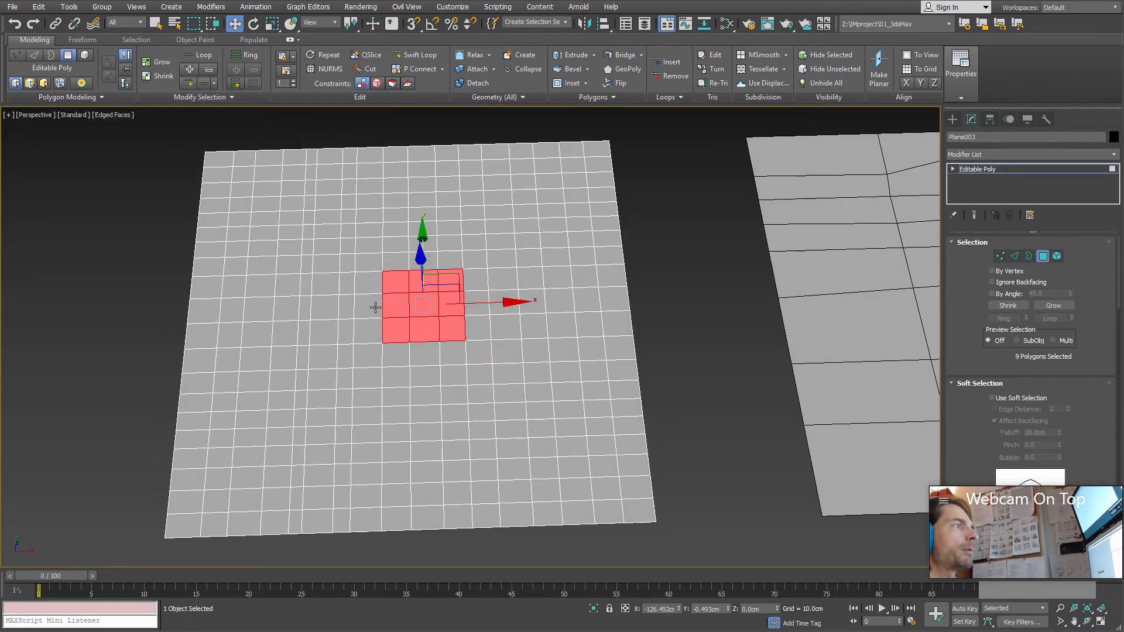
# Step: Select the full horizontal row of polygons through the plane's middle and shrink the loop selection to nine polygons
pyautogui.keyDown('shift'); pyautogui.click(376, 307); pyautogui.keyUp('shift')
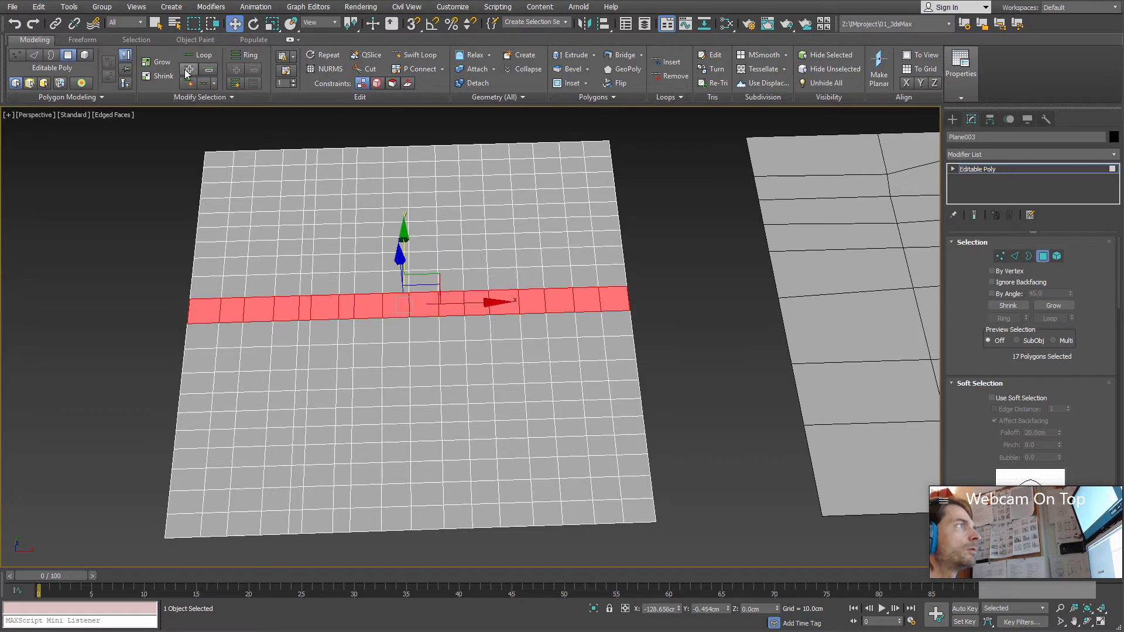
pyautogui.keyDown('alt'); pyautogui.moveTo(288, 260); pyautogui.dragTo(302, 276, button='middle'); pyautogui.keyUp('alt')
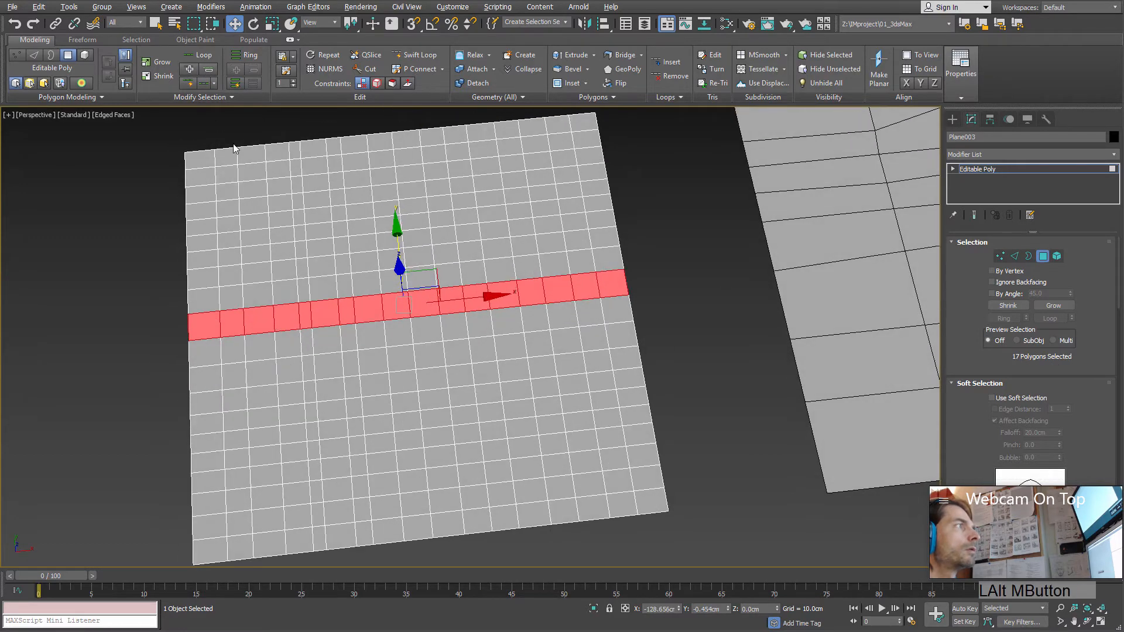
pyautogui.click(209, 69)
pyautogui.keyDown('alt'); pyautogui.moveTo(295, 205); pyautogui.dragTo(293, 223, button='middle'); pyautogui.keyUp('alt')
pyautogui.click(212, 73)
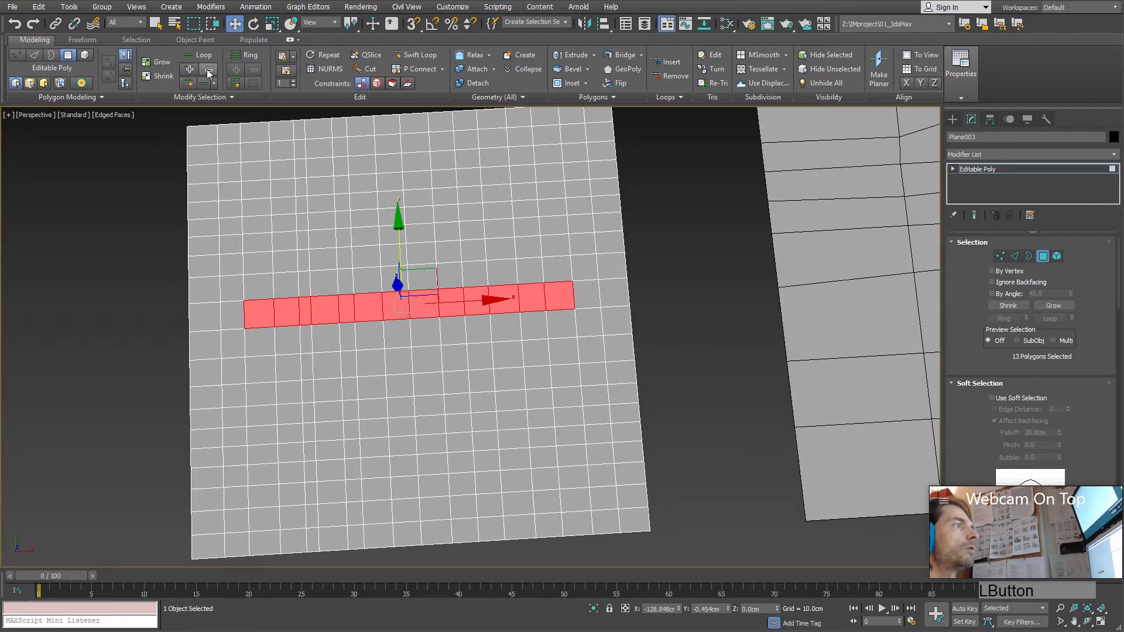
pyautogui.click(212, 73)
pyautogui.click(213, 74)
pyautogui.click(213, 74)
pyautogui.click(212, 73)
# Step: Grow the shortened polygon loop along its row to 11 polygons
pyautogui.click(189, 71)
pyautogui.click(189, 71)
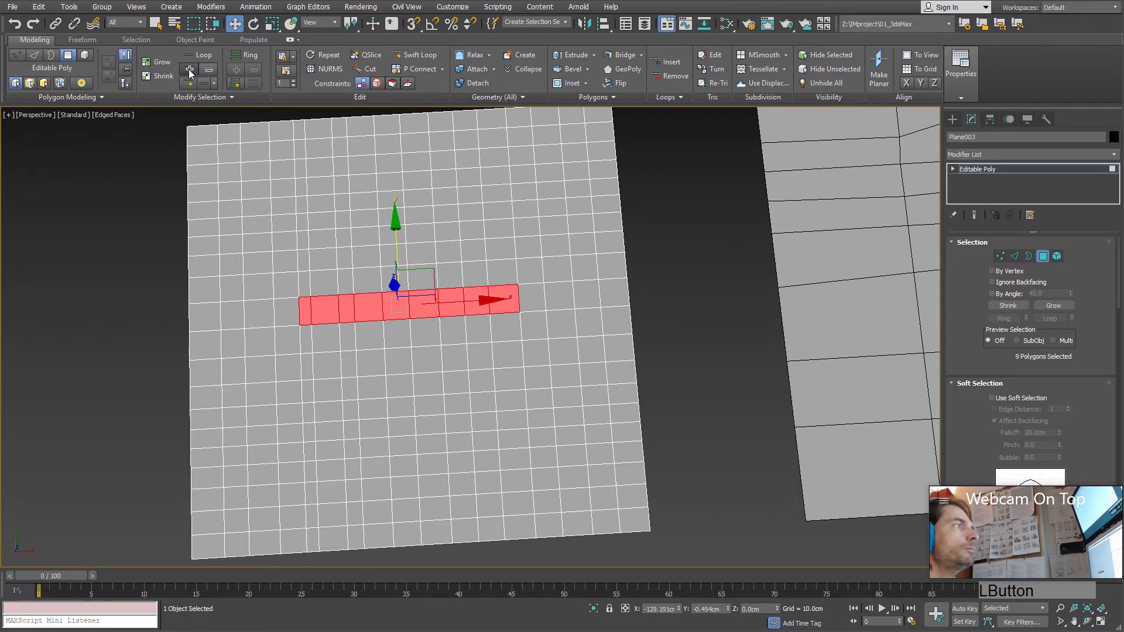
pyautogui.click(189, 71)
pyautogui.keyDown('alt'); pyautogui.moveTo(311, 239); pyautogui.dragTo(241, 136, button='middle'); pyautogui.keyUp('alt')
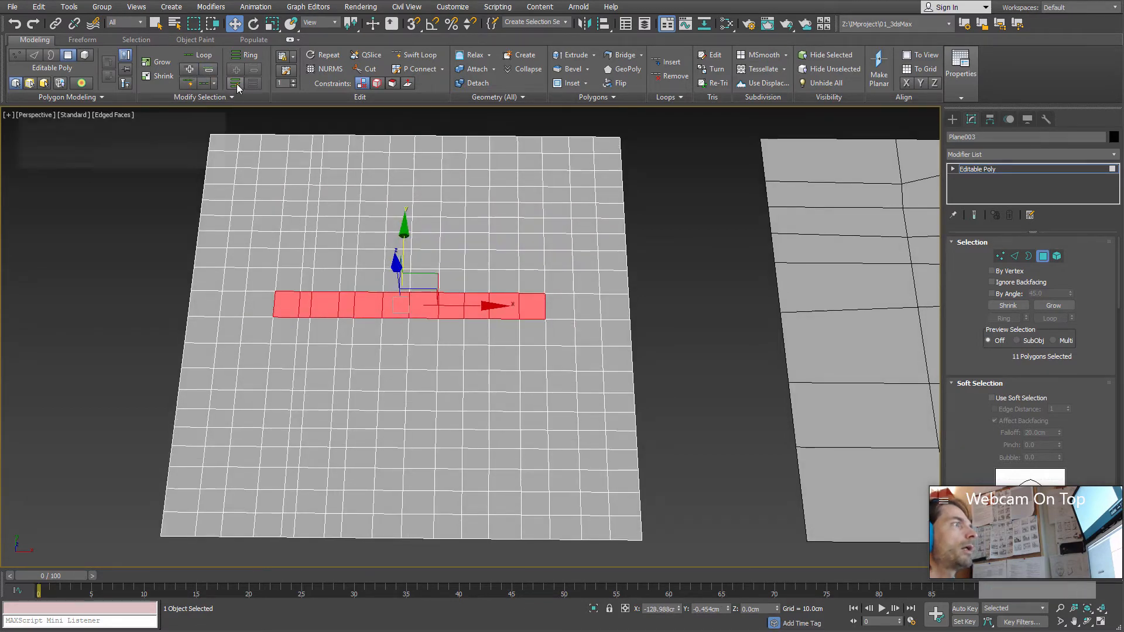
# Step: At edge level, select a horizontal edge near the plane's middle and extend the selection to its full ring
pyautogui.keyDown('alt'); pyautogui.moveTo(284, 195); pyautogui.dragTo(366, 275, button='middle'); pyautogui.keyUp('alt')
pyautogui.click(366, 275)
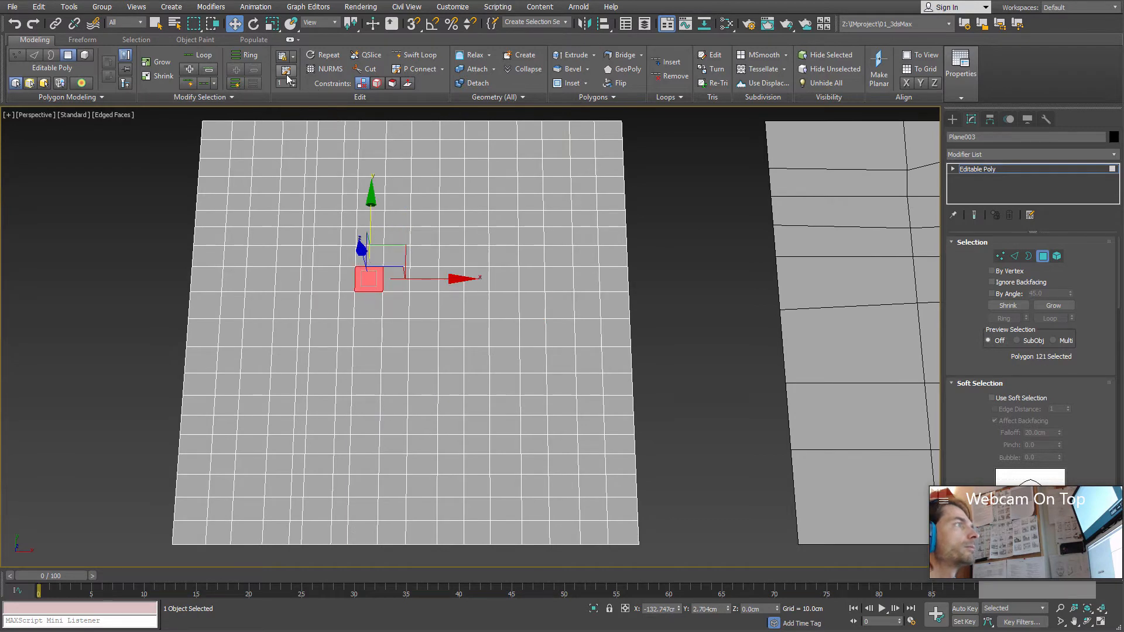
pyautogui.click(1015, 256)
pyautogui.click(398, 291)
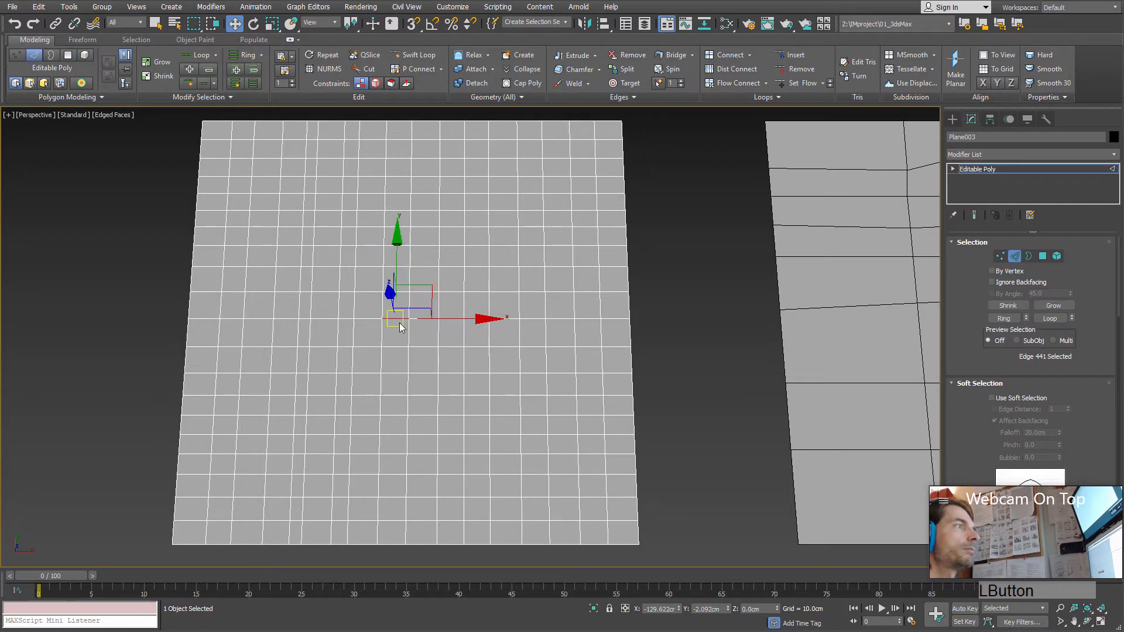
pyautogui.keyDown('shift'); pyautogui.click(399, 291); pyautogui.keyUp('shift')
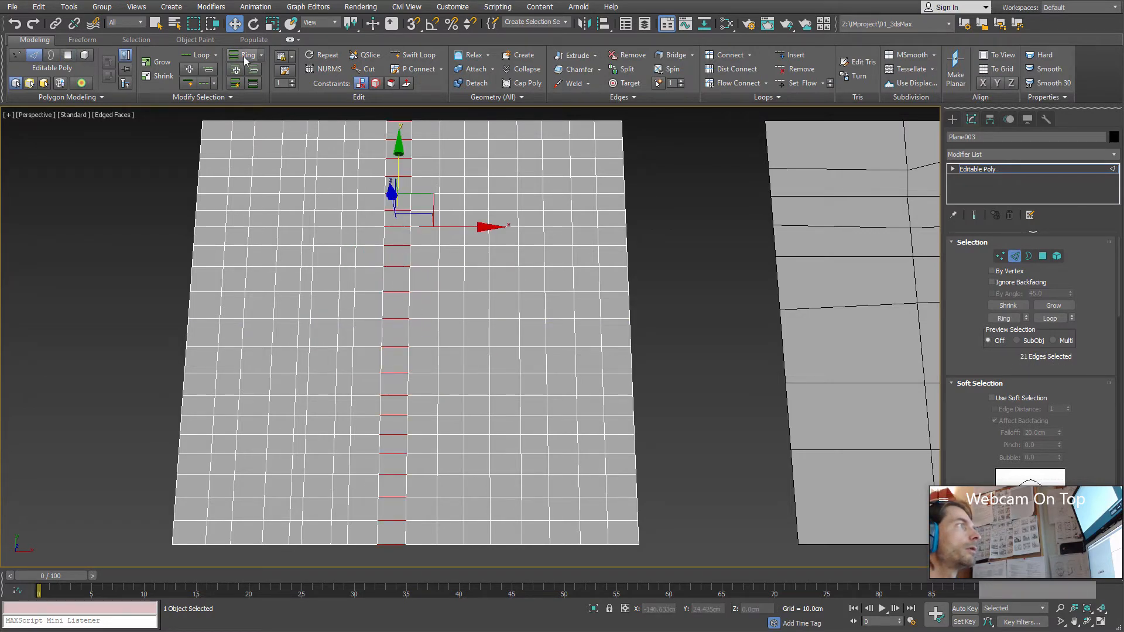
pyautogui.keyDown('alt'); pyautogui.moveTo(272, 143); pyautogui.dragTo(314, 194, button='middle'); pyautogui.keyUp('alt')
# Step: Turn on Ring Mode, clear the selection, and select all vertical edges across the plane from one middle edge
pyautogui.click(235, 87)
pyautogui.keyDown('alt'); pyautogui.moveTo(281, 152); pyautogui.dragTo(238, 115, button='middle'); pyautogui.keyUp('alt')
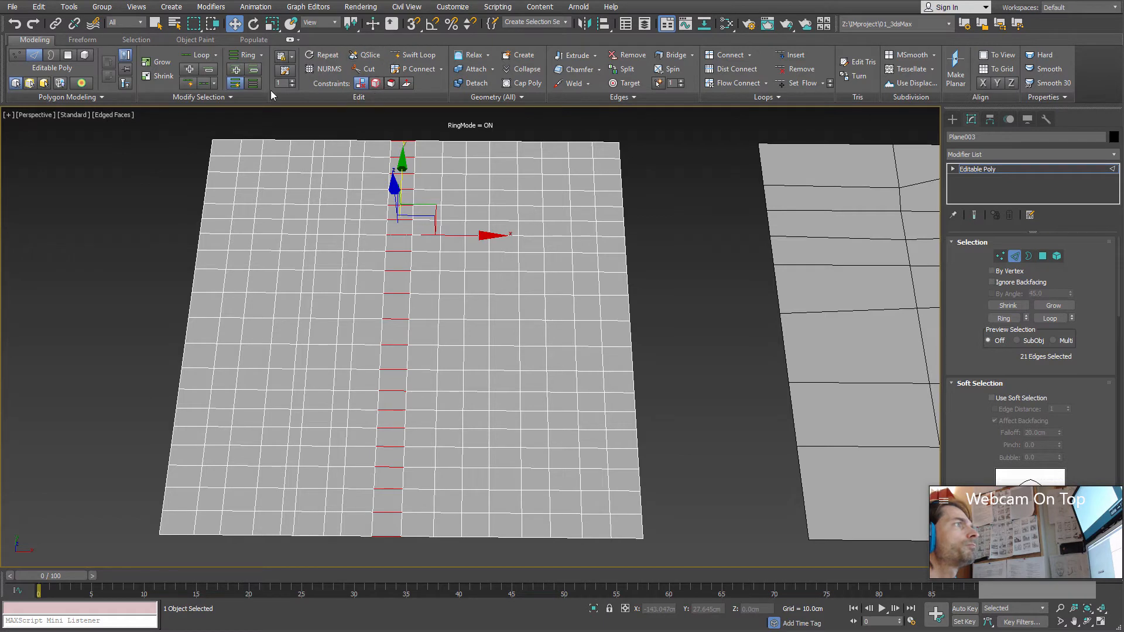
pyautogui.click(452, 283)
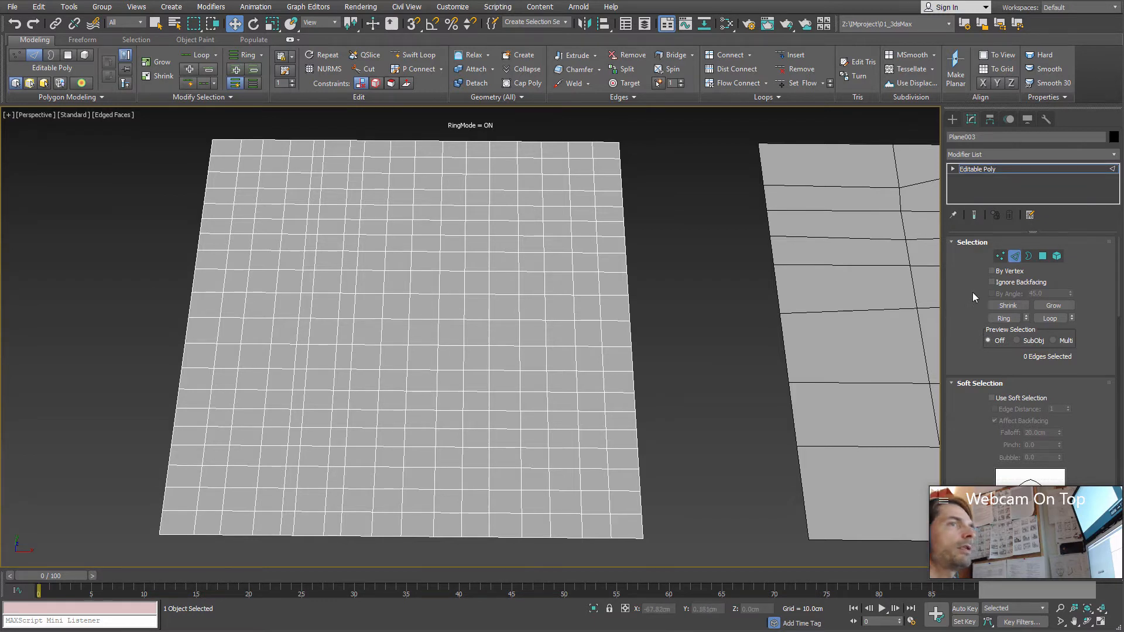
pyautogui.doubleClick(412, 306)
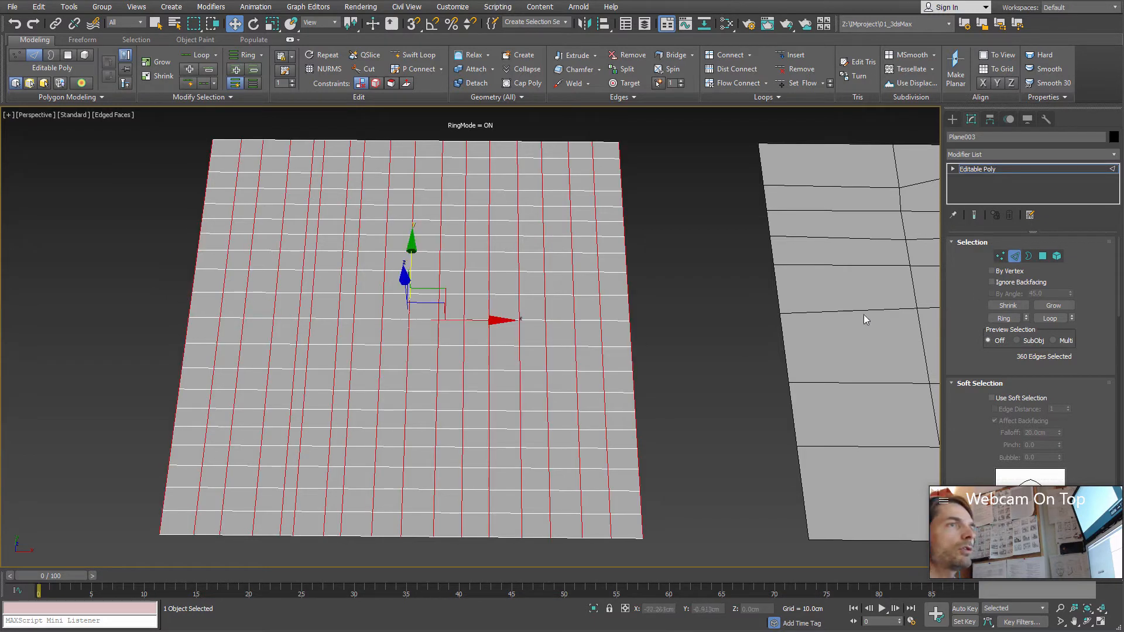
# Step: Clear the edge selection and turn Ring Mode off
pyautogui.click(719, 328)
pyautogui.click(407, 309)
pyautogui.moveTo(409, 308)
pyautogui.keyDown('alt'); pyautogui.mouseDown(button='middle')
pyautogui.moveTo(460, 307)
pyautogui.moveTo(414, 328)
pyautogui.mouseUp(button='middle'); pyautogui.keyUp('alt')
pyautogui.click(417, 335)
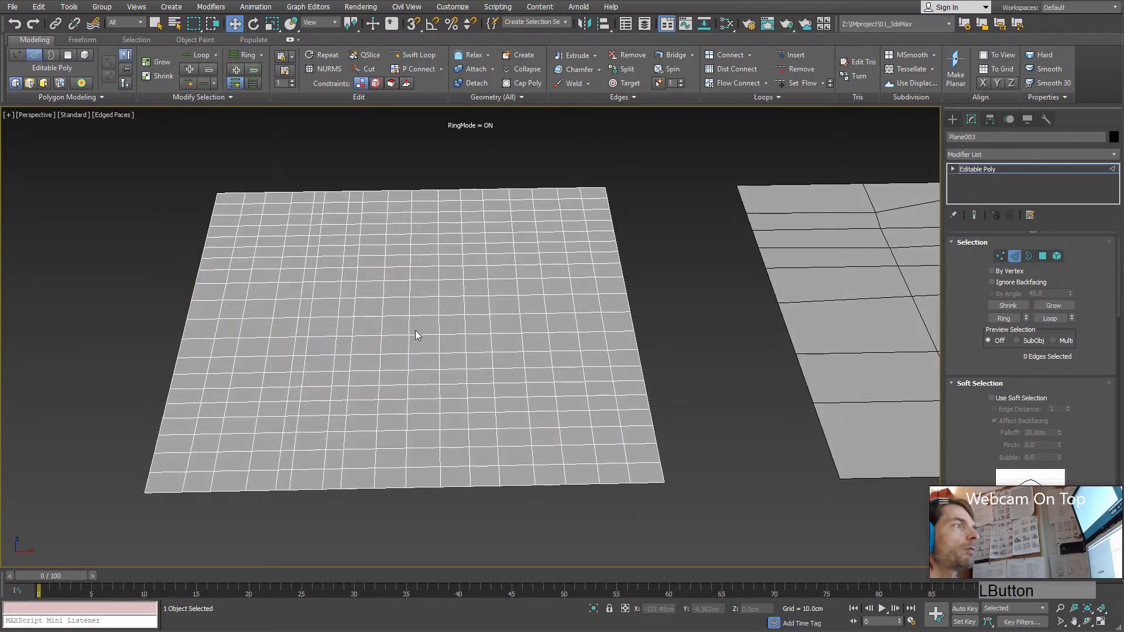
pyautogui.click(236, 84)
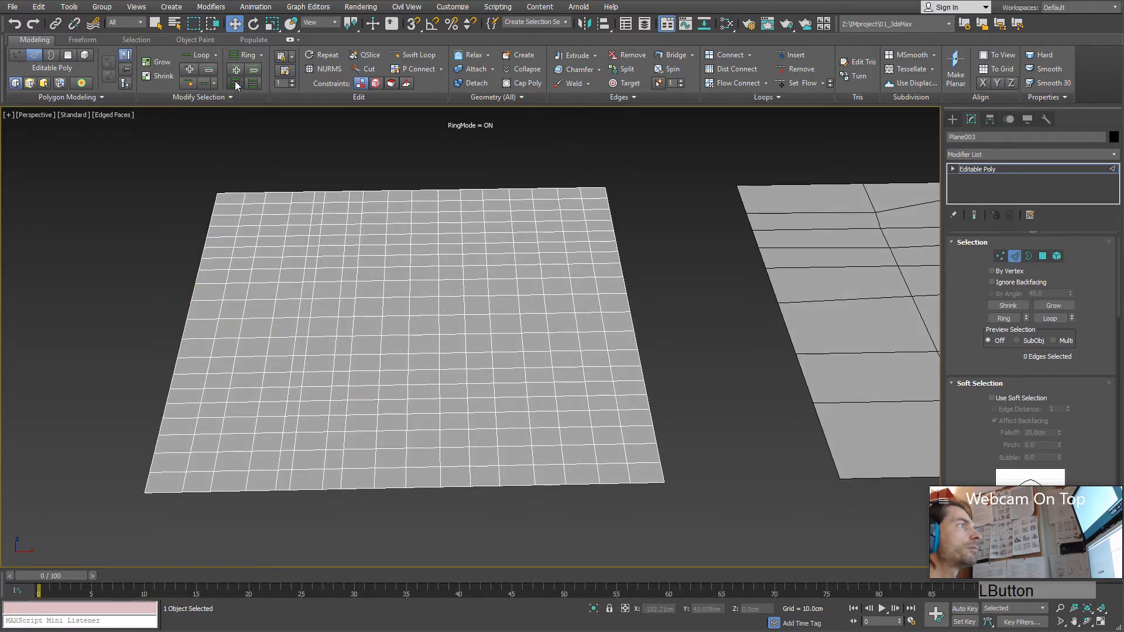
# Step: Select the vertical edge loop through the plane's middle and raise it into a tall sharp ridge
pyautogui.click(413, 305)
pyautogui.doubleClick(409, 309)
pyautogui.keyDown('alt'); pyautogui.moveTo(409, 309); pyautogui.dragTo(420, 259, button='middle'); pyautogui.keyUp('alt')
pyautogui.moveTo(410, 251); pyautogui.dragTo(397, 161)
# Step: Select the edge loop two columns left of the ridge and raise it to about 6.9 cm as a second ridge
pyautogui.keyDown('alt'); pyautogui.moveTo(440, 309); pyautogui.dragTo(467, 316, button='middle'); pyautogui.keyUp('alt')
pyautogui.keyDown('alt'); pyautogui.moveTo(374, 368); pyautogui.dragTo(379, 321, button='middle'); pyautogui.keyUp('alt')
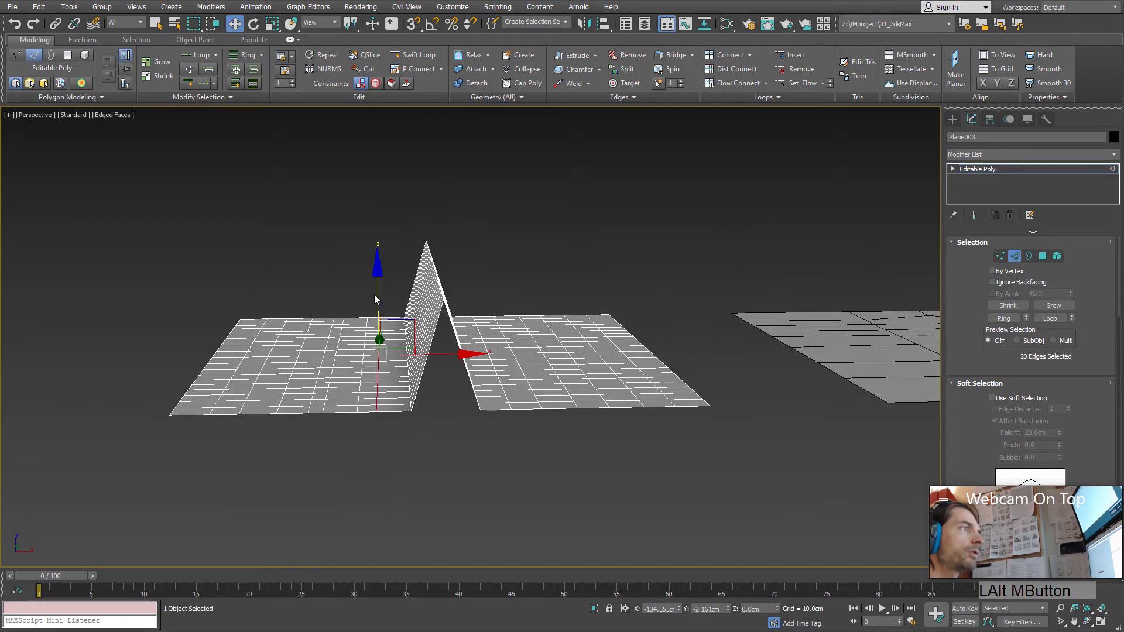
pyautogui.moveTo(378, 291); pyautogui.dragTo(387, 230)
pyautogui.keyDown('alt'); pyautogui.moveTo(417, 357); pyautogui.dragTo(411, 379, button='middle'); pyautogui.keyUp('alt')
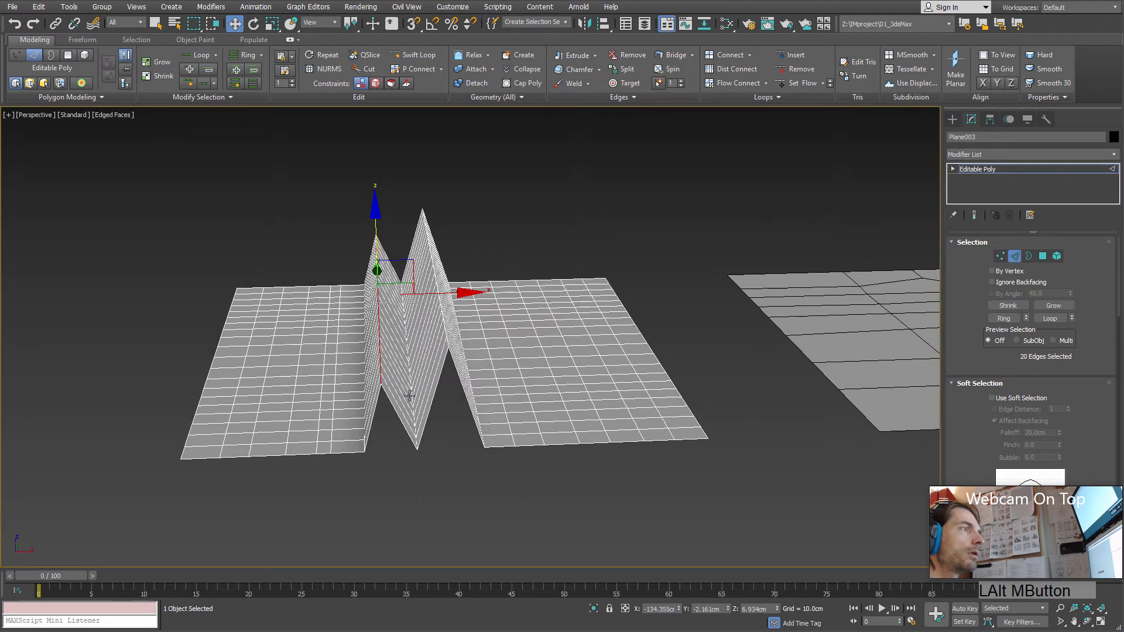
# Step: Select the valley edge loop between the two ridges and raise it to about 9.6 cm, shaping the folds into an arch
pyautogui.keyDown('alt'); pyautogui.scroll(4, 409, 397); pyautogui.keyUp('alt')
pyautogui.doubleClick(420, 437)
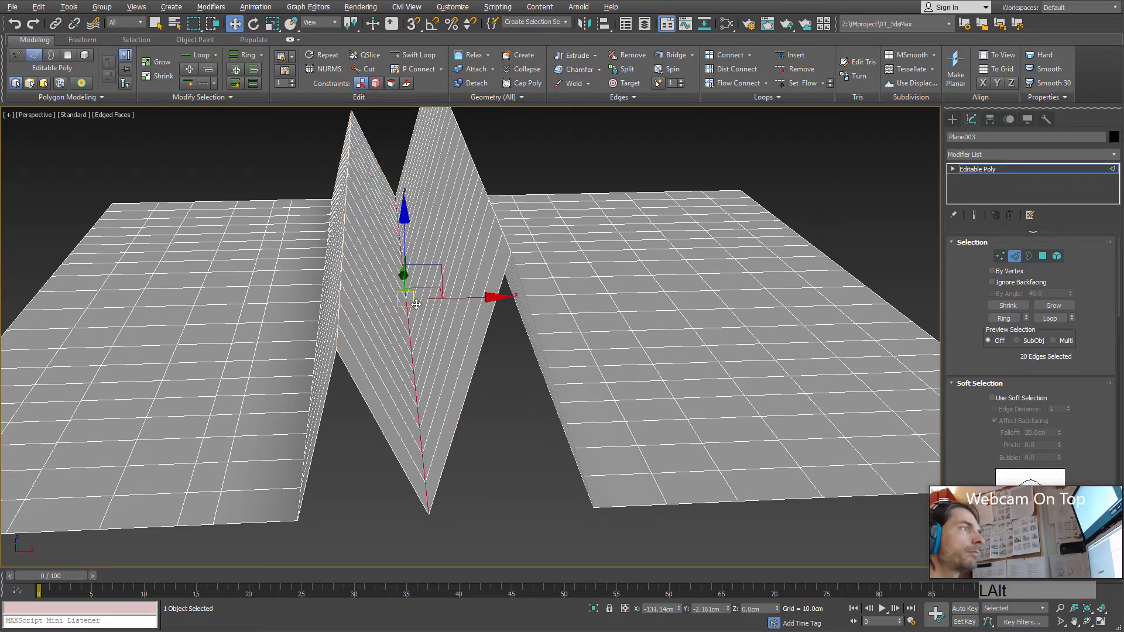
pyautogui.keyDown('alt'); pyautogui.moveTo(410, 303); pyautogui.dragTo(408, 234, button='middle'); pyautogui.keyUp('alt')
pyautogui.moveTo(407, 232); pyautogui.dragTo(388, 64)
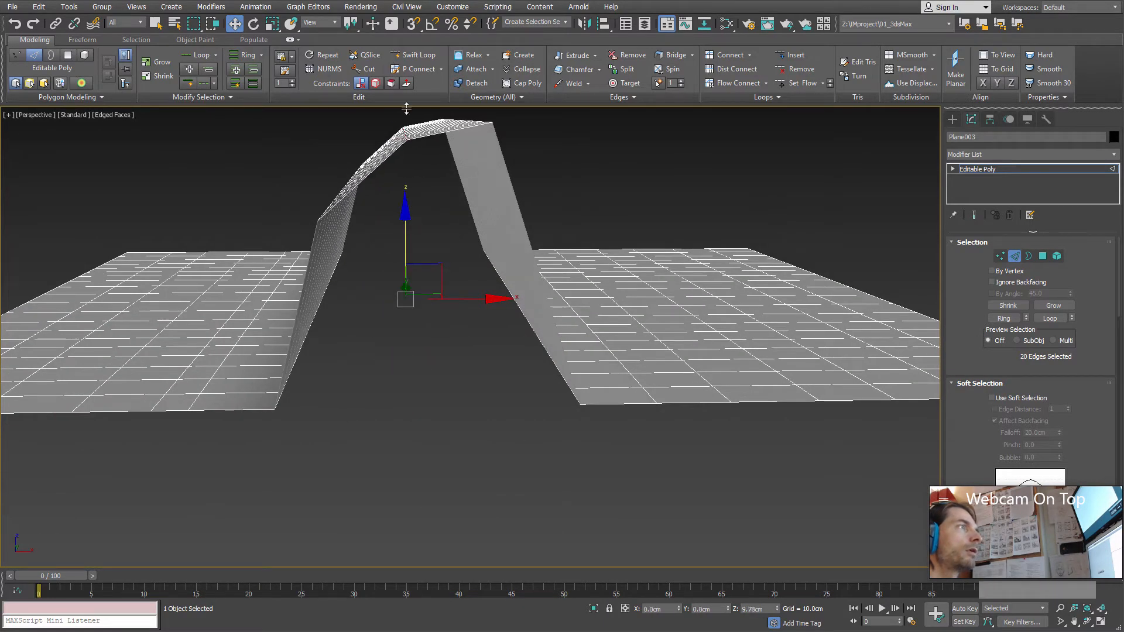
pyautogui.keyDown('alt'); pyautogui.moveTo(404, 108); pyautogui.dragTo(434, 138, button='middle'); pyautogui.keyUp('alt')
pyautogui.moveTo(434, 136); pyautogui.dragTo(407, 139)
# Step: Select the edge ring on the arch's outer right slope, insert a lengthwise Swift Loop across its middle, and return to the Move tool
pyautogui.keyDown('alt'); pyautogui.moveTo(496, 324); pyautogui.dragTo(623, 282, button='middle'); pyautogui.keyUp('alt')
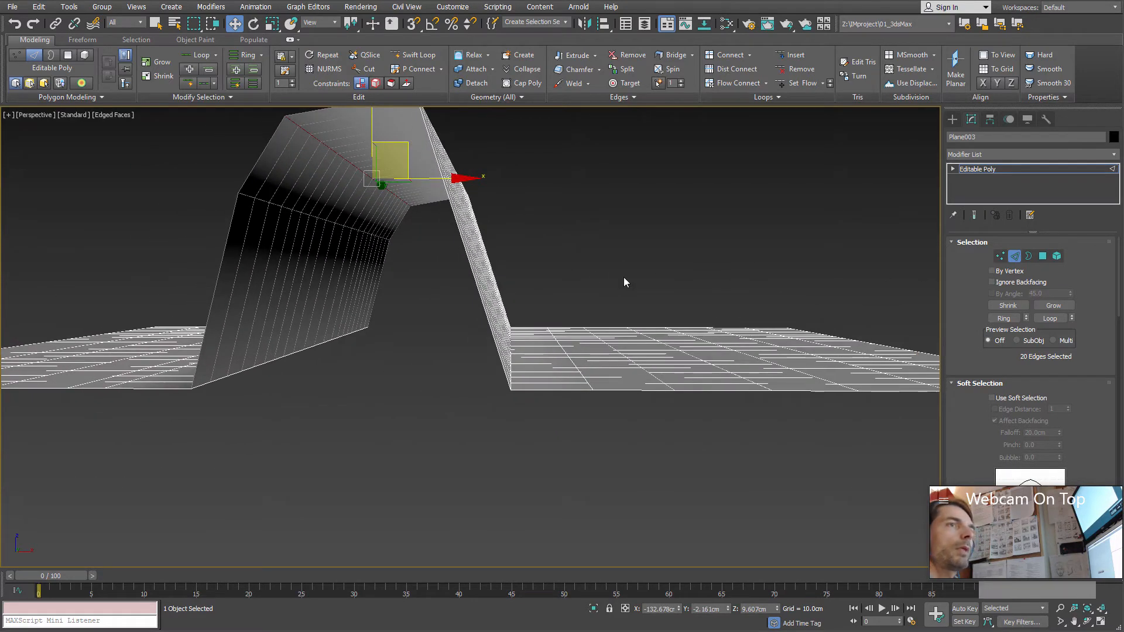
pyautogui.moveTo(541, 247); pyautogui.dragTo(437, 283)
pyautogui.keyDown('alt'); pyautogui.moveTo(437, 283); pyautogui.dragTo(527, 275, button='middle'); pyautogui.keyUp('alt')
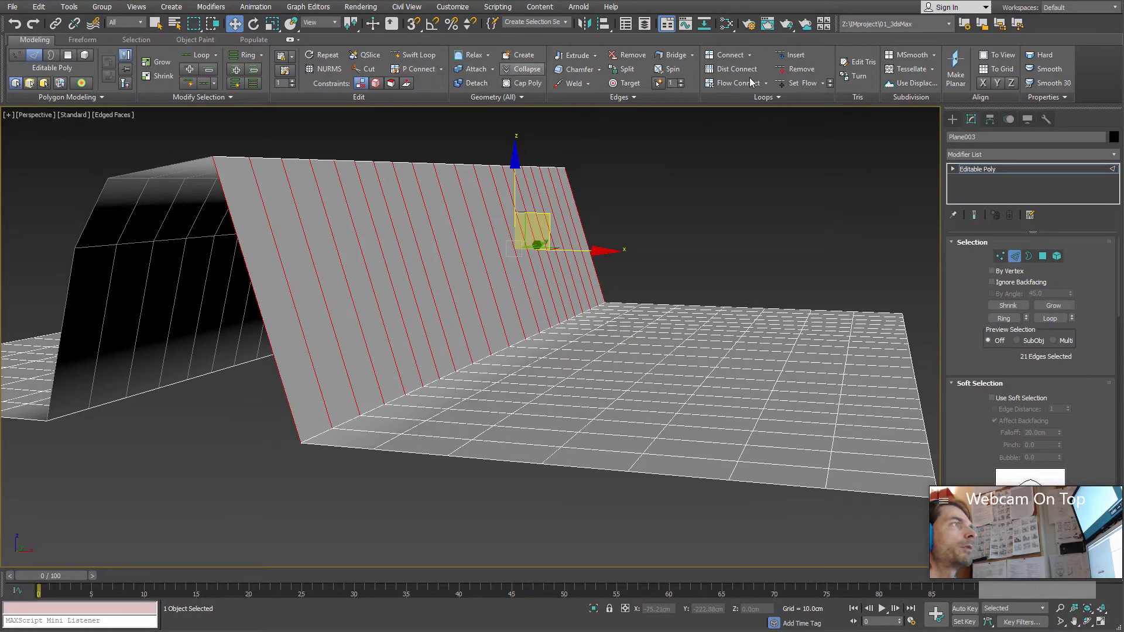
pyautogui.click(417, 54)
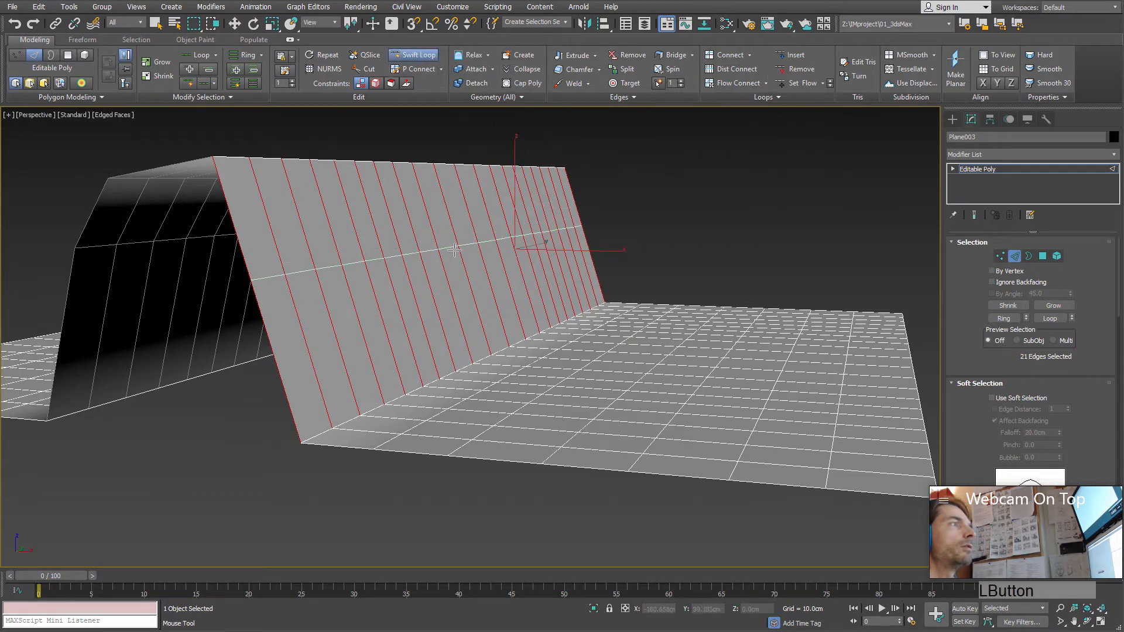
pyautogui.click(463, 267)
pyautogui.press('w')
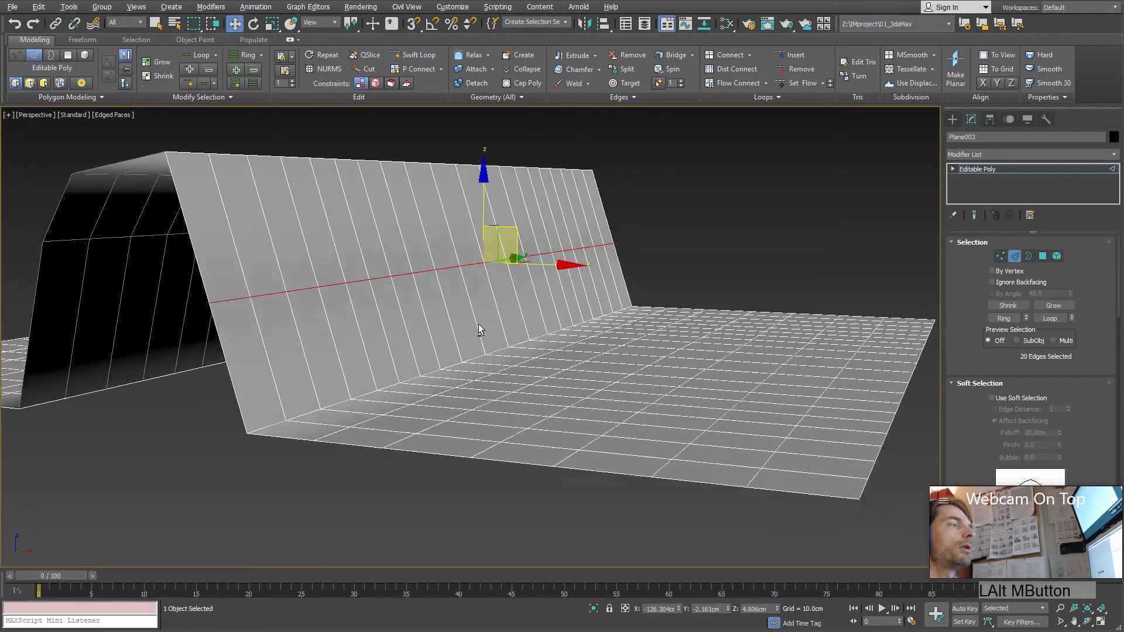
pyautogui.moveTo(479, 326)
pyautogui.keyDown('alt'); pyautogui.mouseDown(button='middle')
pyautogui.moveTo(501, 318)
pyautogui.moveTo(420, 239)
pyautogui.moveTo(472, 307)
pyautogui.mouseUp(button='middle'); pyautogui.keyUp('alt')
pyautogui.scroll(2, 501, 318)
pyautogui.moveTo(387, 131); pyautogui.dragTo(436, 218, button='middle')
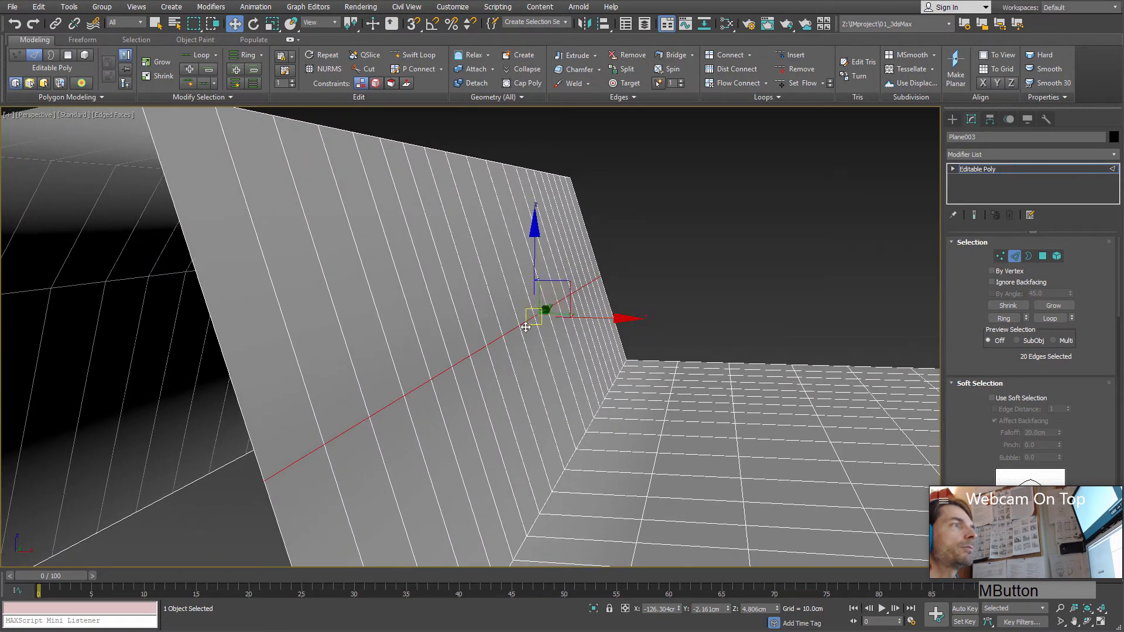
pyautogui.keyDown('alt'); pyautogui.moveTo(501, 338); pyautogui.dragTo(477, 324, button='middle'); pyautogui.keyUp('alt')
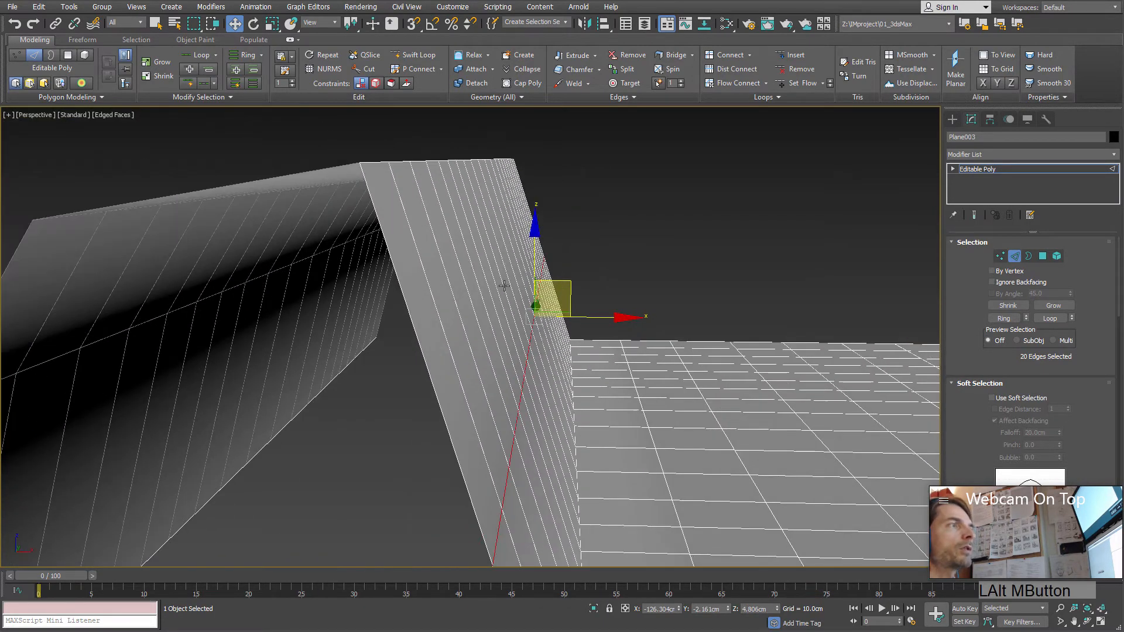
# Step: Try moving the new edge loop on the arch's outer slope without a constraint, and undo the move
pyautogui.moveTo(504, 286)
pyautogui.keyDown('alt'); pyautogui.mouseDown(button='middle')
pyautogui.moveTo(492, 317)
pyautogui.moveTo(497, 280)
pyautogui.mouseUp(button='middle'); pyautogui.keyUp('alt')
pyautogui.click(574, 263)
pyautogui.moveTo(574, 263); pyautogui.dragTo(511, 276)
pyautogui.hotkey('ctrl', 'z')
# Step: Turn on the Constrain to Edge option so the selected loop moves only along its neighbouring edges
pyautogui.keyDown('alt'); pyautogui.moveTo(537, 380); pyautogui.dragTo(556, 323, button='middle'); pyautogui.keyUp('alt')
pyautogui.moveTo(549, 306)
pyautogui.mouseDown()
pyautogui.moveTo(519, 199)
pyautogui.moveTo(515, 208)
pyautogui.moveTo(526, 205)
pyautogui.mouseUp()
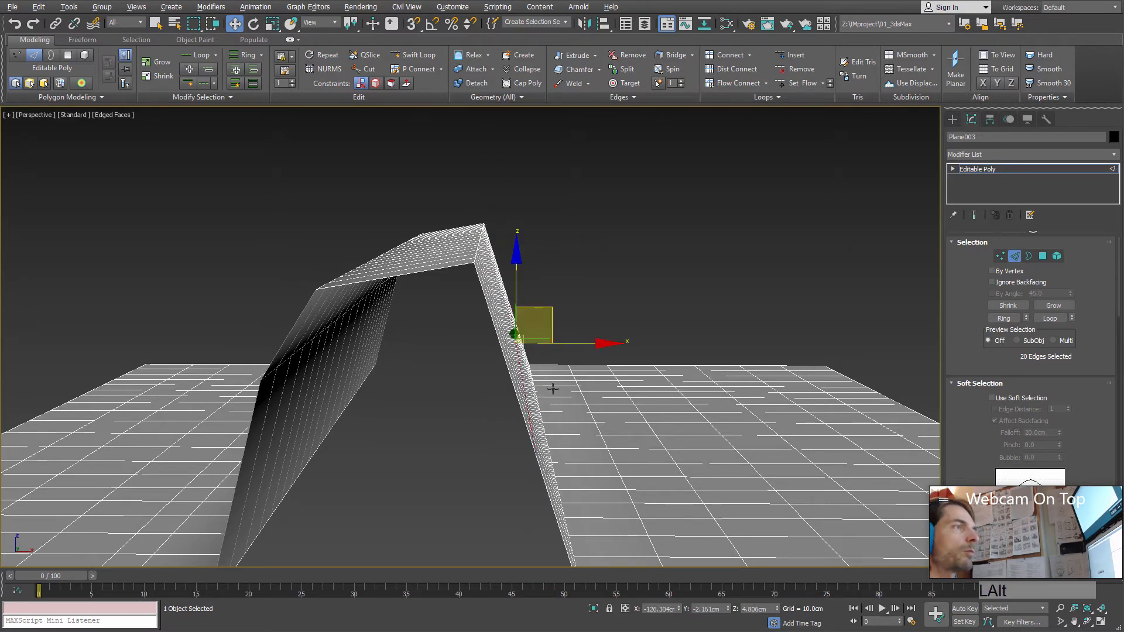
pyautogui.keyDown('alt'); pyautogui.moveTo(545, 304); pyautogui.dragTo(521, 334, button='middle'); pyautogui.keyUp('alt')
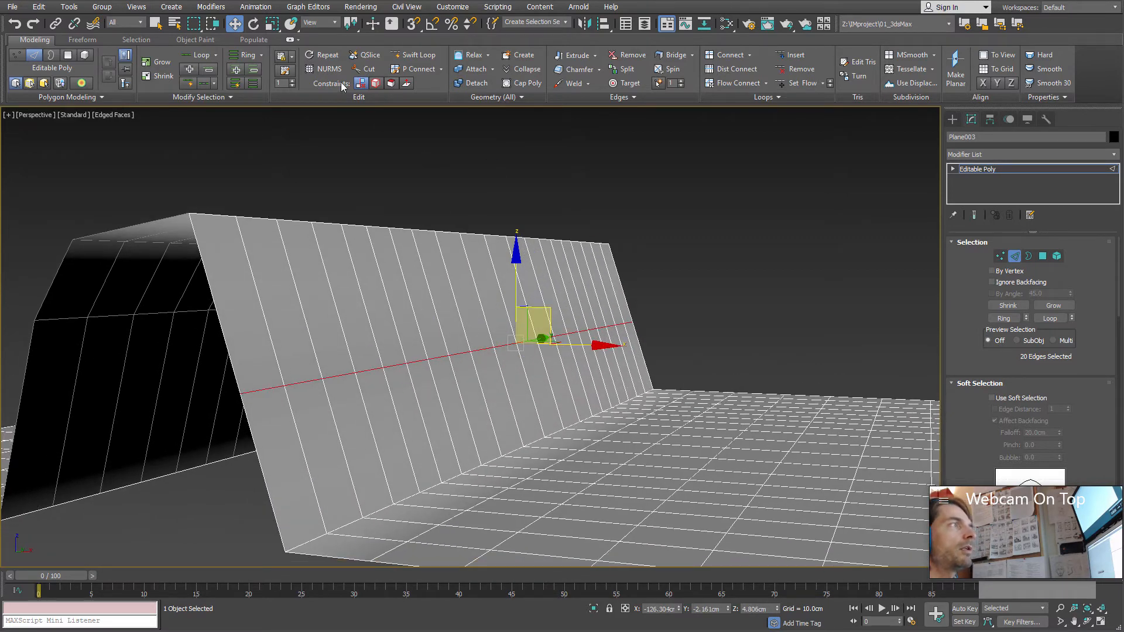
pyautogui.keyDown('alt'); pyautogui.moveTo(439, 258); pyautogui.dragTo(425, 102, button='middle'); pyautogui.keyUp('alt')
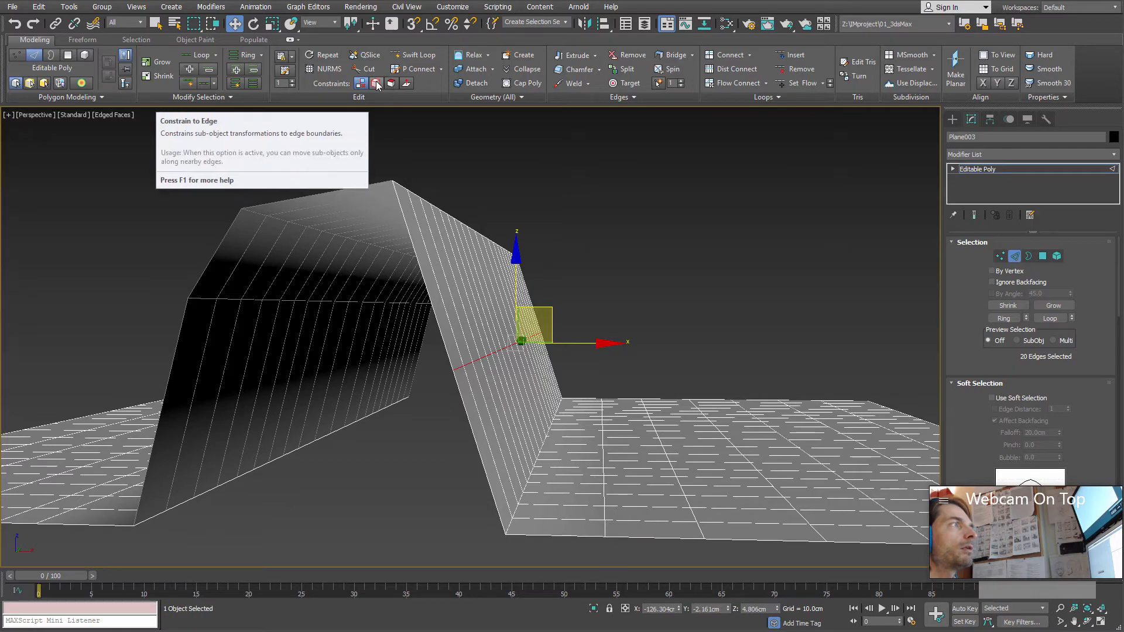
pyautogui.click(376, 84)
# Step: Try sliding the constrained edge loop up the slope to the arch's ridge, and undo the move
pyautogui.keyDown('alt'); pyautogui.moveTo(545, 316); pyautogui.dragTo(550, 316, button='middle'); pyautogui.keyUp('alt')
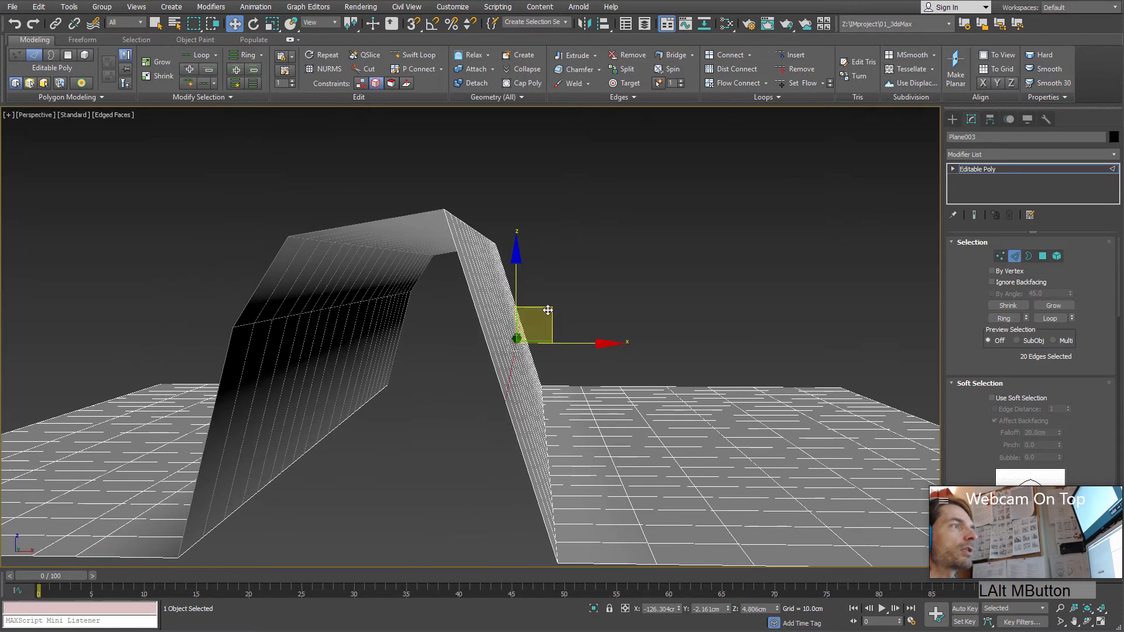
pyautogui.moveTo(589, 295); pyautogui.dragTo(492, 298)
pyautogui.keyDown('alt'); pyautogui.moveTo(492, 299); pyautogui.dragTo(486, 318, button='middle'); pyautogui.keyUp('alt')
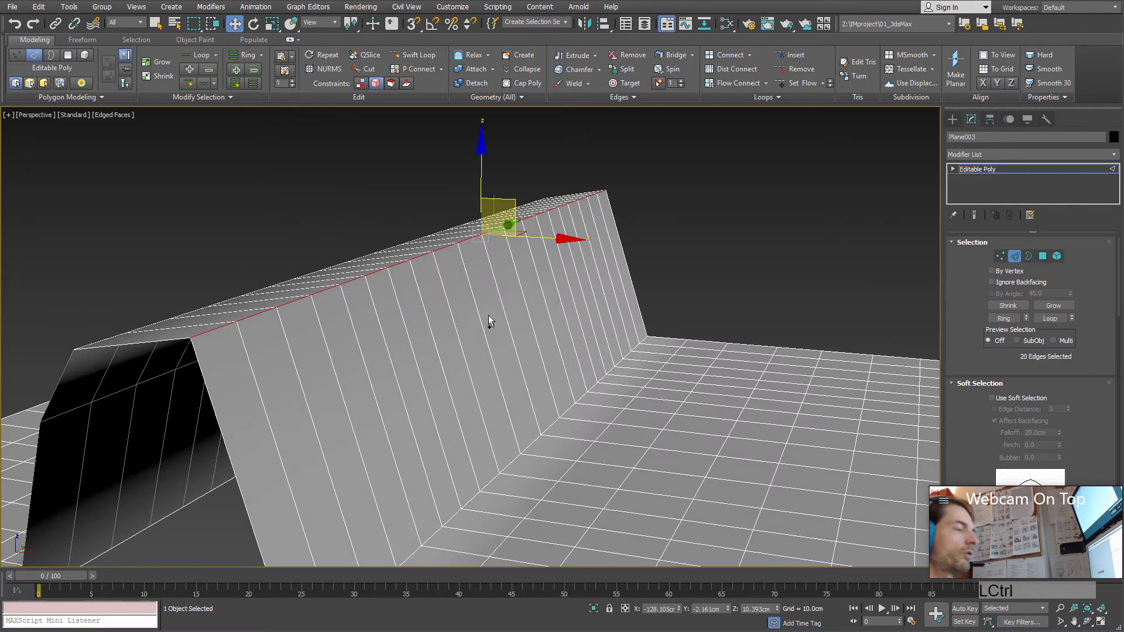
pyautogui.hotkey('ctrl', 'z')
# Step: Slide the constrained edge loop up along the arch's outer slope to a height of about 6.9 cm
pyautogui.moveTo(516, 284); pyautogui.dragTo(485, 177)
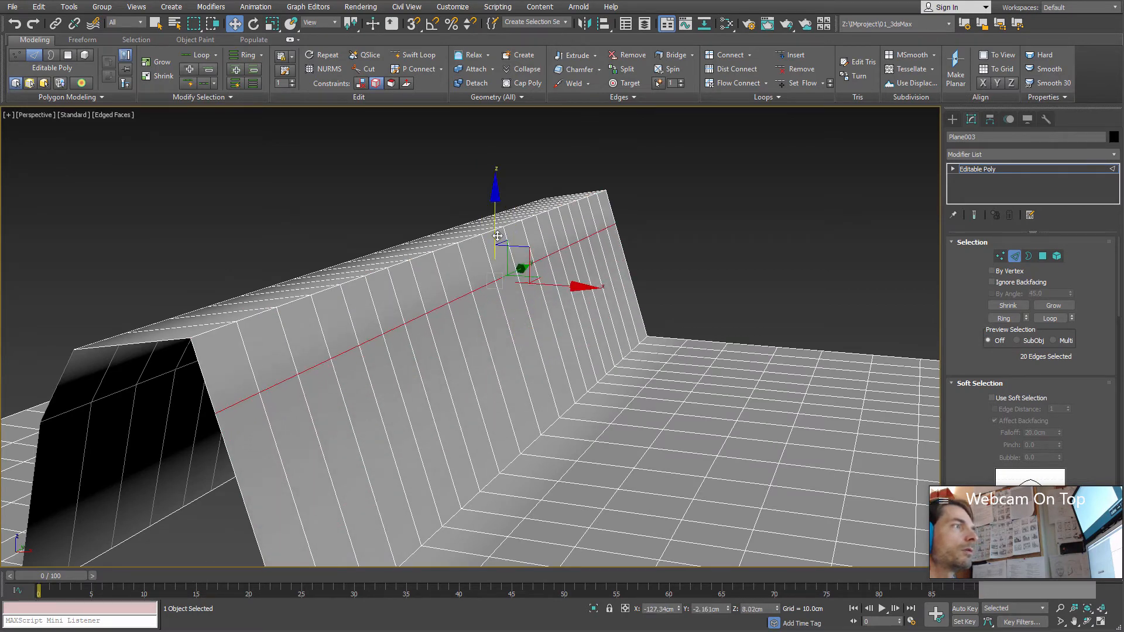
pyautogui.keyDown('alt'); pyautogui.moveTo(486, 176); pyautogui.dragTo(495, 209, button='middle'); pyautogui.keyUp('alt')
pyautogui.moveTo(494, 209); pyautogui.dragTo(492, 200)
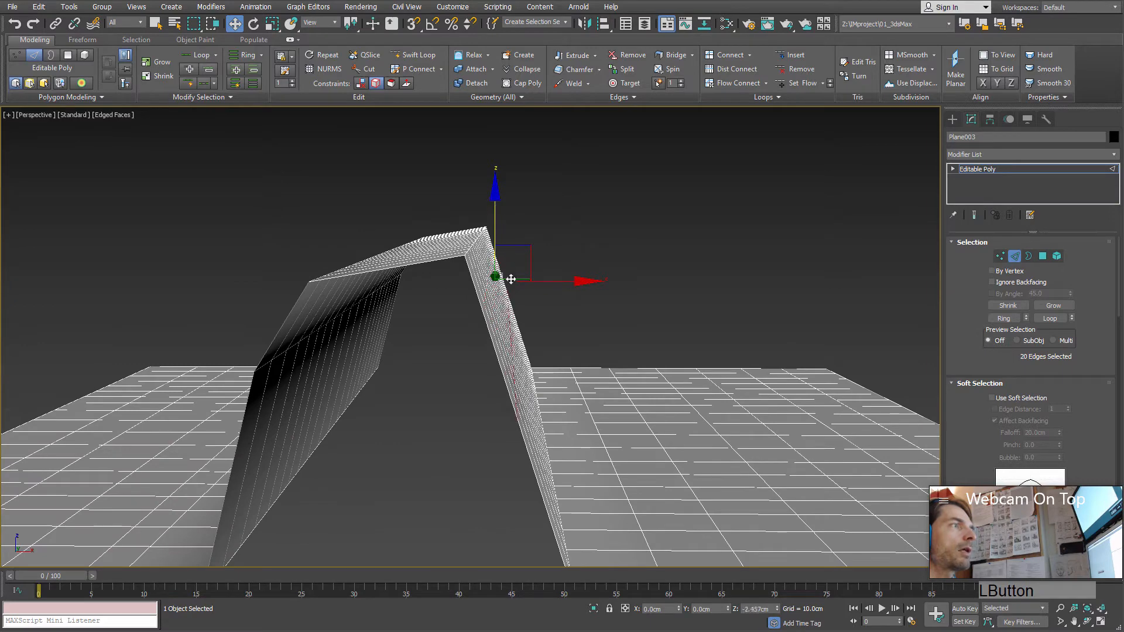
pyautogui.moveTo(511, 279); pyautogui.dragTo(471, 299)
pyautogui.moveTo(469, 300)
pyautogui.keyDown('alt'); pyautogui.mouseDown(button='middle')
pyautogui.moveTo(436, 184)
pyautogui.moveTo(527, 281)
pyautogui.moveTo(501, 320)
pyautogui.moveTo(490, 307)
pyautogui.mouseUp(button='middle'); pyautogui.keyUp('alt')
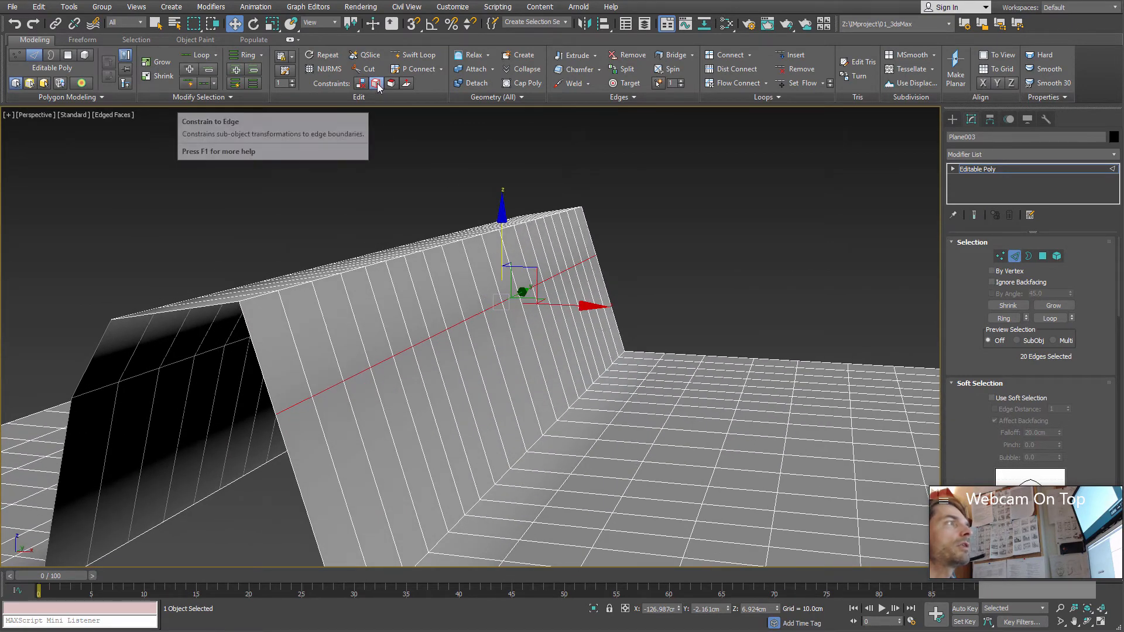
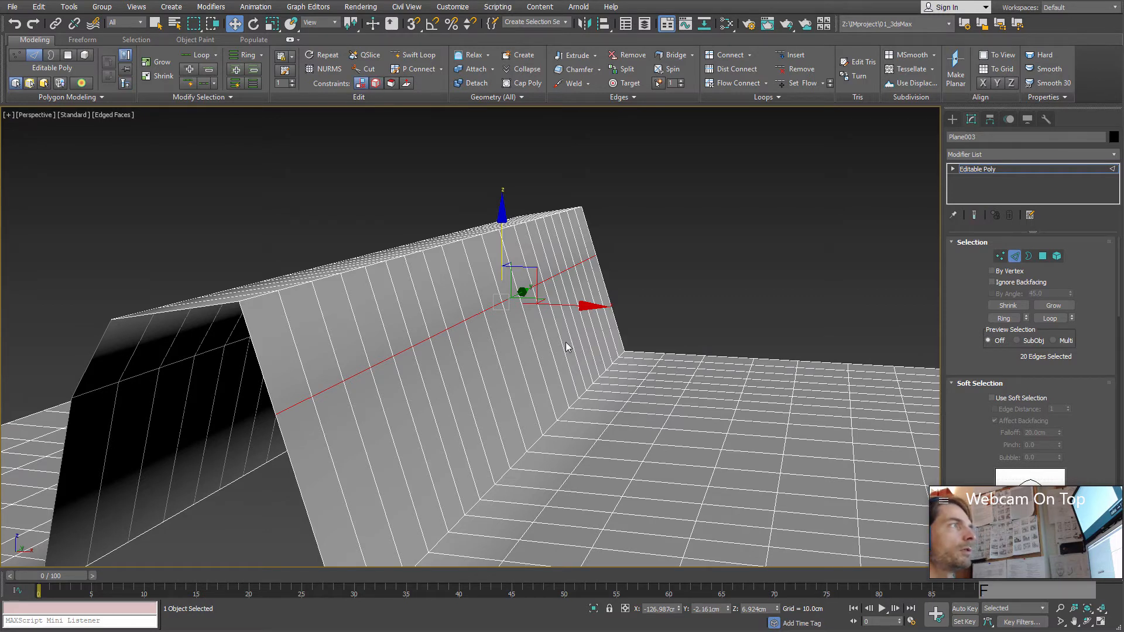
# Step: Switch to vertex level and move several vertices on the flat area beside the arch out of their regular grid positions
pyautogui.press('f')
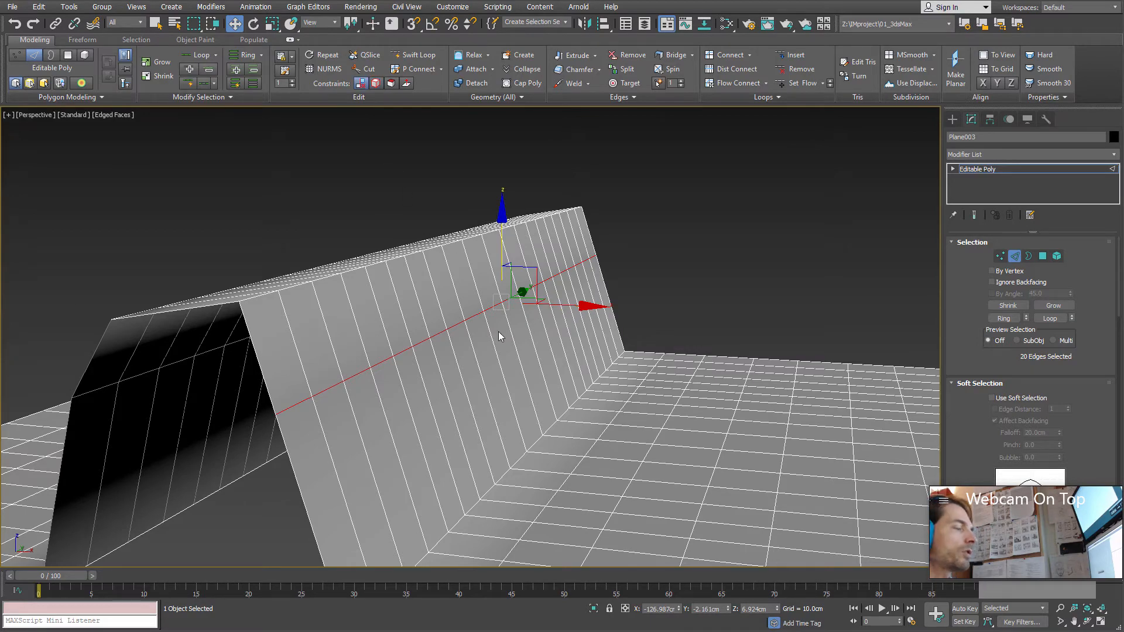
pyautogui.moveTo(499, 336)
pyautogui.keyDown('alt'); pyautogui.mouseDown(button='middle')
pyautogui.moveTo(508, 348)
pyautogui.moveTo(492, 346)
pyautogui.moveTo(495, 355)
pyautogui.mouseUp(button='middle'); pyautogui.keyUp('alt')
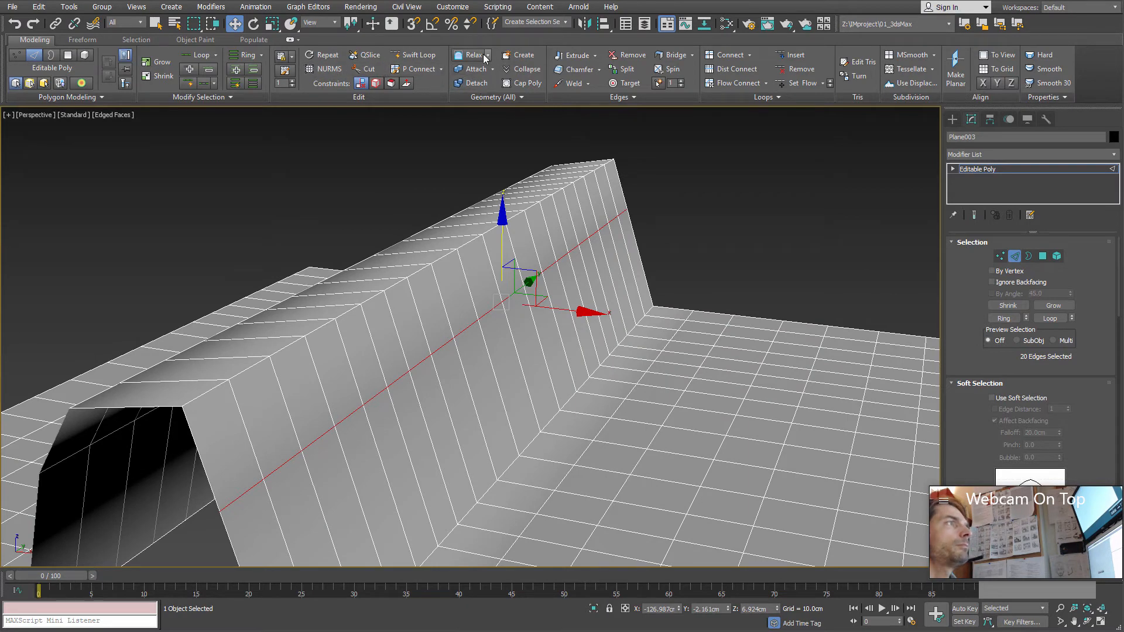
pyautogui.keyDown('alt'); pyautogui.moveTo(499, 234); pyautogui.dragTo(455, 346, button='middle'); pyautogui.keyUp('alt')
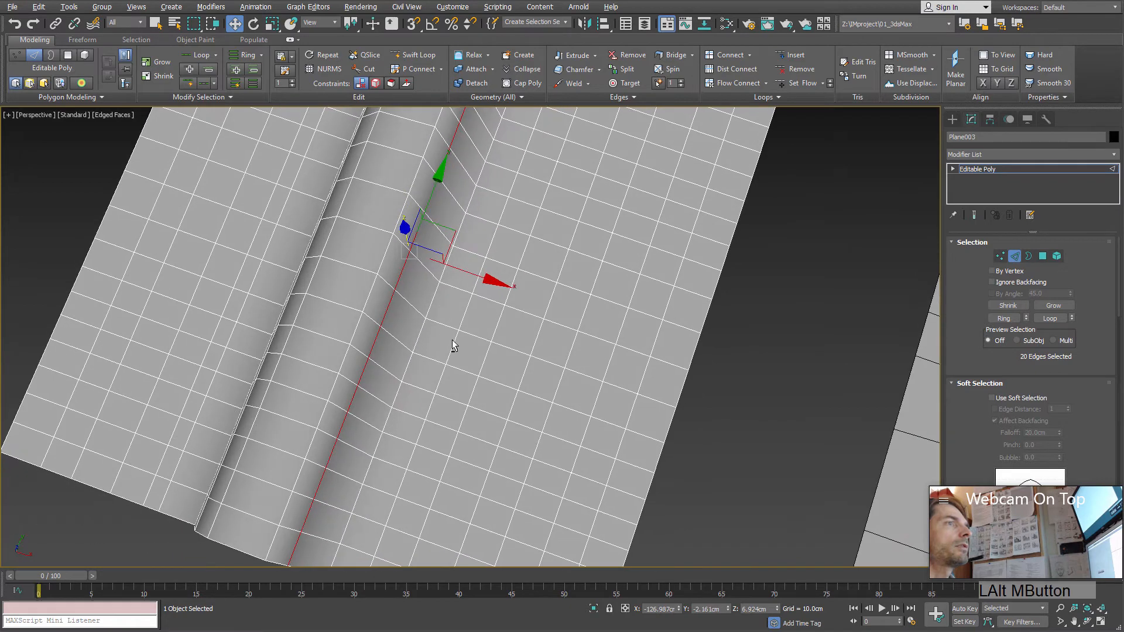
pyautogui.click(999, 256)
pyautogui.click(557, 285)
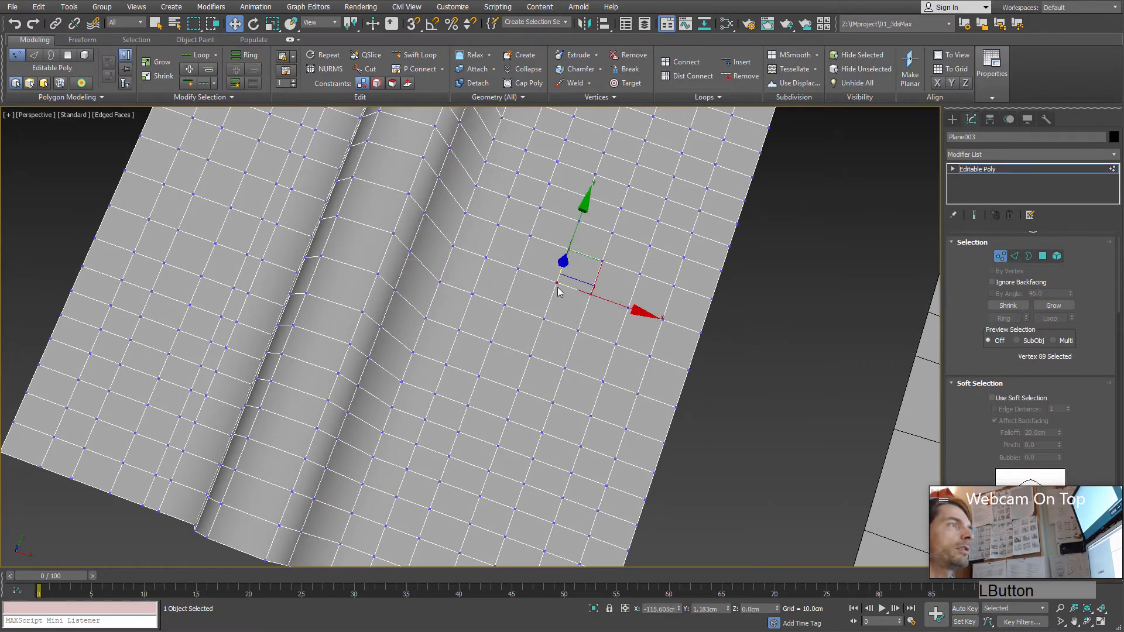
pyautogui.keyDown('alt'); pyautogui.moveTo(578, 310); pyautogui.dragTo(591, 317, button='middle'); pyautogui.keyUp('alt')
pyautogui.moveTo(582, 271); pyautogui.dragTo(476, 251)
pyautogui.click(528, 237)
pyautogui.moveTo(474, 299); pyautogui.dragTo(473, 257)
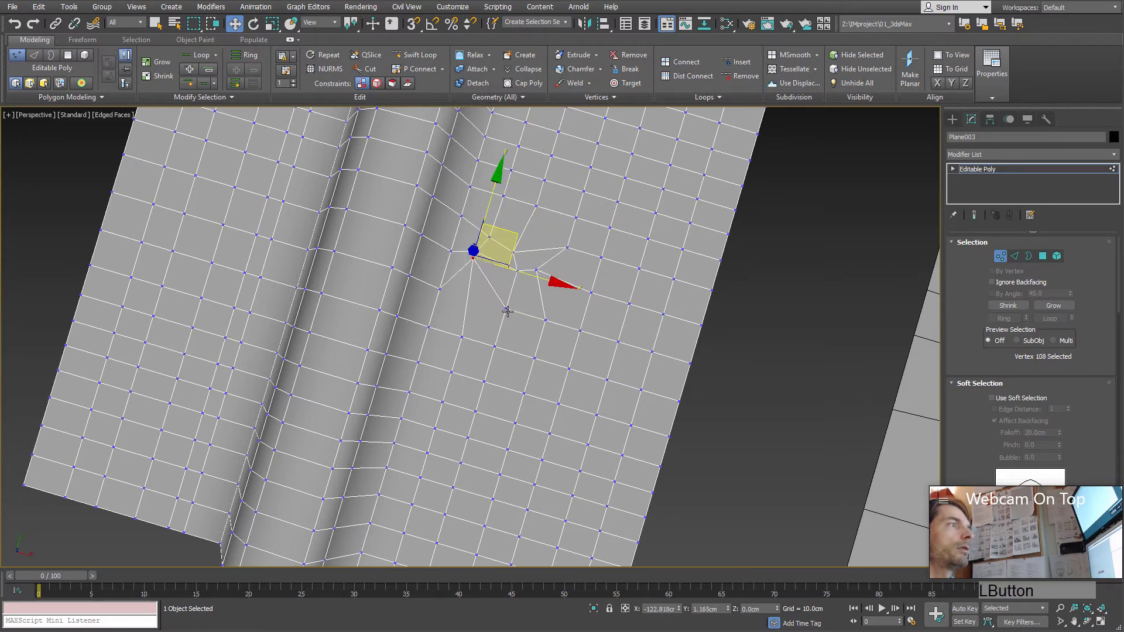
pyautogui.moveTo(505, 309); pyautogui.dragTo(505, 277)
pyautogui.click(546, 320)
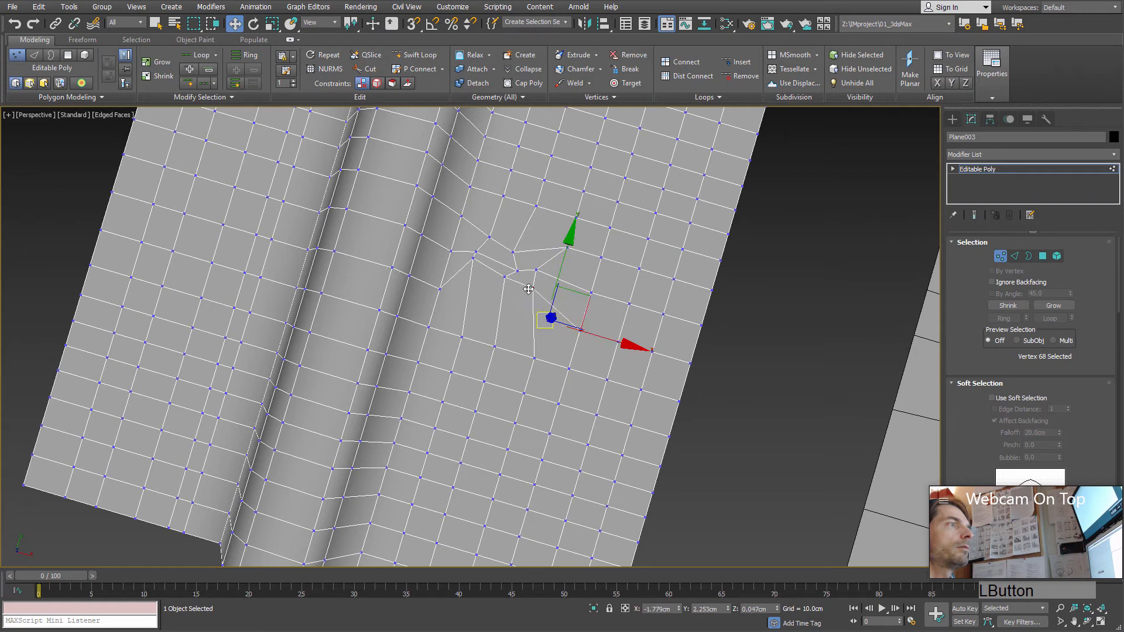
pyautogui.moveTo(546, 320); pyautogui.dragTo(532, 288)
# Step: Move neighbouring vertices toward the distorted cluster beside the arch, undoing one of these moves
pyautogui.click(602, 254)
pyautogui.click(603, 254)
pyautogui.moveTo(603, 254); pyautogui.dragTo(565, 272)
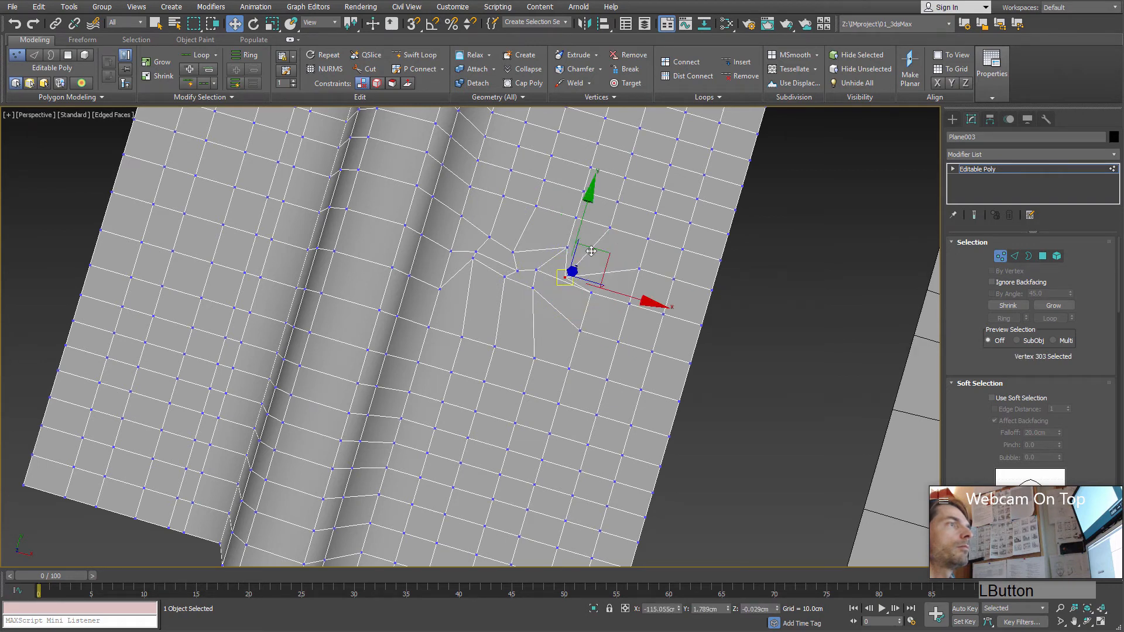
pyautogui.hotkey('ctrl', 'z')
pyautogui.moveTo(574, 219); pyautogui.dragTo(513, 239)
pyautogui.click(503, 197)
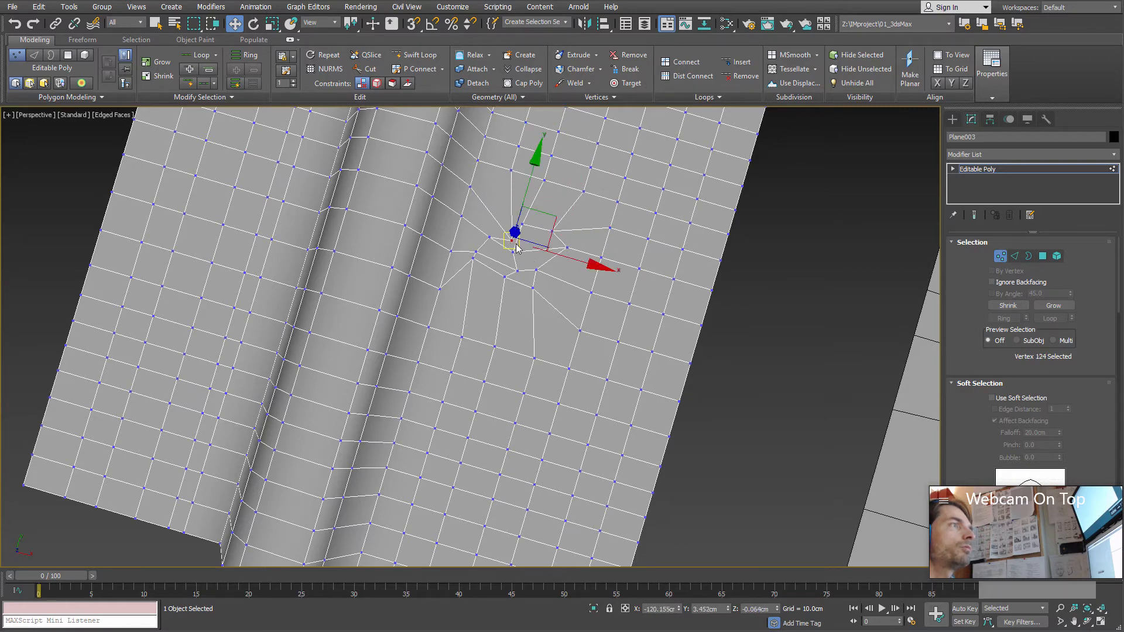
pyautogui.scroll(5, 532, 263)
pyautogui.keyDown('alt'); pyautogui.moveTo(534, 309); pyautogui.dragTo(535, 269, button='middle'); pyautogui.keyUp('alt')
pyautogui.moveTo(509, 262); pyautogui.dragTo(506, 262)
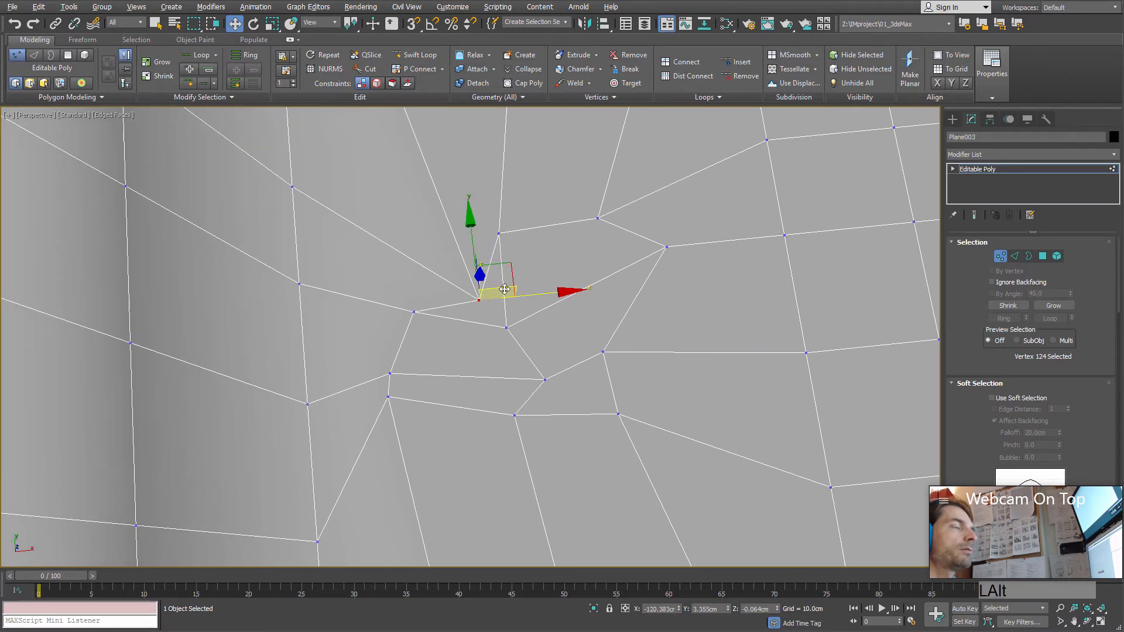
# Step: Displace more vertices along the outer side of the distorted cluster to make the surrounding polygons uneven
pyautogui.keyDown('alt'); pyautogui.moveTo(443, 273); pyautogui.dragTo(407, 274, button='middle'); pyautogui.keyUp('alt')
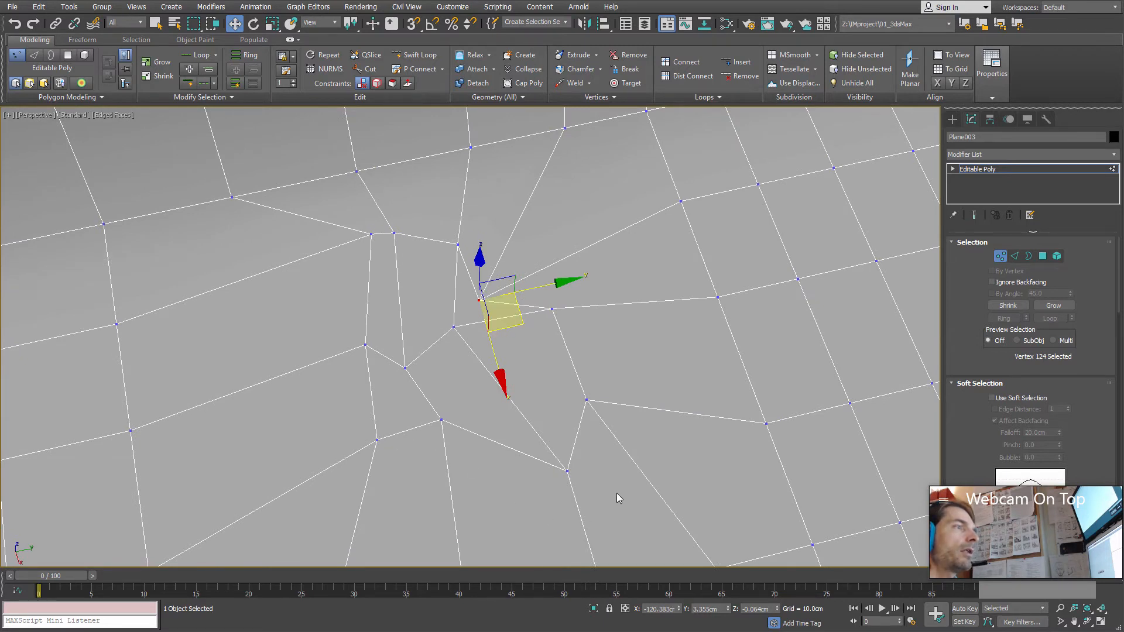
pyautogui.moveTo(619, 498); pyautogui.dragTo(713, 403, button='middle')
pyautogui.click(688, 408)
pyautogui.moveTo(690, 410); pyautogui.dragTo(683, 433)
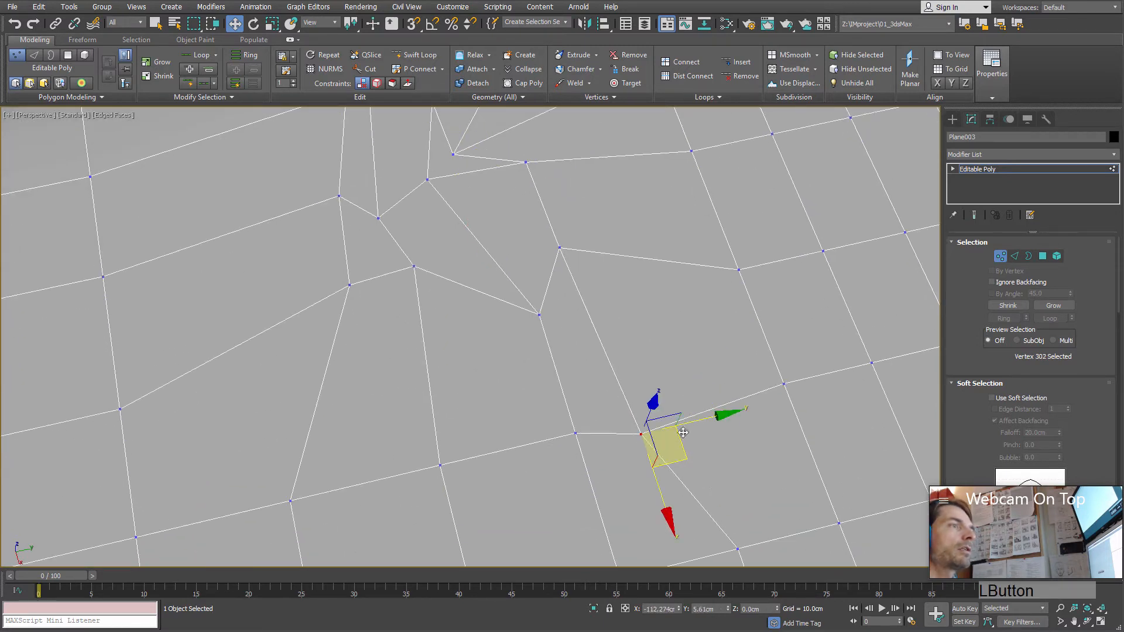
pyautogui.click(785, 385)
pyautogui.moveTo(784, 386); pyautogui.dragTo(638, 313)
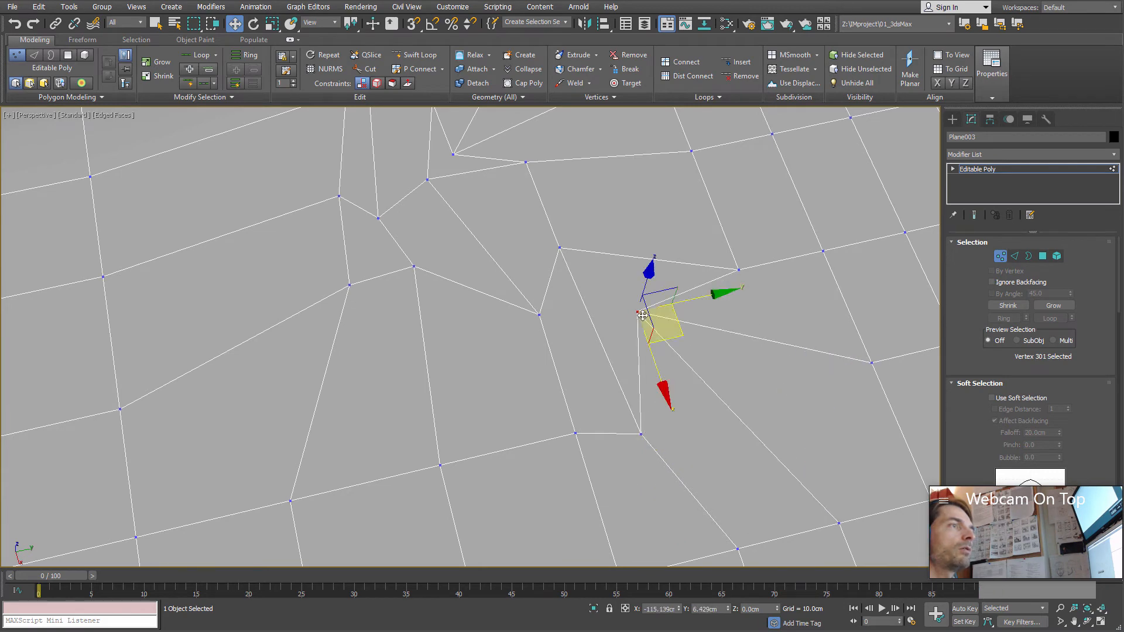
pyautogui.keyDown('alt'); pyautogui.moveTo(678, 356); pyautogui.dragTo(660, 311, button='middle'); pyautogui.keyUp('alt')
pyautogui.moveTo(567, 384); pyautogui.dragTo(556, 267, button='middle')
pyautogui.scroll(-3, 556, 267)
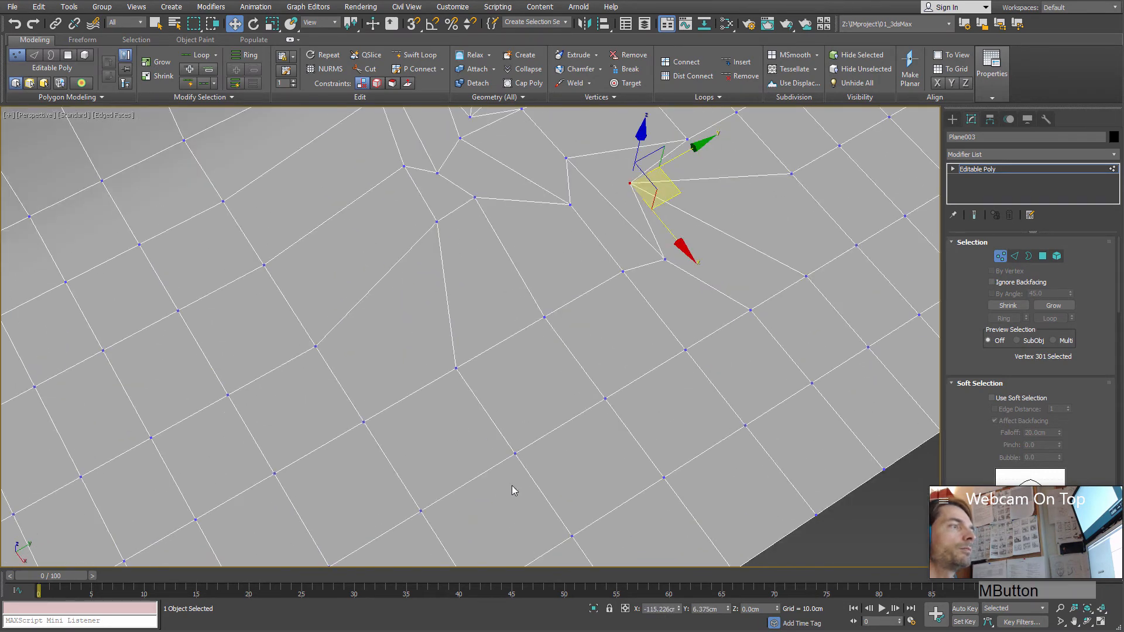
pyautogui.click(513, 450)
pyautogui.keyDown('alt'); pyautogui.moveTo(514, 449); pyautogui.dragTo(626, 375, button='middle'); pyautogui.keyUp('alt')
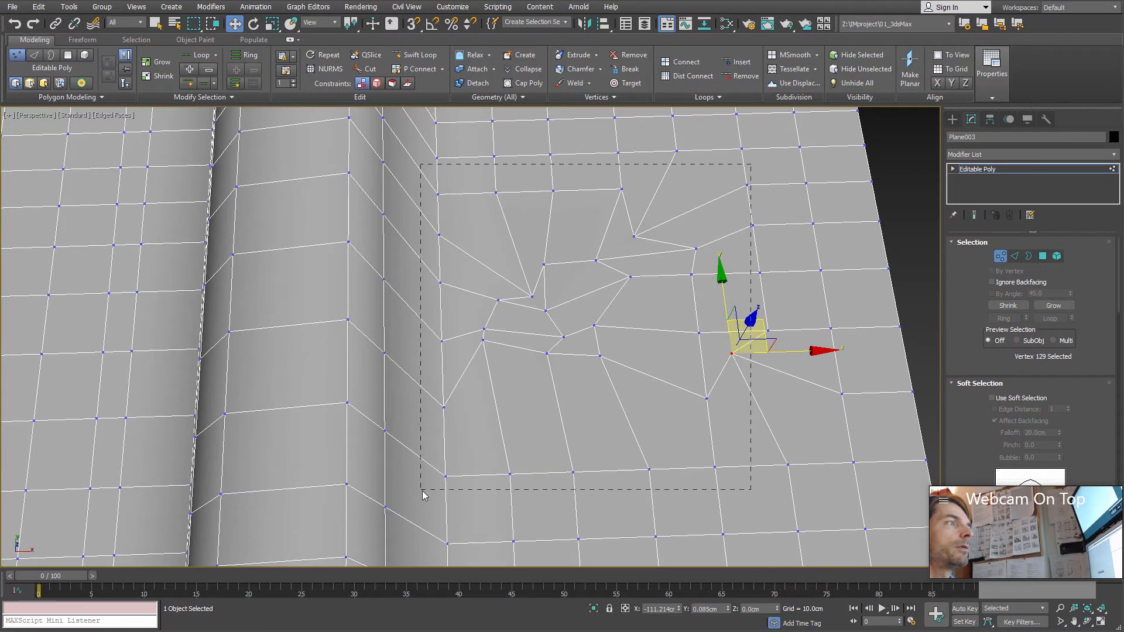
# Step: Select all vertices of the distorted patch, including the rows behind it, and even them out by applying Relax several times
pyautogui.moveTo(423, 492); pyautogui.dragTo(422, 490)
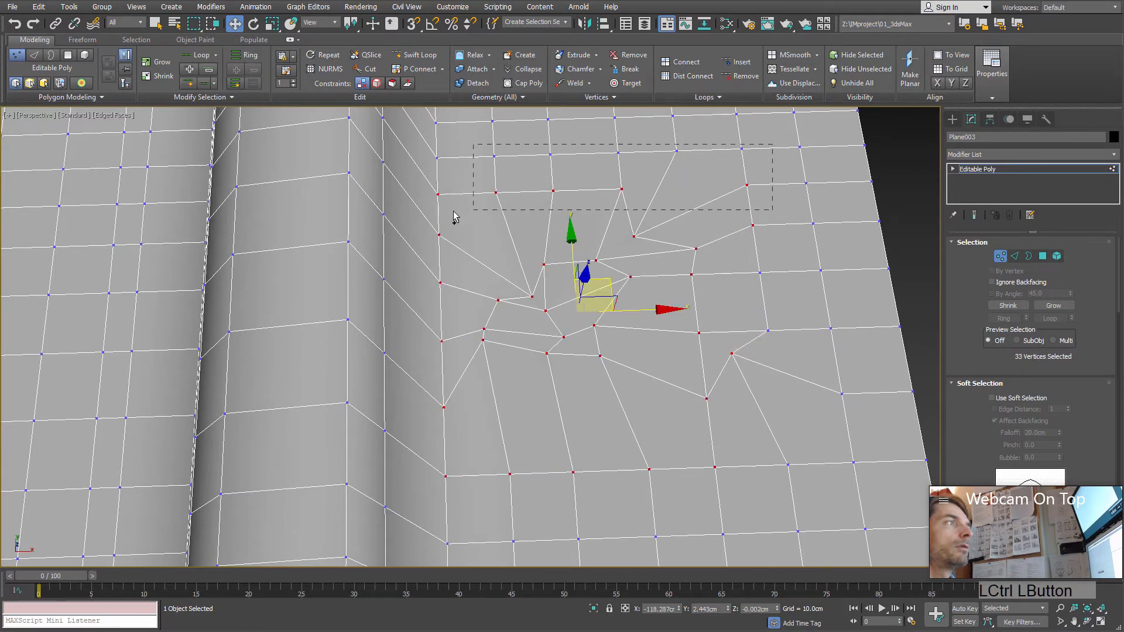
pyautogui.keyDown('ctrl'); pyautogui.moveTo(434, 221); pyautogui.dragTo(432, 218); pyautogui.keyUp('ctrl')
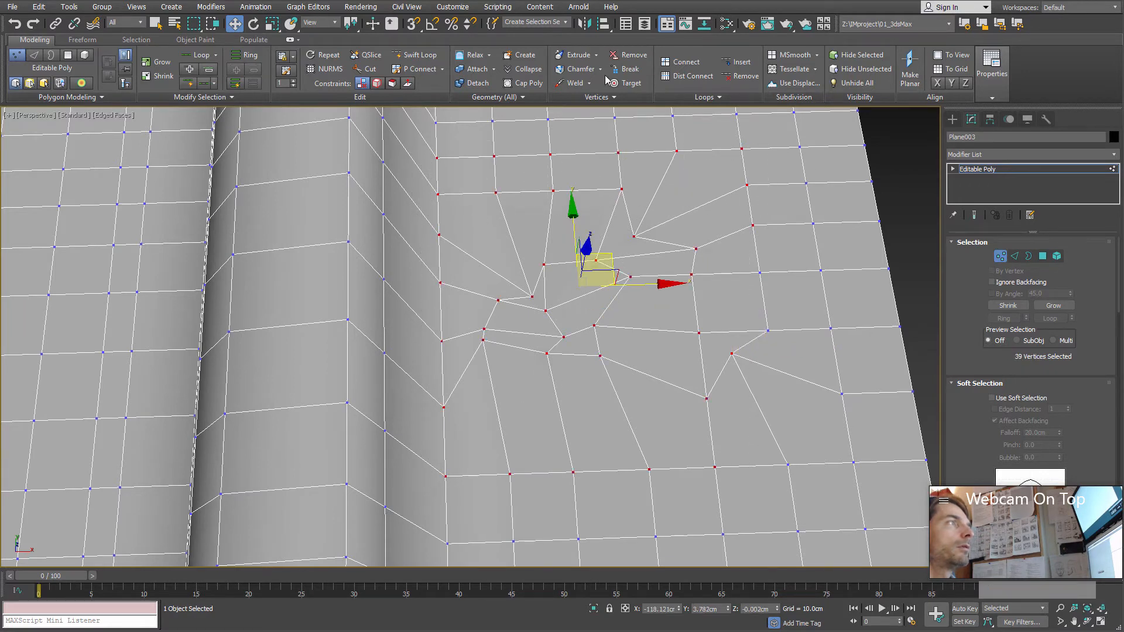
pyautogui.click(475, 56)
pyautogui.click(476, 57)
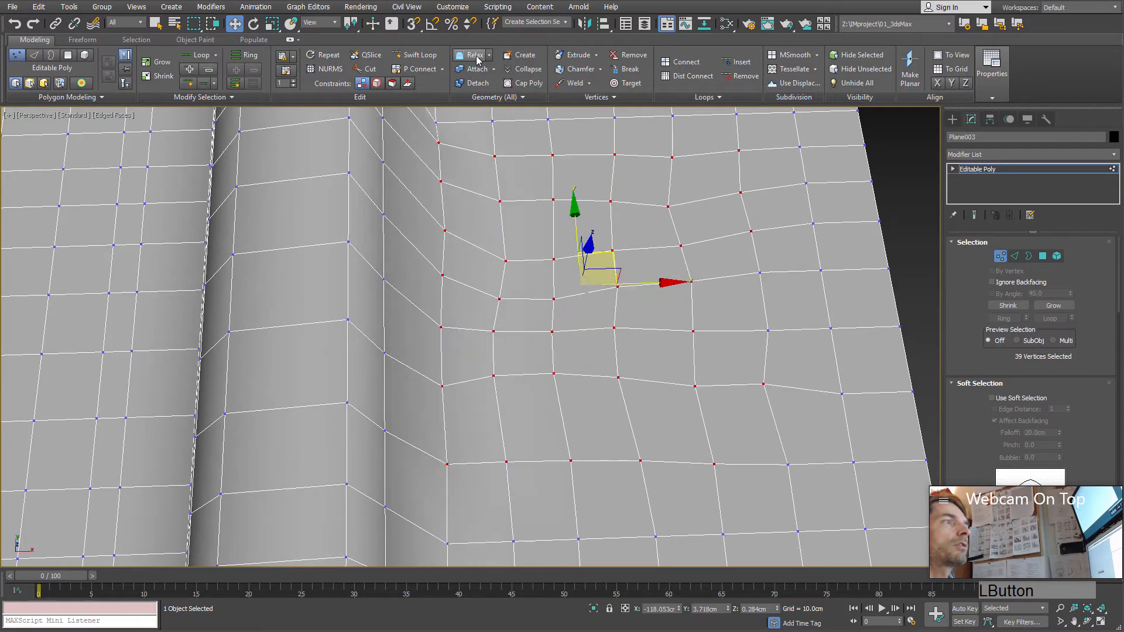
pyautogui.click(477, 57)
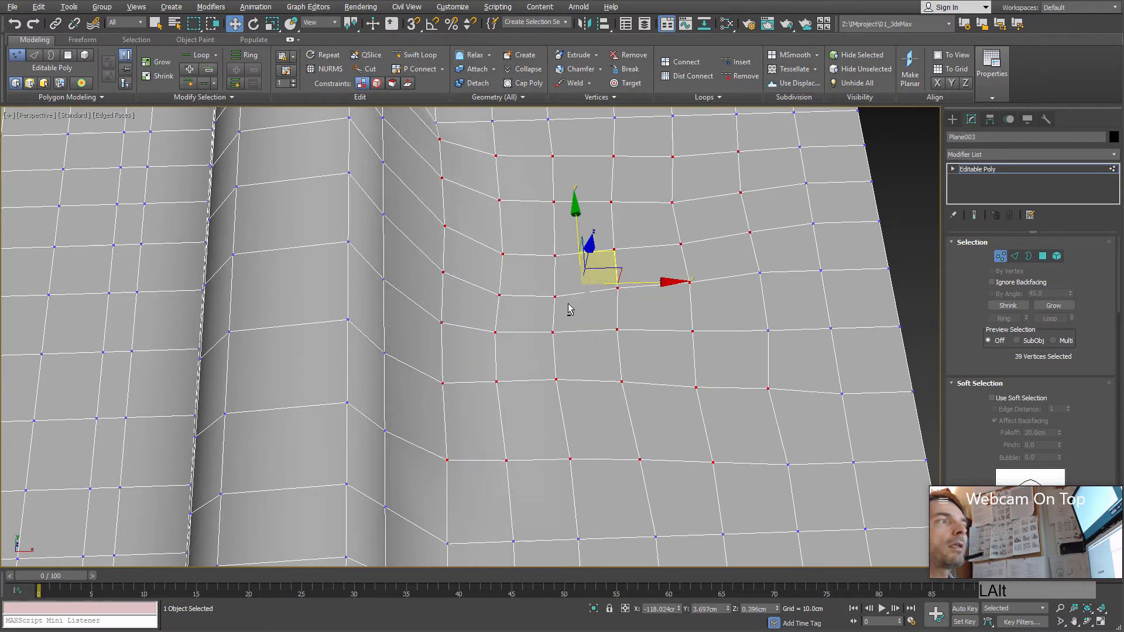
# Step: Examine the relaxed area where the slope meets the flat surface, picking individual vertices there, and restore the patch's vertex selection
pyautogui.keyDown('alt'); pyautogui.moveTo(569, 309); pyautogui.dragTo(633, 297, button='middle'); pyautogui.keyUp('alt')
pyautogui.keyDown('alt'); pyautogui.moveTo(649, 263); pyautogui.dragTo(436, 241, button='middle'); pyautogui.keyUp('alt')
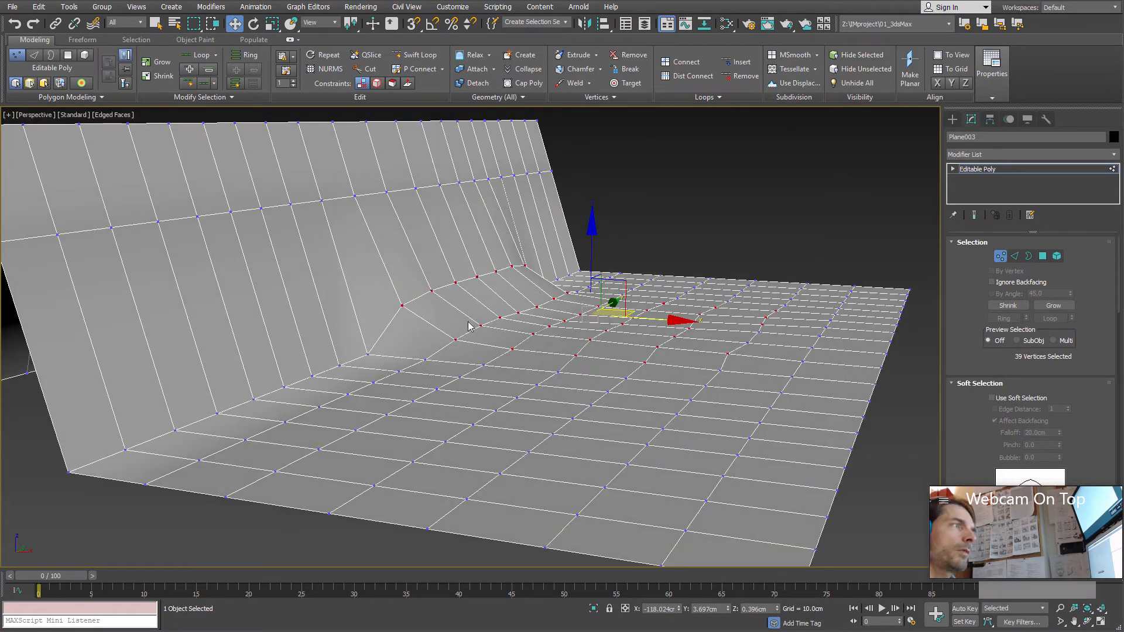
pyautogui.keyDown('alt'); pyautogui.moveTo(468, 326); pyautogui.dragTo(419, 215, button='middle'); pyautogui.keyUp('alt')
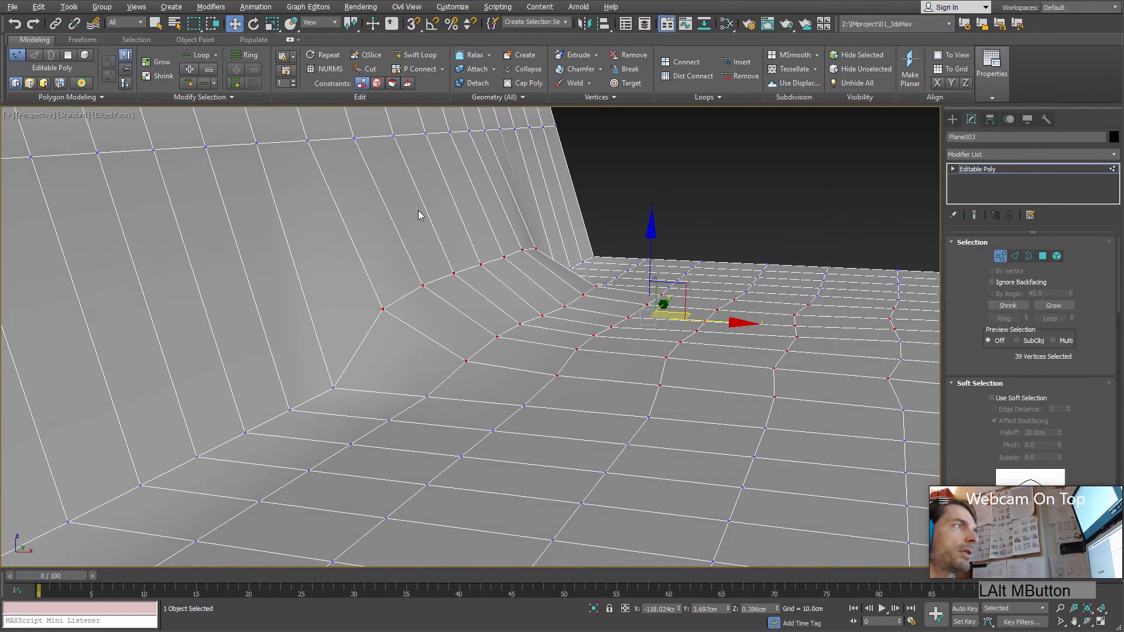
pyautogui.click(394, 136)
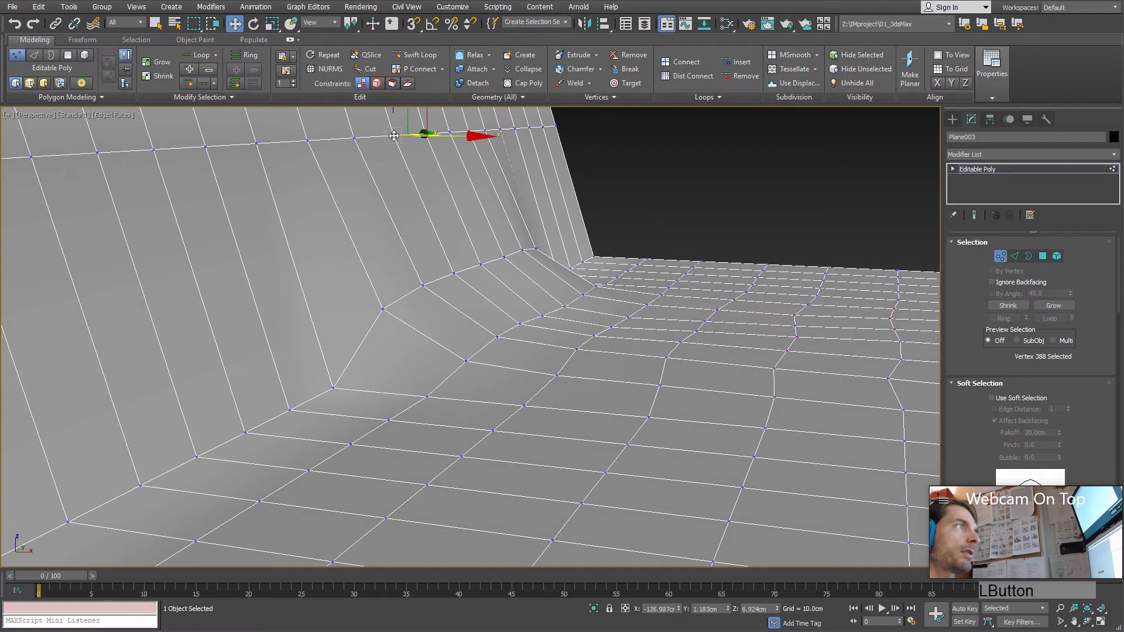
pyautogui.click(453, 275)
pyautogui.click(519, 324)
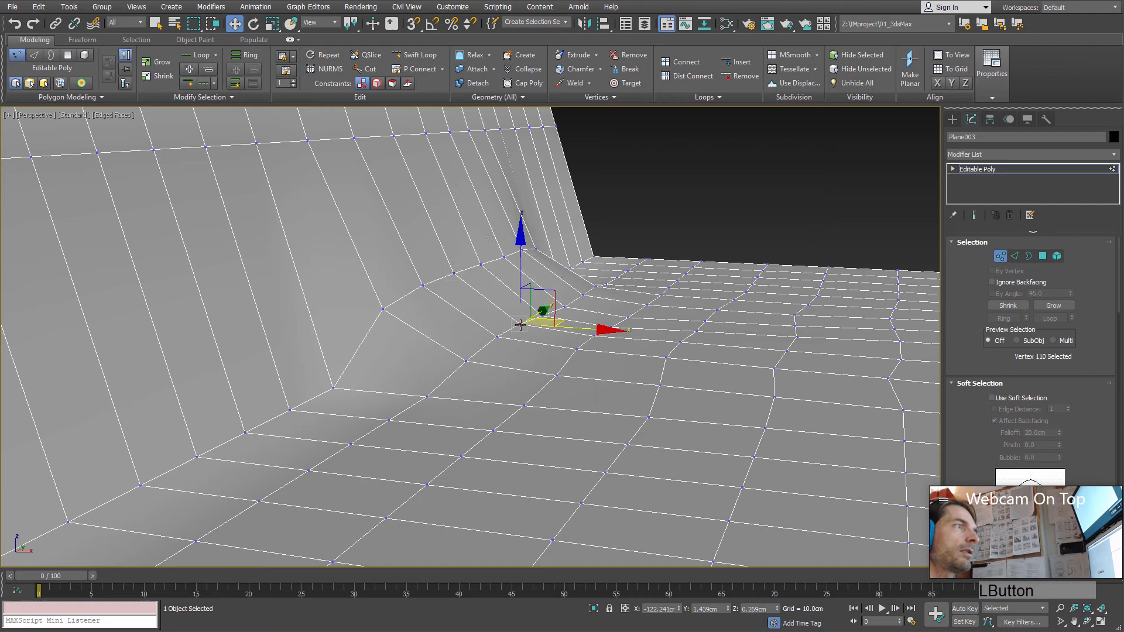
pyautogui.click(454, 273)
pyautogui.click(517, 324)
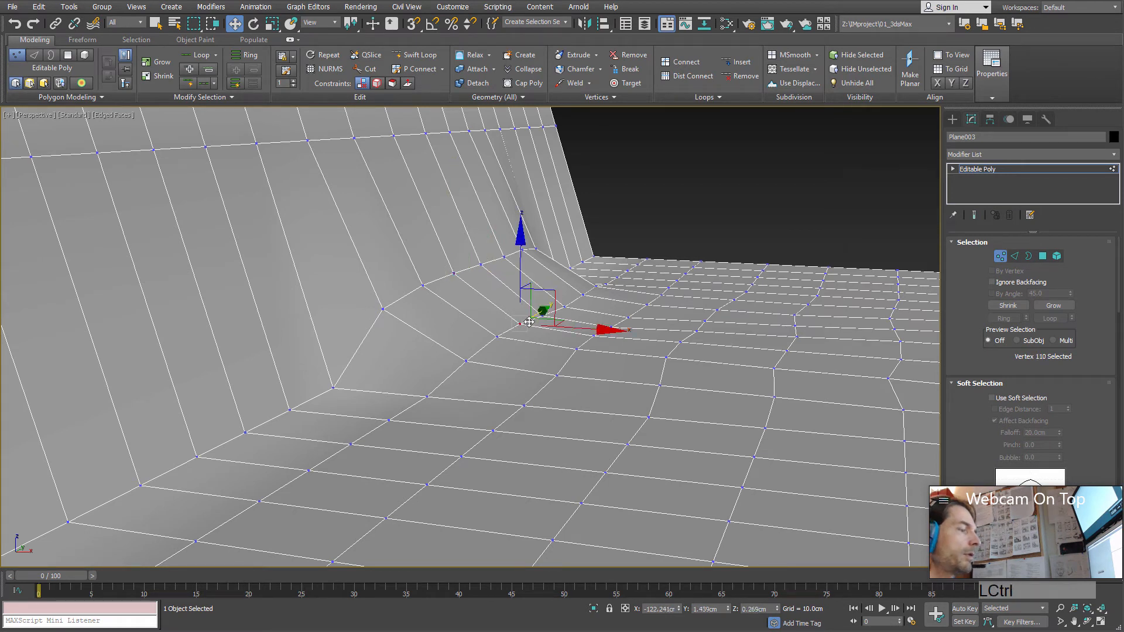
pyautogui.hotkey('ctrl', 'z')
pyautogui.hotkey('ctrl', 'z')
pyautogui.hotkey('ctrl', 'z')
pyautogui.hotkey('ctrl', 'z')
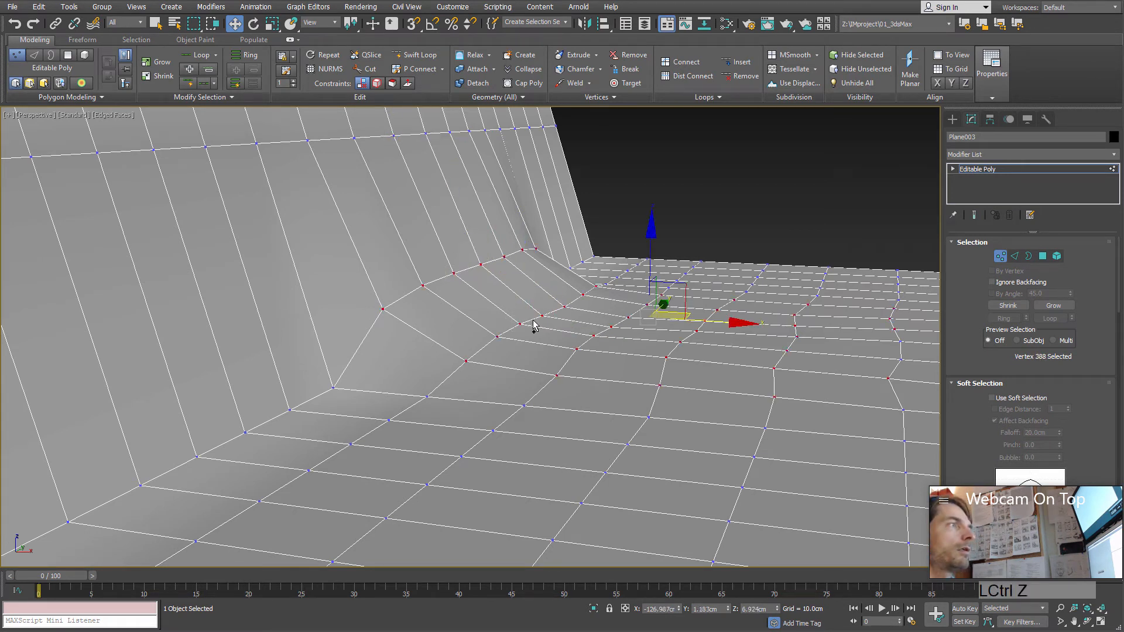
# Step: Apply Relax several more times to the selected vertices to smooth the transition between slope and flat surface
pyautogui.moveTo(505, 288); pyautogui.dragTo(498, 297, button='middle')
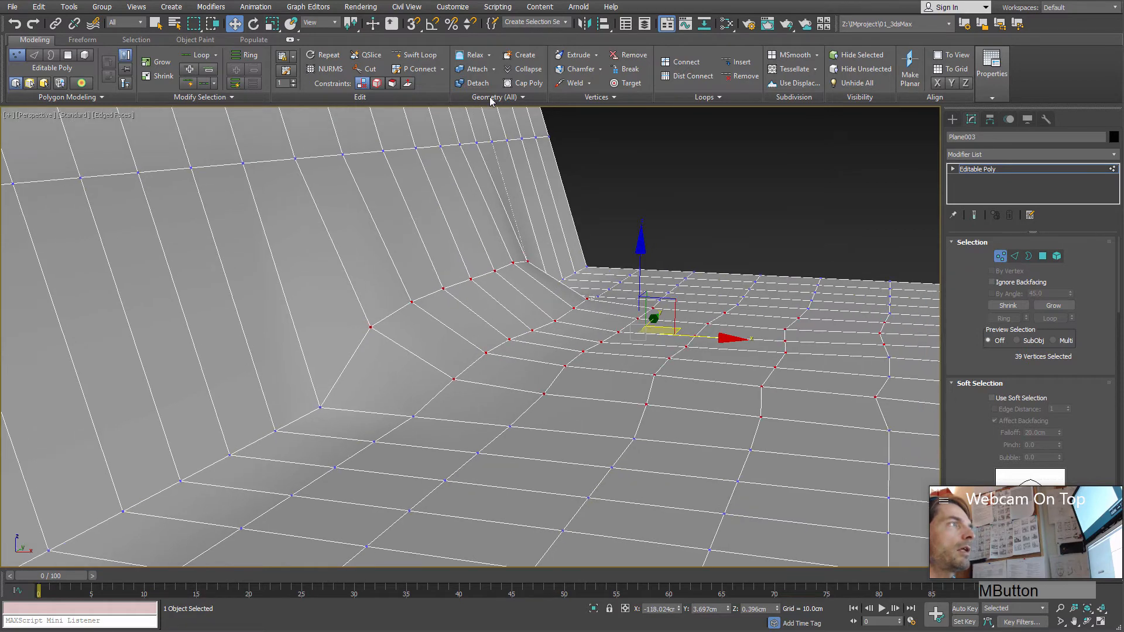
pyautogui.click(476, 56)
pyautogui.click(477, 57)
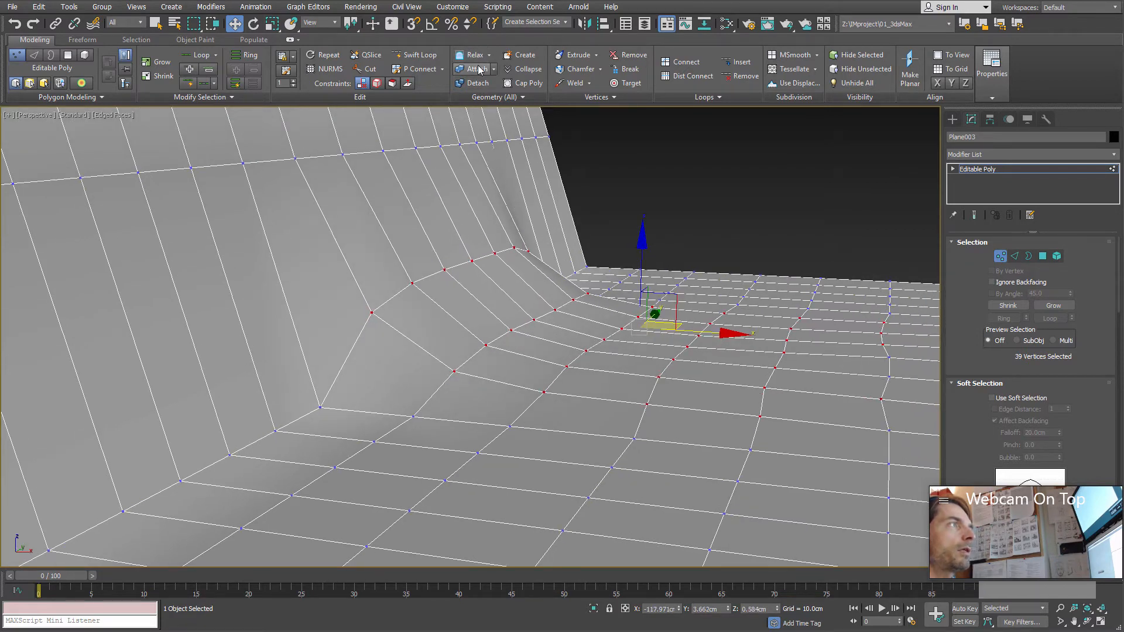
pyautogui.click(477, 56)
pyautogui.click(478, 57)
# Step: Examine the smoothed transition between the arch's slope and the flat surface from several angles
pyautogui.keyDown('alt'); pyautogui.moveTo(494, 254); pyautogui.dragTo(409, 156, button='middle'); pyautogui.keyUp('alt')
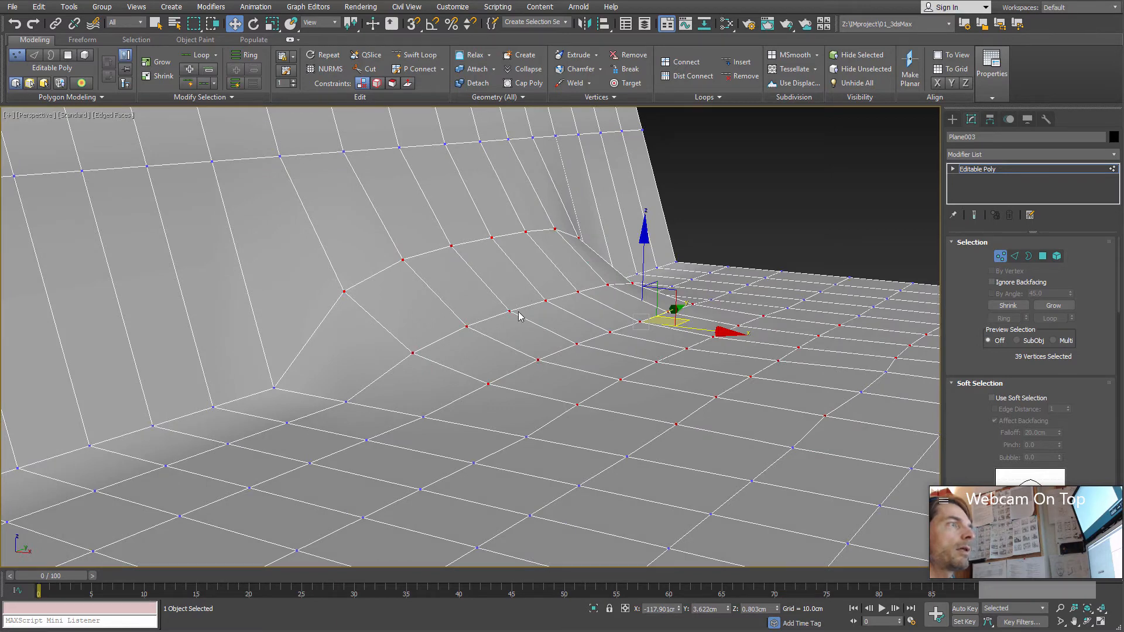
pyautogui.keyDown('alt'); pyautogui.moveTo(519, 316); pyautogui.dragTo(537, 345, button='middle'); pyautogui.keyUp('alt')
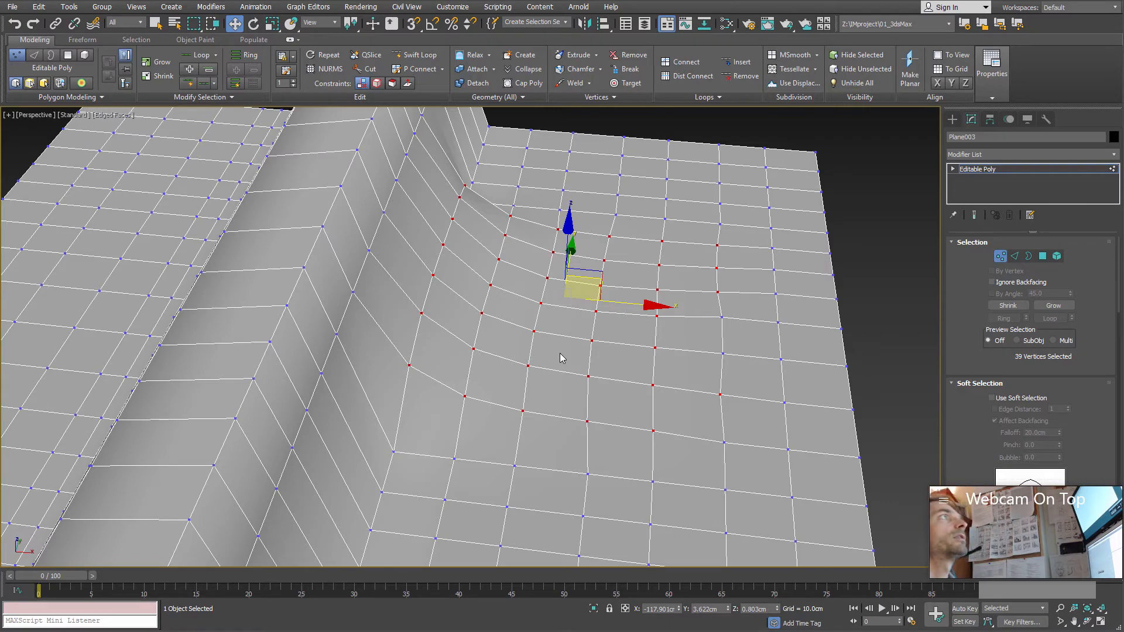
pyautogui.scroll(-3, 560, 353)
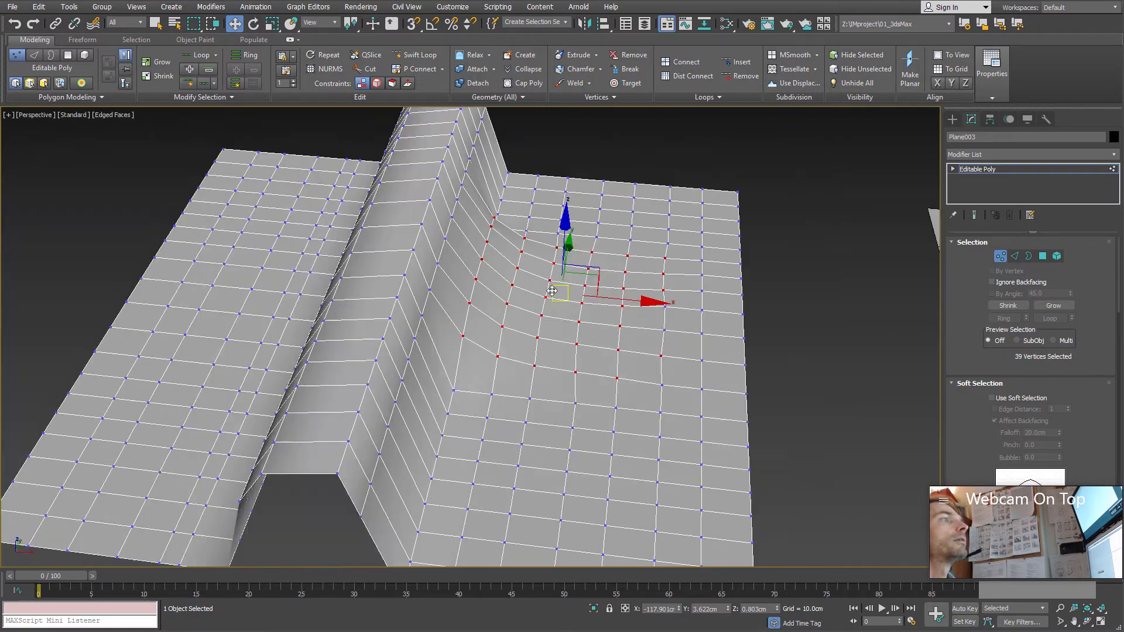
pyautogui.keyDown('alt'); pyautogui.moveTo(561, 353); pyautogui.dragTo(524, 276, button='middle'); pyautogui.keyUp('alt')
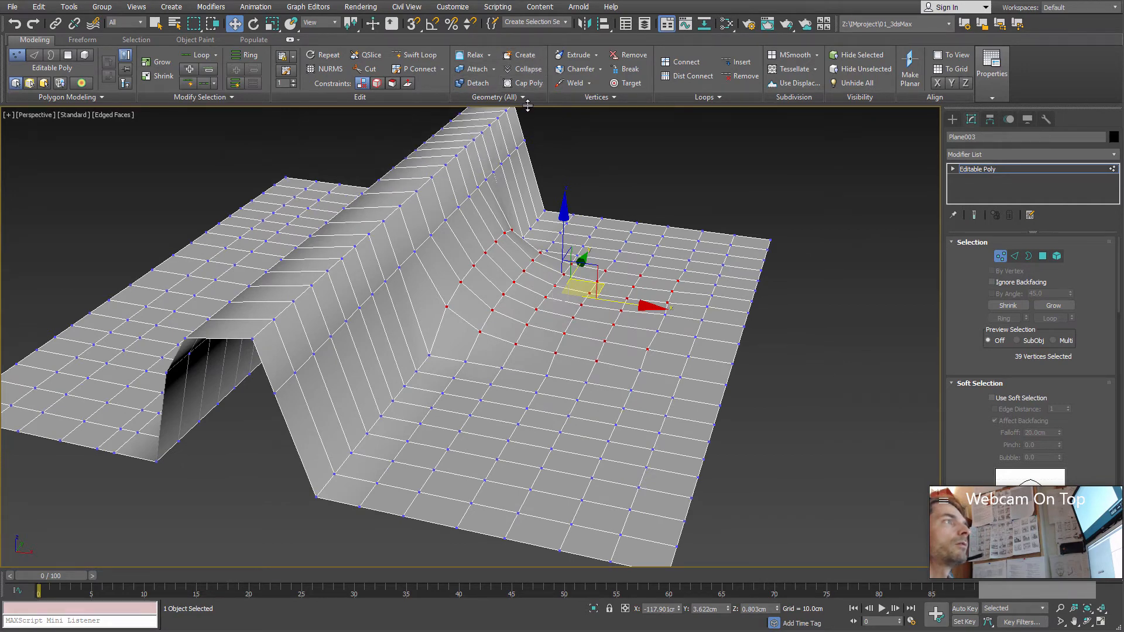
pyautogui.keyDown('alt'); pyautogui.moveTo(608, 452); pyautogui.dragTo(557, 414, button='middle'); pyautogui.keyUp('alt')
pyautogui.scroll(2, 534, 410)
pyautogui.scroll(-2, 534, 410)
pyautogui.moveTo(556, 414); pyautogui.dragTo(565, 286, button='middle')
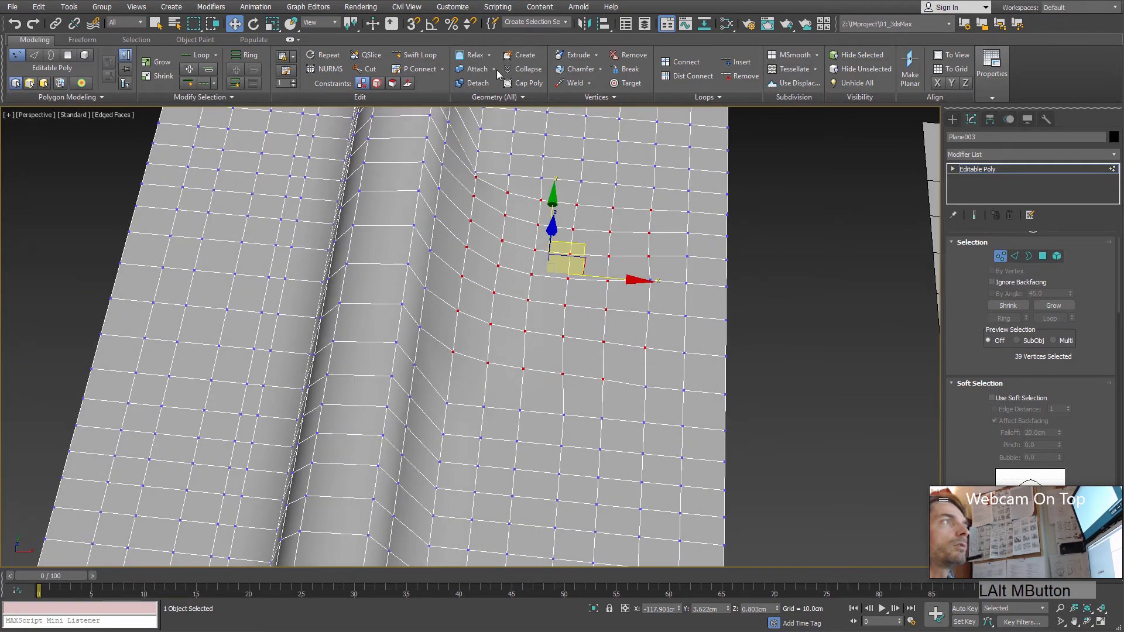
# Step: Replace the selection with a block of six adjacent vertices, three by two, on the flat area near the relaxed patch
pyautogui.keyDown('alt'); pyautogui.moveTo(490, 358); pyautogui.dragTo(515, 381, button='middle'); pyautogui.keyUp('alt')
pyautogui.scroll(2, 522, 333)
pyautogui.click(530, 329)
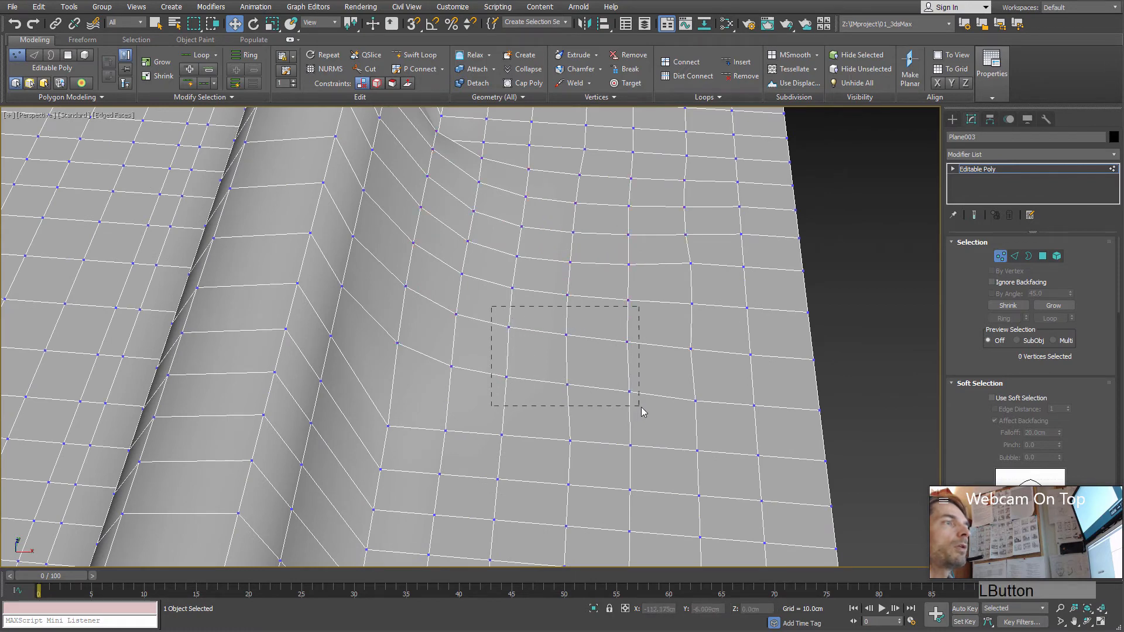
pyautogui.moveTo(642, 411); pyautogui.dragTo(654, 411)
pyautogui.keyDown('alt'); pyautogui.moveTo(618, 394); pyautogui.dragTo(605, 399, button='middle'); pyautogui.keyUp('alt')
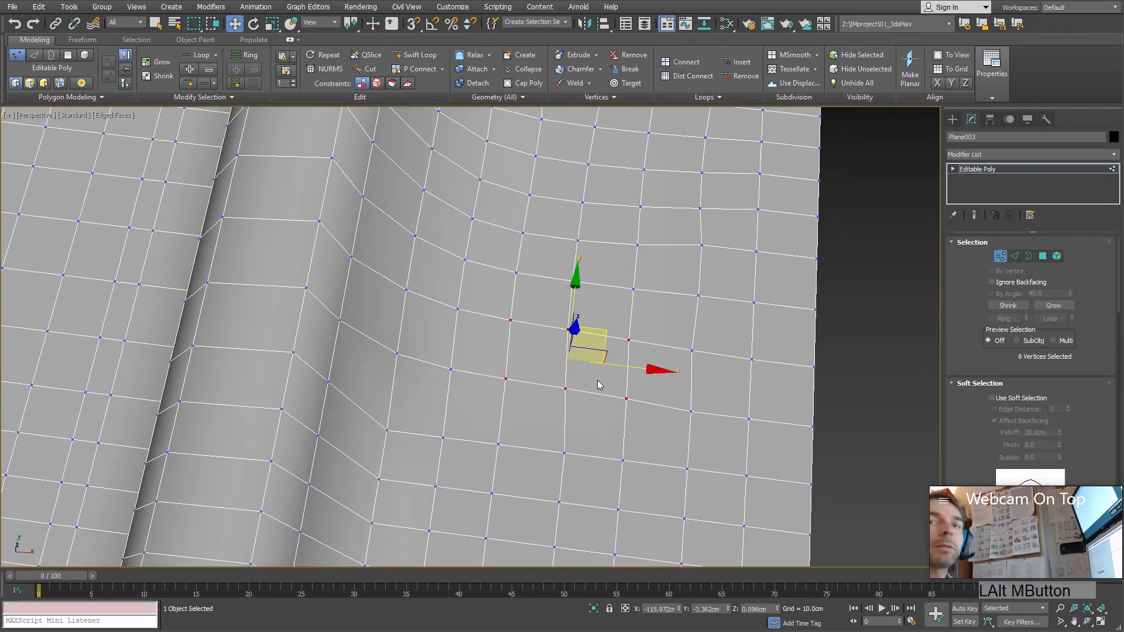
# Step: Try collapsing the six selected vertices into a single vertex, and undo the collapse
pyautogui.click(527, 72)
pyautogui.moveTo(586, 339)
pyautogui.keyDown('alt'); pyautogui.mouseDown(button='middle')
pyautogui.moveTo(557, 347)
pyautogui.moveTo(575, 372)
pyautogui.moveTo(557, 318)
pyautogui.moveTo(571, 322)
pyautogui.mouseUp(button='middle'); pyautogui.keyUp('alt')
pyautogui.scroll(3, 572, 335)
pyautogui.hotkey('ctrl', 'z')
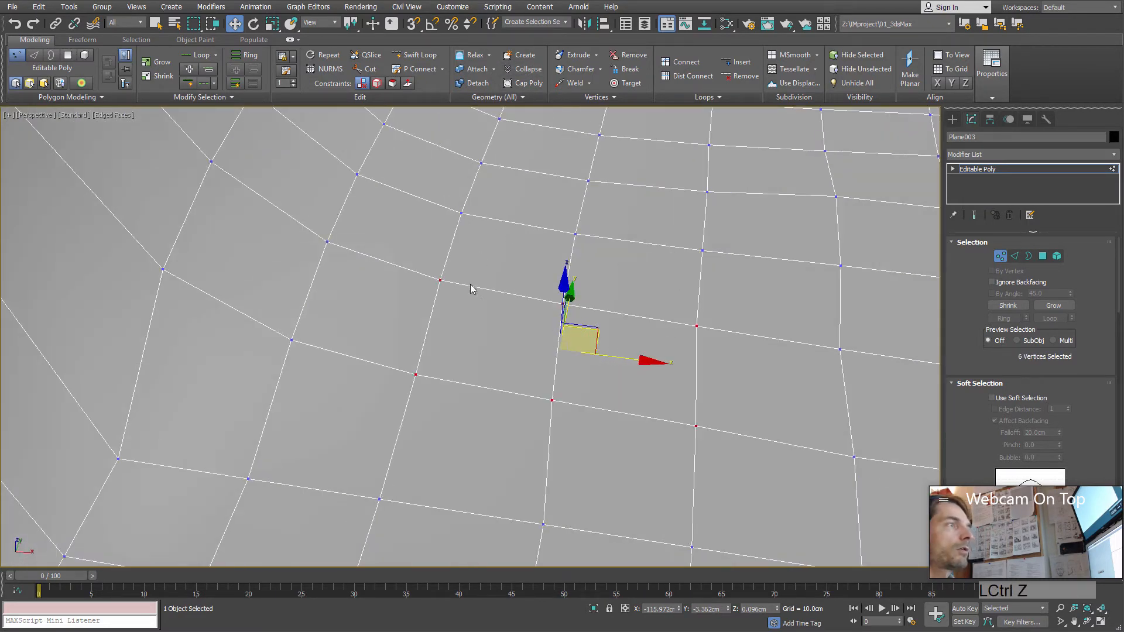
pyautogui.keyDown('alt'); pyautogui.moveTo(471, 288); pyautogui.dragTo(512, 353, button='middle'); pyautogui.keyUp('alt')
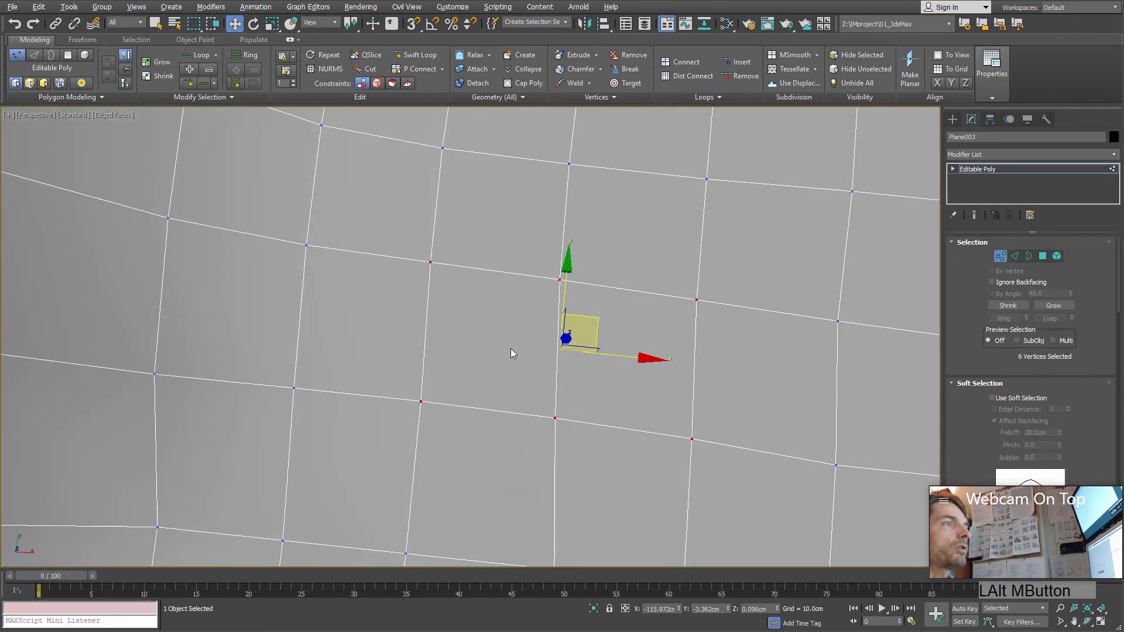
# Step: Collapse the six selected vertices into a single vertex and undo a trial move of that vertex
pyautogui.click(524, 69)
pyautogui.keyDown('alt'); pyautogui.moveTo(608, 398); pyautogui.dragTo(637, 440, button='middle'); pyautogui.keyUp('alt')
pyautogui.click(555, 344)
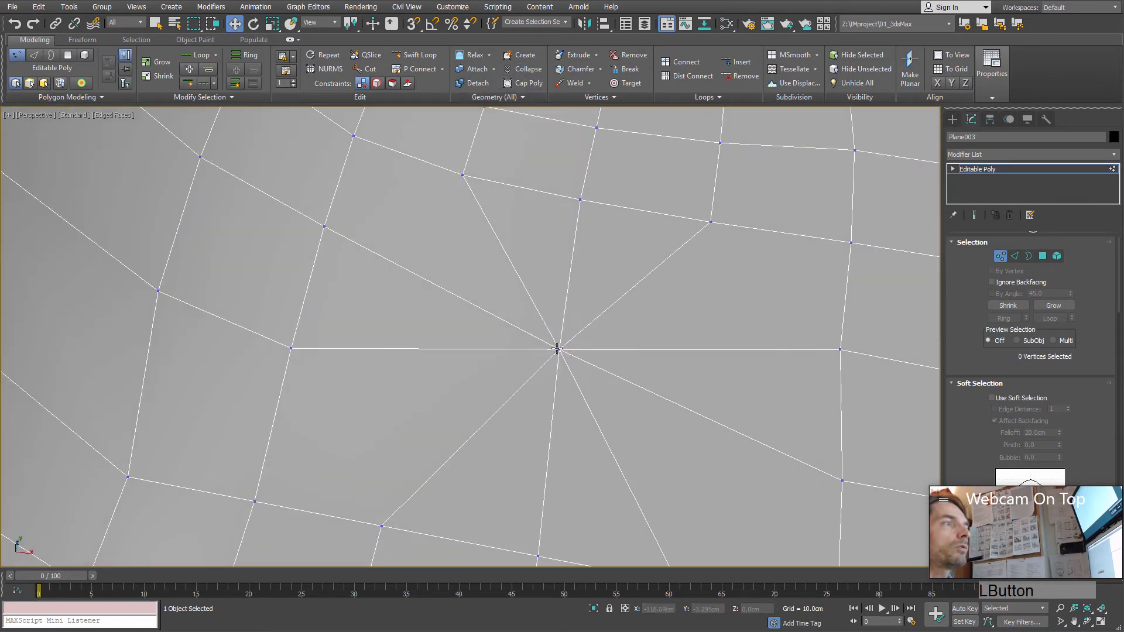
pyautogui.click(558, 349)
pyautogui.moveTo(600, 326); pyautogui.dragTo(579, 258)
pyautogui.hotkey('ctrl', 'z')
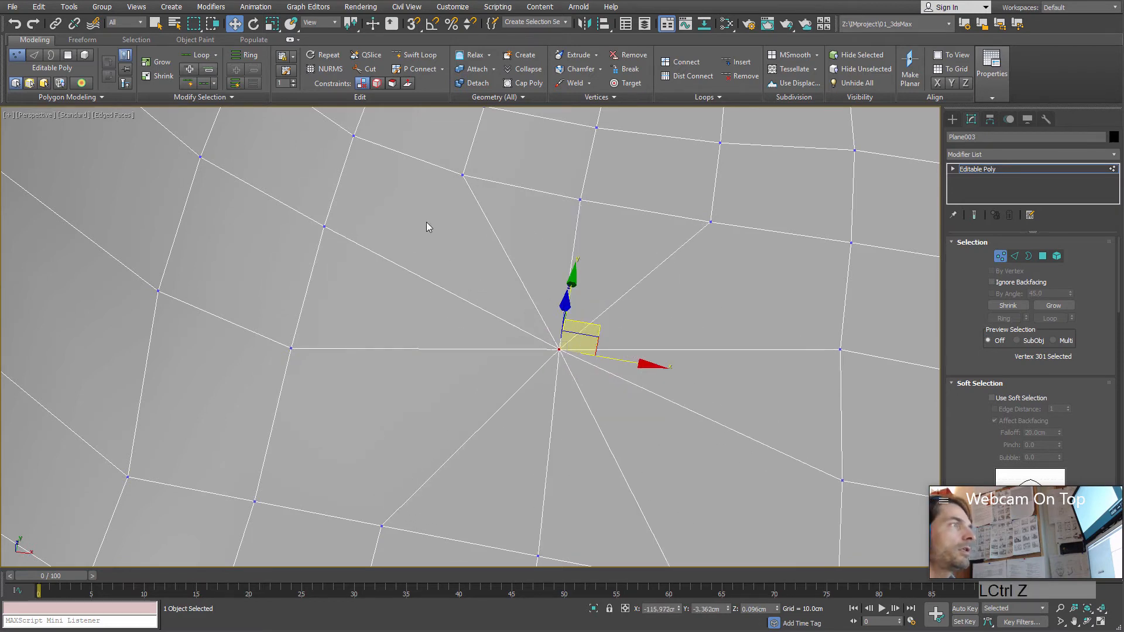
# Step: Examine the edges converging on the collapsed vertex from several angles and distances
pyautogui.click(381, 392)
pyautogui.moveTo(510, 462); pyautogui.dragTo(498, 342, button='middle')
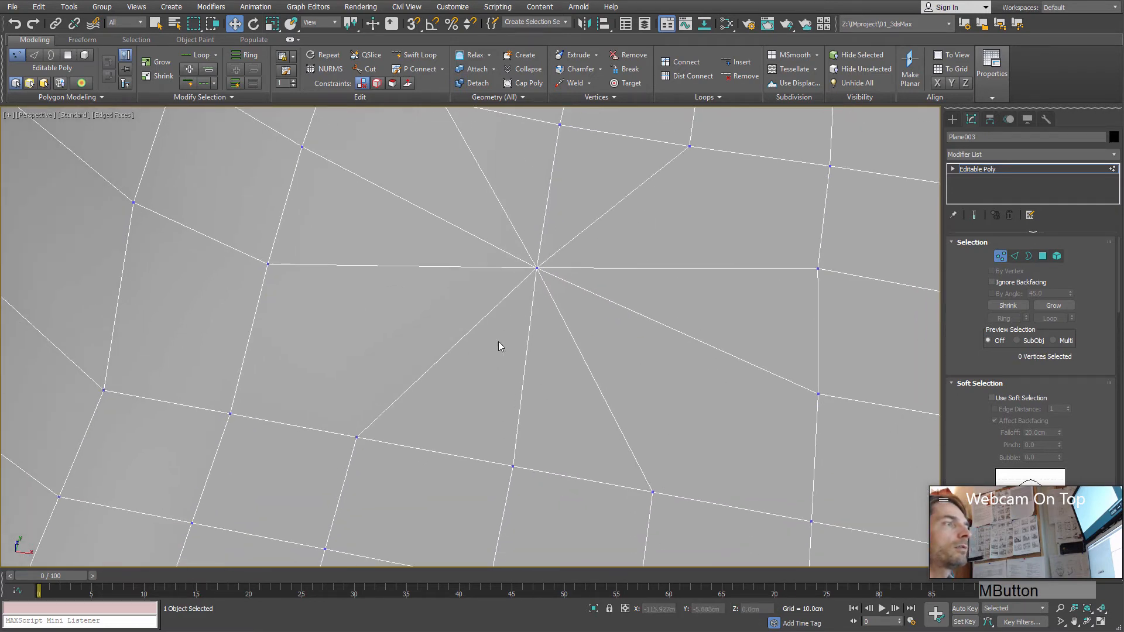
pyautogui.moveTo(593, 415)
pyautogui.keyDown('alt'); pyautogui.mouseDown(button='middle')
pyautogui.moveTo(579, 359)
pyautogui.moveTo(546, 374)
pyautogui.moveTo(537, 336)
pyautogui.moveTo(551, 369)
pyautogui.moveTo(588, 335)
pyautogui.mouseUp(button='middle'); pyautogui.keyUp('alt')
pyautogui.moveTo(588, 335); pyautogui.dragTo(592, 355, button='middle')
pyautogui.scroll(3, 592, 354)
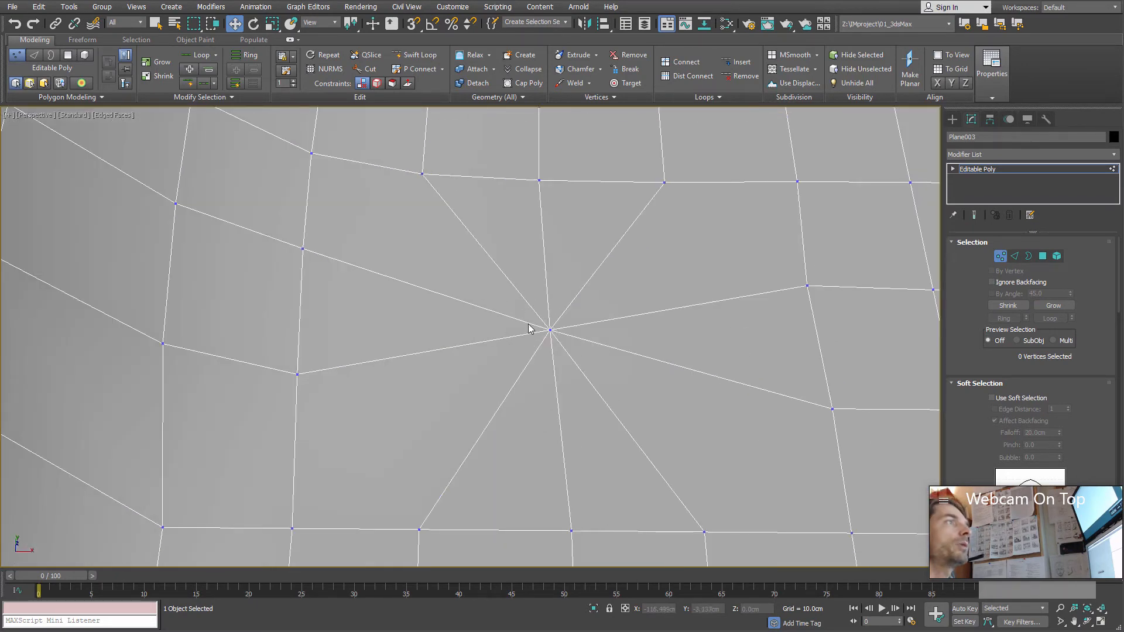
pyautogui.moveTo(576, 298); pyautogui.dragTo(530, 287, button='middle')
pyautogui.scroll(-2, 530, 289)
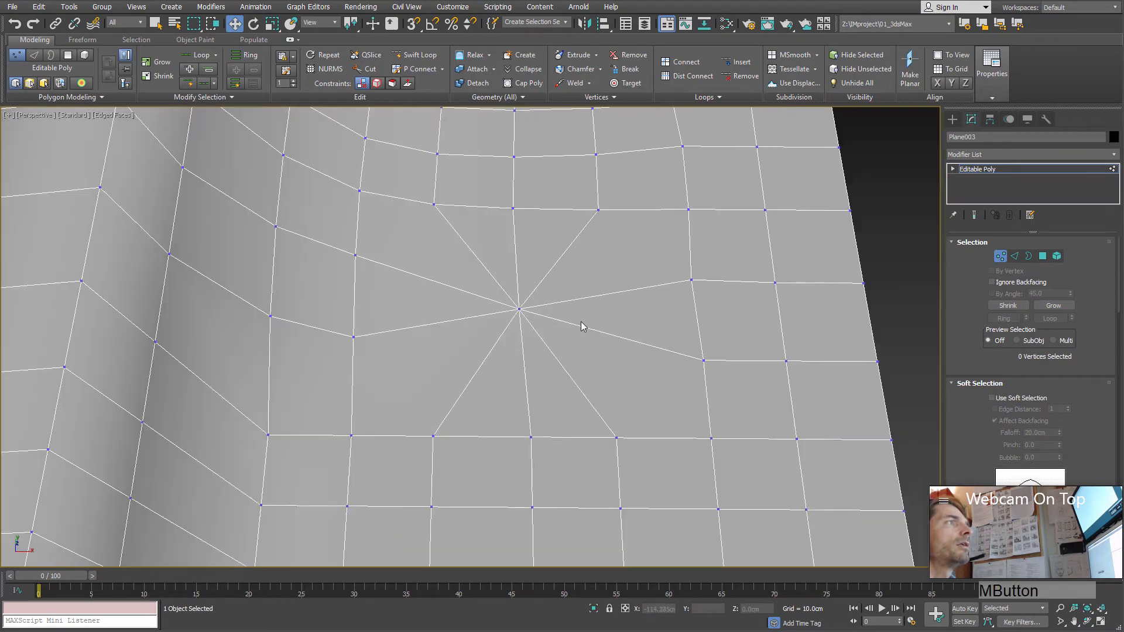
# Step: Delete the collapsed vertex together with its surrounding polygons to open a hole in the flat area
pyautogui.click(1042, 258)
pyautogui.click(1003, 257)
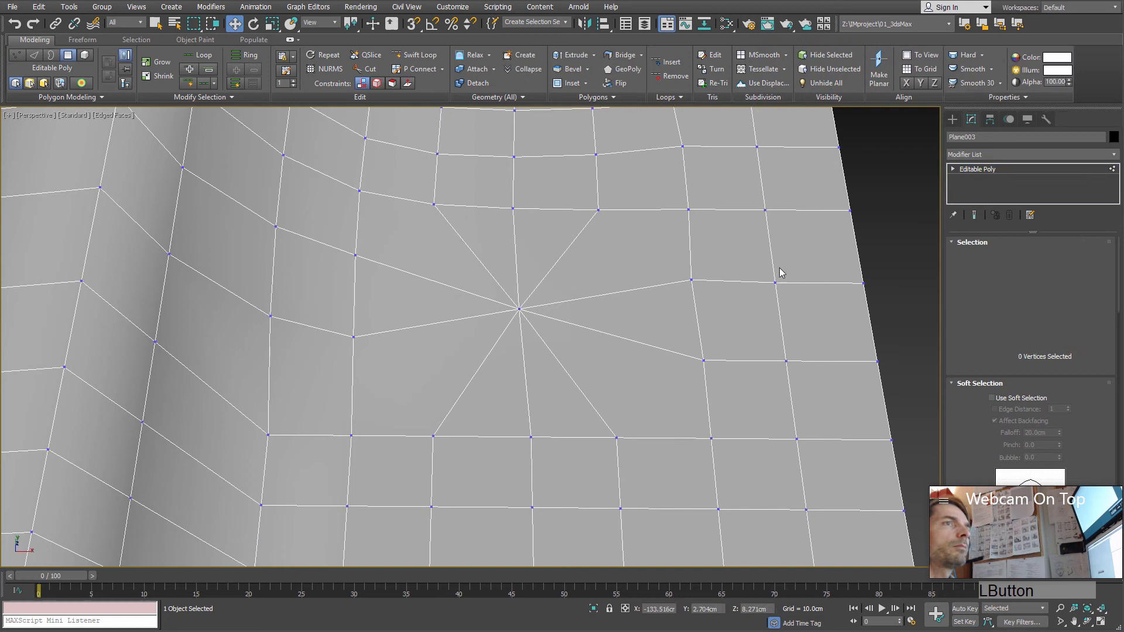
pyautogui.click(518, 309)
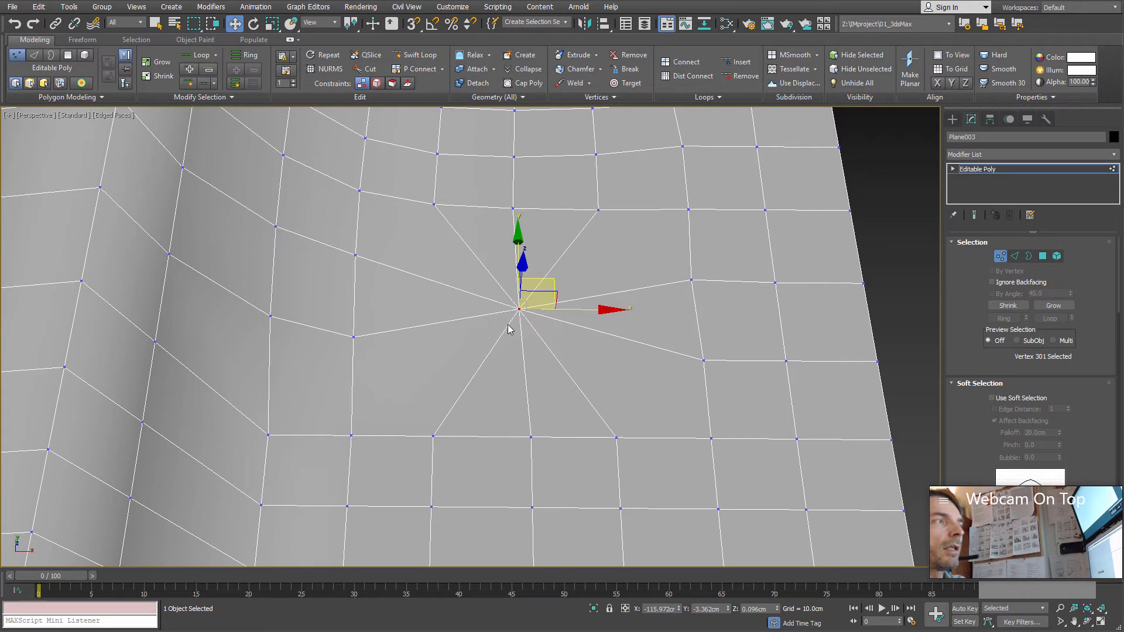
pyautogui.press('Delete')
pyautogui.keyDown('alt'); pyautogui.moveTo(552, 321); pyautogui.dragTo(676, 320, button='middle'); pyautogui.keyUp('alt')
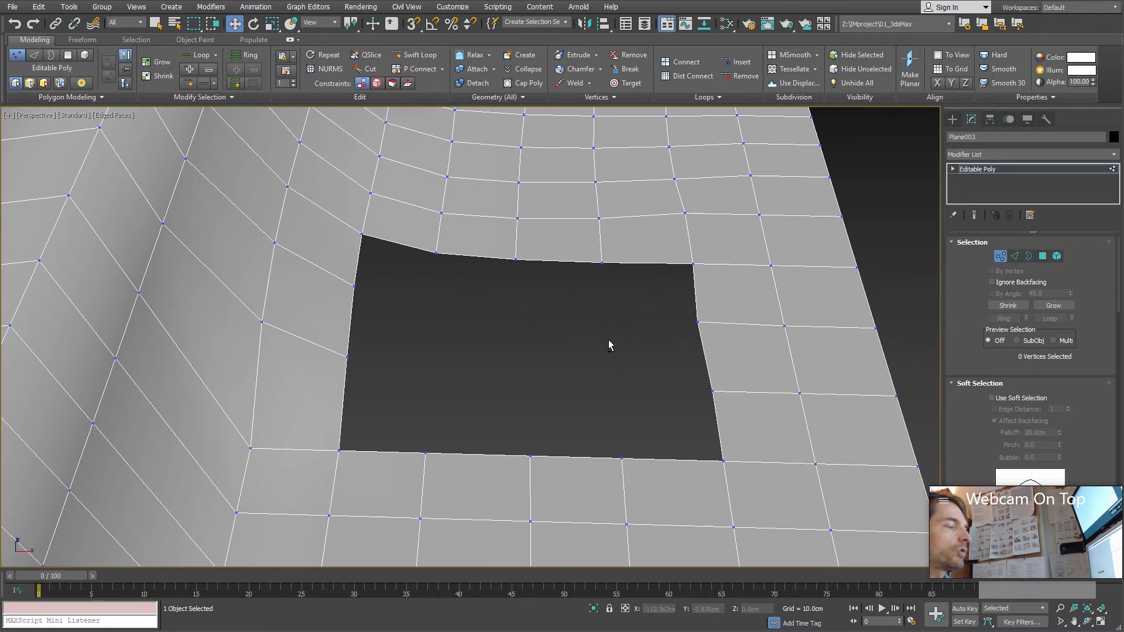
# Step: Try to select the hole's rim at Edge level, first as an edge loop and with a single rim edge
pyautogui.keyDown('alt'); pyautogui.moveTo(609, 345); pyautogui.dragTo(489, 205, button='middle'); pyautogui.keyUp('alt')
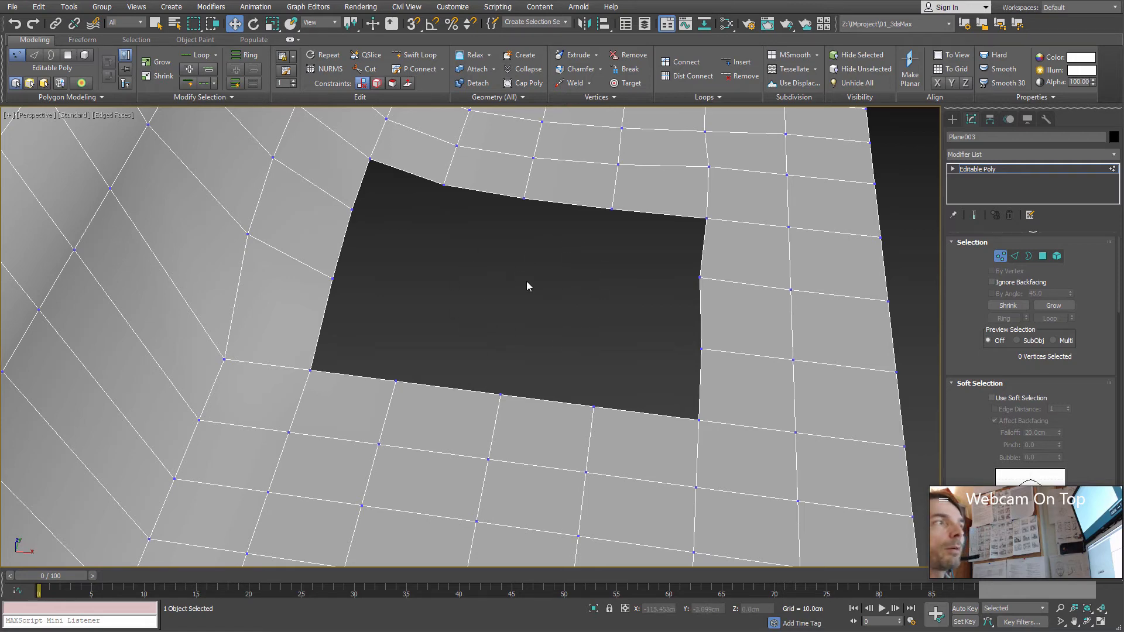
pyautogui.keyDown('alt'); pyautogui.moveTo(527, 286); pyautogui.dragTo(541, 162, button='middle'); pyautogui.keyUp('alt')
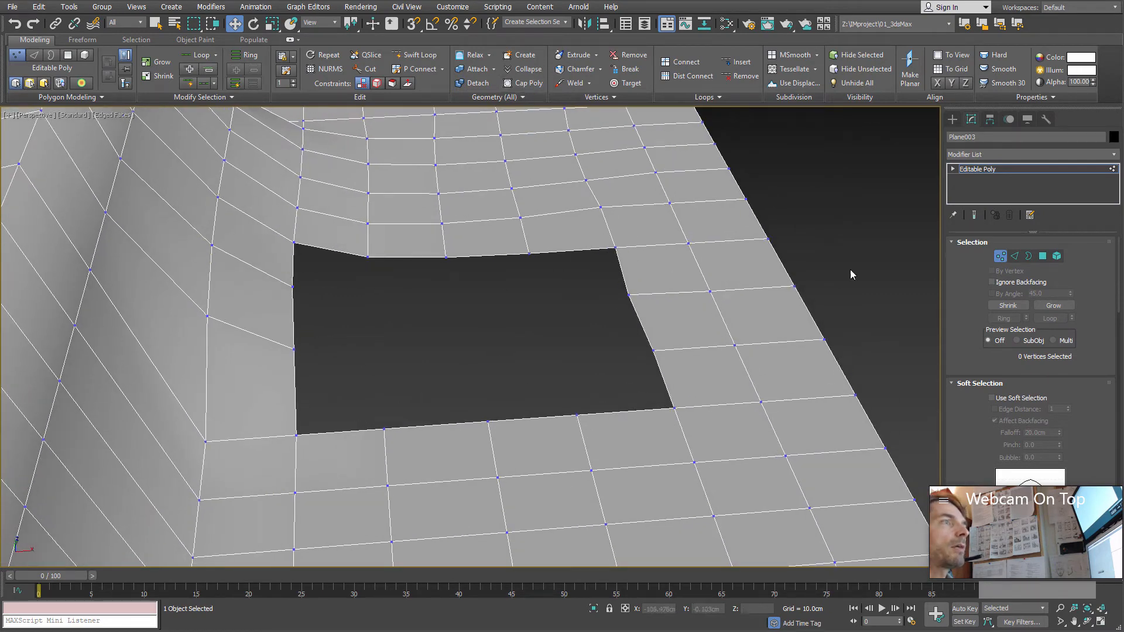
pyautogui.click(1015, 256)
pyautogui.doubleClick(560, 251)
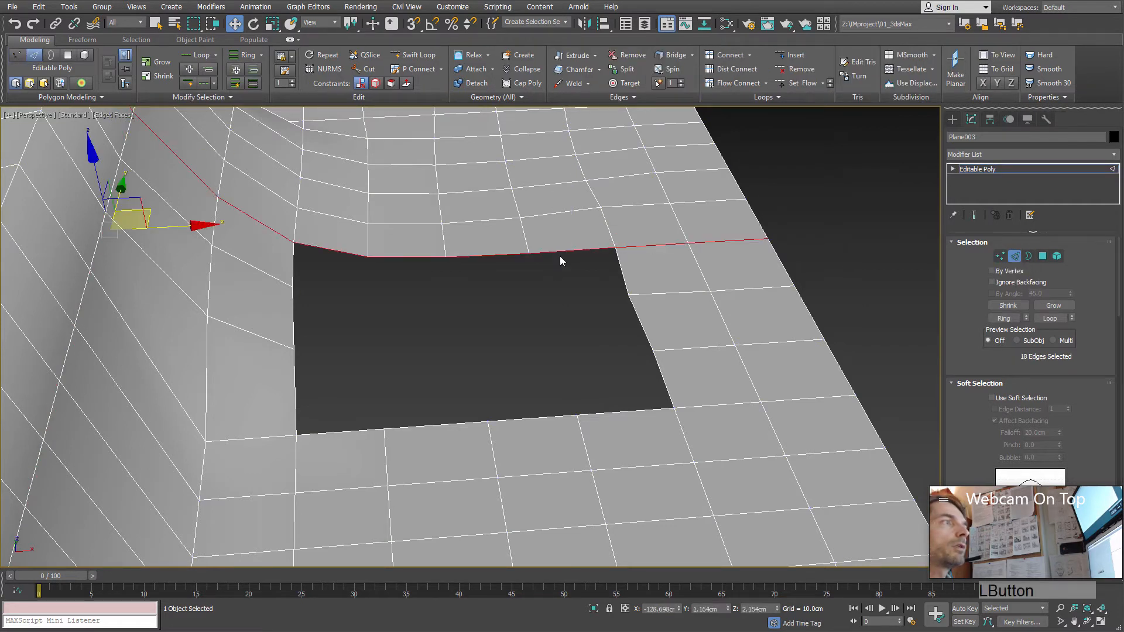
pyautogui.click(568, 253)
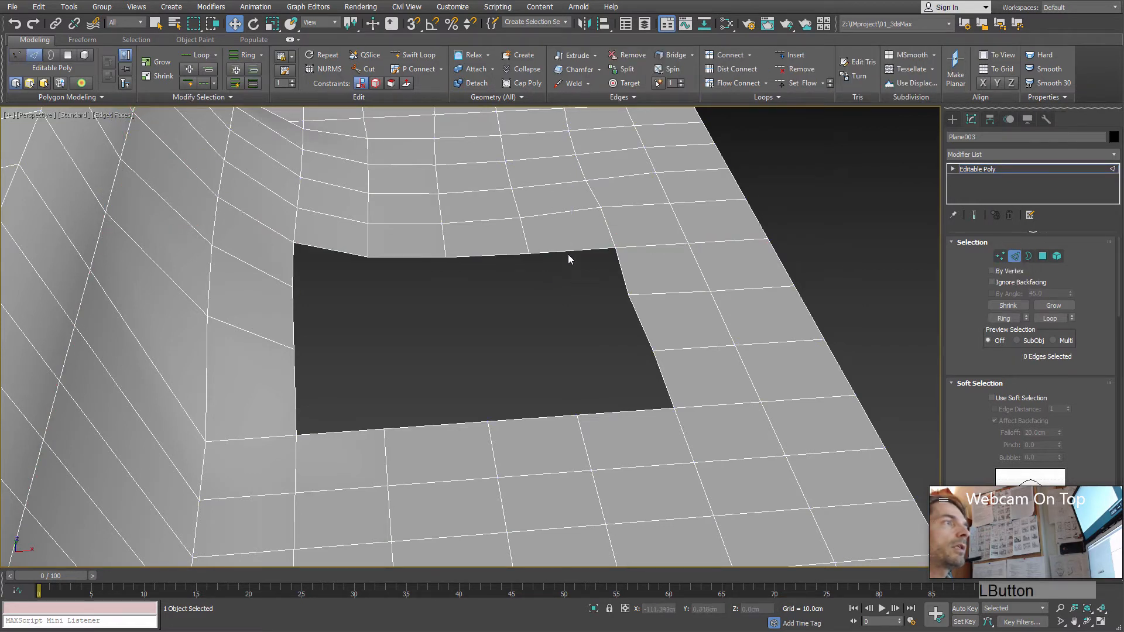
# Step: Select the complete rim of the hole at Border sub-object level
pyautogui.click(1028, 255)
pyautogui.click(524, 252)
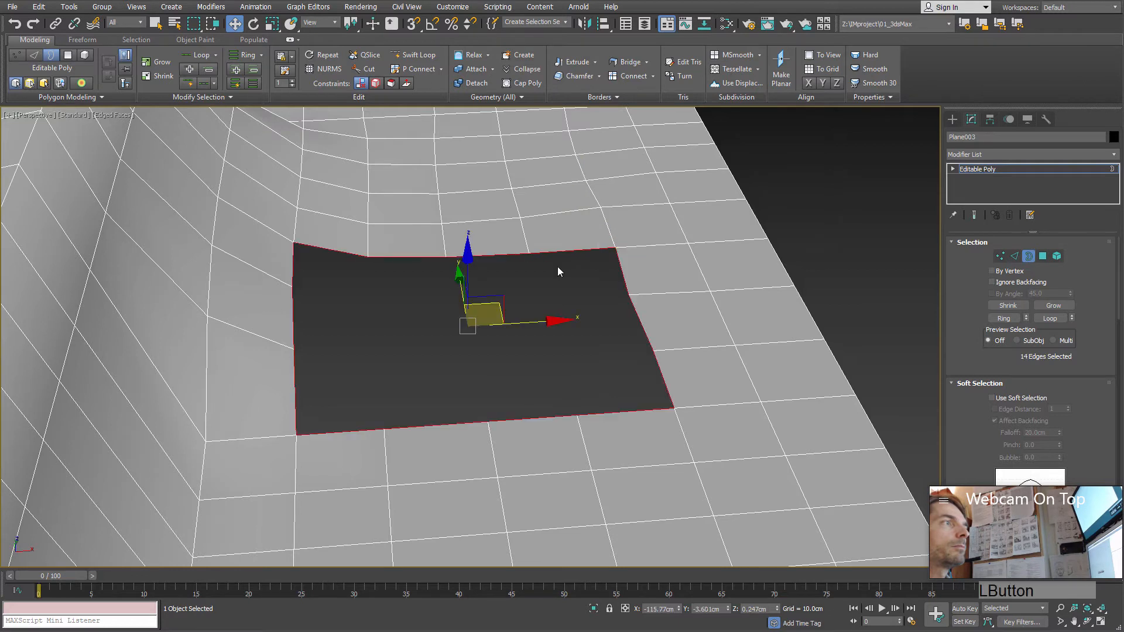
pyautogui.keyDown('alt'); pyautogui.moveTo(557, 267); pyautogui.dragTo(403, 249, button='middle'); pyautogui.keyUp('alt')
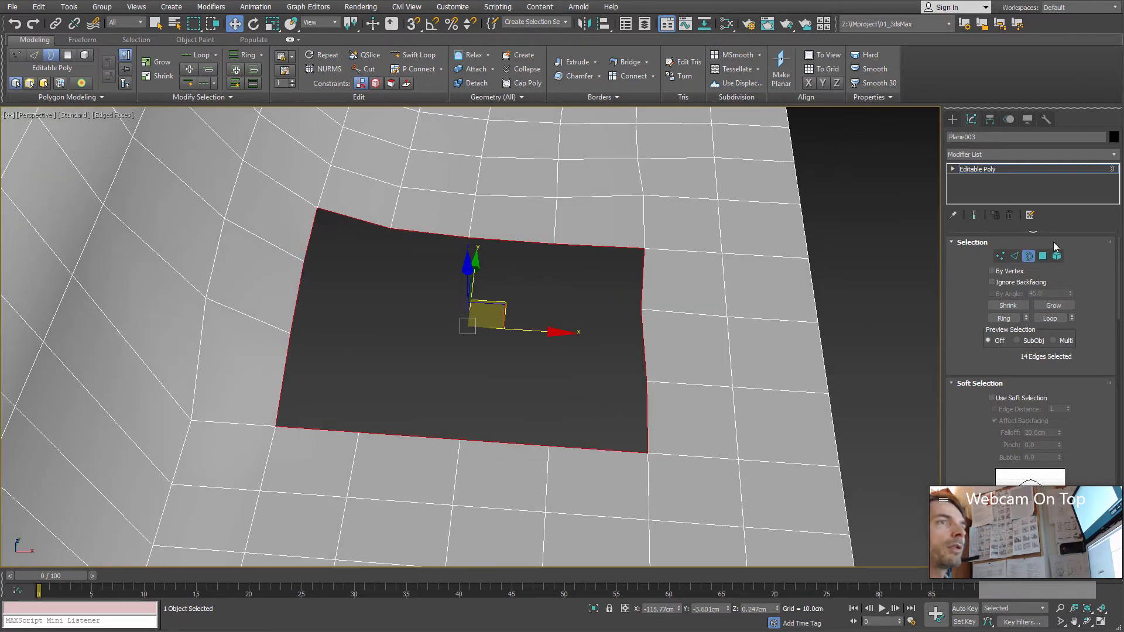
pyautogui.moveTo(504, 305); pyautogui.dragTo(513, 304)
pyautogui.click(533, 245)
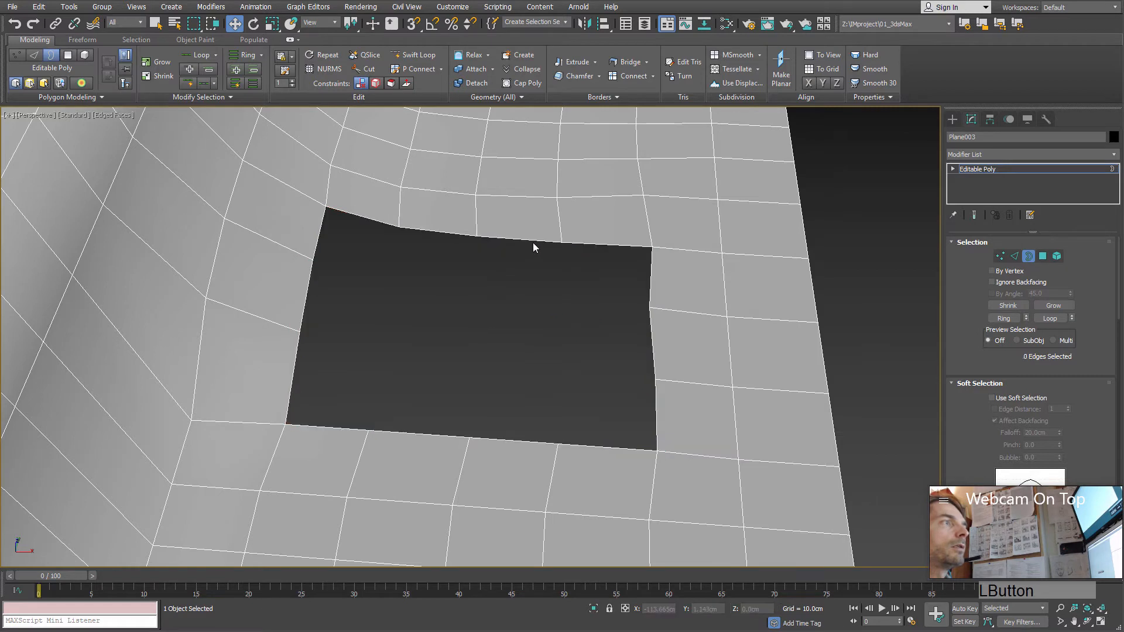
pyautogui.click(533, 242)
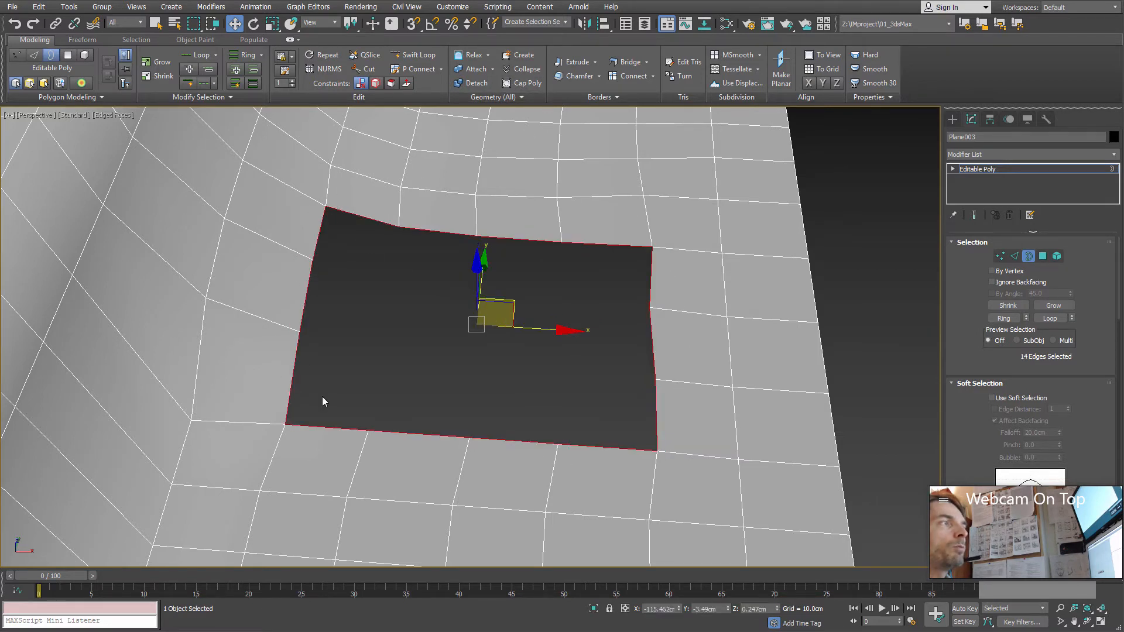
# Step: Close the hole along its selected border with Cap Poly and inspect the resulting surface
pyautogui.click(520, 86)
pyautogui.moveTo(471, 283); pyautogui.dragTo(554, 258, button='middle')
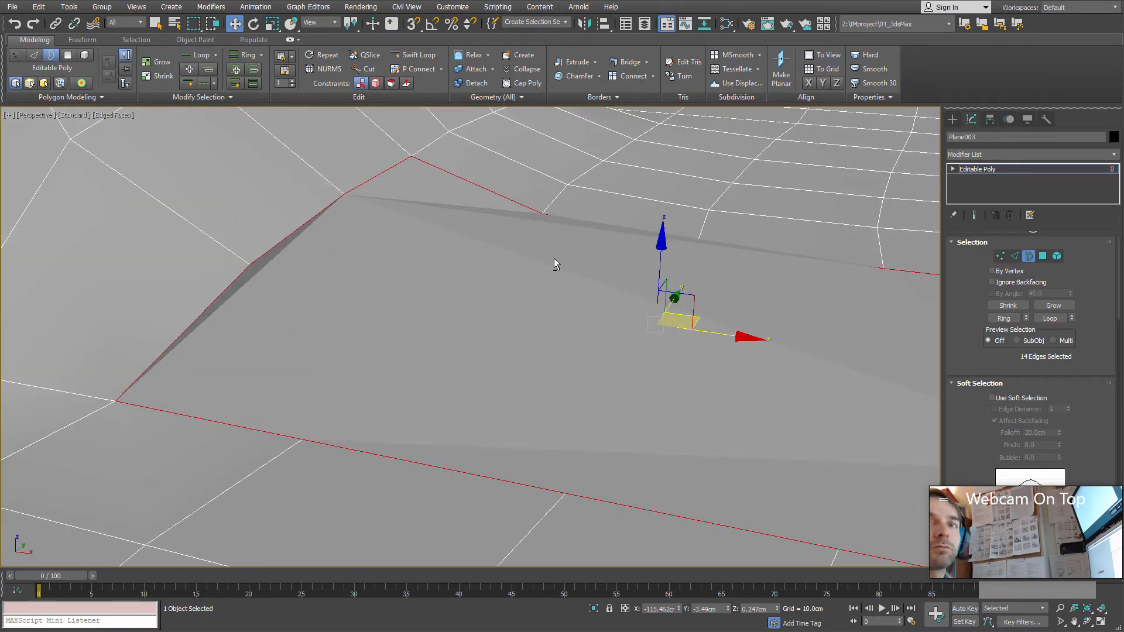
pyautogui.keyDown('alt'); pyautogui.moveTo(484, 254); pyautogui.dragTo(545, 309, button='middle'); pyautogui.keyUp('alt')
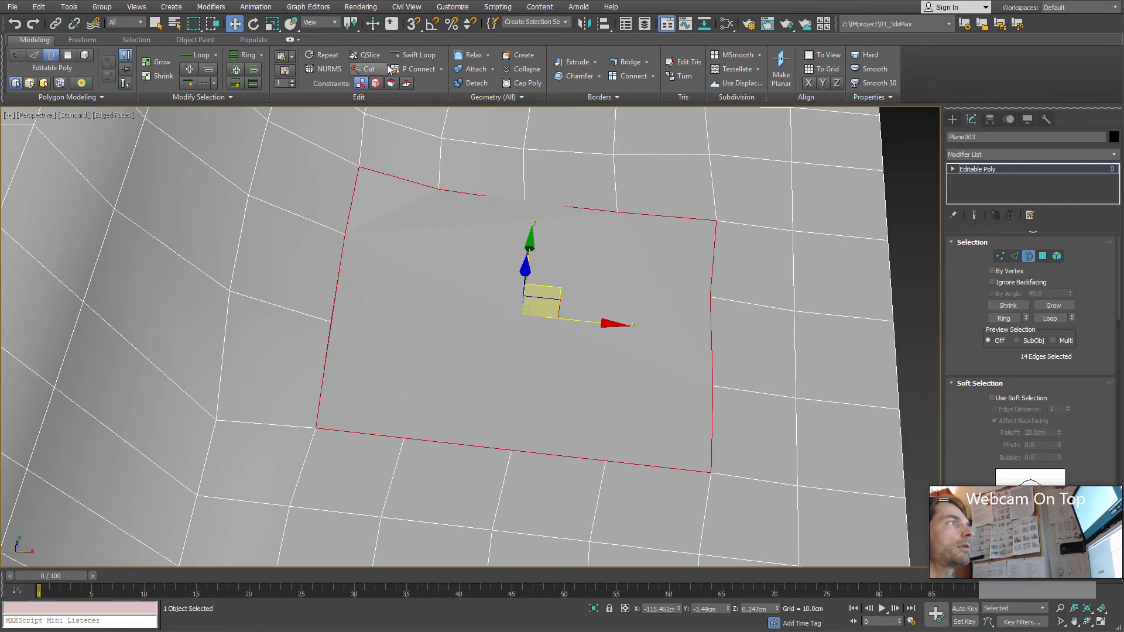
# Step: Cut a crosswise edge through the cap between the first pair of opposite vertices on its long sides
pyautogui.click(368, 69)
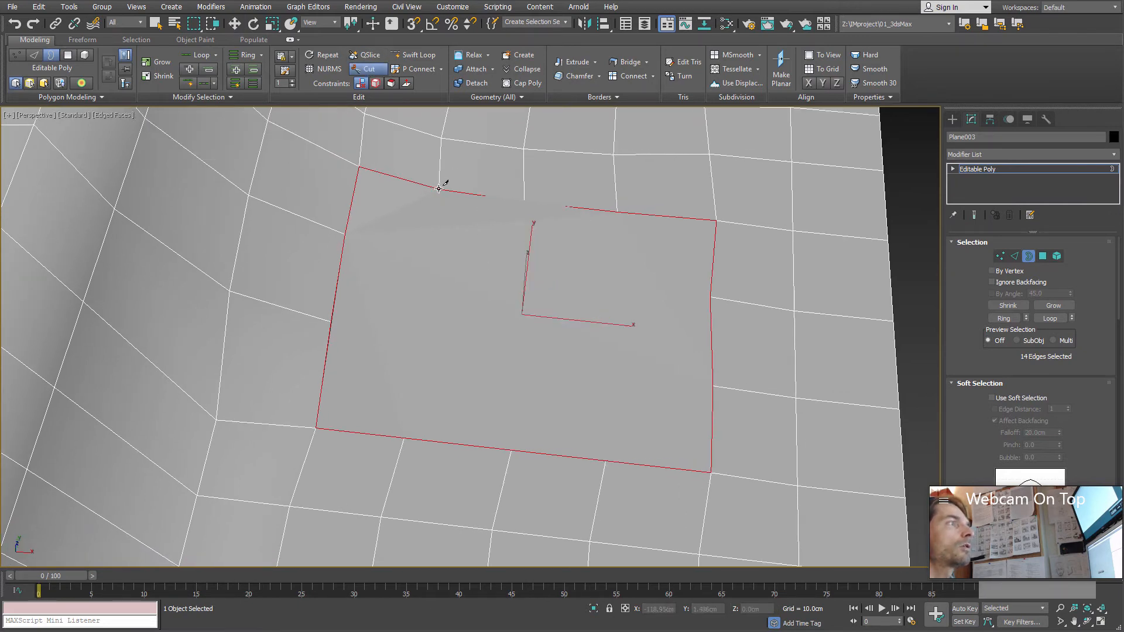
pyautogui.click(439, 189)
pyautogui.click(404, 437)
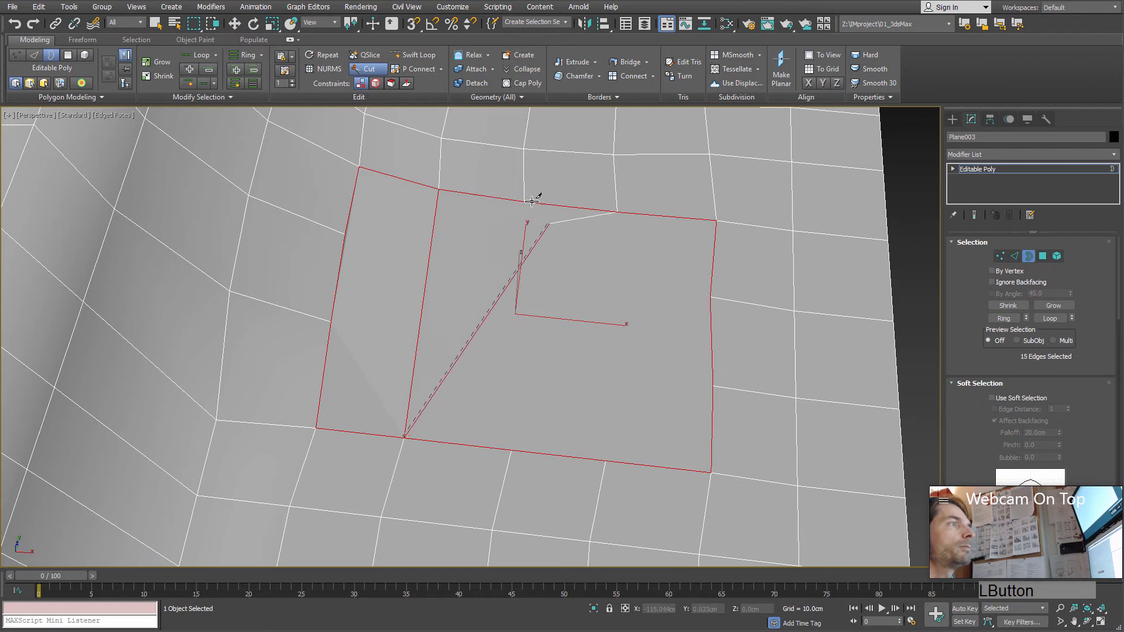
pyautogui.rightClick(523, 206)
# Step: Cut two lengthwise edges through the cap, joining the opposite vertices on its short sides
pyautogui.keyDown('alt'); pyautogui.moveTo(405, 278); pyautogui.dragTo(382, 212, button='middle'); pyautogui.keyUp('alt')
pyautogui.click(382, 206)
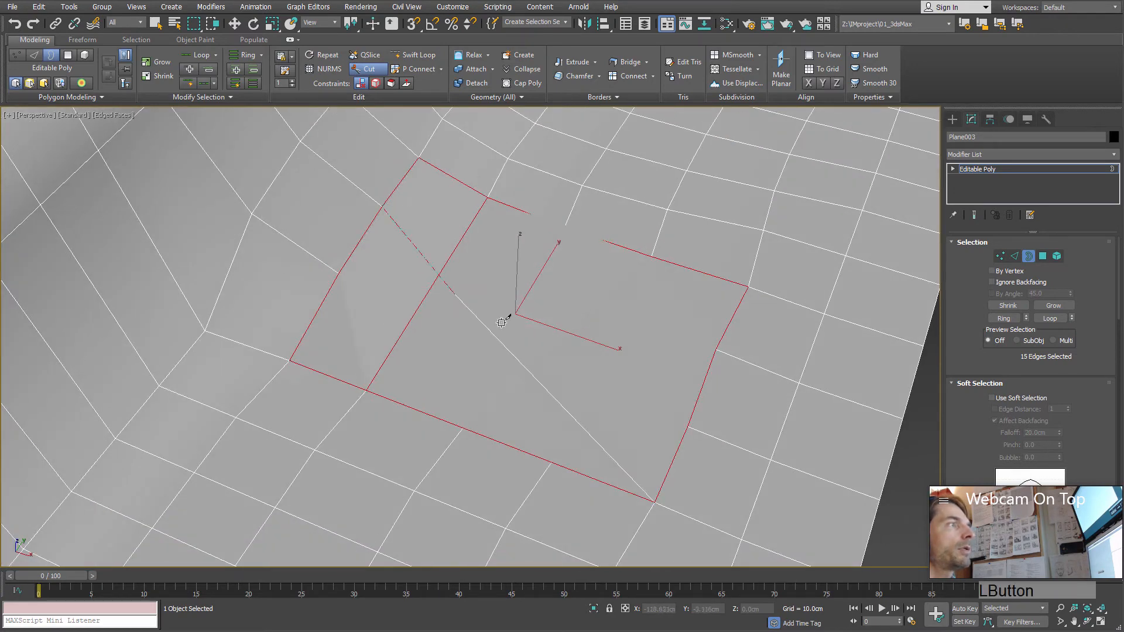
pyautogui.click(715, 349)
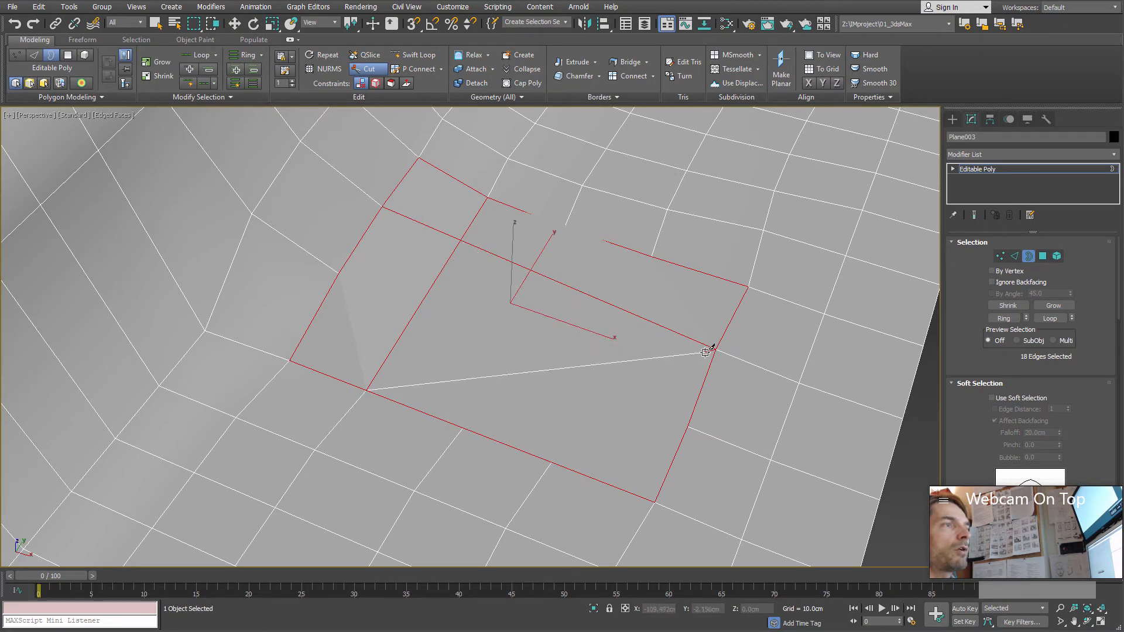
pyautogui.rightClick(635, 355)
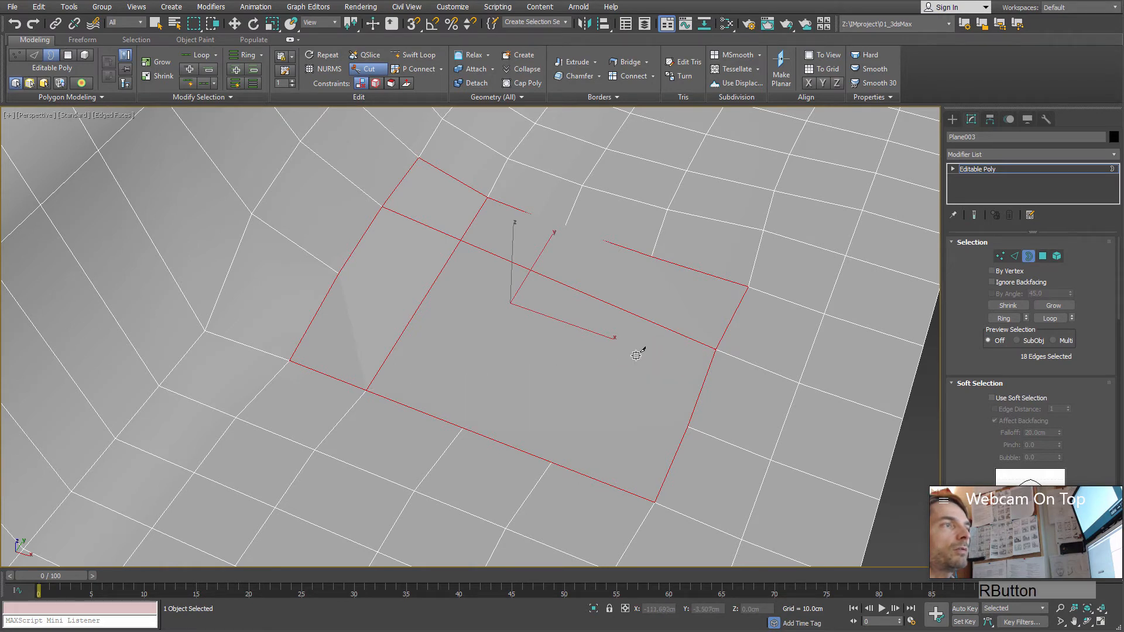
pyautogui.click(688, 426)
pyautogui.click(340, 273)
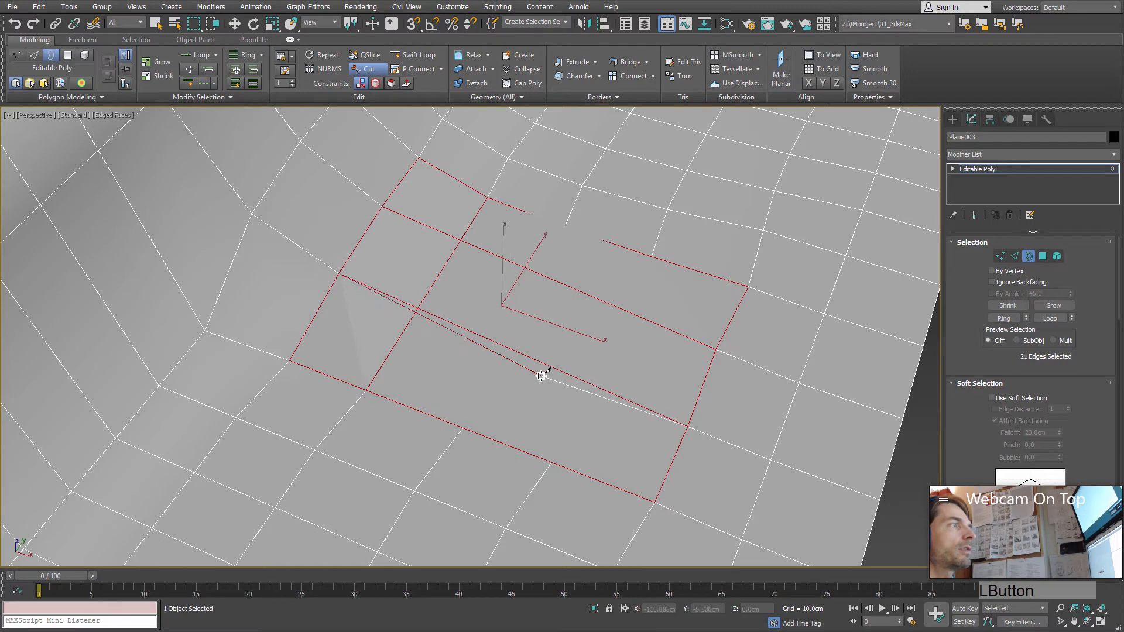
pyautogui.rightClick(570, 331)
# Step: Cut the two remaining crosswise edges through the cap to complete its quad grid, and end cutting
pyautogui.click(463, 427)
pyautogui.click(563, 227)
pyautogui.rightClick(595, 328)
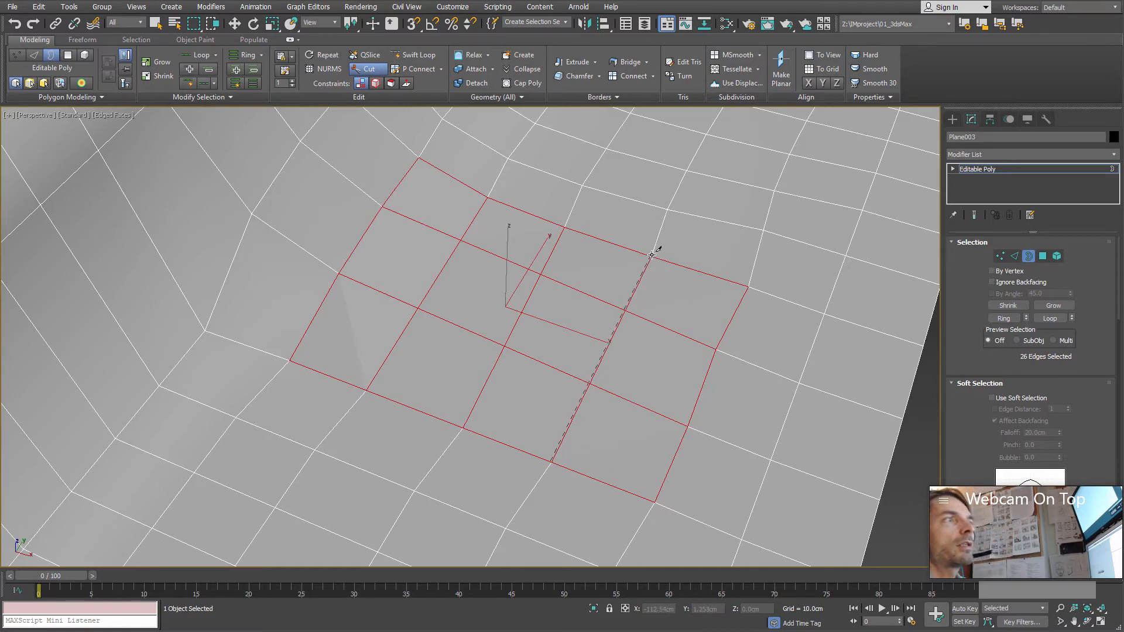
pyautogui.click(651, 257)
pyautogui.keyDown('alt'); pyautogui.moveTo(607, 293); pyautogui.dragTo(635, 293, button='middle'); pyautogui.keyUp('alt')
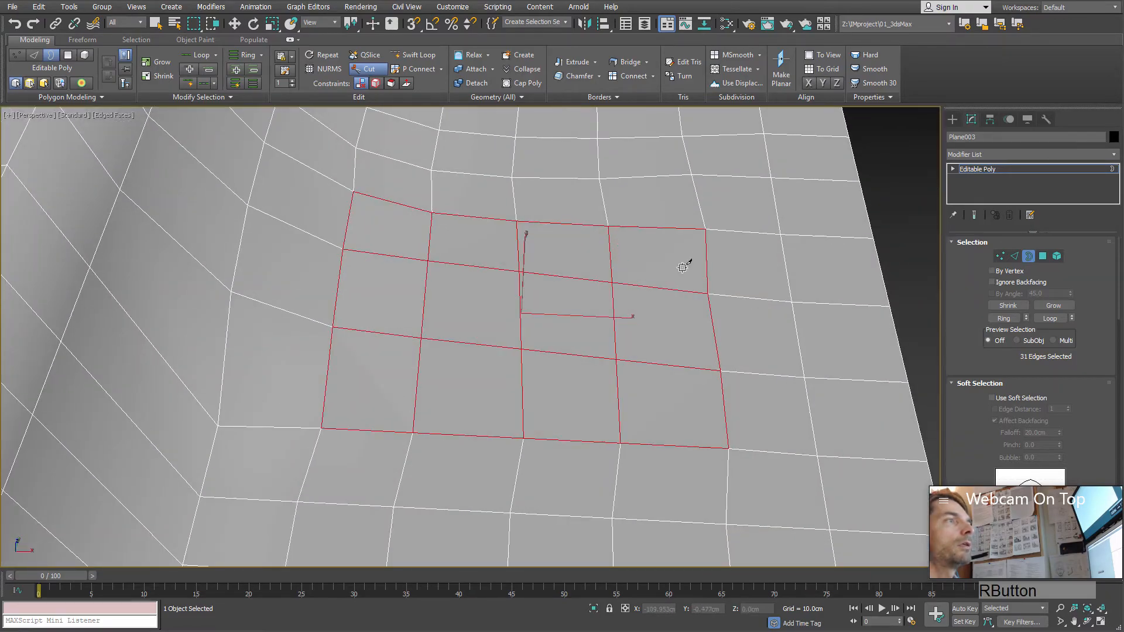
# Step: Leave the Cut tool and select a single polygon on the flat area at Polygon level with the Move tool active
pyautogui.keyDown('alt'); pyautogui.moveTo(690, 259); pyautogui.dragTo(589, 286, button='middle'); pyautogui.keyUp('alt')
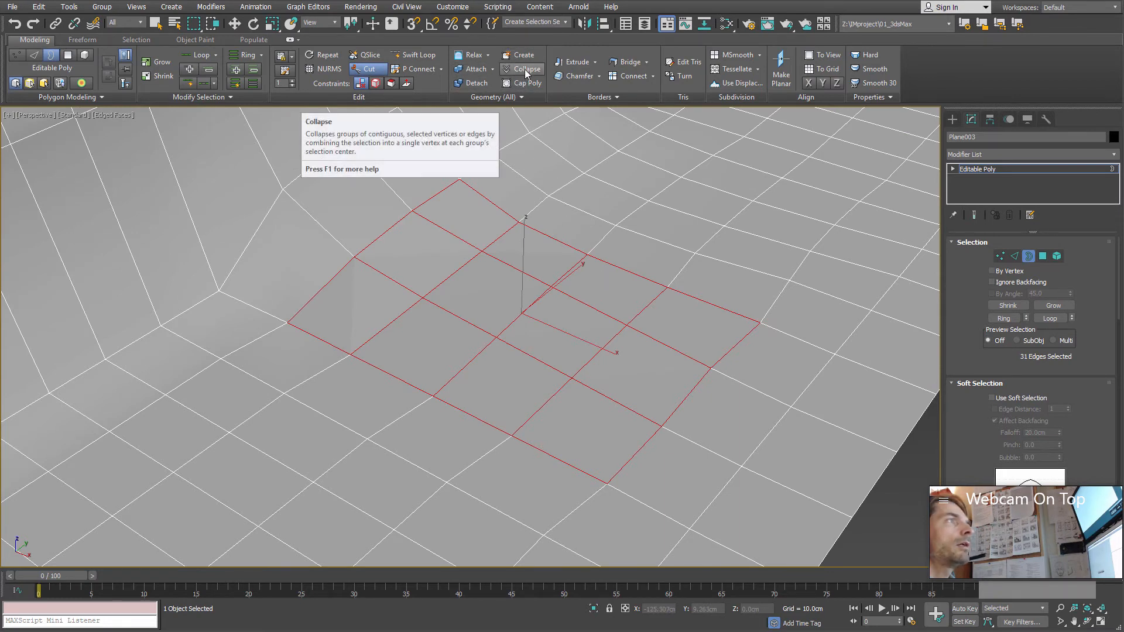
pyautogui.scroll(-3, 582, 219)
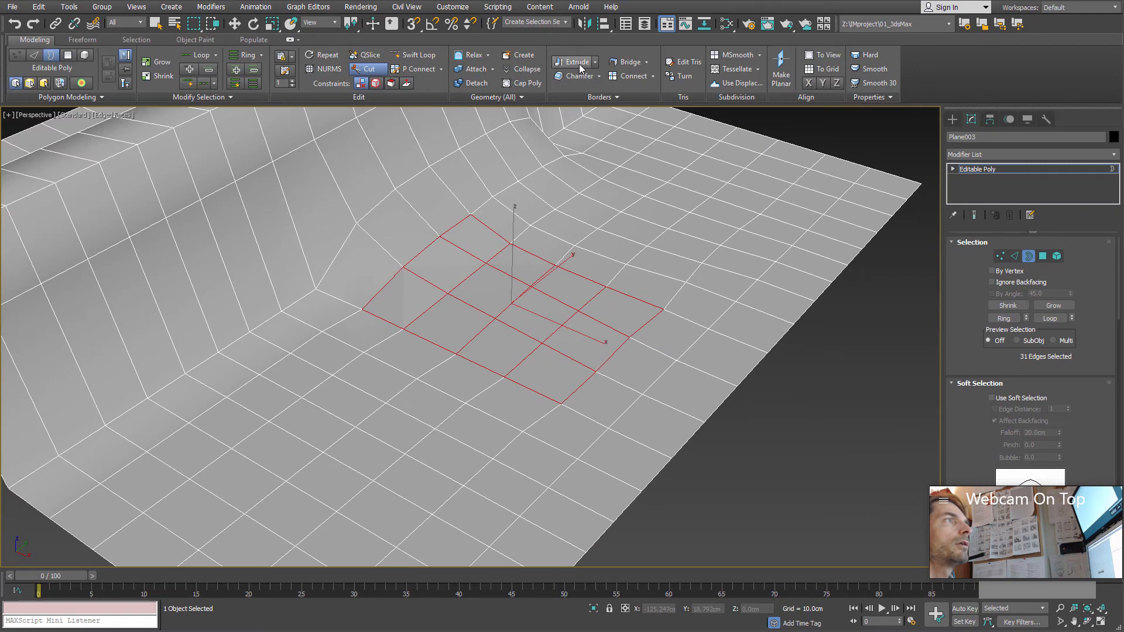
pyautogui.click(1043, 256)
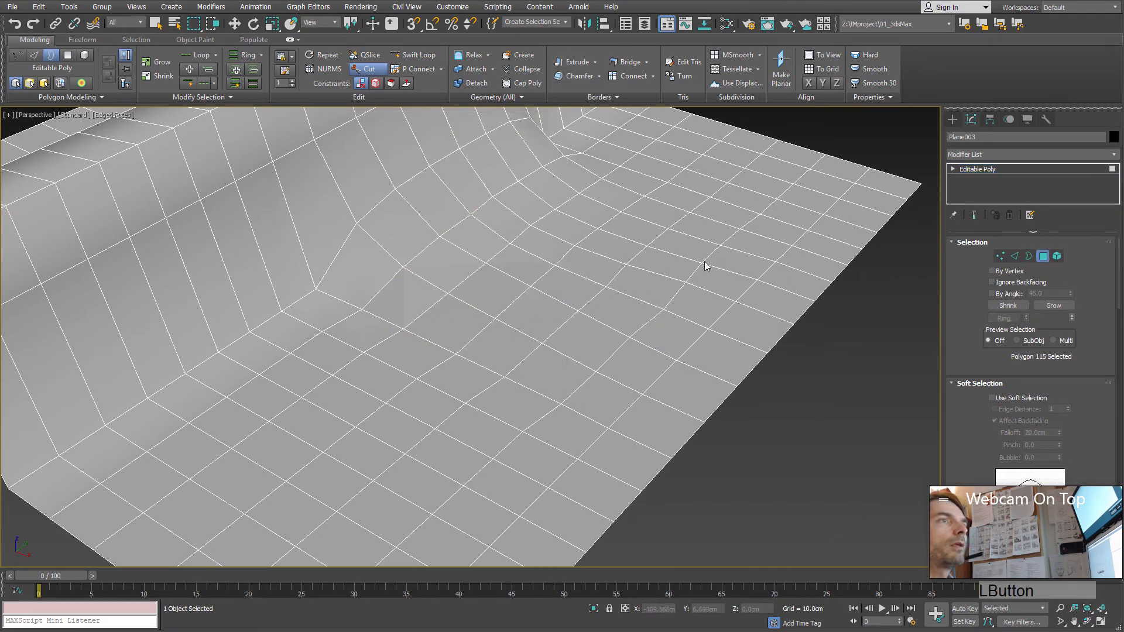
pyautogui.moveTo(705, 264); pyautogui.dragTo(562, 360, button='middle')
pyautogui.rightClick(565, 337)
pyautogui.press('w')
pyautogui.click(547, 349)
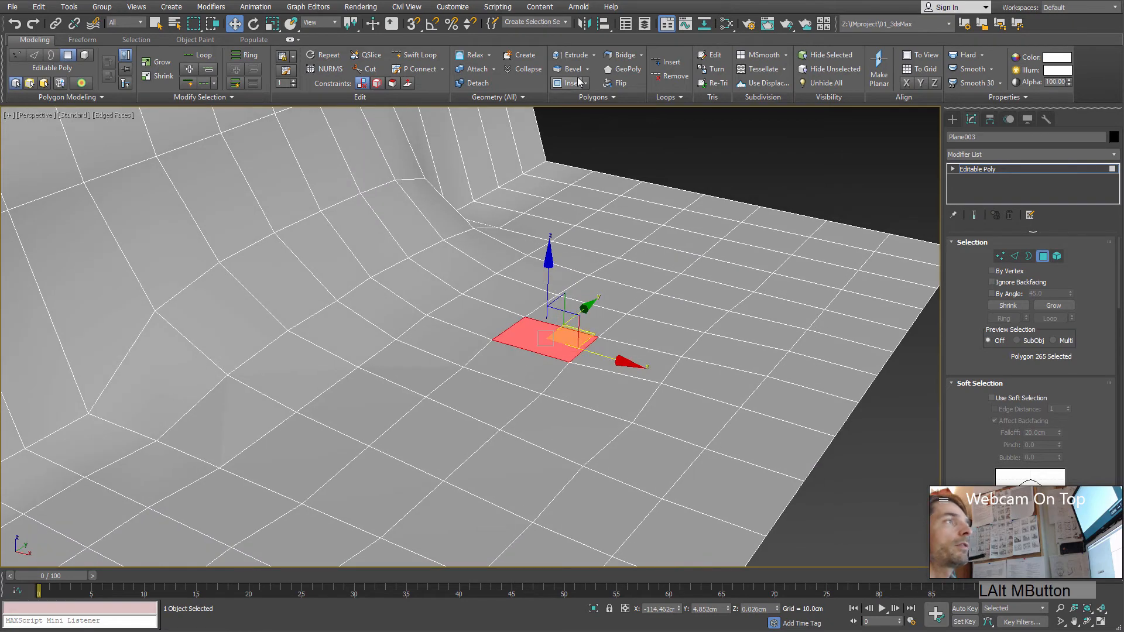
# Step: Extrude the selected polygon upward about 6.3 cm into a pillar and exit Extrude
pyautogui.click(582, 55)
pyautogui.moveTo(554, 283)
pyautogui.mouseDown()
pyautogui.moveTo(568, 304)
pyautogui.moveTo(572, 291)
pyautogui.mouseUp()
pyautogui.keyDown('alt'); pyautogui.moveTo(572, 291); pyautogui.dragTo(536, 327, button='middle'); pyautogui.keyUp('alt')
pyautogui.moveTo(641, 291); pyautogui.dragTo(601, 271, button='middle')
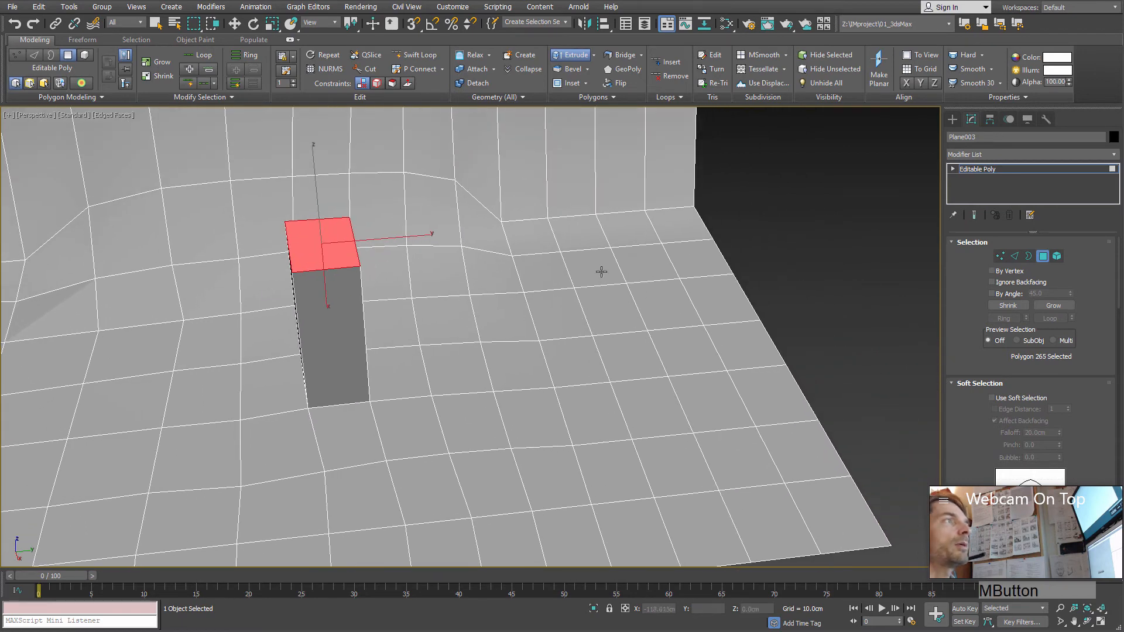
pyautogui.rightClick(664, 312)
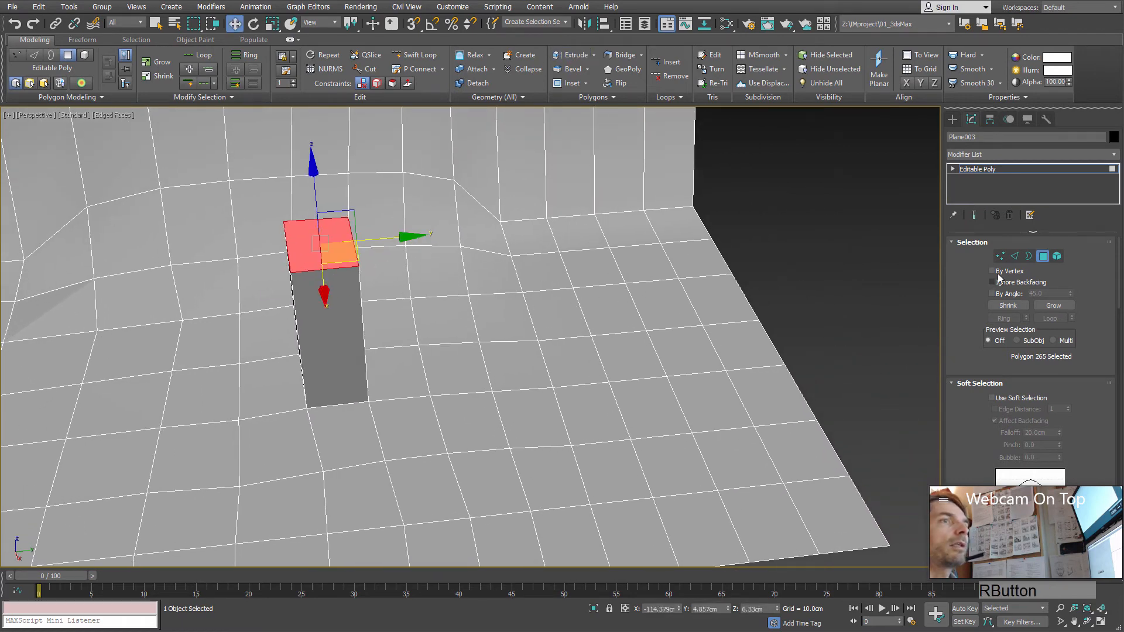
# Step: Select the whole open edge loop along the plane's outer side, following the arch profile, at Edge level
pyautogui.click(1015, 255)
pyautogui.click(742, 296)
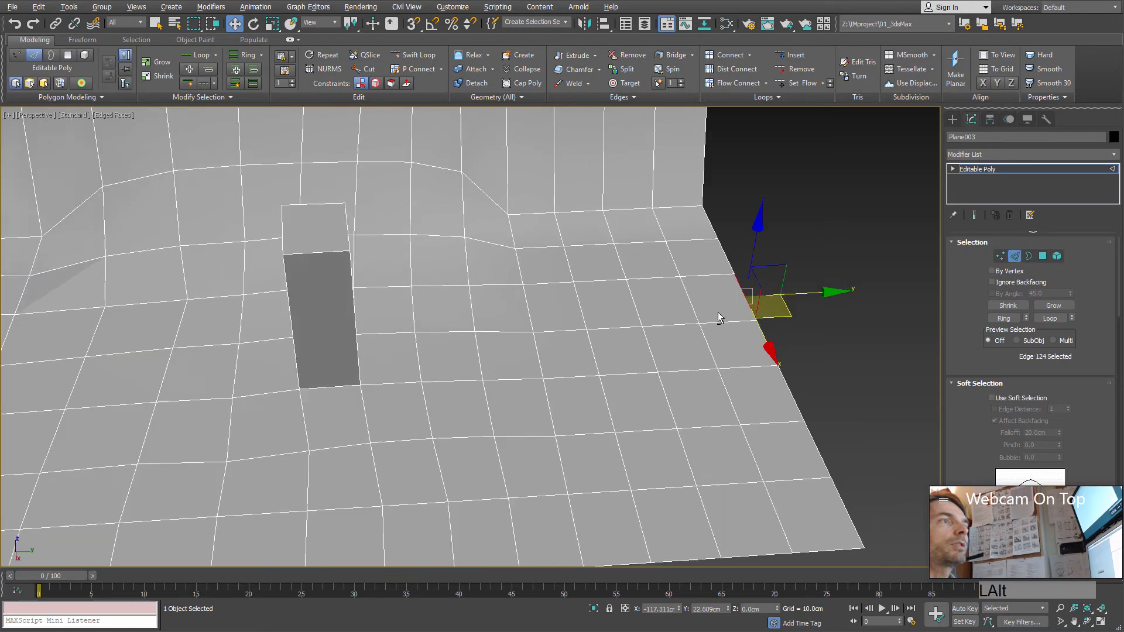
pyautogui.keyDown('alt'); pyautogui.moveTo(720, 319); pyautogui.dragTo(597, 329, button='middle'); pyautogui.keyUp('alt')
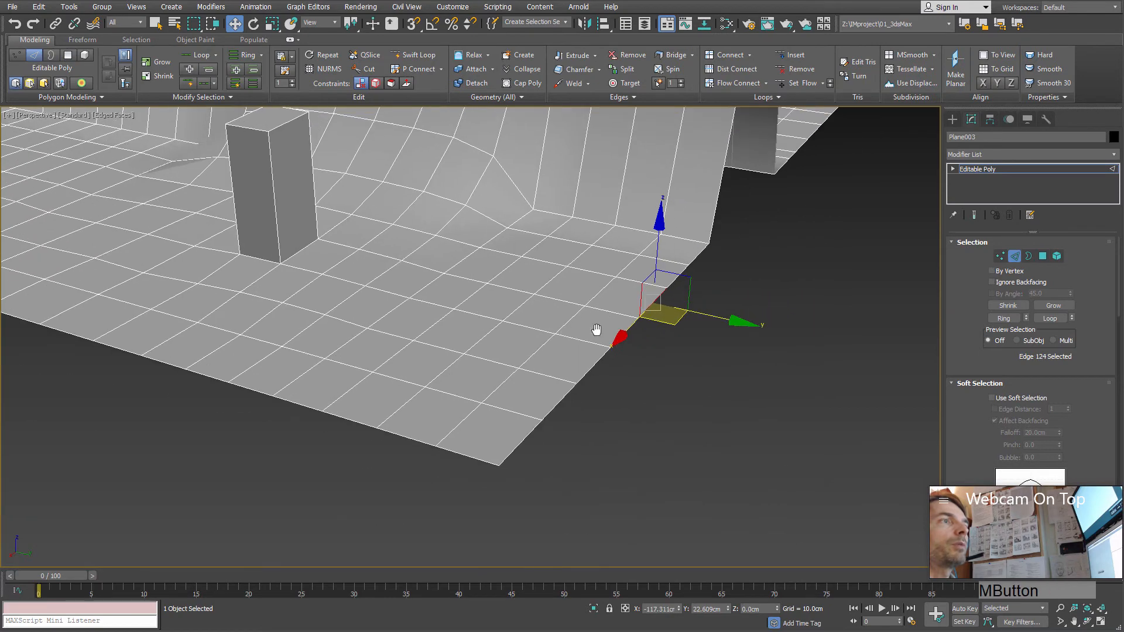
pyautogui.doubleClick(626, 333)
pyautogui.moveTo(735, 303); pyautogui.dragTo(643, 348, button='middle')
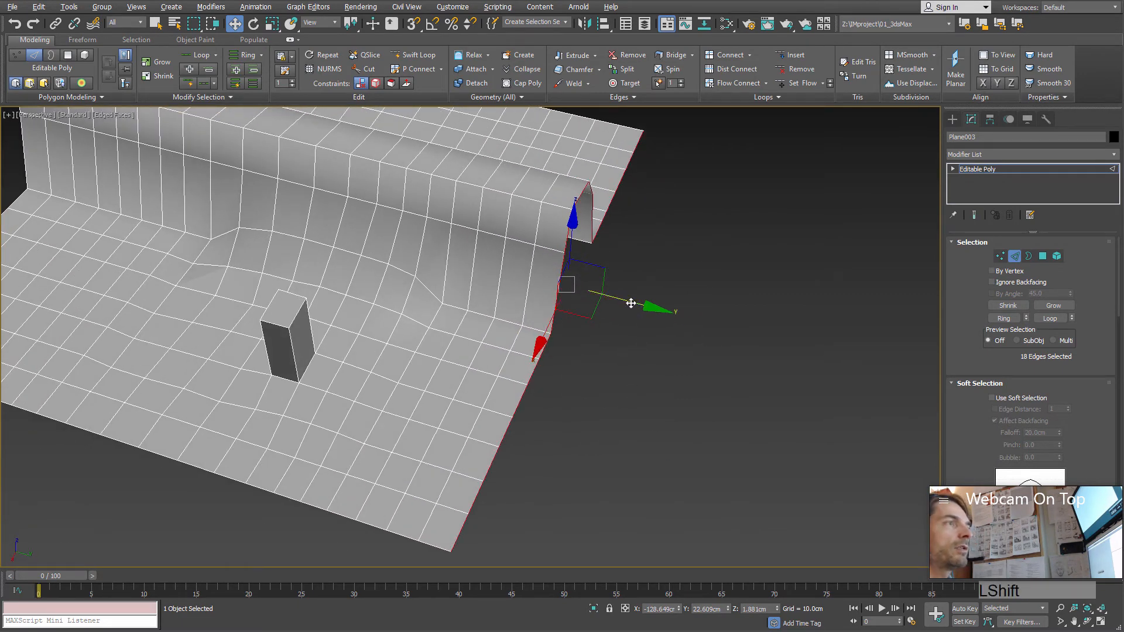
# Step: Extend the selected open edge loop outward along Y by about 4.6 cm to form a new strip of polygons
pyautogui.keyDown('shift'); pyautogui.moveTo(630, 302); pyautogui.dragTo(689, 316); pyautogui.keyUp('shift')
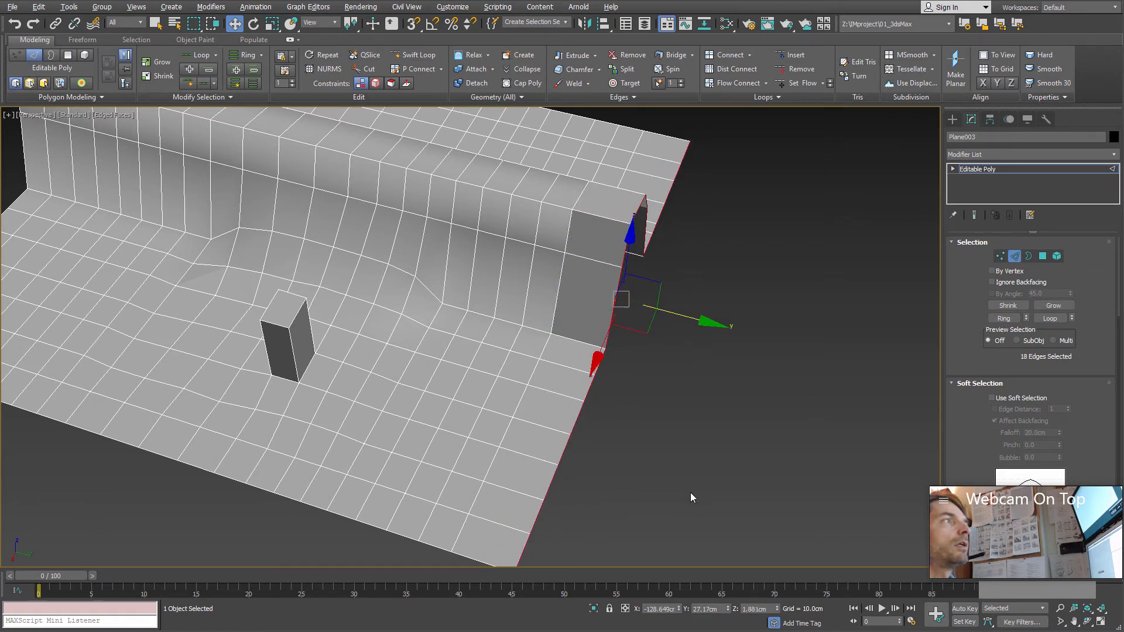
# Step: Try extending the same border edges with the Extrude tool, undo the result and leave the tool
pyautogui.click(578, 55)
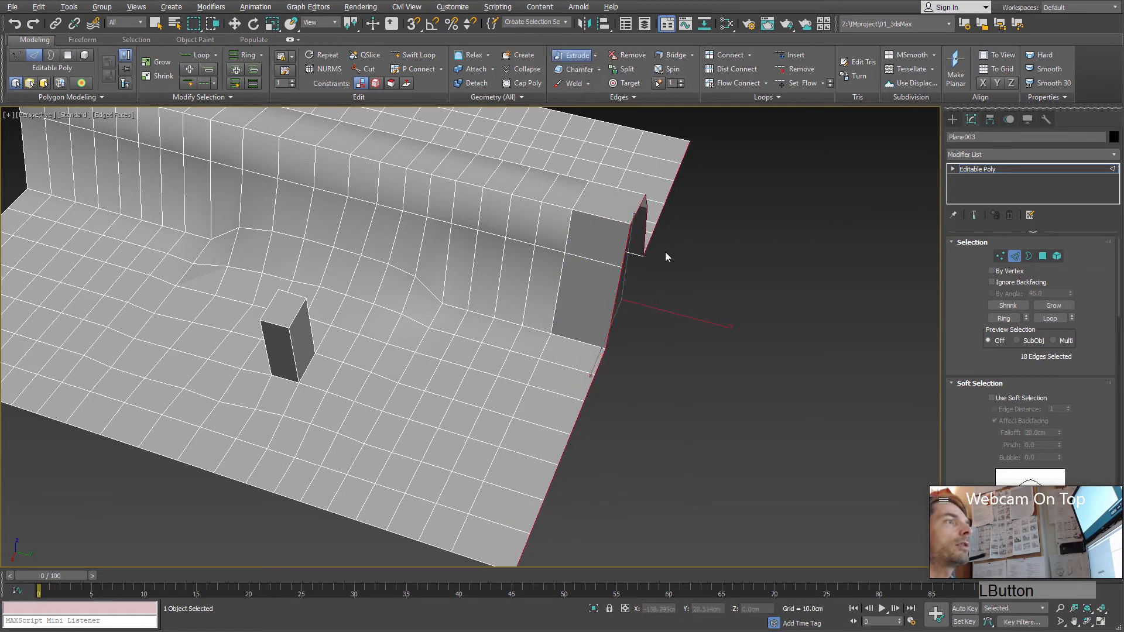
pyautogui.moveTo(619, 281); pyautogui.dragTo(657, 226)
pyautogui.hotkey('ctrl', 'z')
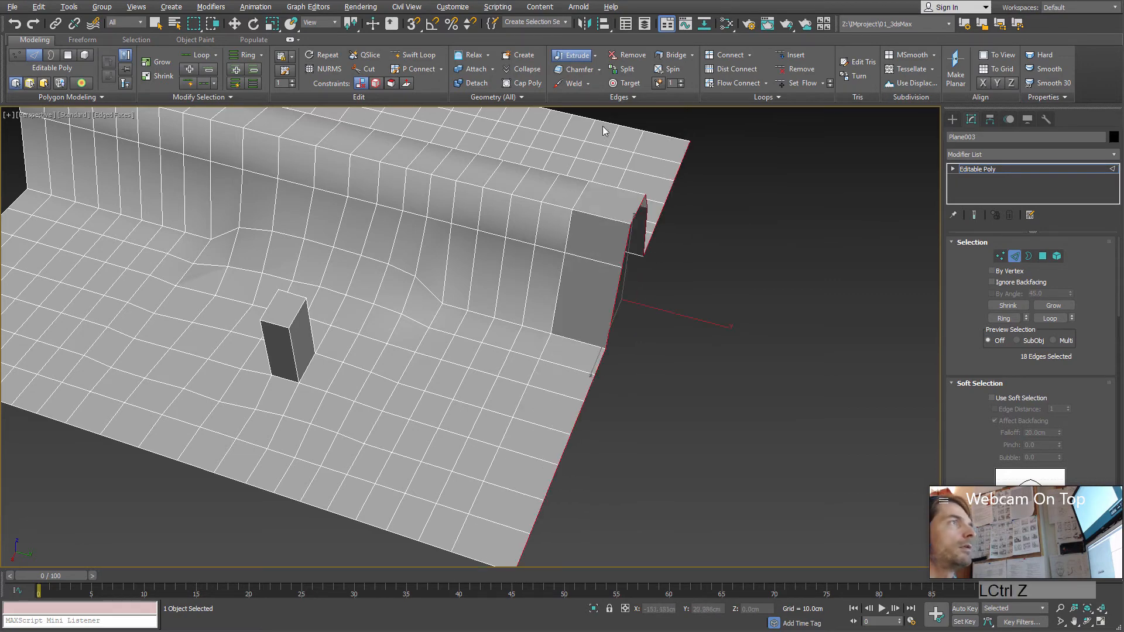
pyautogui.moveTo(639, 313); pyautogui.dragTo(568, 305, button='middle')
pyautogui.rightClick(599, 288)
# Step: Leave Edge level and create a box about 31.8 cm long, 17.7 cm wide and 15.5 cm high beside the plane
pyautogui.scroll(-3, 589, 311)
pyautogui.scroll(4, 594, 323)
pyautogui.scroll(-3, 592, 367)
pyautogui.click(1014, 256)
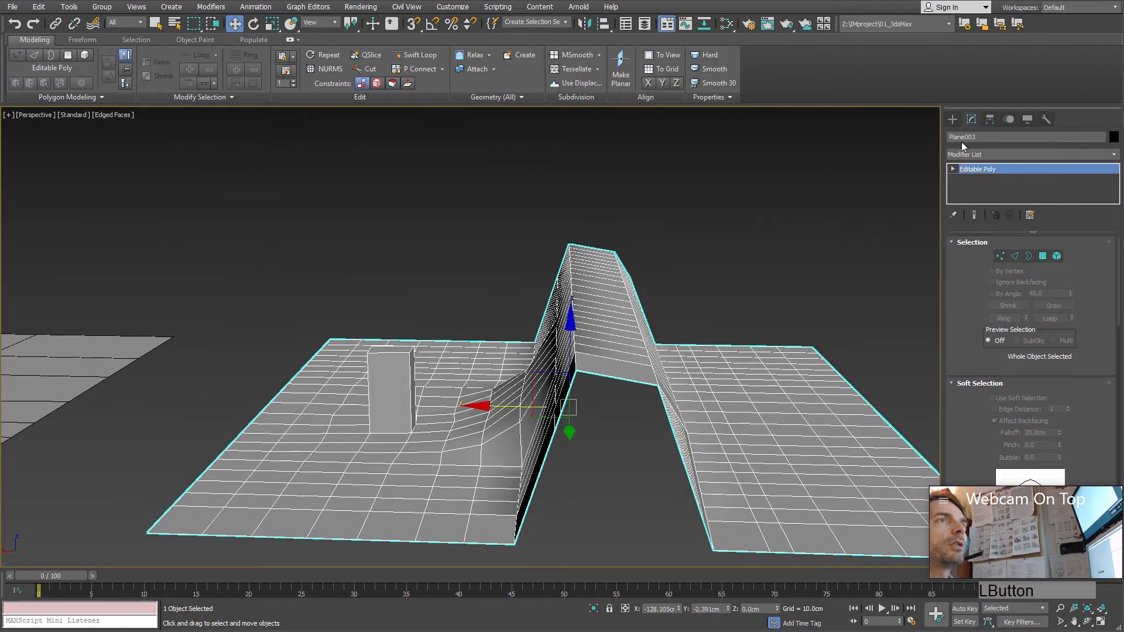
pyautogui.click(953, 119)
pyautogui.click(1008, 192)
pyautogui.keyDown('alt'); pyautogui.moveTo(650, 263); pyautogui.dragTo(539, 256, button='middle'); pyautogui.keyUp('alt')
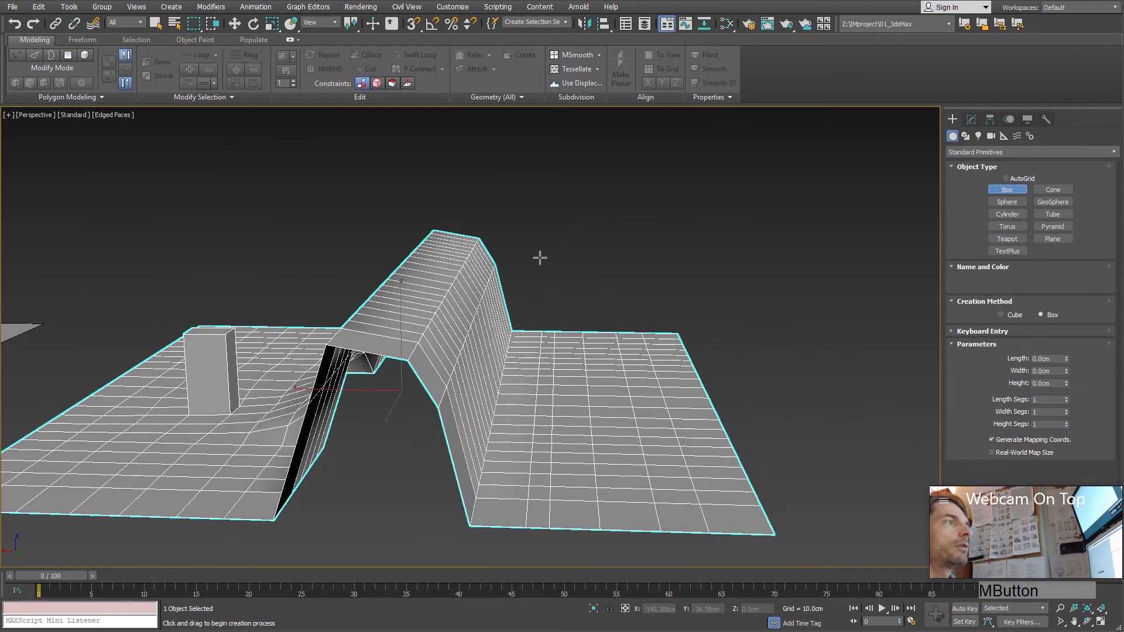
pyautogui.scroll(-4, 561, 293)
pyautogui.moveTo(561, 293); pyautogui.dragTo(176, 284, button='middle')
pyautogui.moveTo(436, 341); pyautogui.dragTo(547, 414)
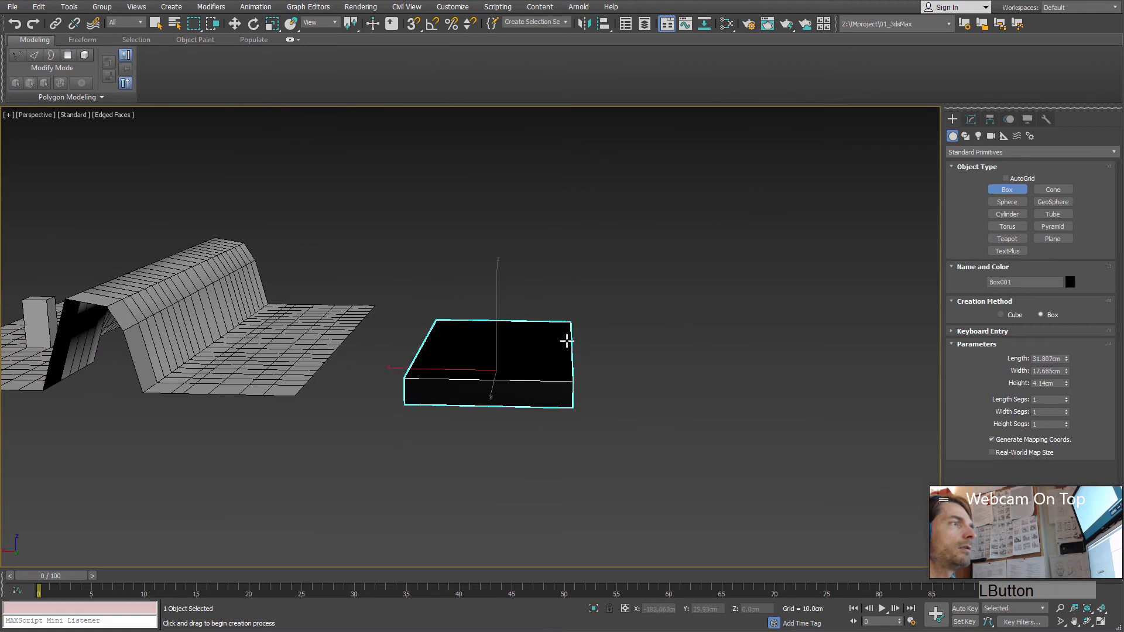
pyautogui.click(567, 291)
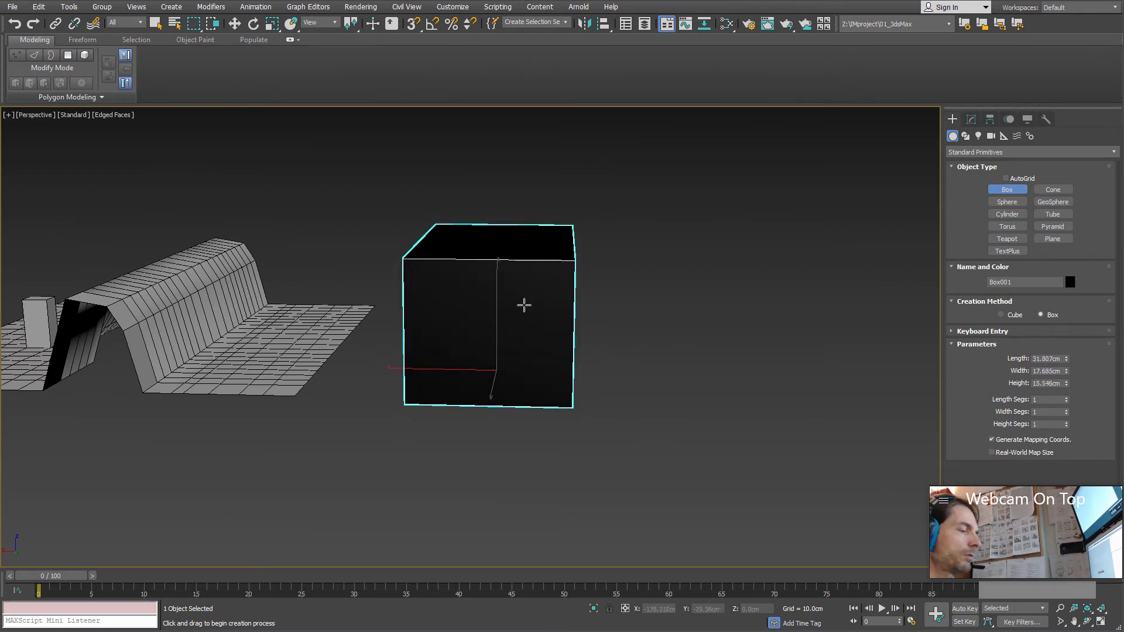
# Step: Assign the Standard Surface material Material #25 to the new box and close the material editor
pyautogui.moveTo(524, 305); pyautogui.dragTo(523, 294, button='middle')
pyautogui.press('m')
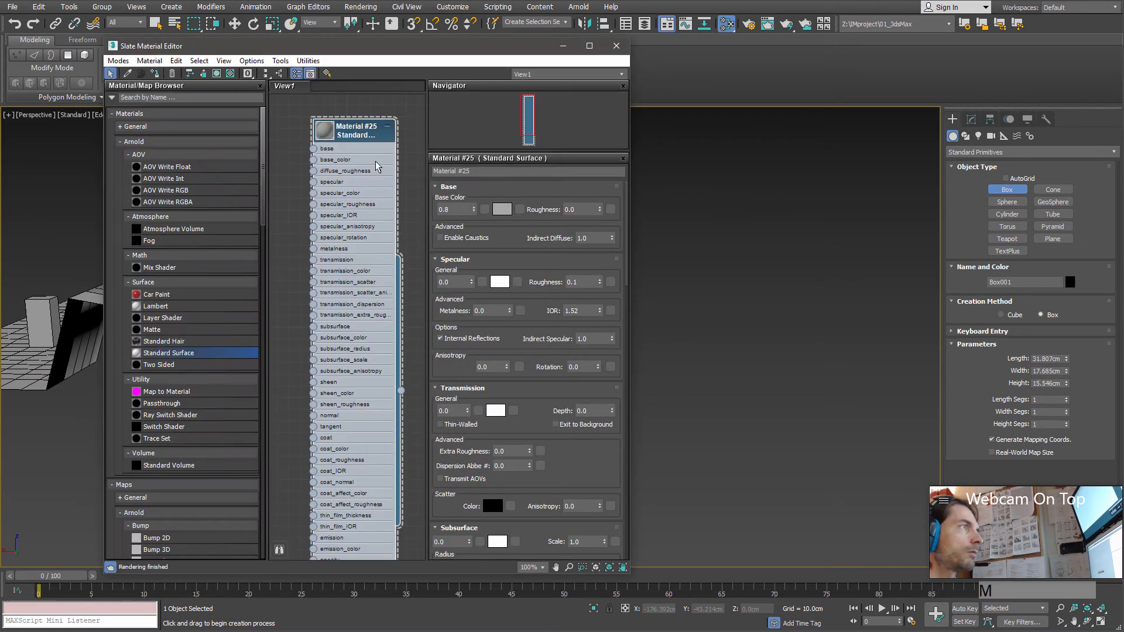
pyautogui.rightClick(360, 140)
pyautogui.click(397, 154)
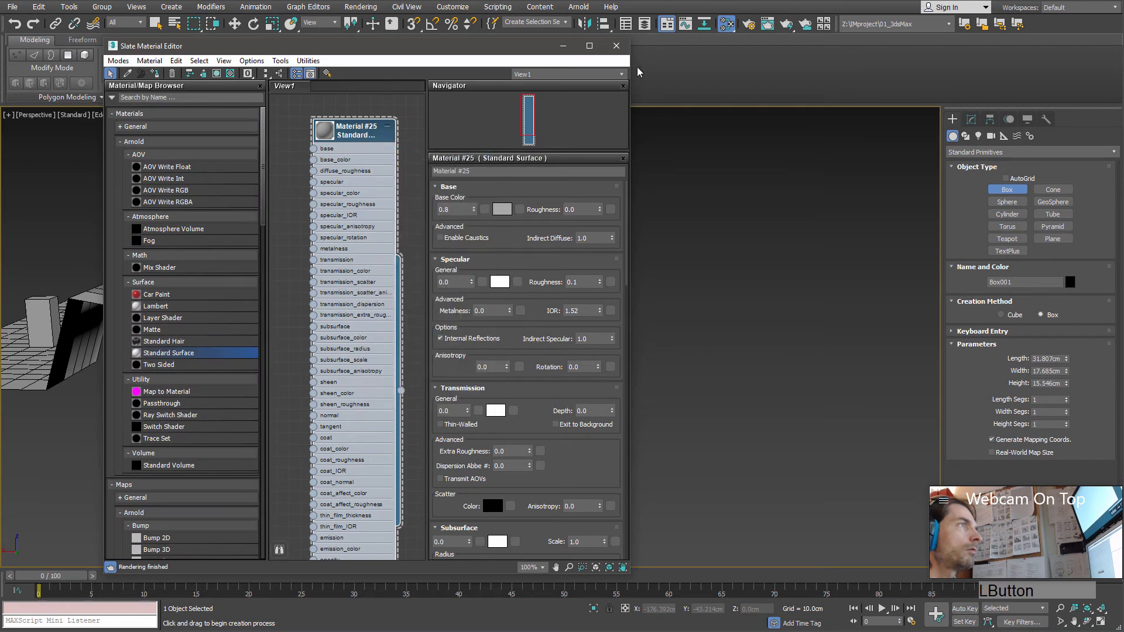
pyautogui.click(616, 46)
# Step: End box creation and examine the box's sharp corner and edges up close from several angles
pyautogui.keyDown('alt'); pyautogui.moveTo(536, 335); pyautogui.dragTo(503, 356, button='middle'); pyautogui.keyUp('alt')
pyautogui.scroll(3, 534, 339)
pyautogui.scroll(4, 550, 292)
pyautogui.moveTo(550, 291); pyautogui.dragTo(605, 292, button='middle')
pyautogui.scroll(1, 540, 326)
pyautogui.scroll(1, 543, 291)
pyautogui.rightClick(607, 293)
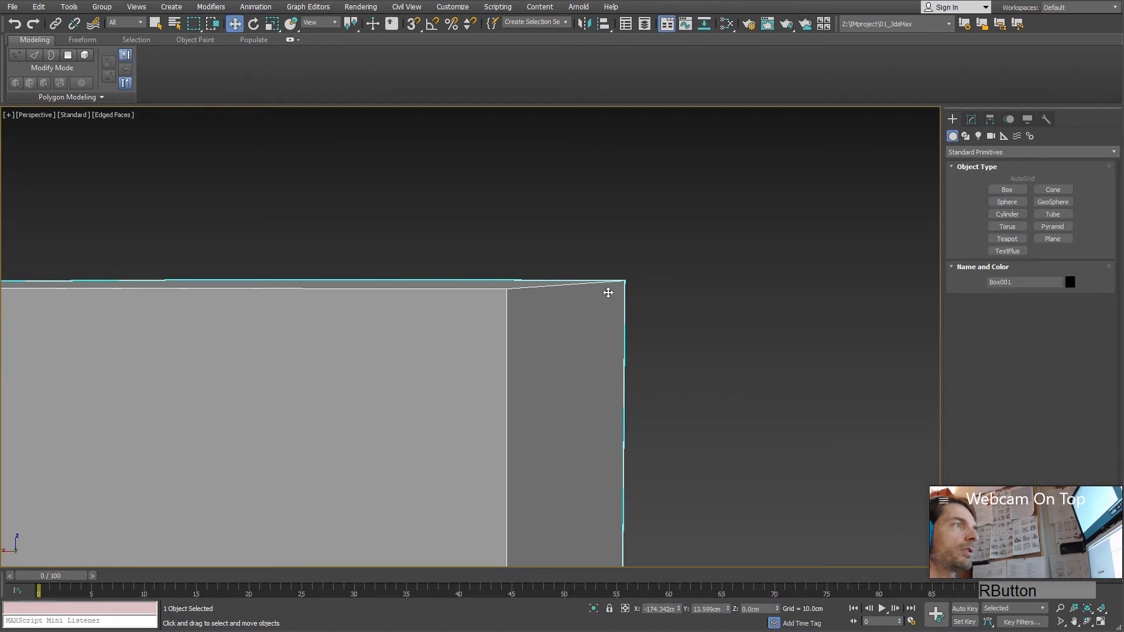
pyautogui.keyDown('alt'); pyautogui.moveTo(568, 290); pyautogui.dragTo(609, 301, button='middle'); pyautogui.keyUp('alt')
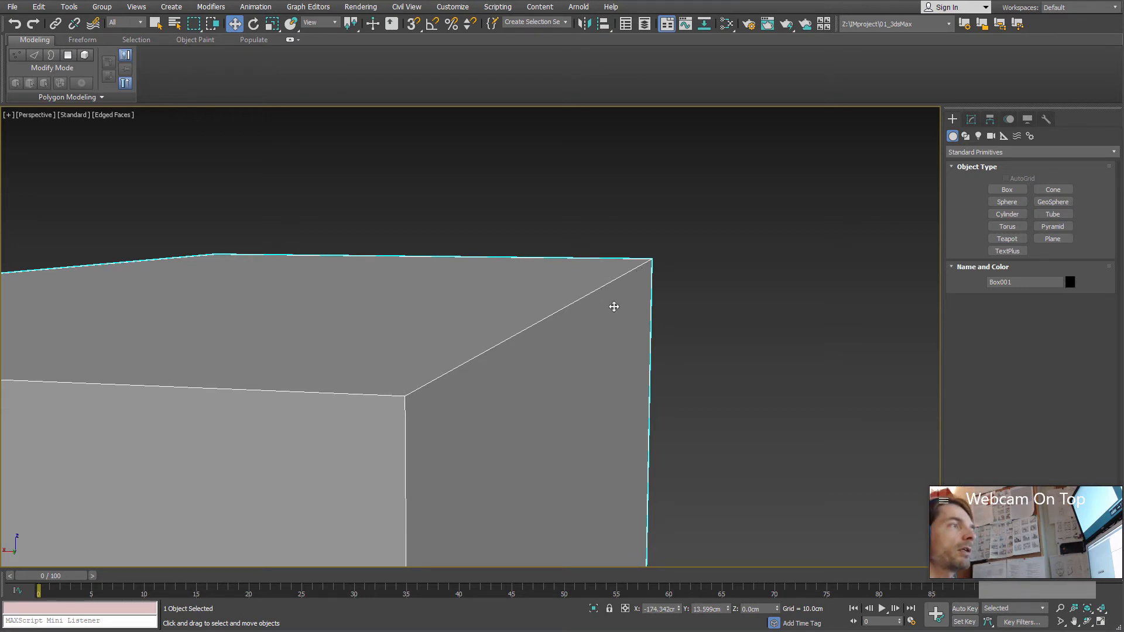
pyautogui.moveTo(460, 394); pyautogui.dragTo(585, 317, button='middle')
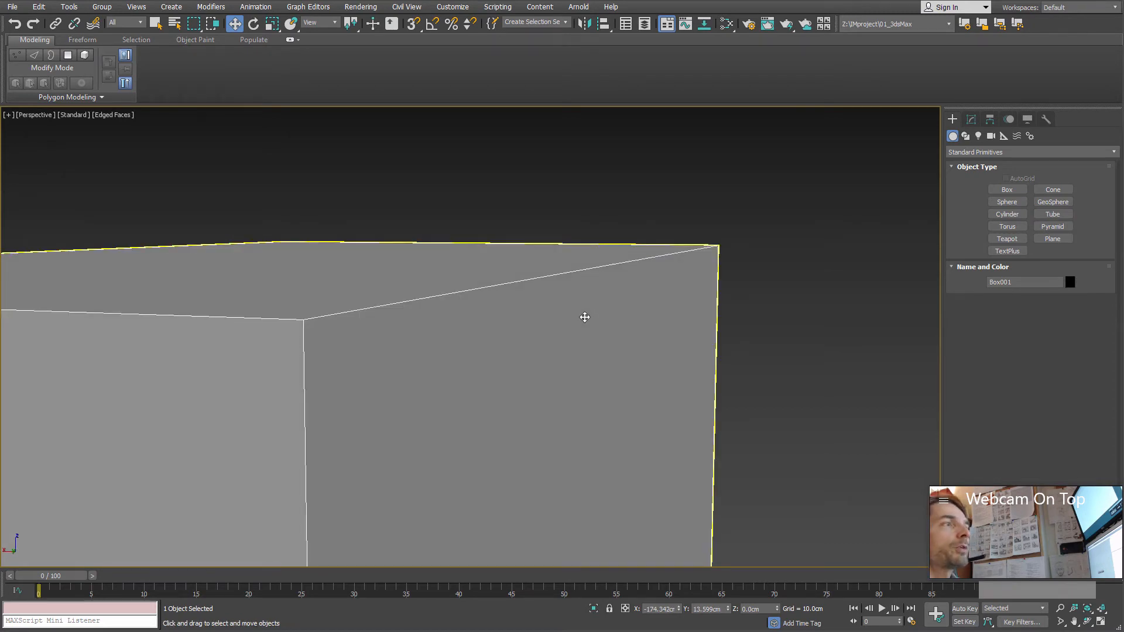
pyautogui.moveTo(454, 316); pyautogui.dragTo(503, 247, button='middle')
pyautogui.keyDown('alt'); pyautogui.moveTo(434, 357); pyautogui.dragTo(517, 326, button='middle'); pyautogui.keyUp('alt')
# Step: Convert the box to an Editable Poly
pyautogui.rightClick(463, 302)
pyautogui.moveTo(483, 427)
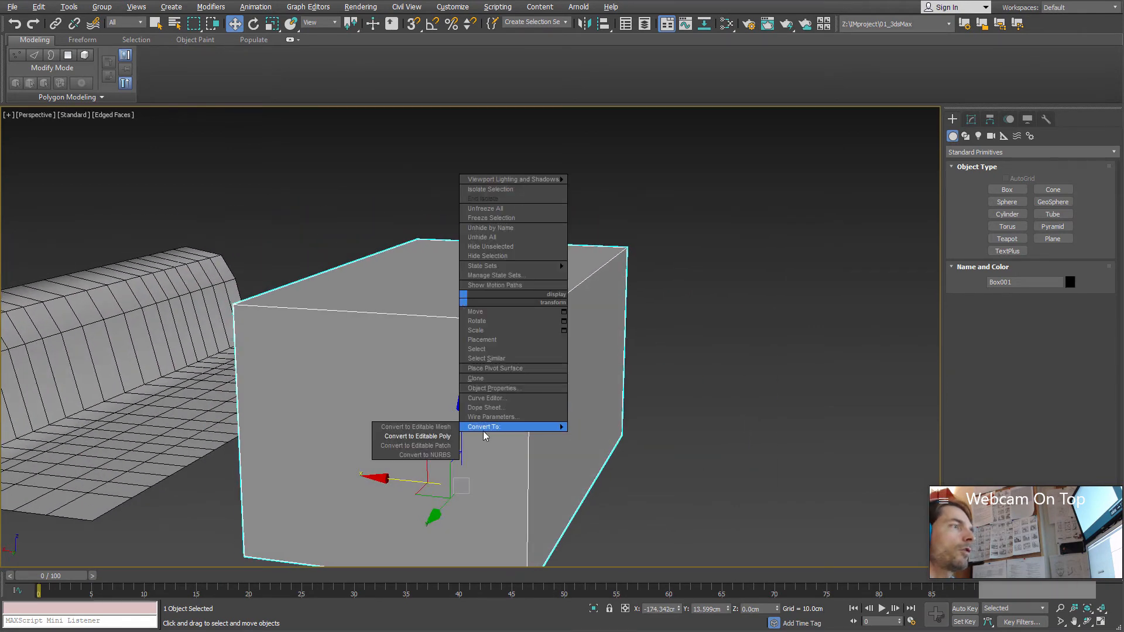
pyautogui.click(436, 436)
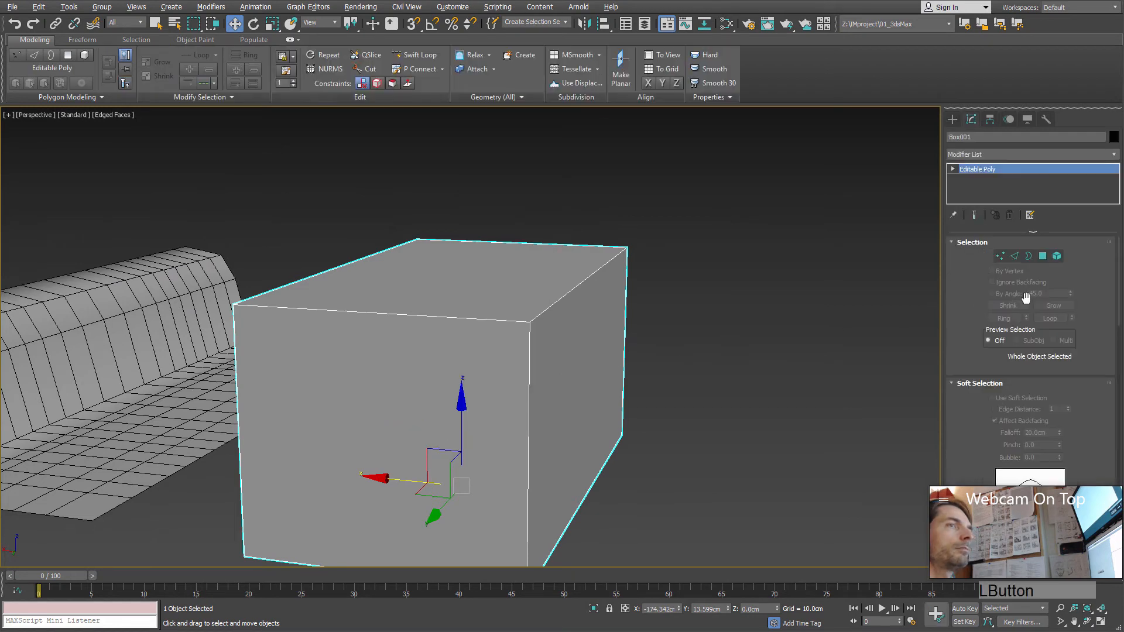
# Step: Select all 12 edges of the box at Edge level
pyautogui.click(1013, 257)
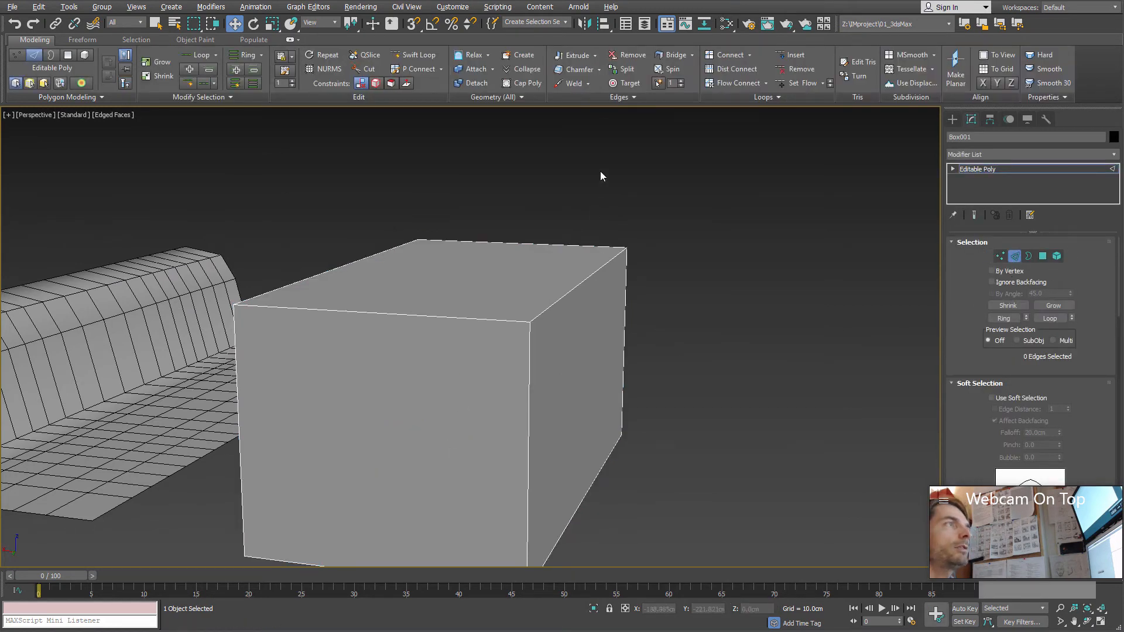
pyautogui.moveTo(623, 206); pyautogui.dragTo(689, 177, button='middle')
pyautogui.scroll(-4, 690, 177)
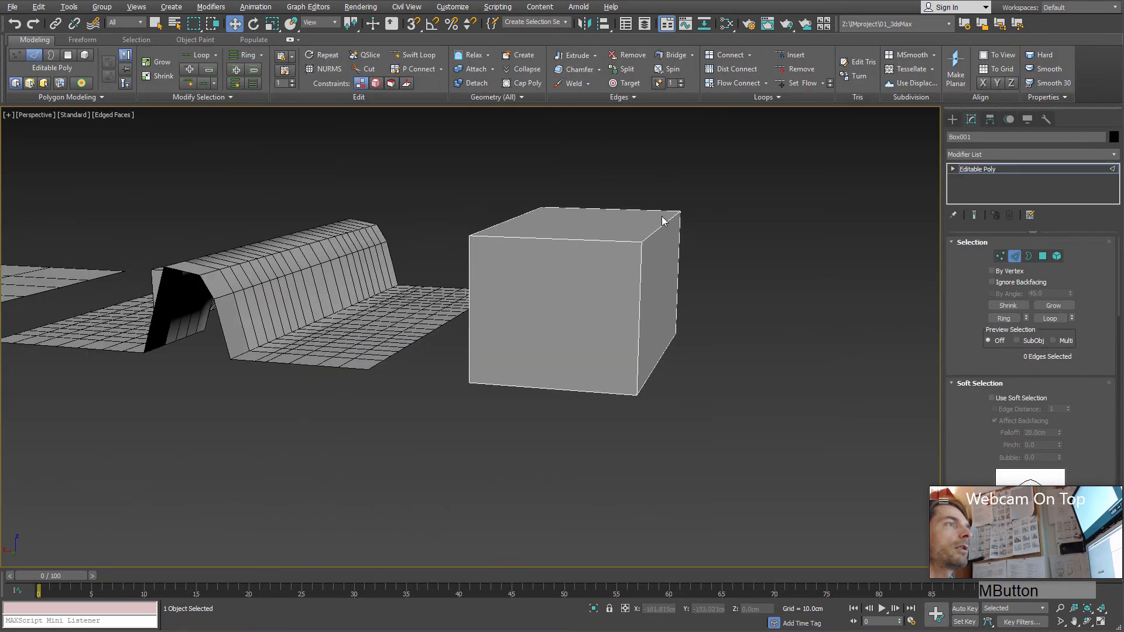
pyautogui.keyDown('alt'); pyautogui.moveTo(663, 221); pyautogui.dragTo(727, 175, button='middle'); pyautogui.keyUp('alt')
pyautogui.moveTo(728, 170); pyautogui.dragTo(422, 455)
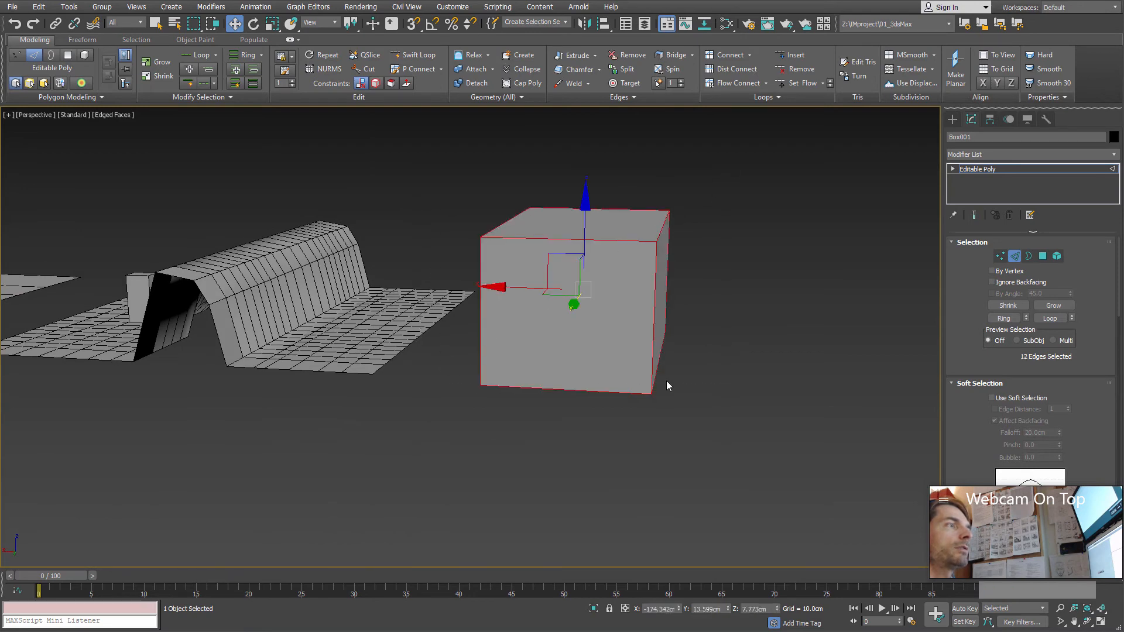
pyautogui.keyDown('alt'); pyautogui.moveTo(666, 385); pyautogui.dragTo(635, 381, button='middle'); pyautogui.keyUp('alt')
pyautogui.scroll(5, 648, 260)
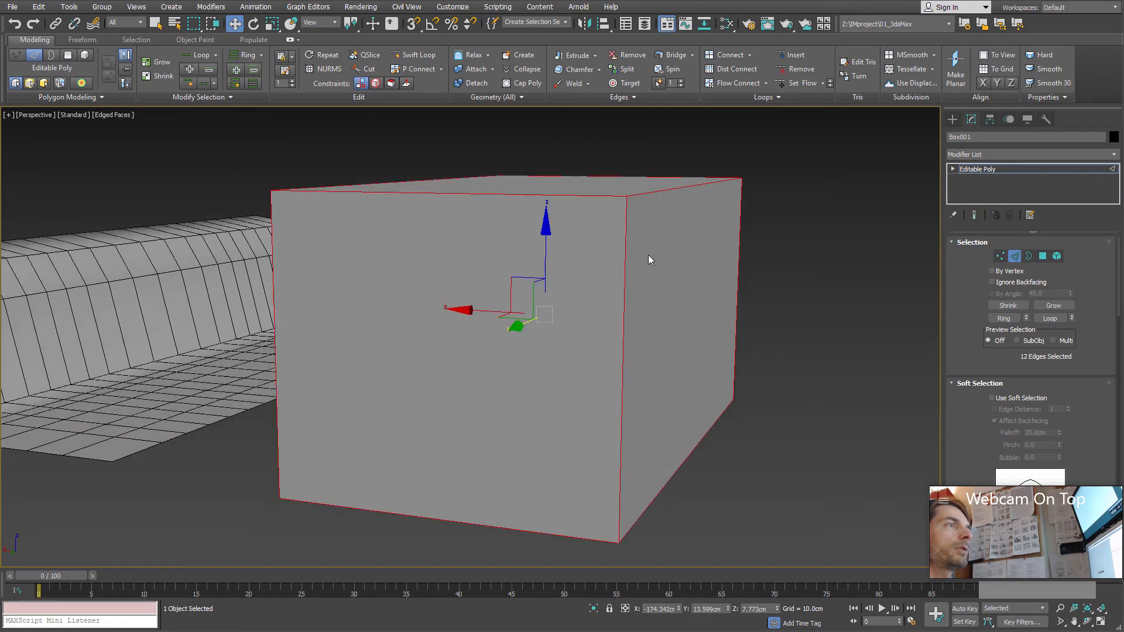
pyautogui.moveTo(648, 259); pyautogui.dragTo(573, 351, button='middle')
pyautogui.scroll(3, 577, 342)
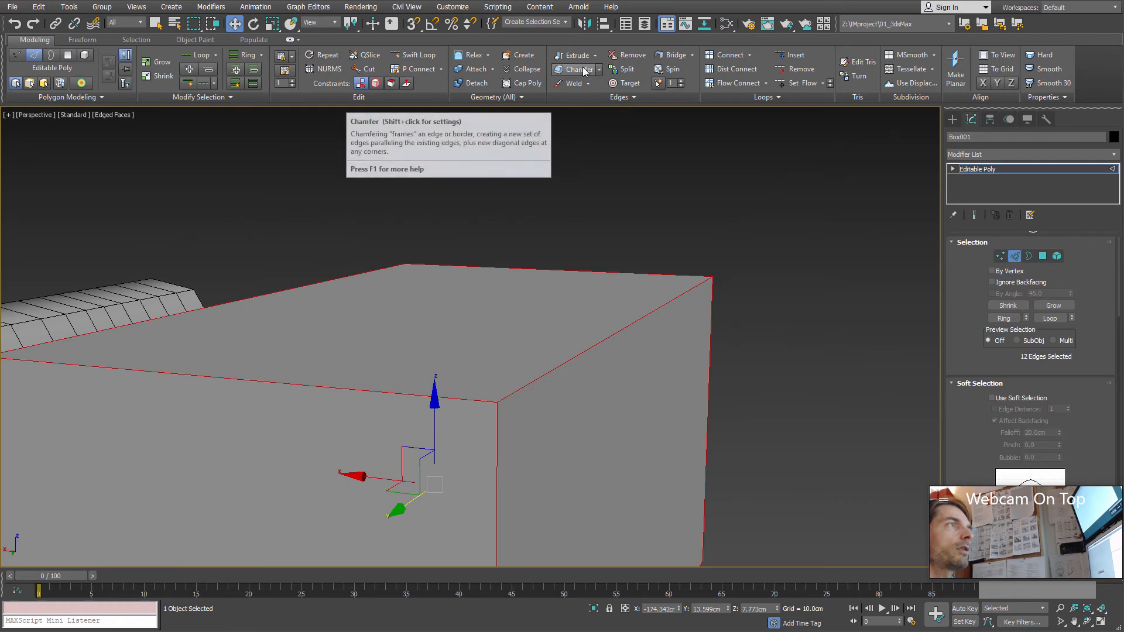
# Step: Open the Chamfer settings for the selected edges and inspect the standard chamfer's triangle at the box corner
pyautogui.click(599, 69)
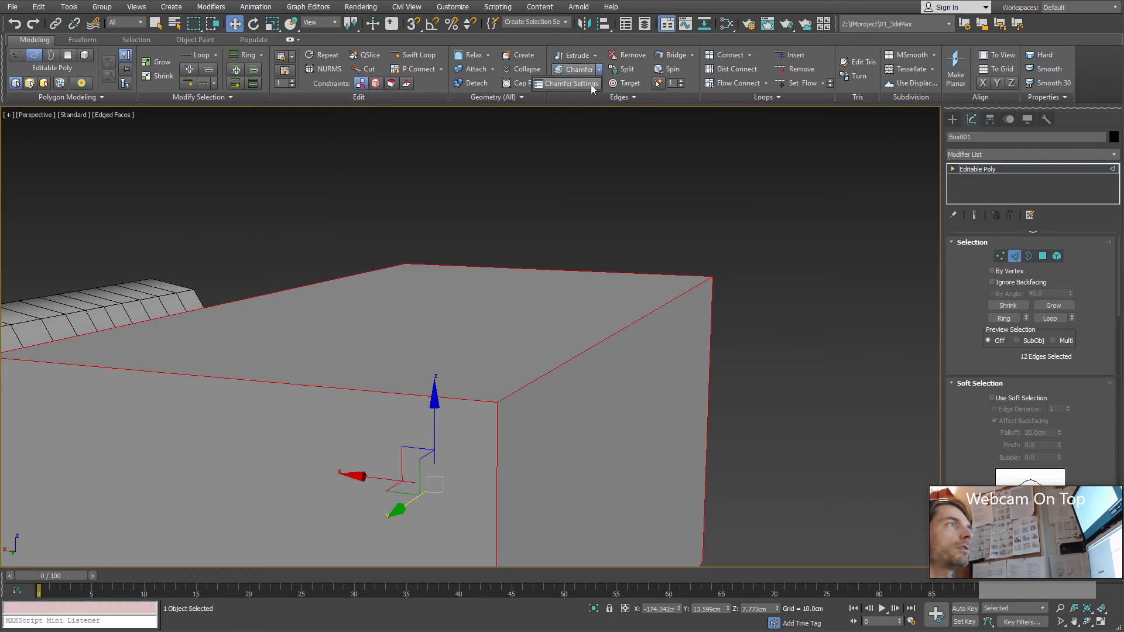
pyautogui.click(571, 85)
pyautogui.moveTo(529, 320); pyautogui.dragTo(504, 272, button='middle')
pyautogui.scroll(-3, 575, 261)
pyautogui.scroll(4, 499, 302)
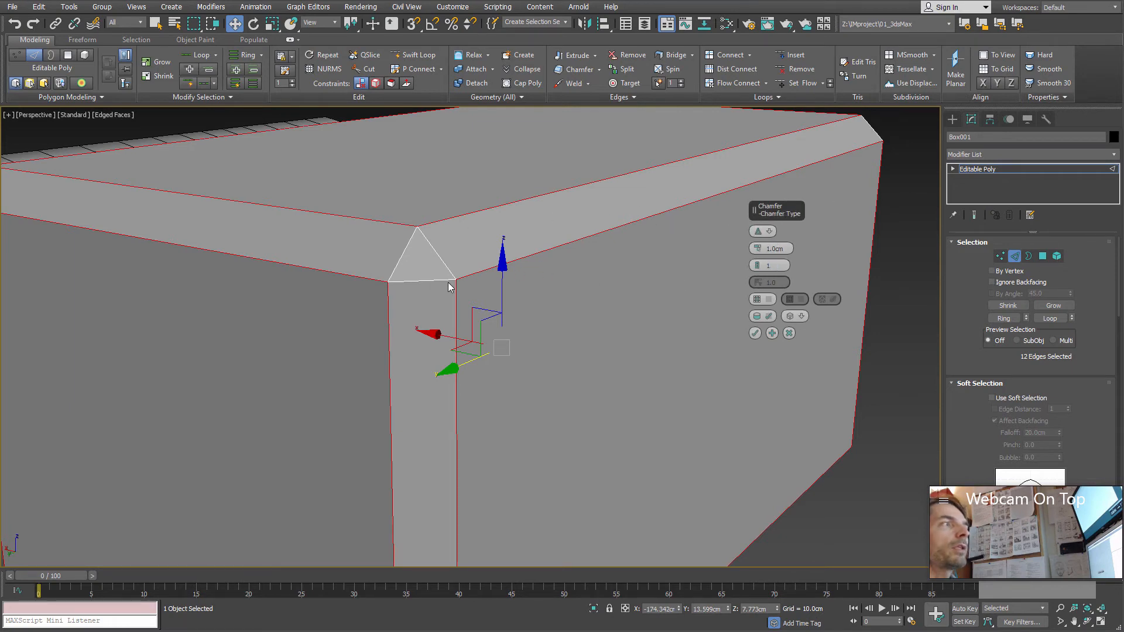
pyautogui.keyDown('alt'); pyautogui.moveTo(452, 284); pyautogui.dragTo(512, 326, button='middle'); pyautogui.keyUp('alt')
pyautogui.scroll(5, 506, 270)
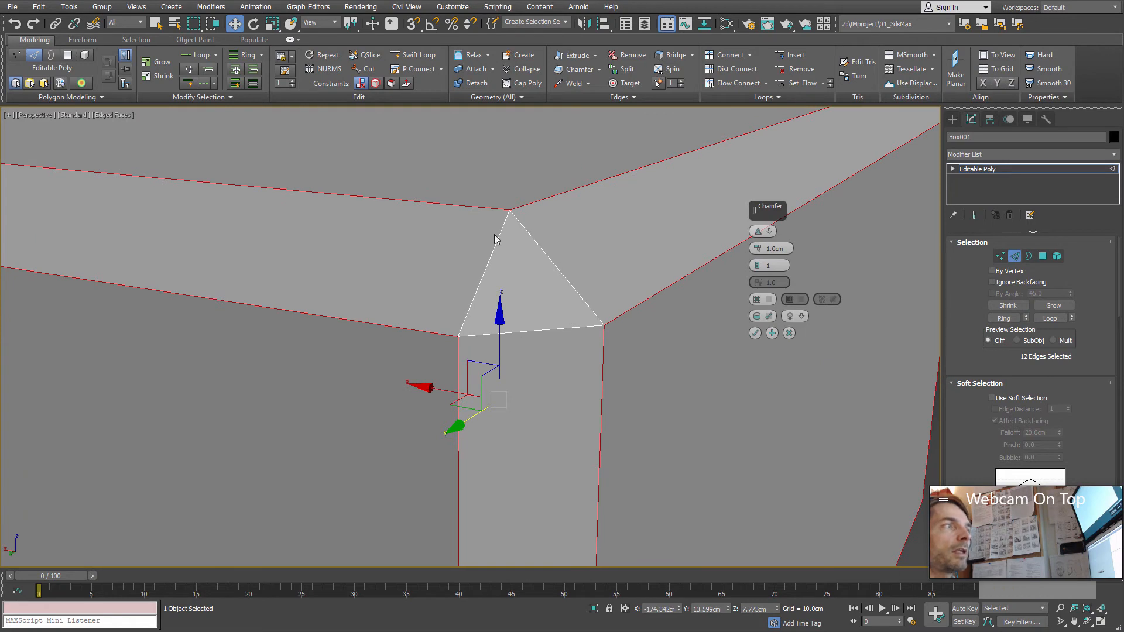
# Step: Change the chamfer type to Quad Chamfer and inspect the resulting corner
pyautogui.click(769, 232)
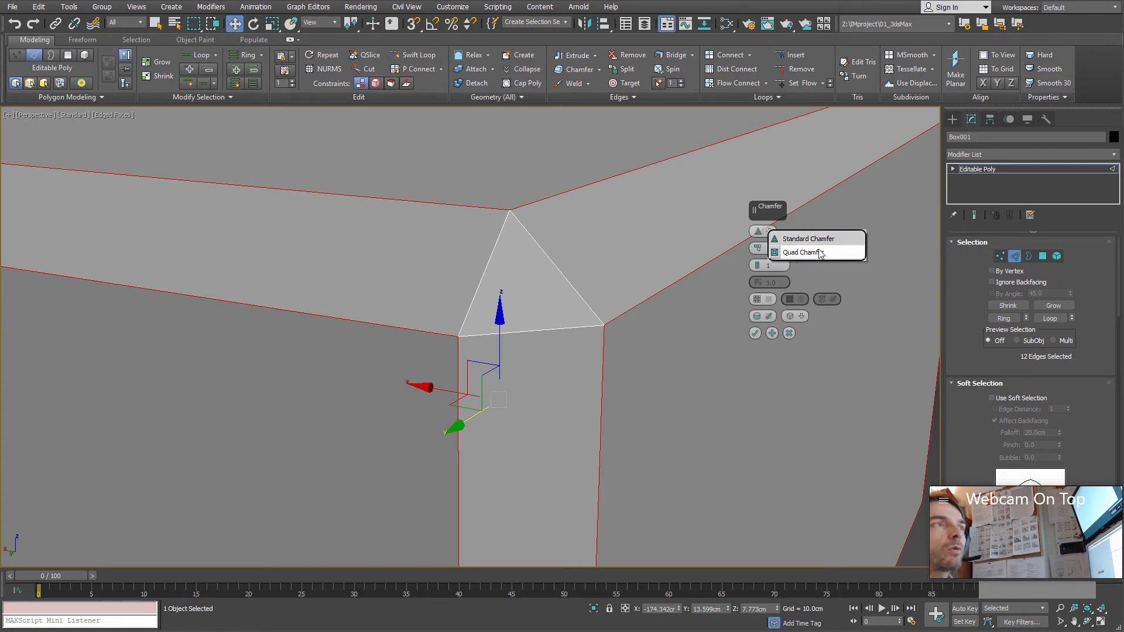
pyautogui.click(803, 252)
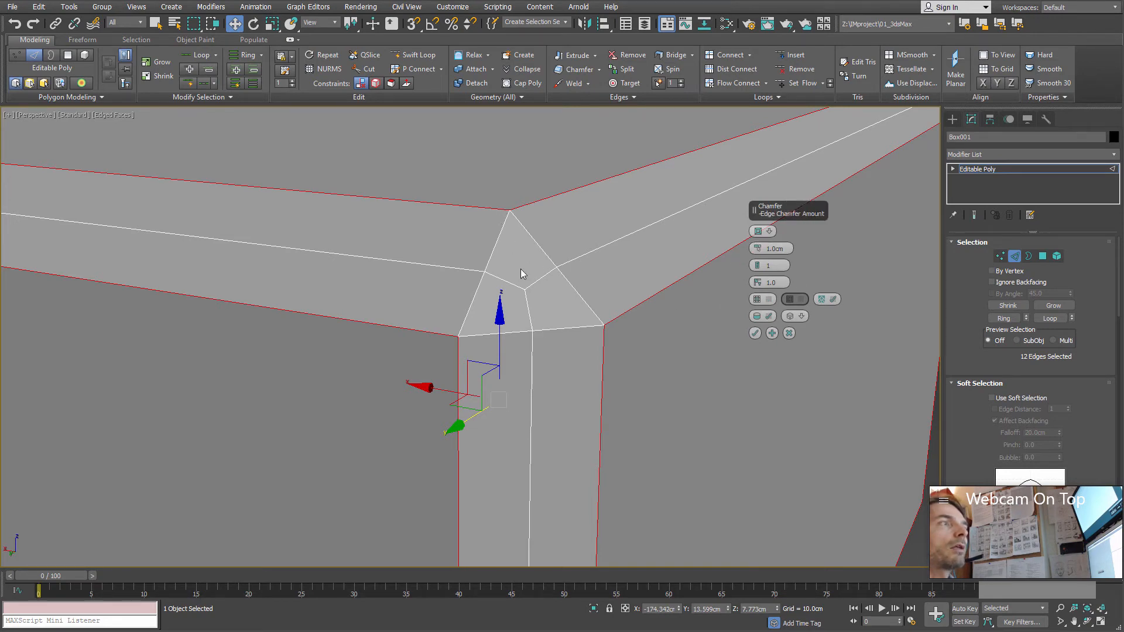
pyautogui.scroll(-2, 525, 264)
pyautogui.moveTo(525, 265); pyautogui.dragTo(499, 276, button='middle')
# Step: Set the edge chamfer amount to 0.1 cm
pyautogui.moveTo(754, 251); pyautogui.dragTo(749, 253)
pyautogui.moveTo(539, 300); pyautogui.dragTo(531, 313, button='middle')
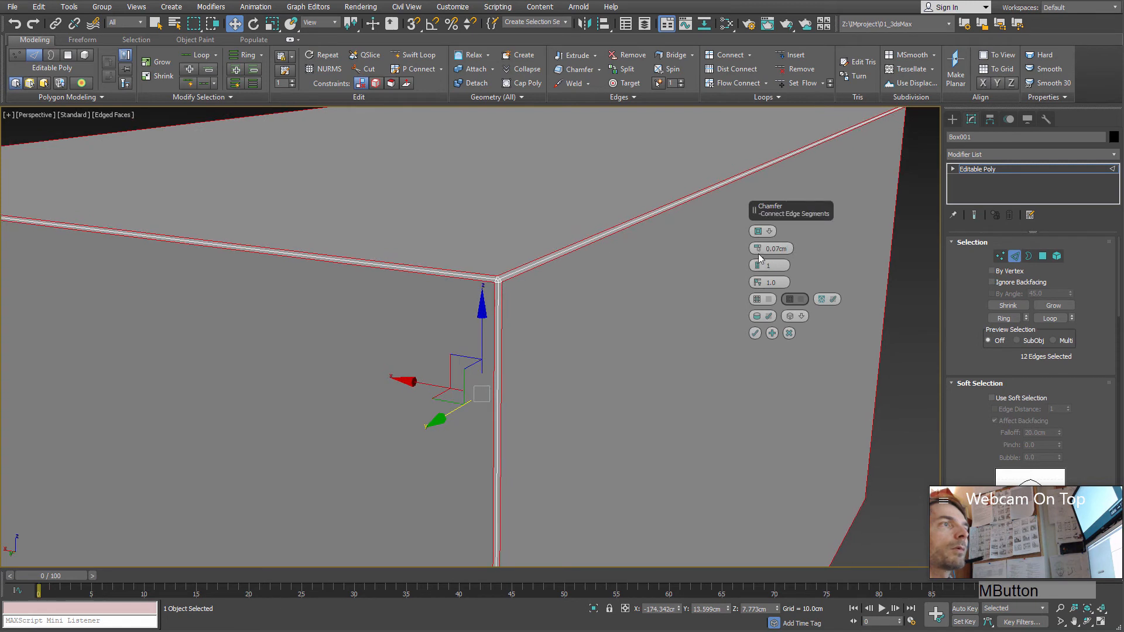
pyautogui.moveTo(758, 254); pyautogui.dragTo(757, 252)
pyautogui.doubleClick(773, 249)
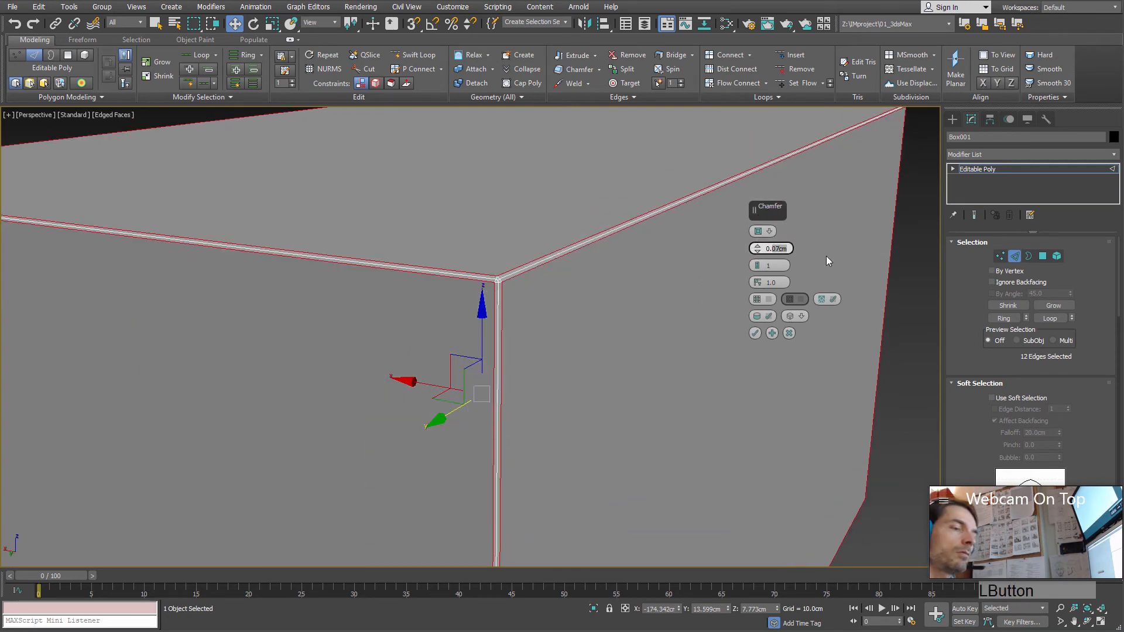
pyautogui.write('0.1')
pyautogui.press('KP_Enter')
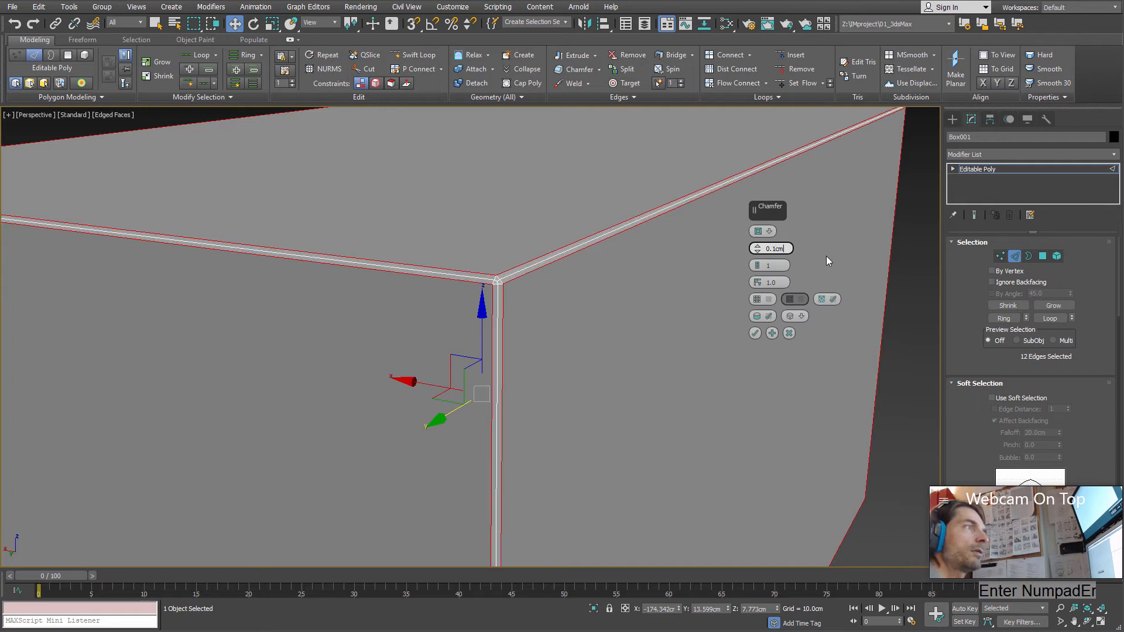
# Step: Try 2 connect edge segments on the chamfer and return the setting to 1
pyautogui.click(757, 265)
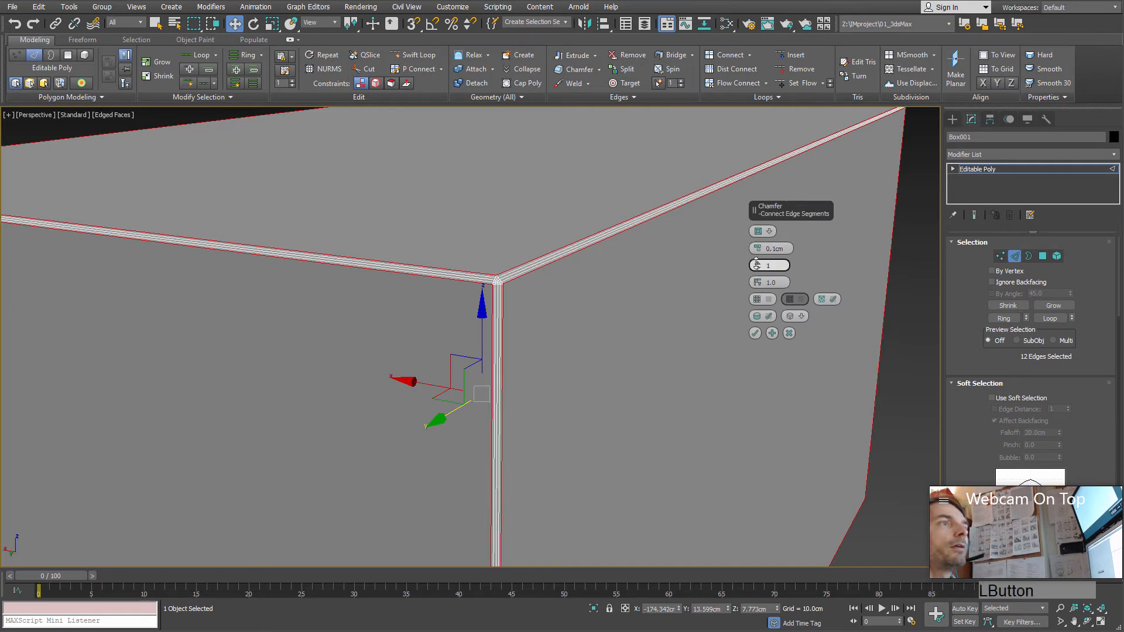
pyautogui.scroll(5, 536, 303)
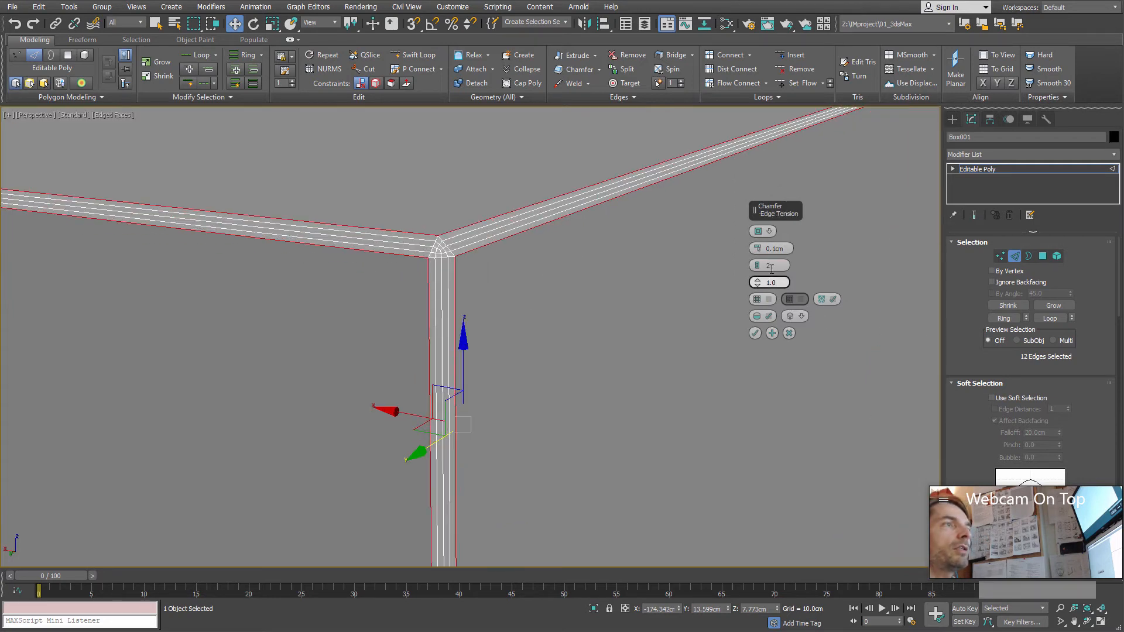
pyautogui.moveTo(758, 267)
pyautogui.mouseDown()
pyautogui.moveTo(760, 256)
pyautogui.moveTo(762, 276)
pyautogui.moveTo(773, 266)
pyautogui.mouseUp()
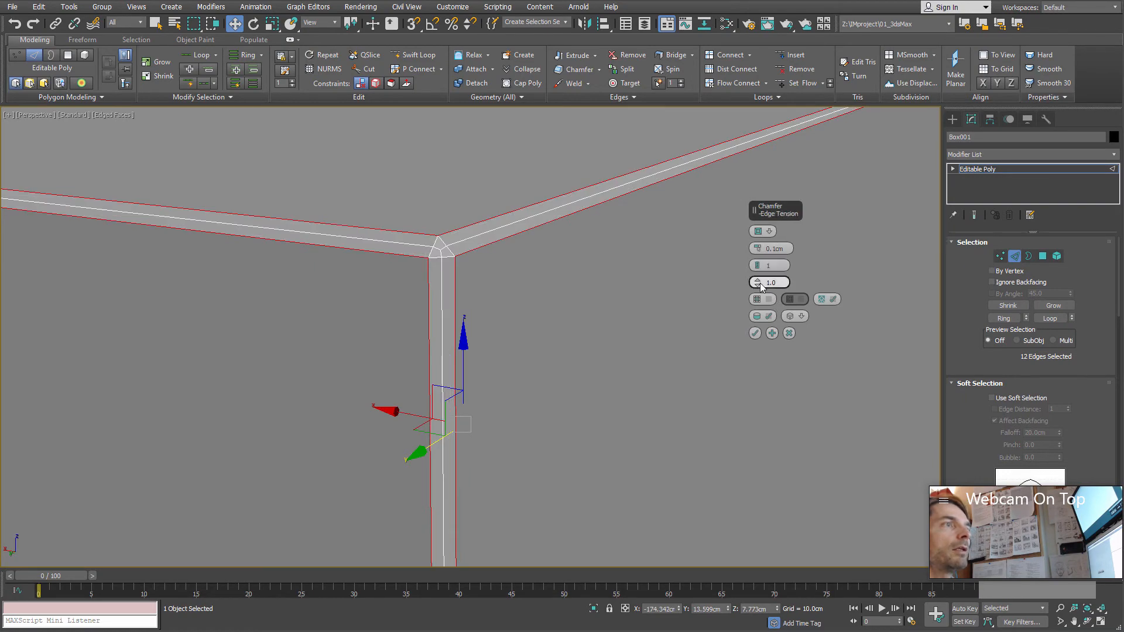
# Step: Try different edge tension values on the chamfer while examining the box corner's profile
pyautogui.moveTo(762, 235); pyautogui.dragTo(768, 307)
pyautogui.keyDown('alt'); pyautogui.moveTo(534, 304); pyautogui.dragTo(514, 341, button='middle'); pyautogui.keyUp('alt')
pyautogui.scroll(2, 589, 298)
pyautogui.rightClick(759, 284)
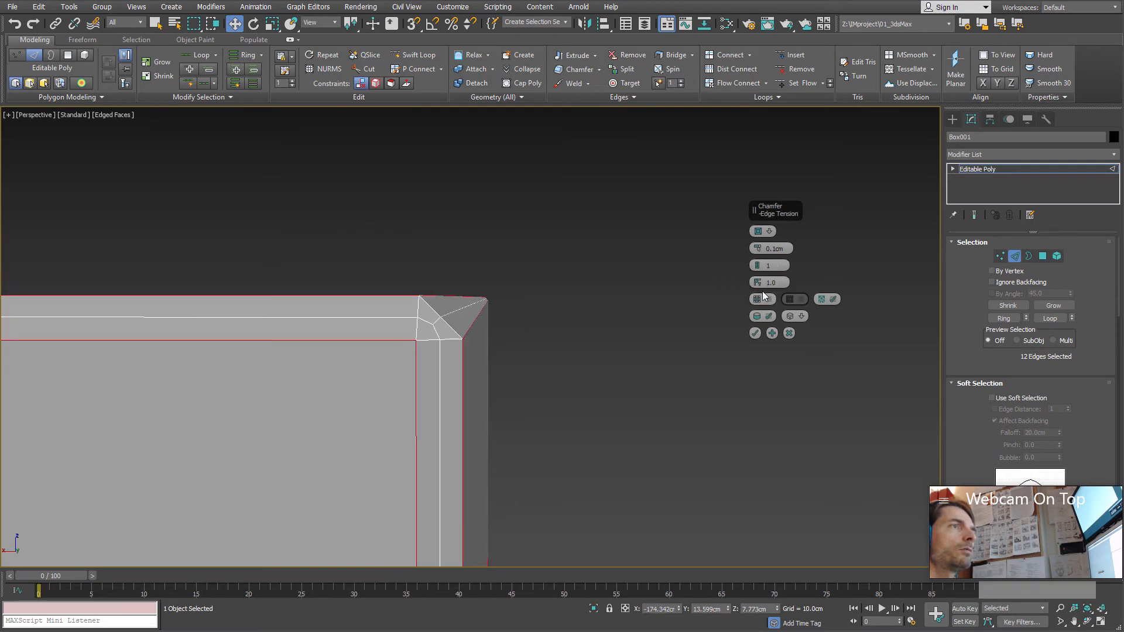
pyautogui.moveTo(759, 277); pyautogui.dragTo(735, 281)
pyautogui.keyDown('alt'); pyautogui.moveTo(550, 361); pyautogui.dragTo(465, 301, button='middle'); pyautogui.keyUp('alt')
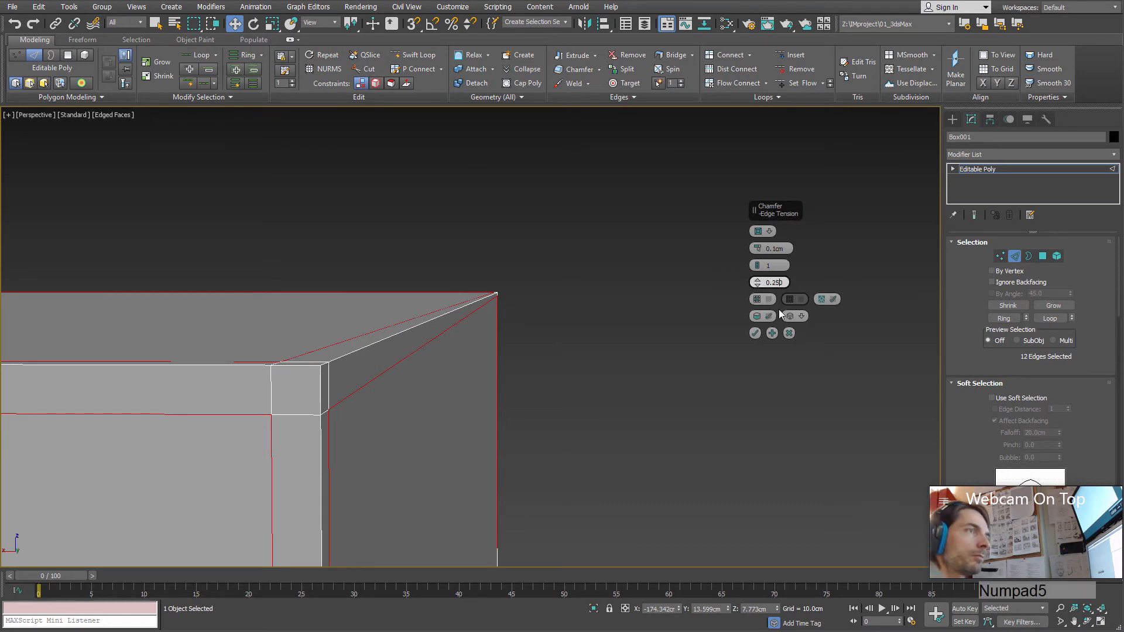
# Step: Set the chamfer's edge tension to 0.5 and its connect edge segments to 2
pyautogui.write('5')
pyautogui.press('Tab')
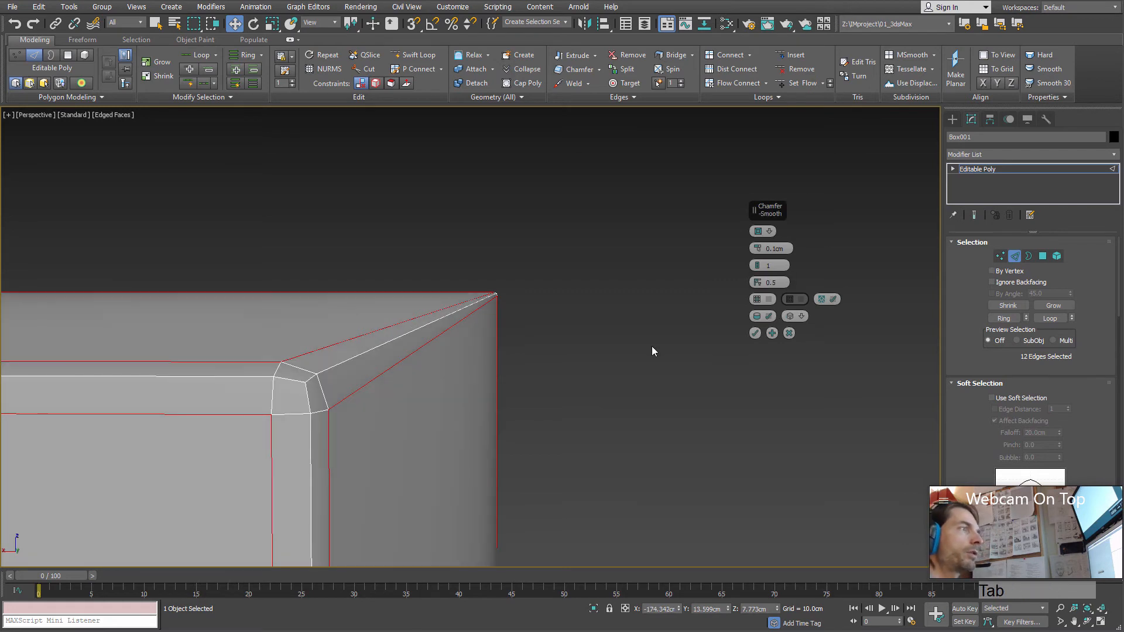
pyautogui.keyDown('alt'); pyautogui.moveTo(522, 456); pyautogui.dragTo(522, 454, button='middle'); pyautogui.keyUp('alt')
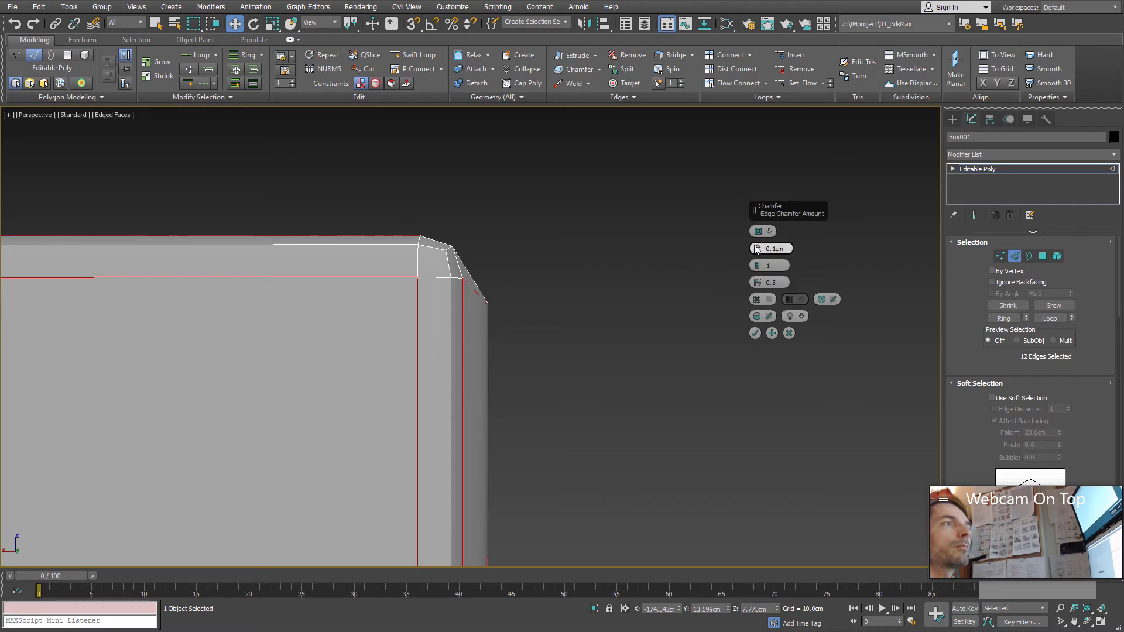
pyautogui.click(757, 263)
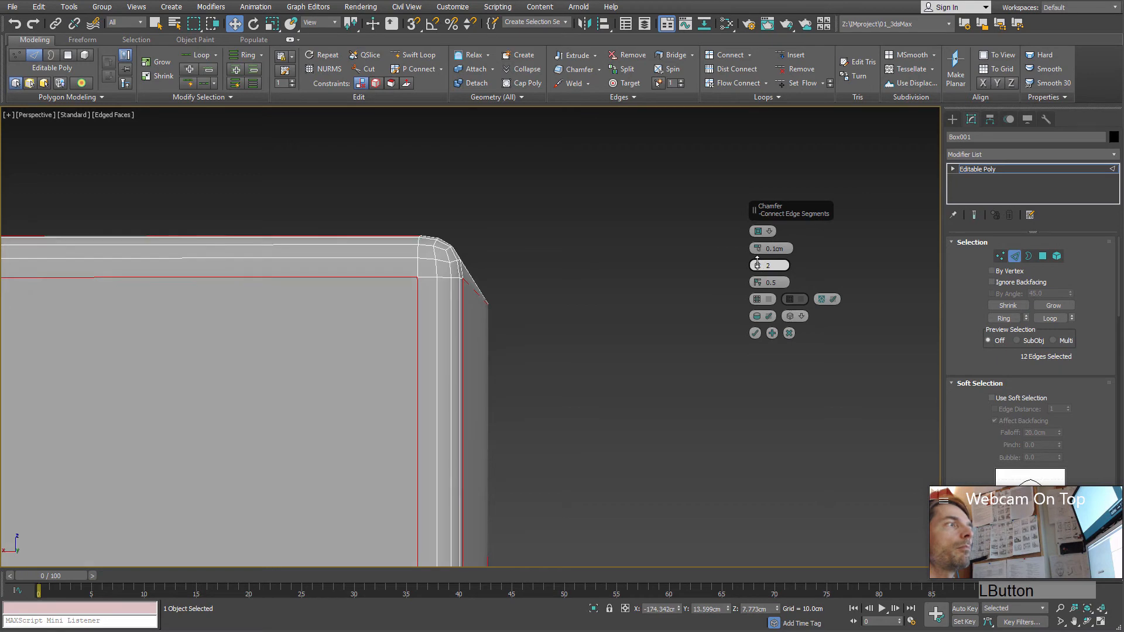
# Step: Apply the chamfer, then leave edge mode and hide the edged faces to examine the box's softened edges in plain shading
pyautogui.keyDown('alt'); pyautogui.moveTo(508, 297); pyautogui.dragTo(507, 307, button='middle'); pyautogui.keyUp('alt')
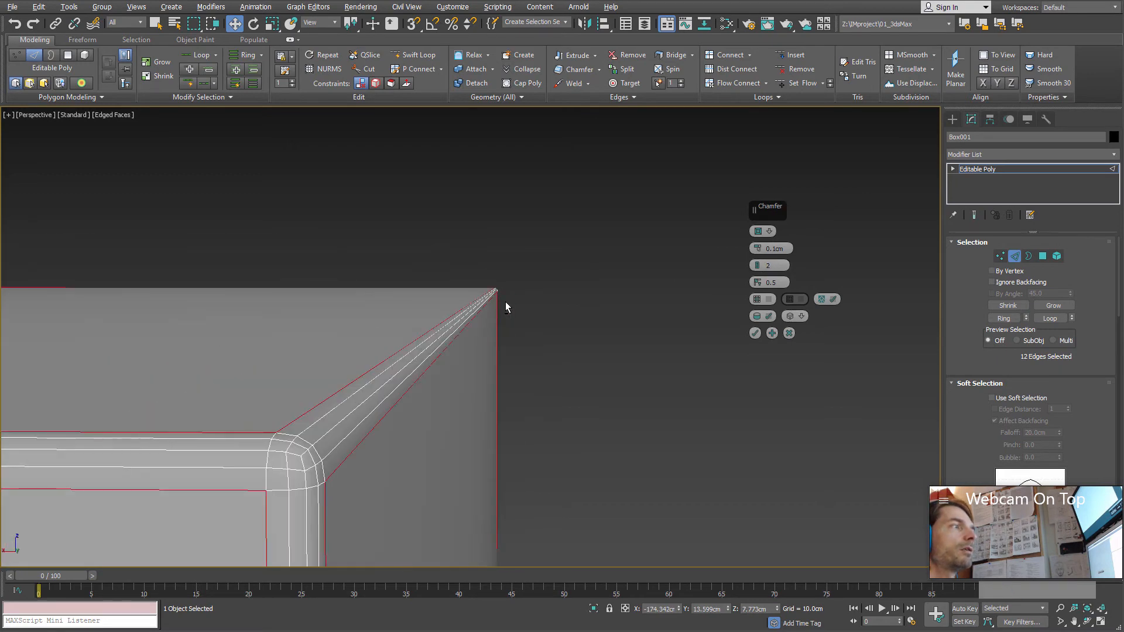
pyautogui.click(755, 333)
pyautogui.keyDown('ctrl'); pyautogui.keyDown('alt'); pyautogui.moveTo(489, 397); pyautogui.dragTo(567, 389, button='middle'); pyautogui.keyUp('alt'); pyautogui.keyUp('ctrl')
pyautogui.press('F4')
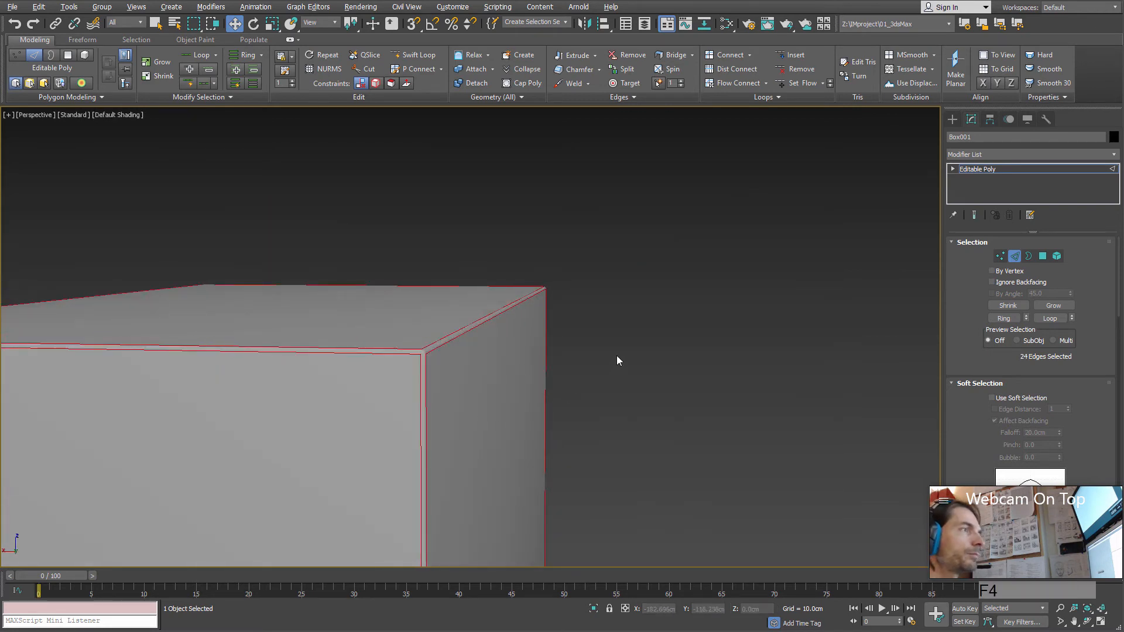
pyautogui.click(626, 350)
pyautogui.click(1014, 256)
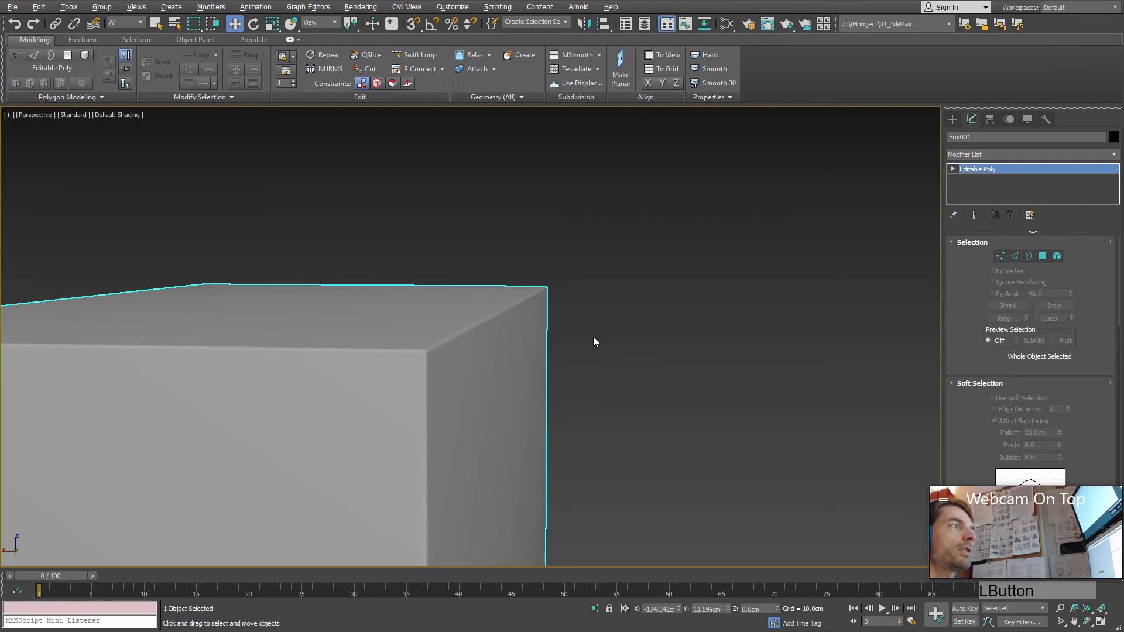
pyautogui.scroll(-5, 595, 337)
pyautogui.scroll(4, 594, 336)
pyautogui.keyDown('ctrl'); pyautogui.keyDown('alt'); pyautogui.moveTo(603, 342); pyautogui.dragTo(603, 365, button='middle'); pyautogui.keyUp('alt'); pyautogui.keyUp('ctrl')
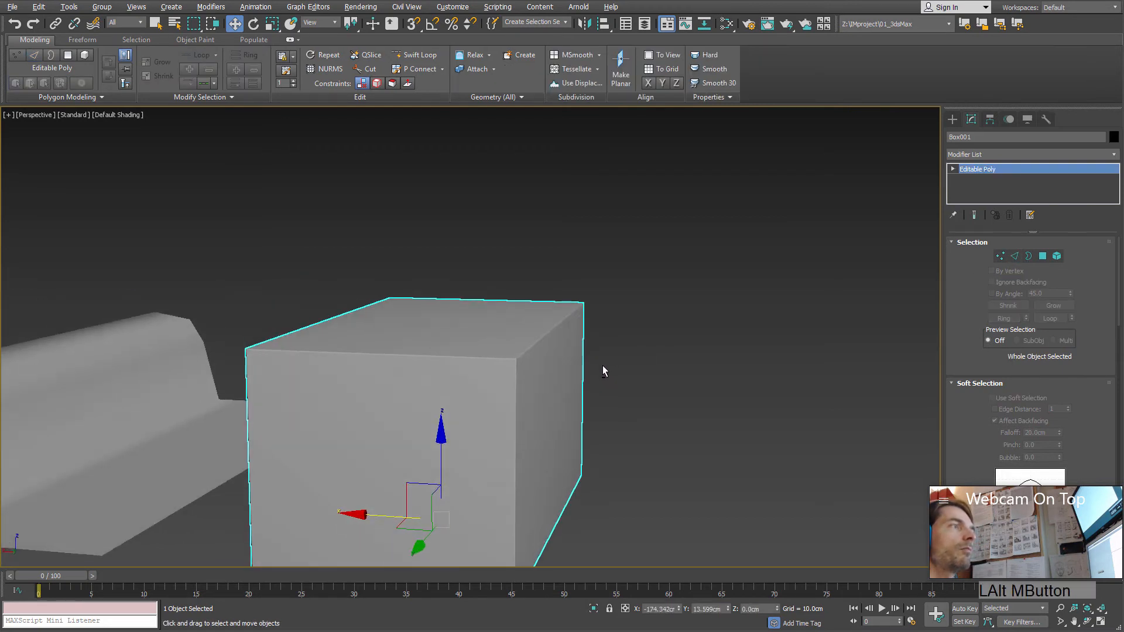
# Step: Create an unchamfered box about 33.5 × 18.3 × 16.2 cm beside the chamfered one for comparison
pyautogui.click(953, 119)
pyautogui.click(1007, 189)
pyautogui.scroll(-3, 626, 381)
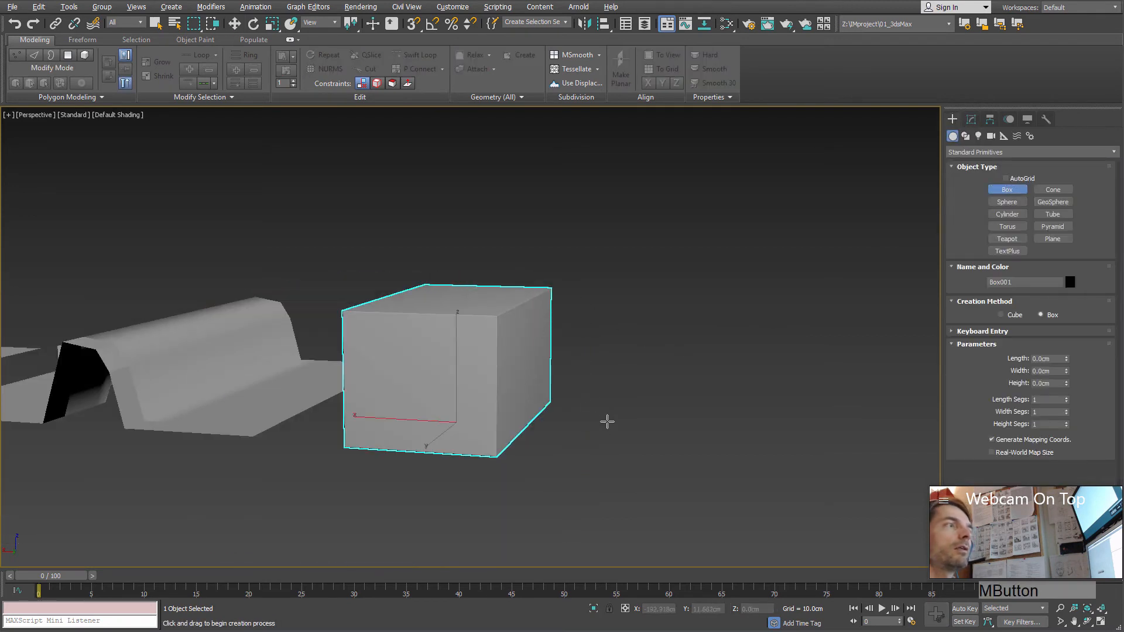
pyautogui.moveTo(596, 408); pyautogui.dragTo(742, 473)
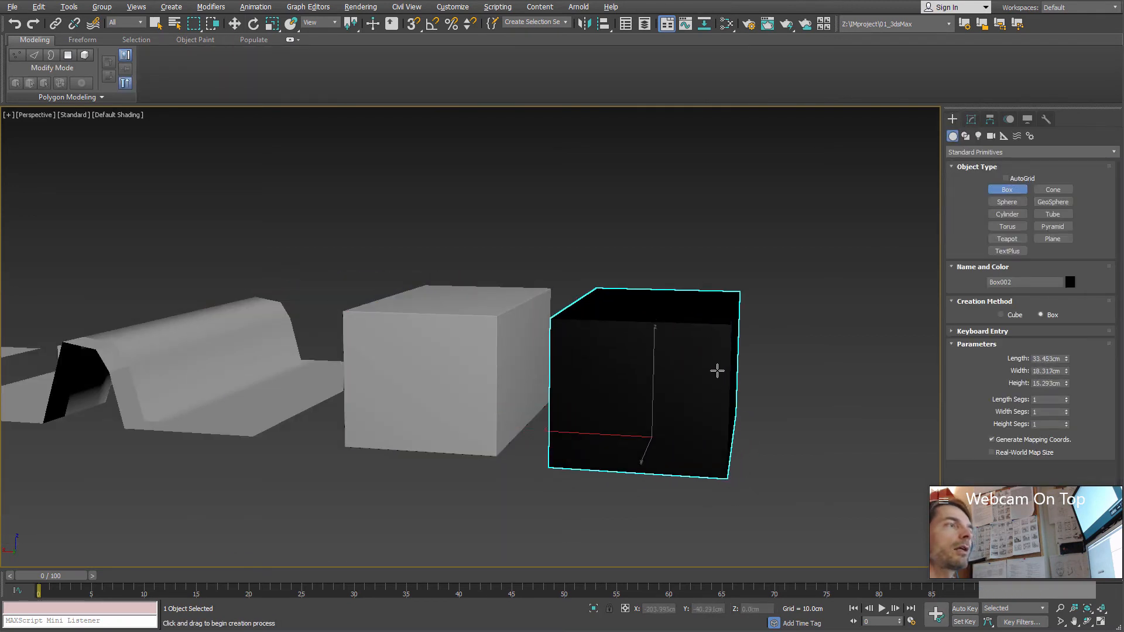
pyautogui.click(716, 357)
pyautogui.moveTo(675, 349); pyautogui.dragTo(651, 347, button='middle')
# Step: Assign the existing Standard Surface material, Material #25, to the new box and close the Slate Material Editor
pyautogui.press('m')
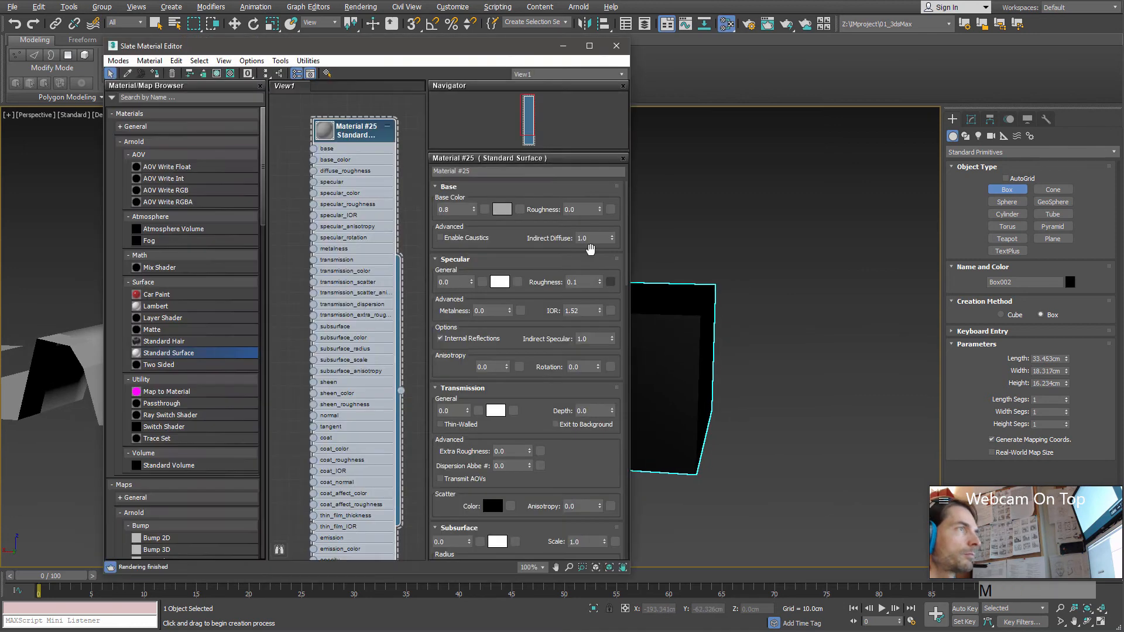
pyautogui.rightClick(370, 144)
pyautogui.click(398, 150)
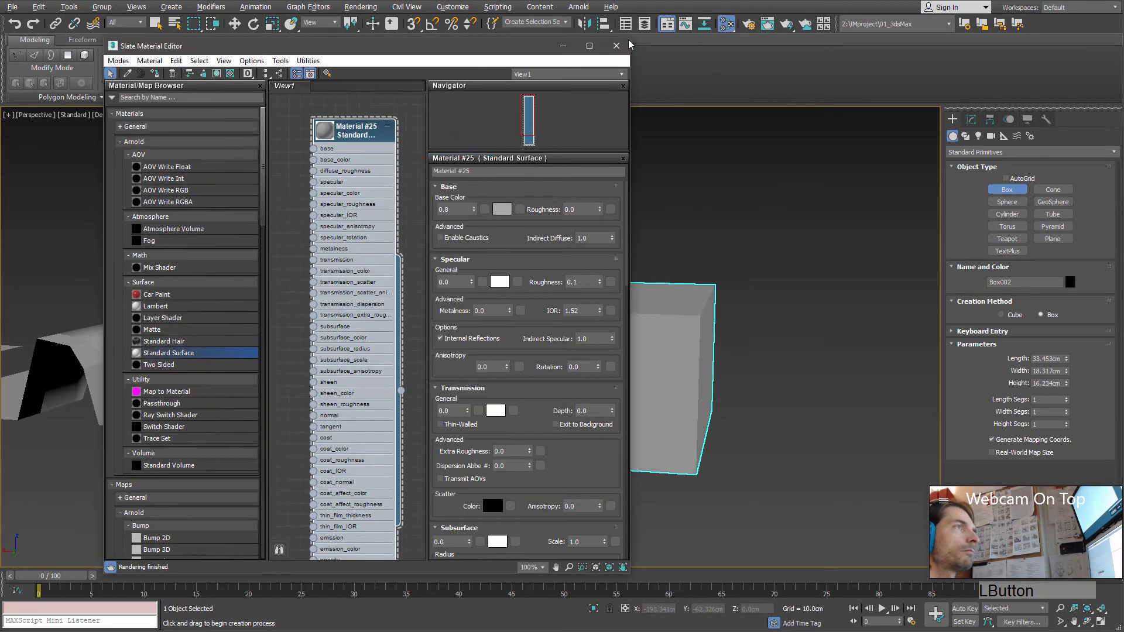
pyautogui.click(616, 46)
# Step: Compare the chamfered box's edges with the hard edges of the plain box from several angles
pyautogui.moveTo(652, 387)
pyautogui.mouseDown(button='middle')
pyautogui.moveTo(663, 392)
pyautogui.moveTo(635, 379)
pyautogui.moveTo(658, 406)
pyautogui.mouseUp(button='middle')
pyautogui.scroll(4, 660, 390)
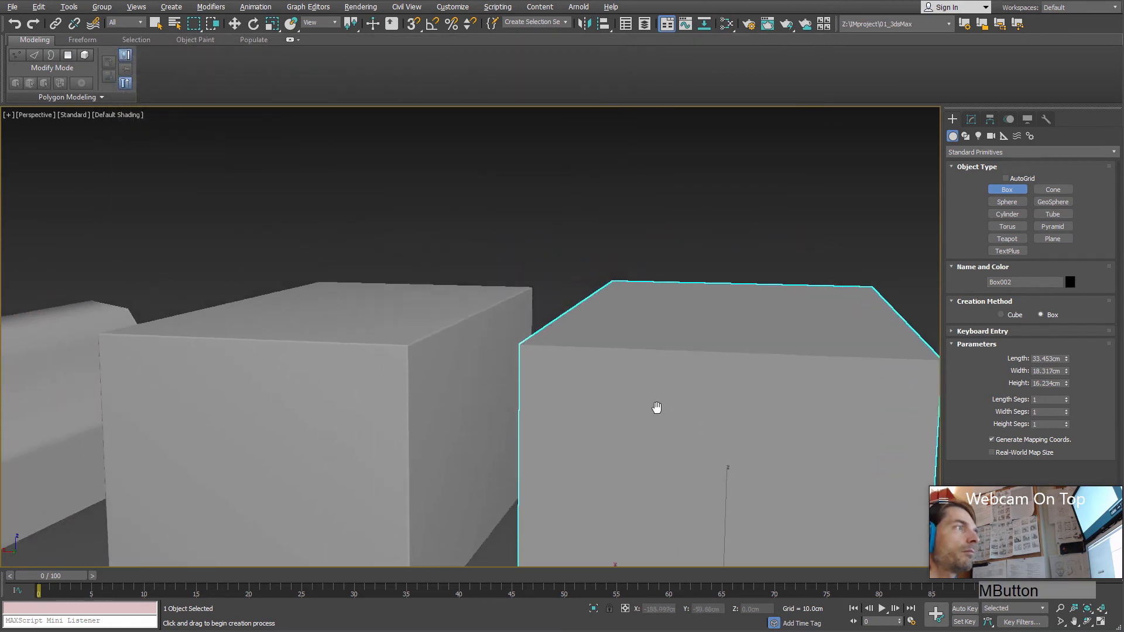
pyautogui.keyDown('ctrl'); pyautogui.keyDown('alt'); pyautogui.moveTo(582, 333); pyautogui.dragTo(603, 252, button='middle'); pyautogui.keyUp('alt'); pyautogui.keyUp('ctrl')
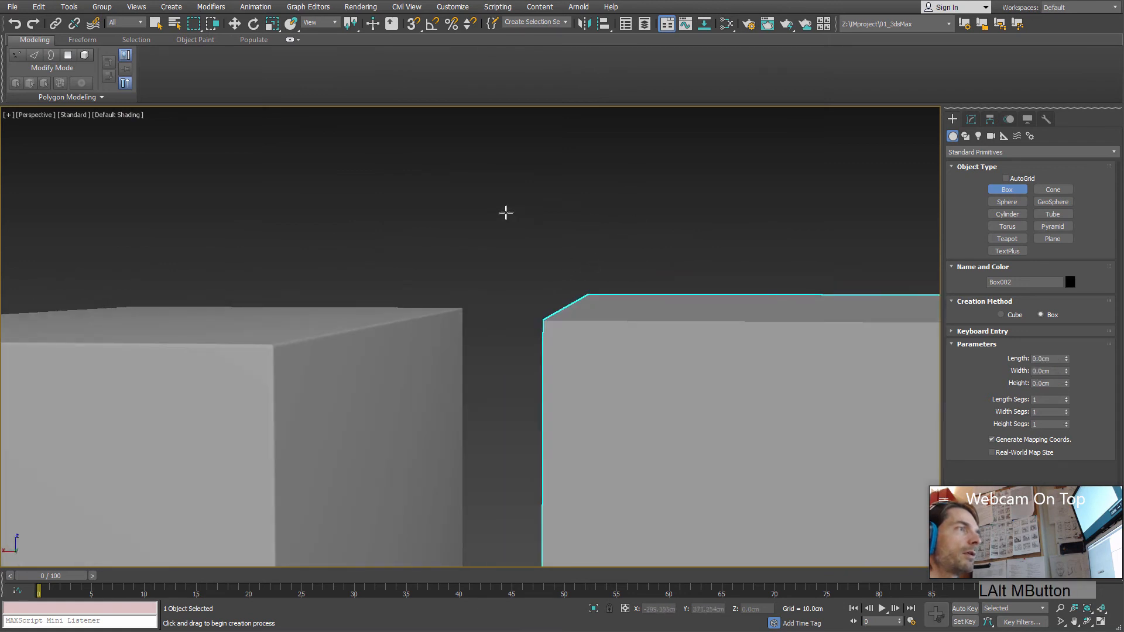
pyautogui.click(354, 195)
pyautogui.scroll(-3, 240, 404)
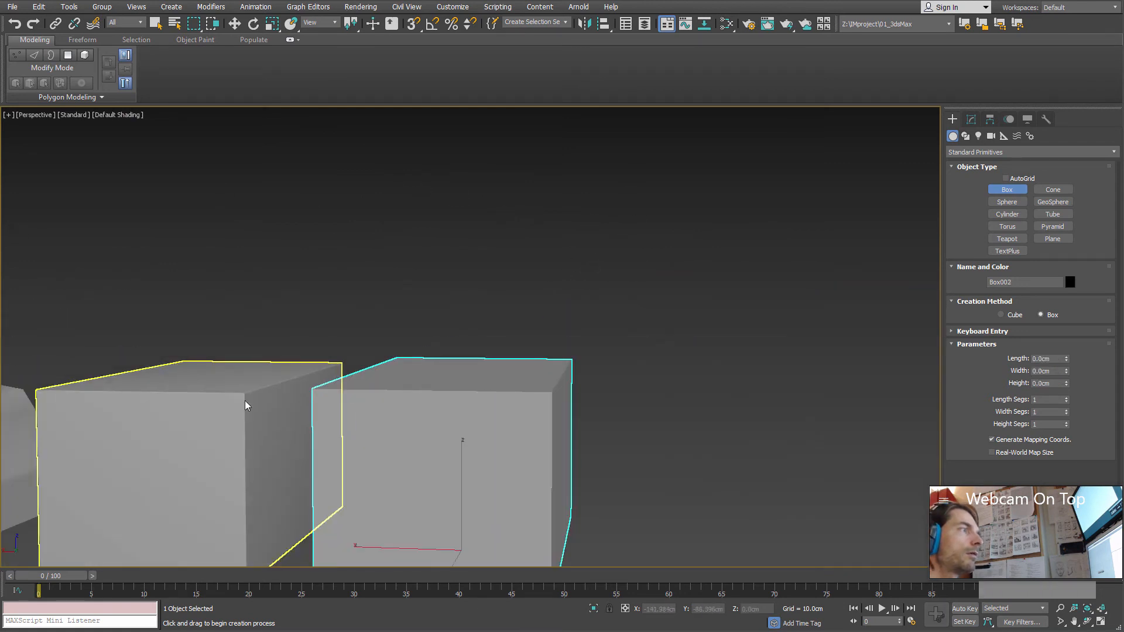
pyautogui.rightClick(71, 390)
pyautogui.click(20, 425)
pyautogui.moveTo(346, 459); pyautogui.dragTo(525, 416, button='middle')
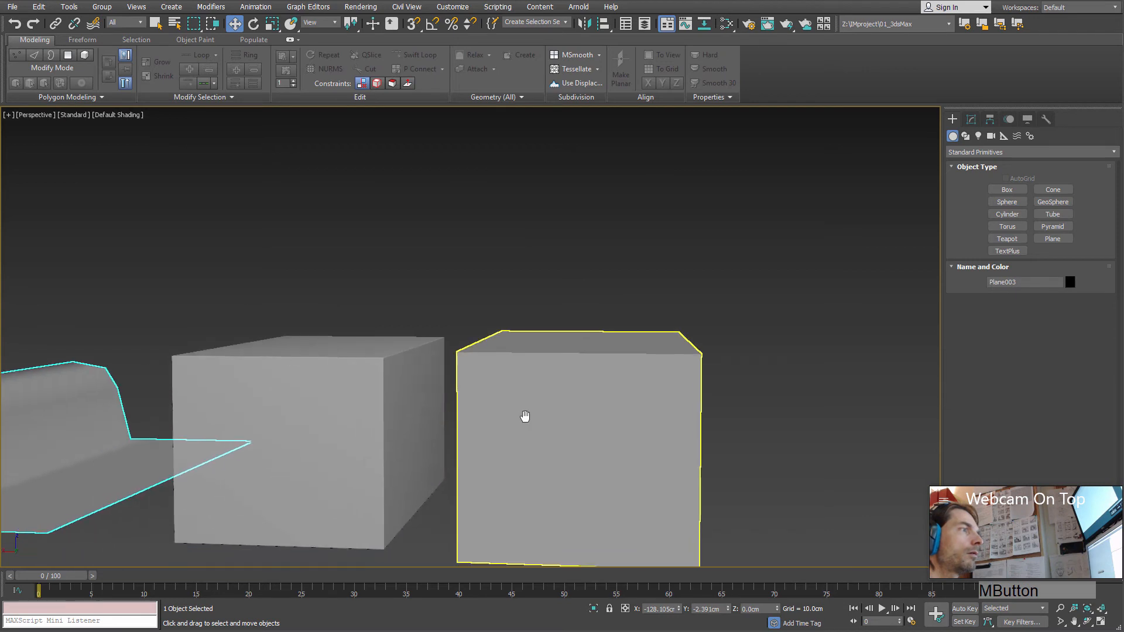
pyautogui.keyDown('ctrl'); pyautogui.keyDown('alt'); pyautogui.moveTo(492, 226); pyautogui.dragTo(564, 196, button='middle'); pyautogui.keyUp('alt'); pyautogui.keyUp('ctrl')
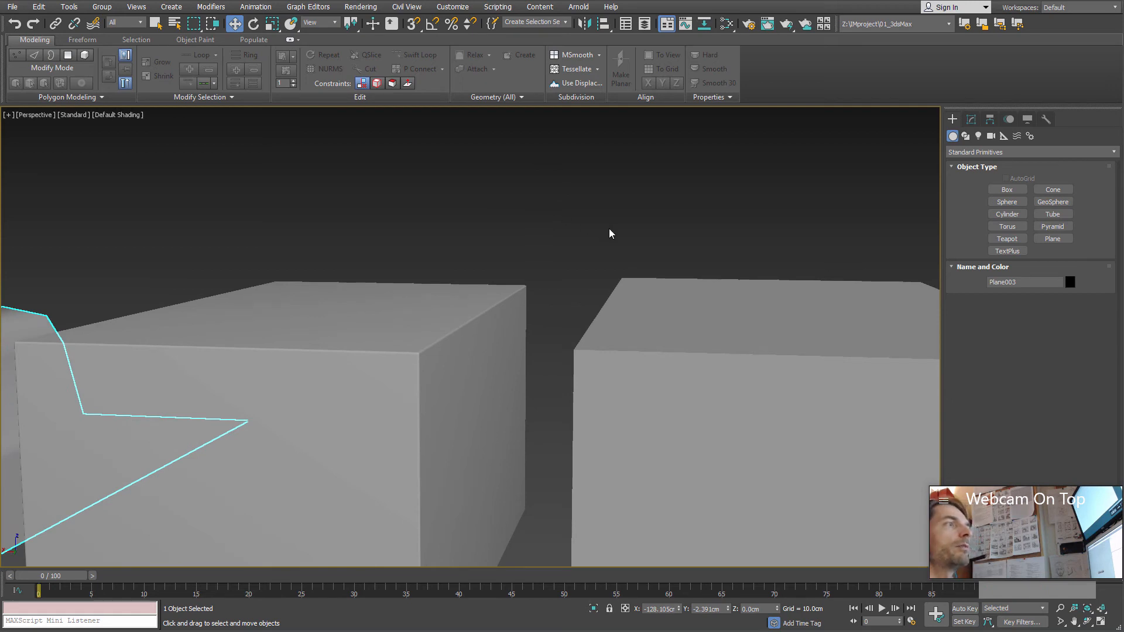
pyautogui.moveTo(614, 233); pyautogui.dragTo(579, 219, button='middle')
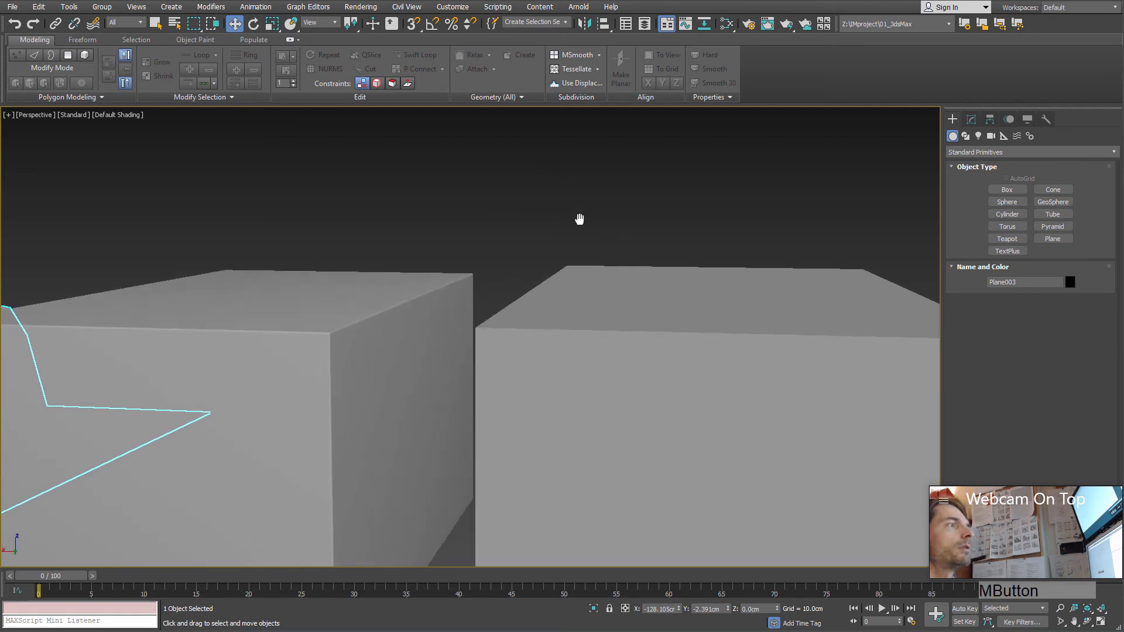
pyautogui.click(428, 322)
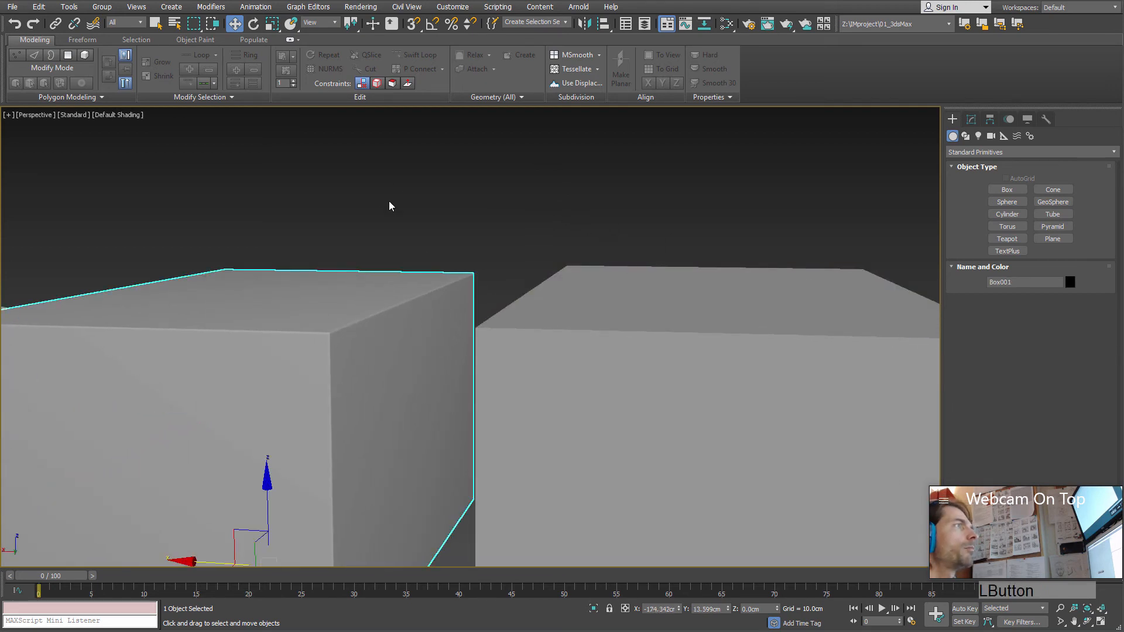
pyautogui.click(430, 182)
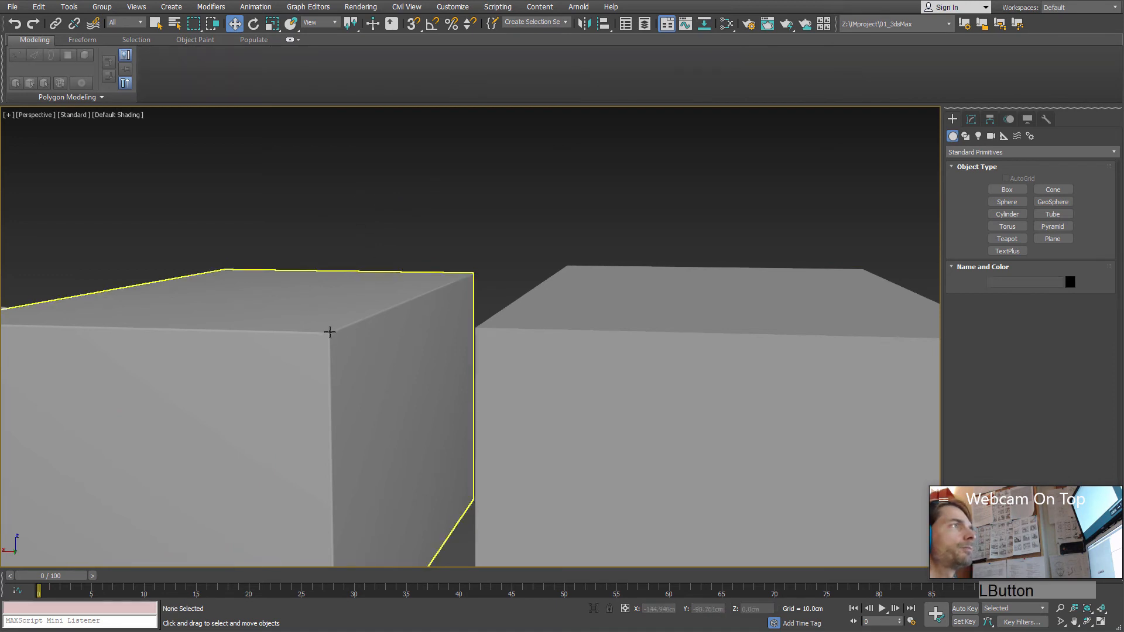
# Step: Open the chamfered box at edge level, turn the edged faces display back on, and return to object level
pyautogui.click(325, 344)
pyautogui.click(971, 121)
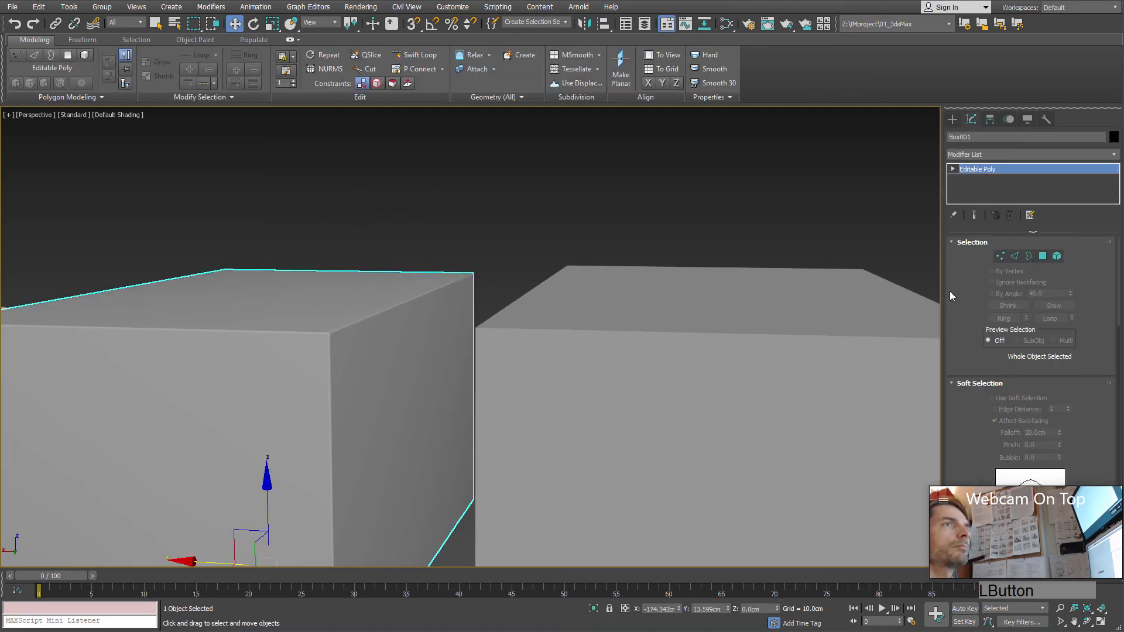
pyautogui.click(1014, 256)
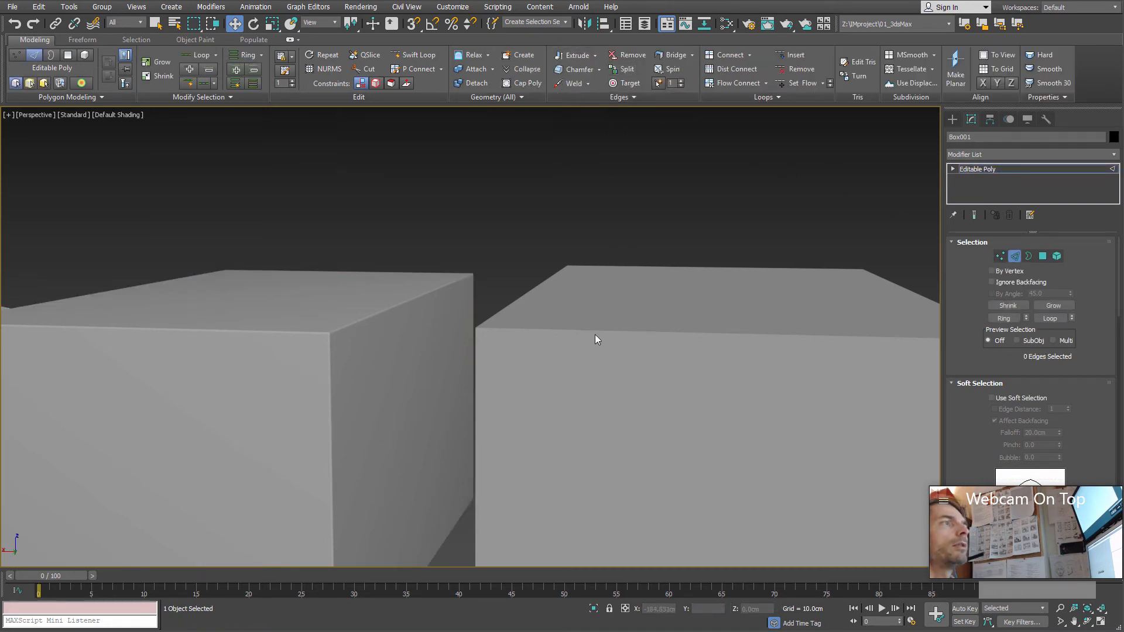
pyautogui.moveTo(595, 335); pyautogui.dragTo(551, 291, button='middle')
pyautogui.moveTo(616, 350)
pyautogui.mouseDown(button='middle')
pyautogui.moveTo(512, 333)
pyautogui.moveTo(633, 337)
pyautogui.moveTo(614, 345)
pyautogui.mouseUp(button='middle')
pyautogui.press('F4')
pyautogui.scroll(-3, 795, 314)
pyautogui.moveTo(328, 355); pyautogui.dragTo(606, 410, button='middle')
pyautogui.click(1016, 259)
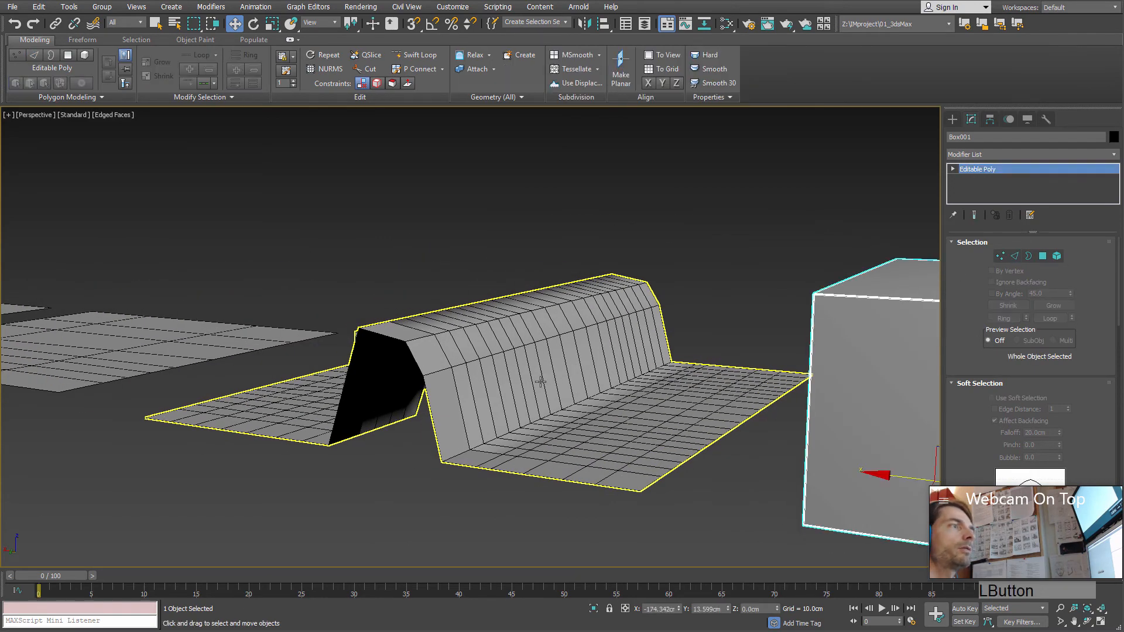
# Step: Select the ridged plane and enter its vertex level, framing the flat grid area beside the ridge
pyautogui.click(539, 381)
pyautogui.keyDown('alt'); pyautogui.moveTo(539, 382); pyautogui.dragTo(610, 414, button='middle'); pyautogui.keyUp('alt')
pyautogui.scroll(5, 610, 413)
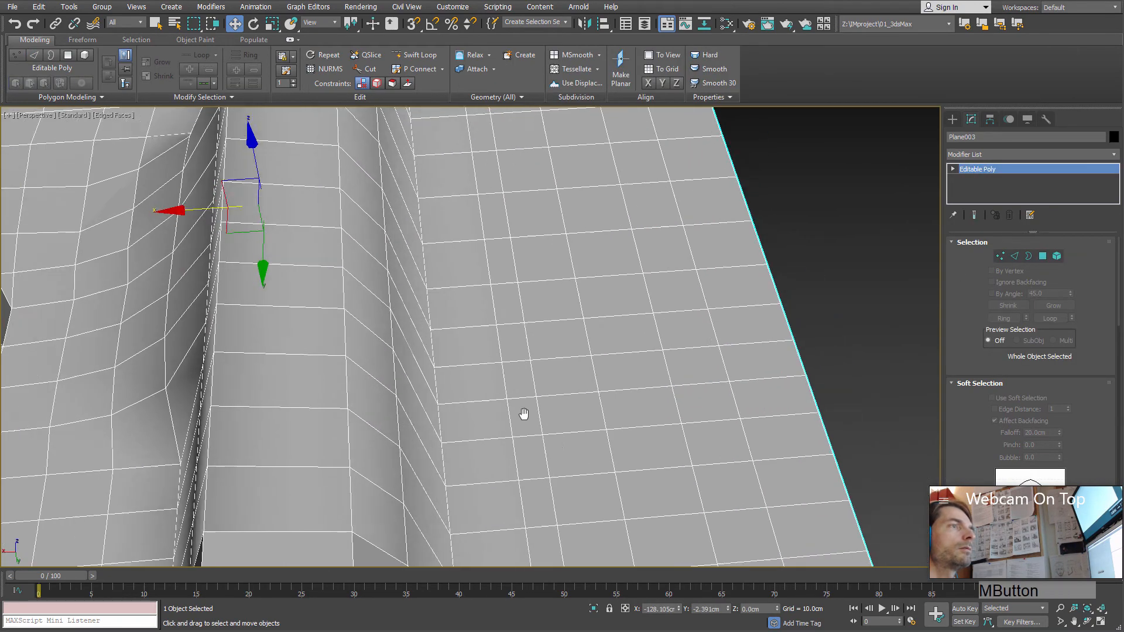
pyautogui.scroll(2, 525, 414)
pyautogui.press('1')
pyautogui.keyDown('alt'); pyautogui.moveTo(557, 385); pyautogui.dragTo(562, 363, button='middle'); pyautogui.keyUp('alt')
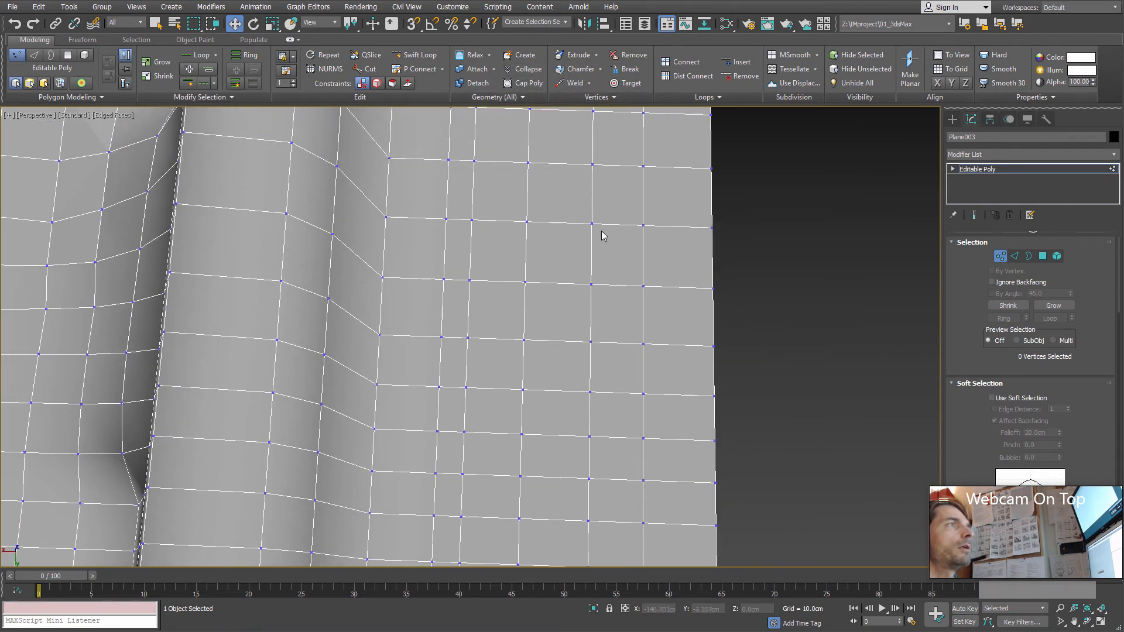
# Step: Weld two adjacent vertices in the plane's flat area using a weld threshold of 3.614 cm
pyautogui.moveTo(578, 150); pyautogui.dragTo(606, 243)
pyautogui.scroll(5, 606, 243)
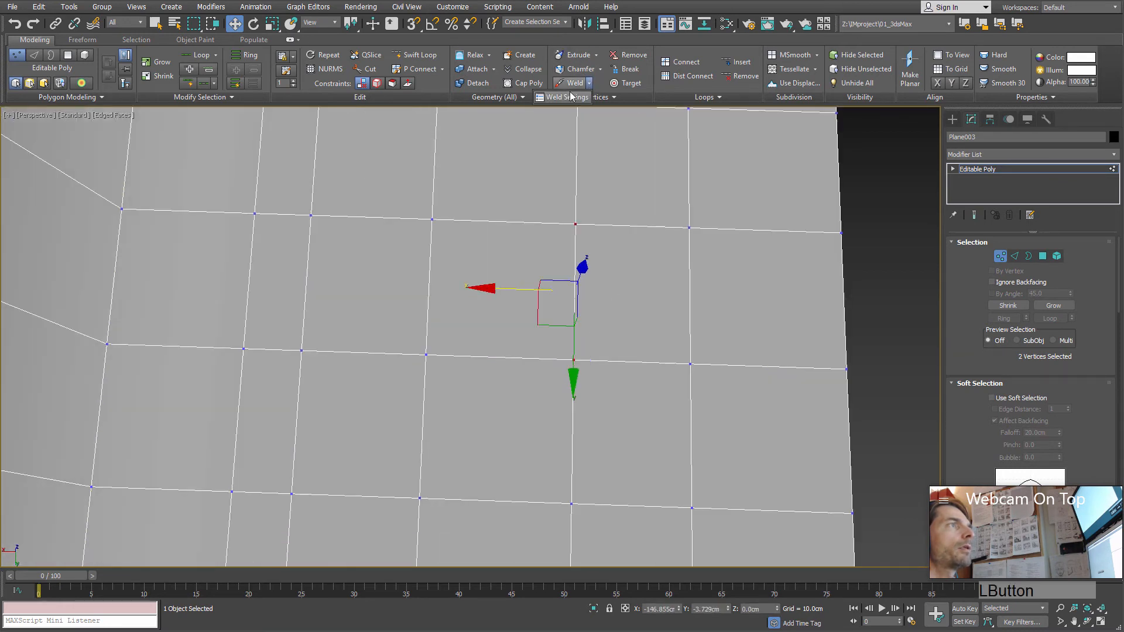
pyautogui.click(590, 83)
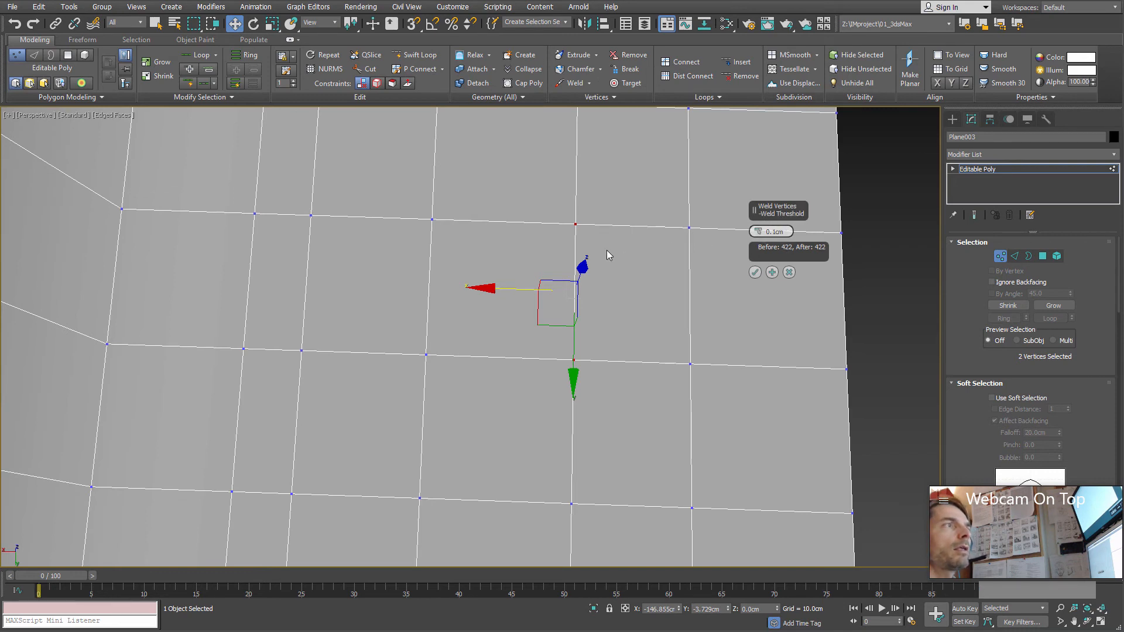
pyautogui.moveTo(607, 250)
pyautogui.keyDown('alt'); pyautogui.mouseDown(button='middle')
pyautogui.moveTo(606, 233)
pyautogui.moveTo(596, 263)
pyautogui.mouseUp(button='middle'); pyautogui.keyUp('alt')
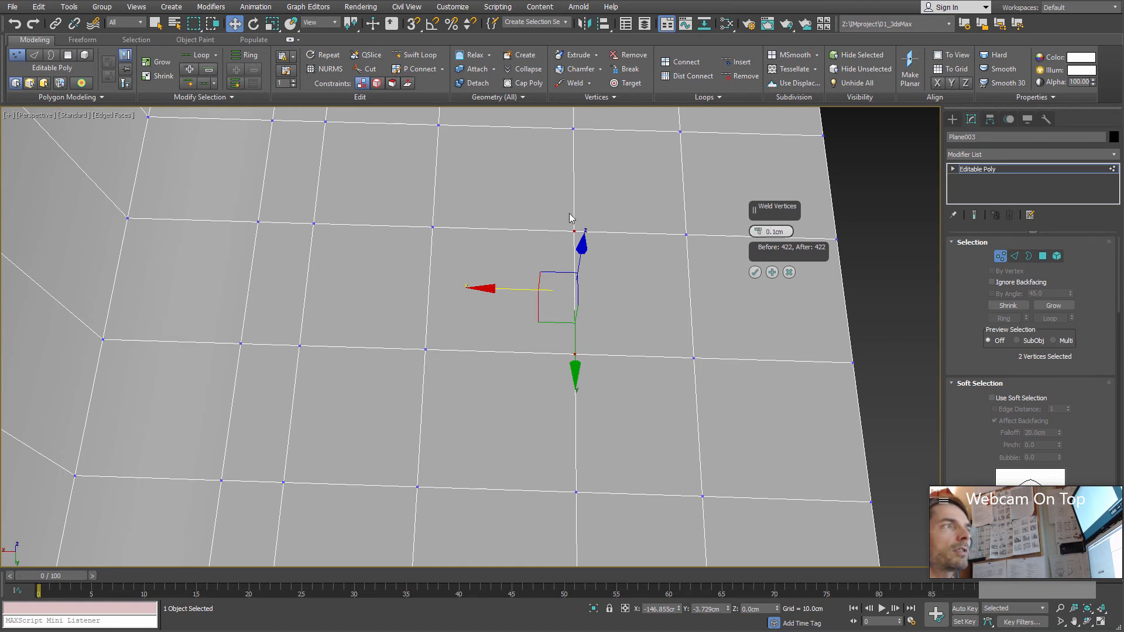
pyautogui.moveTo(758, 233); pyautogui.dragTo(753, 208)
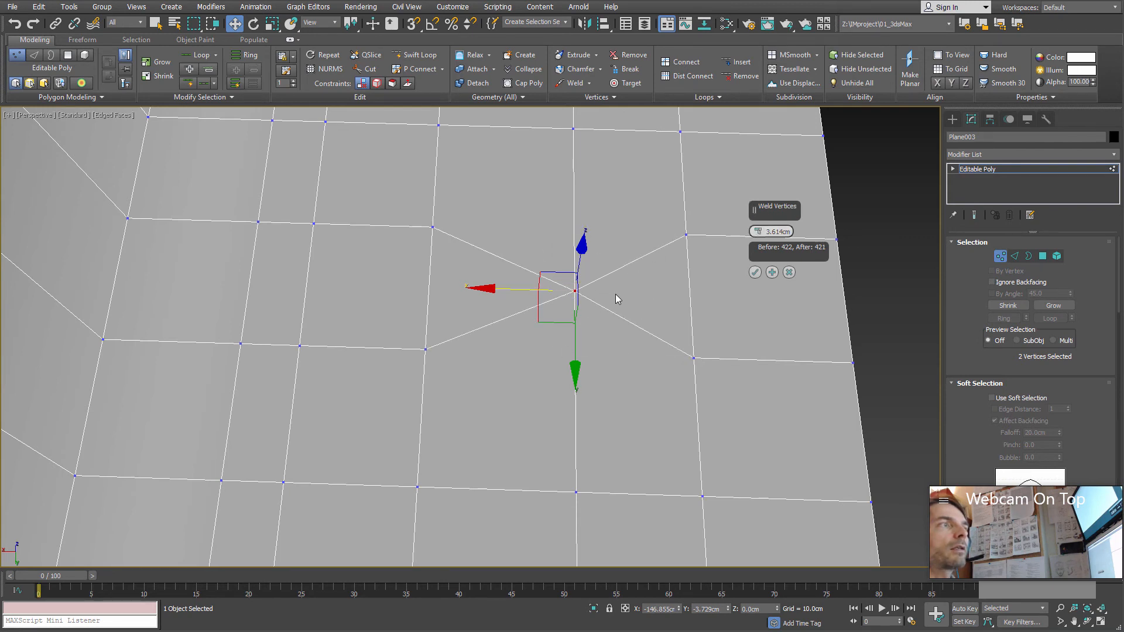
pyautogui.moveTo(589, 307); pyautogui.dragTo(568, 323, button='middle')
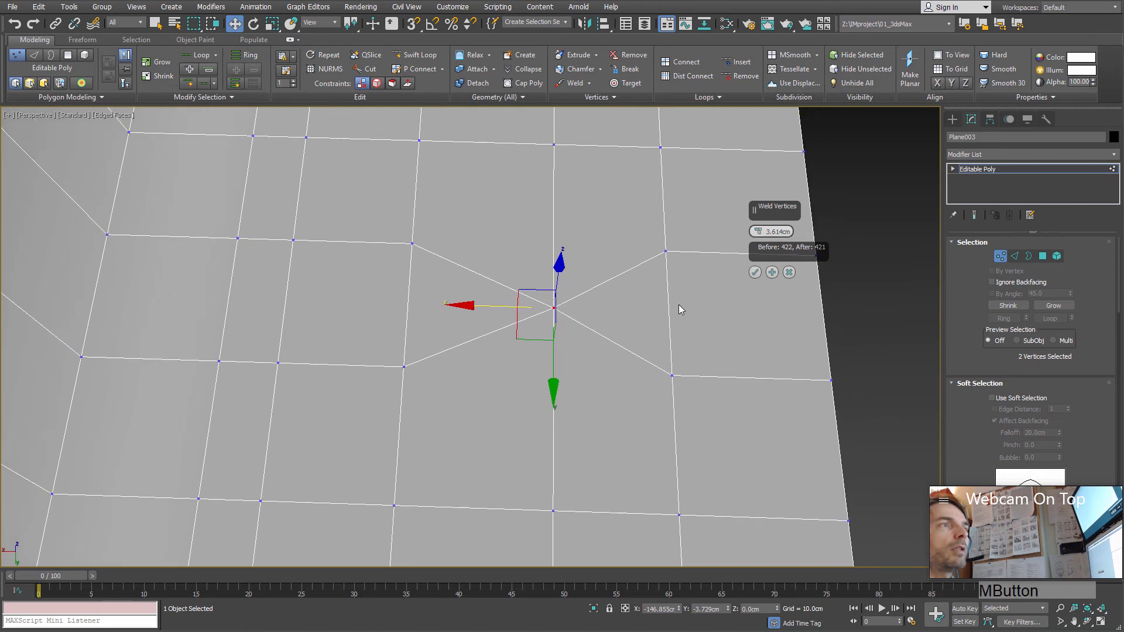
pyautogui.click(755, 273)
# Step: Use Target Weld to merge two vertices near the welded point onto their neighbours in the column closer to the plane's outer edge
pyautogui.keyDown('alt'); pyautogui.moveTo(600, 315); pyautogui.dragTo(596, 281, button='middle'); pyautogui.keyUp('alt')
pyautogui.moveTo(620, 192); pyautogui.dragTo(631, 140, button='middle')
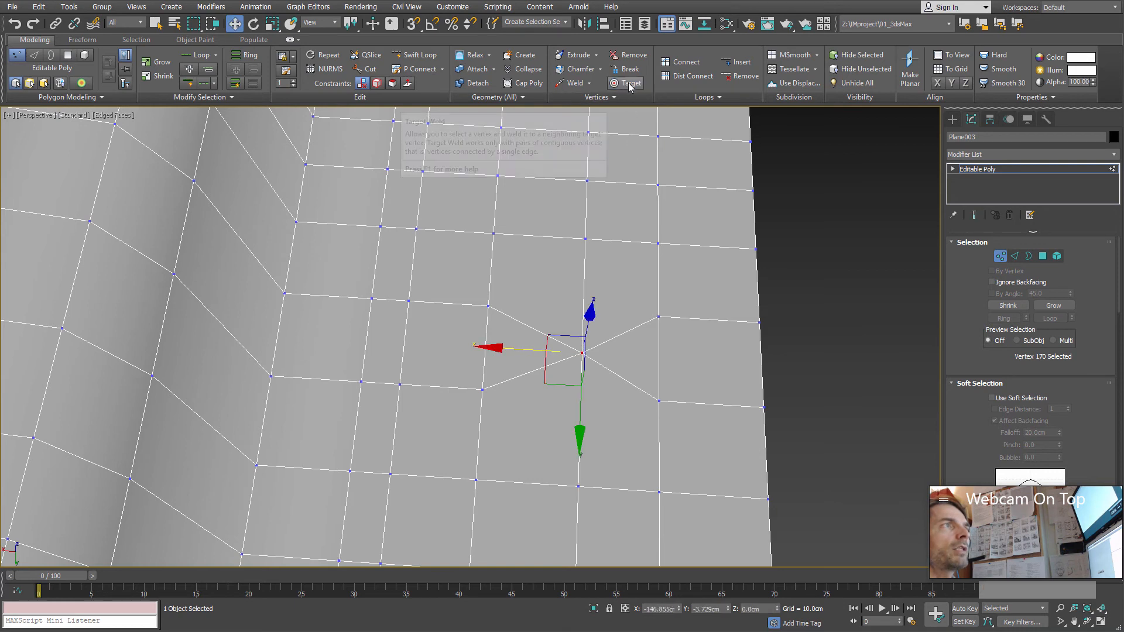
pyautogui.click(626, 84)
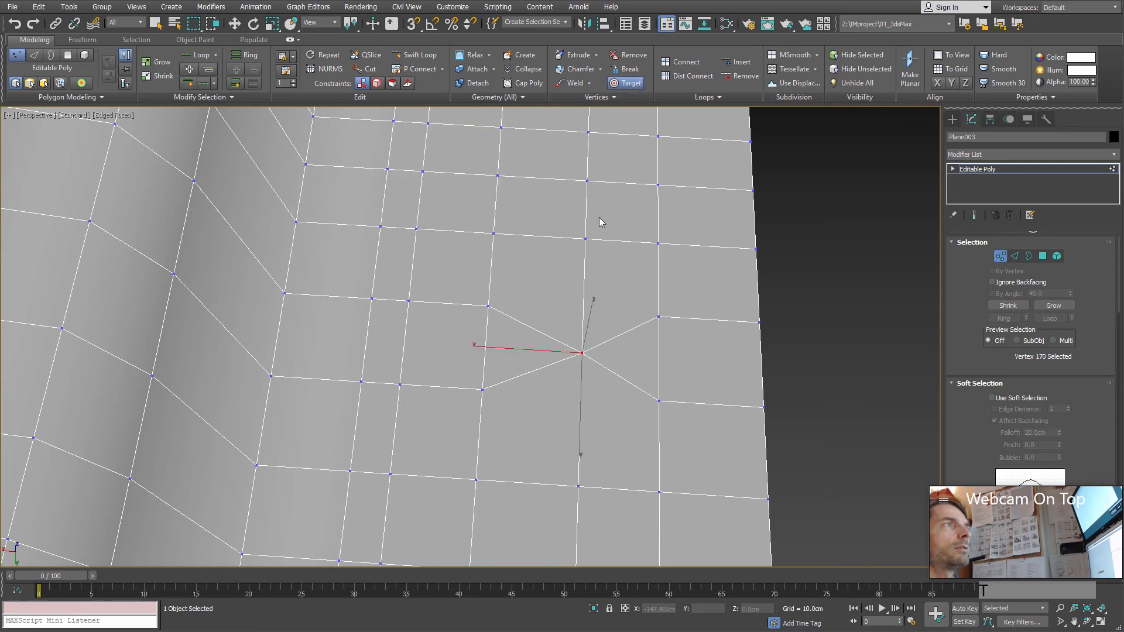
pyautogui.moveTo(586, 292); pyautogui.dragTo(591, 383, button='middle')
pyautogui.scroll(3, 576, 279)
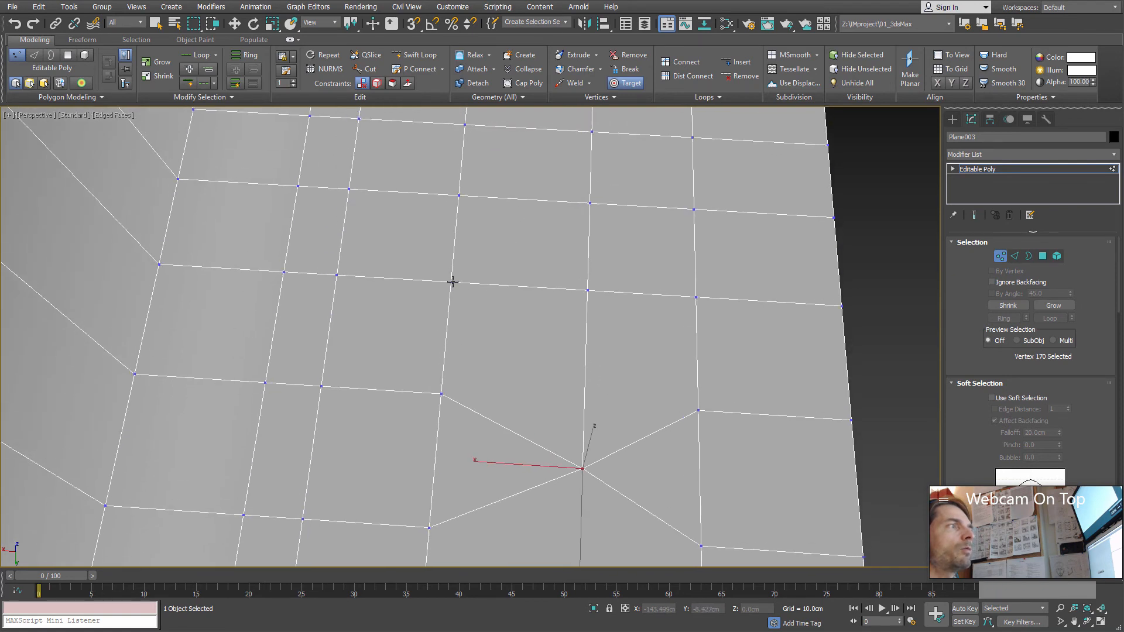
pyautogui.click(452, 282)
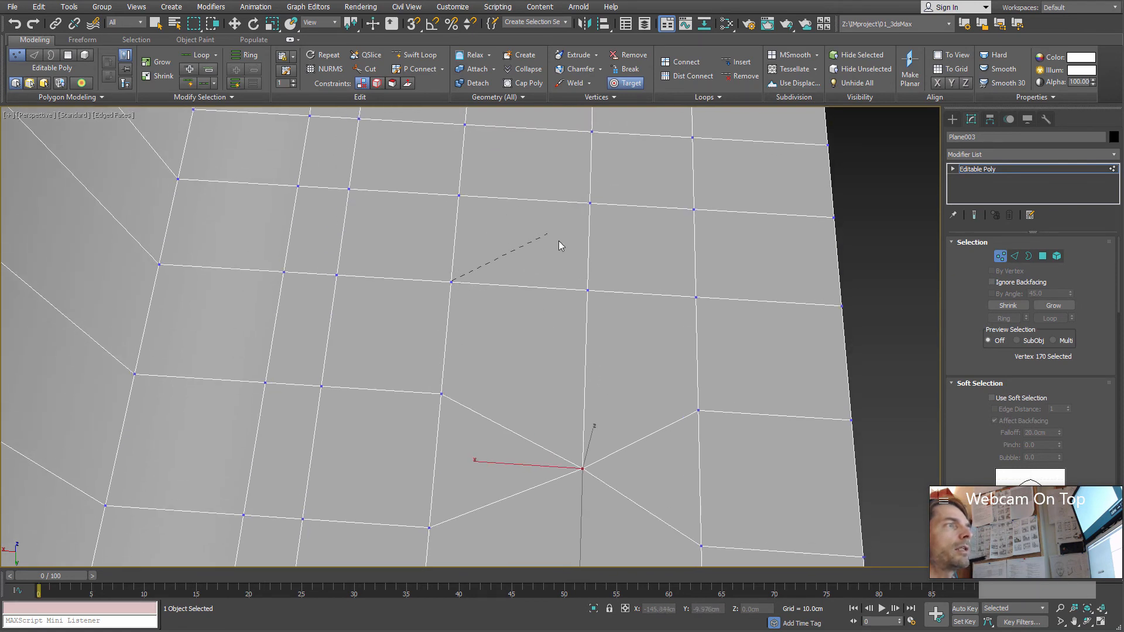
pyautogui.click(590, 290)
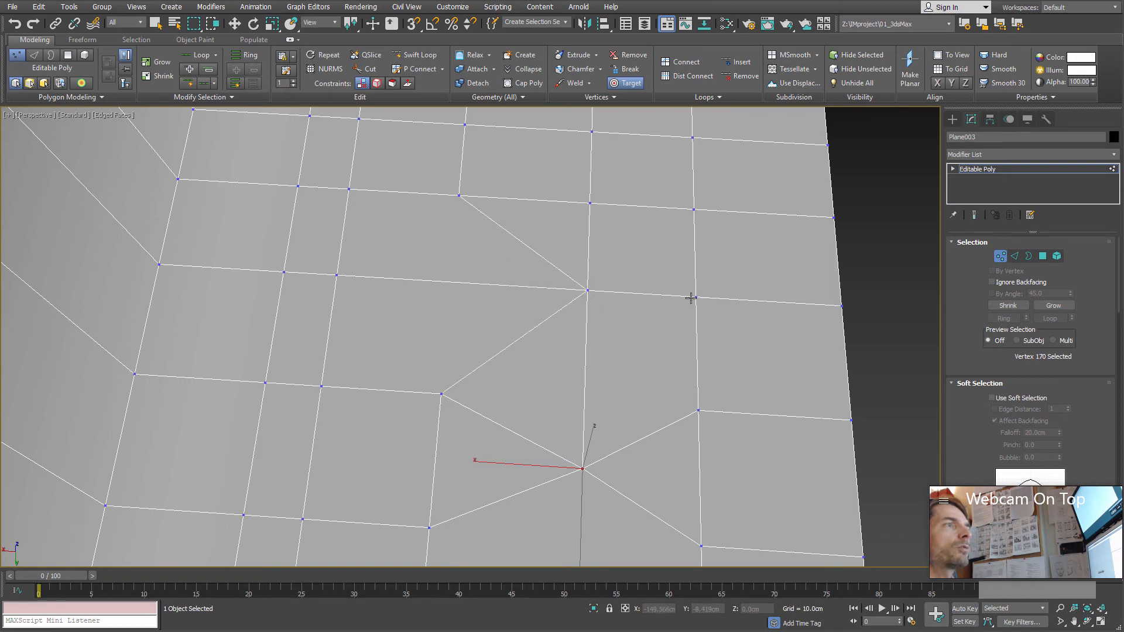
pyautogui.click(443, 394)
pyautogui.click(582, 468)
pyautogui.moveTo(597, 494); pyautogui.dragTo(433, 480, button='middle')
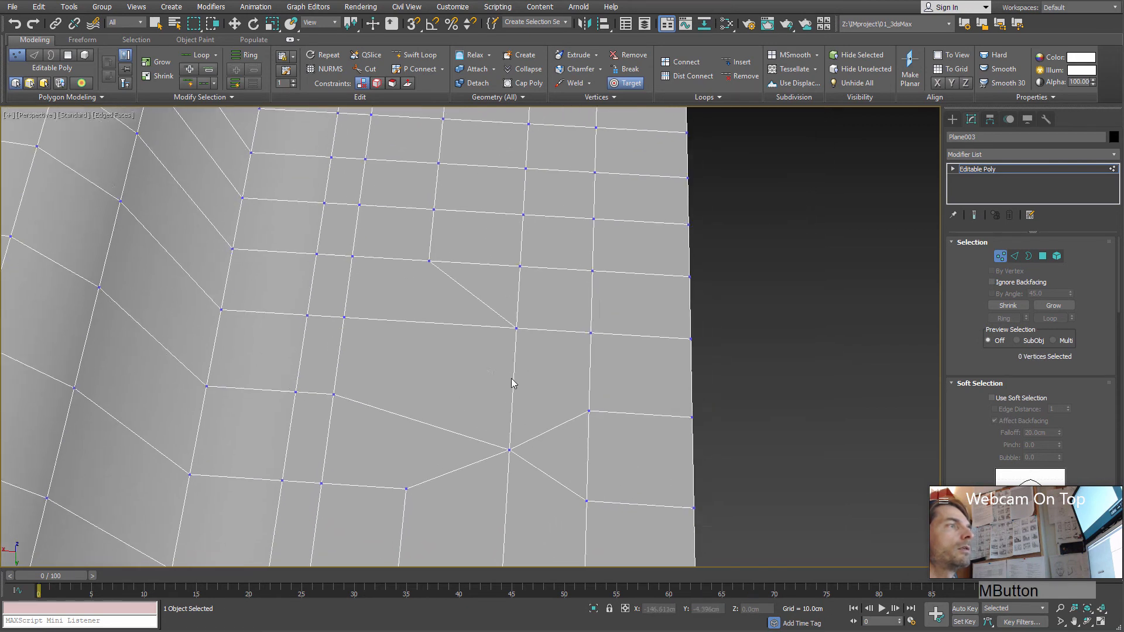
# Step: End target welding, then break the flat-area vertex where the diagonal edge meets the grid
pyautogui.scroll(3, 511, 375)
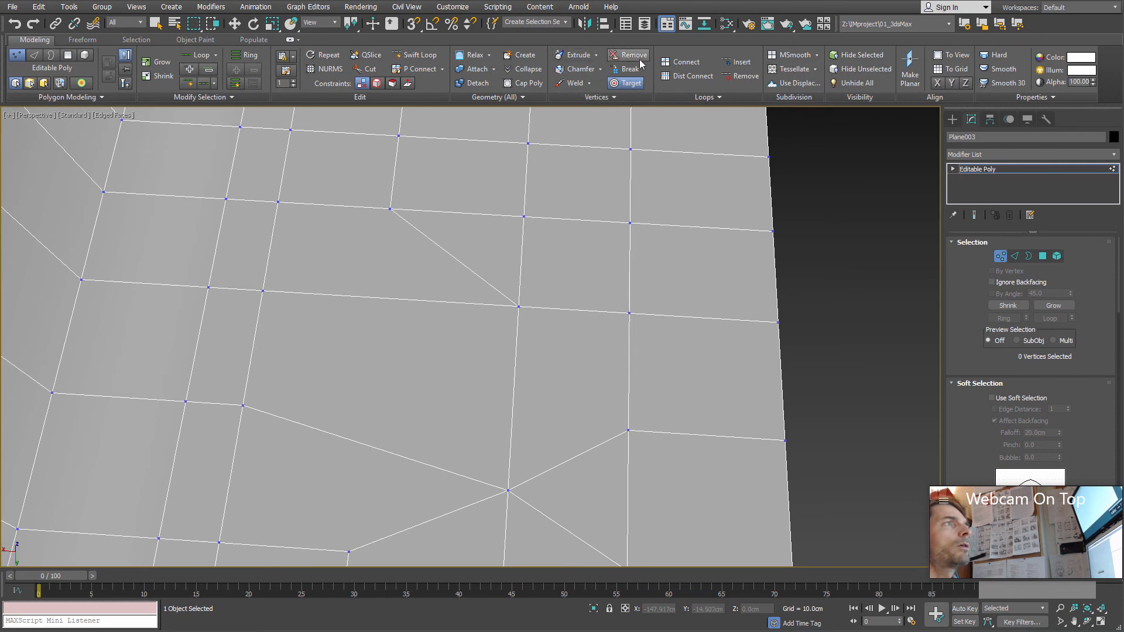
pyautogui.click(630, 70)
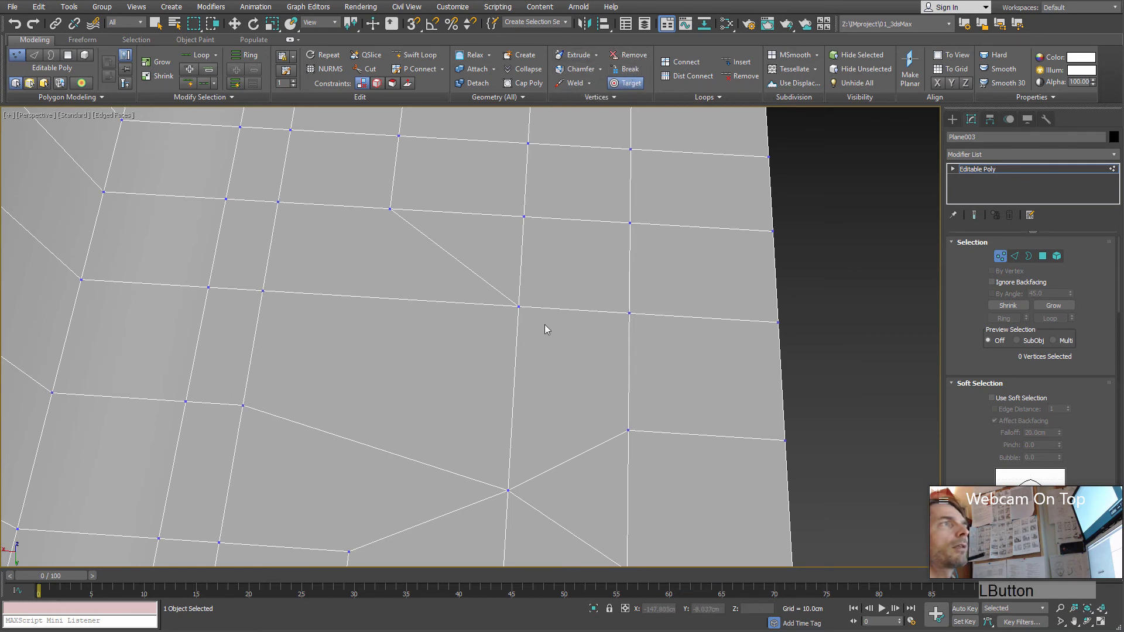
pyautogui.click(519, 306)
pyautogui.rightClick(568, 273)
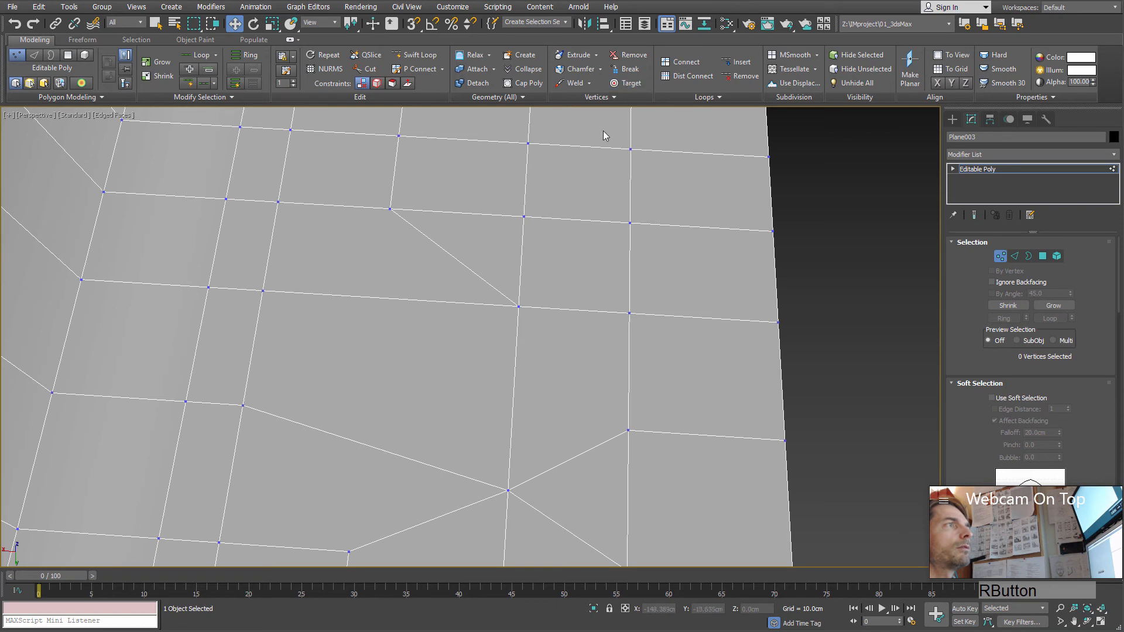
pyautogui.click(520, 308)
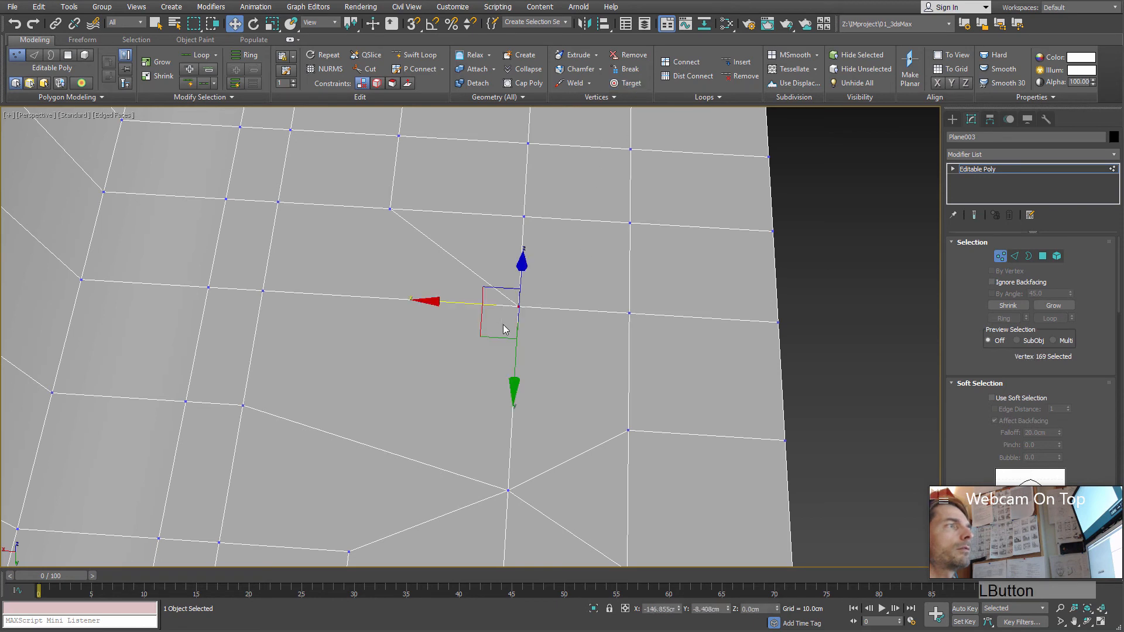
pyautogui.click(630, 72)
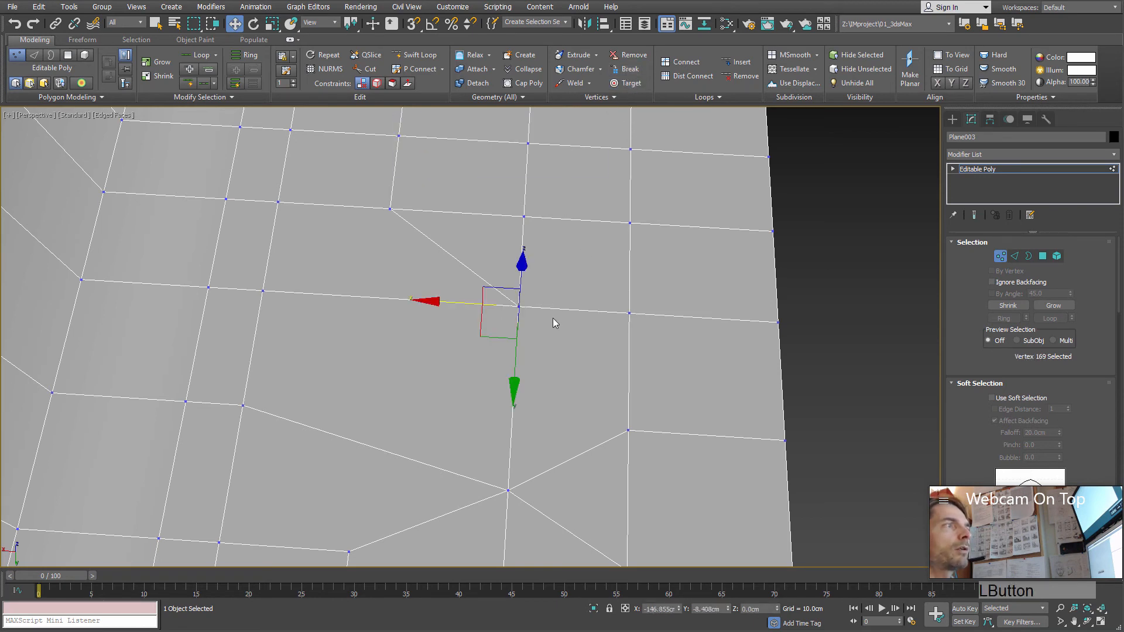
# Step: Move the vertices produced by the break away from each other so the faces separate at that point
pyautogui.click(520, 307)
pyautogui.scroll(4, 521, 313)
pyautogui.moveTo(489, 323); pyautogui.dragTo(460, 249)
pyautogui.click(511, 322)
pyautogui.click(514, 298)
pyautogui.click(515, 298)
pyautogui.moveTo(495, 316); pyautogui.dragTo(431, 333)
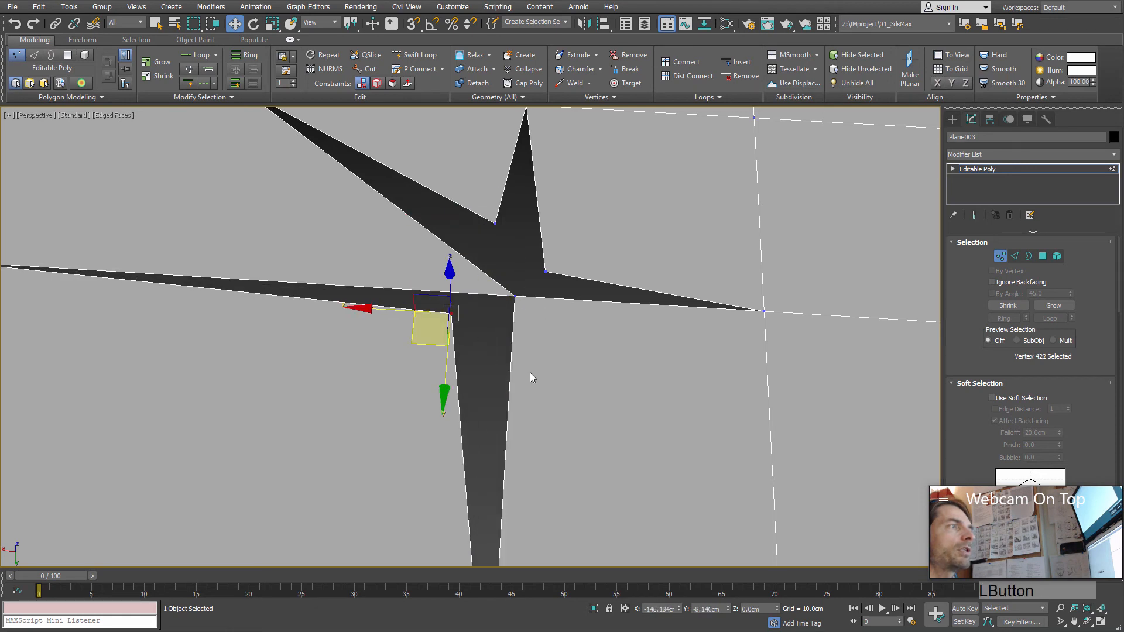
pyautogui.click(532, 377)
pyautogui.click(515, 297)
pyautogui.moveTo(495, 314); pyautogui.dragTo(455, 283)
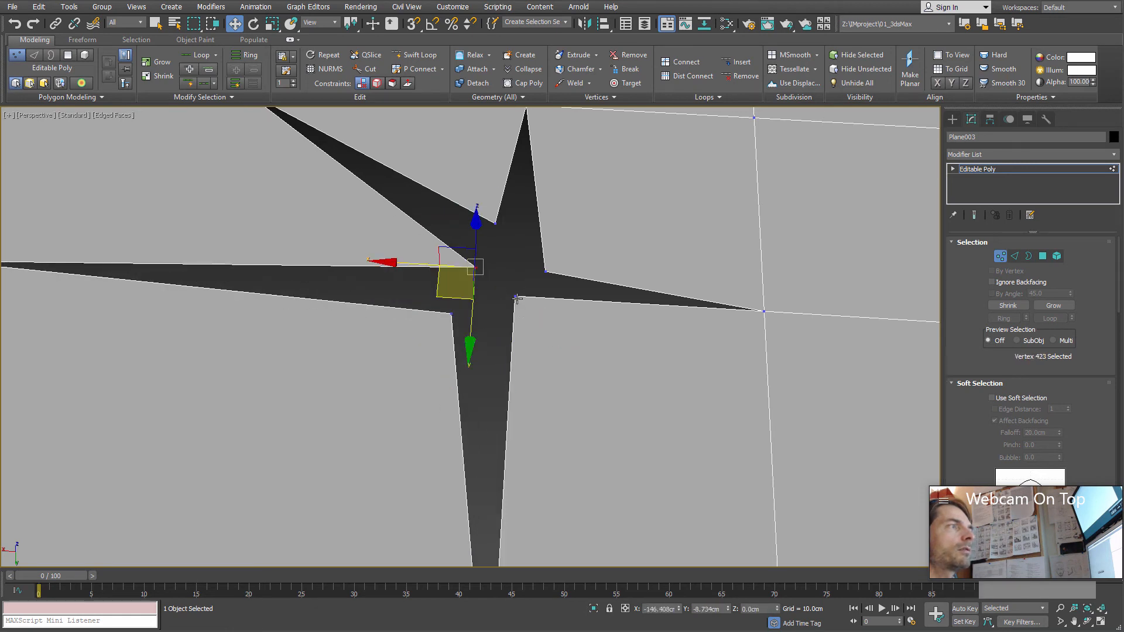
pyautogui.click(515, 298)
pyautogui.moveTo(495, 314); pyautogui.dragTo(537, 355)
pyautogui.click(476, 267)
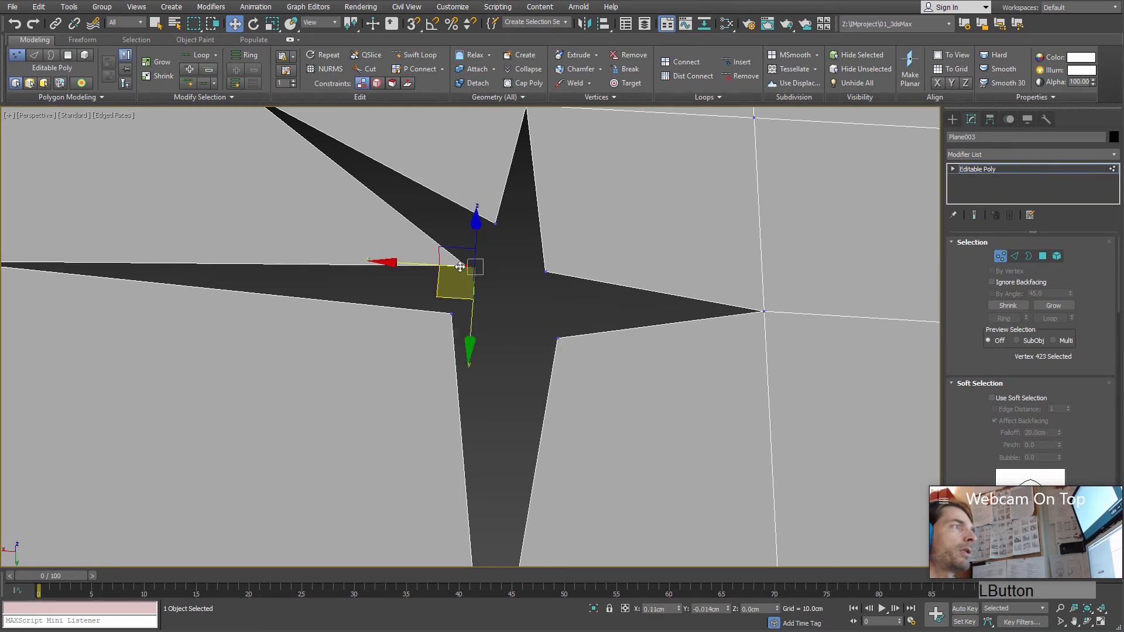
pyautogui.moveTo(461, 267); pyautogui.dragTo(423, 251)
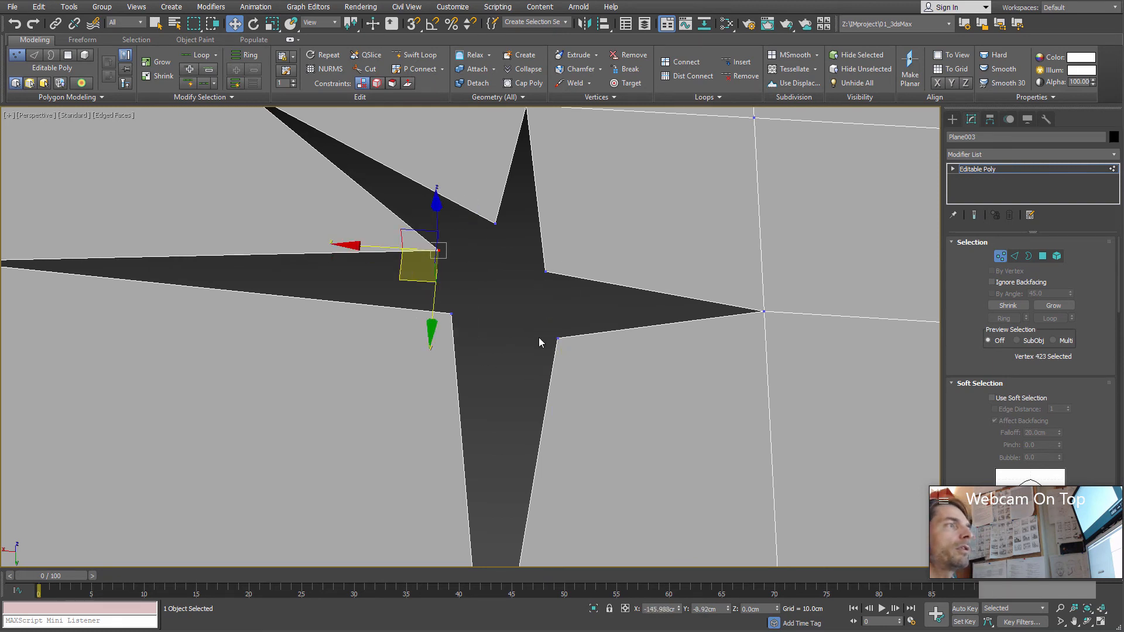
# Step: Undo the moves of the separated vertices
pyautogui.moveTo(545, 328); pyautogui.dragTo(497, 301, button='middle')
pyautogui.scroll(-5, 529, 364)
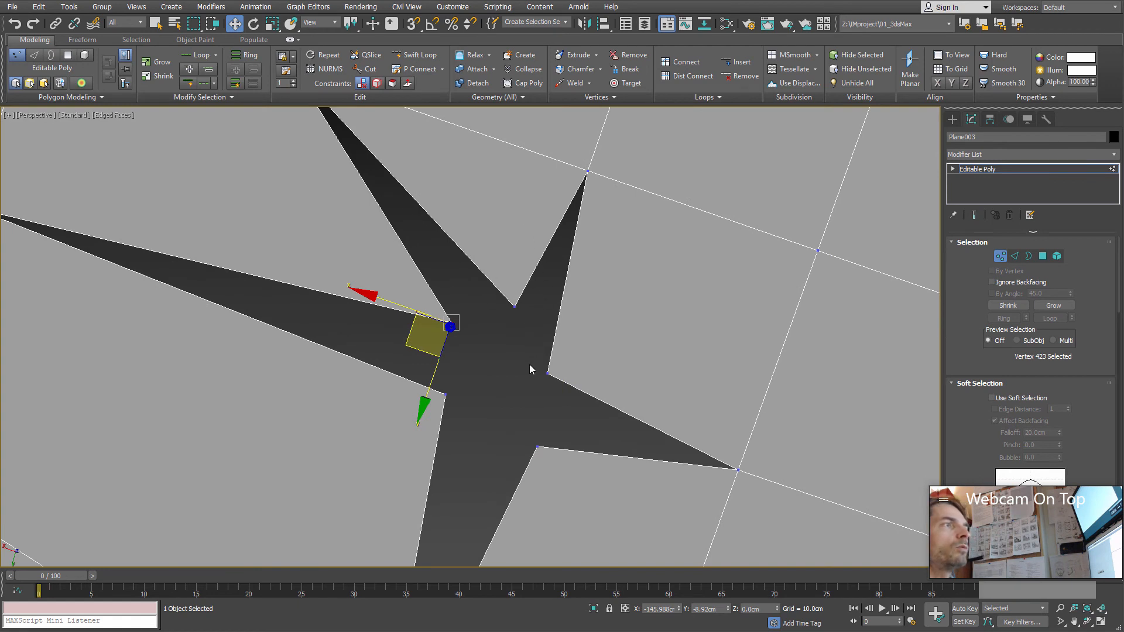
pyautogui.hotkey('ctrl', 'z')
pyautogui.hotkey('ctrl', 'z')
pyautogui.hotkey('ctrl', 'z')
pyautogui.hotkey('ctrl', 'z')
pyautogui.hotkey('ctrl', 'z')
pyautogui.hotkey('ctrl', 'z')
pyautogui.hotkey('ctrl', 'z')
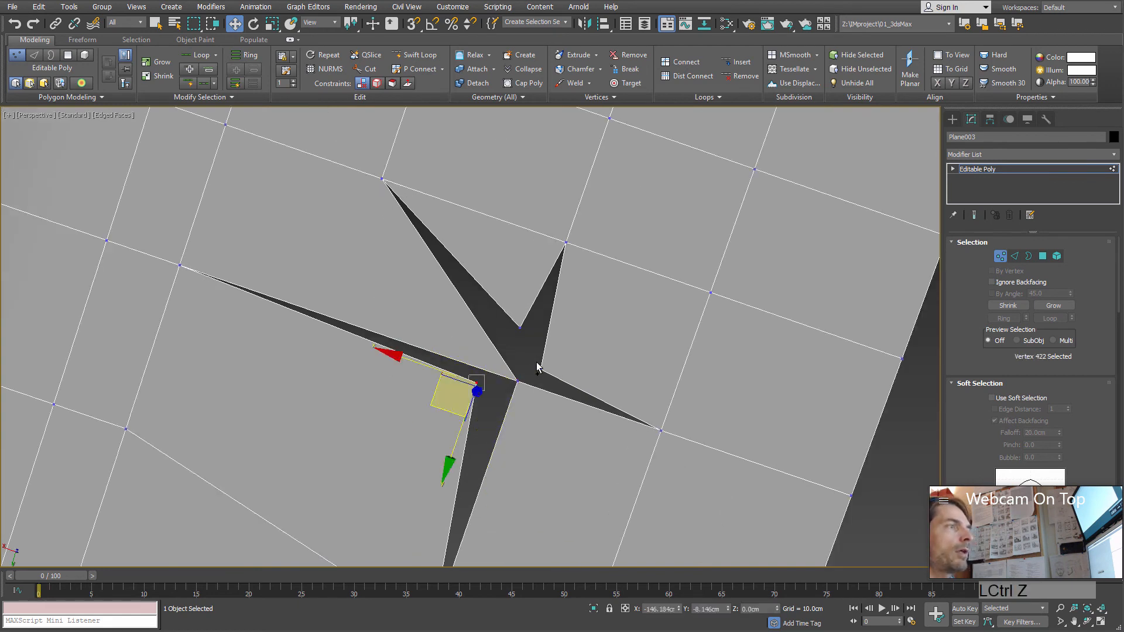
pyautogui.hotkey('ctrl', 'z')
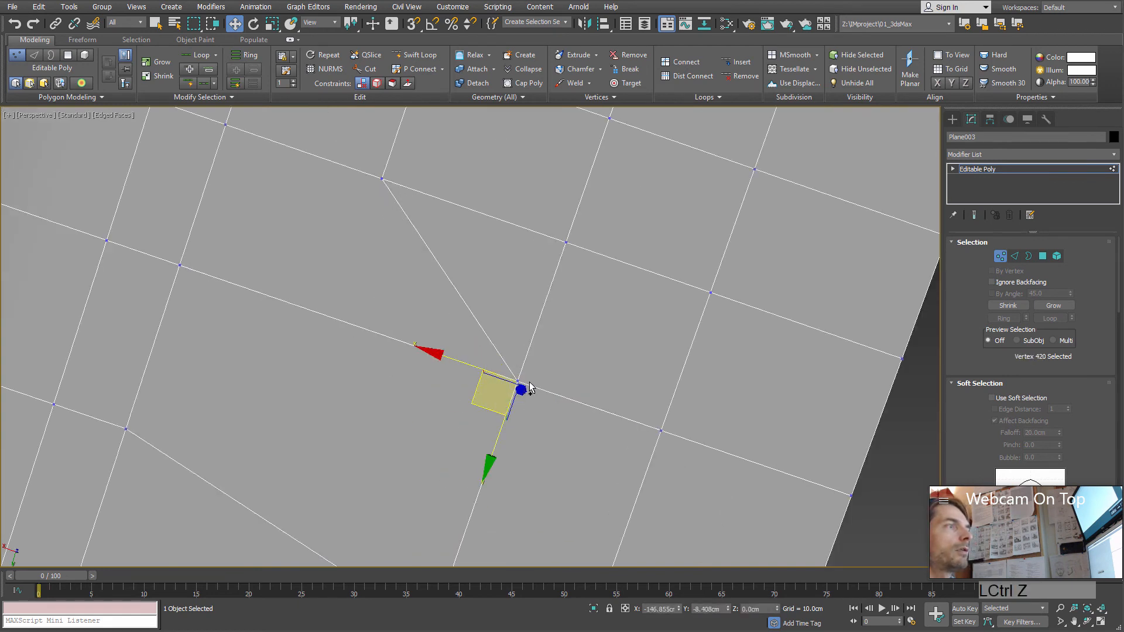
# Step: Pull the five coincident vertices outward in different directions to open a star-shaped hole in the flat grid
pyautogui.click(557, 421)
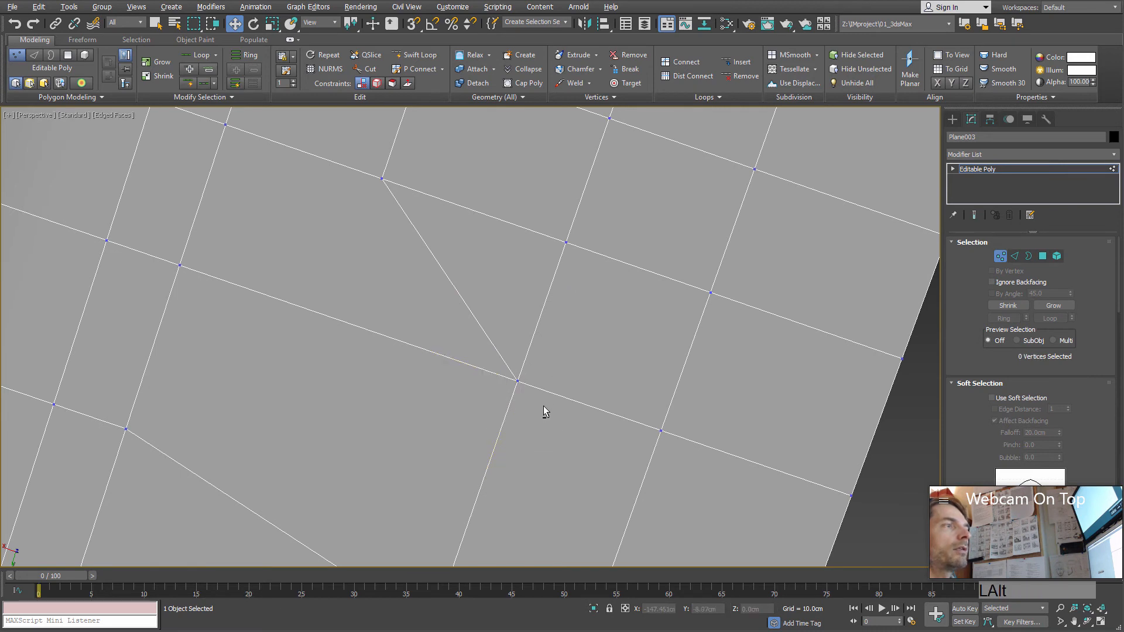
pyautogui.keyDown('alt'); pyautogui.moveTo(544, 408); pyautogui.dragTo(508, 433, button='middle'); pyautogui.keyUp('alt')
pyautogui.click(499, 395)
pyautogui.scroll(3, 521, 418)
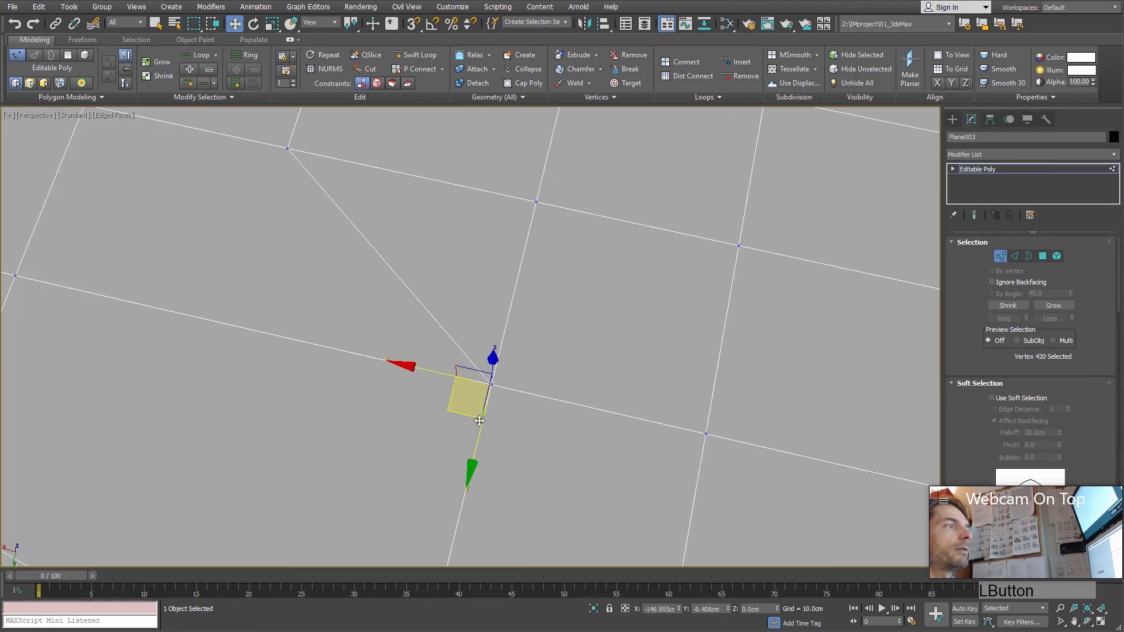
pyautogui.moveTo(457, 414); pyautogui.dragTo(457, 343)
pyautogui.click(541, 428)
pyautogui.click(491, 386)
pyautogui.click(527, 428)
pyautogui.click(492, 385)
pyautogui.moveTo(468, 399); pyautogui.dragTo(456, 353)
pyautogui.click(504, 417)
pyautogui.click(492, 386)
pyautogui.click(500, 400)
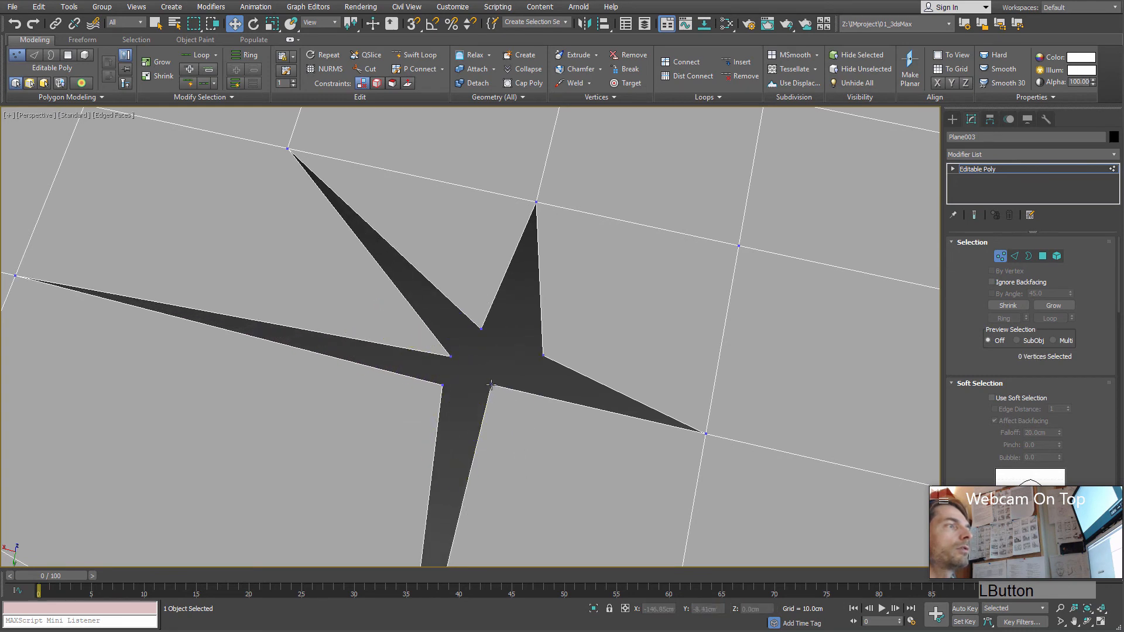
pyautogui.click(490, 385)
pyautogui.moveTo(467, 400); pyautogui.dragTo(489, 447)
# Step: Select the five vertices around the star-shaped hole and collapse them into a single vertex
pyautogui.moveTo(606, 513); pyautogui.dragTo(607, 512)
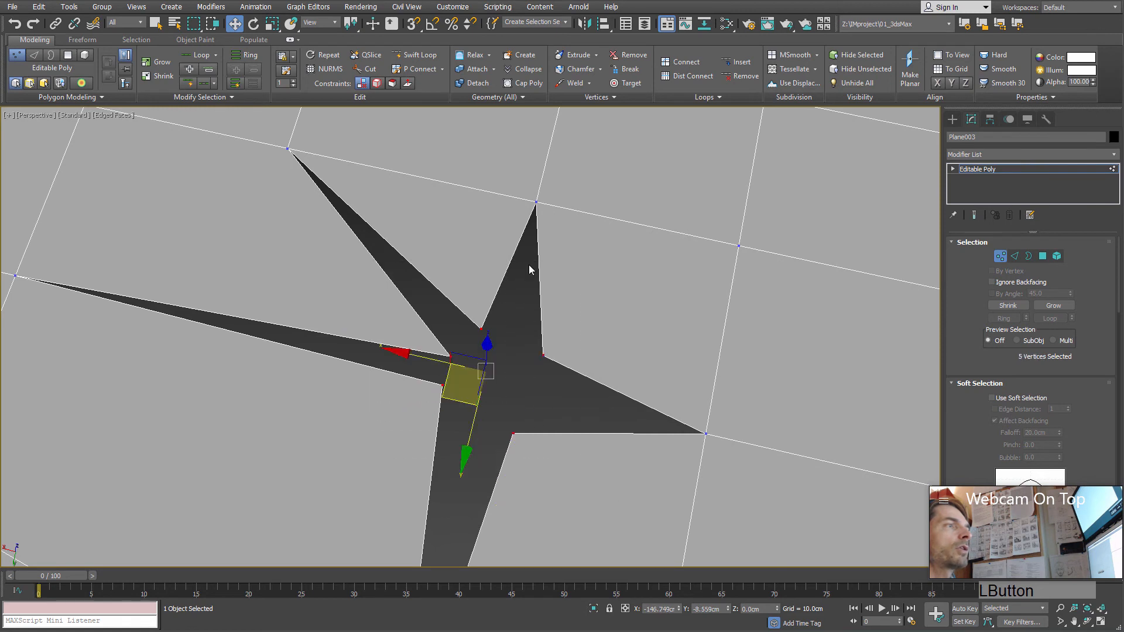
pyautogui.click(529, 69)
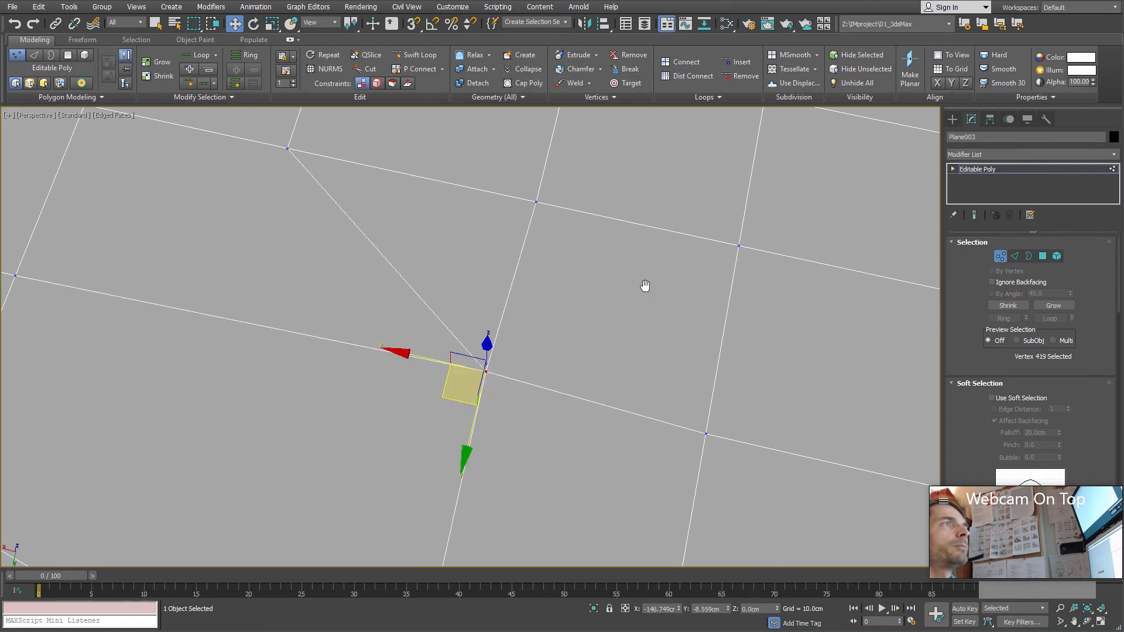
pyautogui.scroll(-4, 602, 285)
pyautogui.moveTo(645, 286); pyautogui.dragTo(615, 253, button='middle')
pyautogui.scroll(-3, 631, 287)
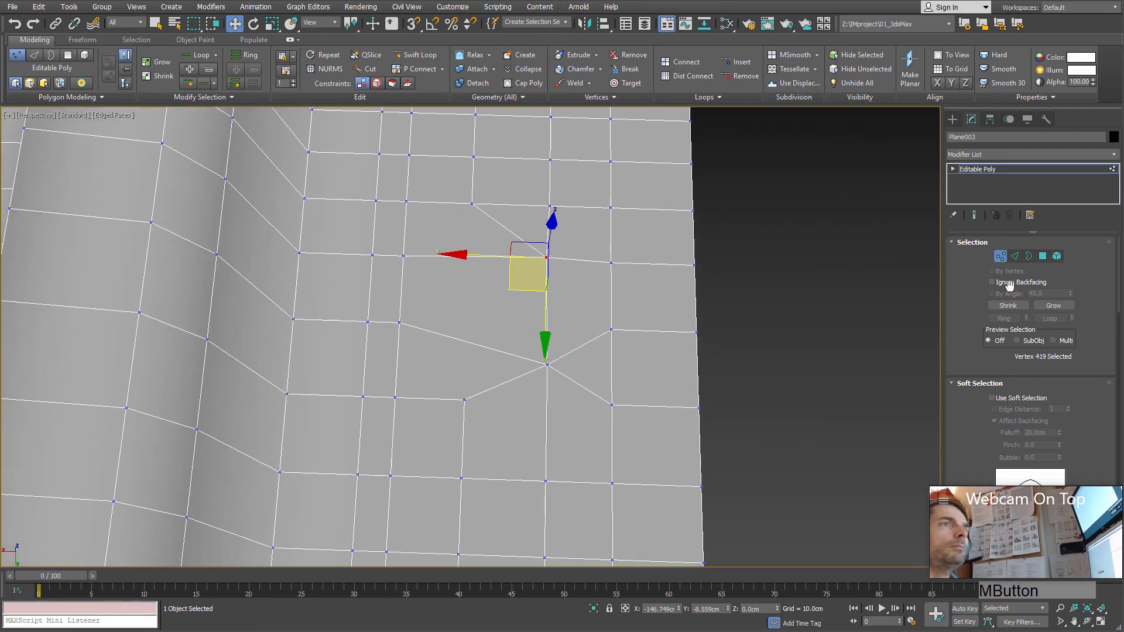
# Step: Switch to edge level and select the whole ring of 22 edges across the ridge's flat top
pyautogui.click(1013, 257)
pyautogui.moveTo(612, 314); pyautogui.dragTo(585, 394, button='middle')
pyautogui.scroll(3, 546, 378)
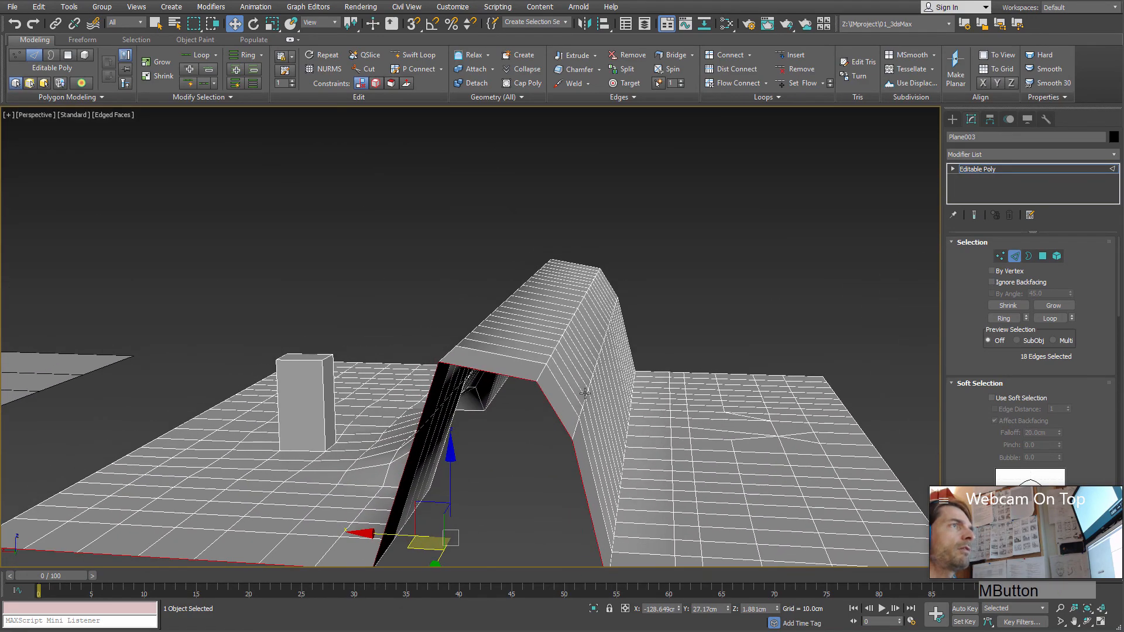
pyautogui.click(481, 370)
pyautogui.keyDown('alt'); pyautogui.moveTo(481, 371); pyautogui.dragTo(541, 365, button='middle'); pyautogui.keyUp('alt')
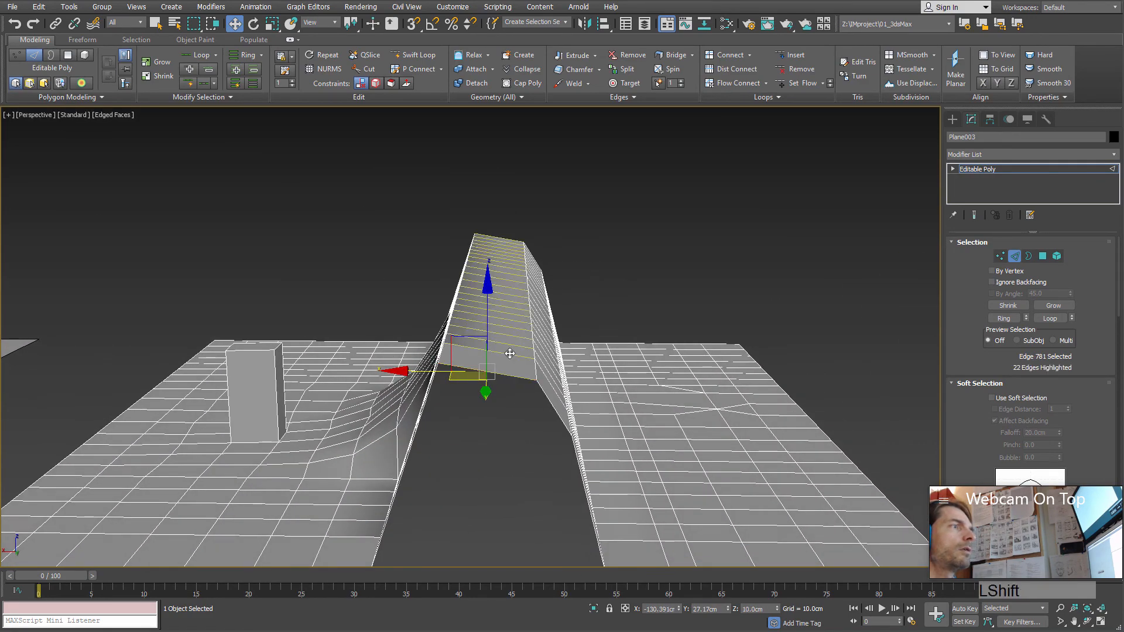
pyautogui.keyDown('shift'); pyautogui.click(541, 364); pyautogui.keyUp('shift')
pyautogui.moveTo(525, 311); pyautogui.dragTo(567, 369, button='middle')
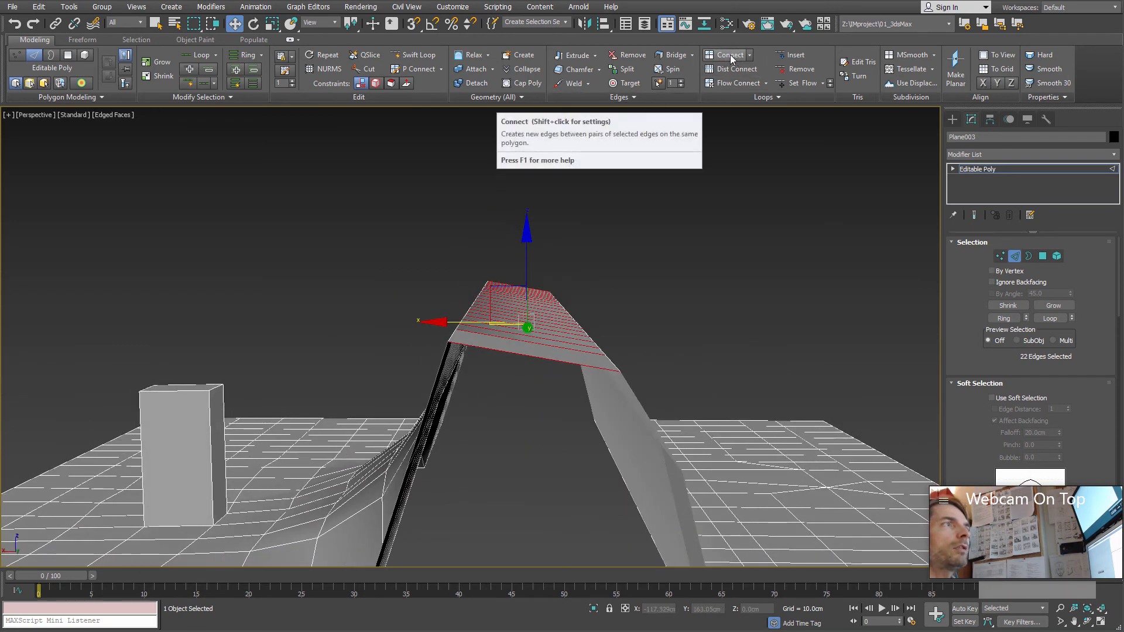
# Step: Undo the plain Connect on the ridge-top edge ring and add its middle loop with Flow Connect instead
pyautogui.keyDown('alt'); pyautogui.moveTo(544, 328); pyautogui.dragTo(532, 282, button='middle'); pyautogui.keyUp('alt')
pyautogui.hotkey('ctrl', 'z')
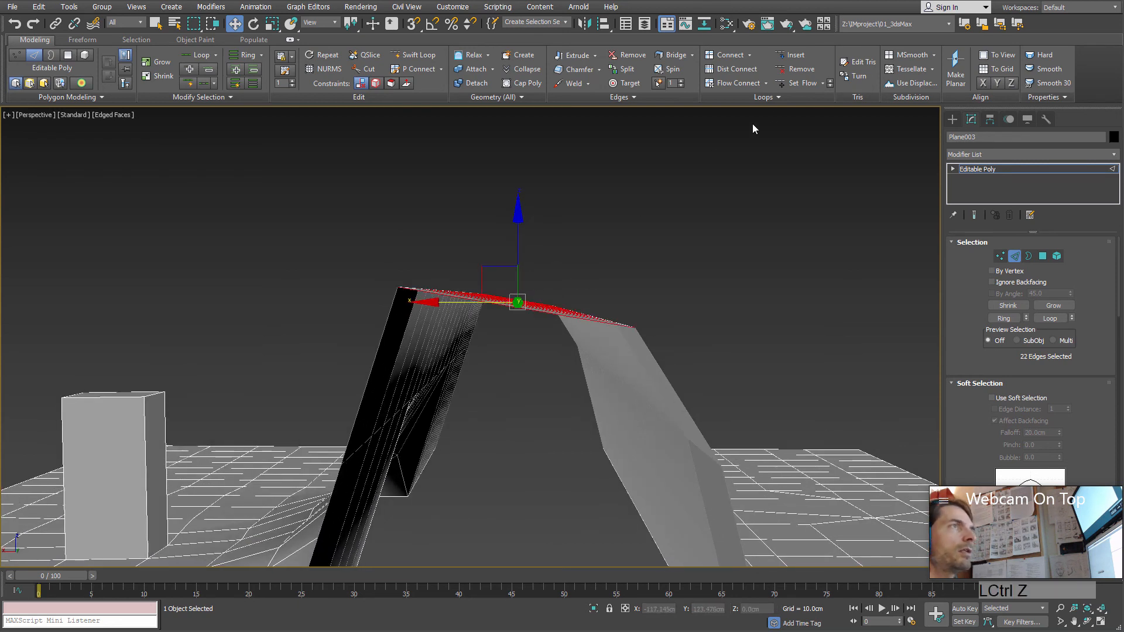
pyautogui.click(744, 83)
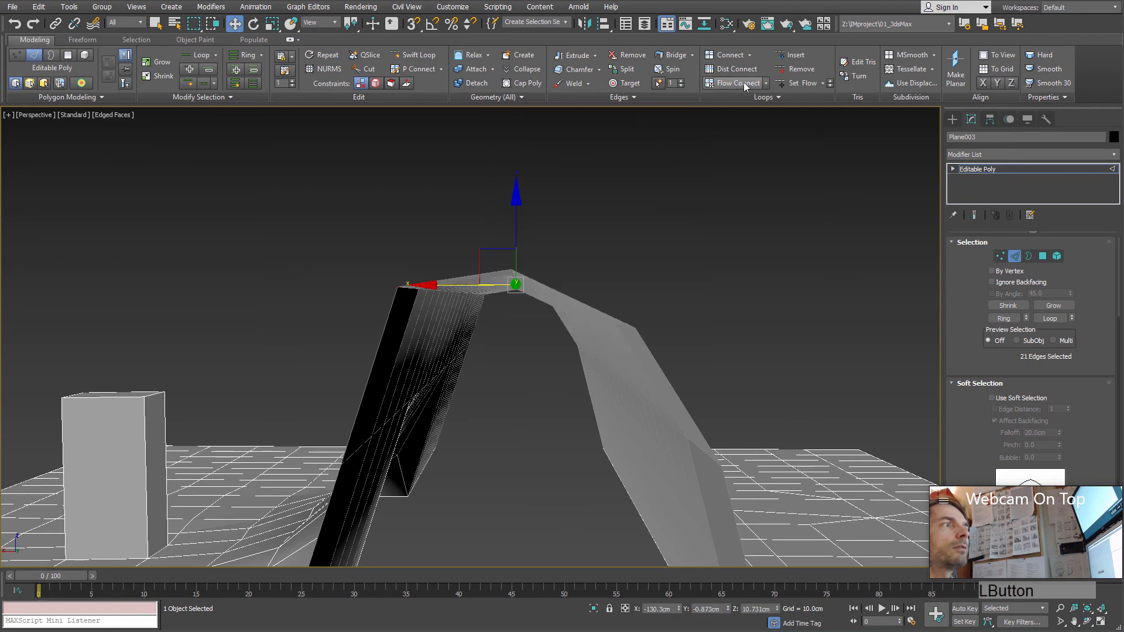
pyautogui.keyDown('alt'); pyautogui.moveTo(529, 354); pyautogui.dragTo(531, 357, button='middle'); pyautogui.keyUp('alt')
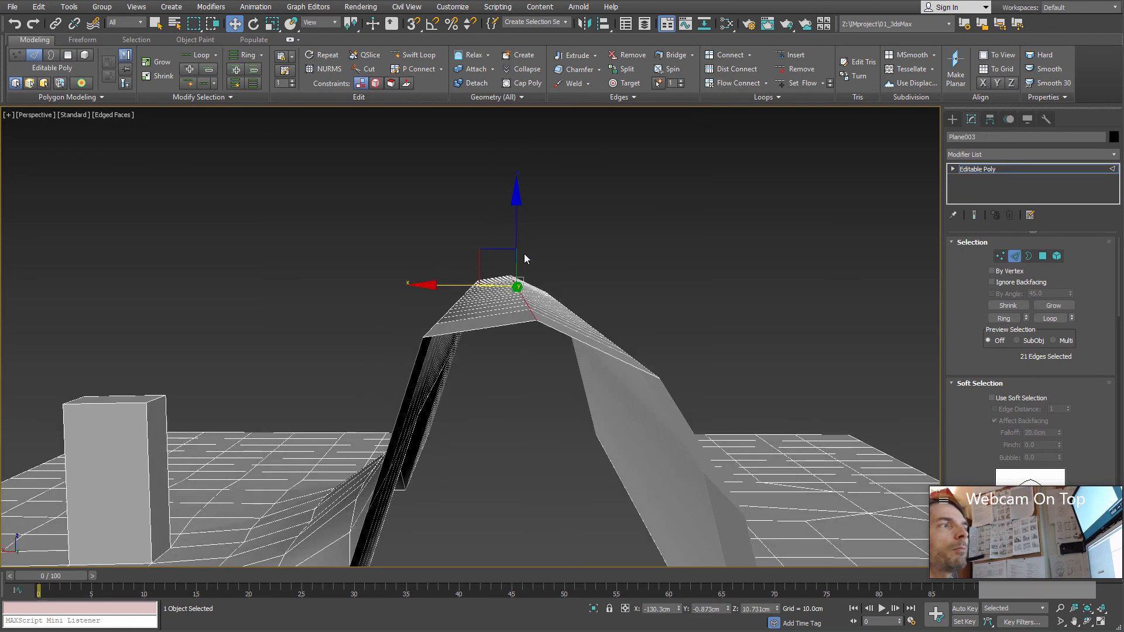
# Step: Select the ring across the ridge-top half facing away from the small box and add a loop with Flow Connect
pyautogui.keyDown('alt'); pyautogui.moveTo(665, 417); pyautogui.dragTo(480, 385, button='middle'); pyautogui.keyUp('alt')
pyautogui.click(511, 374)
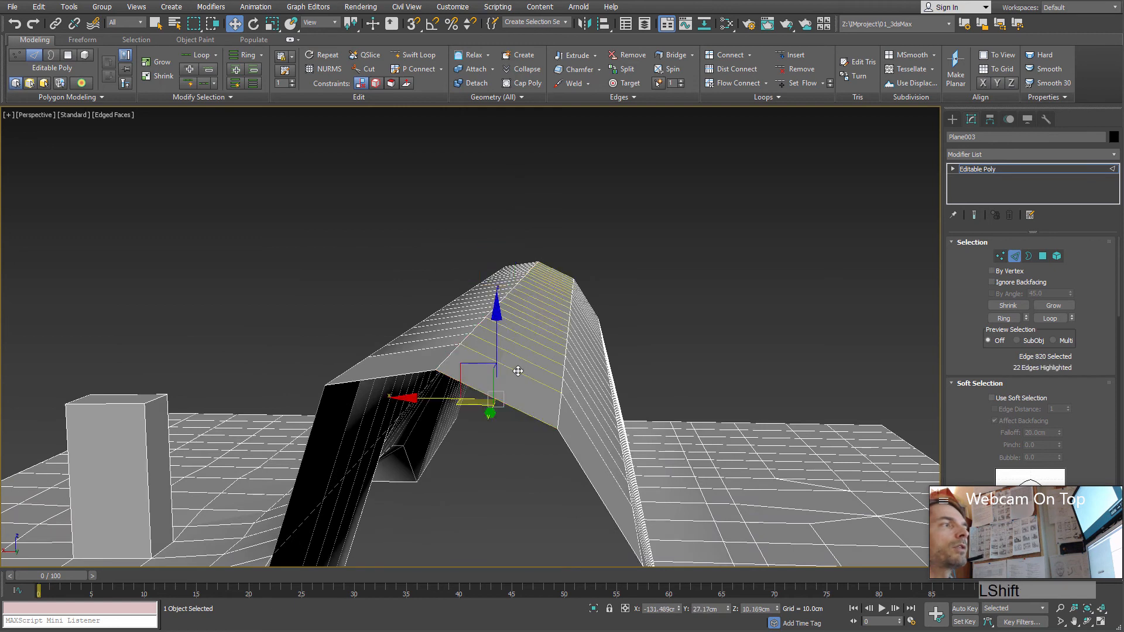
pyautogui.keyDown('shift'); pyautogui.click(493, 388); pyautogui.keyUp('shift')
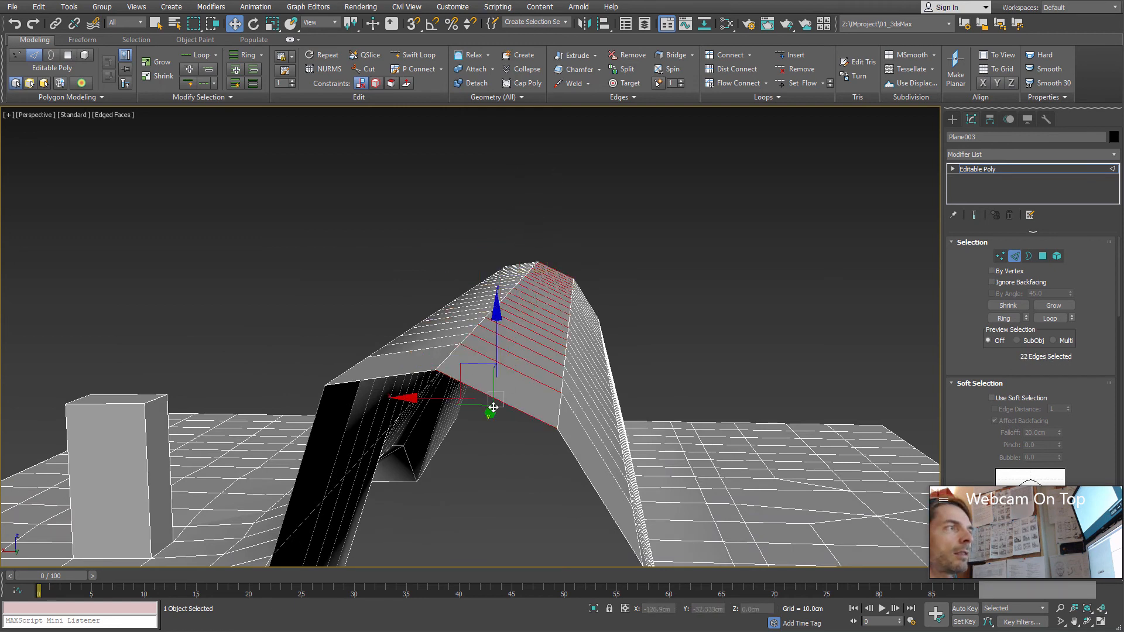
pyautogui.click(733, 82)
# Step: Select the ring of 22 edges across the ridge-top half nearer the small box
pyautogui.keyDown('alt'); pyautogui.moveTo(525, 375); pyautogui.dragTo(482, 372, button='middle'); pyautogui.keyUp('alt')
pyautogui.click(472, 366)
pyautogui.keyDown('shift'); pyautogui.click(483, 340); pyautogui.keyUp('shift')
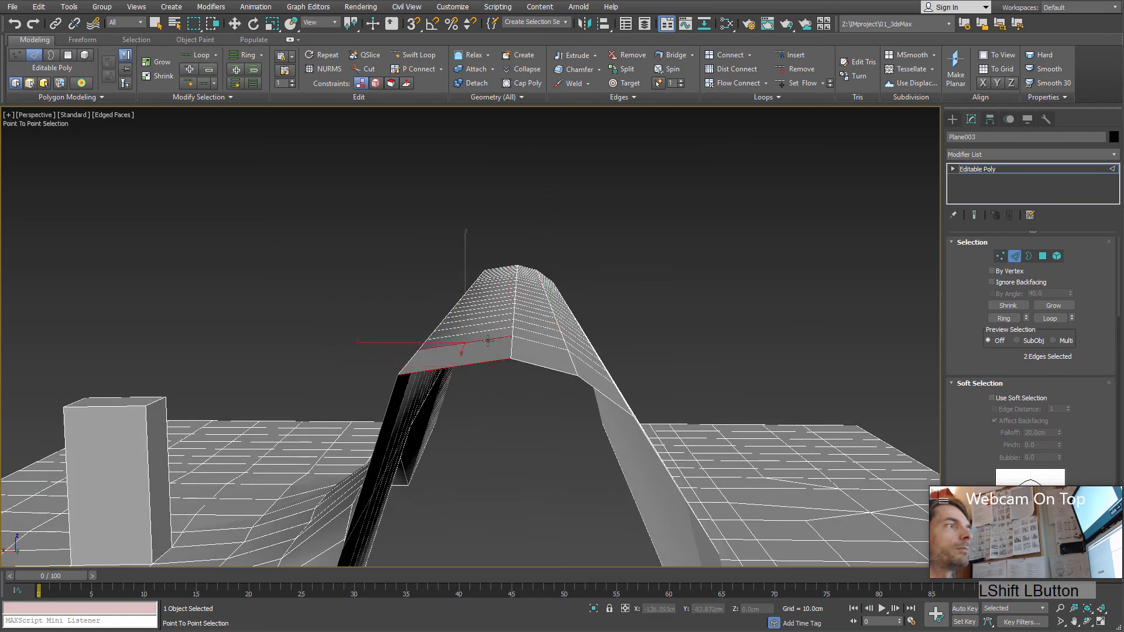
pyautogui.keyDown('shift'); pyautogui.click(487, 345); pyautogui.keyUp('shift')
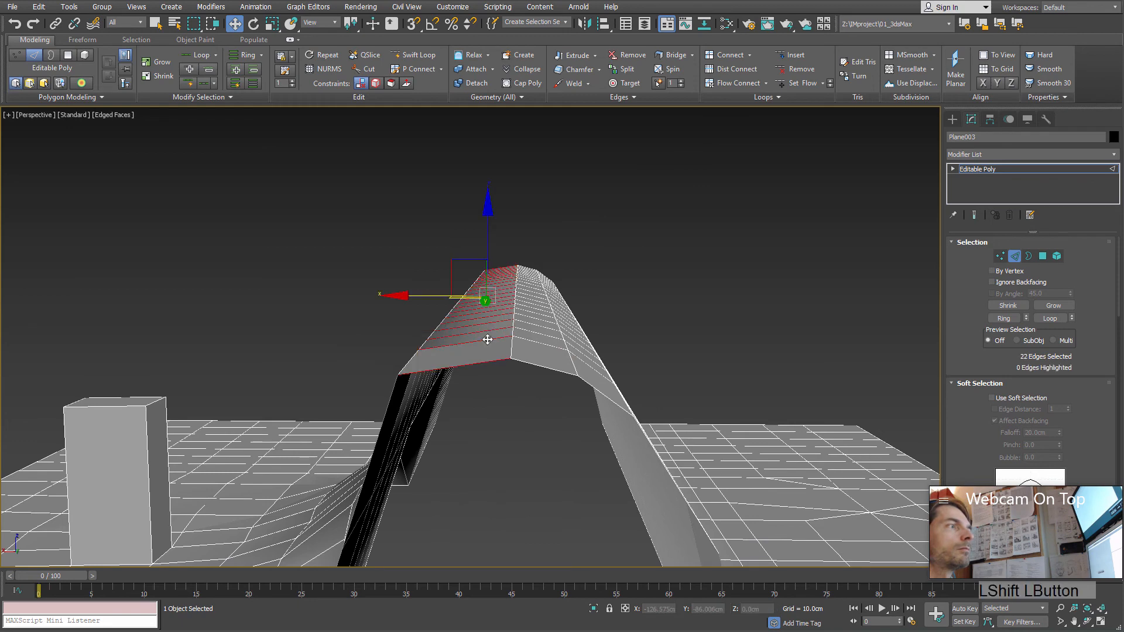
# Step: Try Flow Connect on the selected edge ring, inspect the curvature, and undo it
pyautogui.click(736, 86)
pyautogui.keyDown('alt'); pyautogui.moveTo(589, 270); pyautogui.dragTo(586, 275, button='middle'); pyautogui.keyUp('alt')
pyautogui.keyDown('alt'); pyautogui.moveTo(554, 373); pyautogui.dragTo(566, 372, button='middle'); pyautogui.keyUp('alt')
pyautogui.hotkey('ctrl', 'z')
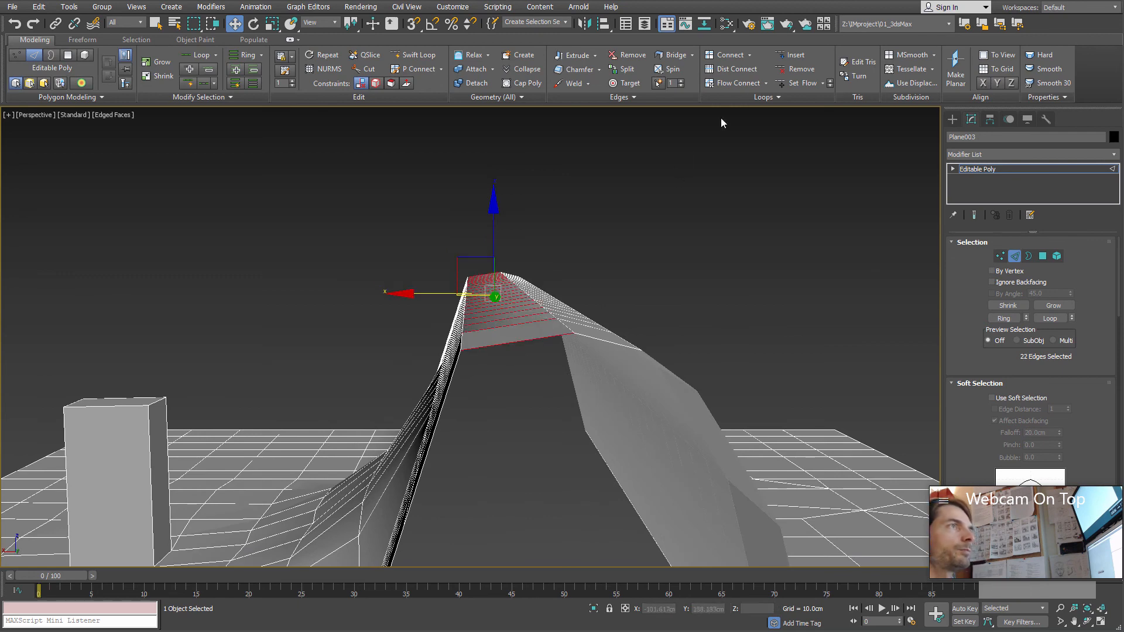
# Step: Insert a plain Connect loop across the selected ring and apply Set Flow to fit it to the ridge's curvature
pyautogui.click(732, 57)
pyautogui.keyDown('alt'); pyautogui.moveTo(539, 325); pyautogui.dragTo(602, 294, button='middle'); pyautogui.keyUp('alt')
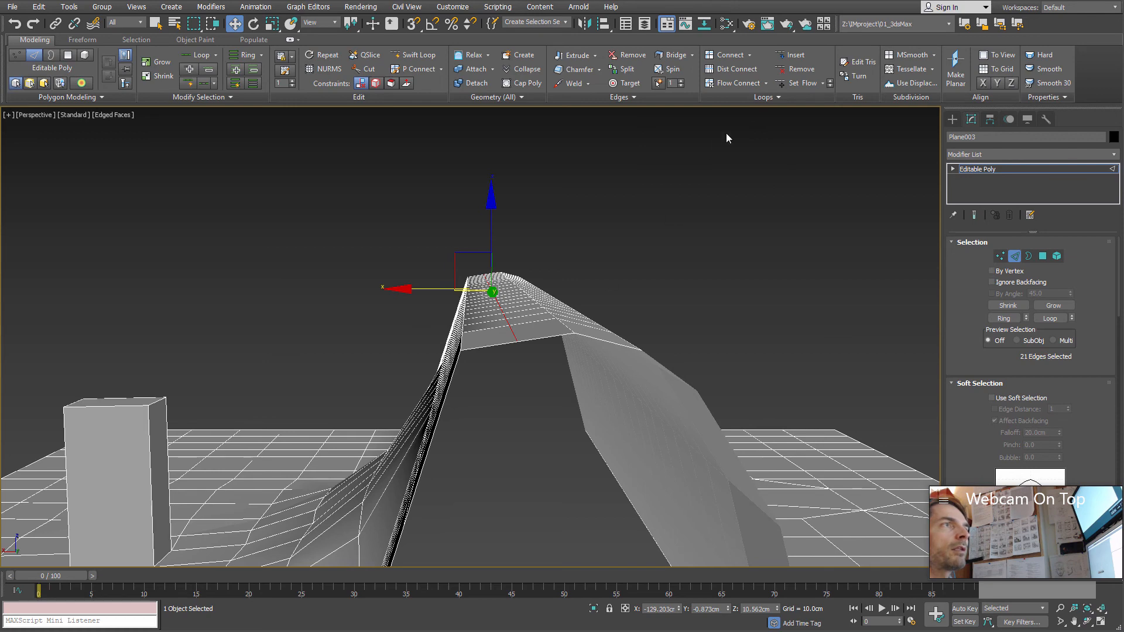
pyautogui.click(802, 83)
pyautogui.keyDown('alt'); pyautogui.moveTo(537, 376); pyautogui.dragTo(504, 370, button='middle'); pyautogui.keyUp('alt')
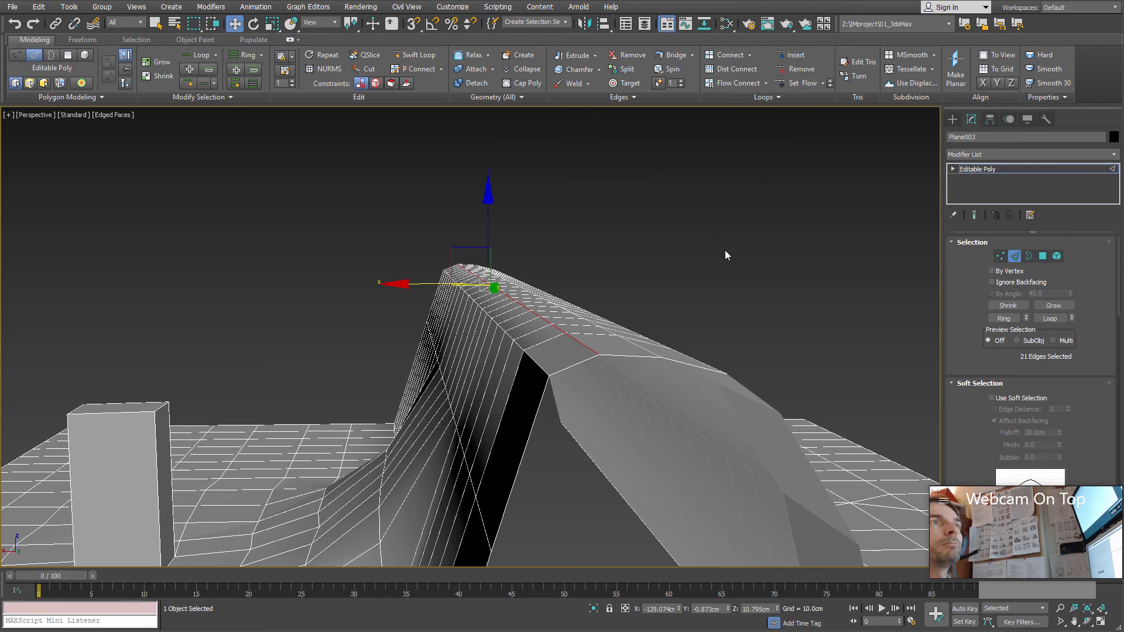
# Step: Look through the additional edge, geometry and loop commands to find Loop Tools
pyautogui.keyDown('alt'); pyautogui.moveTo(725, 255); pyautogui.dragTo(486, 401, button='middle'); pyautogui.keyUp('alt')
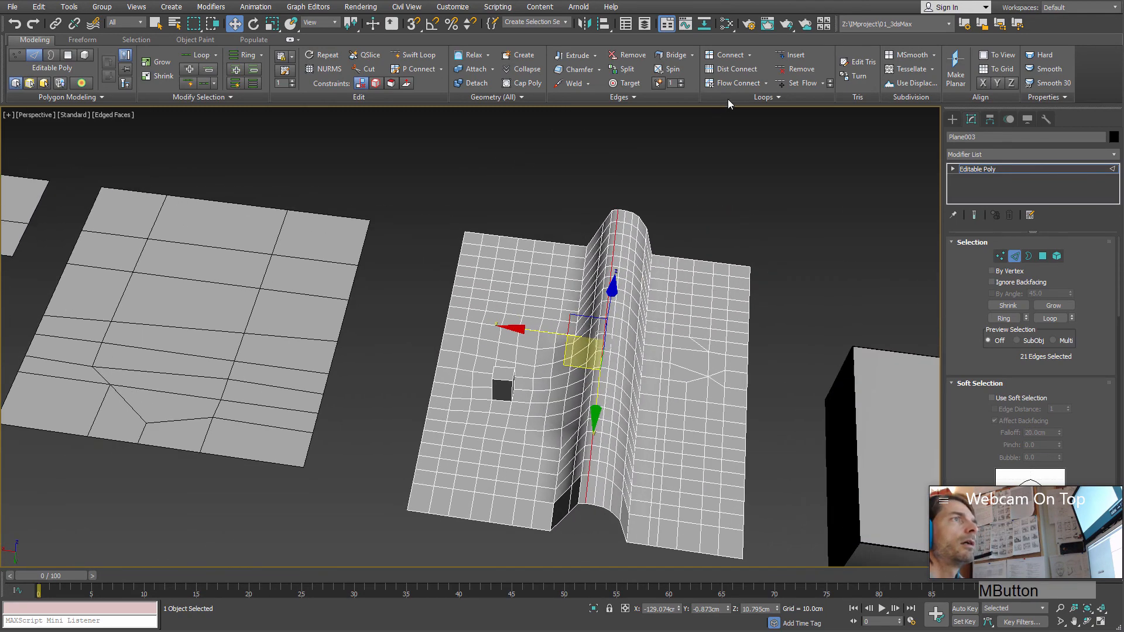
pyautogui.click(774, 97)
pyautogui.click(634, 98)
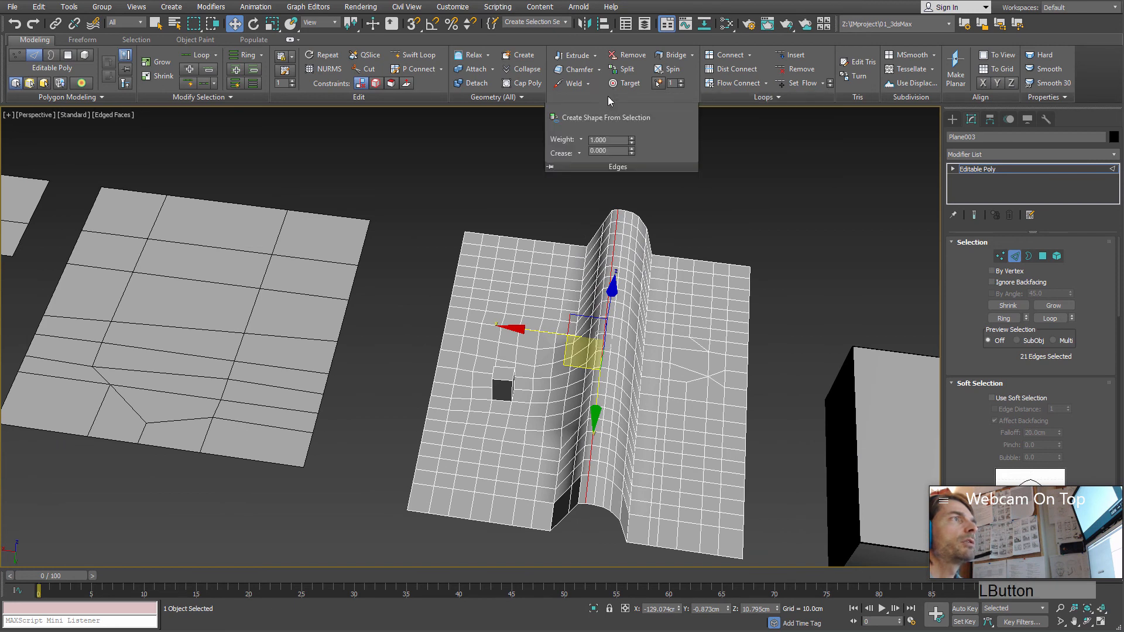
pyautogui.click(501, 98)
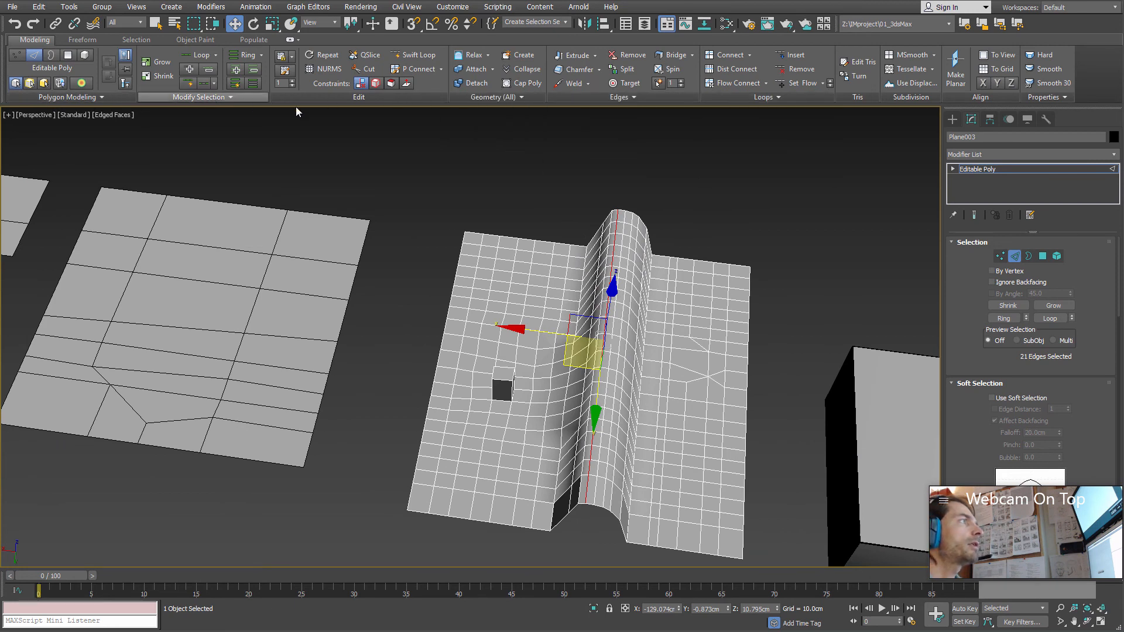
pyautogui.click(772, 97)
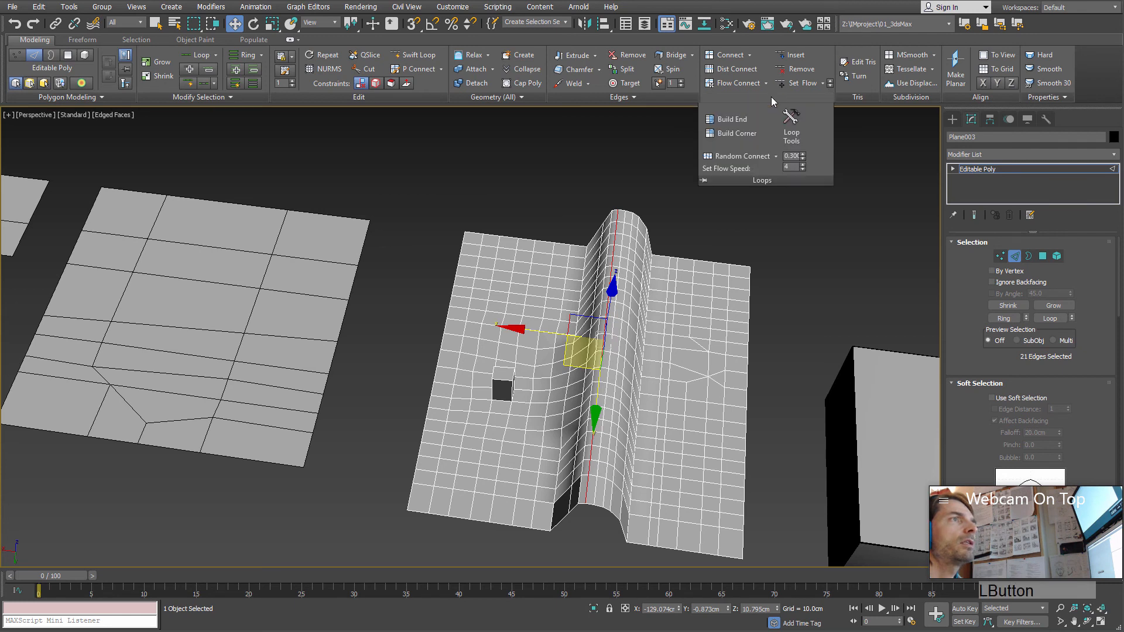
# Step: Open the Loop Tools dialog over the viewport and select the flat cut plane next to the ridge mesh as a whole object
pyautogui.click(802, 126)
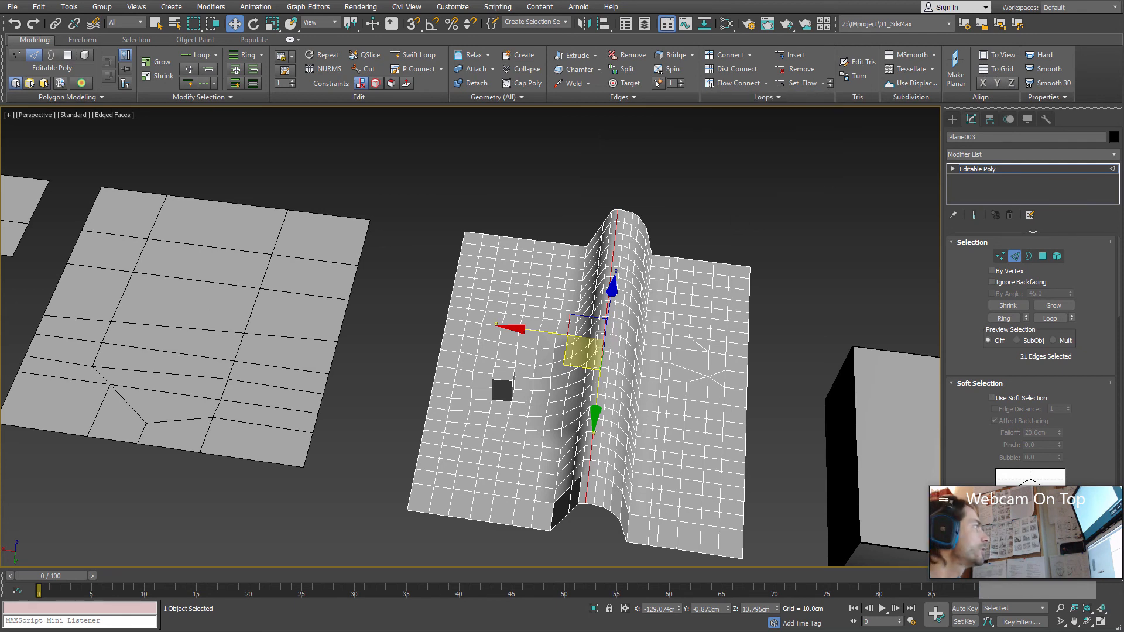
pyautogui.moveTo(931, 376); pyautogui.dragTo(816, 155)
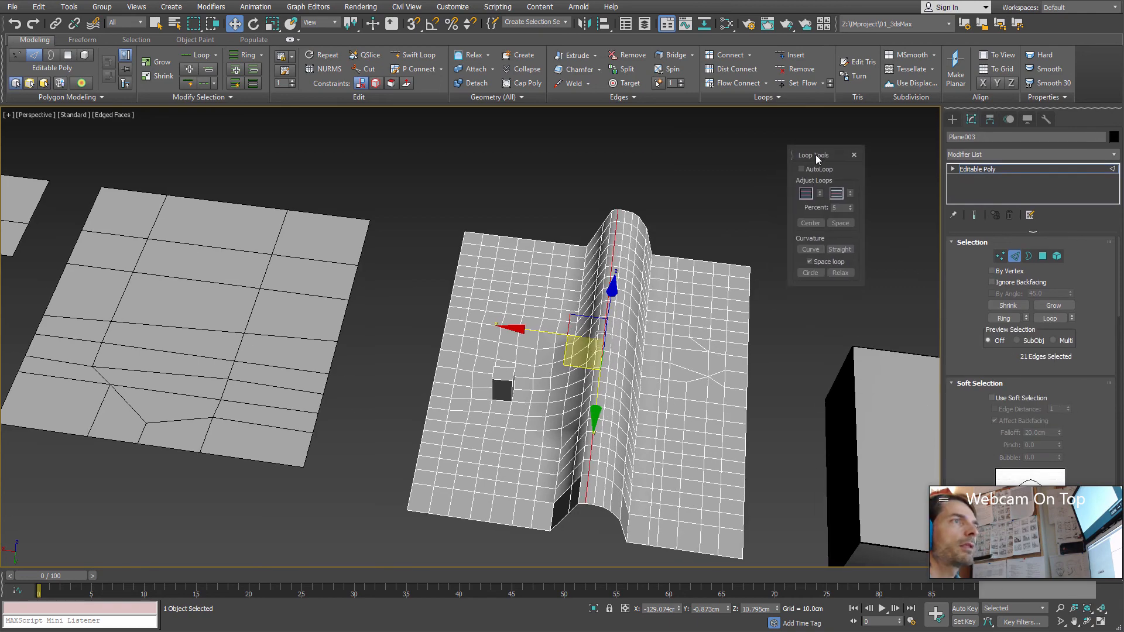
pyautogui.keyDown('alt'); pyautogui.moveTo(614, 414); pyautogui.dragTo(592, 382, button='middle'); pyautogui.keyUp('alt')
pyautogui.moveTo(420, 364); pyautogui.dragTo(519, 405, button='middle')
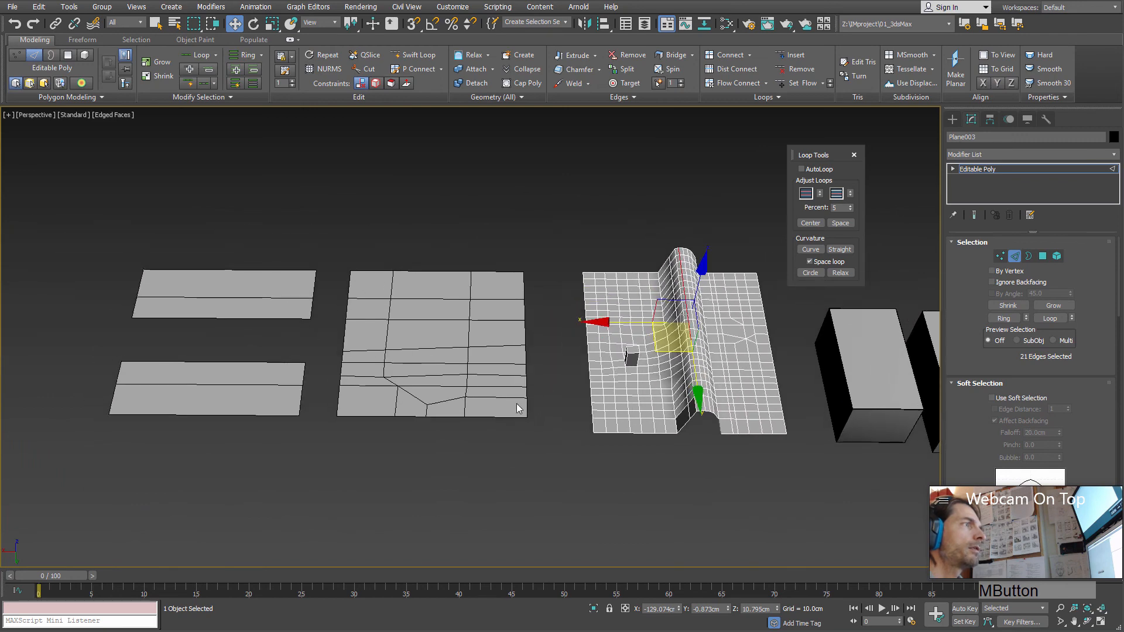
pyautogui.scroll(3, 453, 377)
pyautogui.scroll(2, 444, 375)
pyautogui.click(1014, 256)
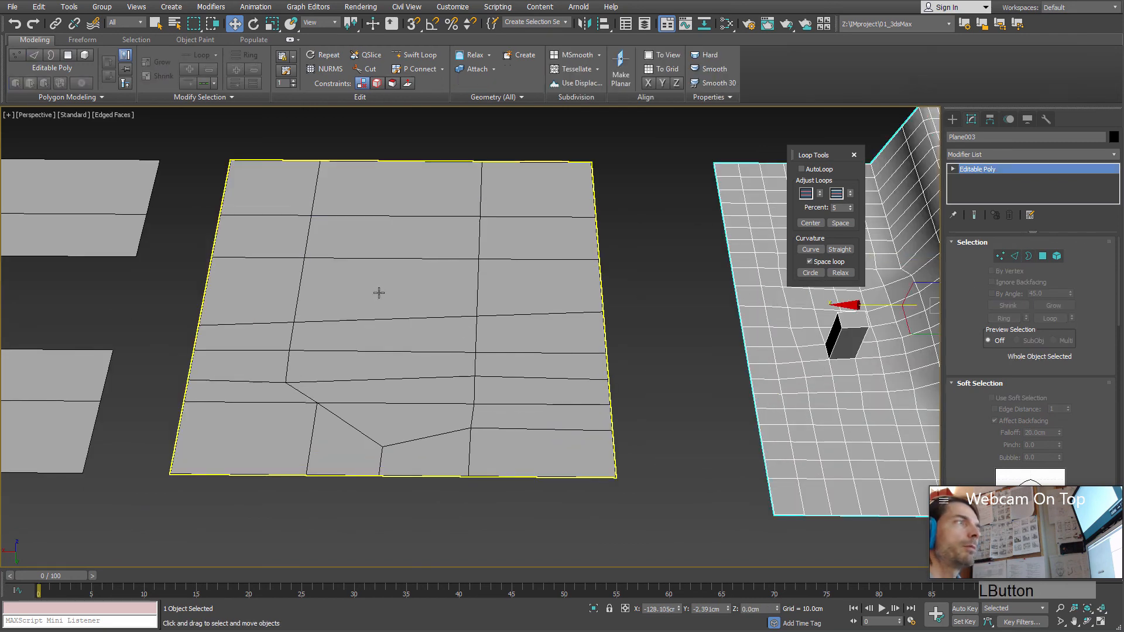
pyautogui.click(408, 361)
pyautogui.keyDown('alt'); pyautogui.moveTo(448, 380); pyautogui.dragTo(720, 372, button='middle'); pyautogui.keyUp('alt')
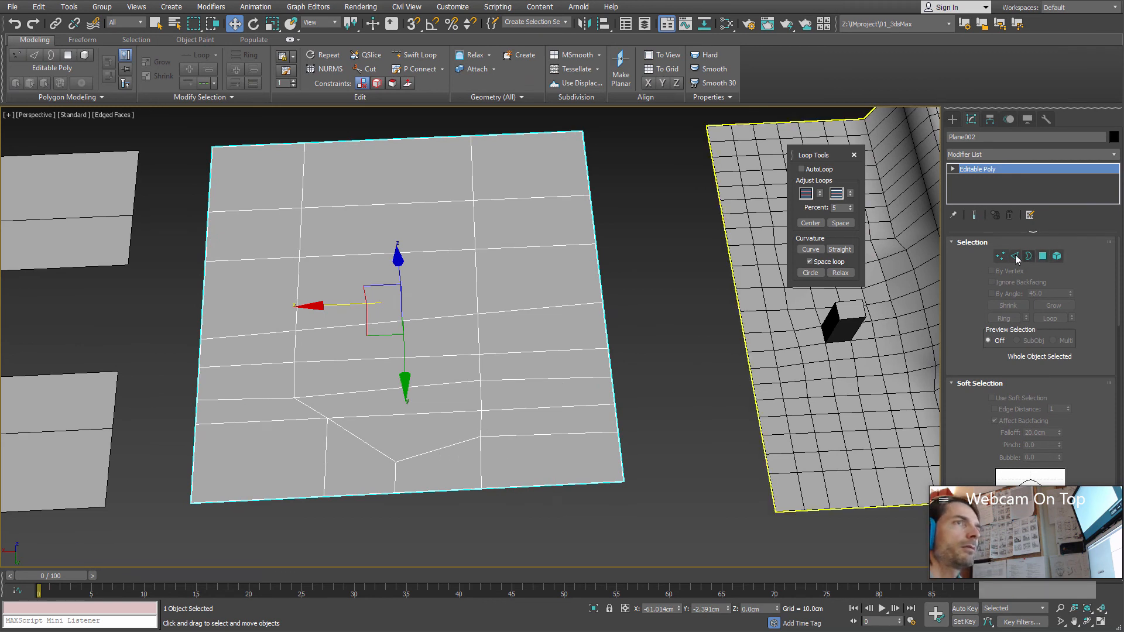
# Step: Subdivide the flat plane with a TurboSmooth modifier and convert the result to Editable Poly
pyautogui.click(1112, 156)
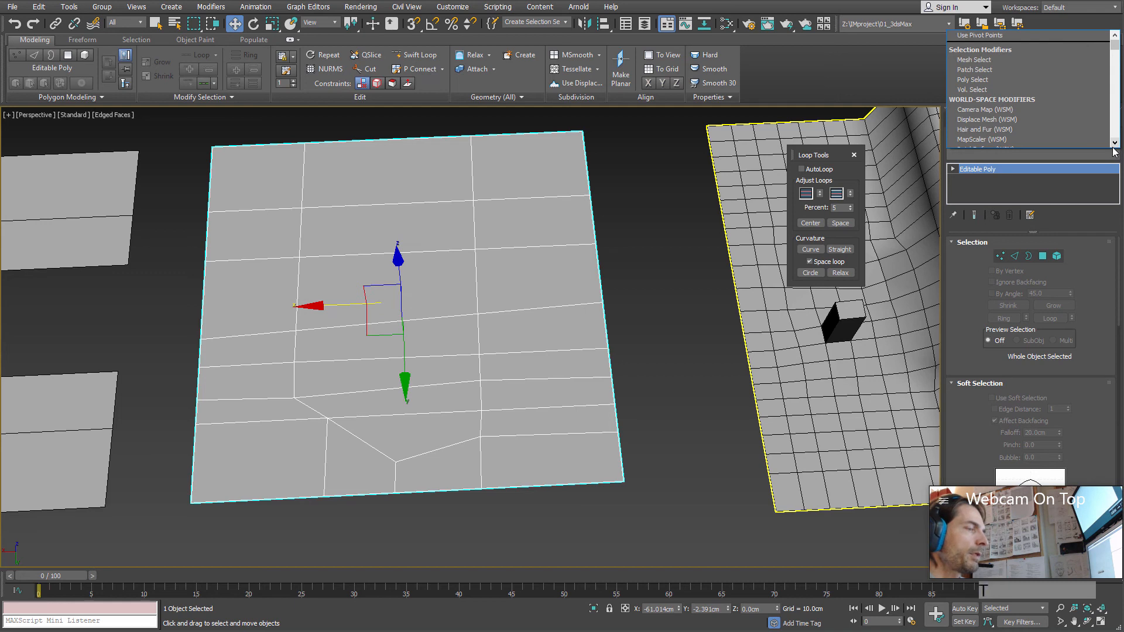
pyautogui.press('t')
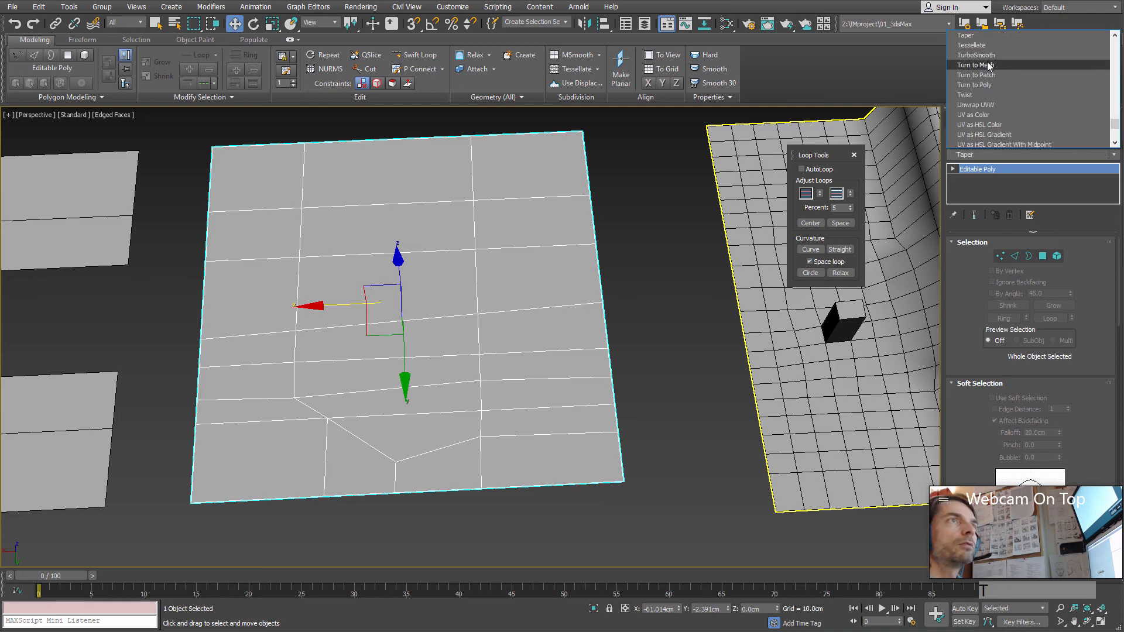
pyautogui.click(976, 55)
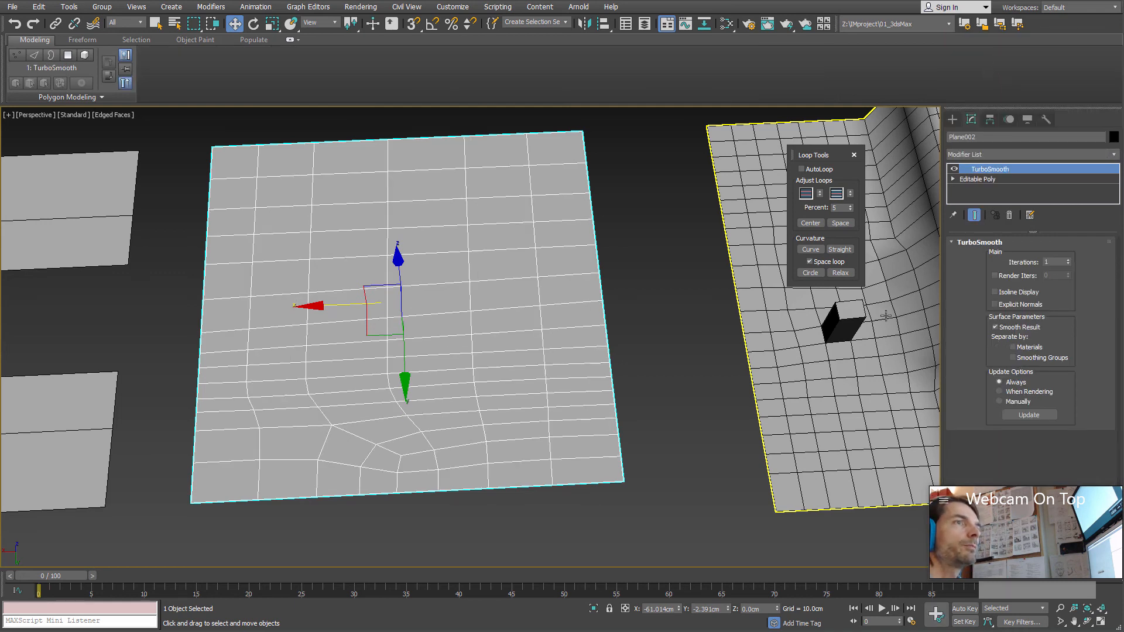
pyautogui.rightClick(404, 284)
pyautogui.moveTo(462, 413)
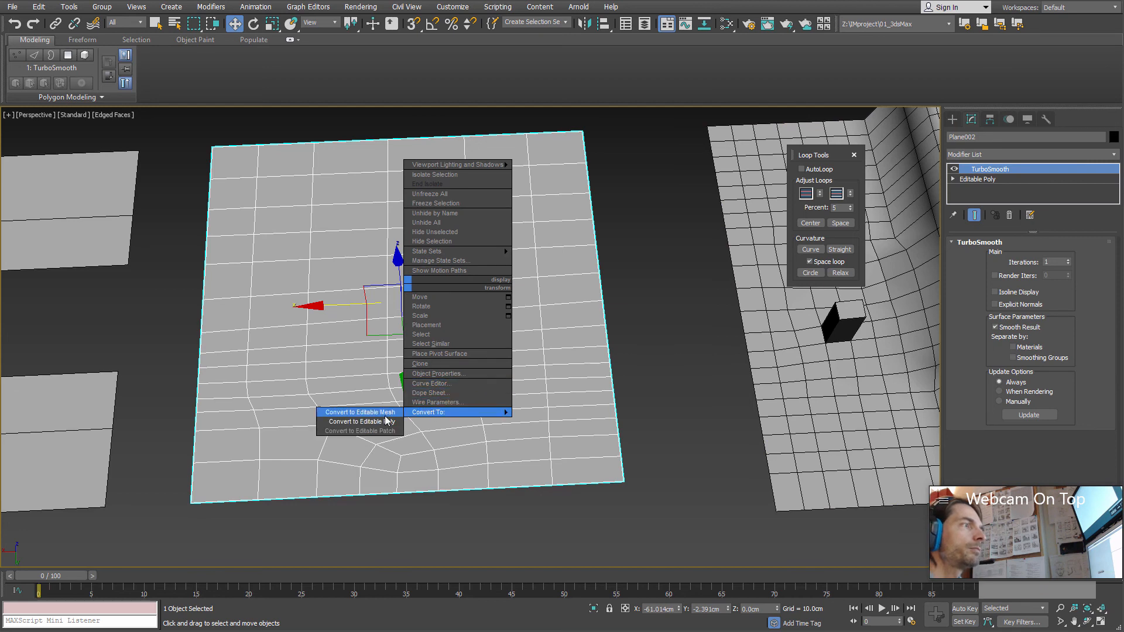
pyautogui.click(383, 421)
# Step: Delete a block of four adjacent polygons, two by two, in the middle of the subdivided plane
pyautogui.moveTo(496, 436); pyautogui.dragTo(513, 463, button='middle')
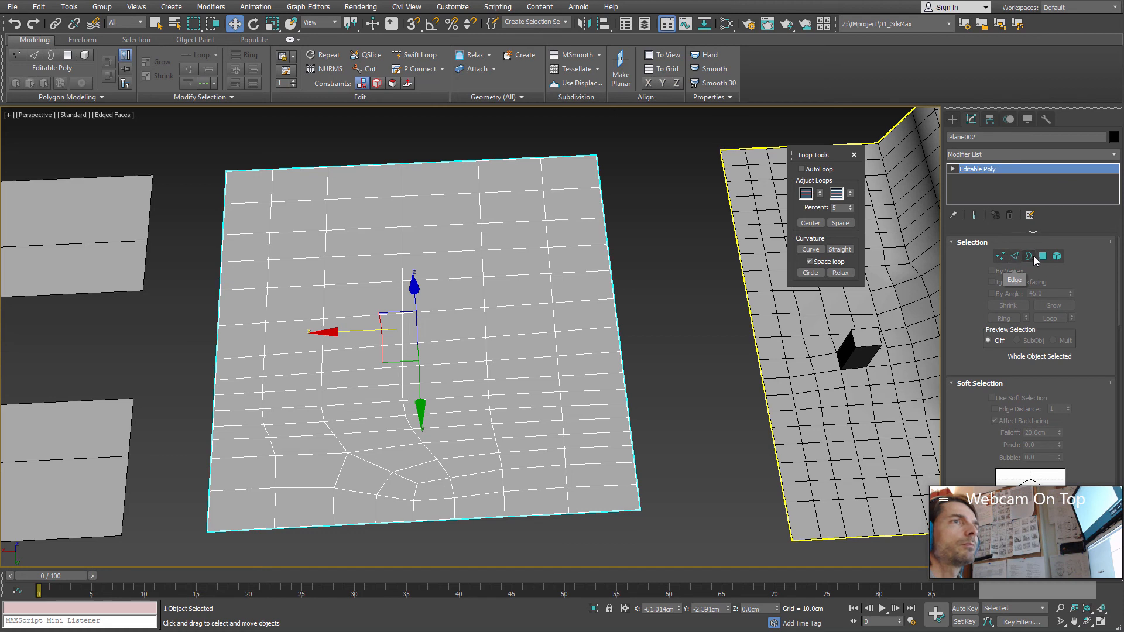
pyautogui.click(1043, 257)
pyautogui.click(1043, 256)
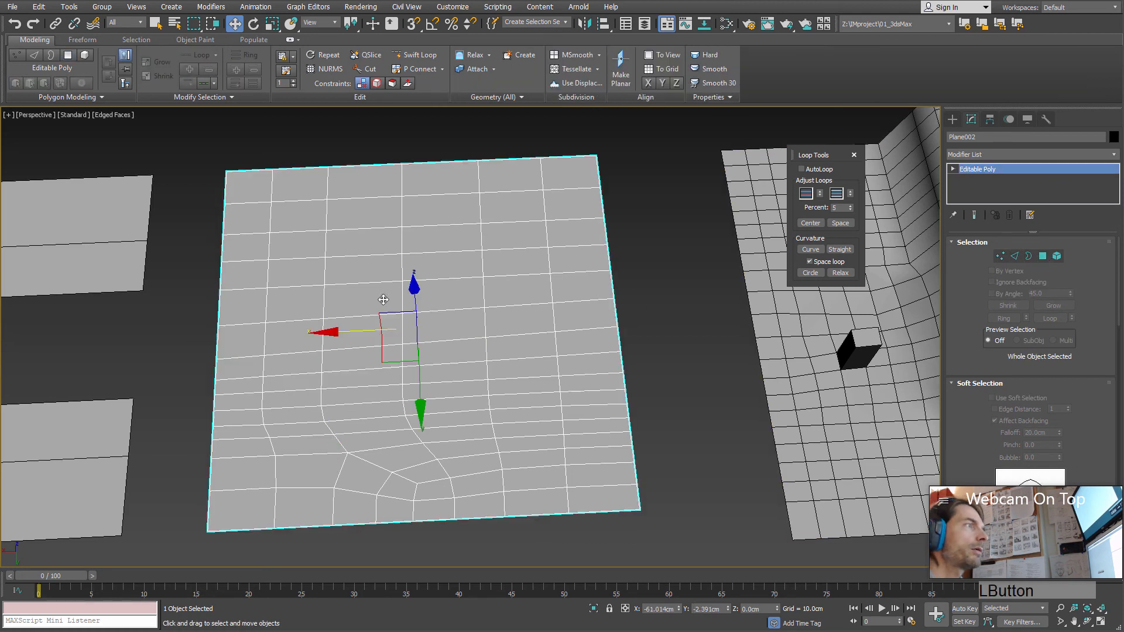
pyautogui.click(1046, 258)
pyautogui.click(393, 296)
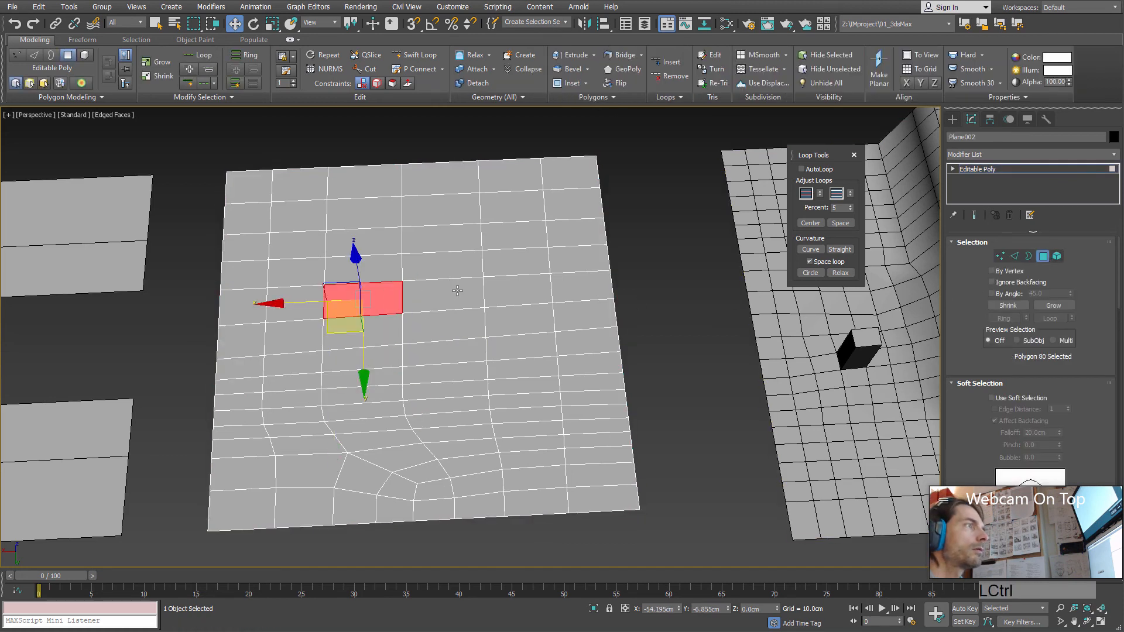
pyautogui.keyDown('ctrl'); pyautogui.click(457, 291); pyautogui.keyUp('ctrl')
pyautogui.keyDown('ctrl'); pyautogui.click(443, 326); pyautogui.keyUp('ctrl')
pyautogui.keyDown('ctrl'); pyautogui.click(388, 331); pyautogui.keyUp('ctrl')
pyautogui.press('Delete')
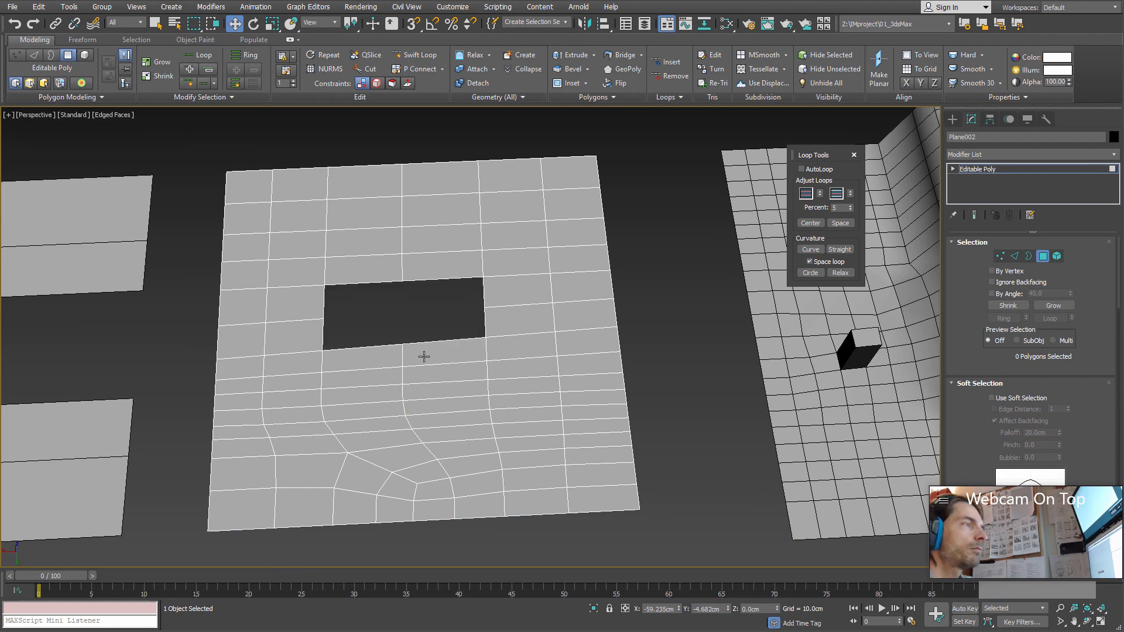
# Step: Select the border around the rectangular hole in the plane
pyautogui.moveTo(359, 309); pyautogui.dragTo(445, 371, button='middle')
pyautogui.scroll(4, 445, 371)
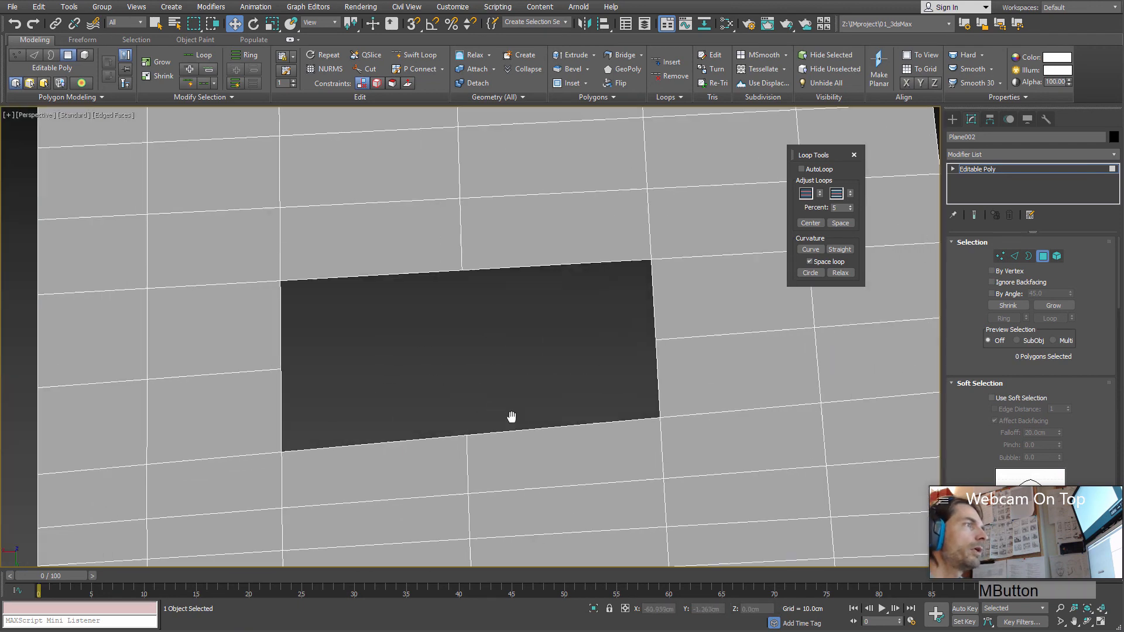
pyautogui.scroll(-2, 231, 306)
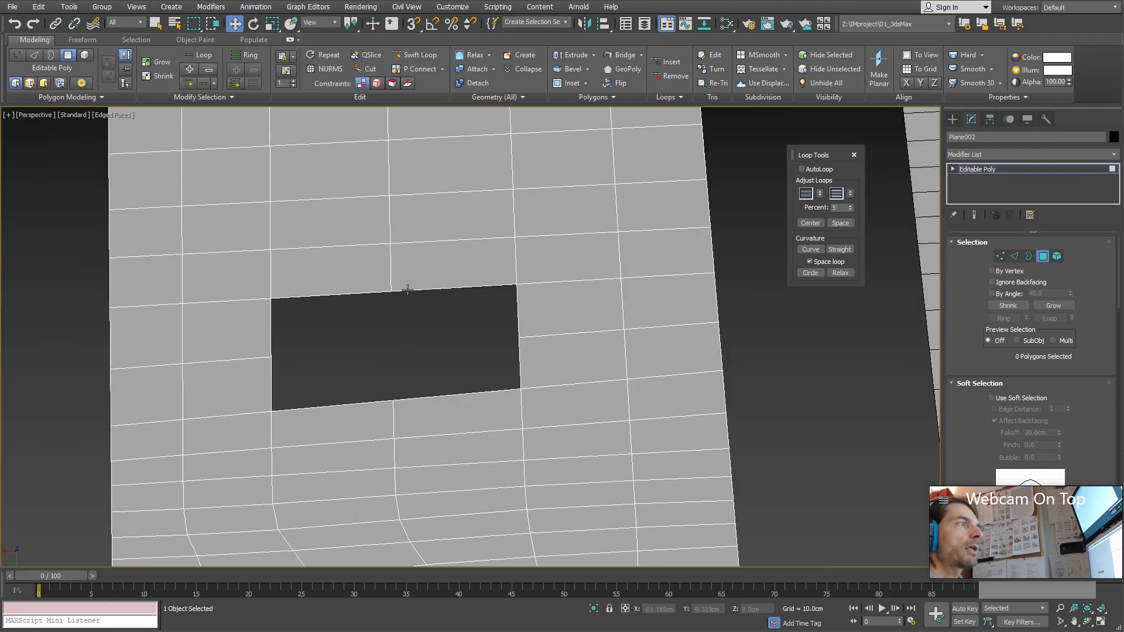
pyautogui.keyDown('alt'); pyautogui.moveTo(351, 360); pyautogui.dragTo(451, 390, button='middle'); pyautogui.keyUp('alt')
pyautogui.click(1029, 256)
pyautogui.click(448, 309)
# Step: Try the Loop Tools Circle operation on the hole's border, inspect the twisted edges, and undo it
pyautogui.click(818, 275)
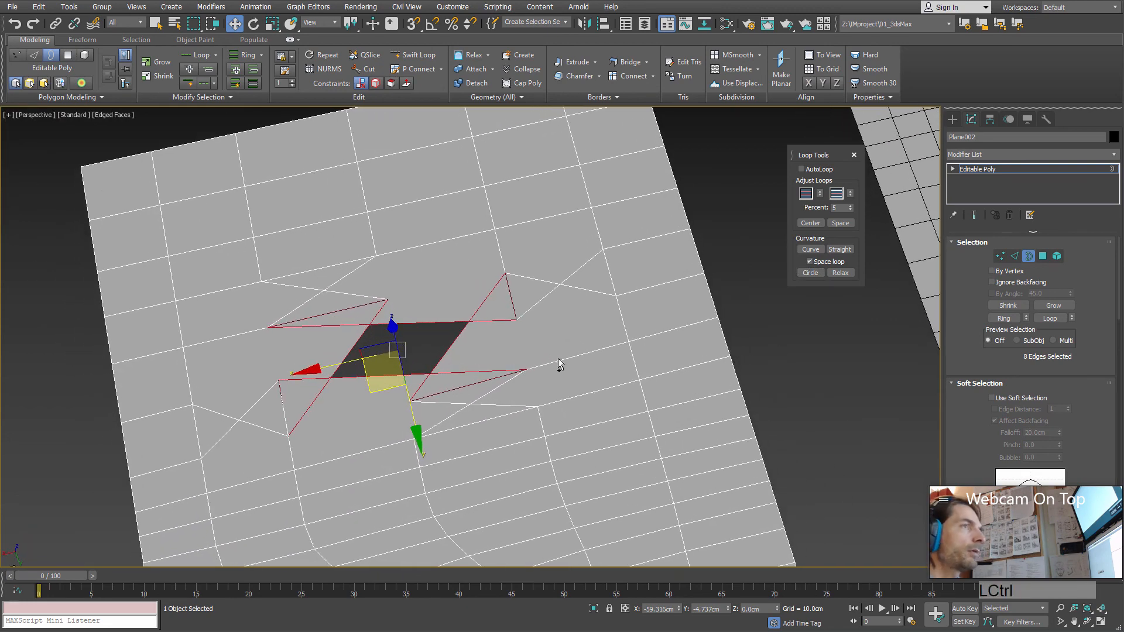
pyautogui.keyDown('alt'); pyautogui.moveTo(669, 227); pyautogui.dragTo(554, 261, button='middle'); pyautogui.keyUp('alt')
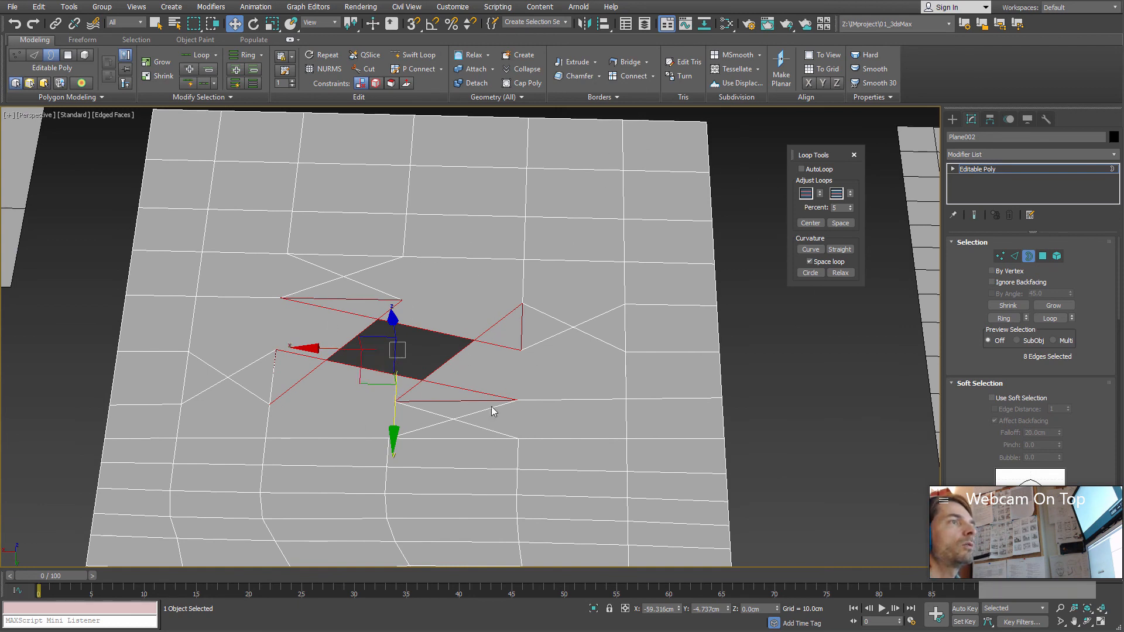
pyautogui.moveTo(822, 156); pyautogui.dragTo(790, 154)
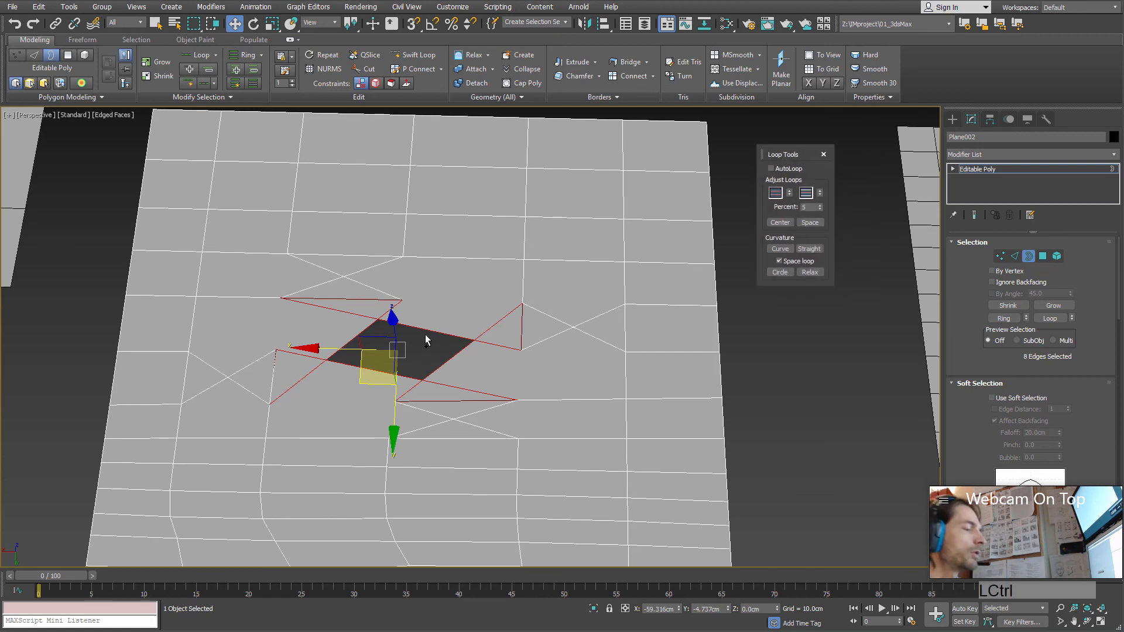
pyautogui.hotkey('ctrl', 'z')
# Step: Extend the hole's border inward twice by scaling it with extrusion, adding two concentric rings of faces
pyautogui.moveTo(456, 364); pyautogui.dragTo(471, 390, button='middle')
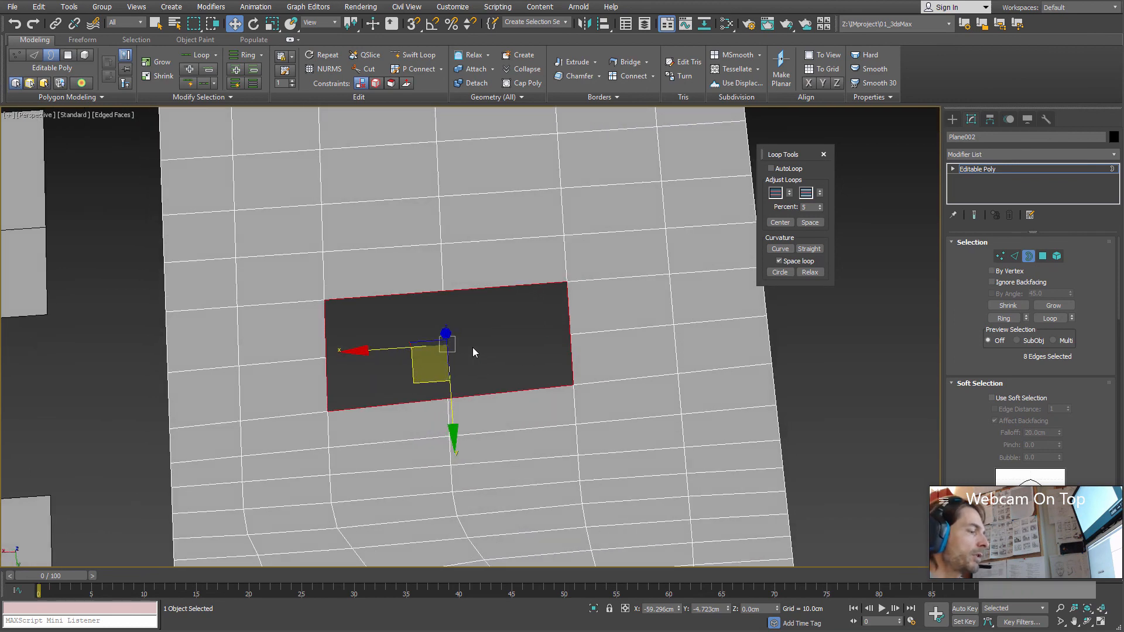
pyautogui.press('r')
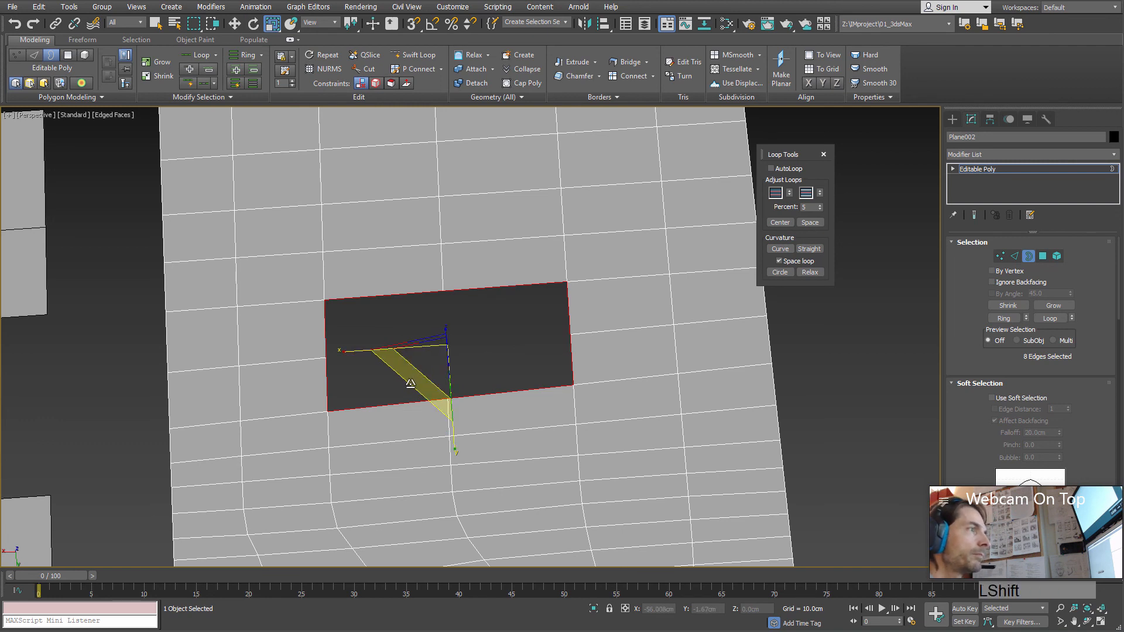
pyautogui.keyDown('shift'); pyautogui.moveTo(410, 384); pyautogui.dragTo(433, 361); pyautogui.keyUp('shift')
pyautogui.moveTo(478, 337); pyautogui.dragTo(492, 388, button='middle')
pyautogui.scroll(4, 492, 387)
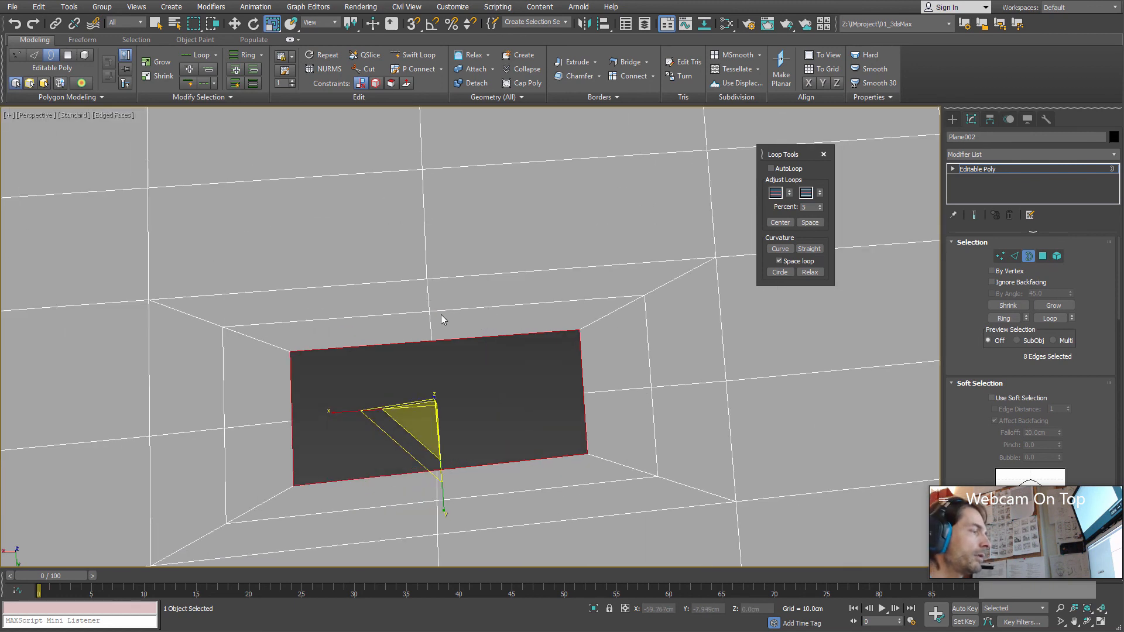
# Step: Select the closed edge loop running midway between the hole and the outermost rectangle
pyautogui.press('w')
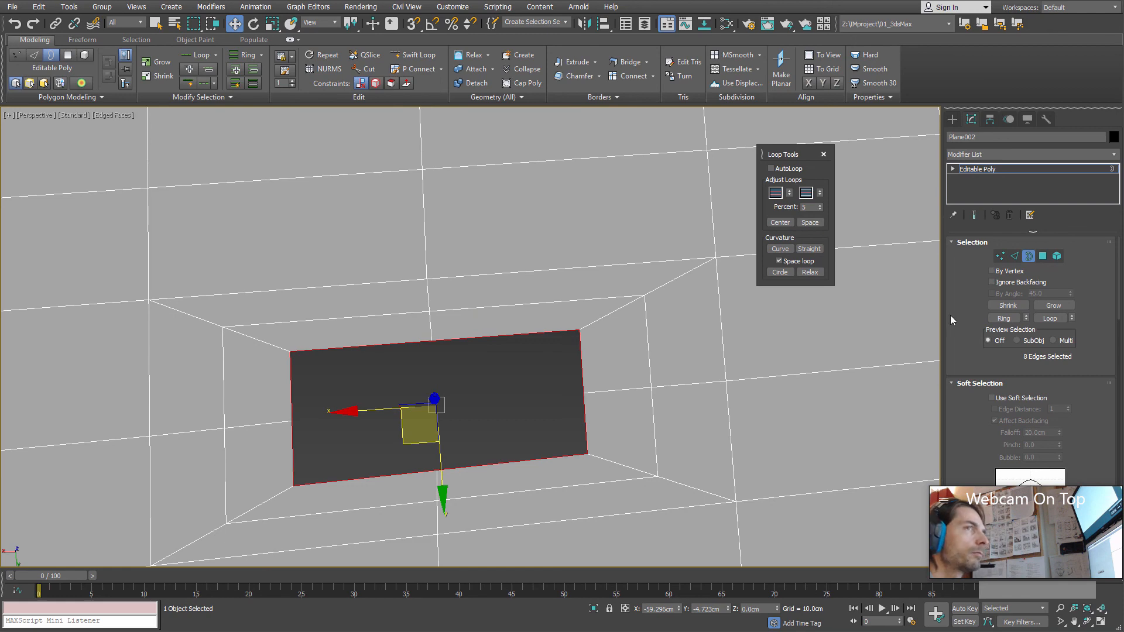
pyautogui.click(1014, 255)
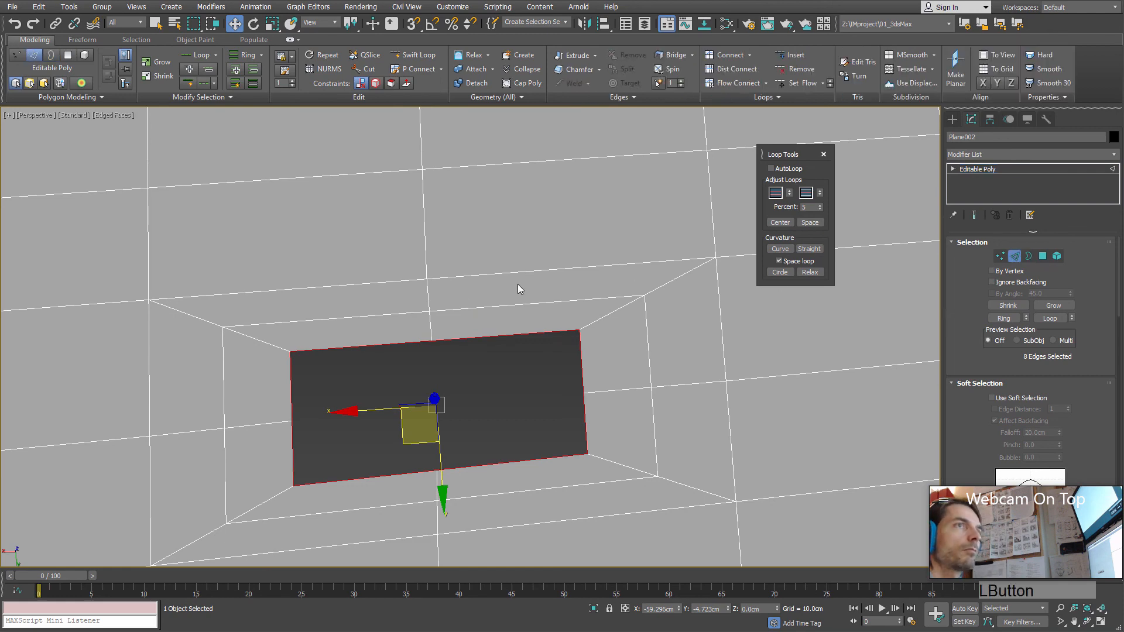
pyautogui.doubleClick(375, 314)
pyautogui.scroll(-3, 476, 321)
pyautogui.keyDown('alt'); pyautogui.moveTo(402, 355); pyautogui.dragTo(615, 314, button='middle'); pyautogui.keyUp('alt')
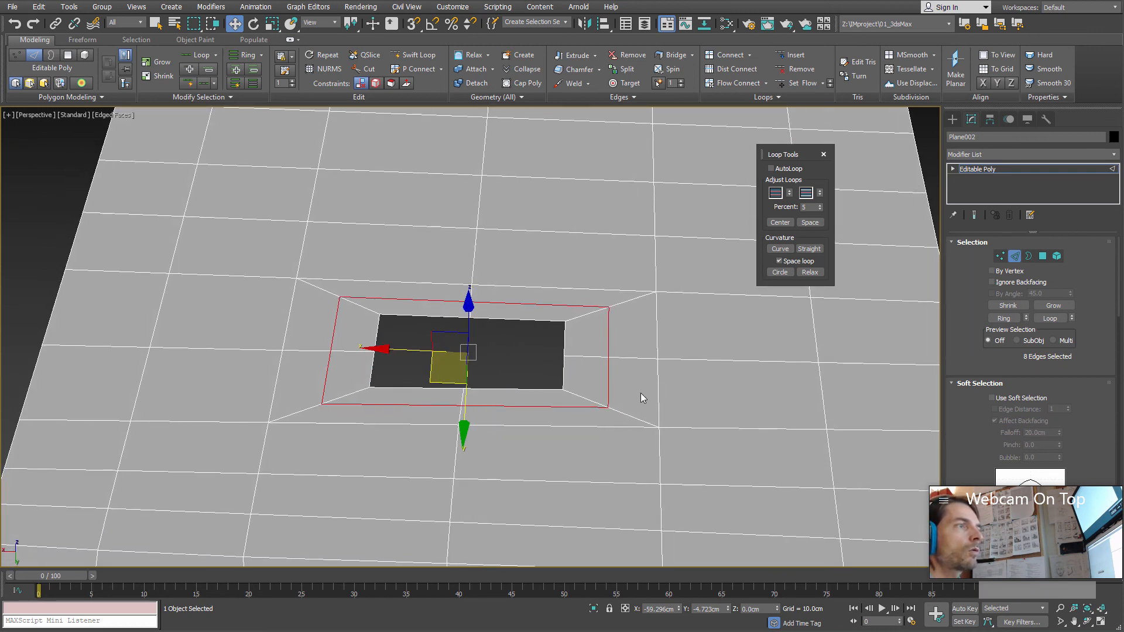
pyautogui.scroll(4, 667, 438)
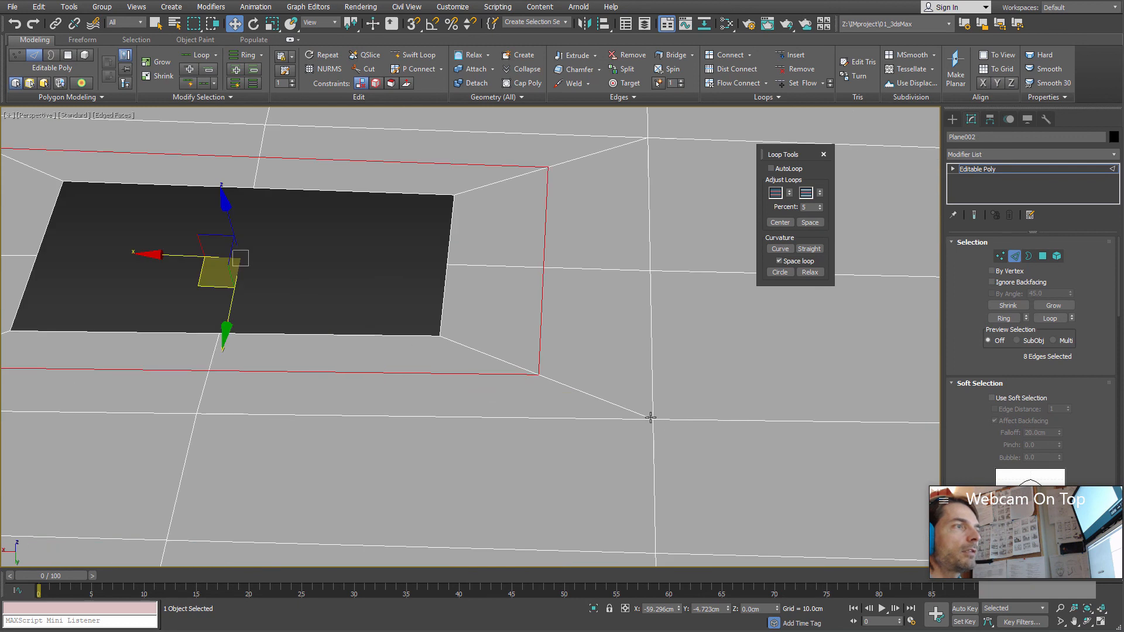
# Step: Try Loop Tools Circle on the eight edges forming the outermost rectangle around the hole, and undo it
pyautogui.click(1022, 256)
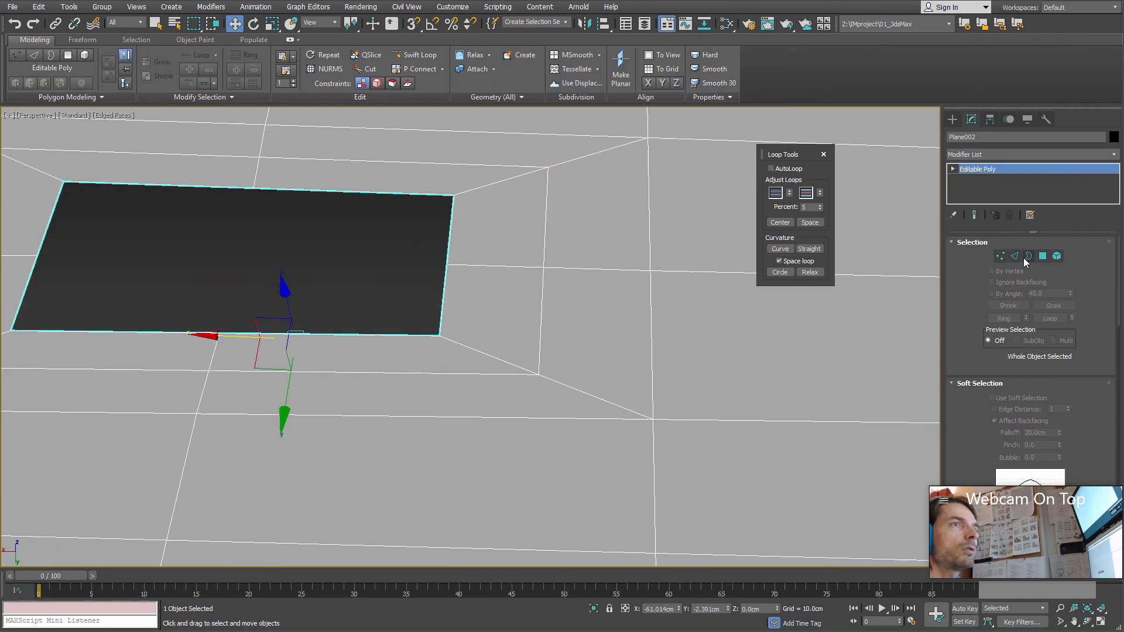
pyautogui.click(1016, 257)
pyautogui.click(650, 346)
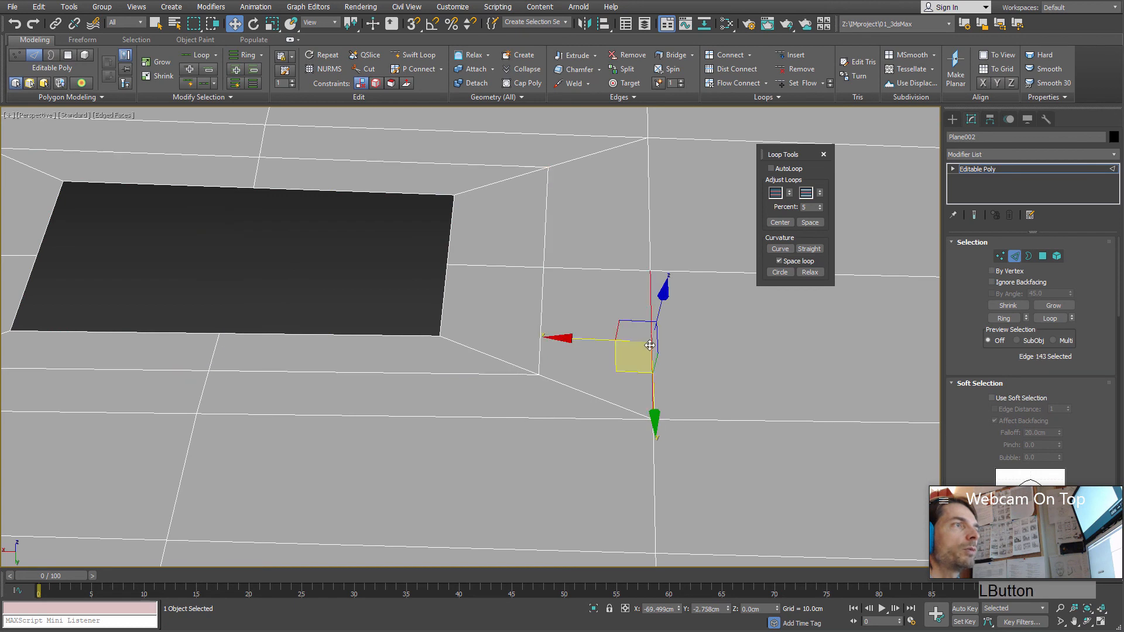
pyautogui.keyDown('ctrl'); pyautogui.click(596, 420); pyautogui.keyUp('ctrl')
pyautogui.keyDown('ctrl'); pyautogui.scroll(-5, 594, 420); pyautogui.keyUp('ctrl')
pyautogui.keyDown('ctrl'); pyautogui.scroll(2, 525, 430); pyautogui.keyUp('ctrl')
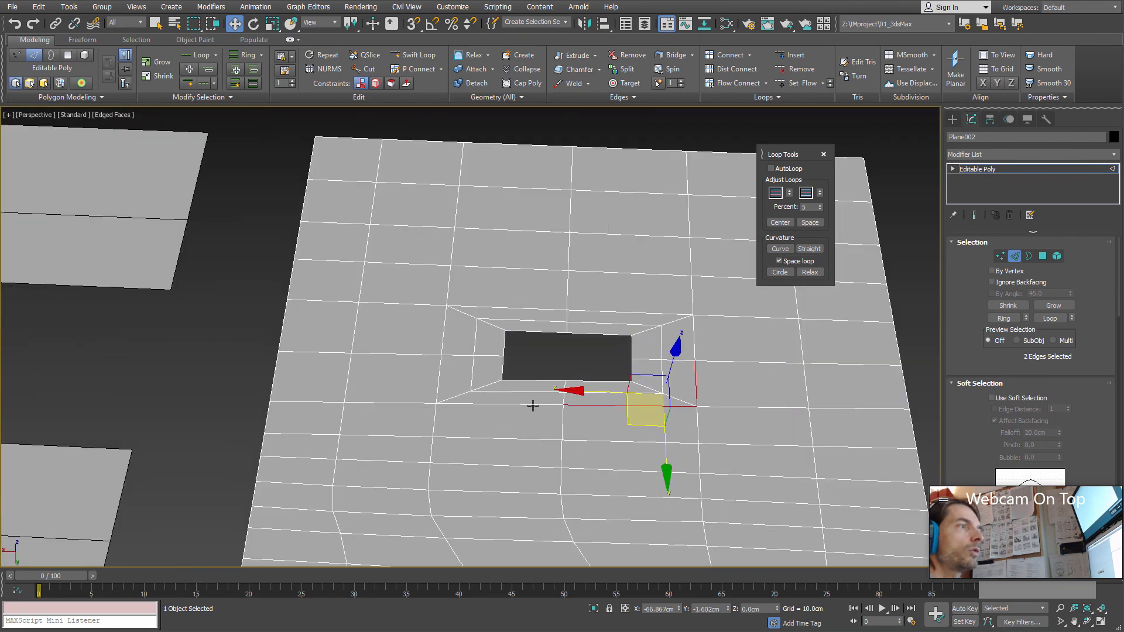
pyautogui.keyDown('ctrl'); pyautogui.click(529, 405); pyautogui.keyUp('ctrl')
pyautogui.keyDown('ctrl'); pyautogui.click(440, 376); pyautogui.keyUp('ctrl')
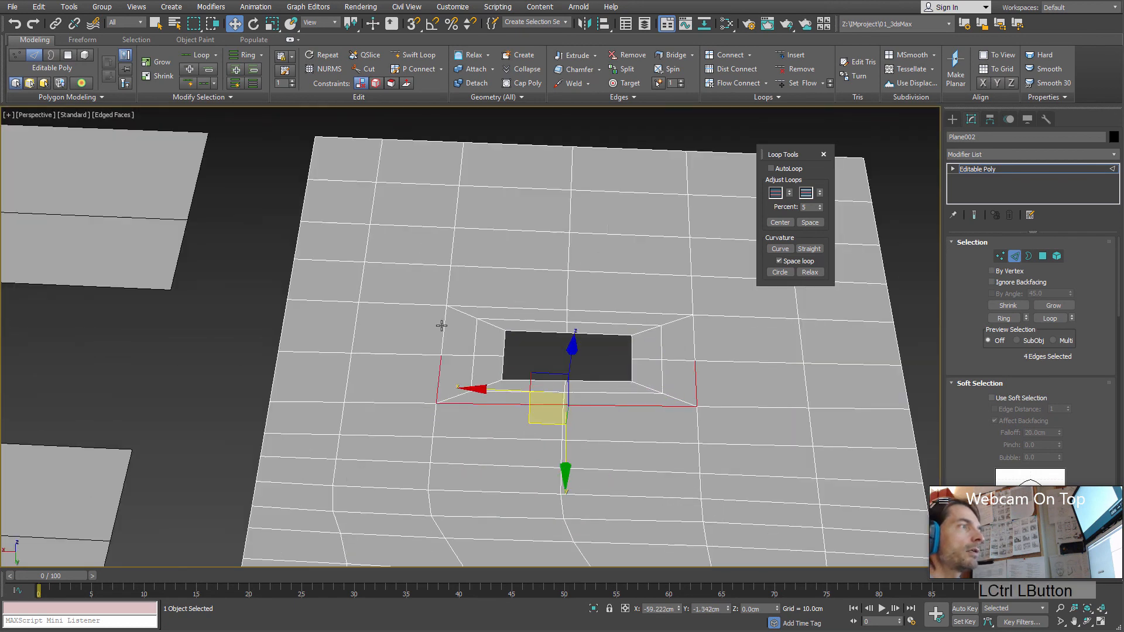
pyautogui.keyDown('ctrl'); pyautogui.click(444, 324); pyautogui.keyUp('ctrl')
pyautogui.keyDown('ctrl'); pyautogui.click(493, 307); pyautogui.keyUp('ctrl')
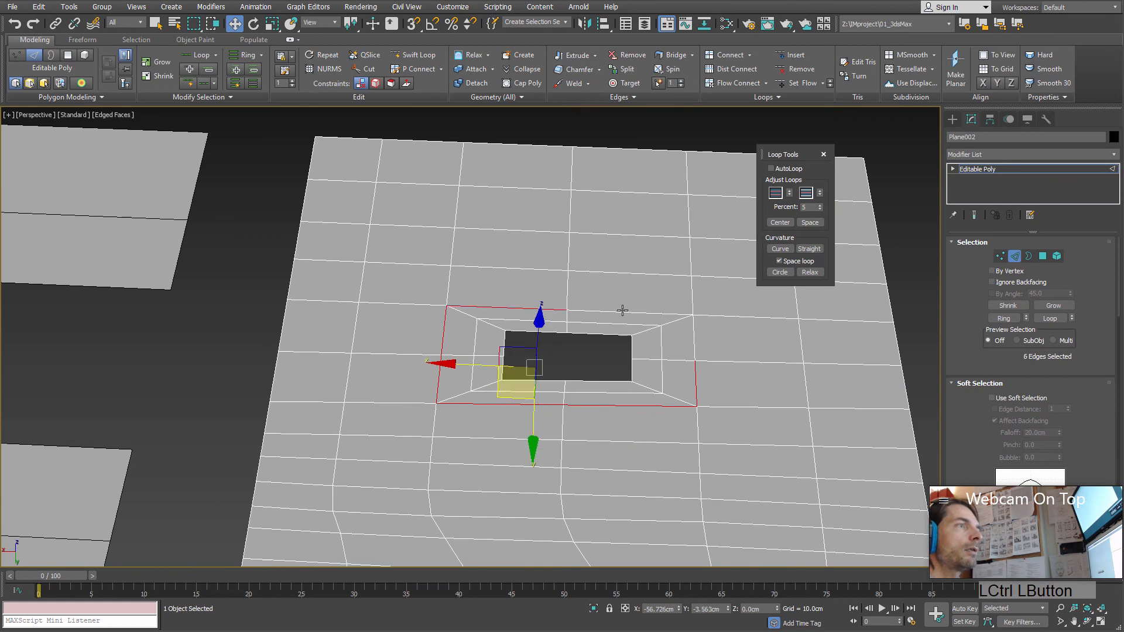
pyautogui.keyDown('ctrl'); pyautogui.click(624, 308); pyautogui.keyUp('ctrl')
pyautogui.keyDown('ctrl'); pyautogui.click(694, 331); pyautogui.keyUp('ctrl')
pyautogui.click(780, 273)
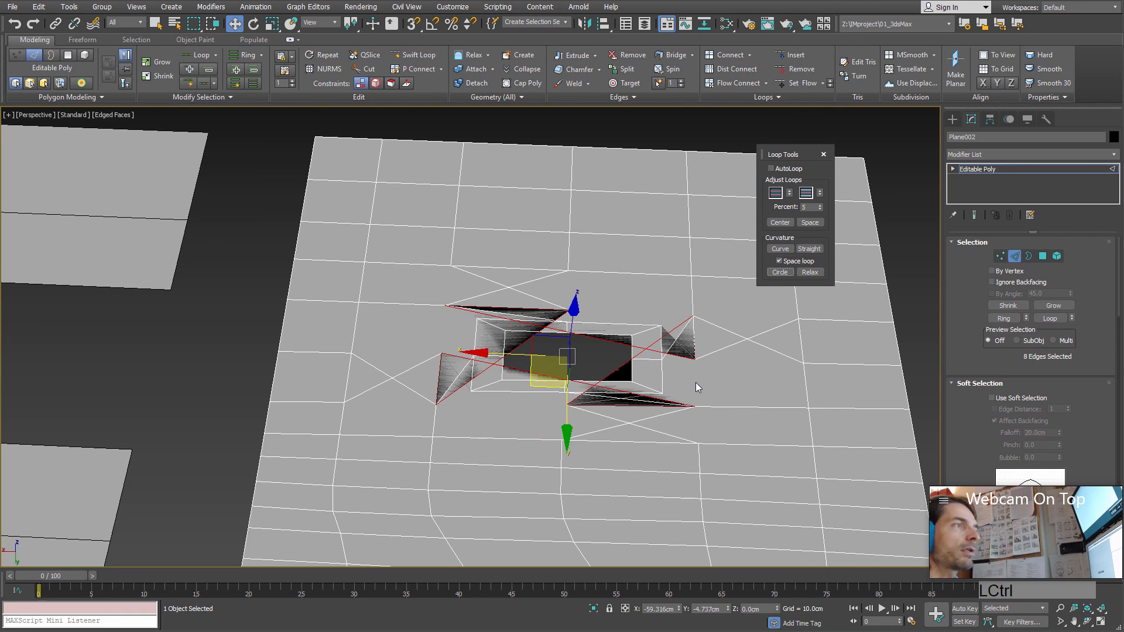
pyautogui.hotkey('ctrl', 'z')
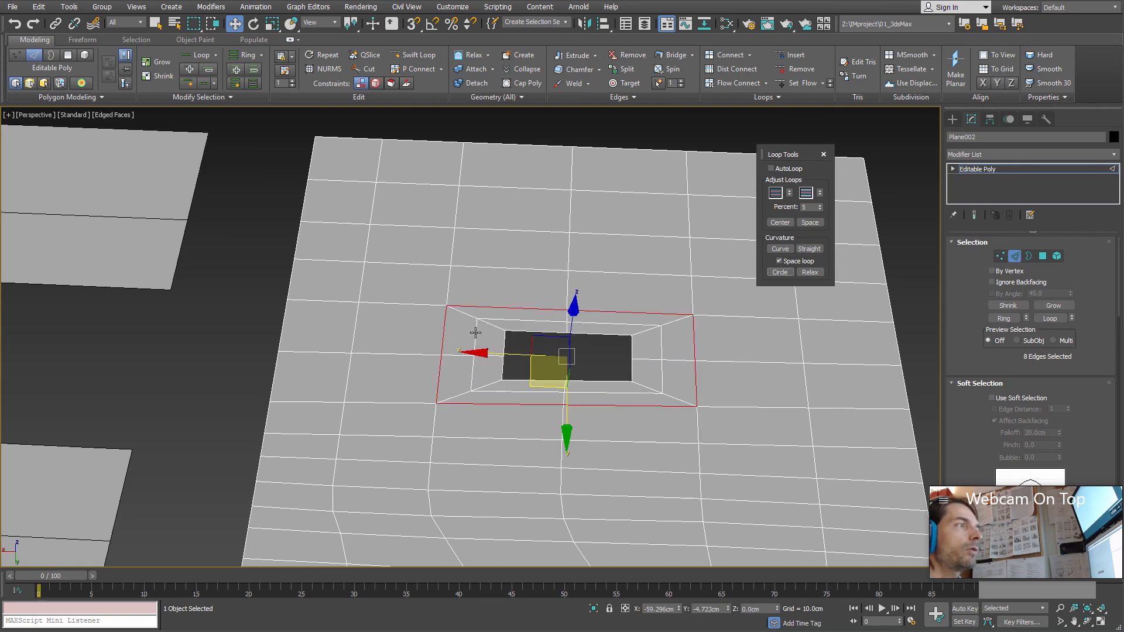
# Step: Shape the selected eight-edge loop around the hole into a circle with Loop Tools Circle and scale it down uniformly to a small octagon
pyautogui.keyDown('alt'); pyautogui.moveTo(532, 359); pyautogui.dragTo(778, 305, button='middle'); pyautogui.keyUp('alt')
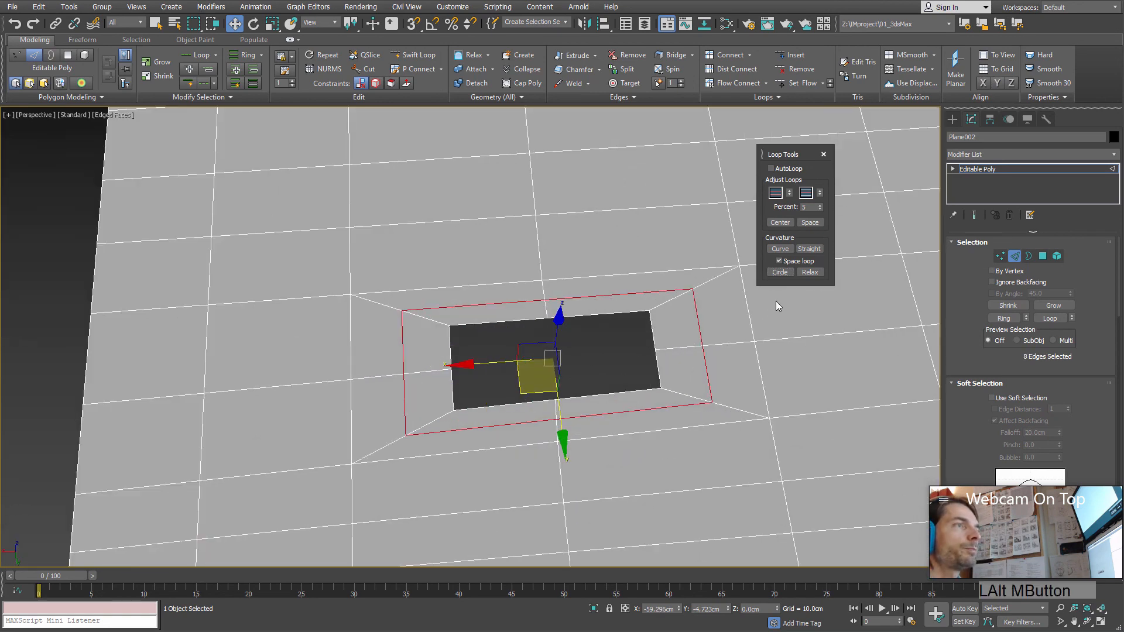
pyautogui.click(787, 273)
pyautogui.keyDown('alt'); pyautogui.moveTo(617, 329); pyautogui.dragTo(608, 328, button='middle'); pyautogui.keyUp('alt')
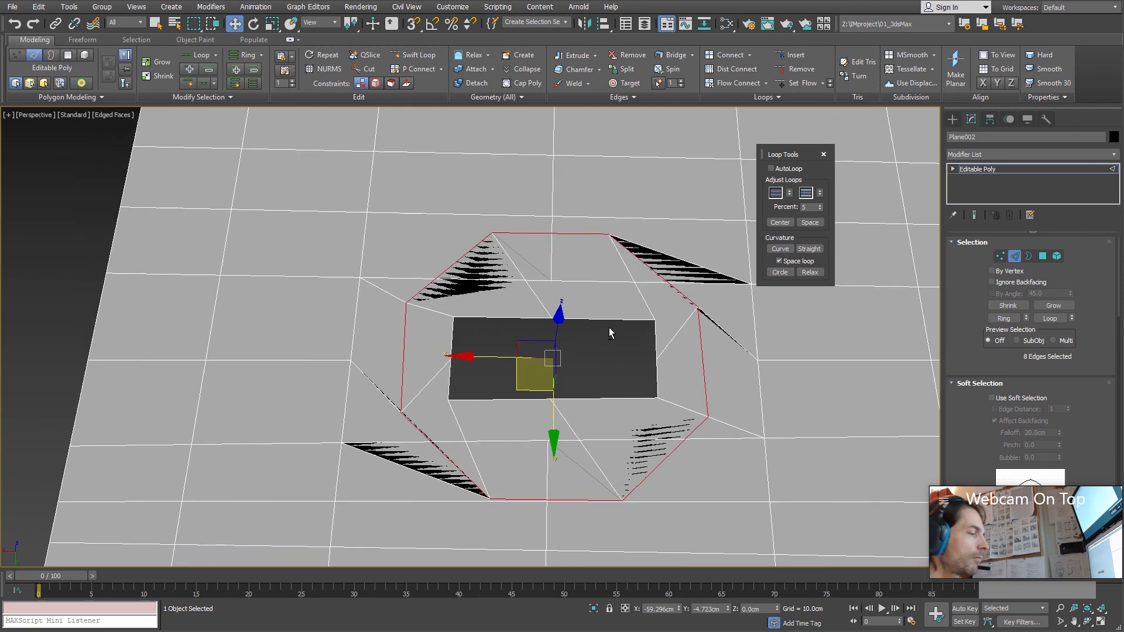
pyautogui.press('r')
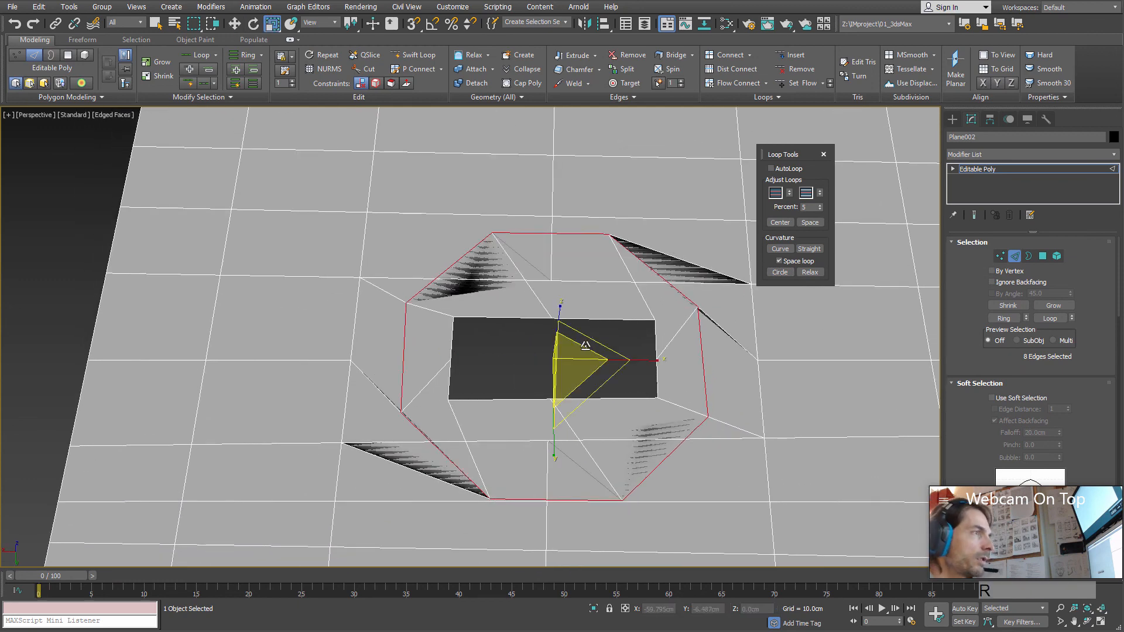
pyautogui.click(601, 393)
pyautogui.hotkey('ctrl', 'z')
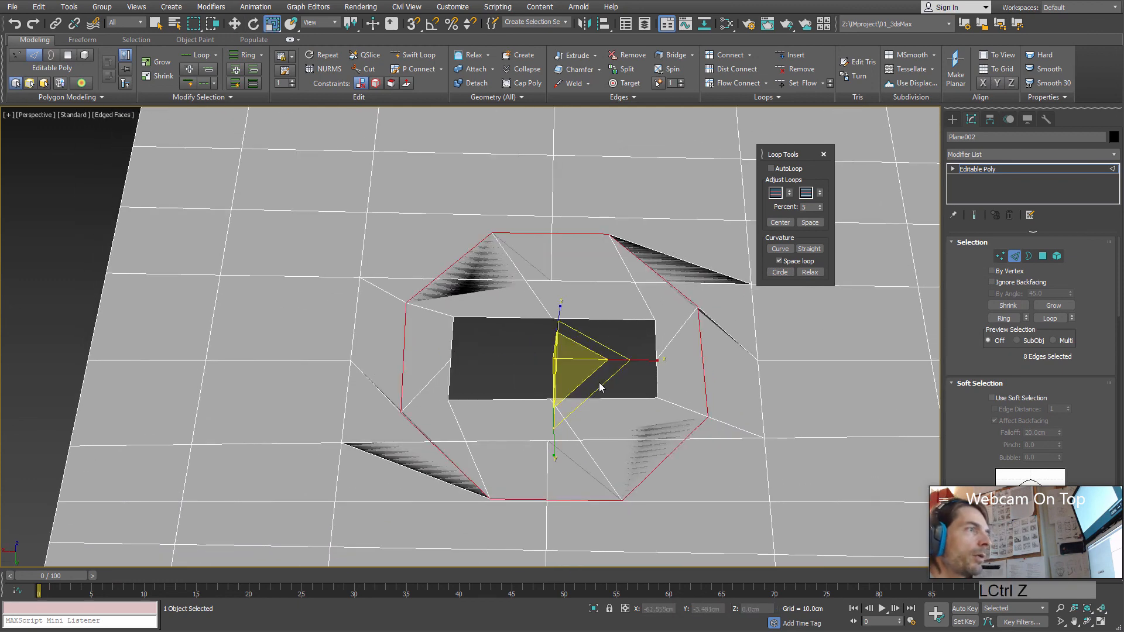
pyautogui.moveTo(601, 387); pyautogui.dragTo(574, 320)
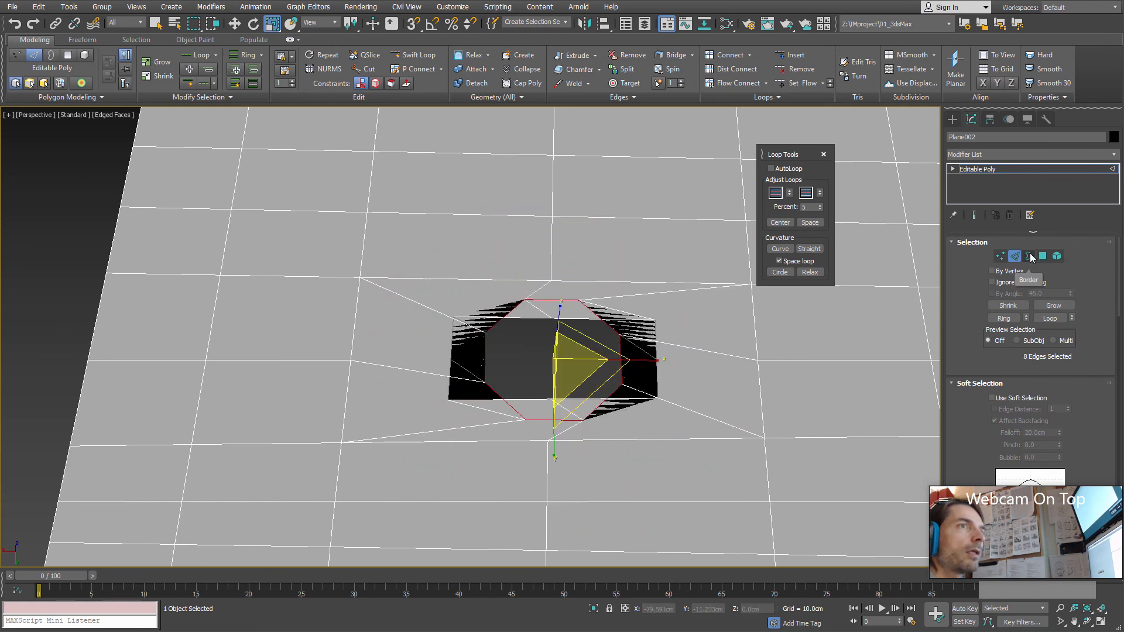
# Step: Select the rectangular inner border of the hole and delete it, leaving the octagonal opening
pyautogui.click(1030, 256)
pyautogui.click(577, 319)
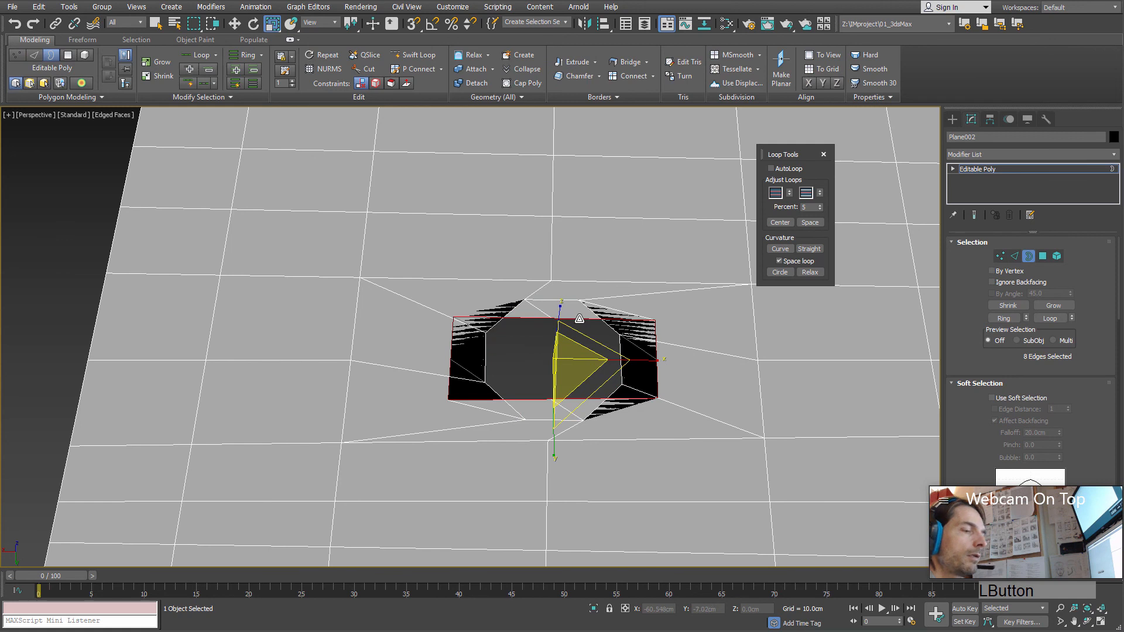
pyautogui.press('Delete')
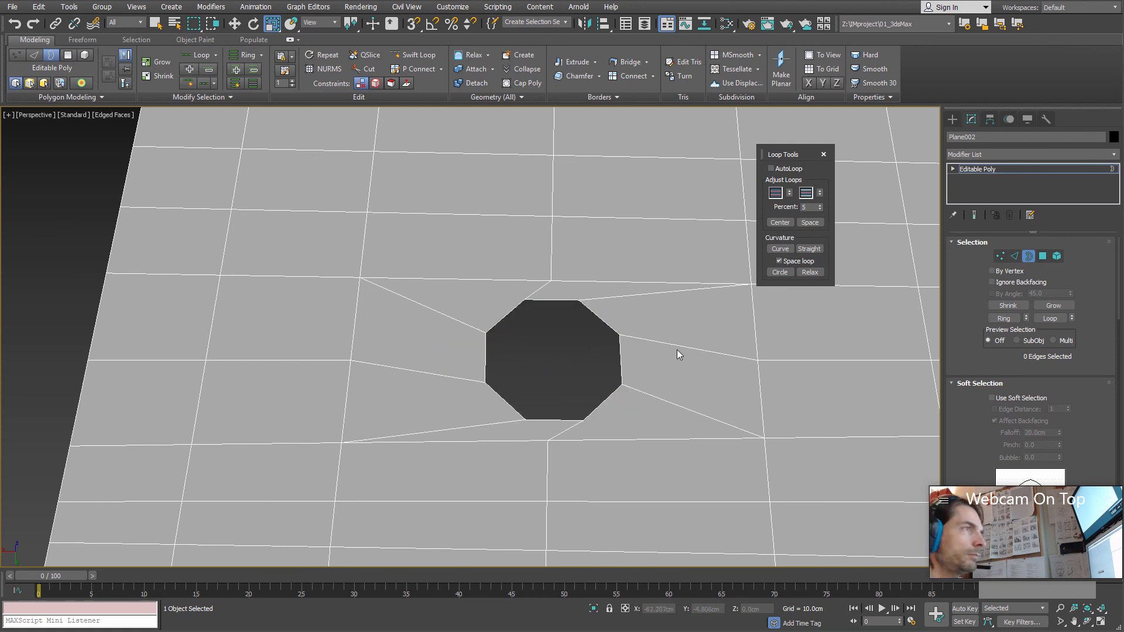
# Step: Select the closed edge loop around the octagonal hole and rotate it about the vertical axis to straighten the surrounding edges
pyautogui.press('2')
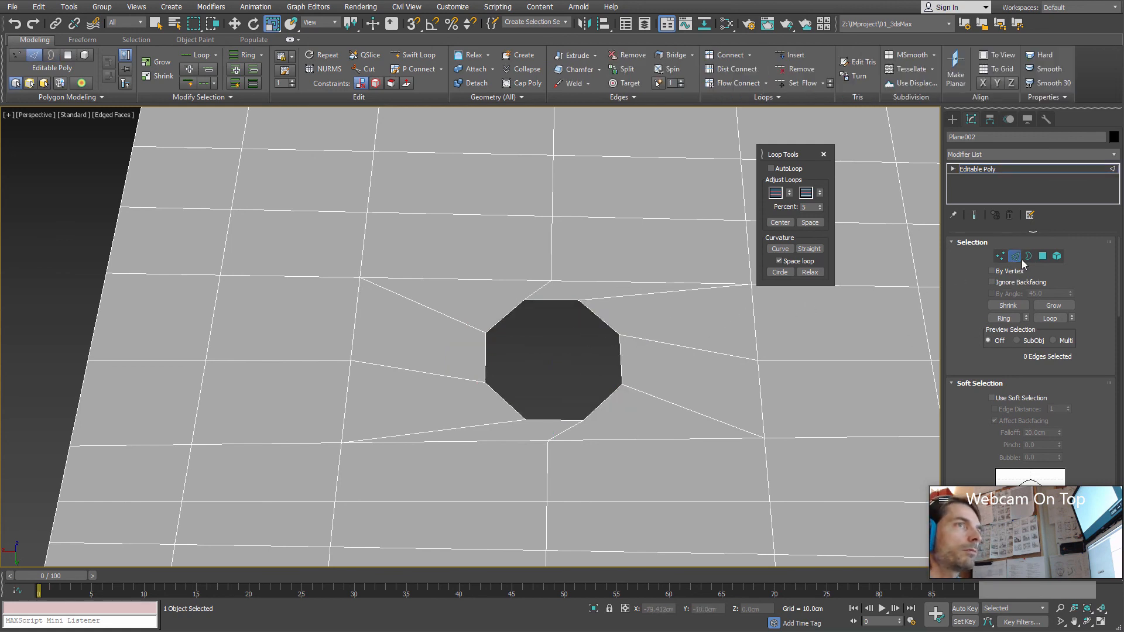
pyautogui.doubleClick(603, 319)
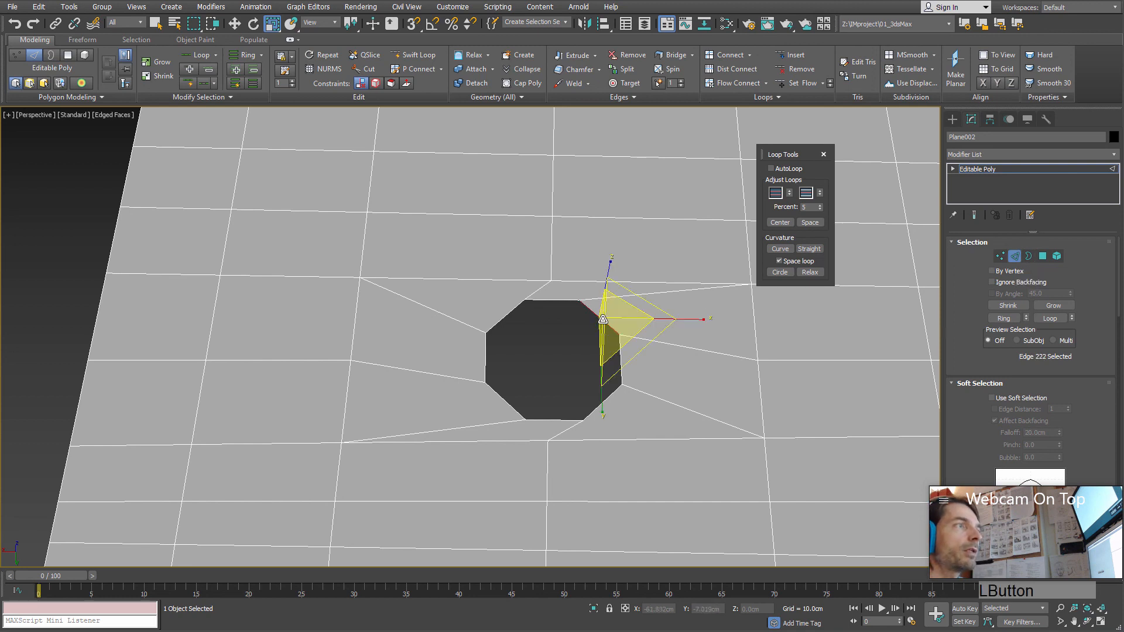
pyautogui.keyDown('alt'); pyautogui.moveTo(597, 340); pyautogui.dragTo(572, 380, button='middle'); pyautogui.keyUp('alt')
pyautogui.press('e')
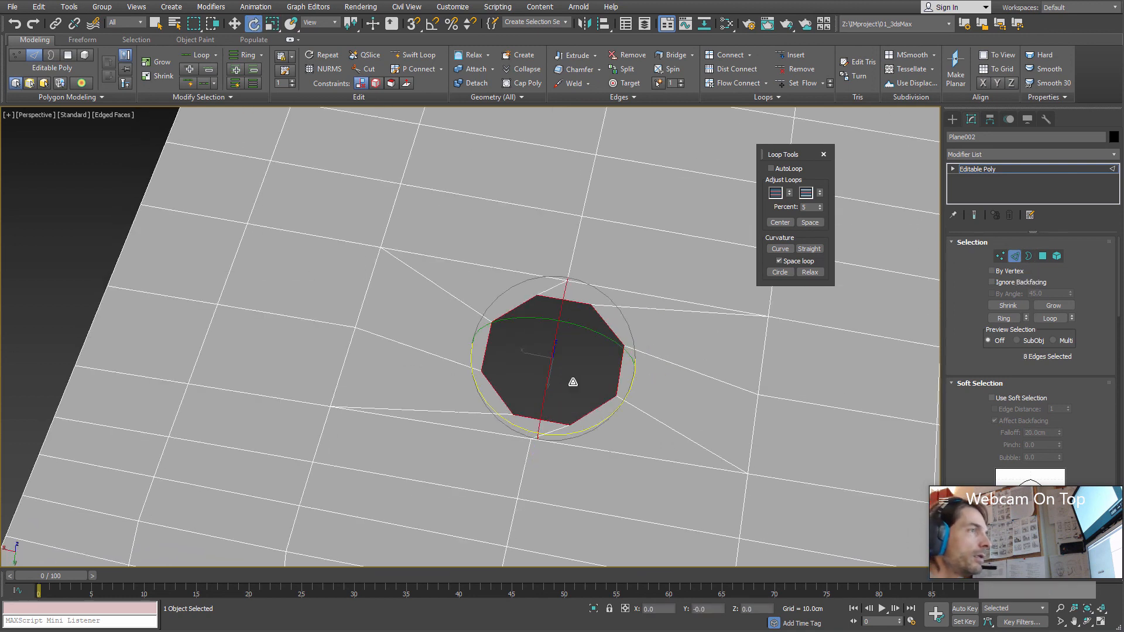
pyautogui.moveTo(594, 428); pyautogui.dragTo(565, 430)
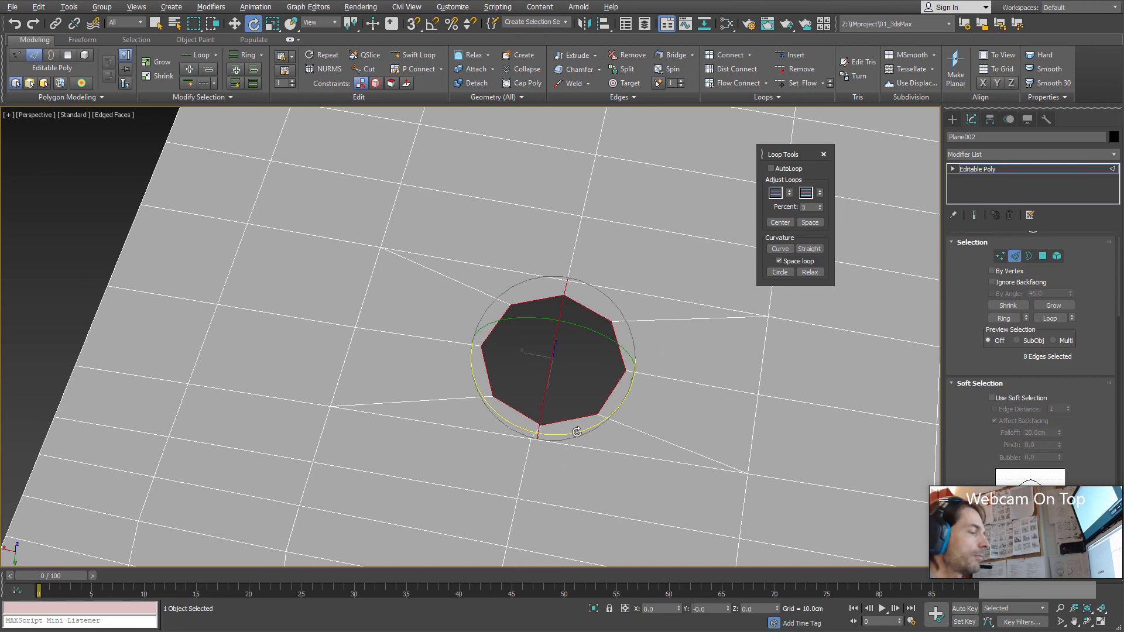
pyautogui.moveTo(577, 432)
pyautogui.keyDown('alt'); pyautogui.mouseDown(button='middle')
pyautogui.moveTo(595, 422)
pyautogui.moveTo(593, 438)
pyautogui.mouseUp(button='middle'); pyautogui.keyUp('alt')
# Step: Extrude the octagonal edge loop upward twice into a hollow column, the first section about 8.3 cm tall
pyautogui.press('w')
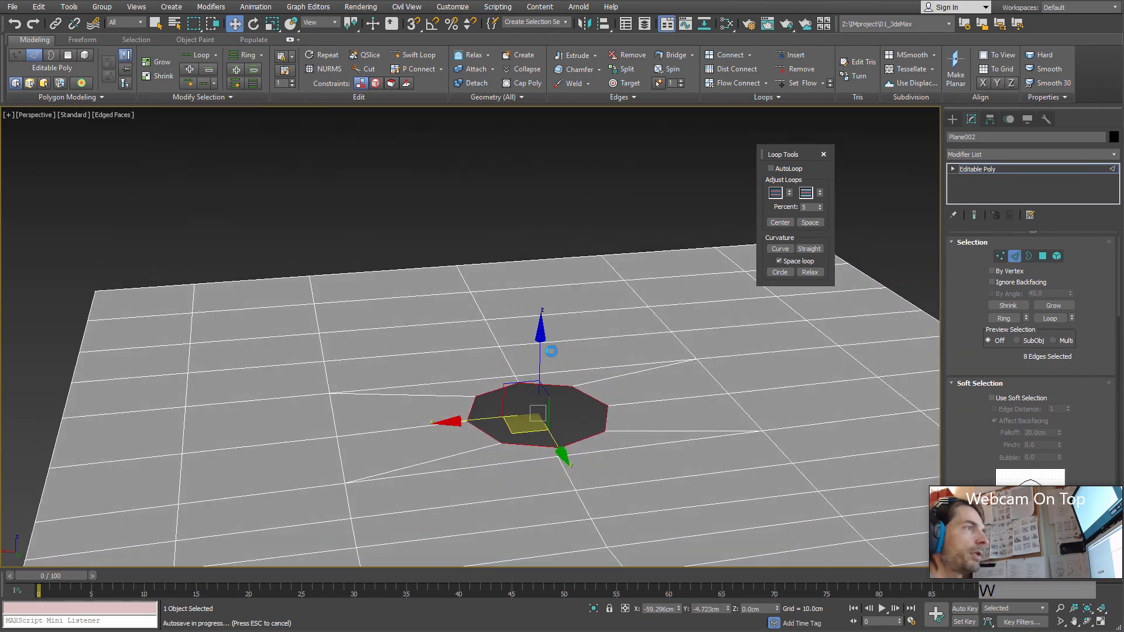
pyautogui.keyDown('shift'); pyautogui.moveTo(545, 352); pyautogui.dragTo(571, 195); pyautogui.keyUp('shift')
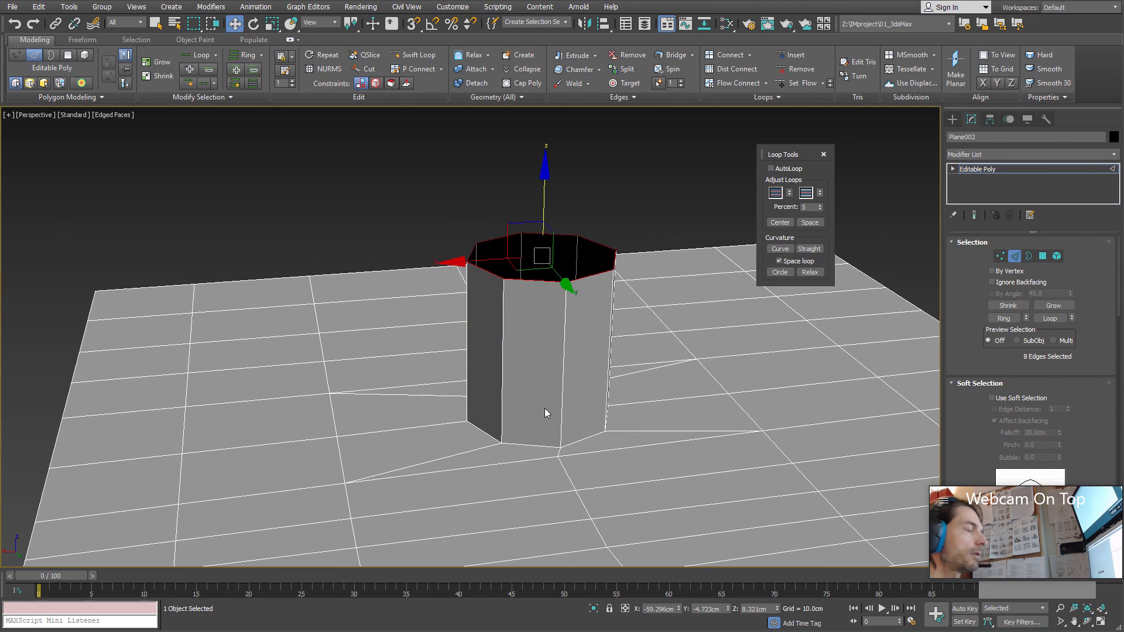
pyautogui.keyDown('alt'); pyautogui.moveTo(547, 408); pyautogui.dragTo(596, 381, button='middle'); pyautogui.keyUp('alt')
pyautogui.keyDown('shift'); pyautogui.moveTo(549, 215); pyautogui.dragTo(550, 150); pyautogui.keyUp('shift')
pyautogui.keyDown('alt'); pyautogui.moveTo(584, 311); pyautogui.dragTo(528, 367, button='middle'); pyautogui.keyUp('alt')
# Step: Extend the column's top edge loop outward by scaling with extrusion, and extrude it up into a wider rim at about 14.5 cm height
pyautogui.press('r')
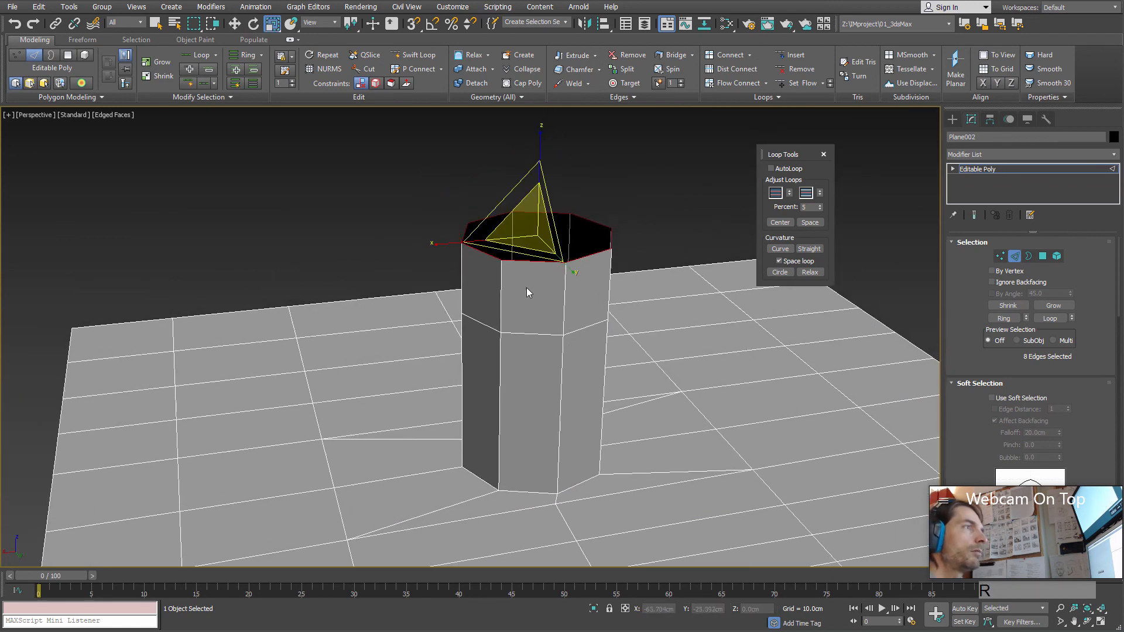
pyautogui.keyDown('alt'); pyautogui.moveTo(526, 287); pyautogui.dragTo(524, 316, button='middle'); pyautogui.keyUp('alt')
pyautogui.keyDown('shift'); pyautogui.moveTo(521, 263); pyautogui.dragTo(523, 299); pyautogui.keyUp('shift')
pyautogui.moveTo(548, 368)
pyautogui.mouseDown(button='middle')
pyautogui.moveTo(547, 404)
pyautogui.moveTo(545, 374)
pyautogui.moveTo(565, 360)
pyautogui.mouseUp(button='middle')
pyautogui.press('w')
pyautogui.keyDown('shift'); pyautogui.moveTo(543, 246); pyautogui.dragTo(542, 186); pyautogui.keyUp('shift')
pyautogui.keyDown('alt'); pyautogui.moveTo(542, 186); pyautogui.dragTo(609, 336, button='middle'); pyautogui.keyUp('alt')
pyautogui.scroll(-3, 581, 356)
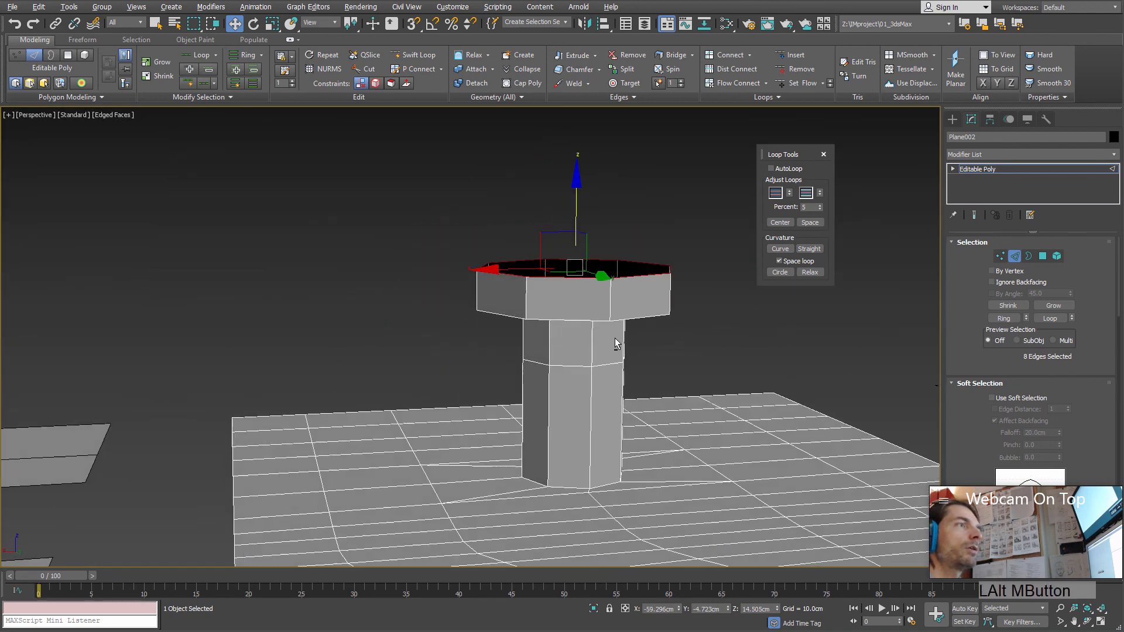
# Step: Leave edge editing, add a TurboSmooth modifier to the plane, and inspect the smoothed column from another angle
pyautogui.click(1014, 256)
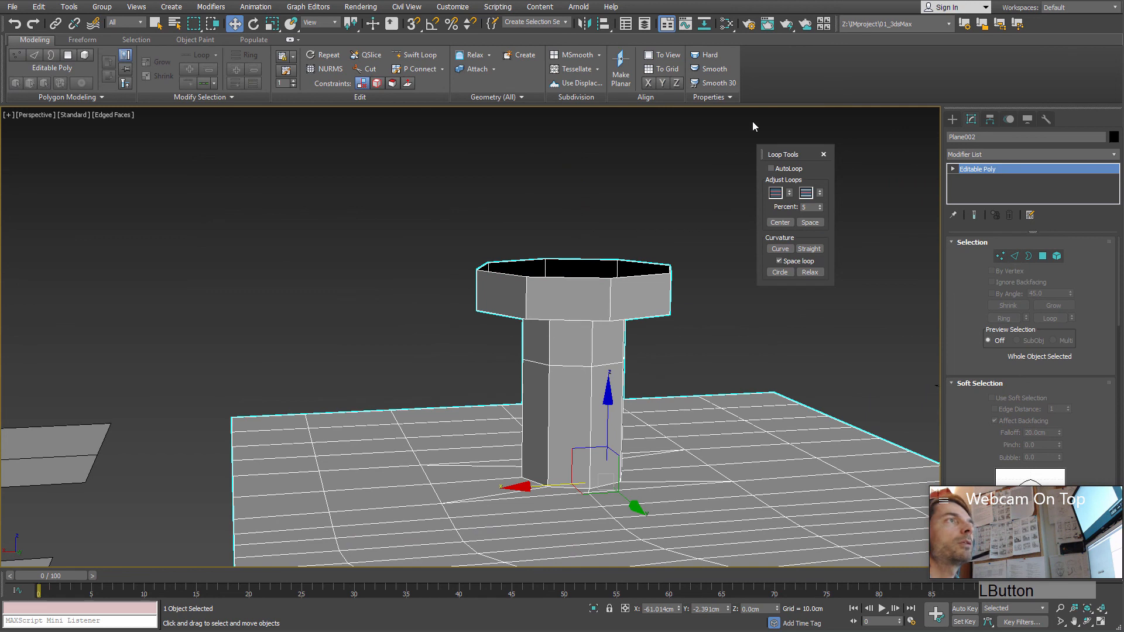
pyautogui.click(1111, 154)
pyautogui.press('t')
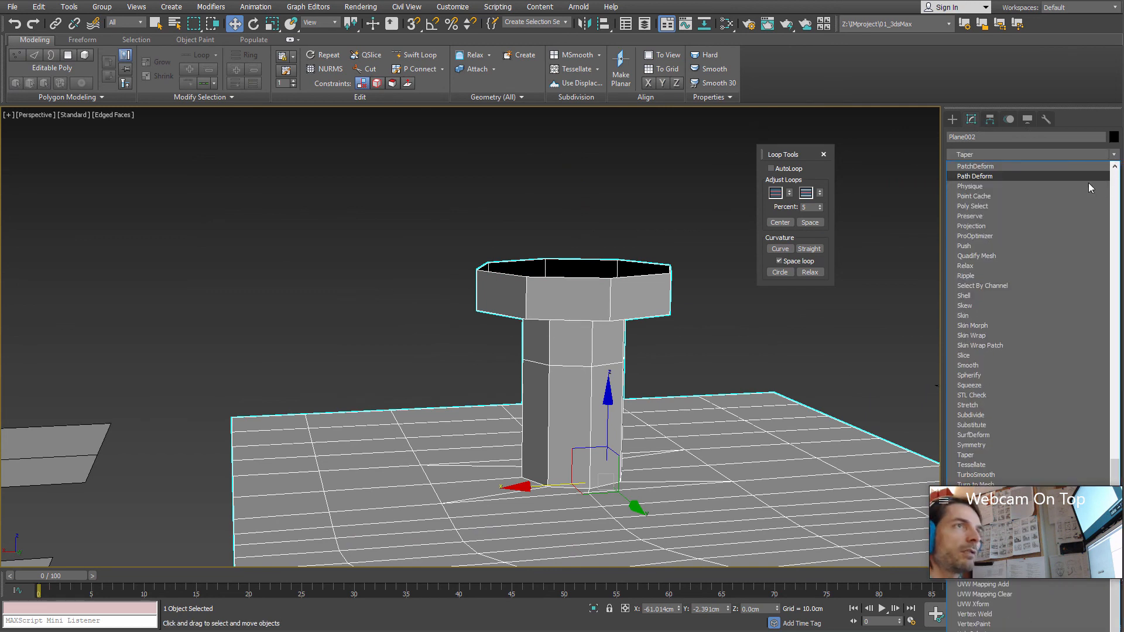
pyautogui.click(988, 475)
pyautogui.keyDown('alt'); pyautogui.moveTo(591, 463); pyautogui.dragTo(748, 392, button='middle'); pyautogui.keyUp('alt')
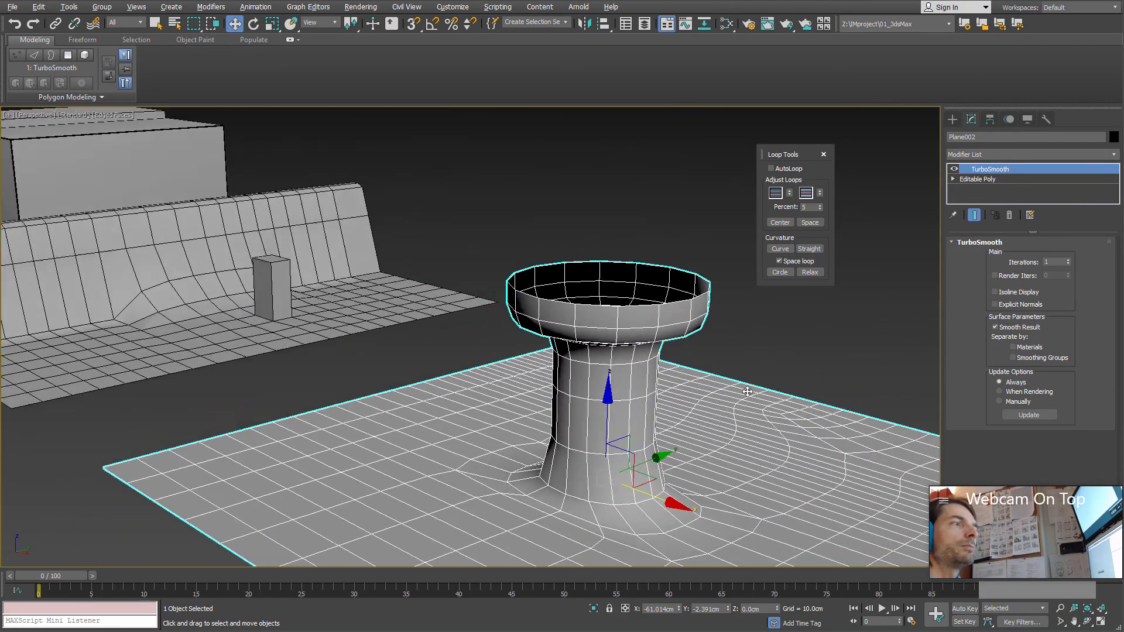